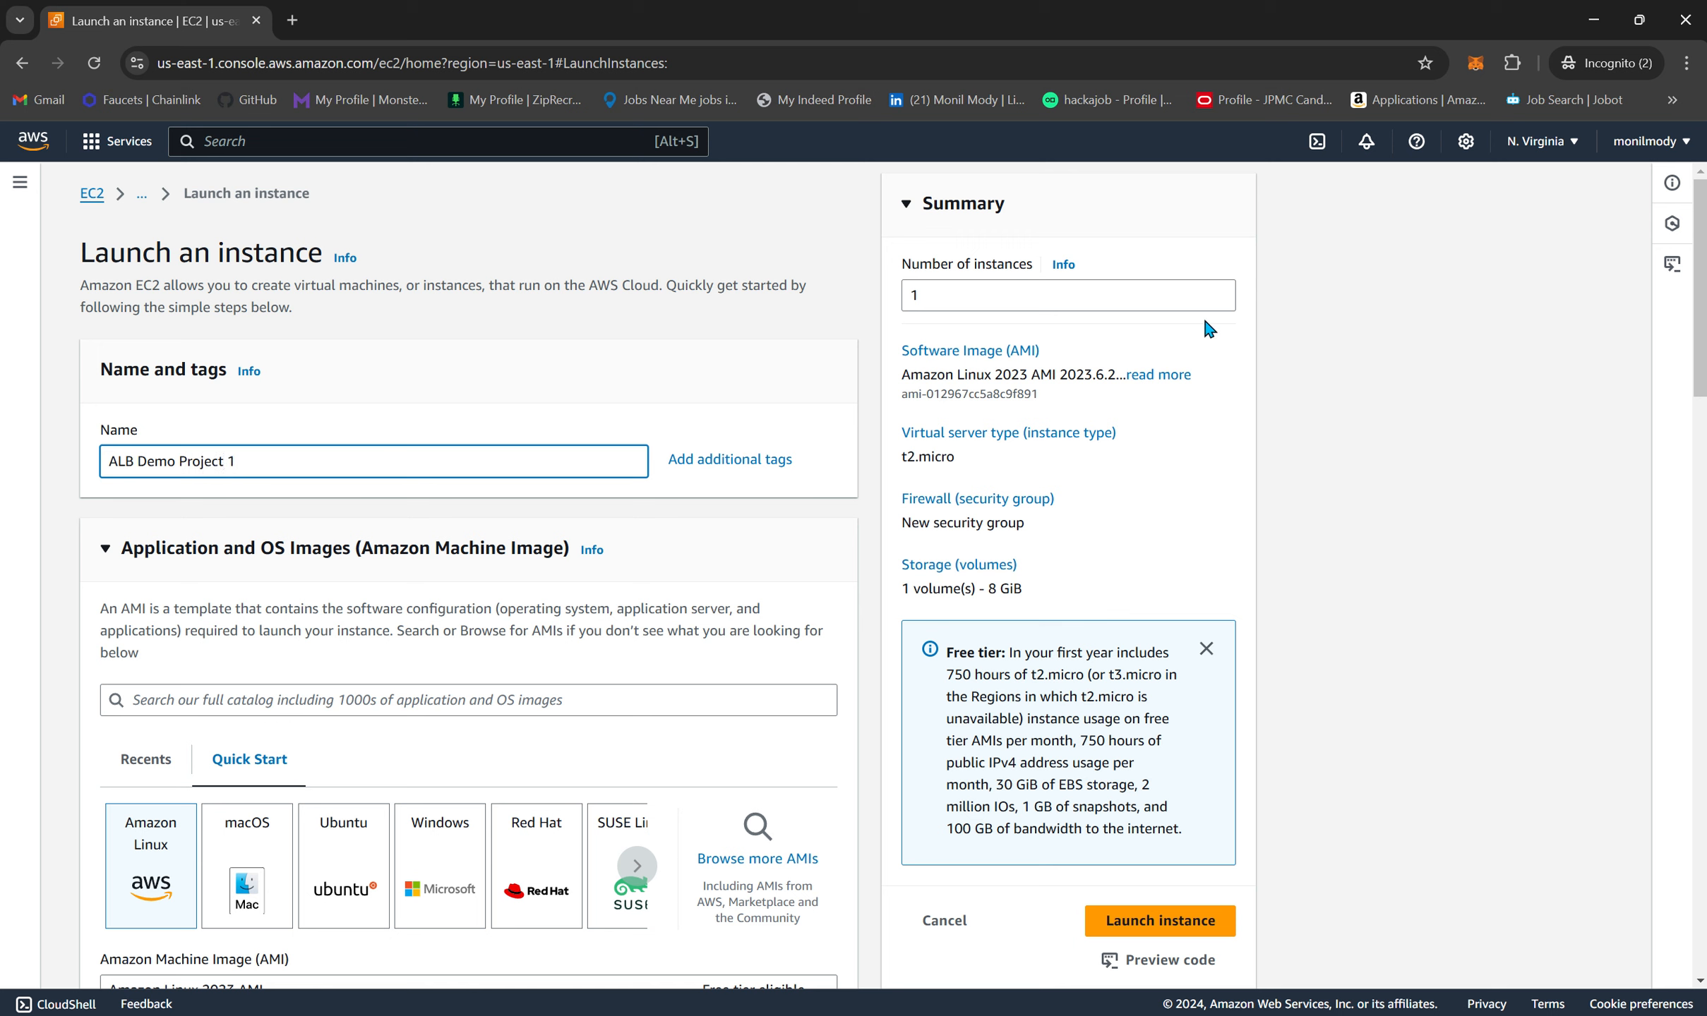
# - Set the number of instances to 2 and launch them without a key pair, leaving the other settings at their defaults
pyautogui.click(1219, 290)
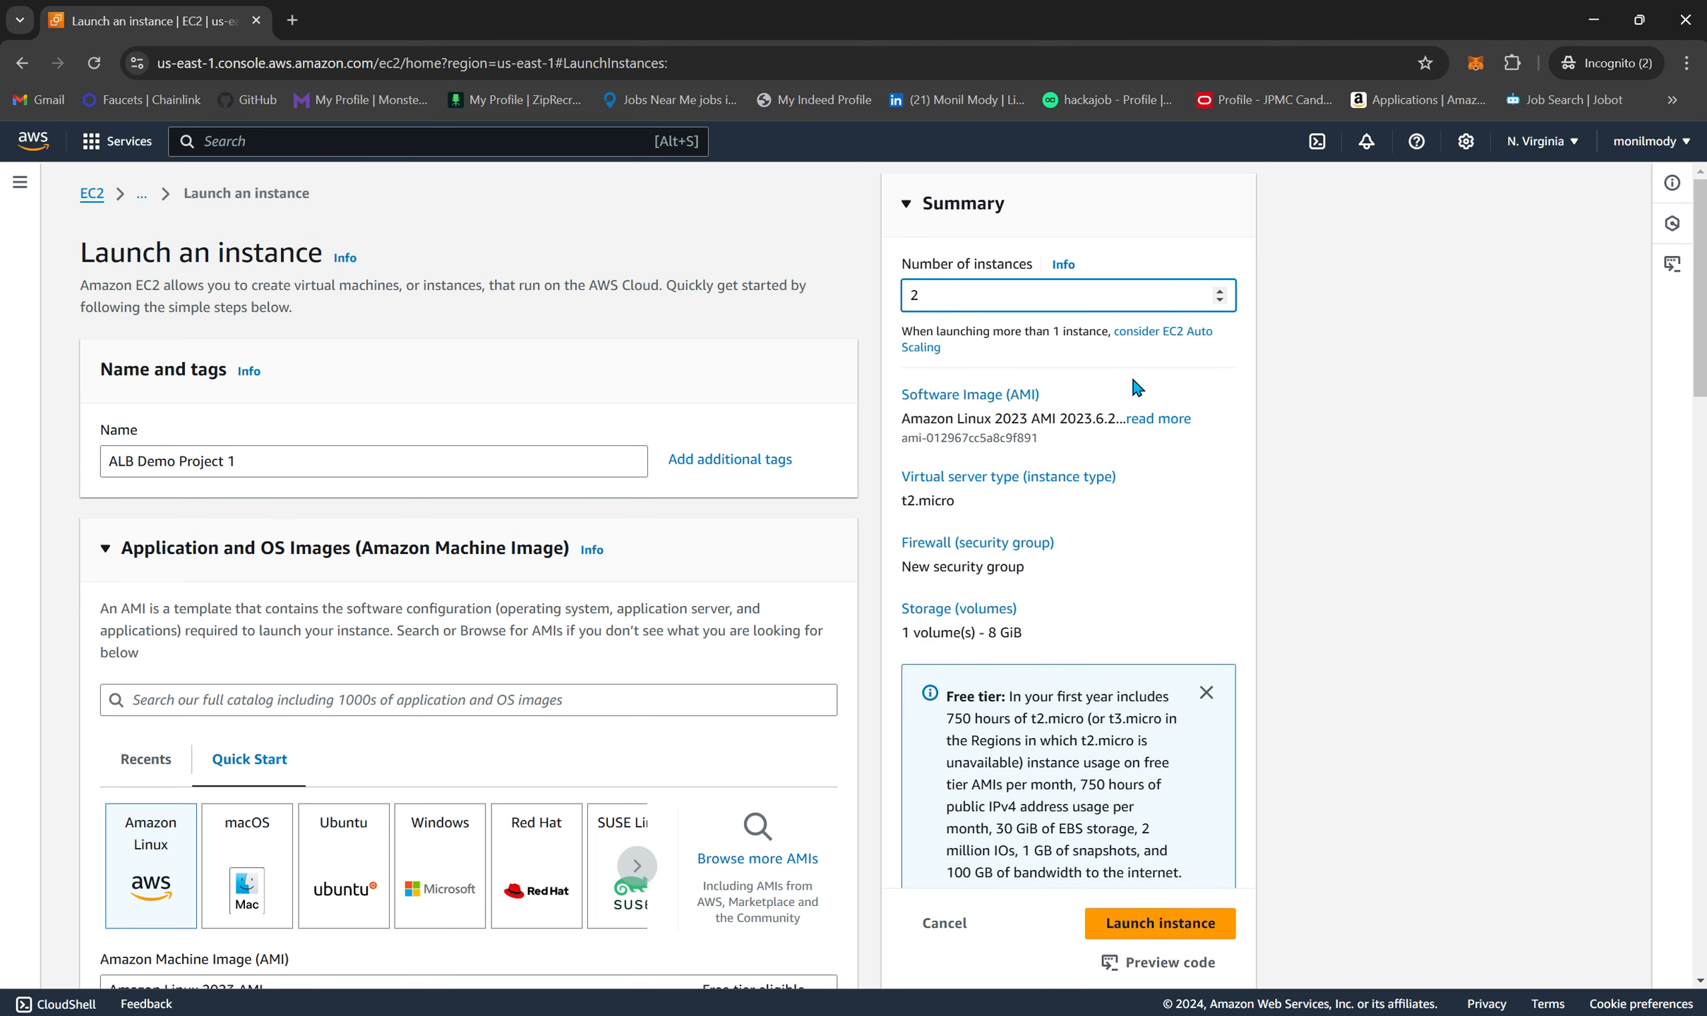
pyautogui.scroll(-3, 639, 688)
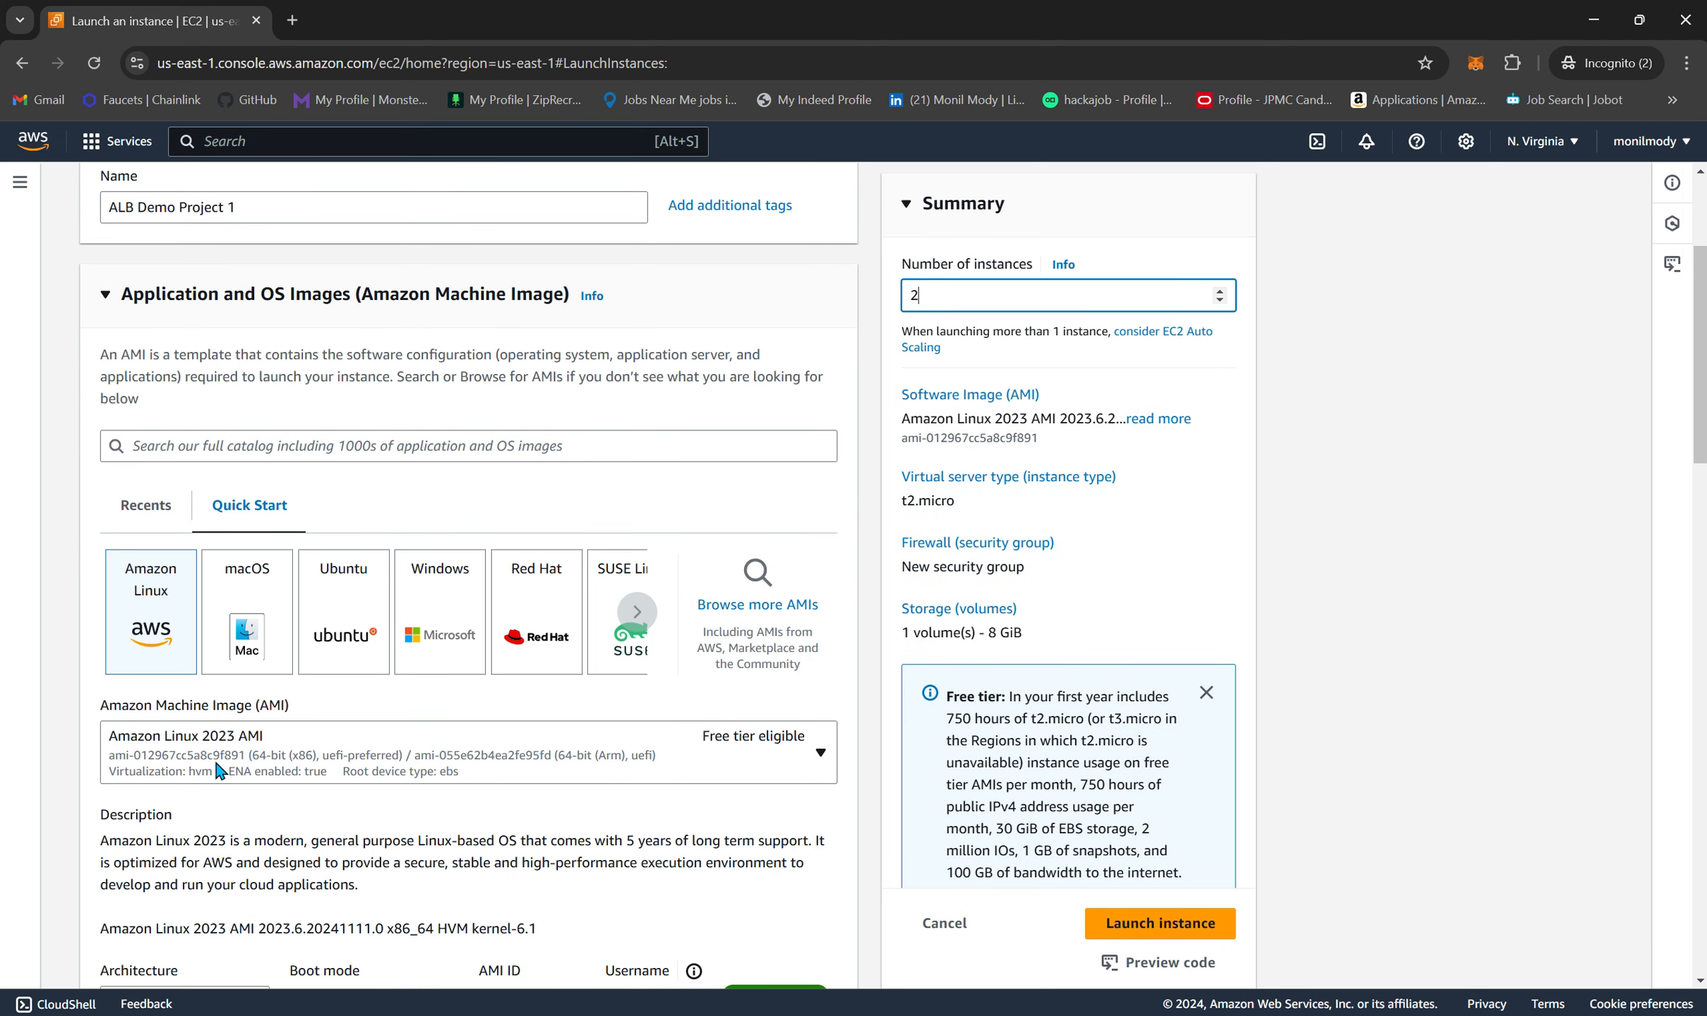
pyautogui.scroll(-4, 219, 769)
pyautogui.scroll(-8, 218, 769)
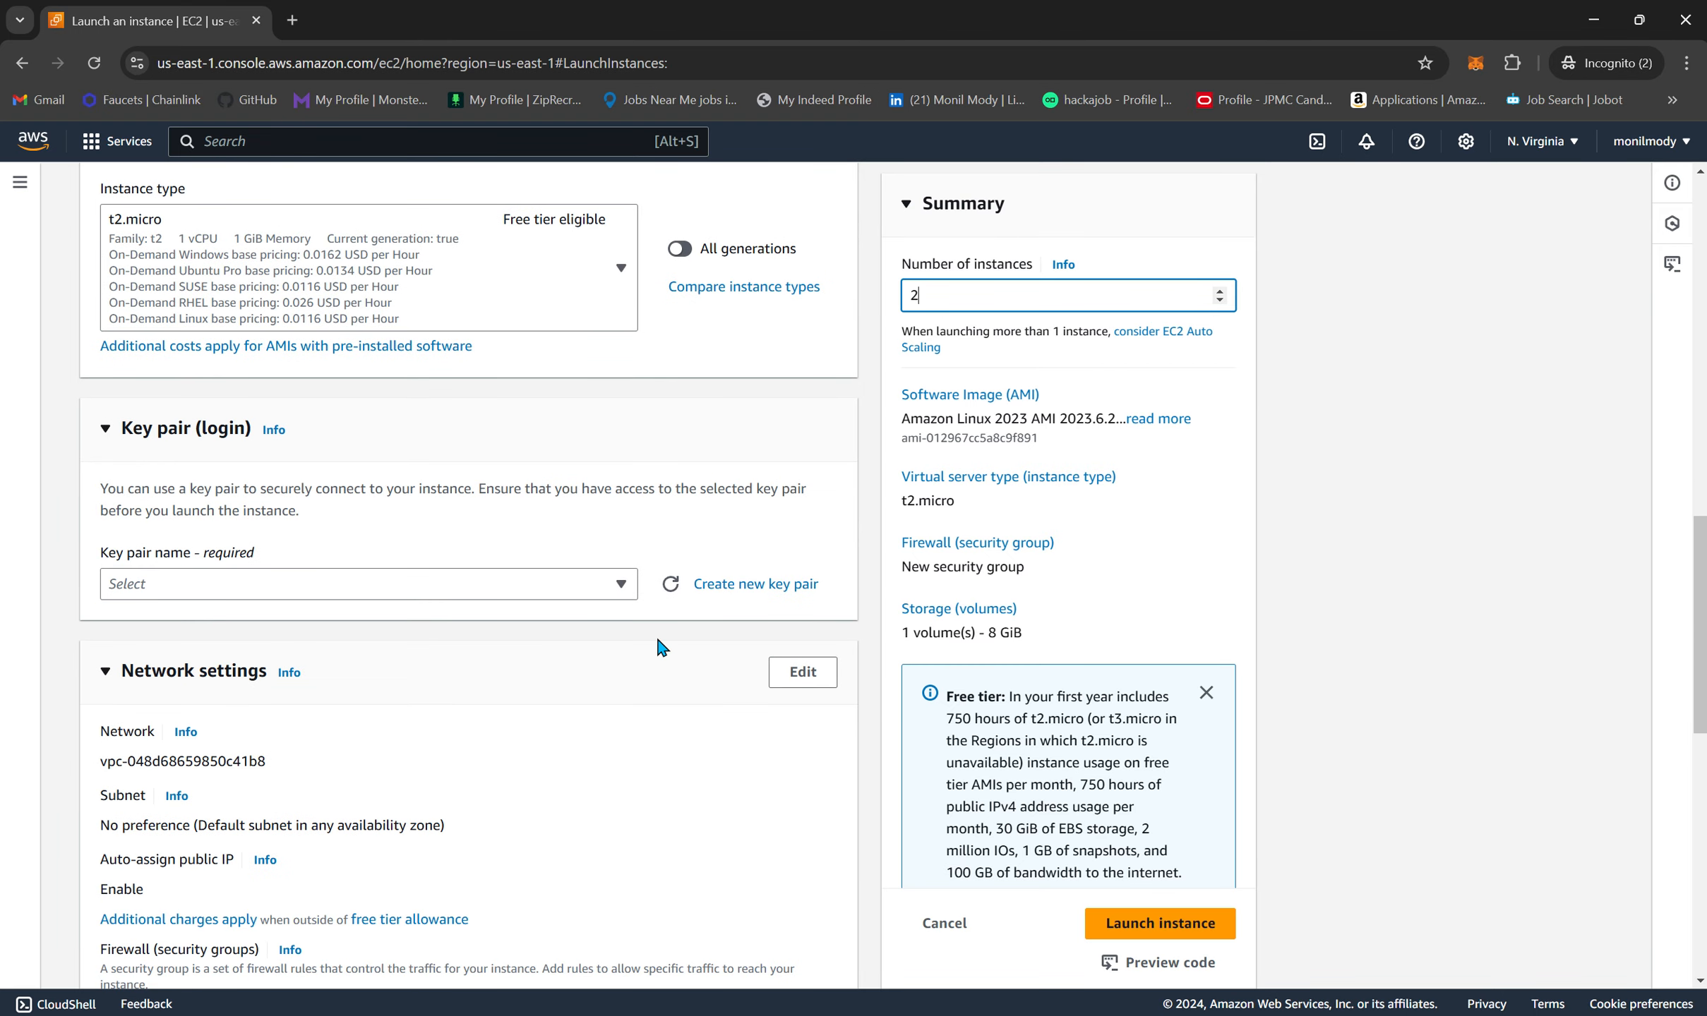
pyautogui.scroll(-3, 660, 646)
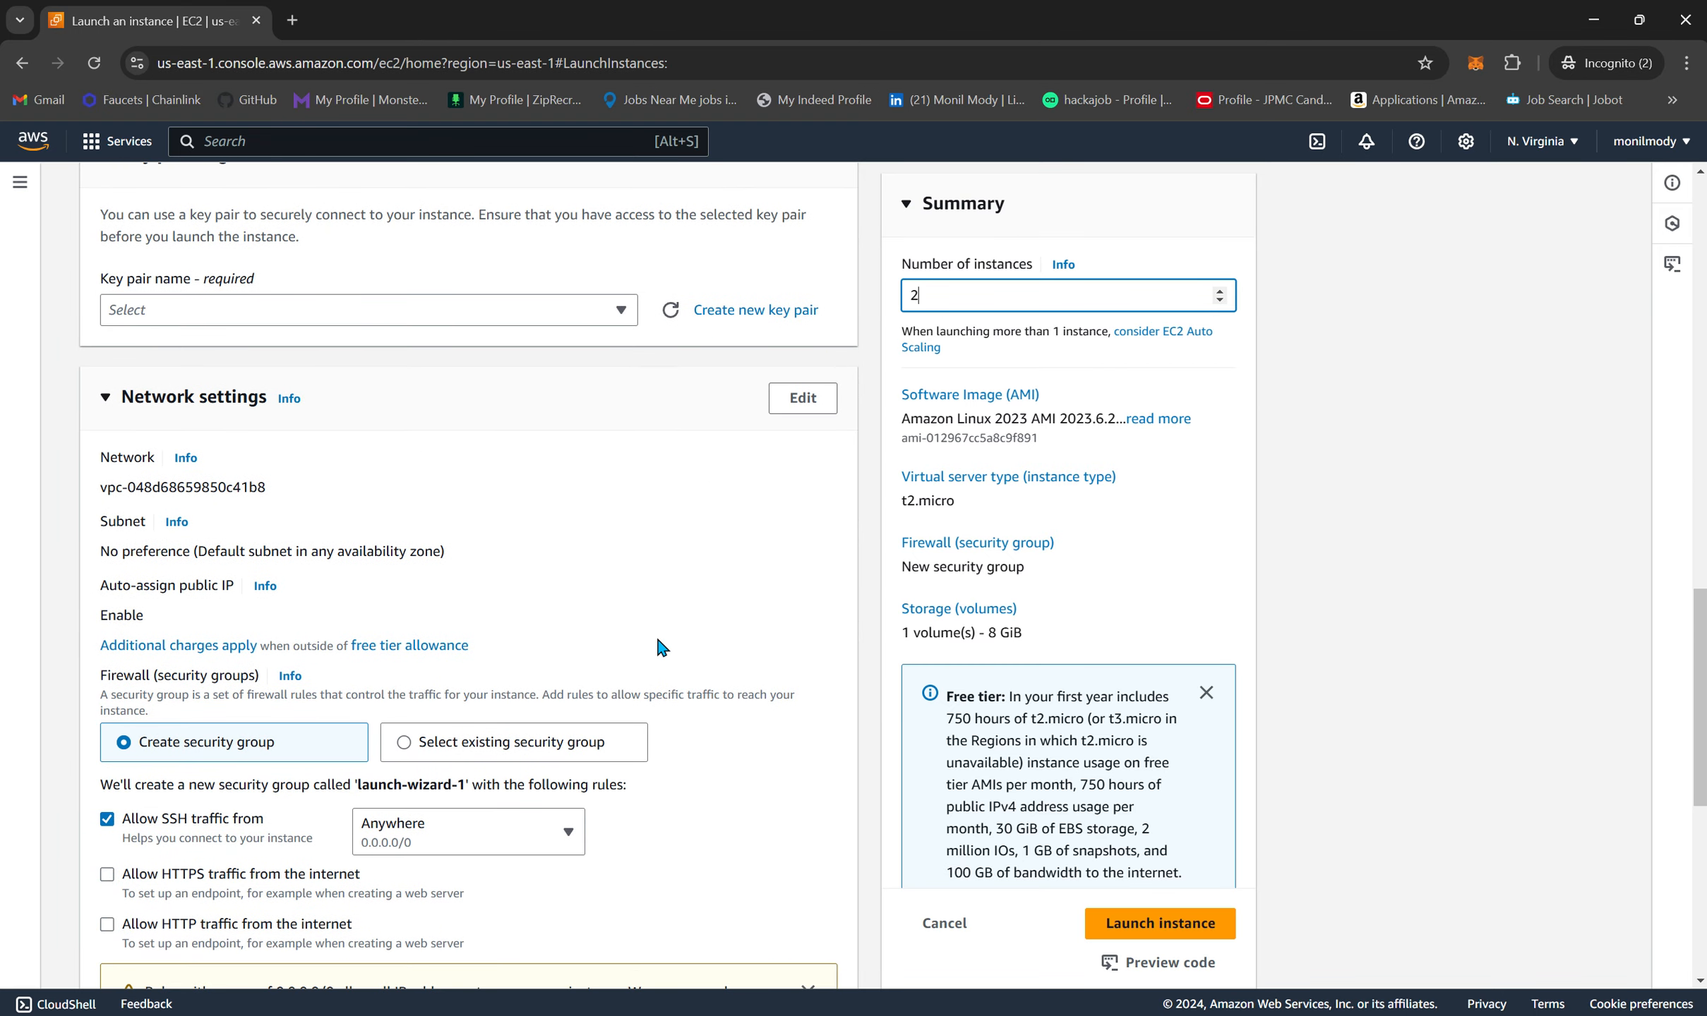
pyautogui.scroll(-2, 660, 647)
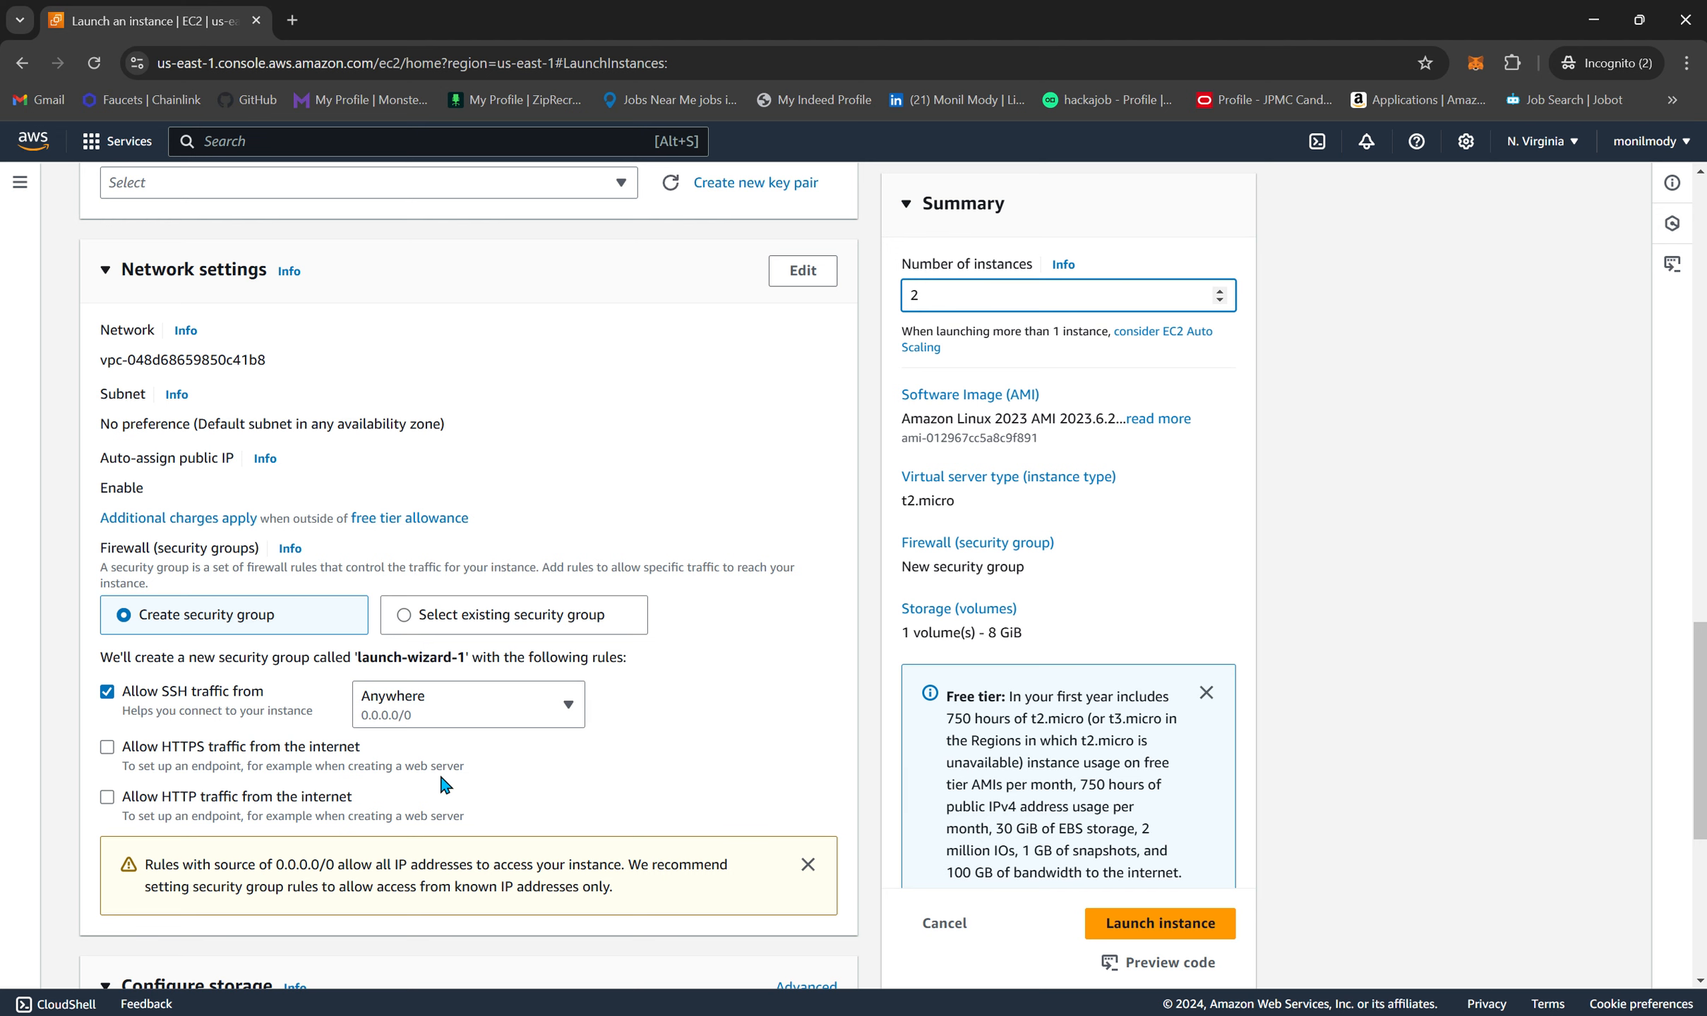
pyautogui.scroll(-3, 761, 814)
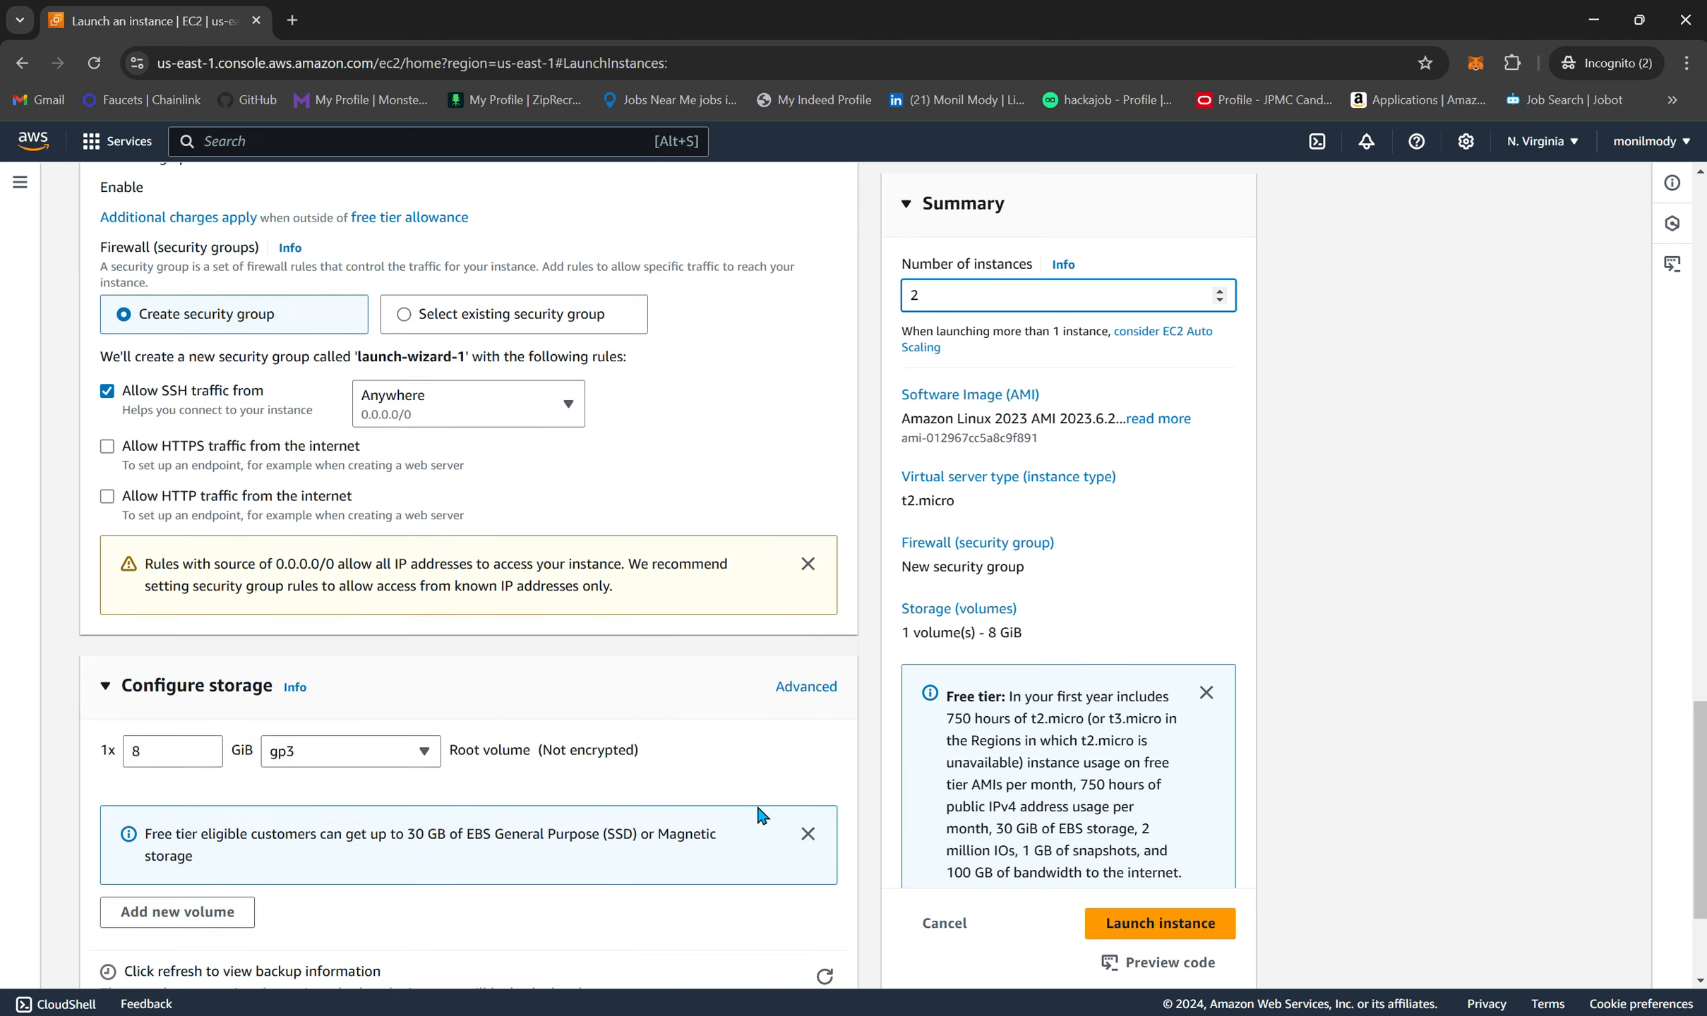
pyautogui.scroll(-3, 760, 814)
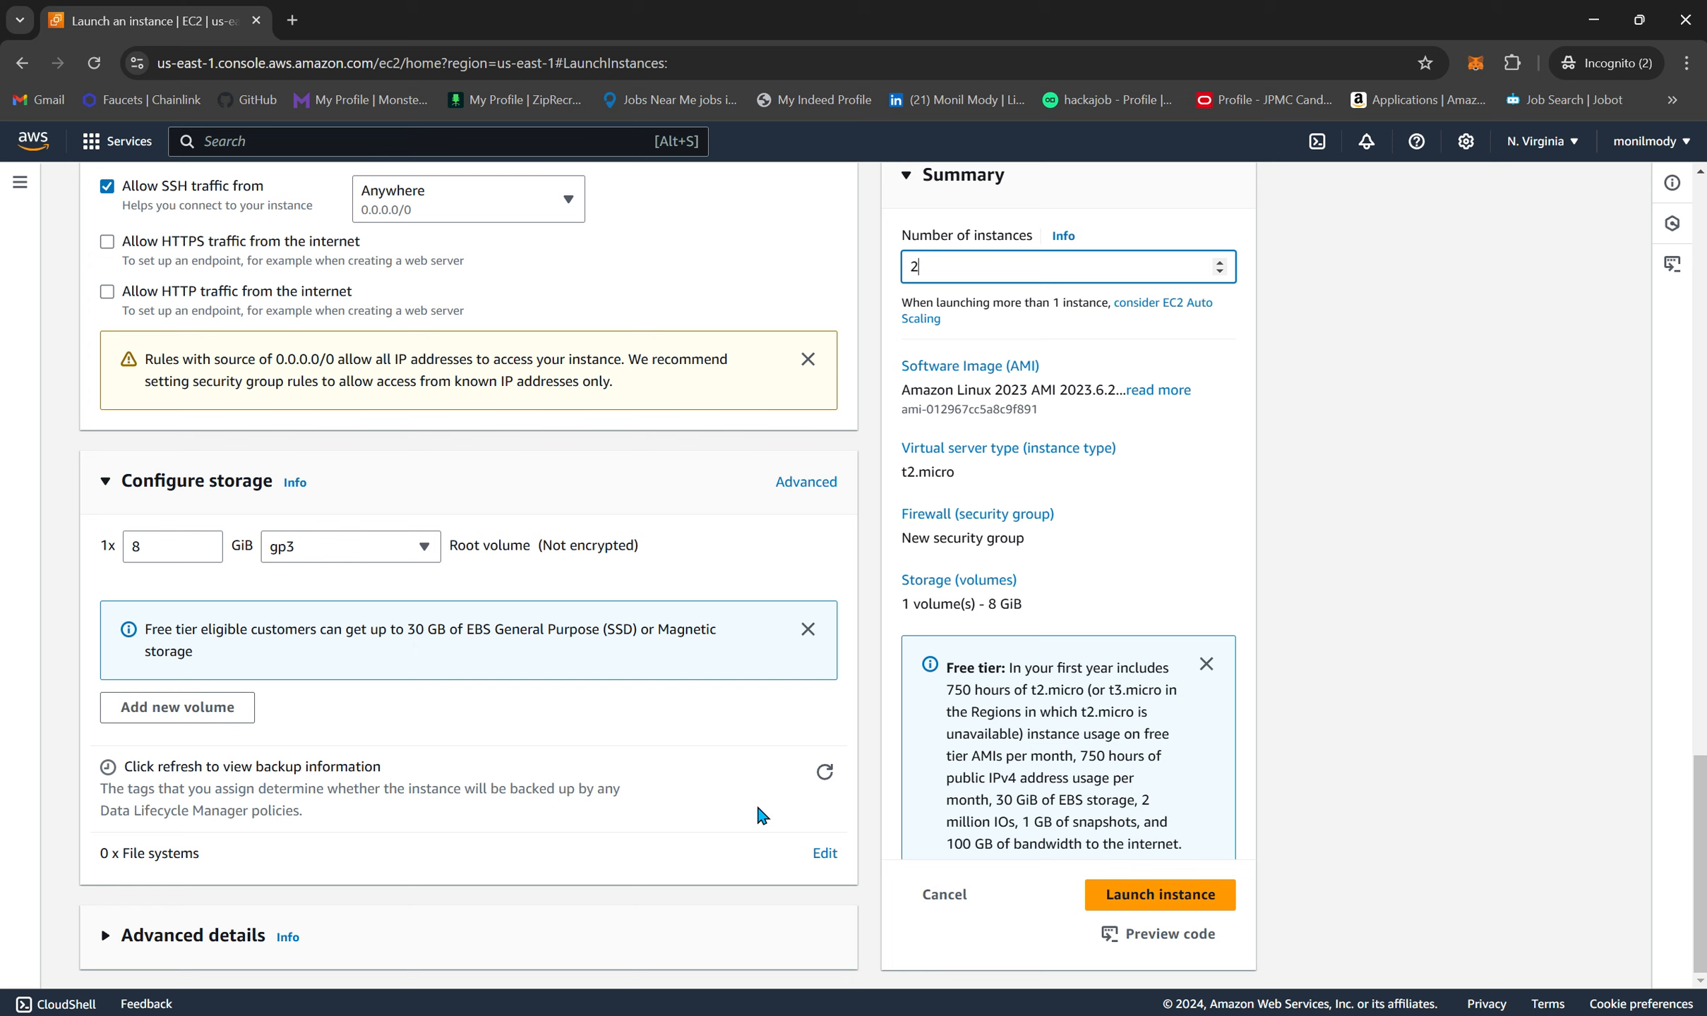
pyautogui.click(1173, 902)
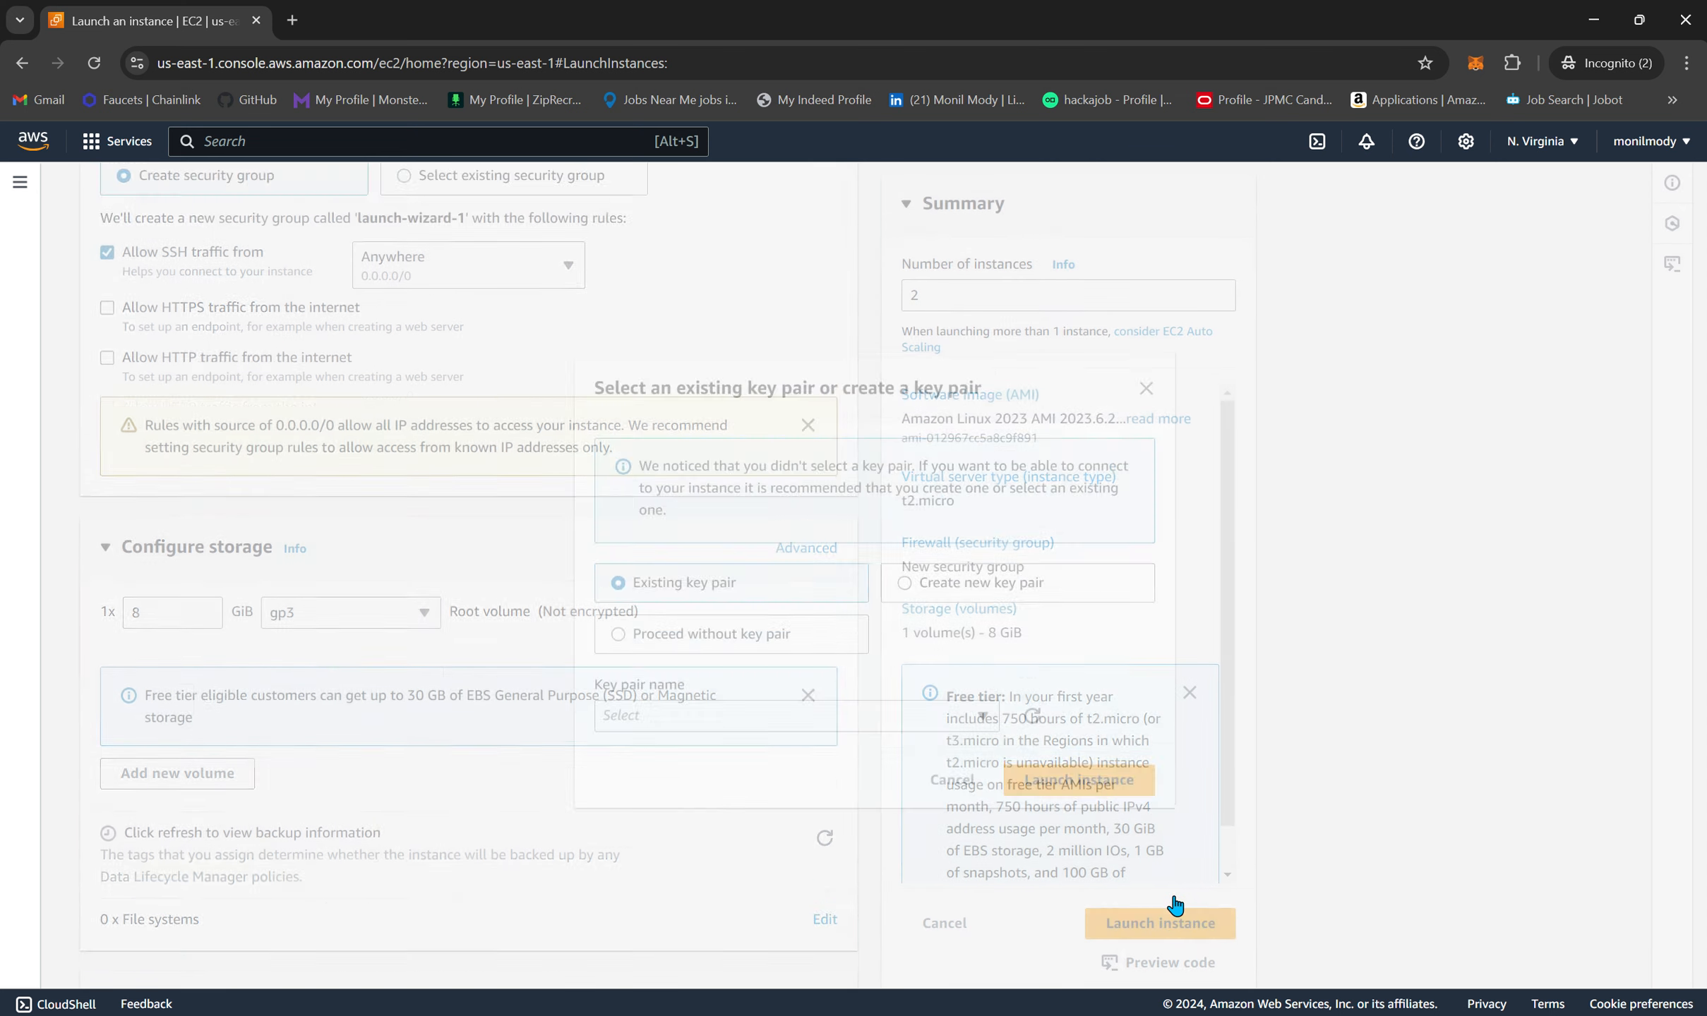
pyautogui.click(711, 627)
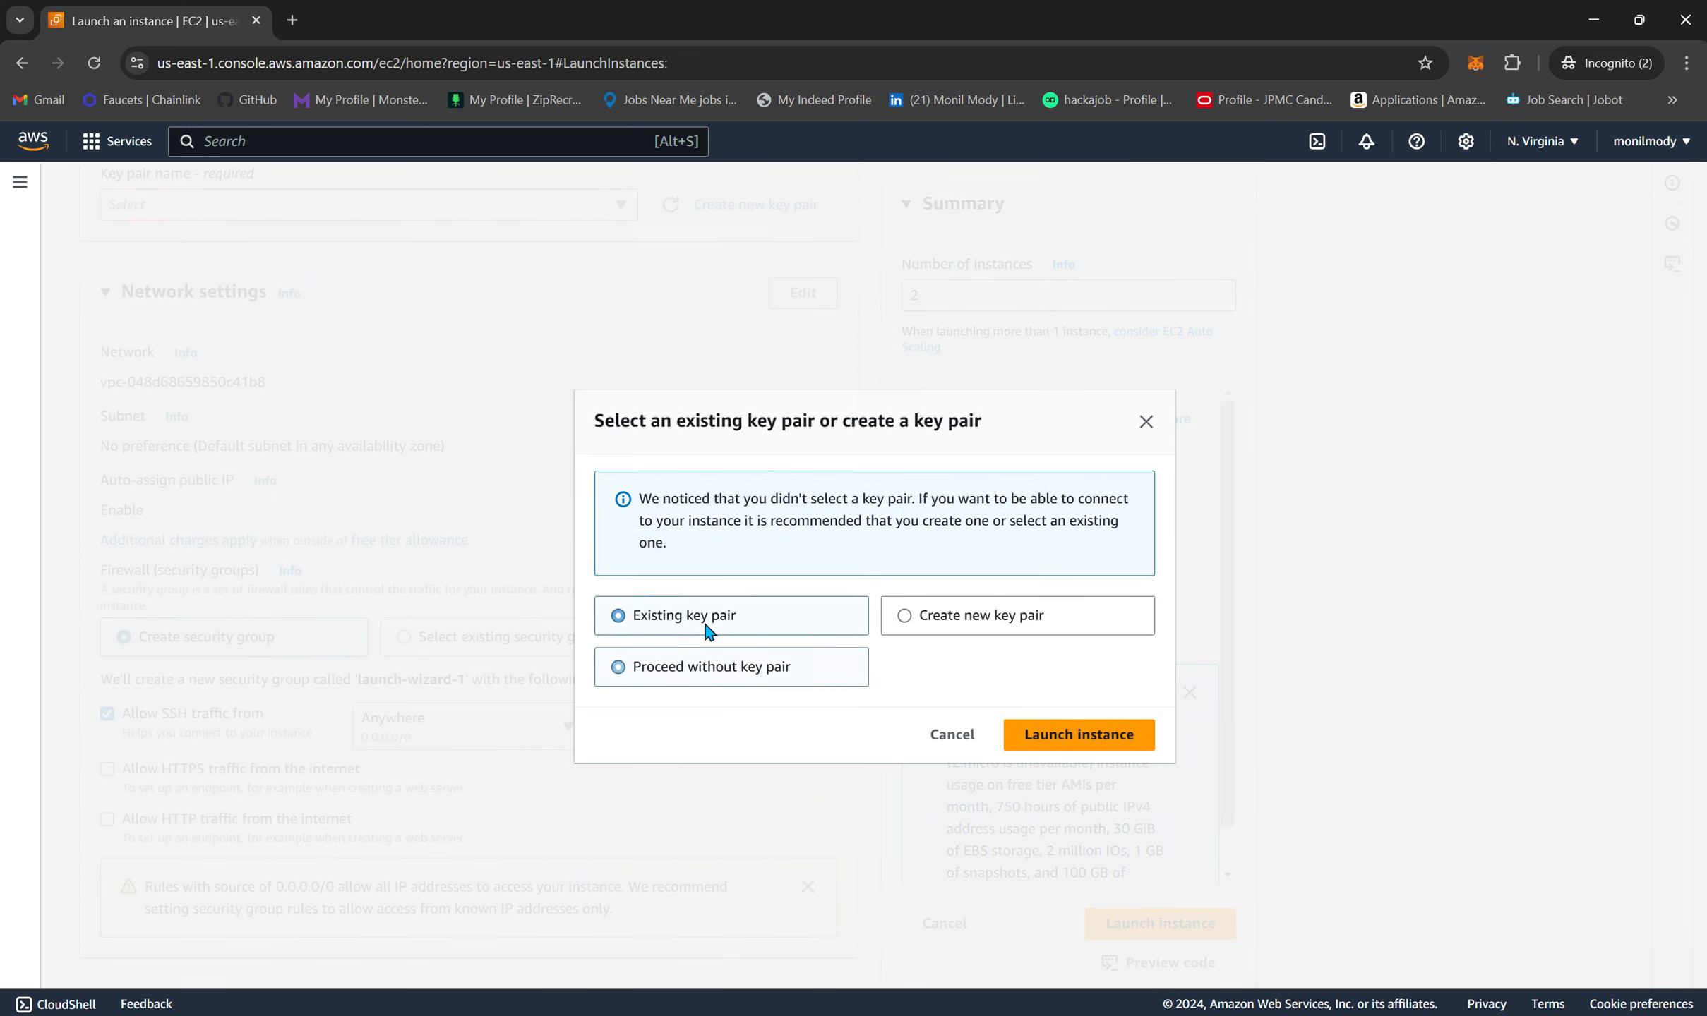
pyautogui.click(1076, 747)
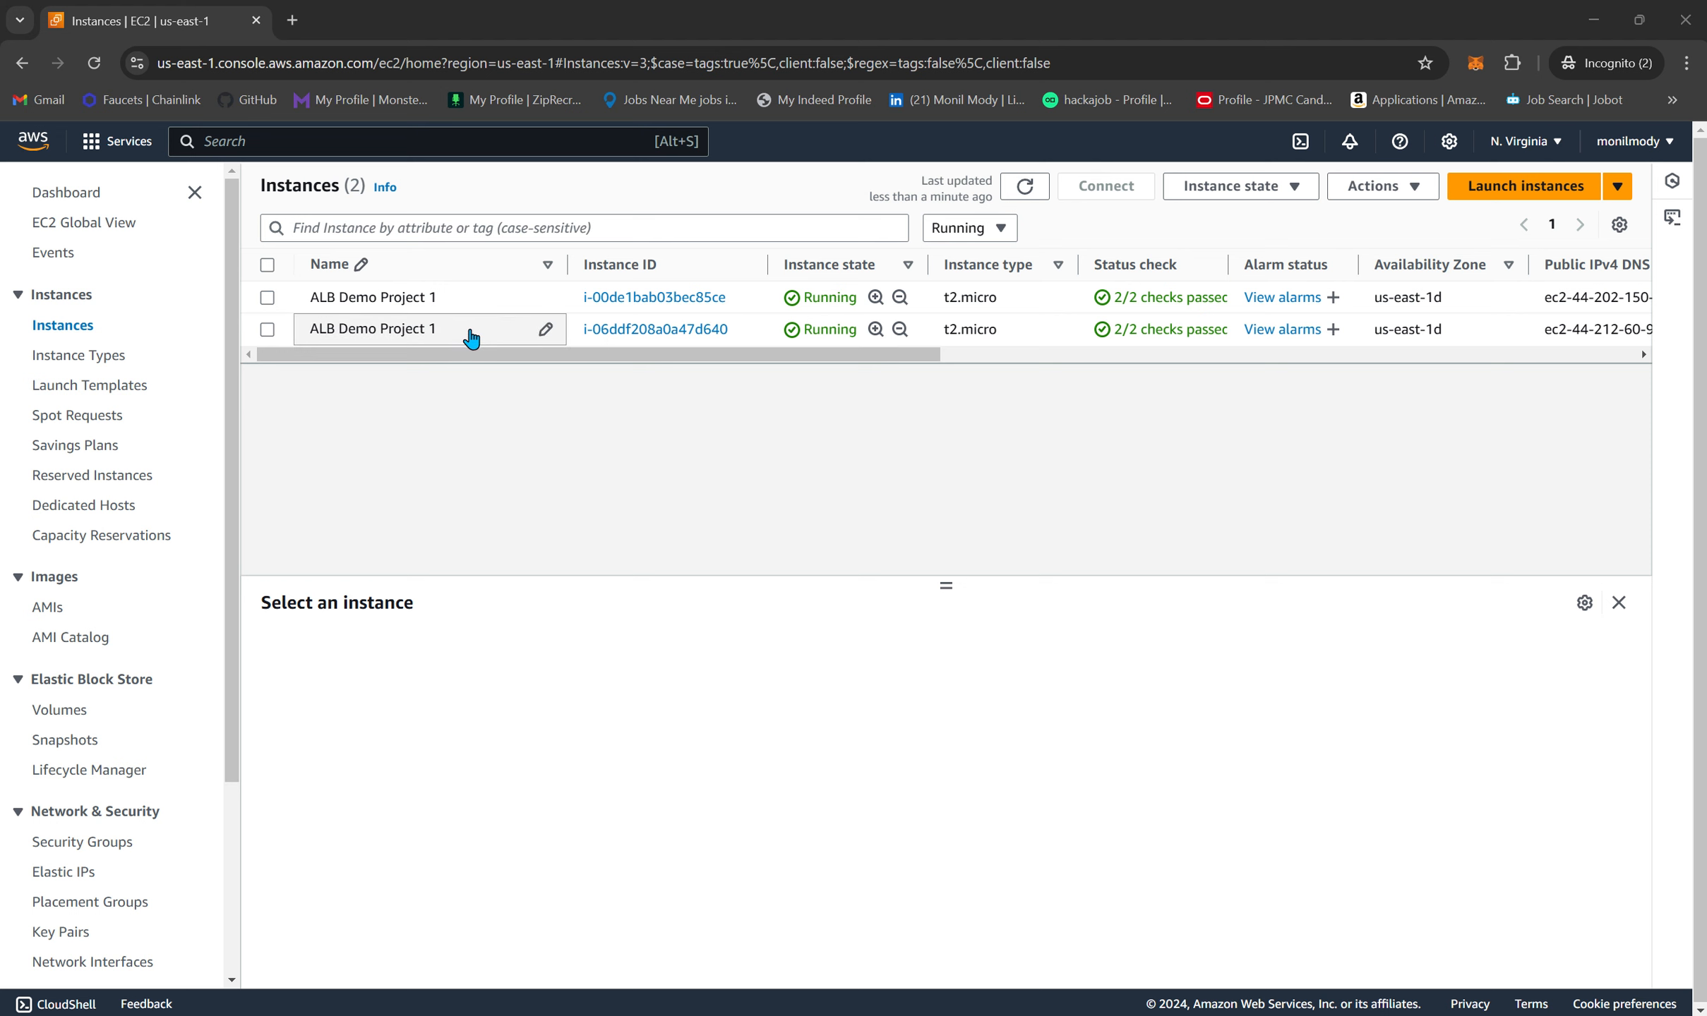
# - Rename the second ALB Demo Project 1 instance in the list to ALB Demo Project 2
pyautogui.click(545, 330)
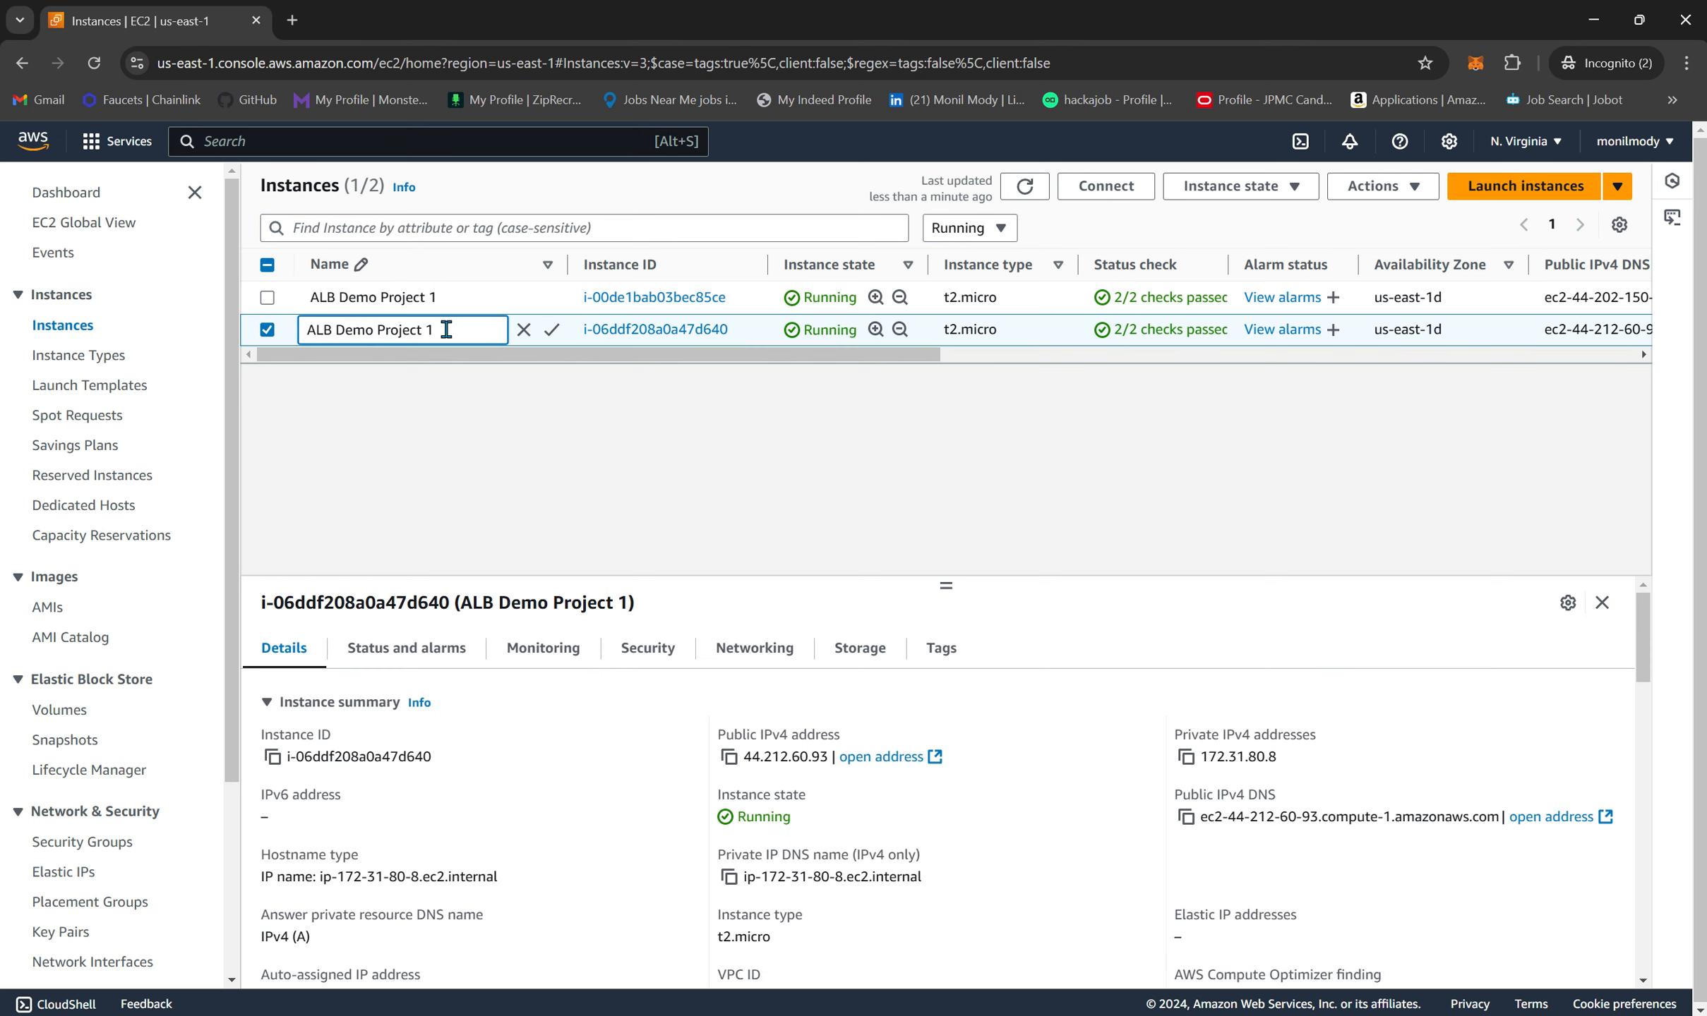
pyautogui.press('BackSpace')
pyautogui.write('2')
pyautogui.click(552, 333)
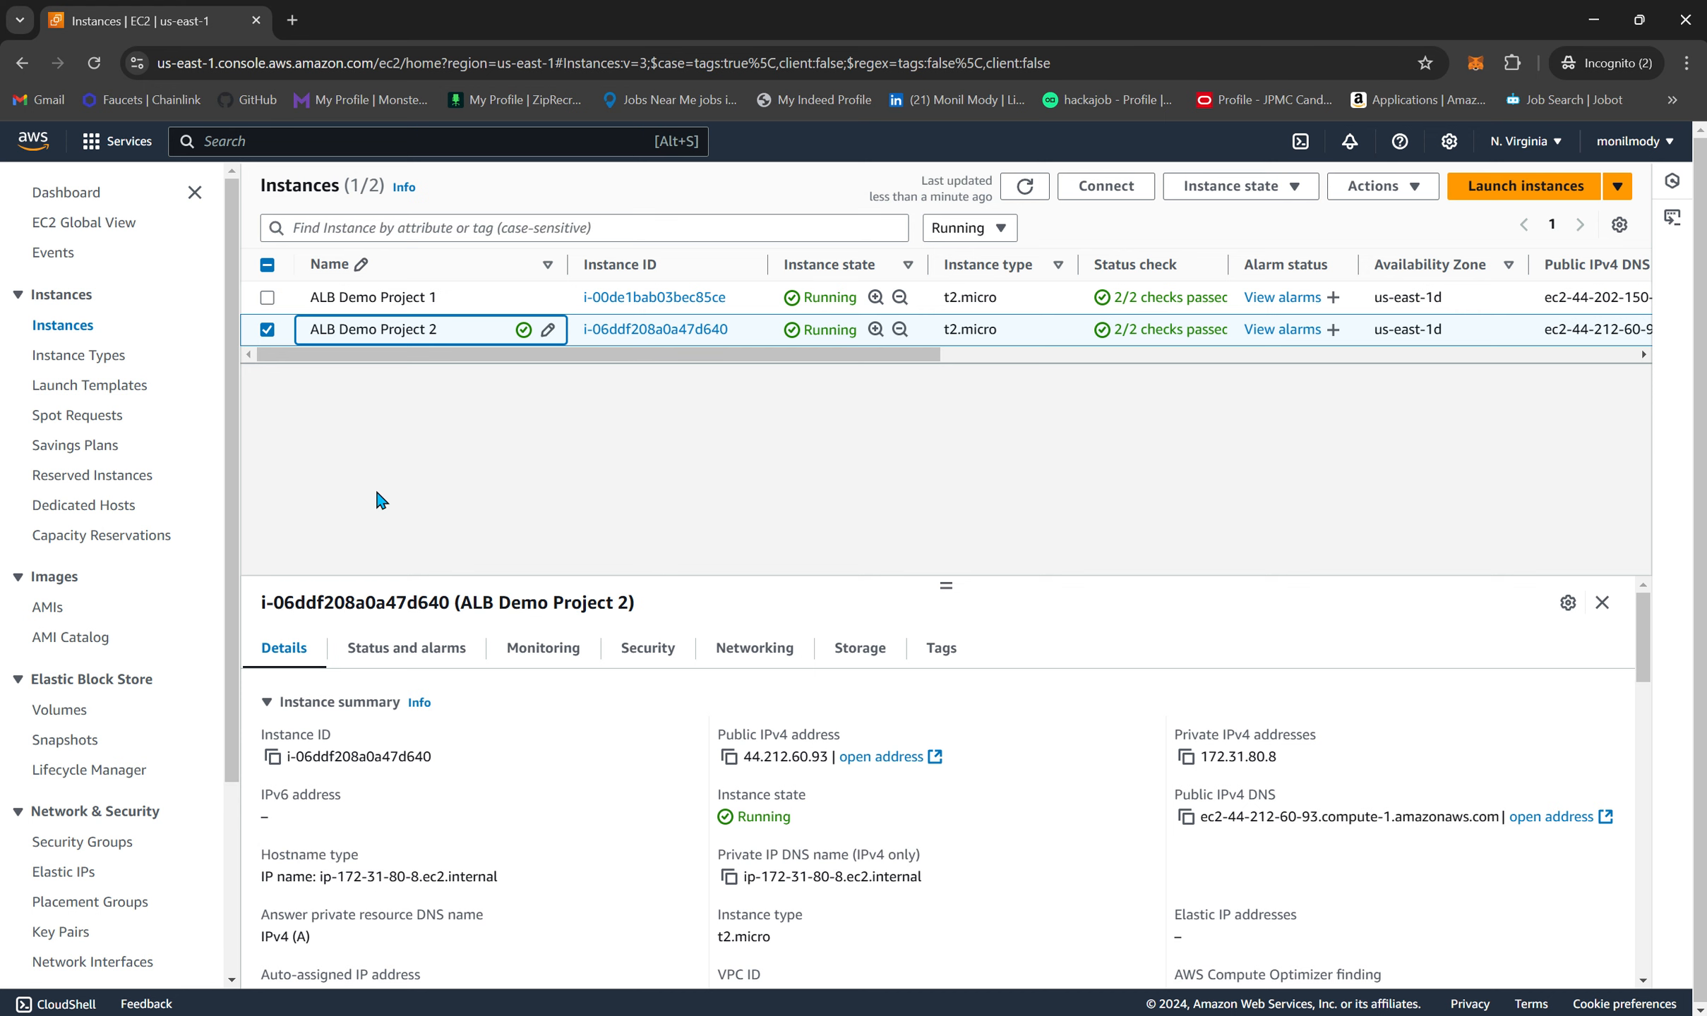
# - Open the launch-wizard-1 security group from the security details of the ALB Demo Project 1 instance
pyautogui.click(654, 298)
pyautogui.scroll(-3, 831, 647)
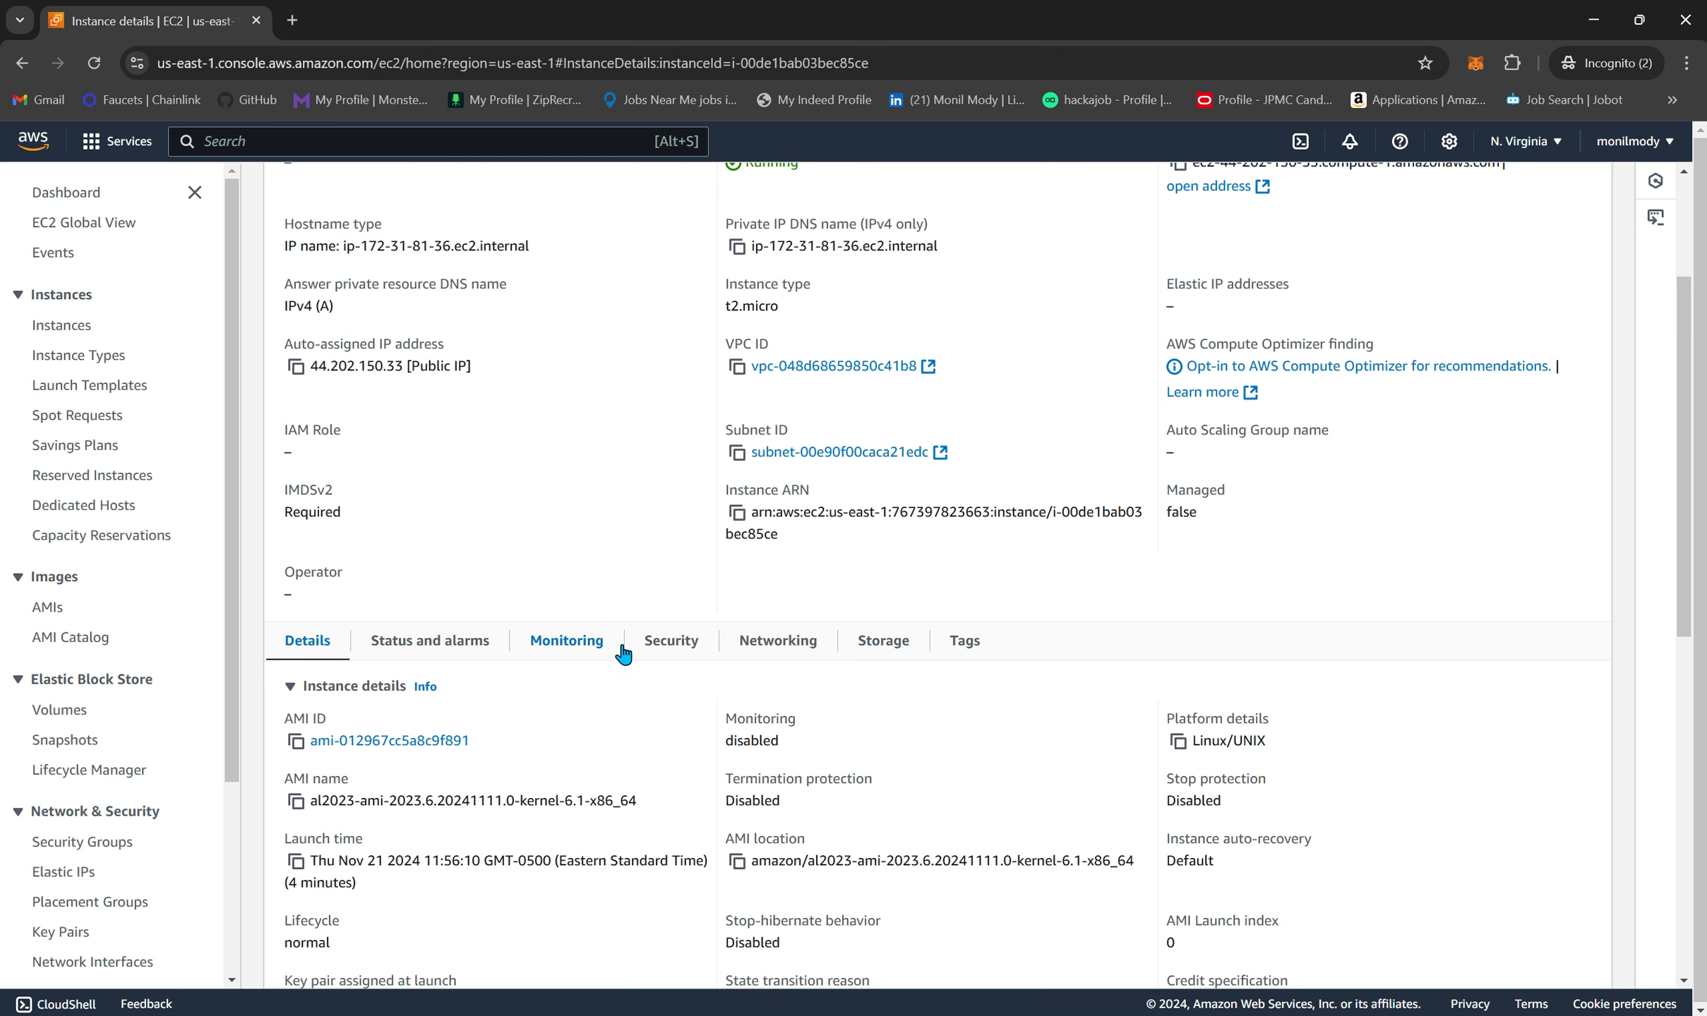
pyautogui.click(690, 650)
pyautogui.scroll(-2, 690, 648)
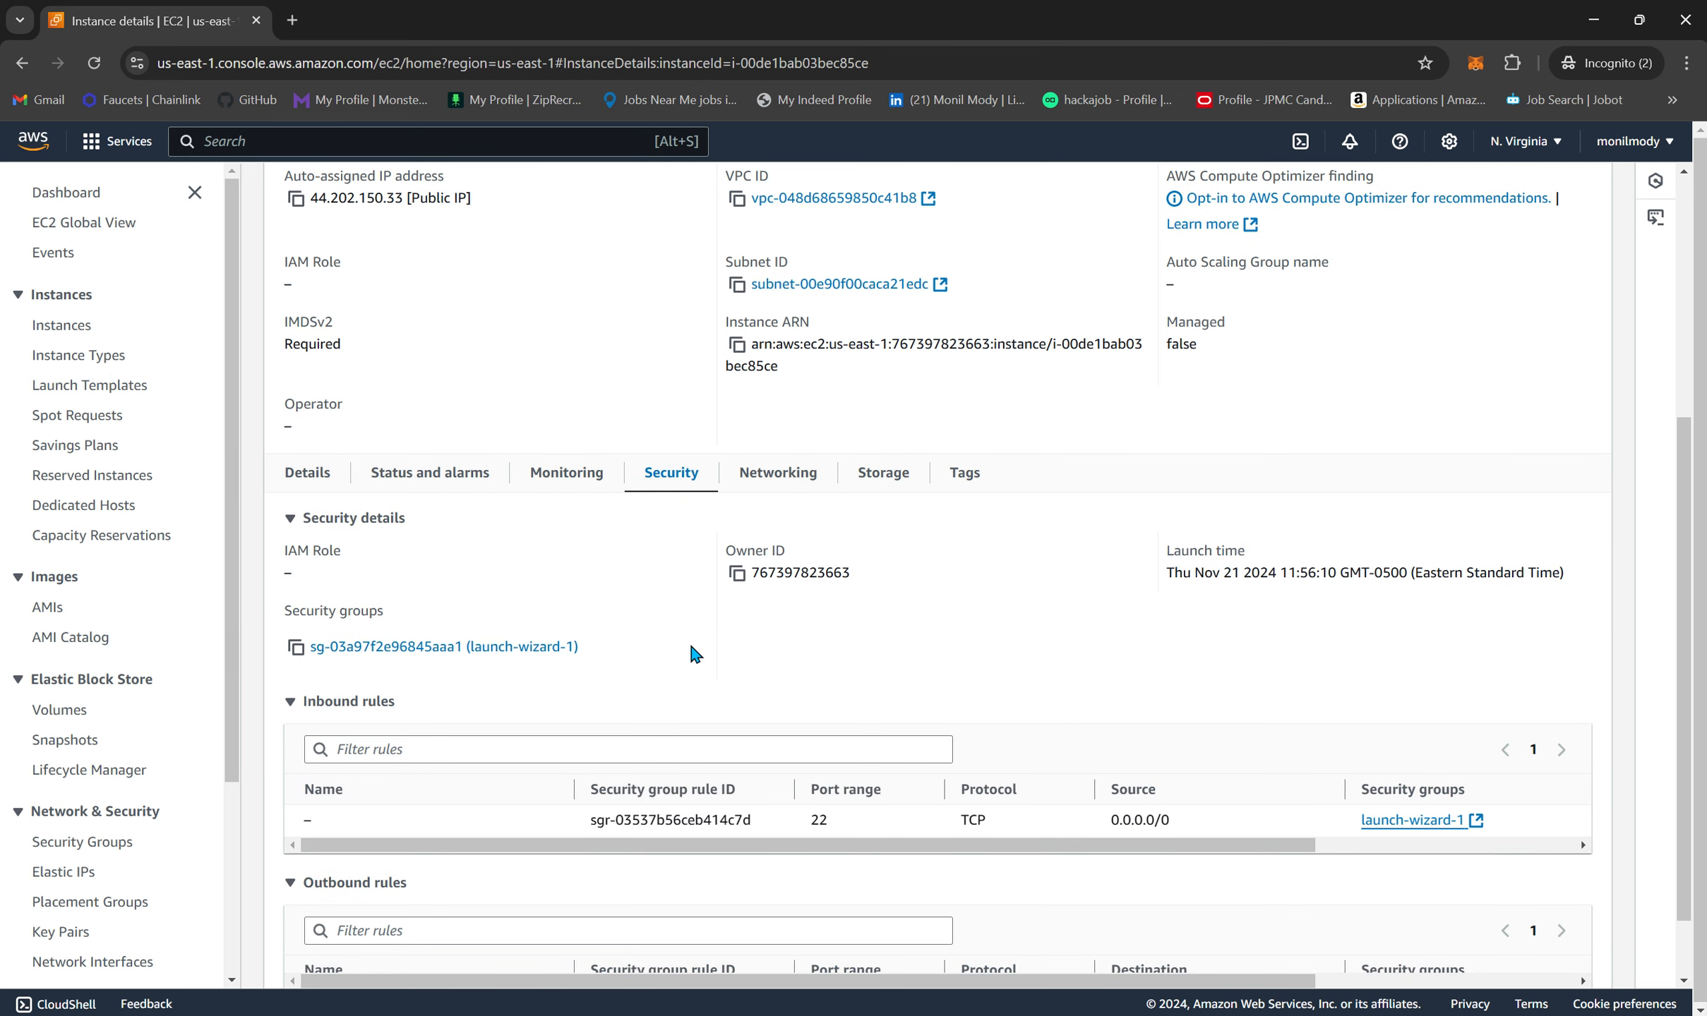
pyautogui.click(482, 655)
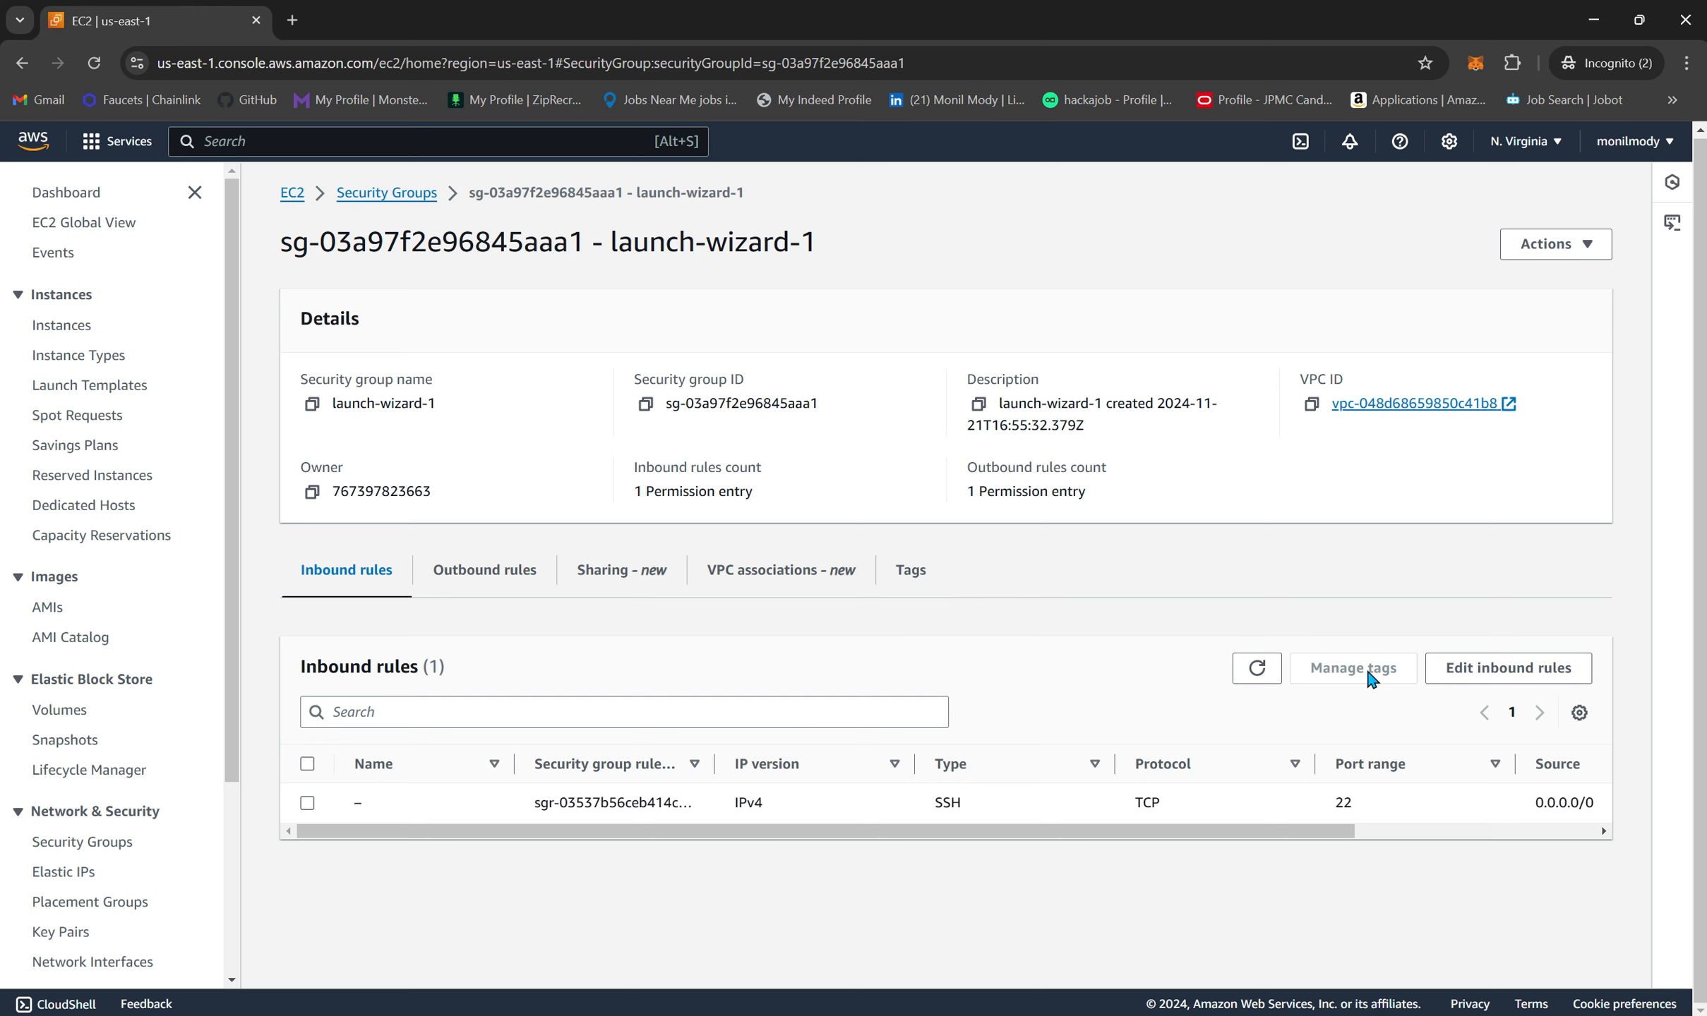
# - Add an inbound HTTP rule with source 0.0.0.0/0 to the launch-wizard-1 security group, save the rules and check the result
pyautogui.click(1519, 683)
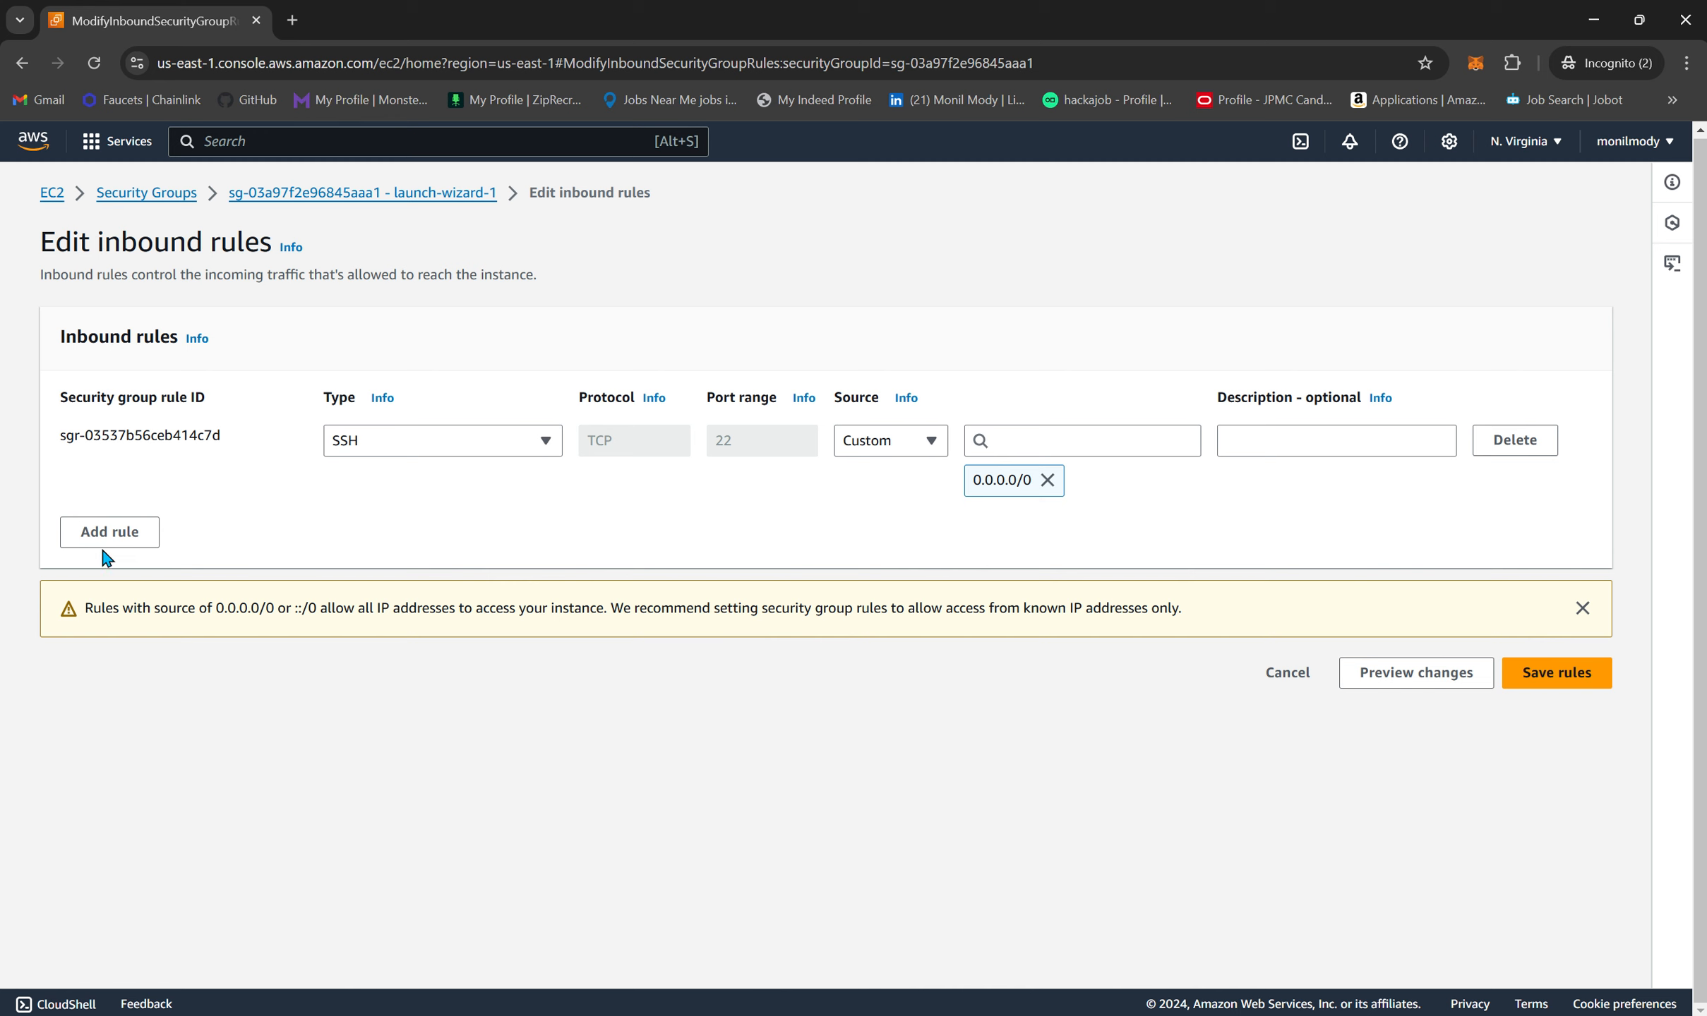
pyautogui.click(103, 547)
pyautogui.click(485, 527)
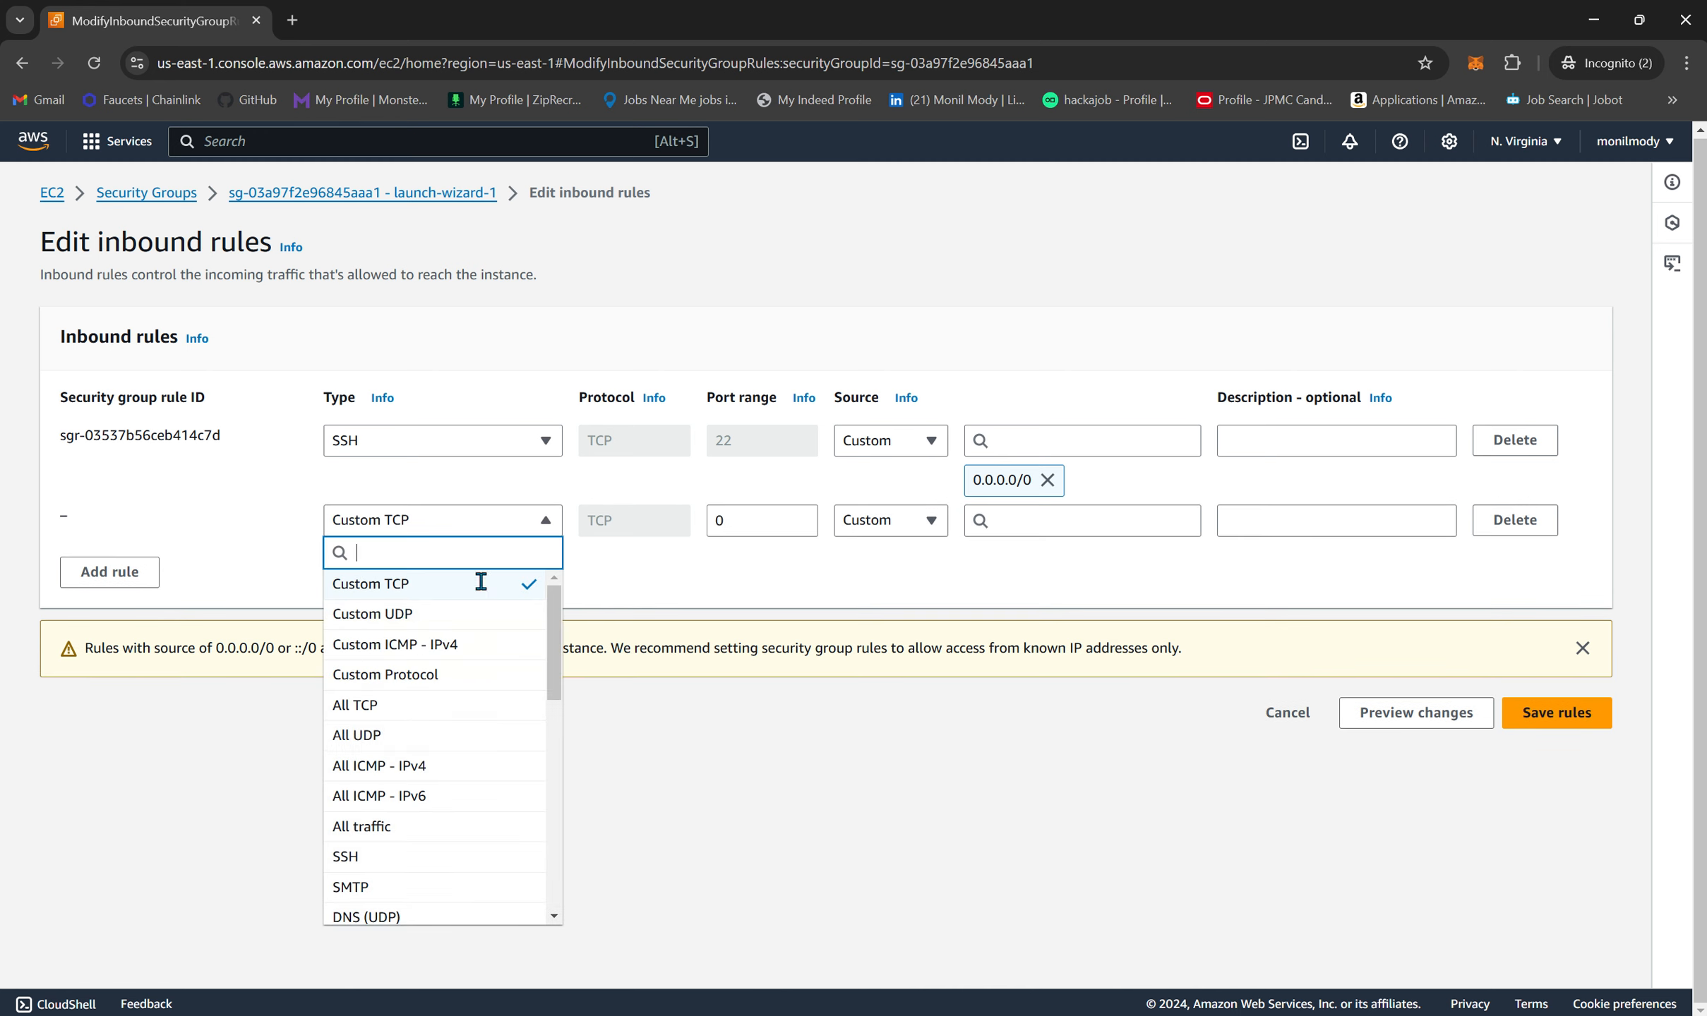
pyautogui.scroll(-4, 446, 692)
pyautogui.click(442, 720)
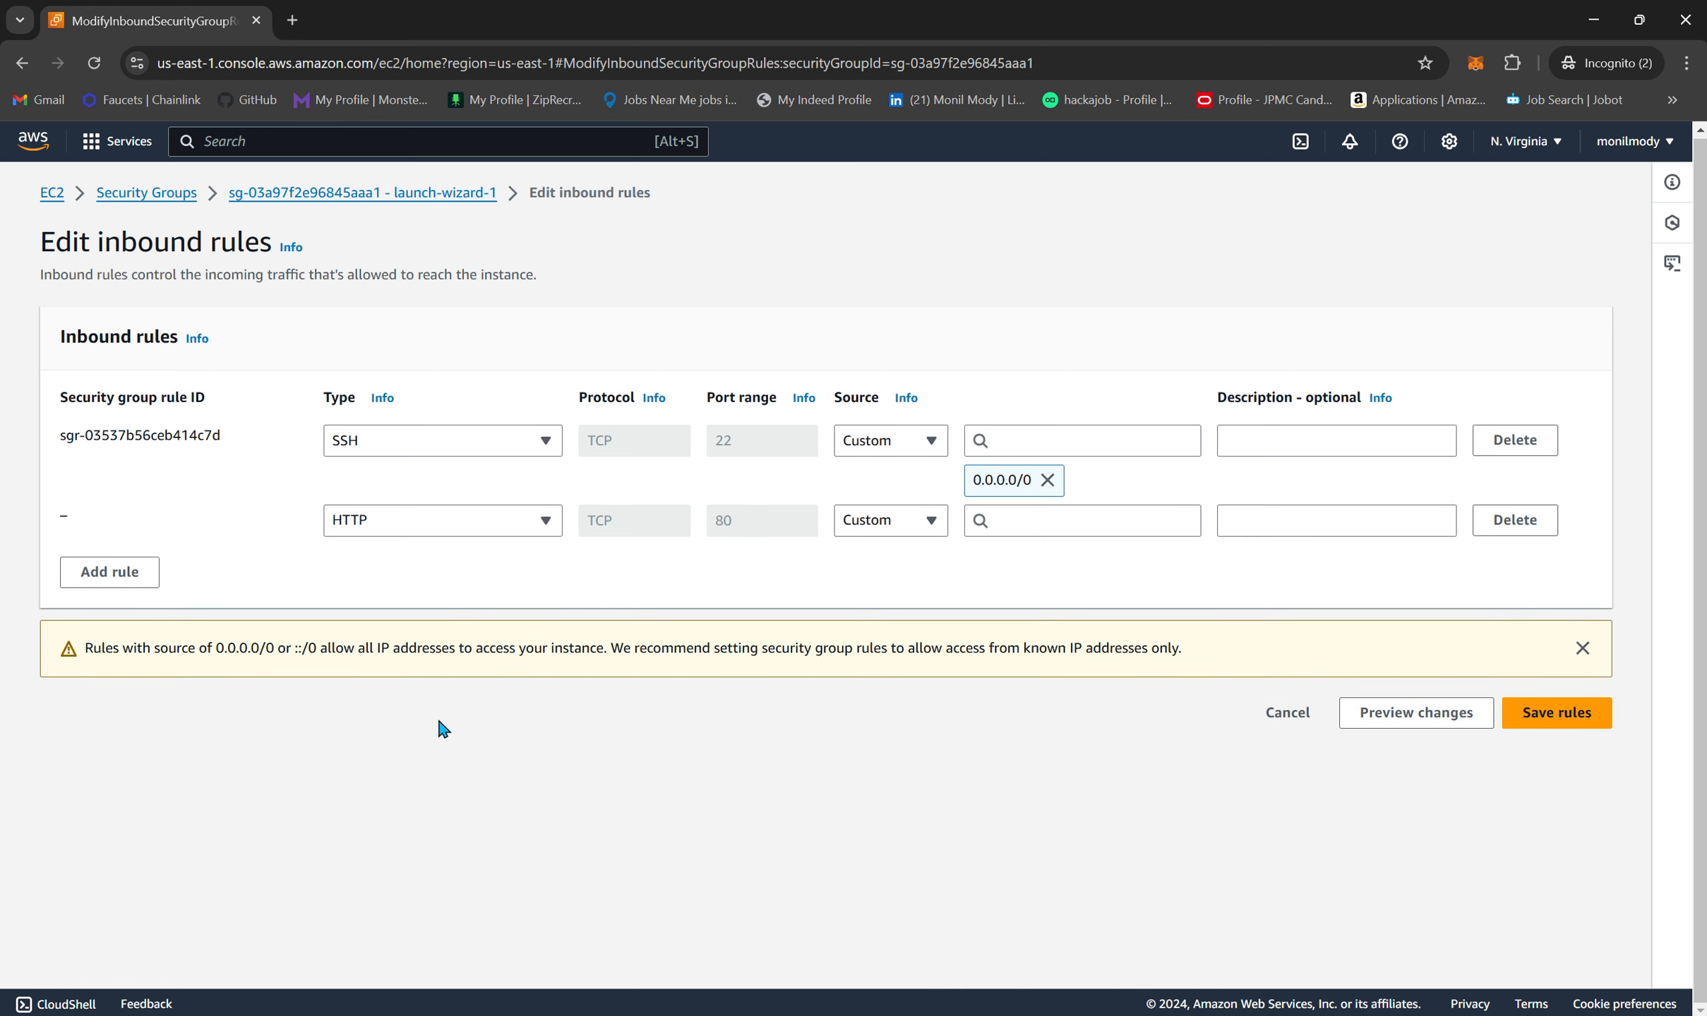
pyautogui.click(1041, 518)
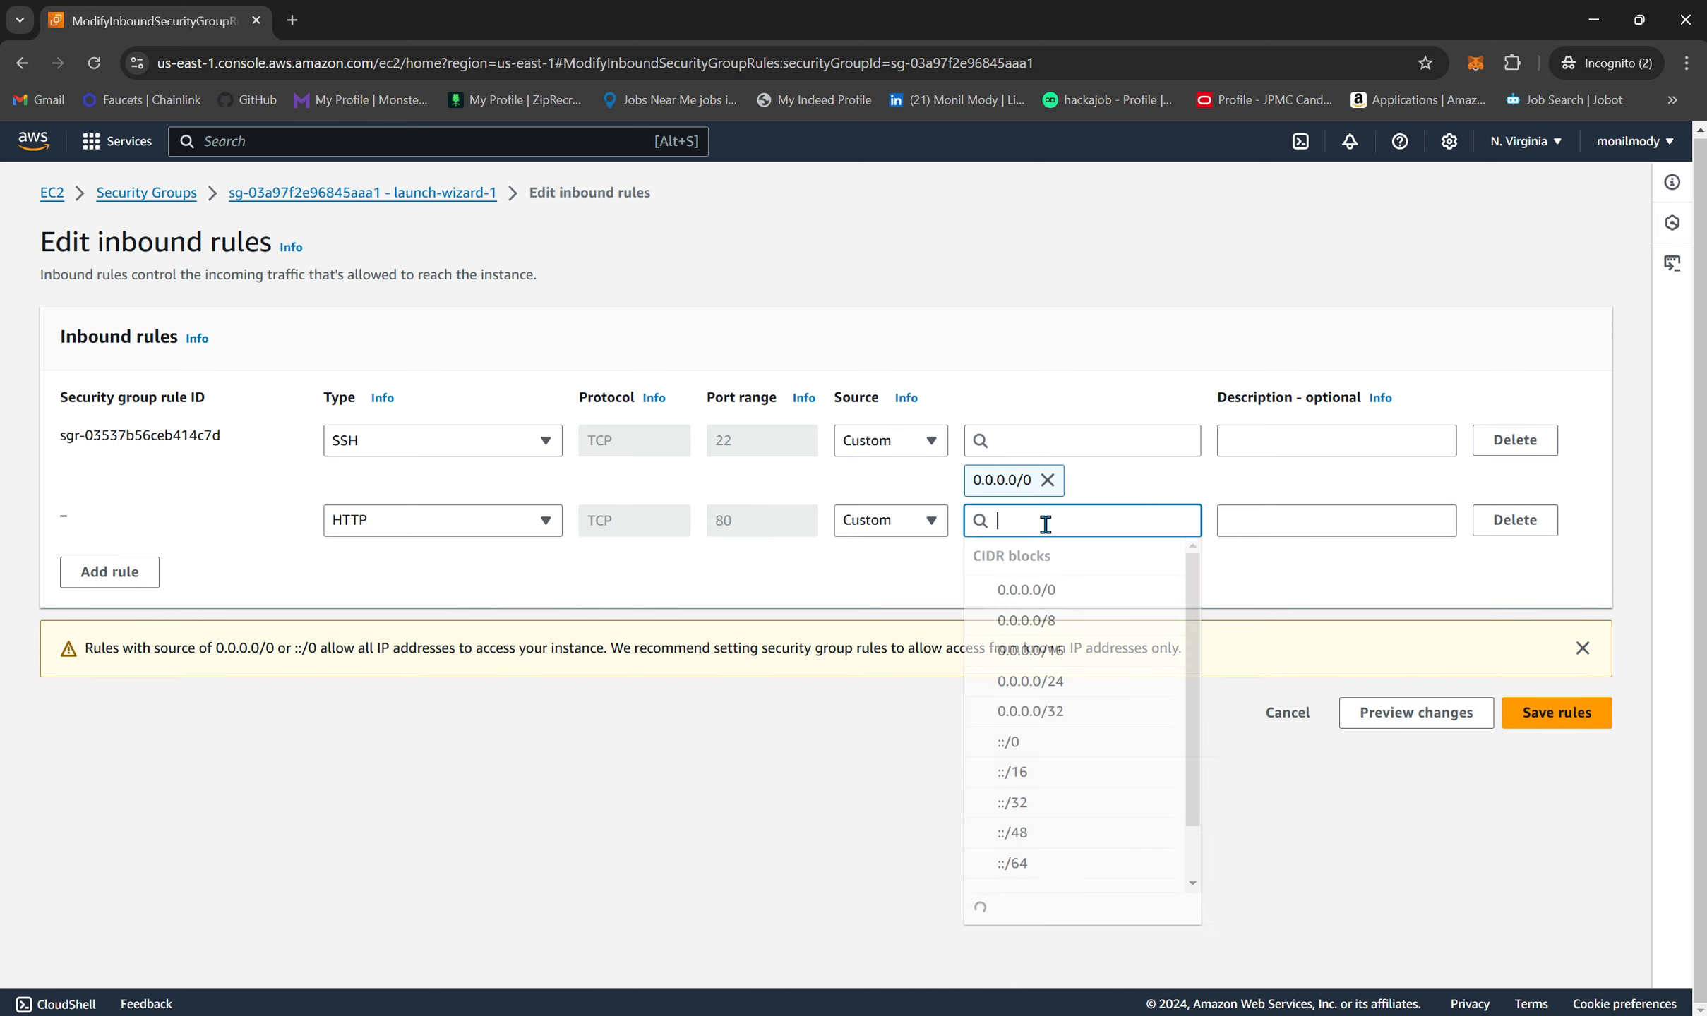
pyautogui.click(1087, 601)
pyautogui.click(1576, 760)
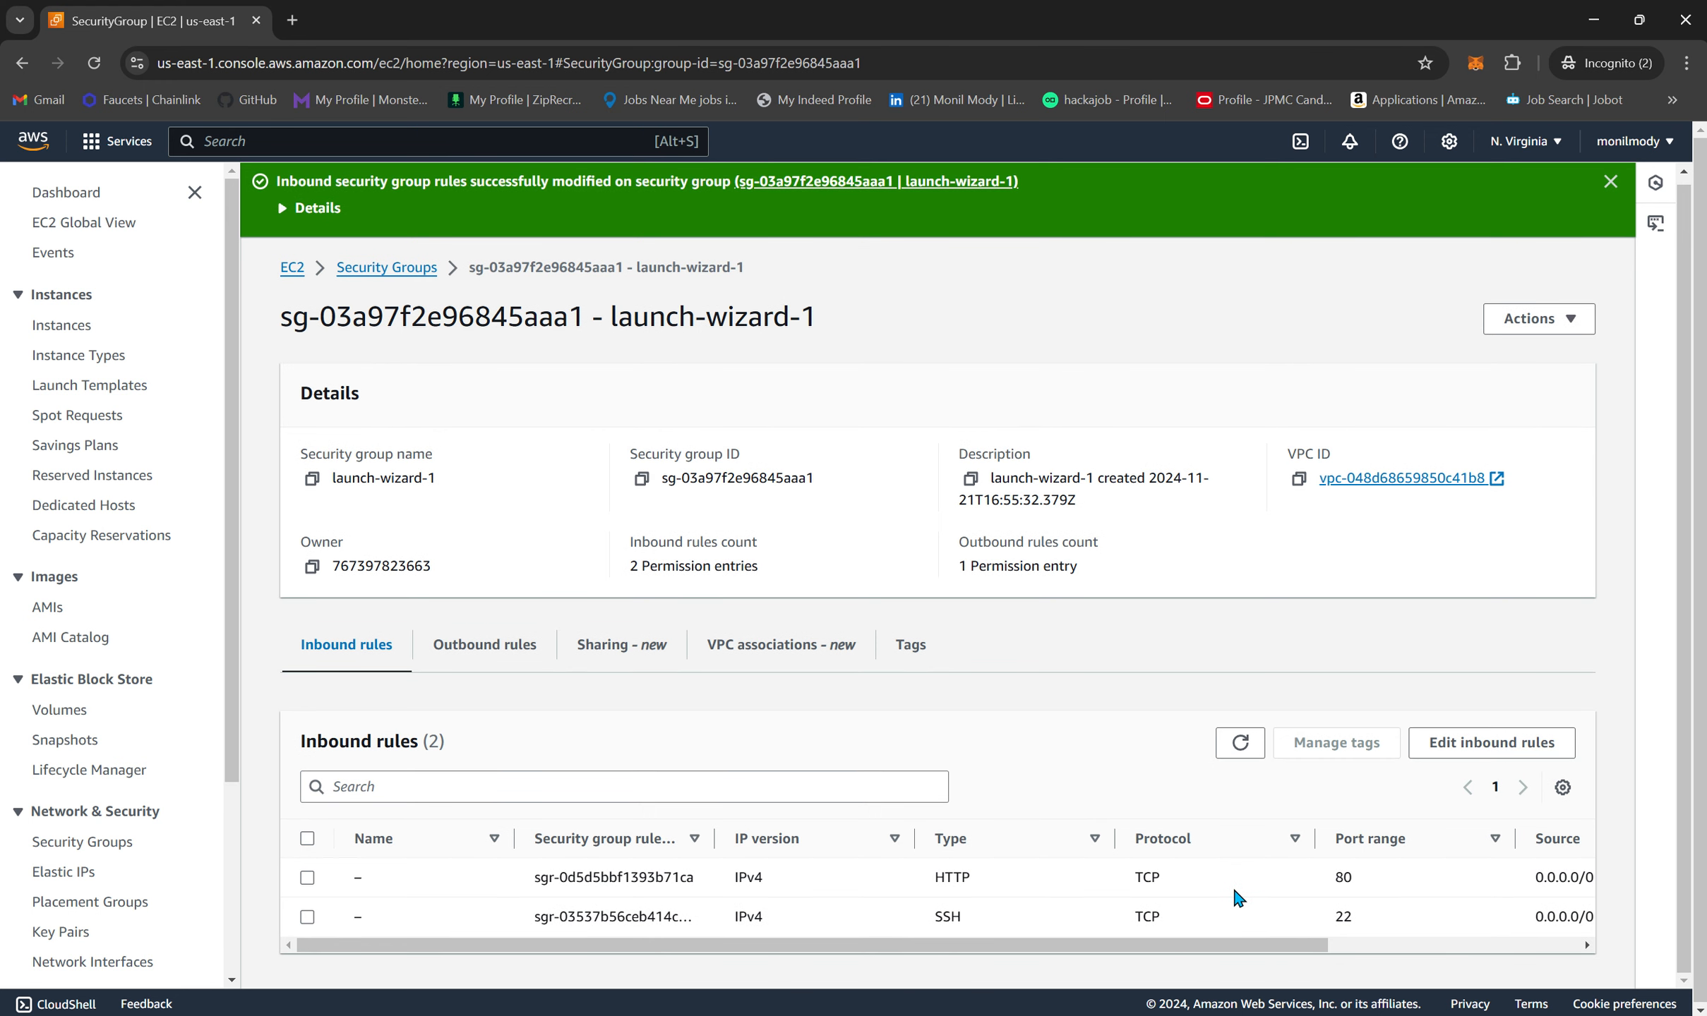
pyautogui.moveTo(1186, 951); pyautogui.dragTo(1345, 954)
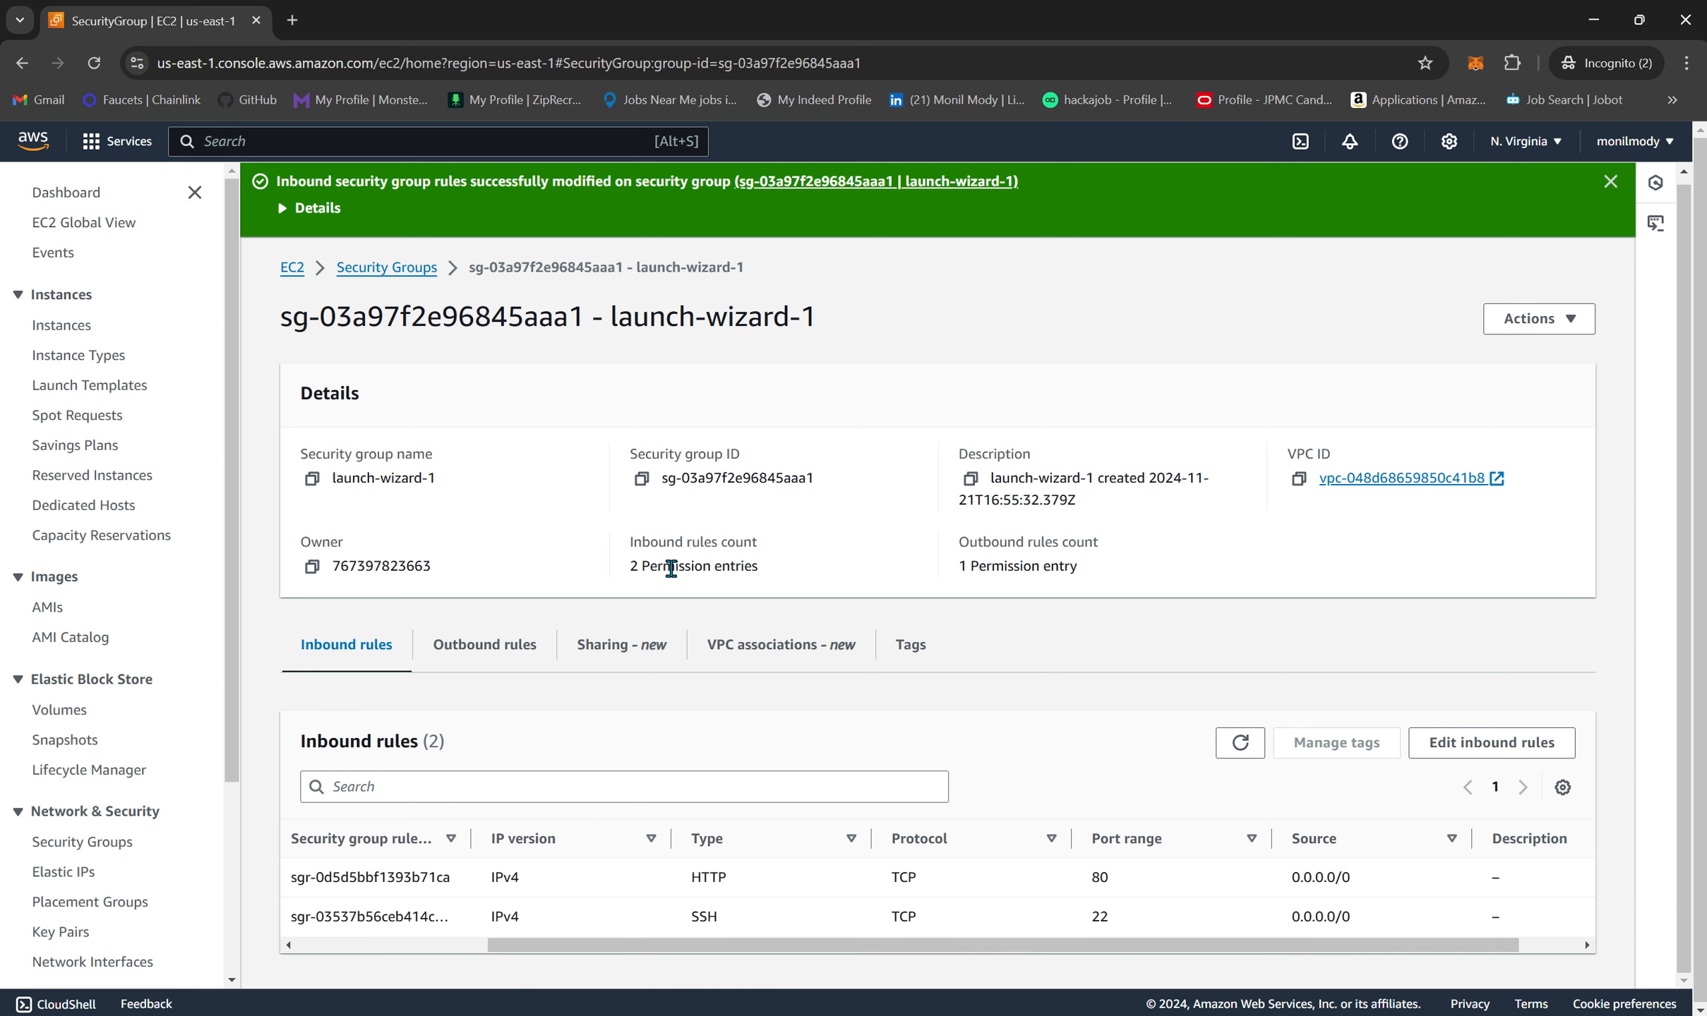
# - Return to the EC2 instances list and filter it to show only running instances
pyautogui.click(387, 269)
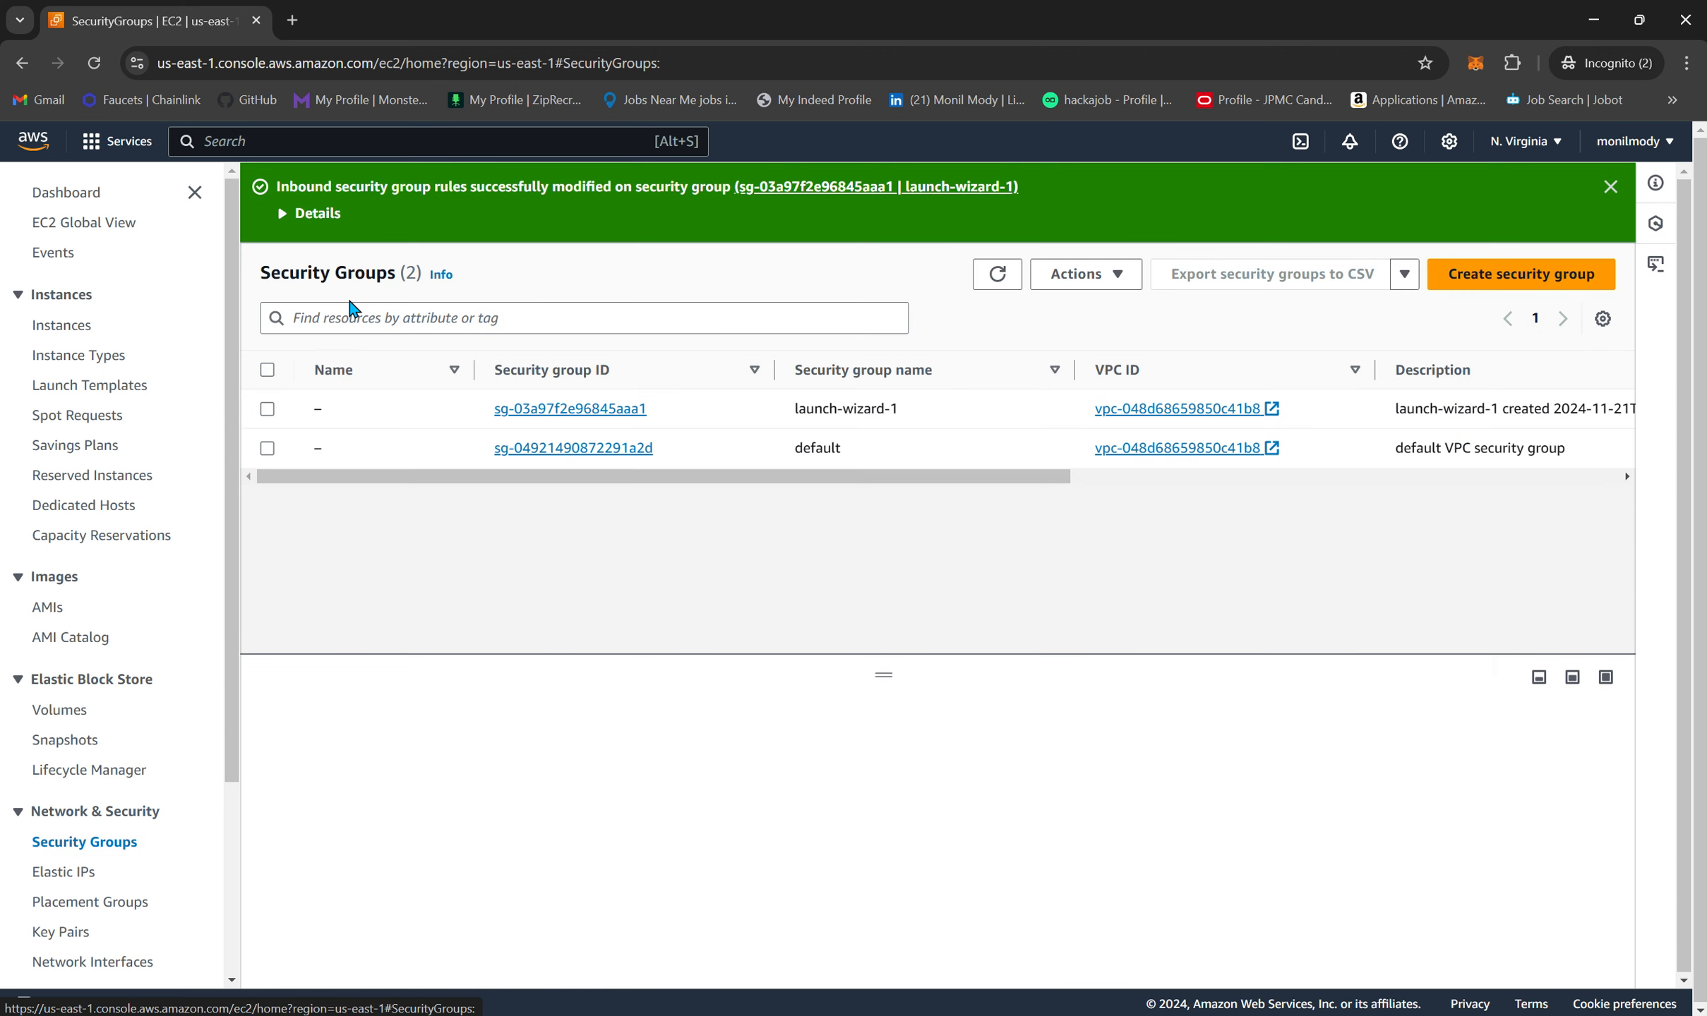
pyautogui.click(62, 326)
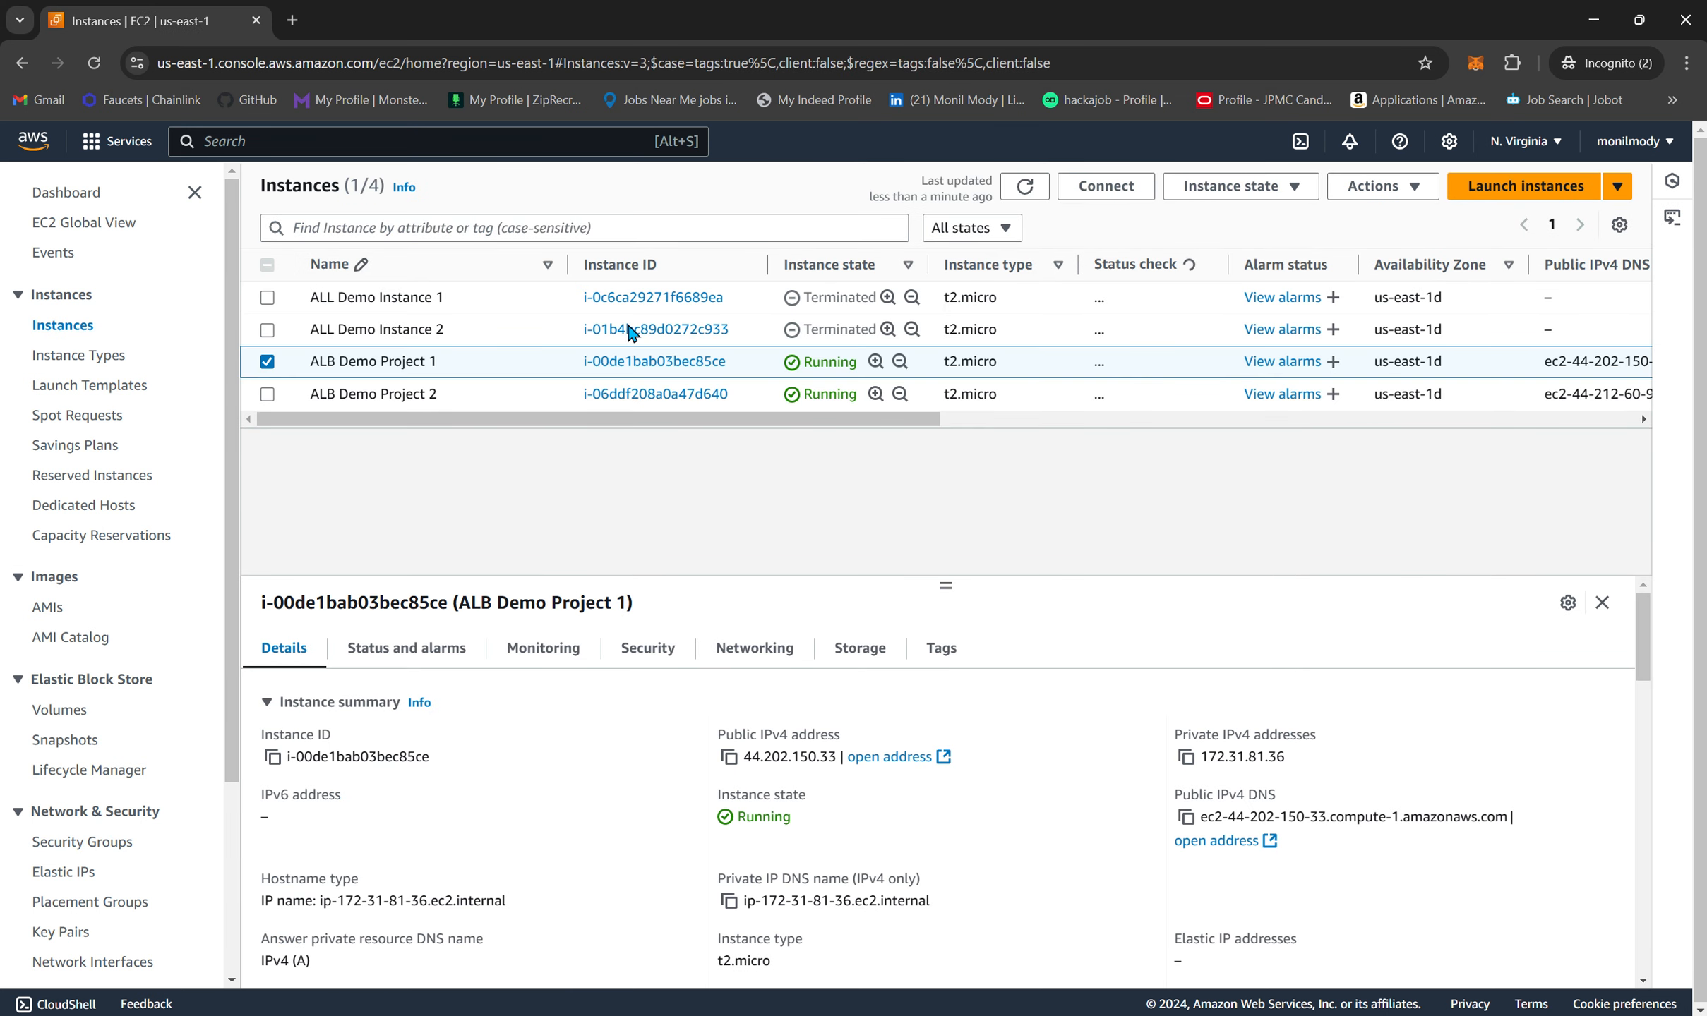
pyautogui.click(987, 233)
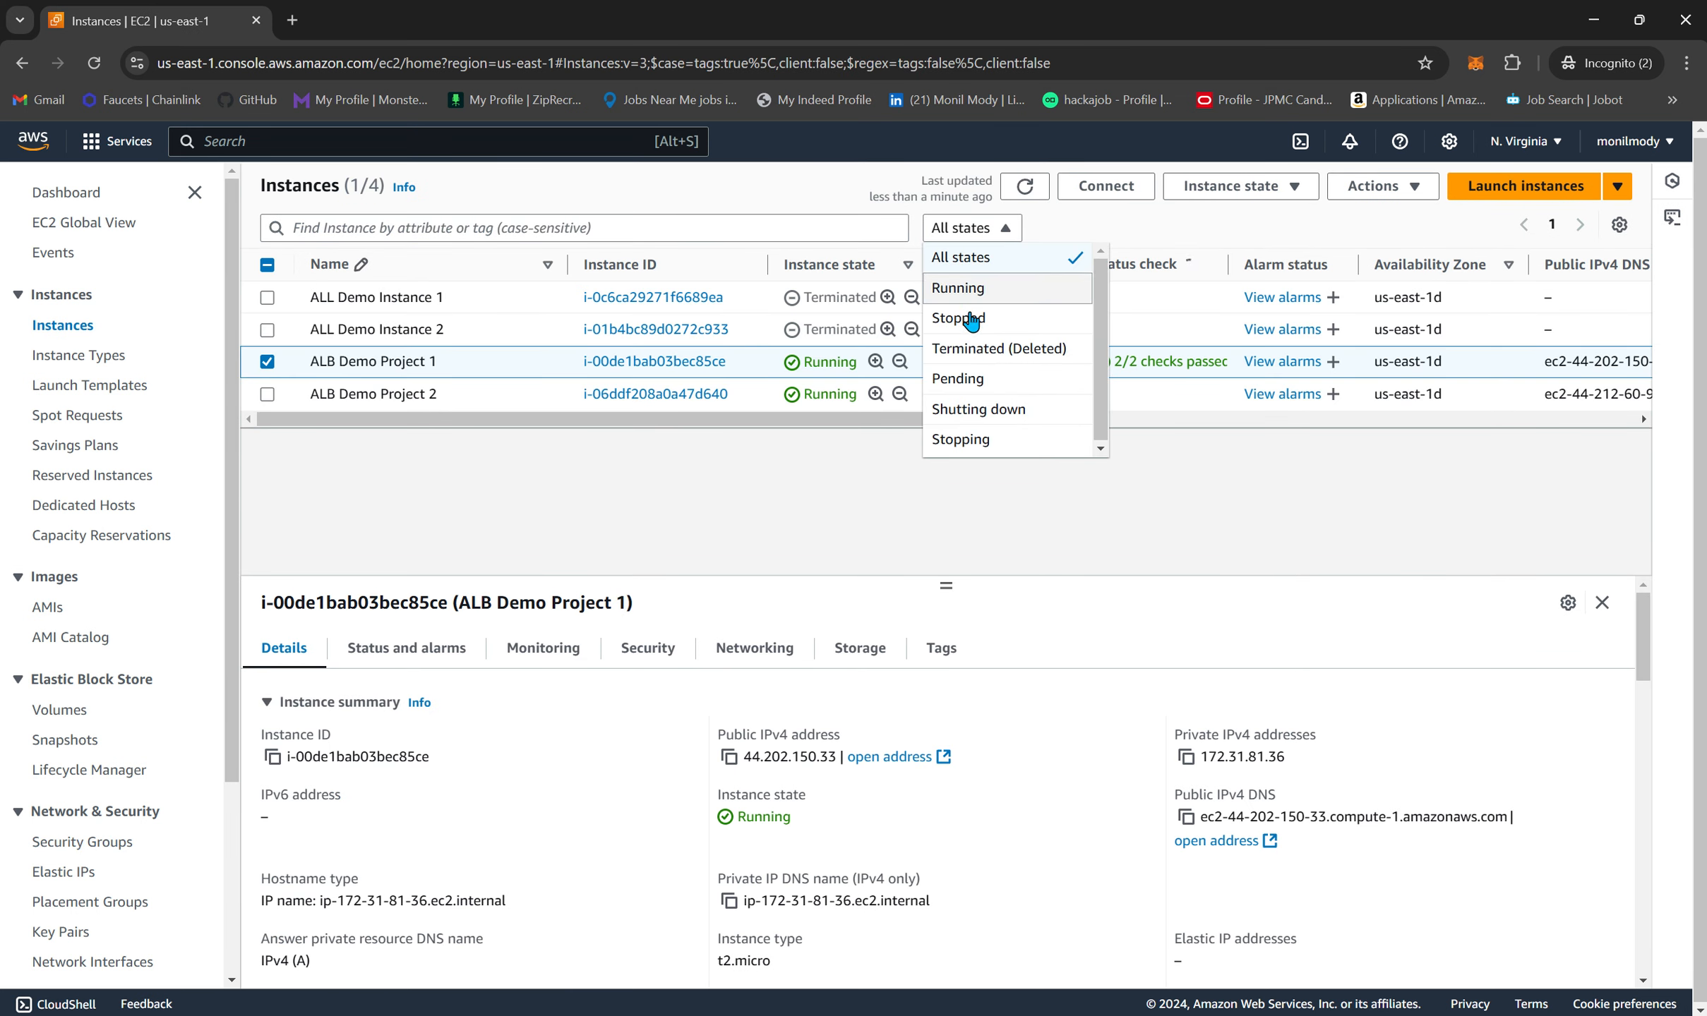
pyautogui.click(974, 289)
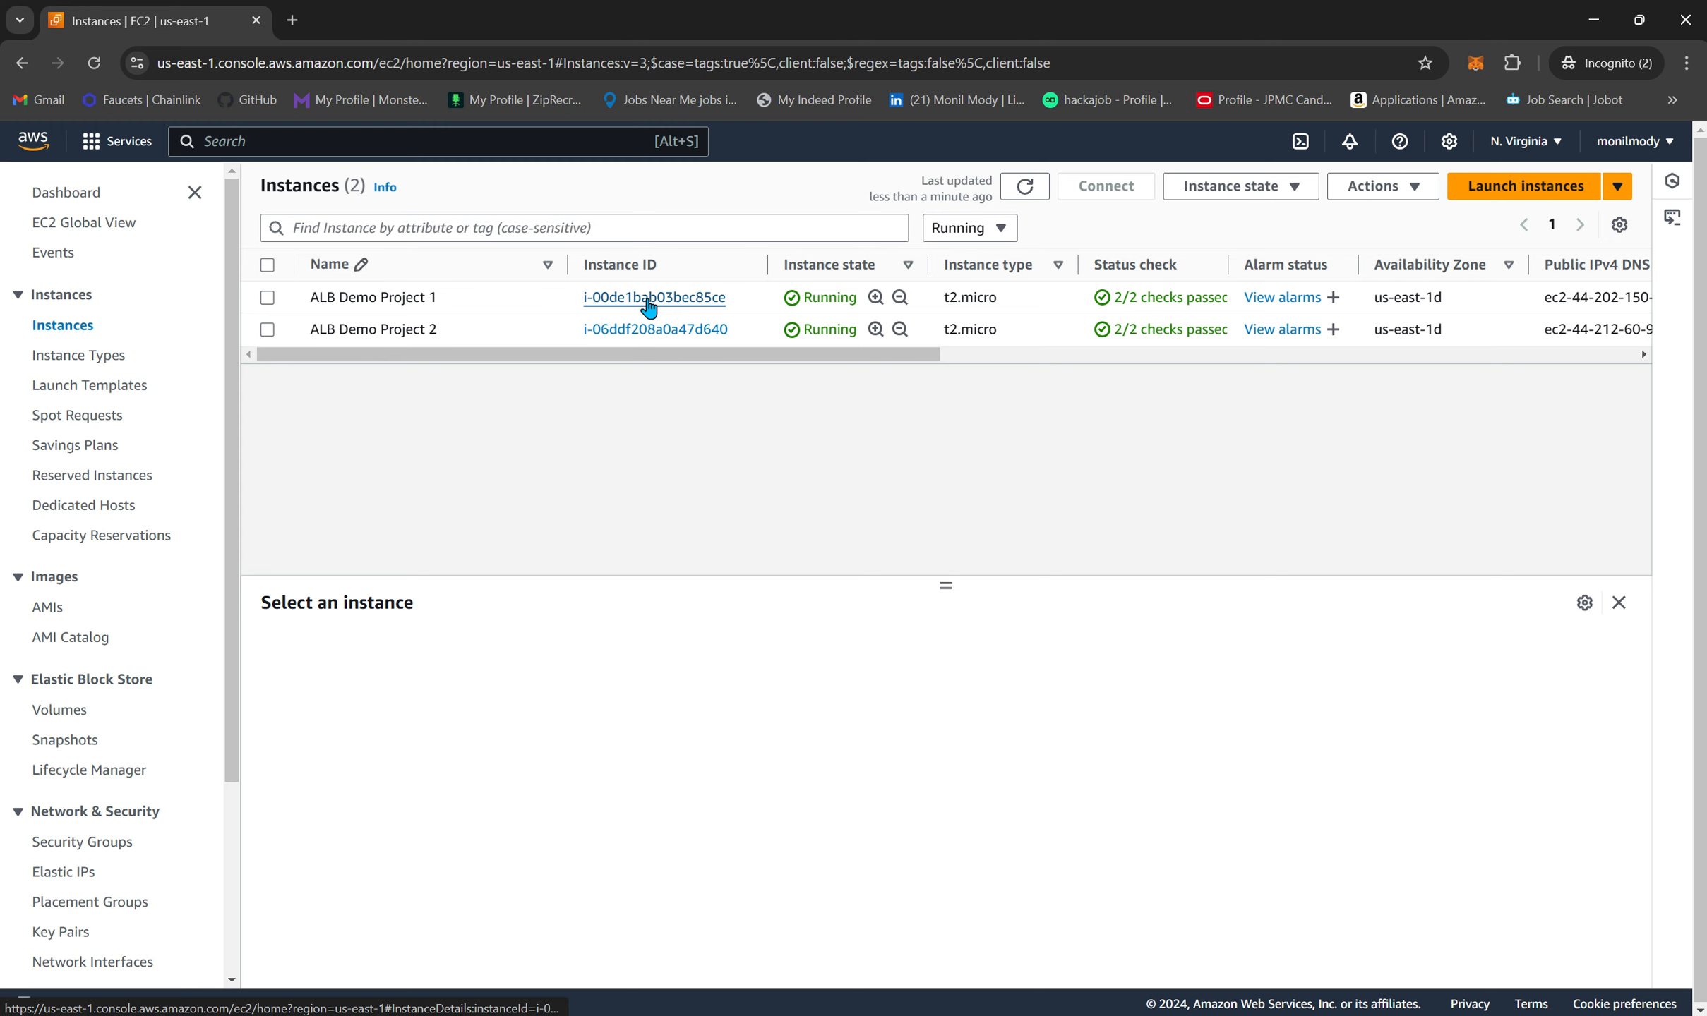
# - Connect to the ALB Demo Project 1 instance using EC2 Instance Connect with the default username ec2-user
pyautogui.click(650, 299)
pyautogui.scroll(-3, 804, 627)
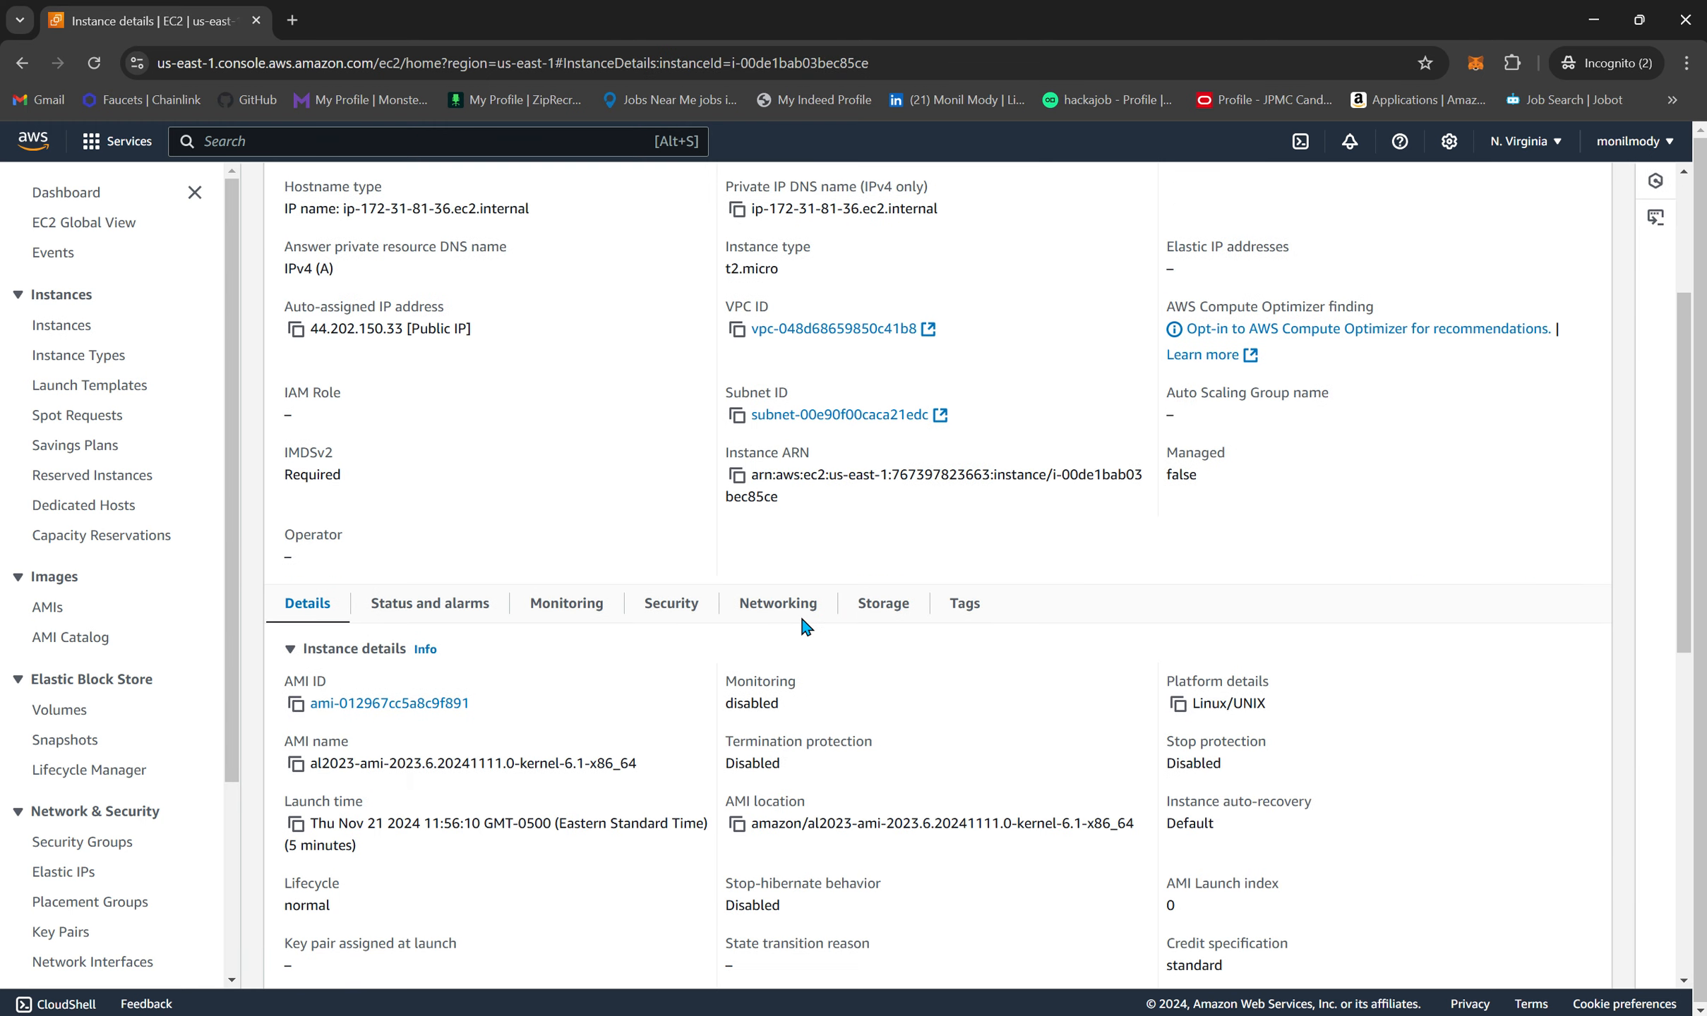
pyautogui.scroll(5, 833, 632)
pyautogui.click(1259, 240)
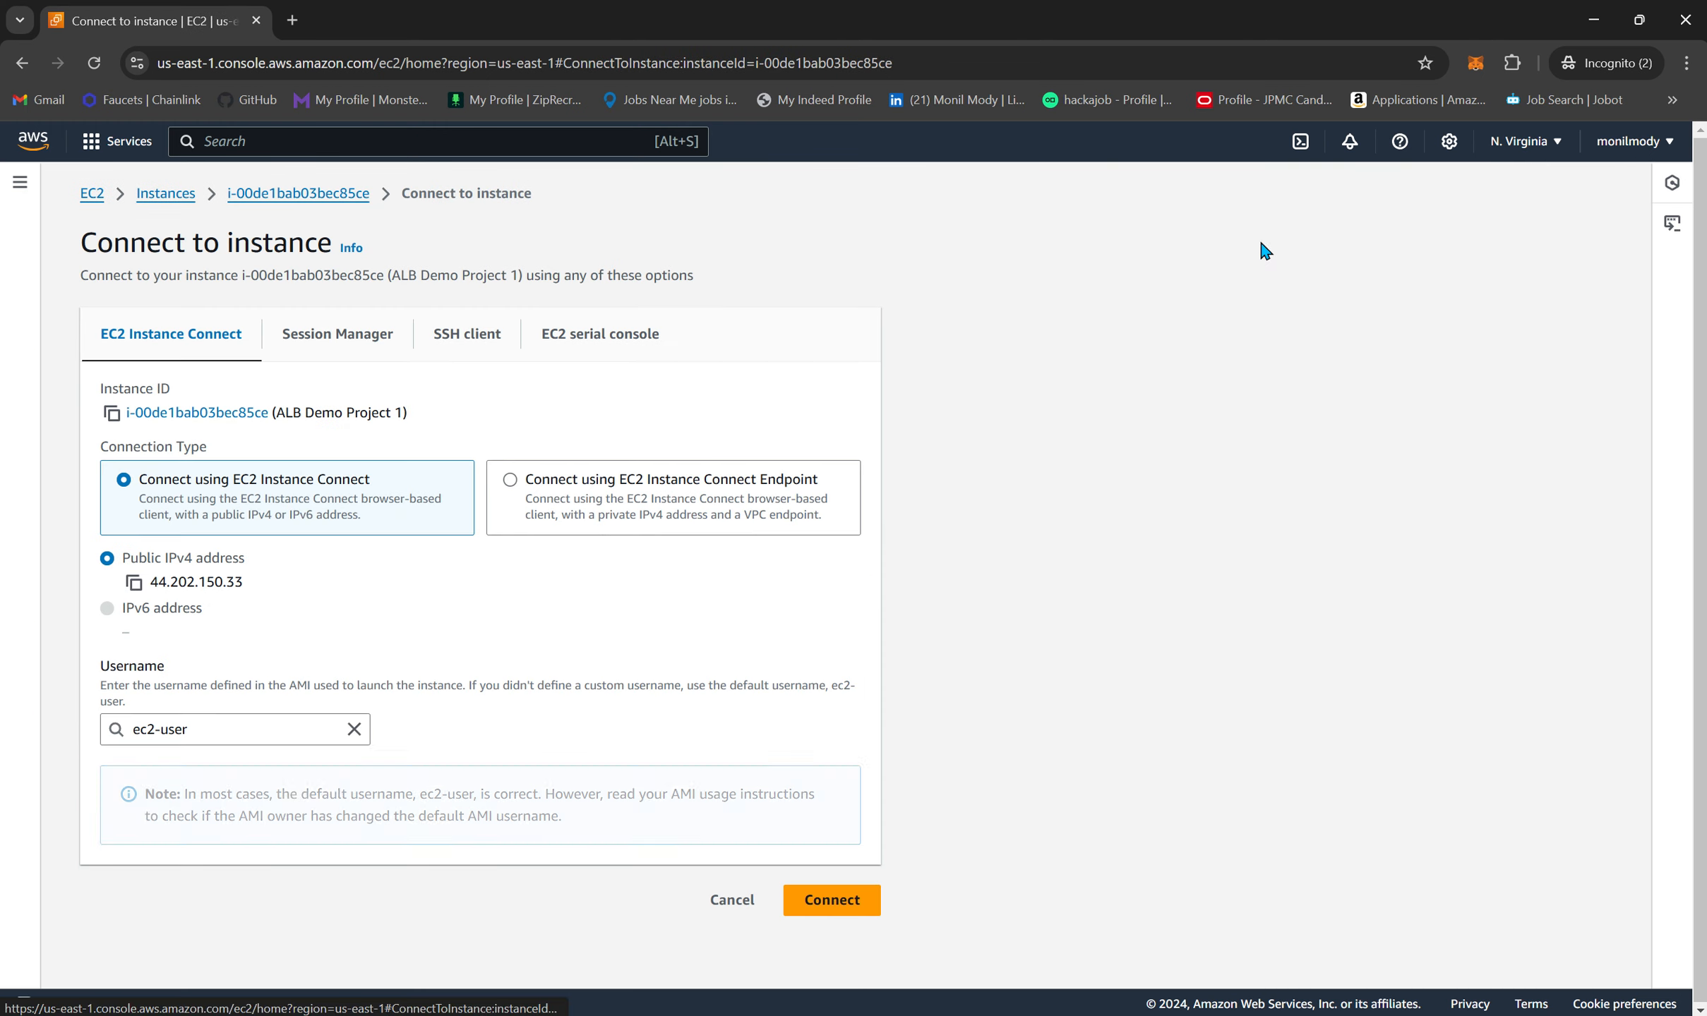
pyautogui.click(853, 910)
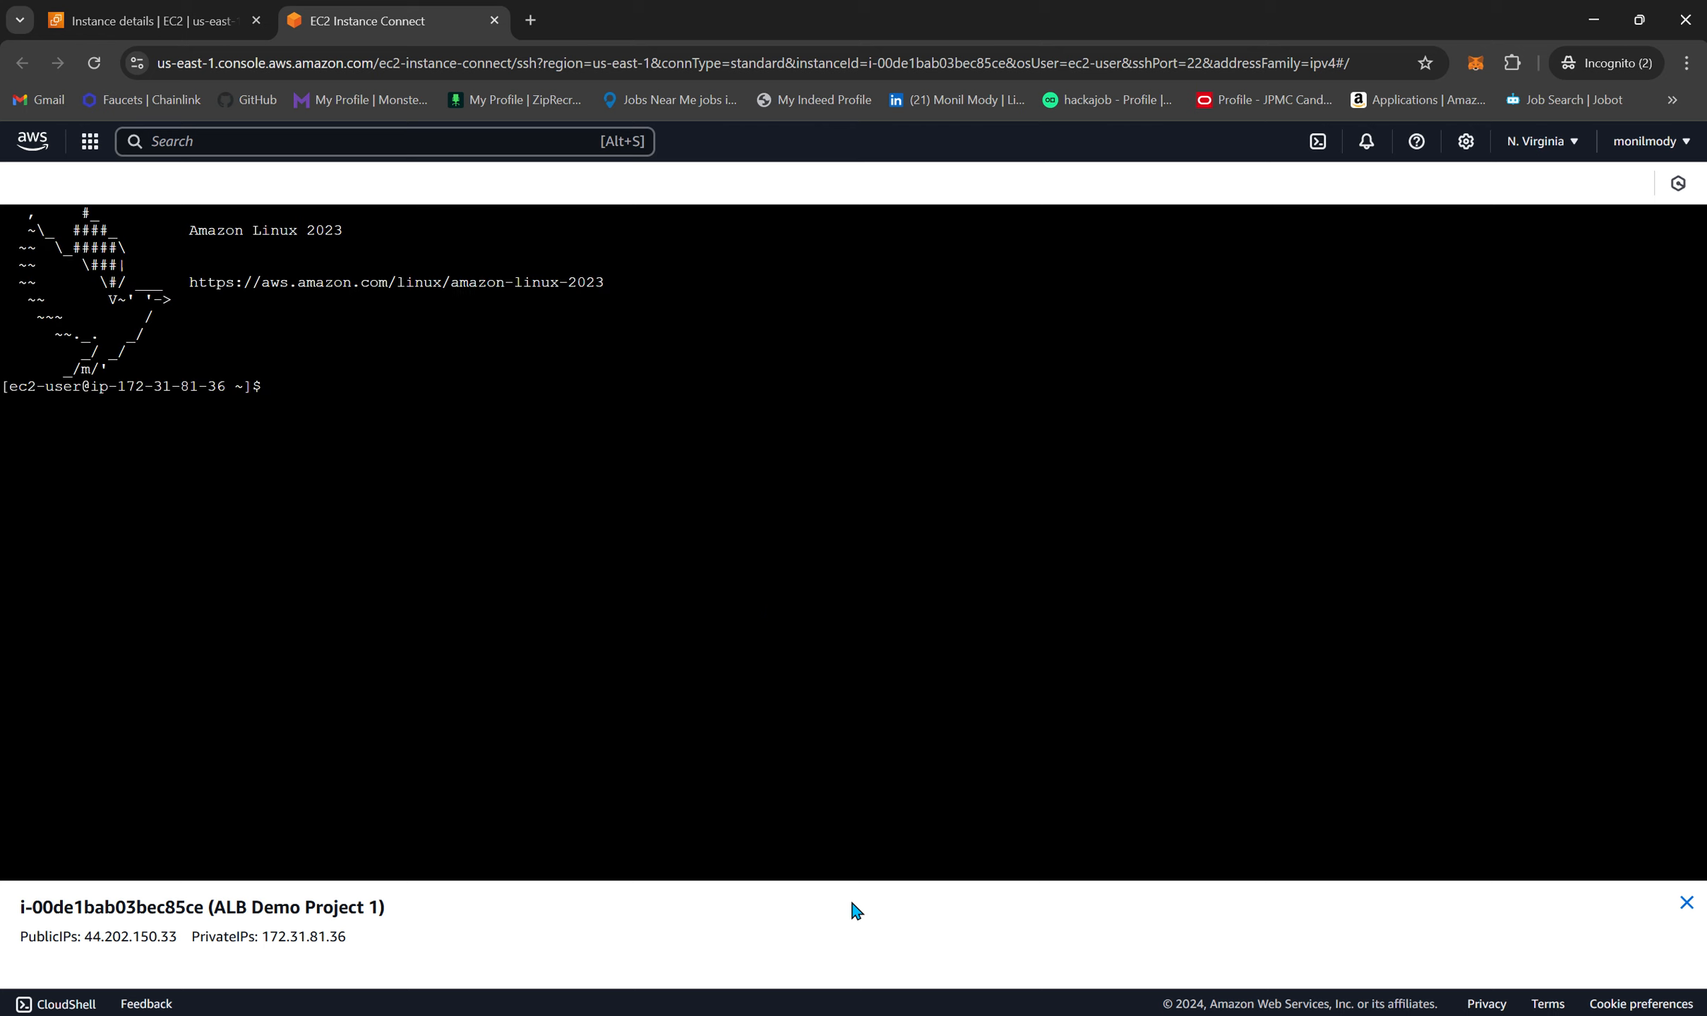
# - Switch to the root user in the instance terminal with sudo su
pyautogui.click(317, 380)
pyautogui.write('sudo -su')
pyautogui.press('Return')
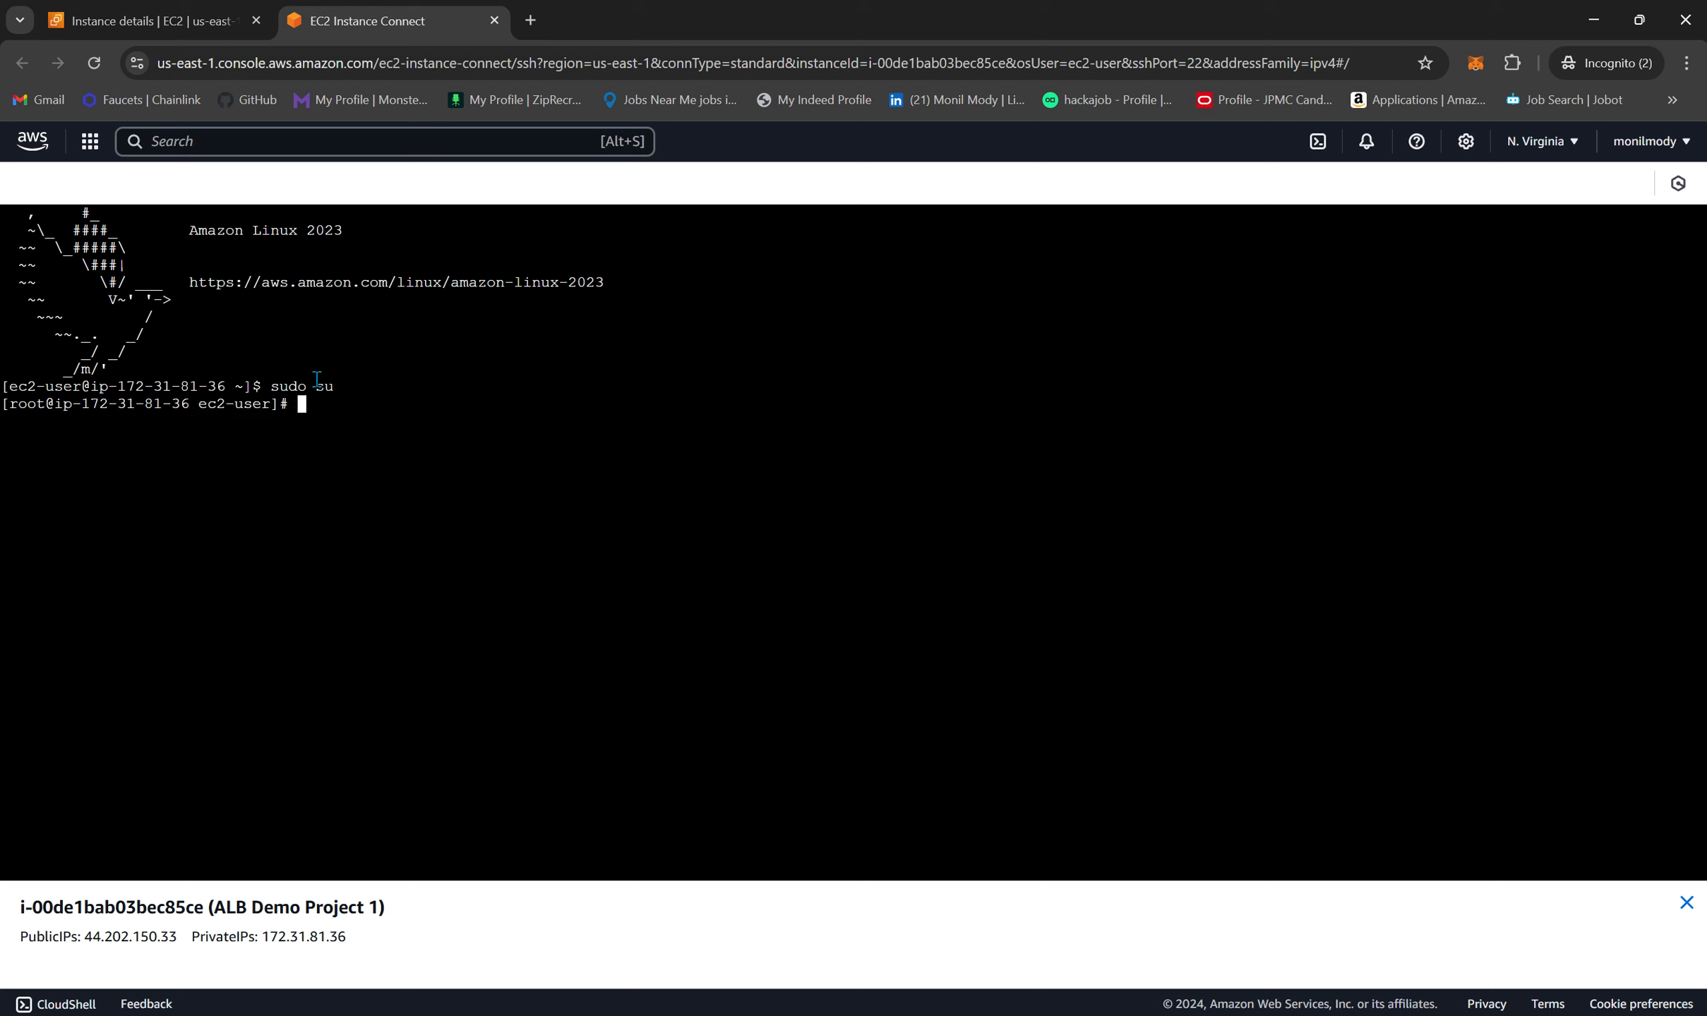
# - Update the system packages with yum update -y and install Apache with yum install httpd -y
pyautogui.write('yum update -y')
pyautogui.press('Return')
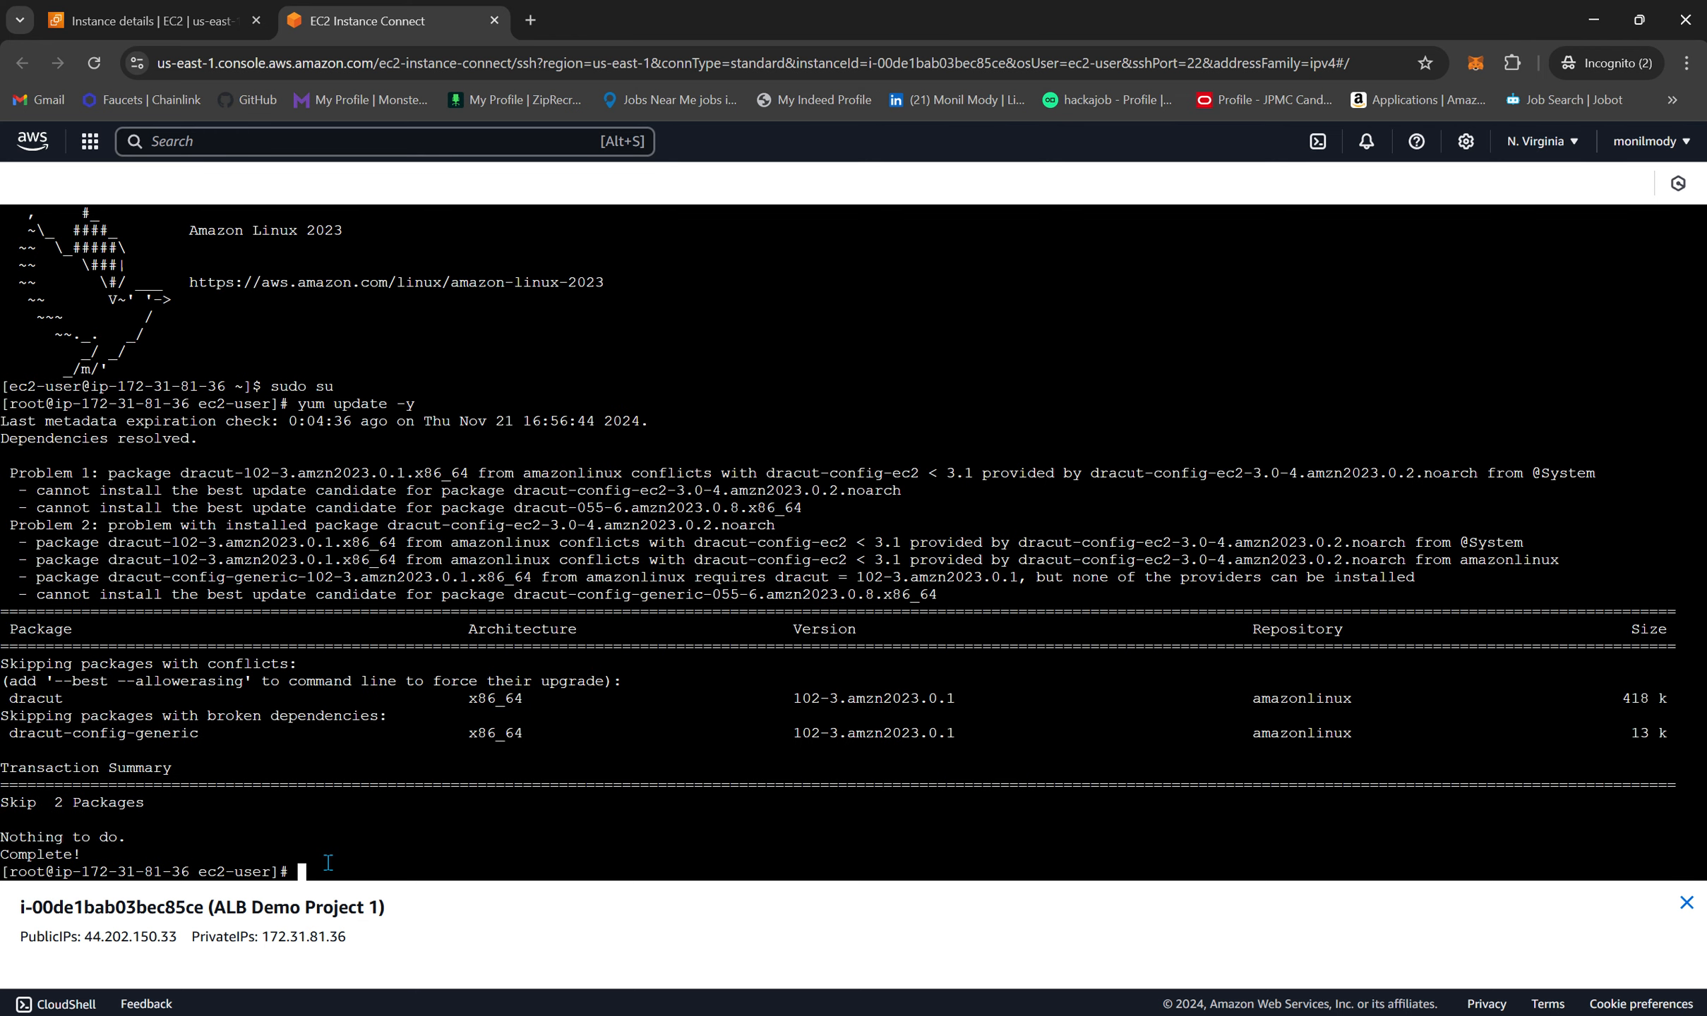
pyautogui.write('yum install httpd -y')
pyautogui.press('Return')
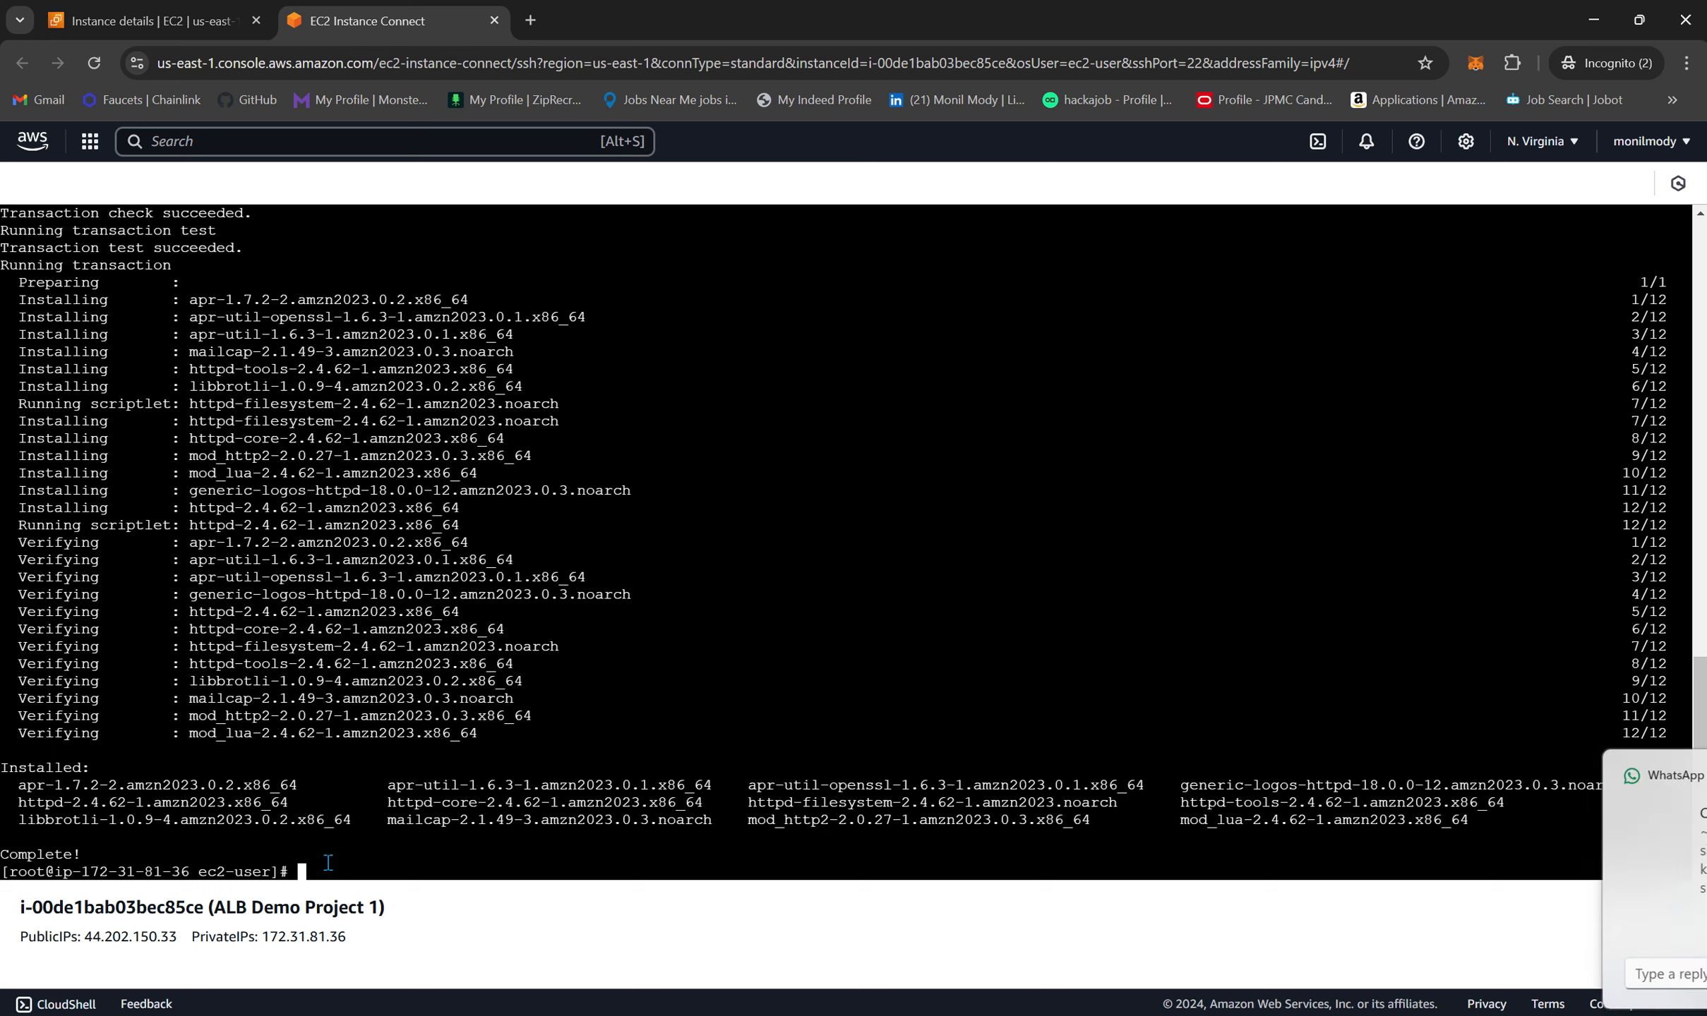
# - Start the Apache service with systemctl start httpd and enable it at boot with systemctl enable httpd
pyautogui.write('sys')
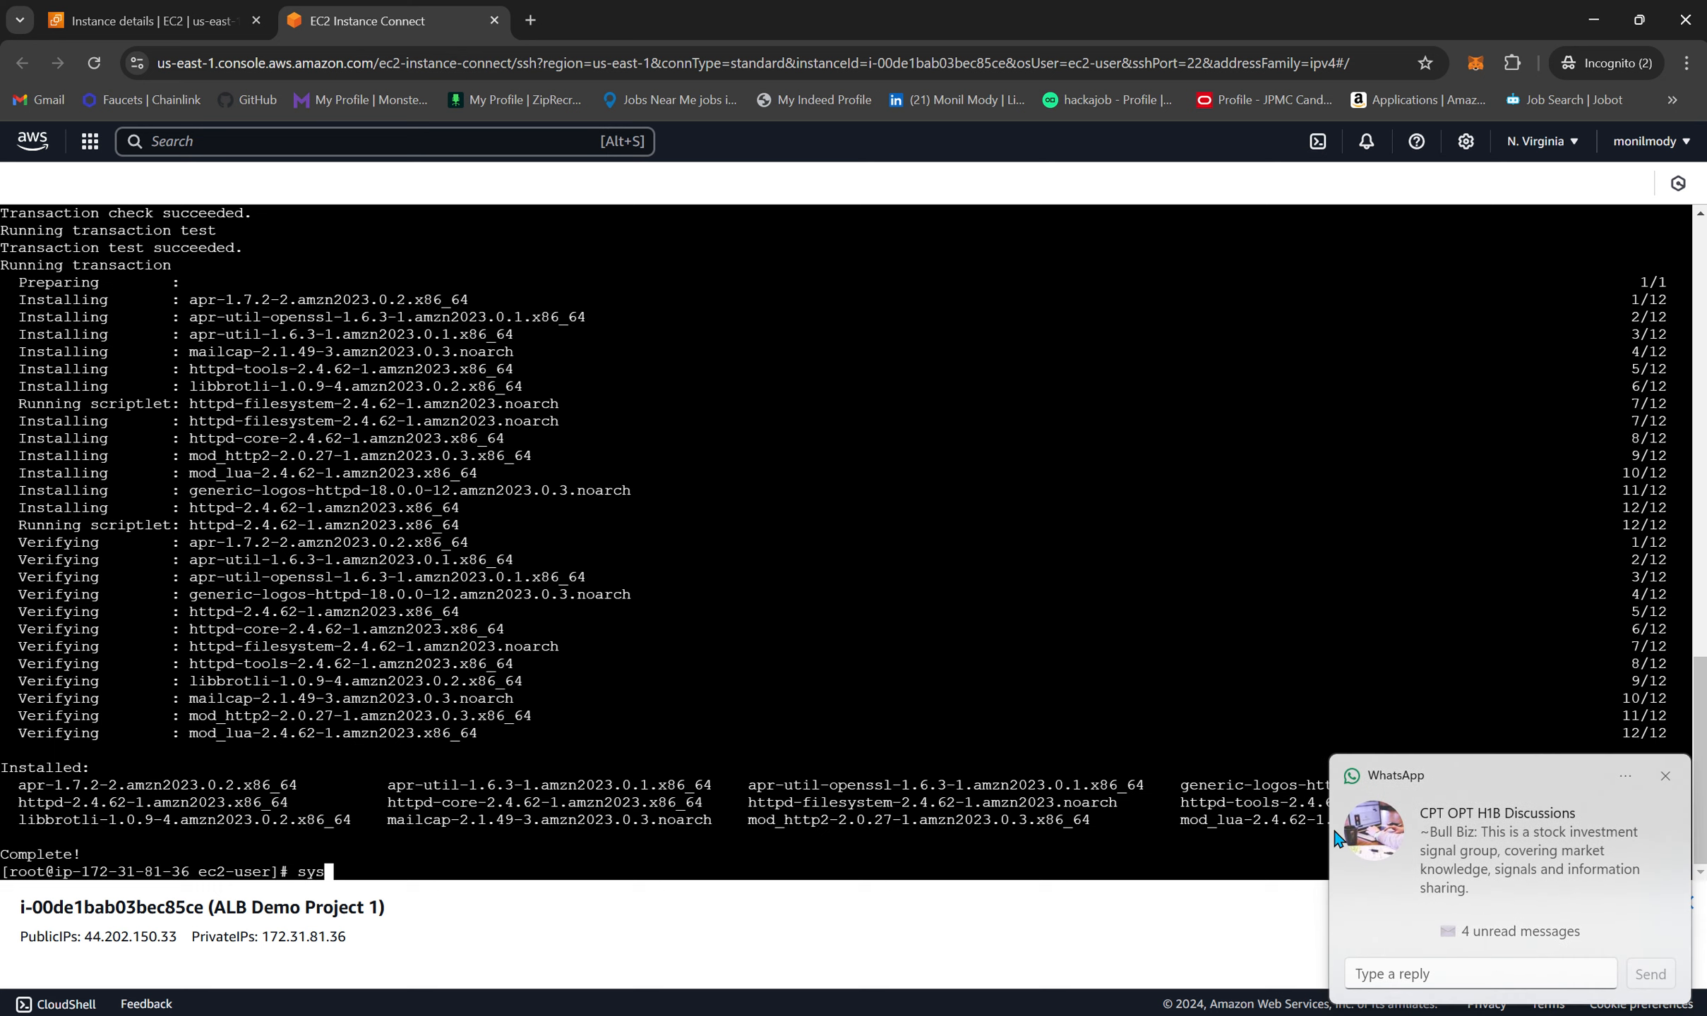
pyautogui.click(1666, 777)
pyautogui.click(410, 910)
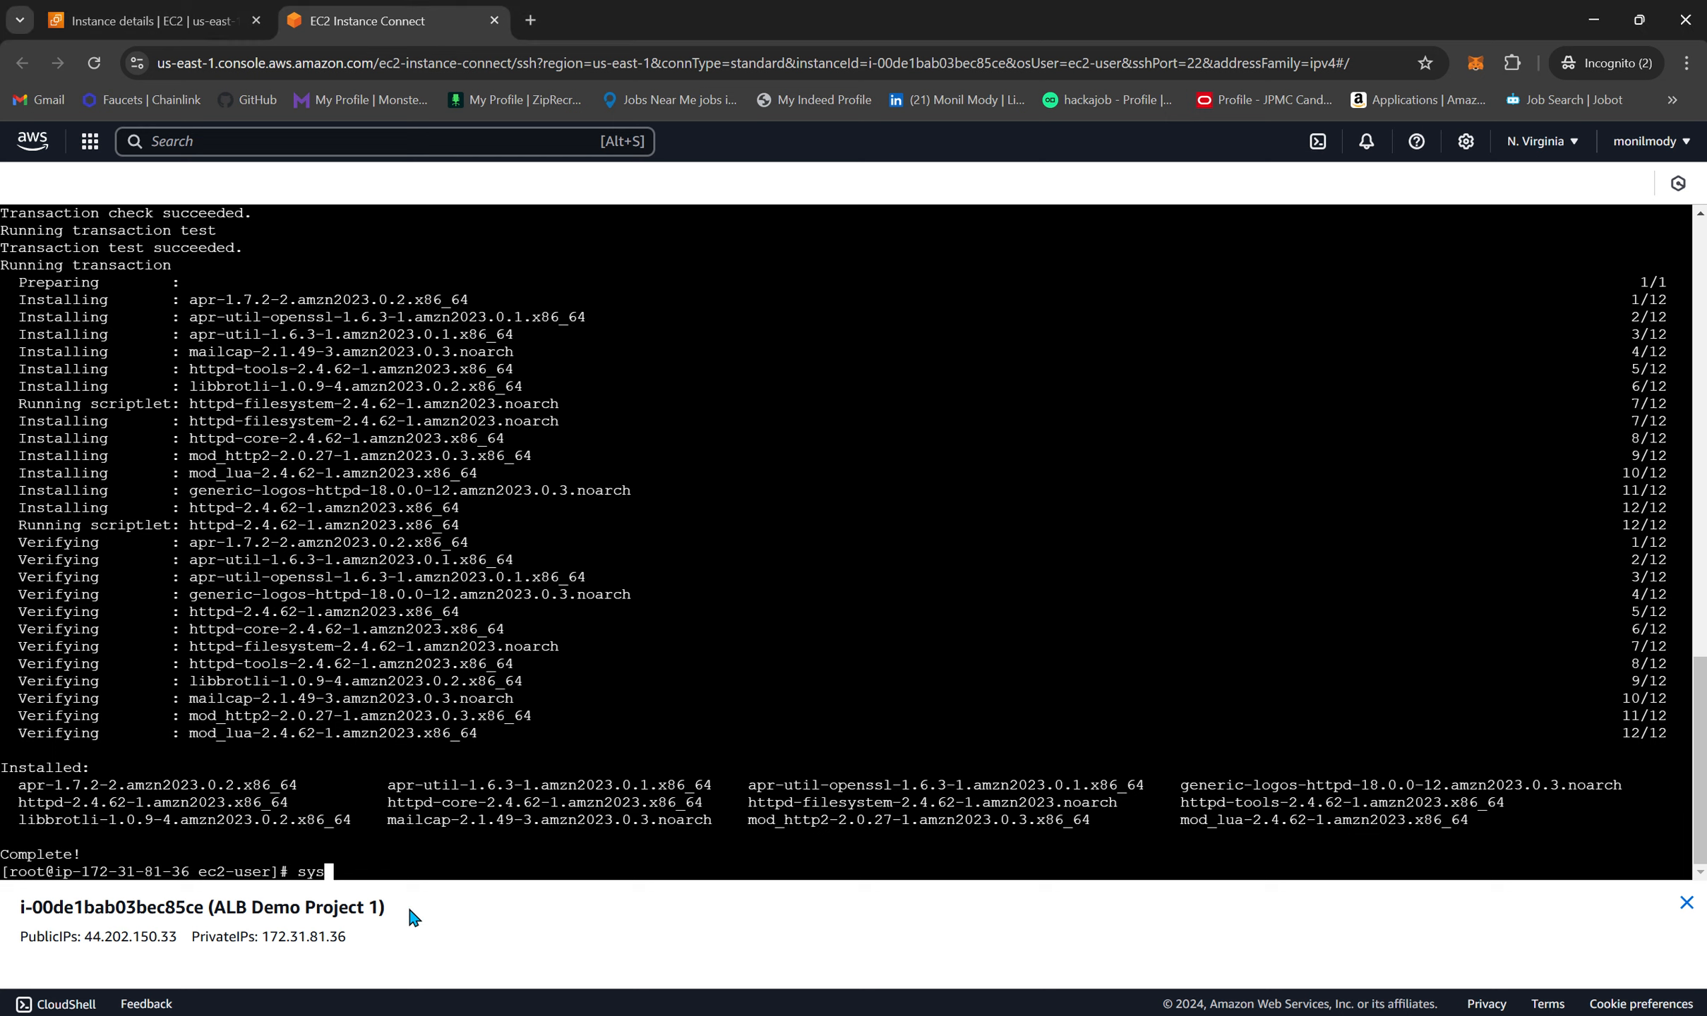
pyautogui.write('temctl start httpd')
pyautogui.press('Return')
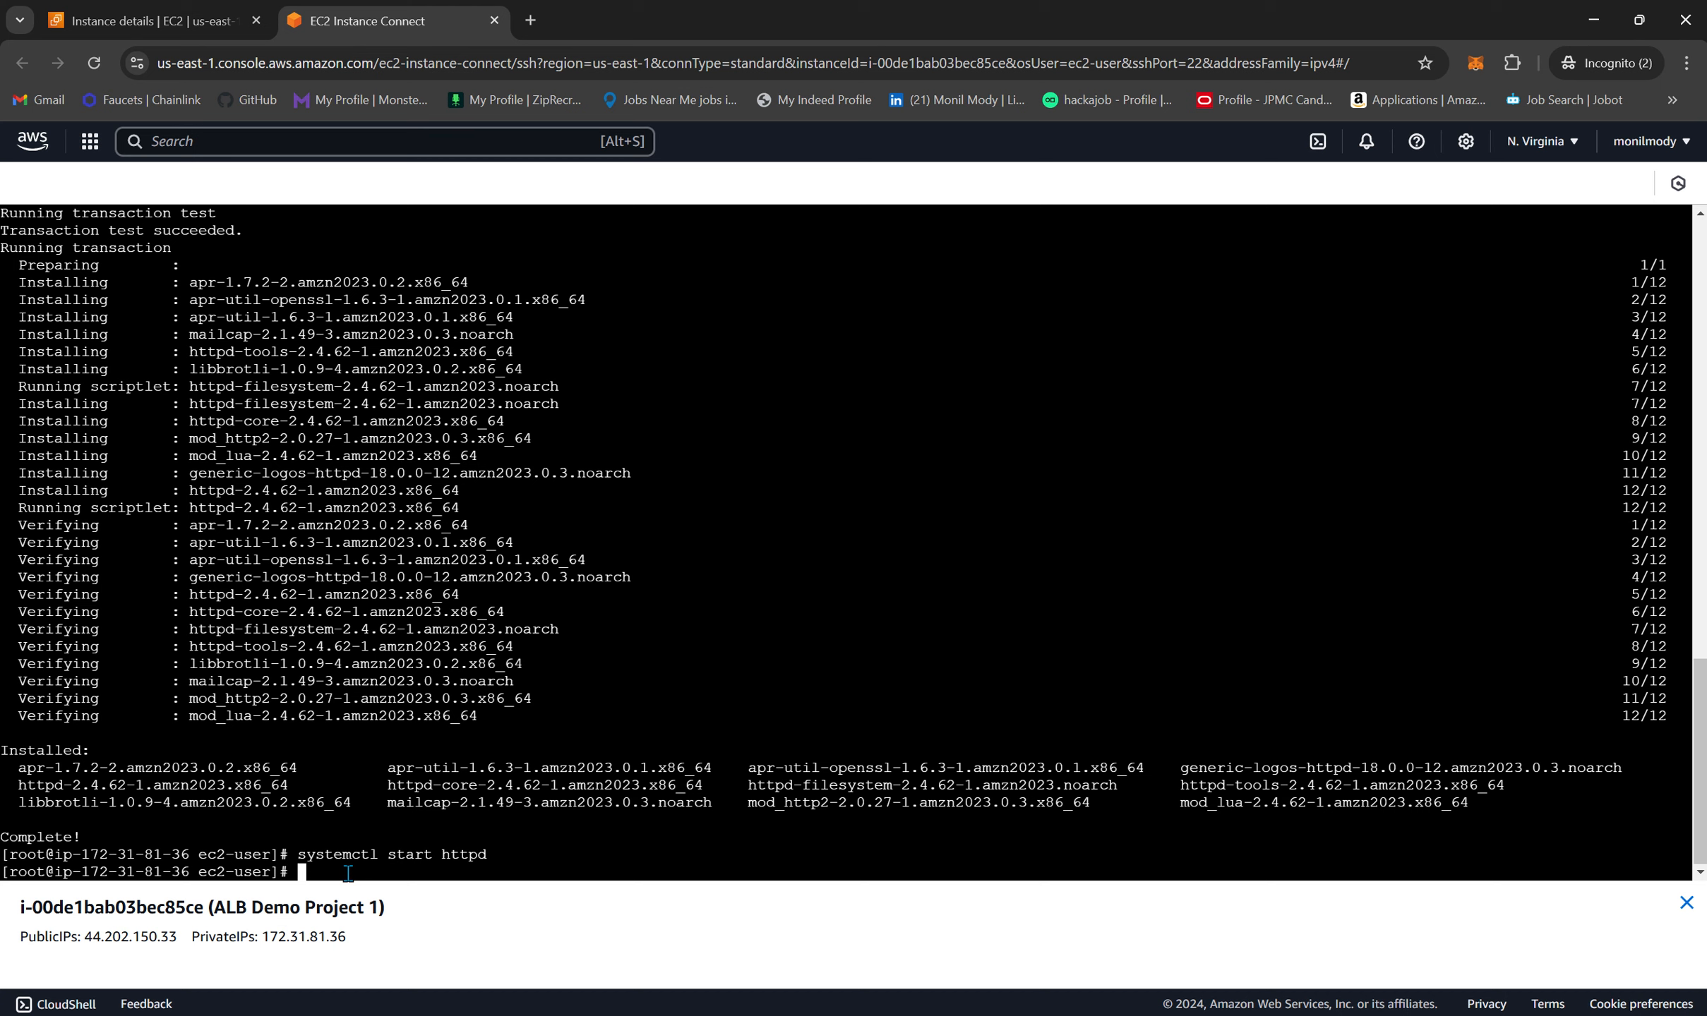
pyautogui.write('systemctl enable httpd')
pyautogui.press('Return')
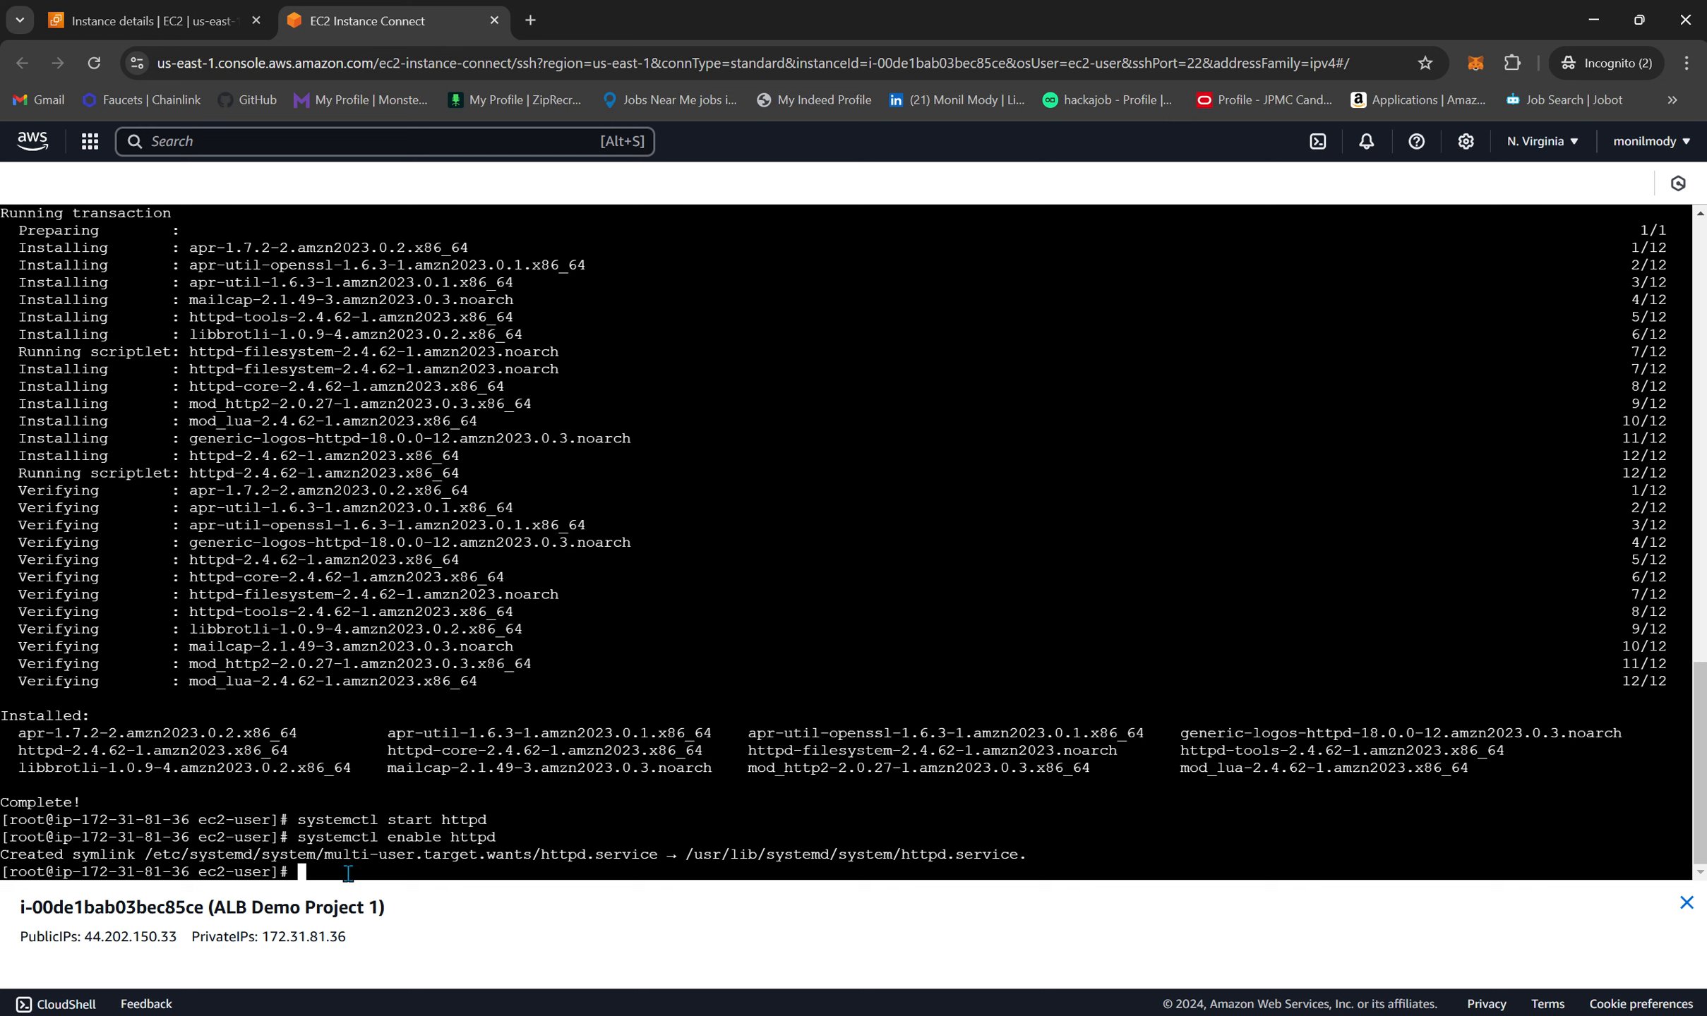
# - Change to the /var/www/html directory and list its contents
pyautogui.write('cd /var/ww')
pyautogui.write('w/html')
pyautogui.press('Return')
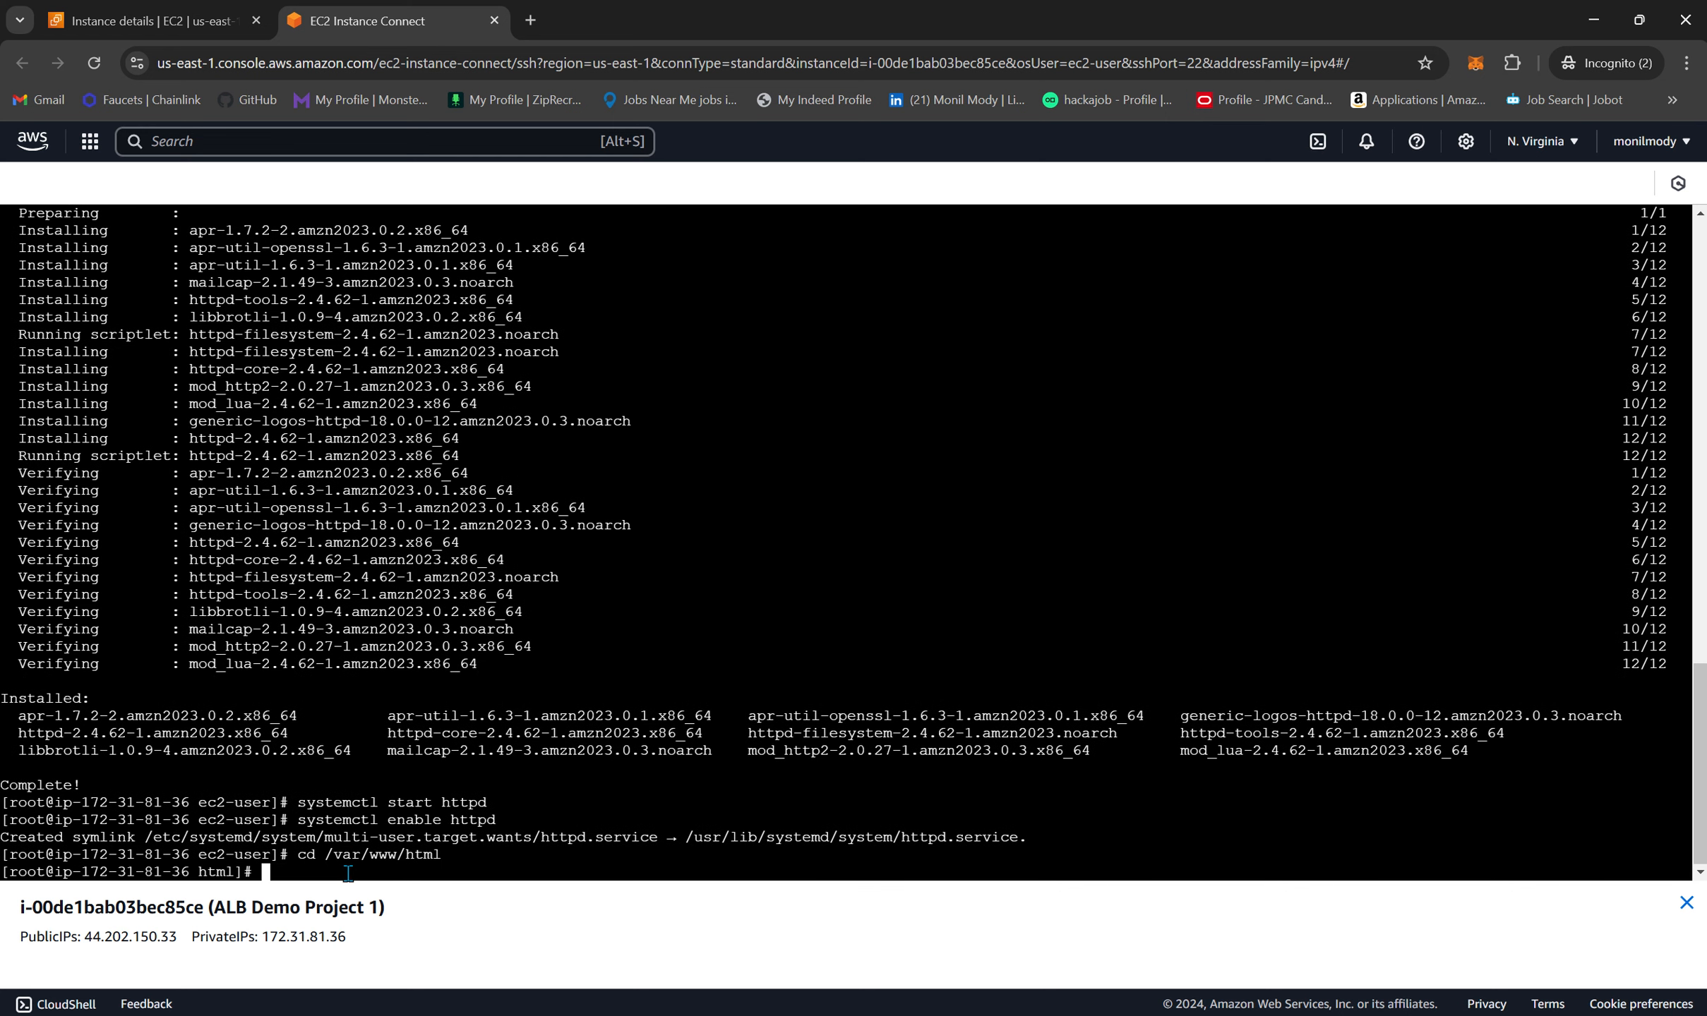
pyautogui.write('ls')
pyautogui.press('Return')
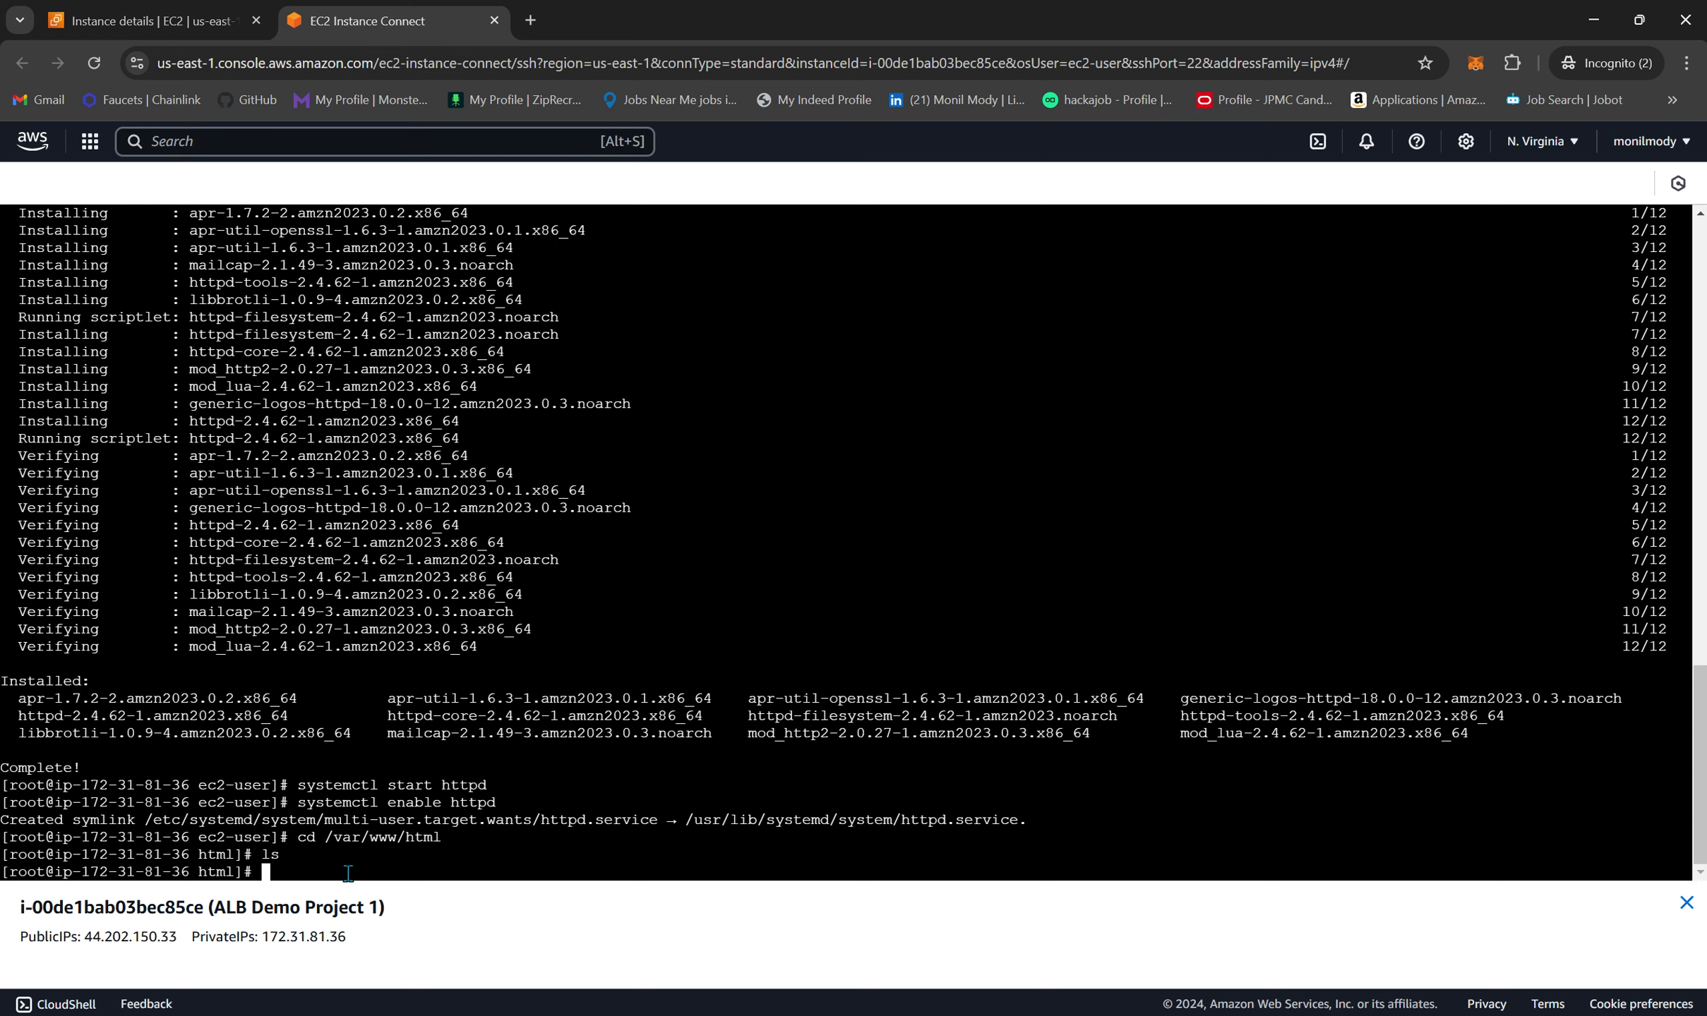
# - Create index.html in nano and enter opening and closing body tags on separate lines
pyautogui.write('nano index.html')
pyautogui.press('Return')
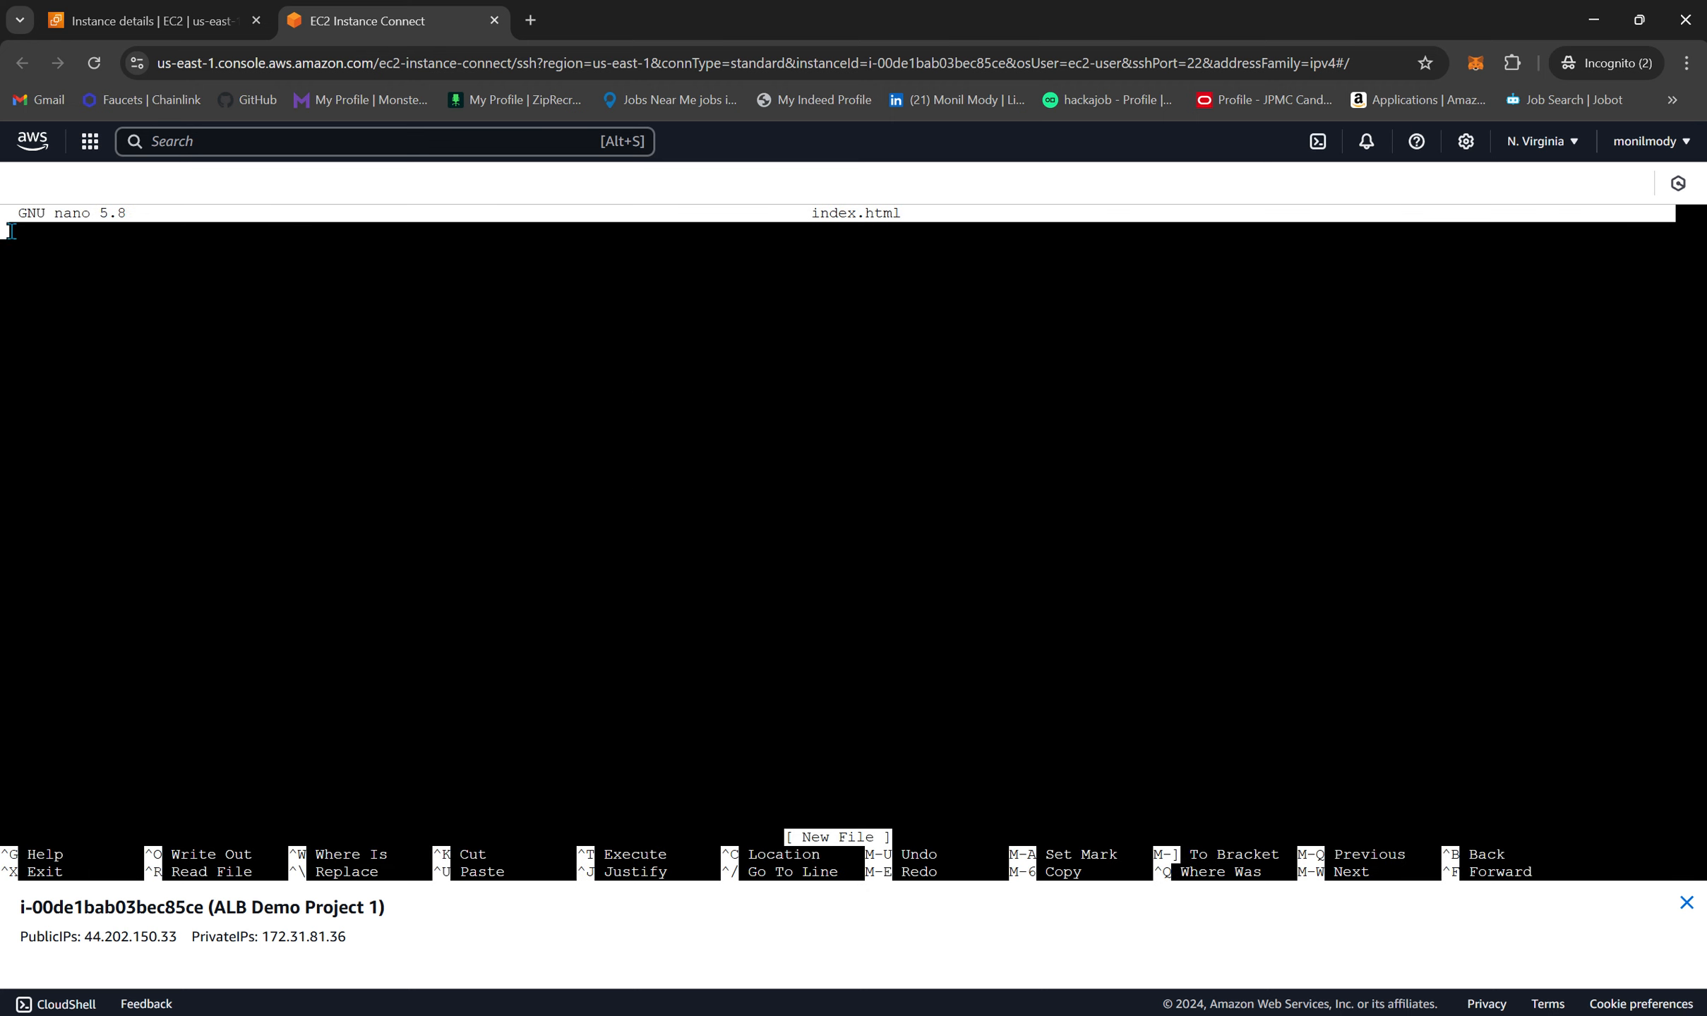
pyautogui.moveTo(1099, 1015)
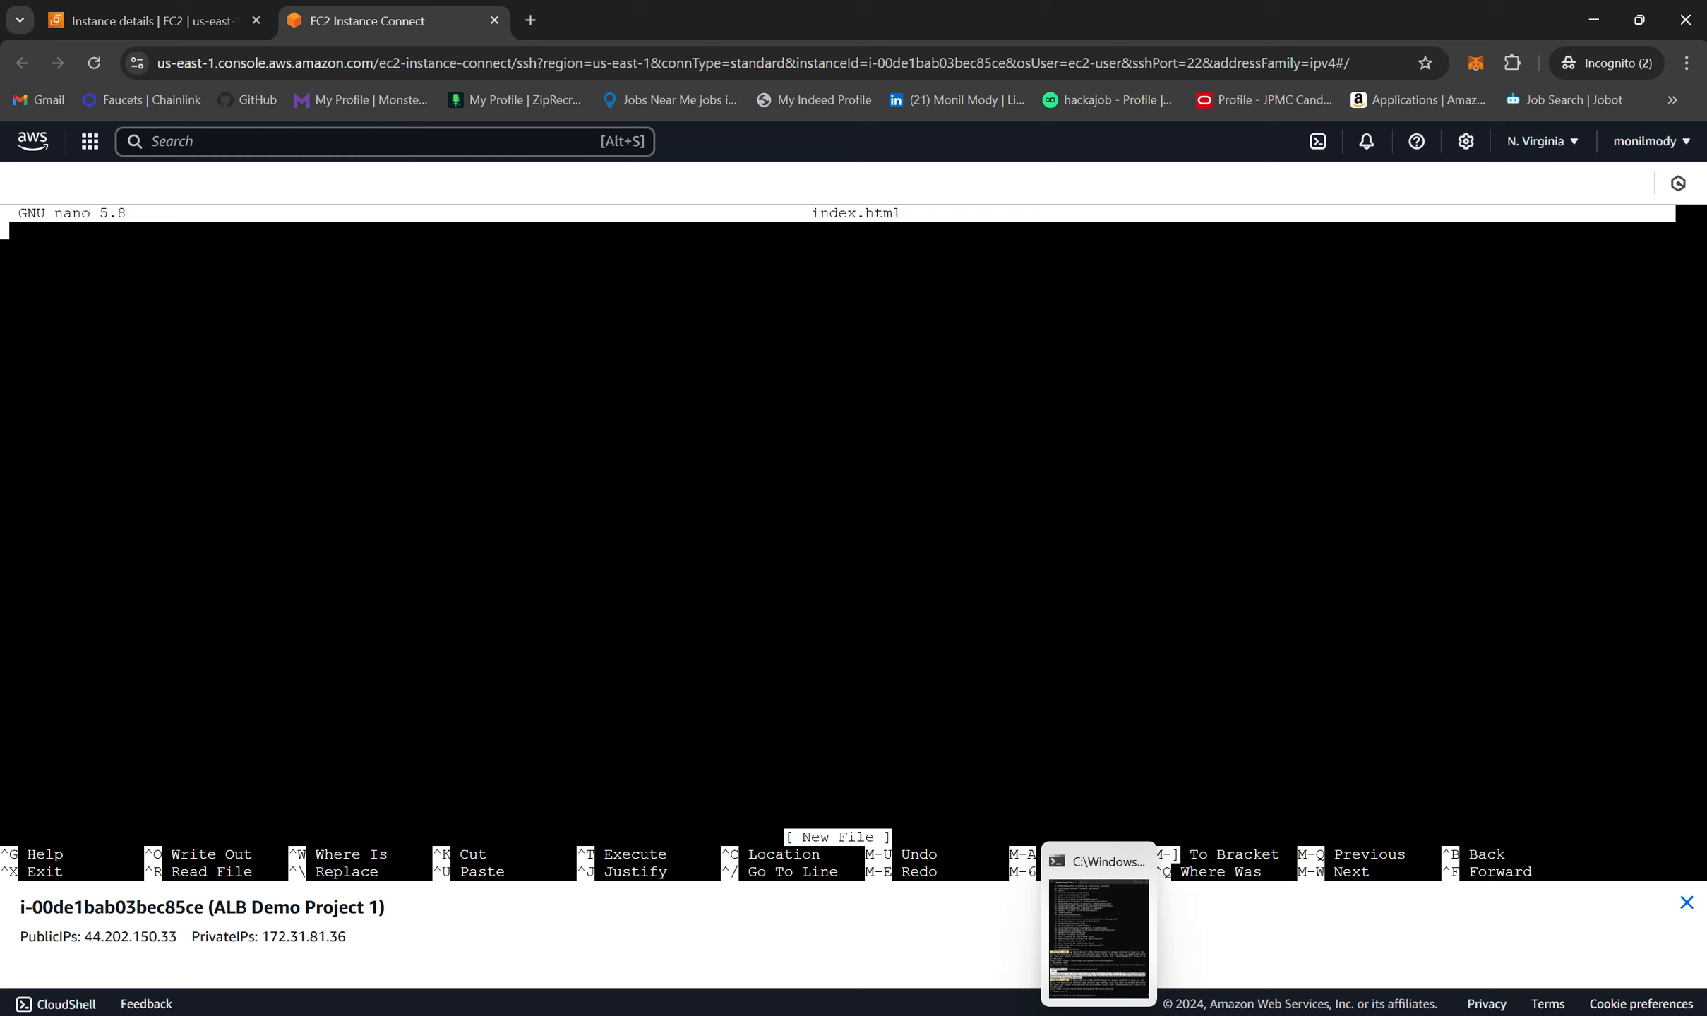
pyautogui.click(1190, 1015)
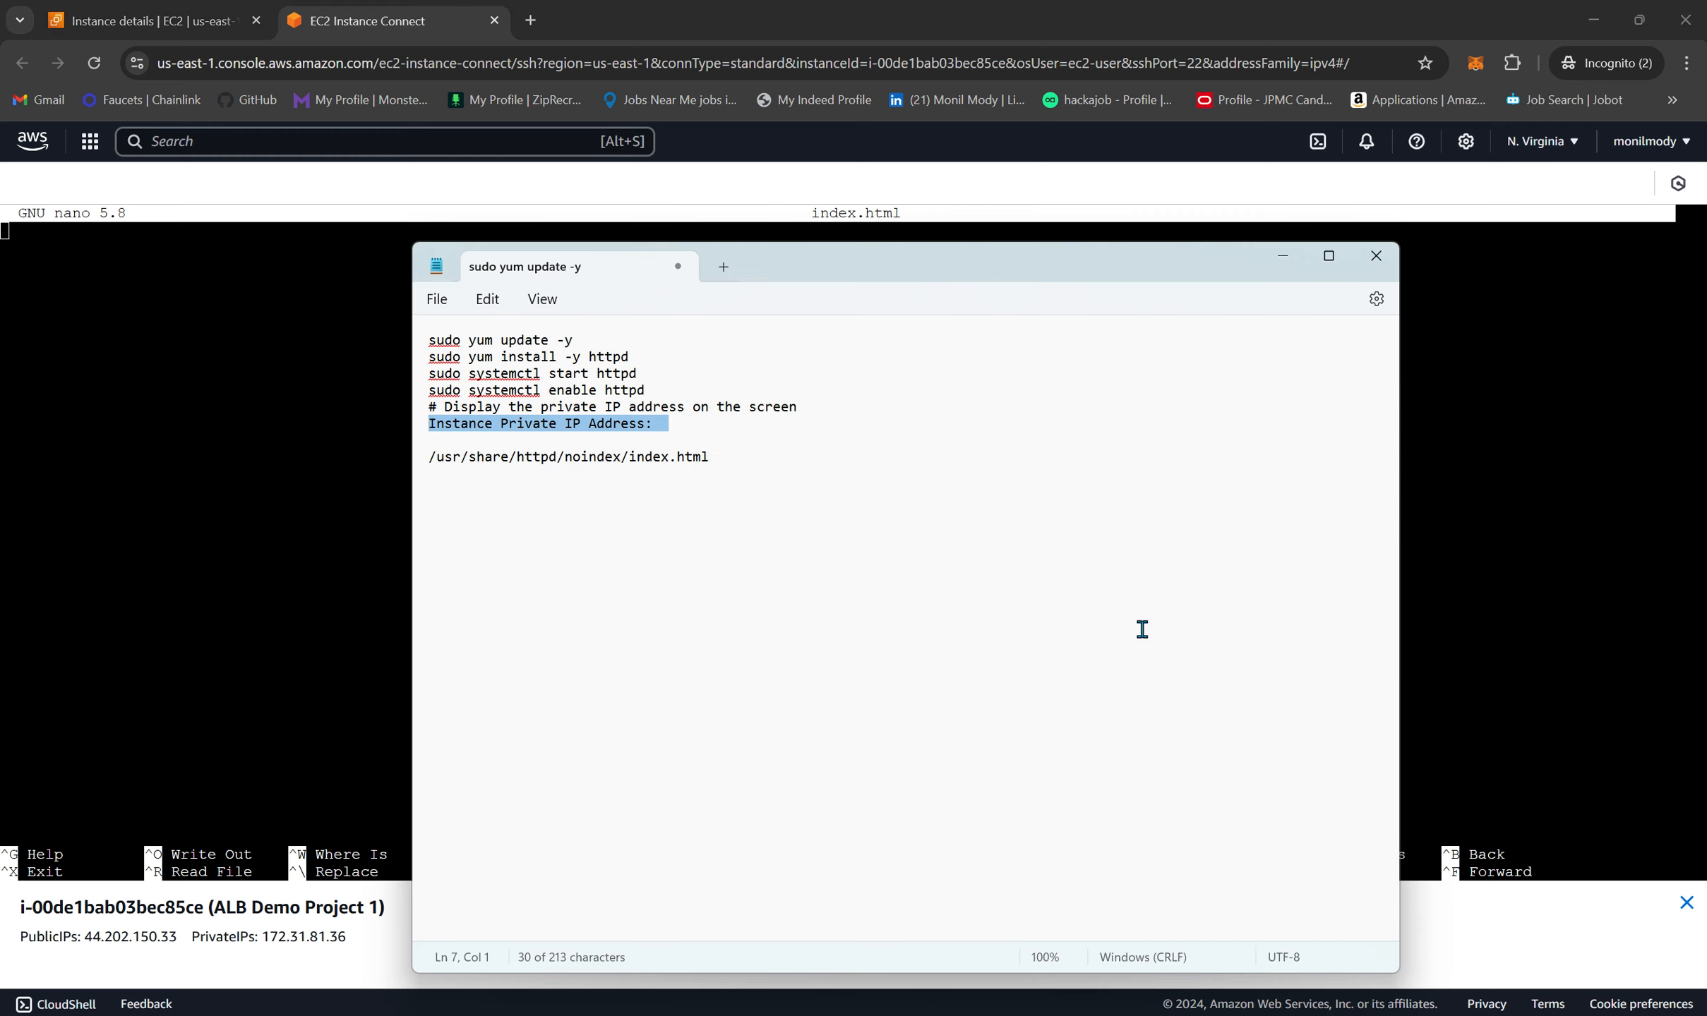
pyautogui.click(1575, 588)
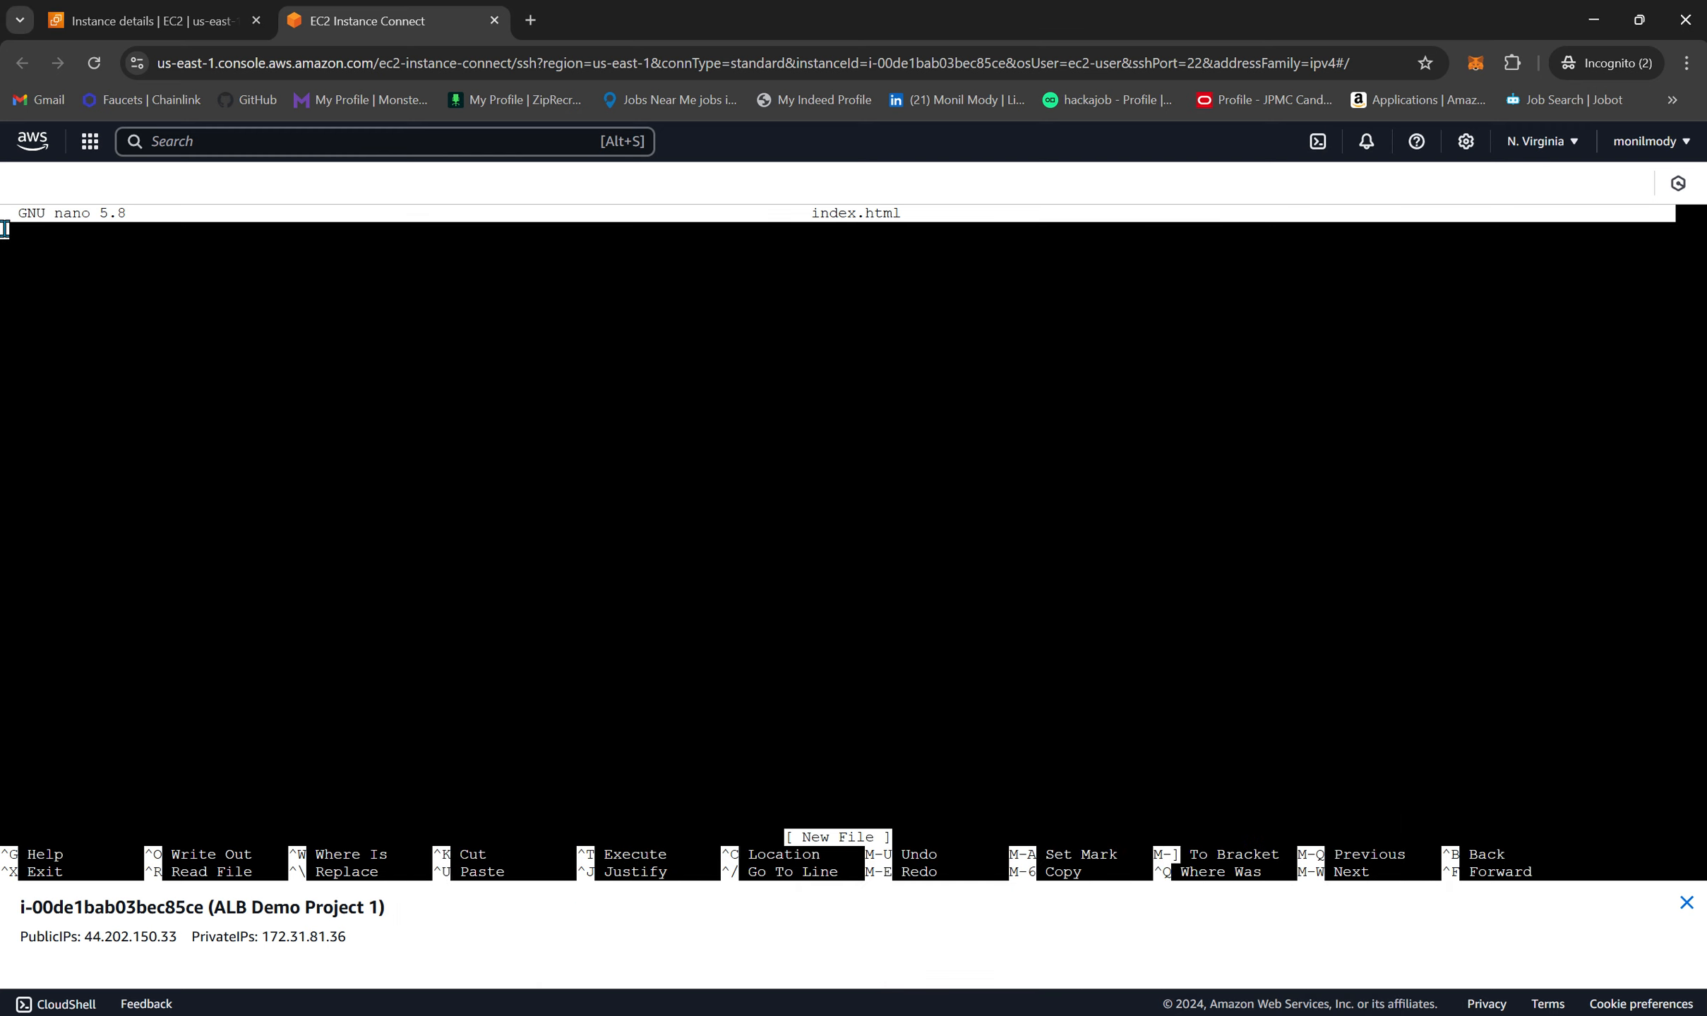
pyautogui.write('</')
pyautogui.write('body')
pyautogui.write('>')
pyautogui.press('Return')
pyautogui.write('</body')
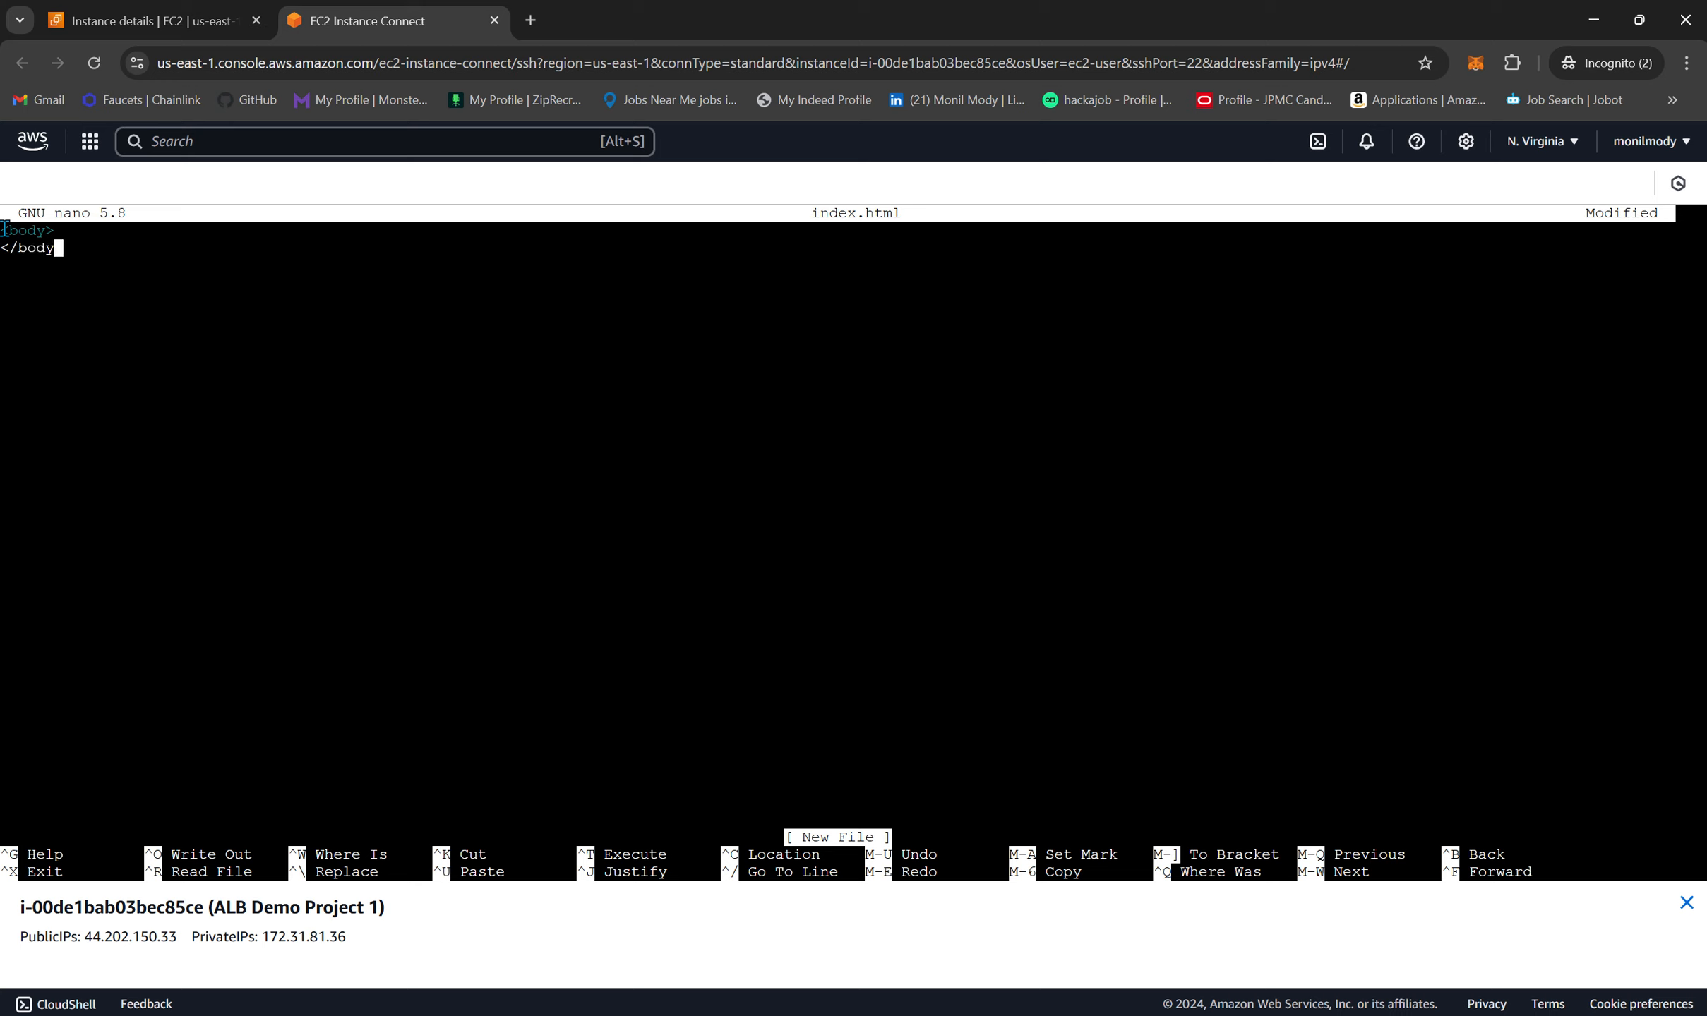
pyautogui.write('>')
# - Insert an h1 element on its own line between the body tags, ready for its heading text
pyautogui.press('Up')
pyautogui.press('Return')
pyautogui.write('<h1>')
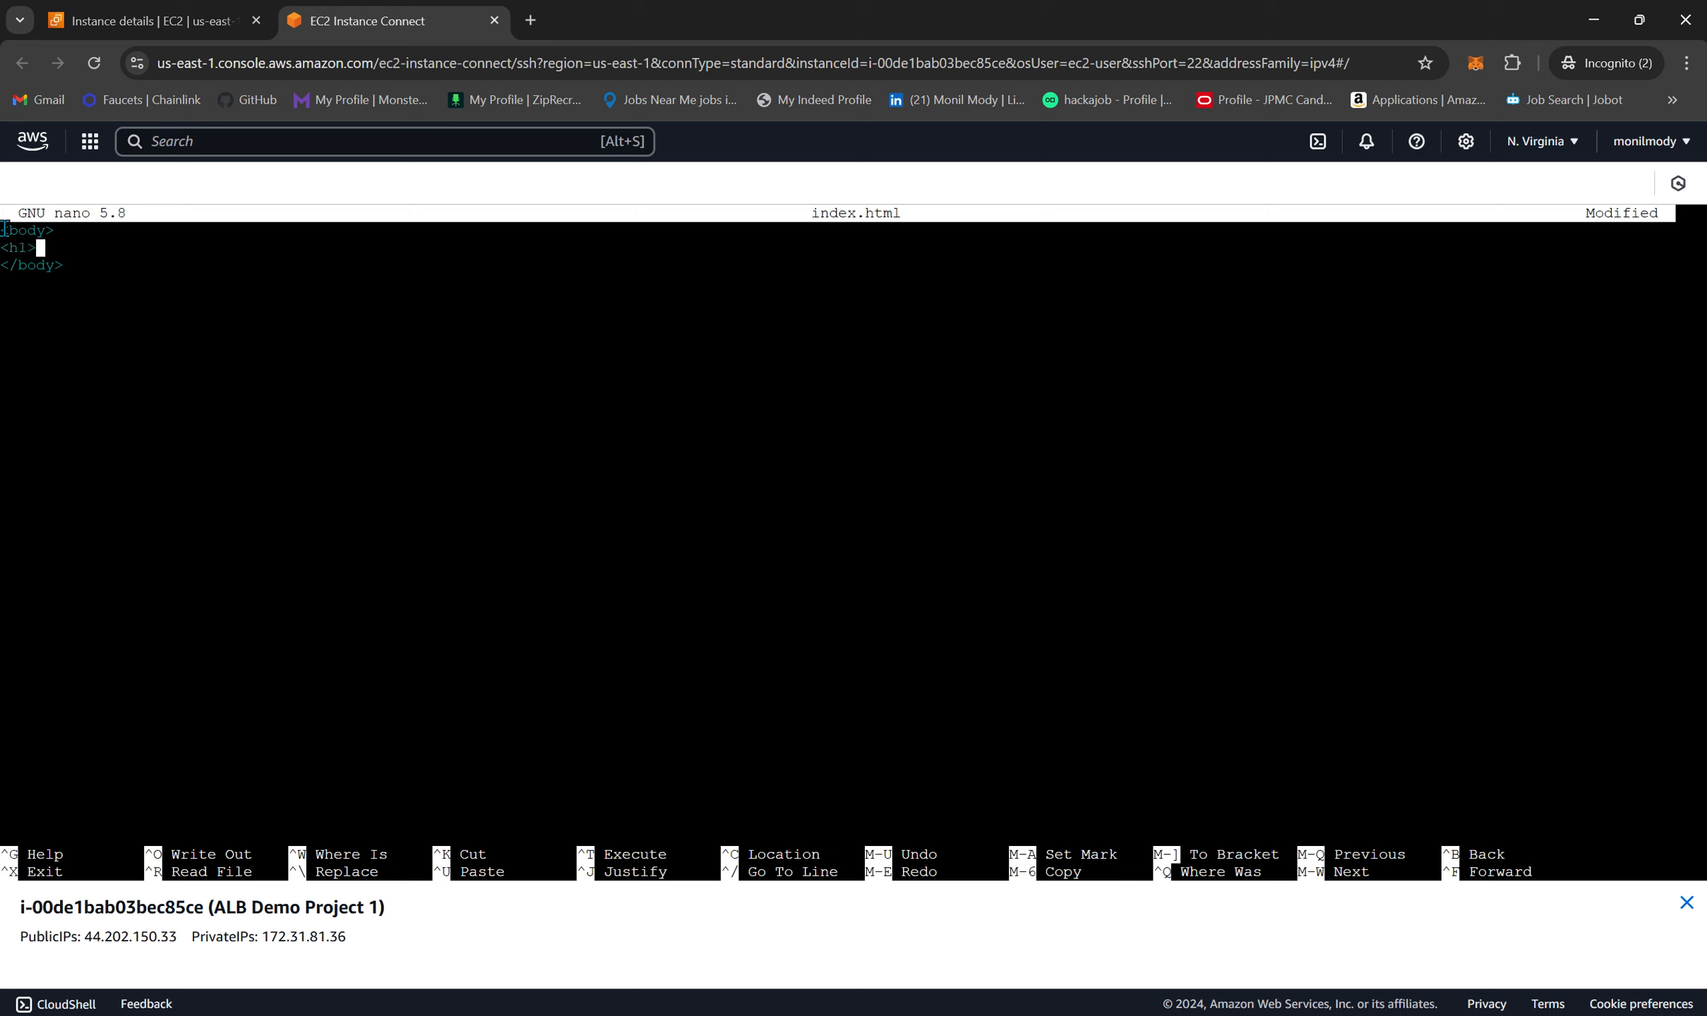
pyautogui.write('</h1>')
pyautogui.press('Left')
pyautogui.press('Left')
pyautogui.press('Left')
pyautogui.press('Left')
pyautogui.press('Left')
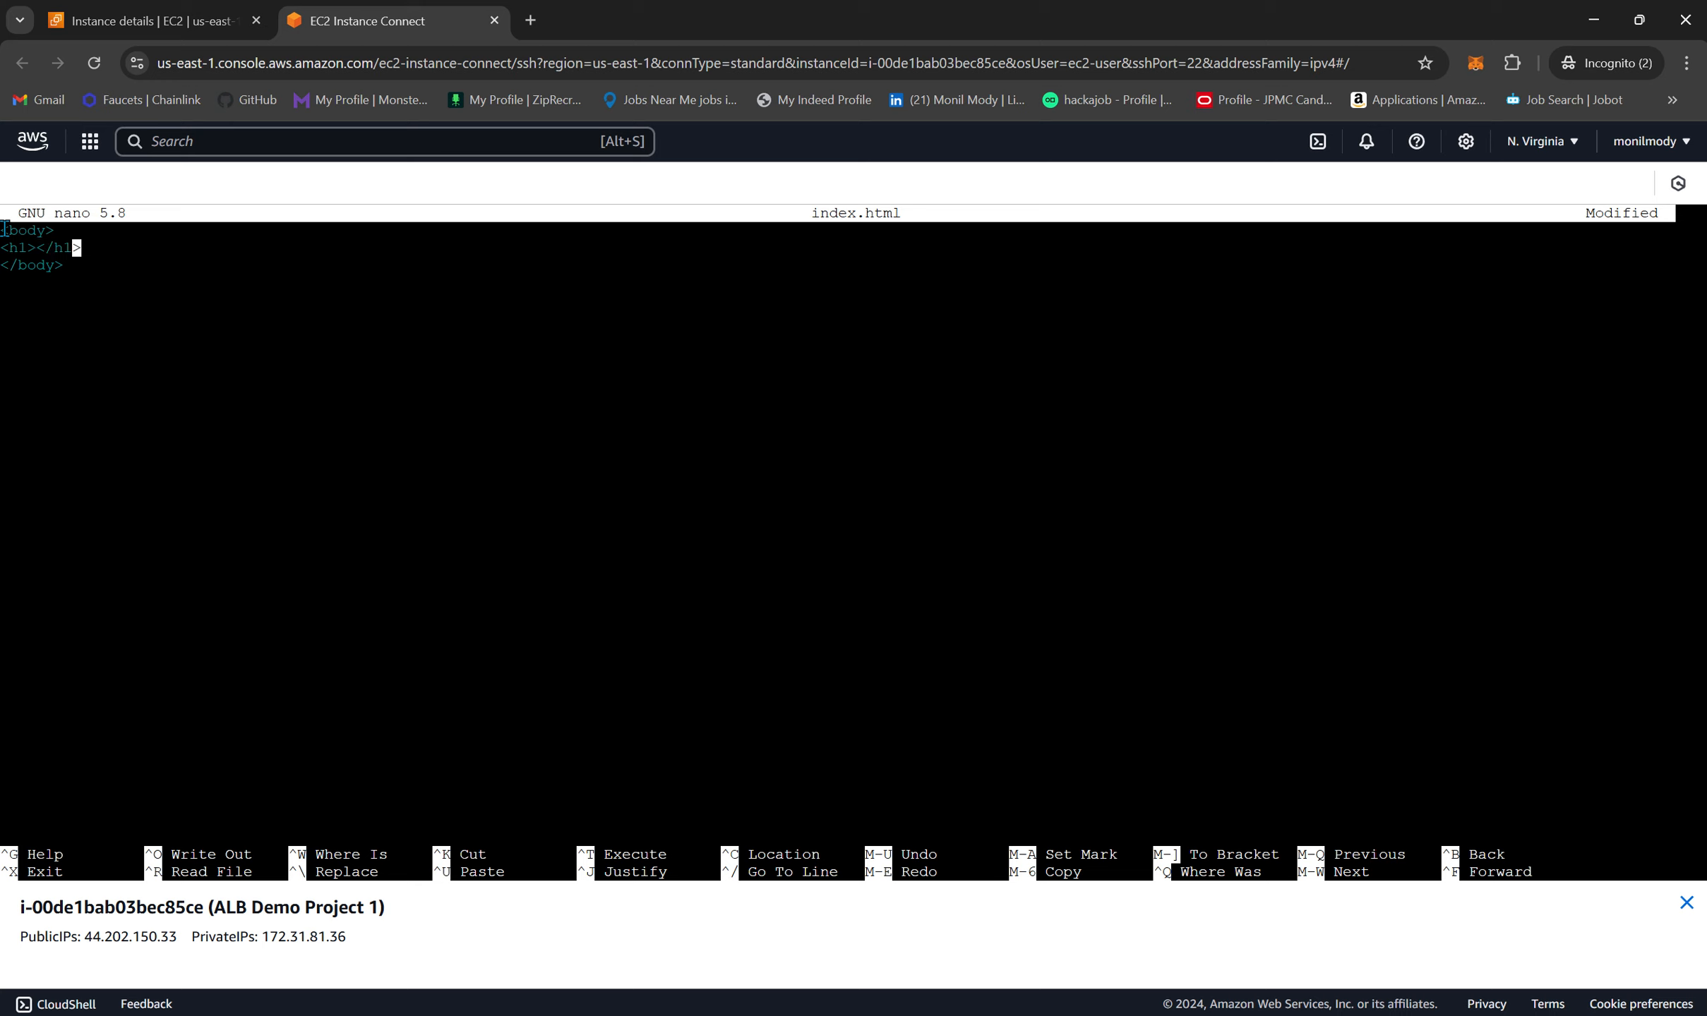
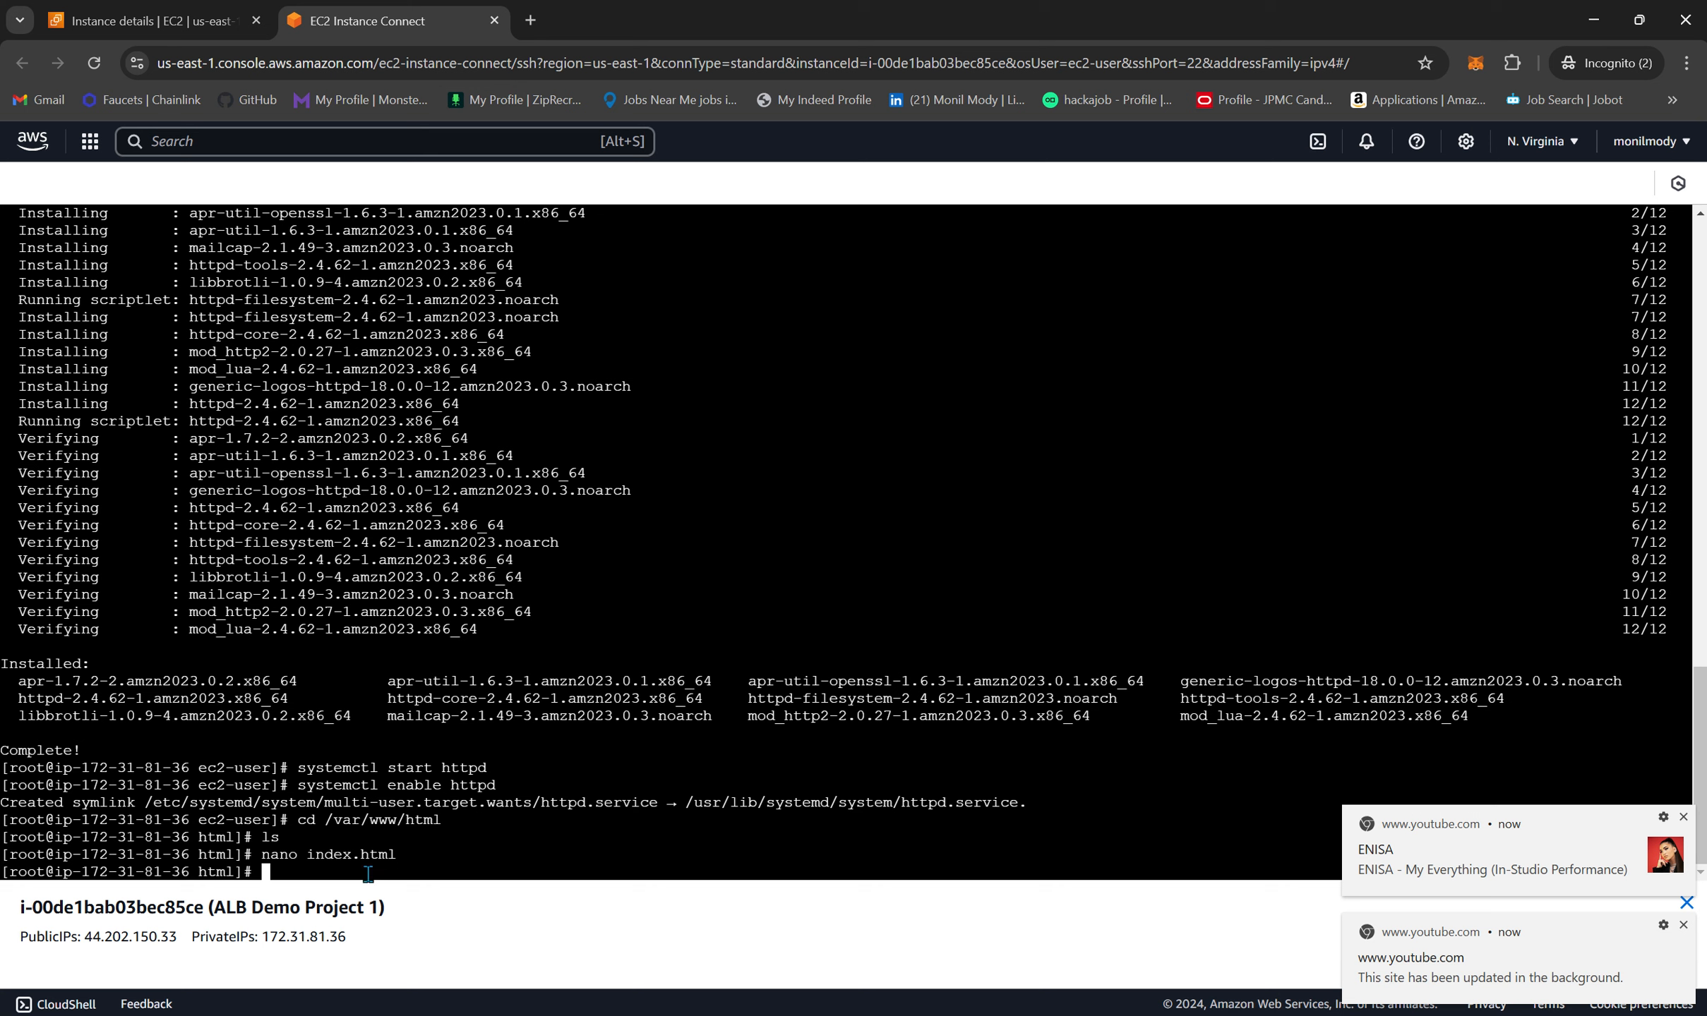
# - List the files in the web directory and display the contents of index.html with cat
pyautogui.click(1683, 924)
pyautogui.click(1684, 924)
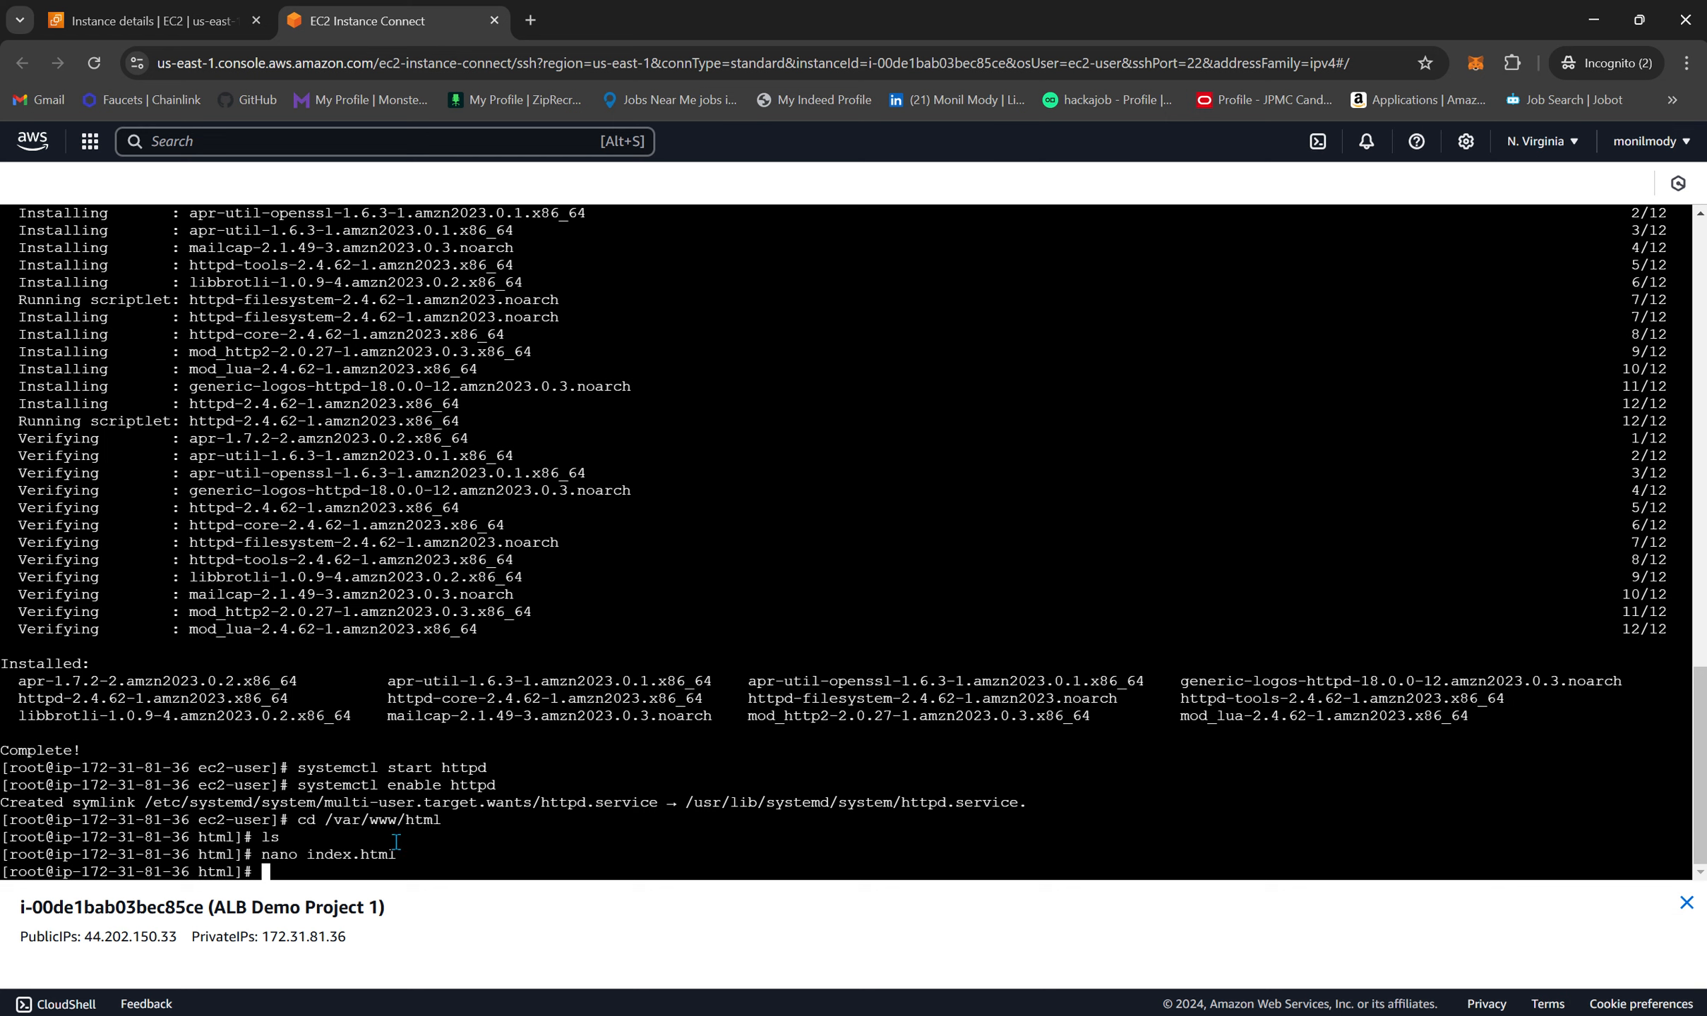
pyautogui.write('LS')
pyautogui.press('Return')
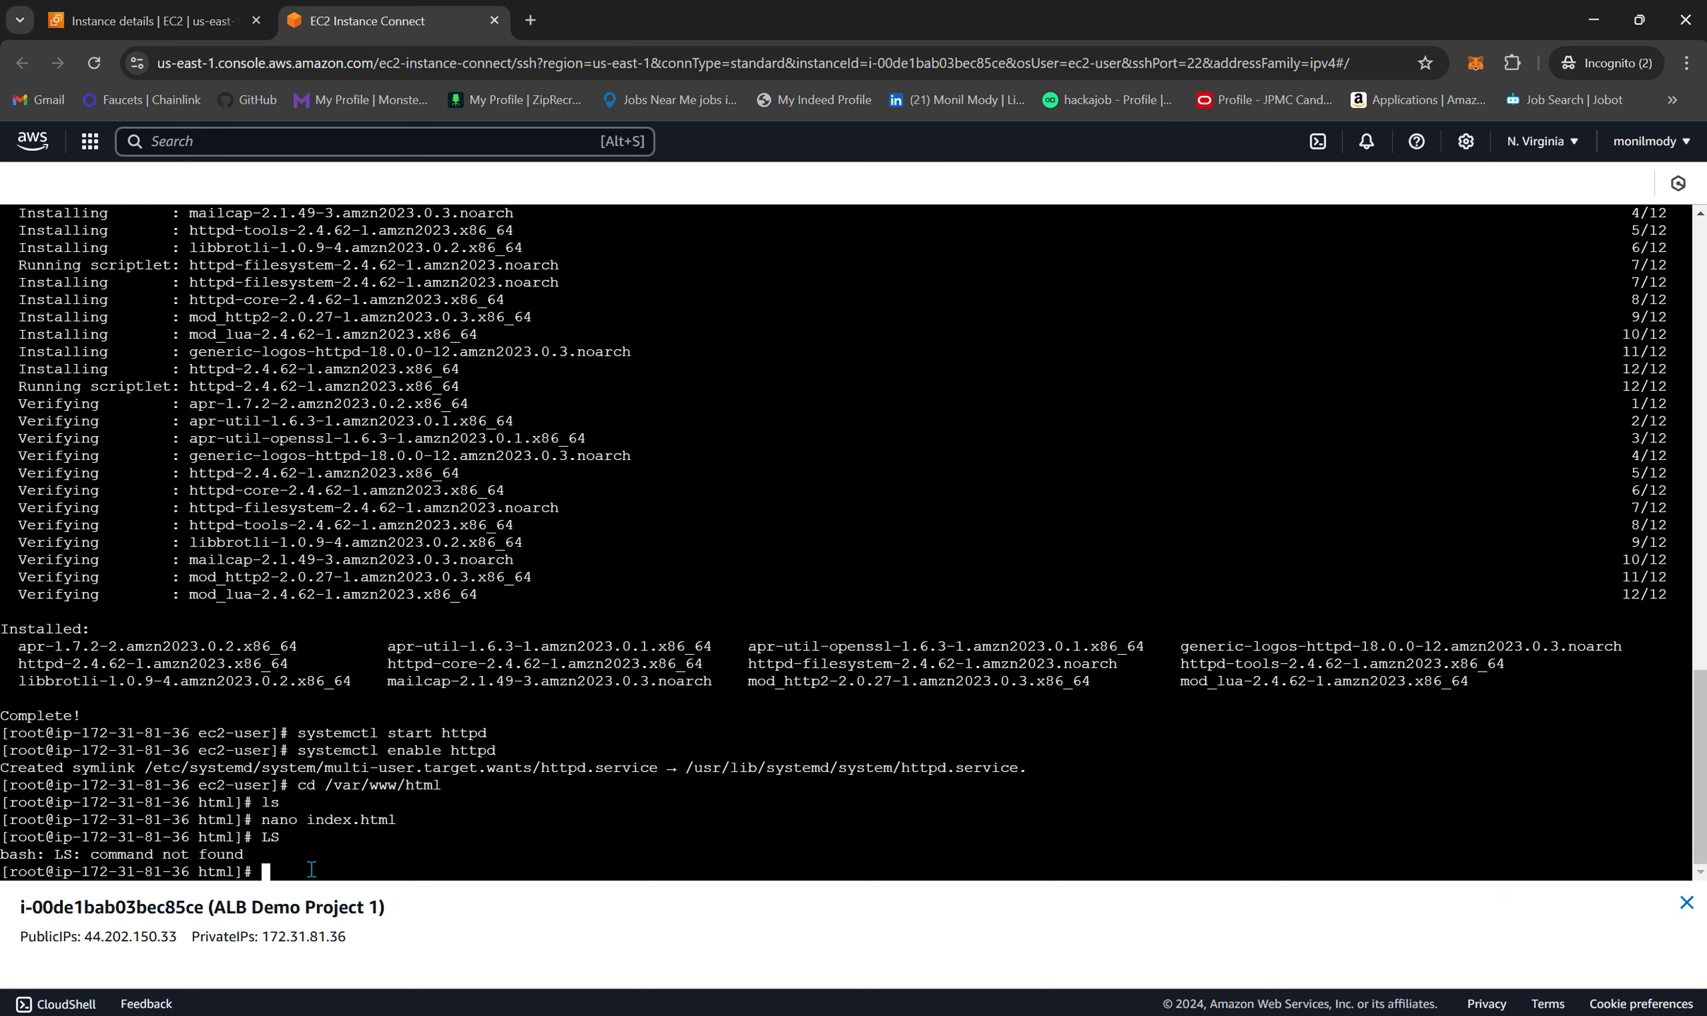
pyautogui.write('ls')
pyautogui.press('Return')
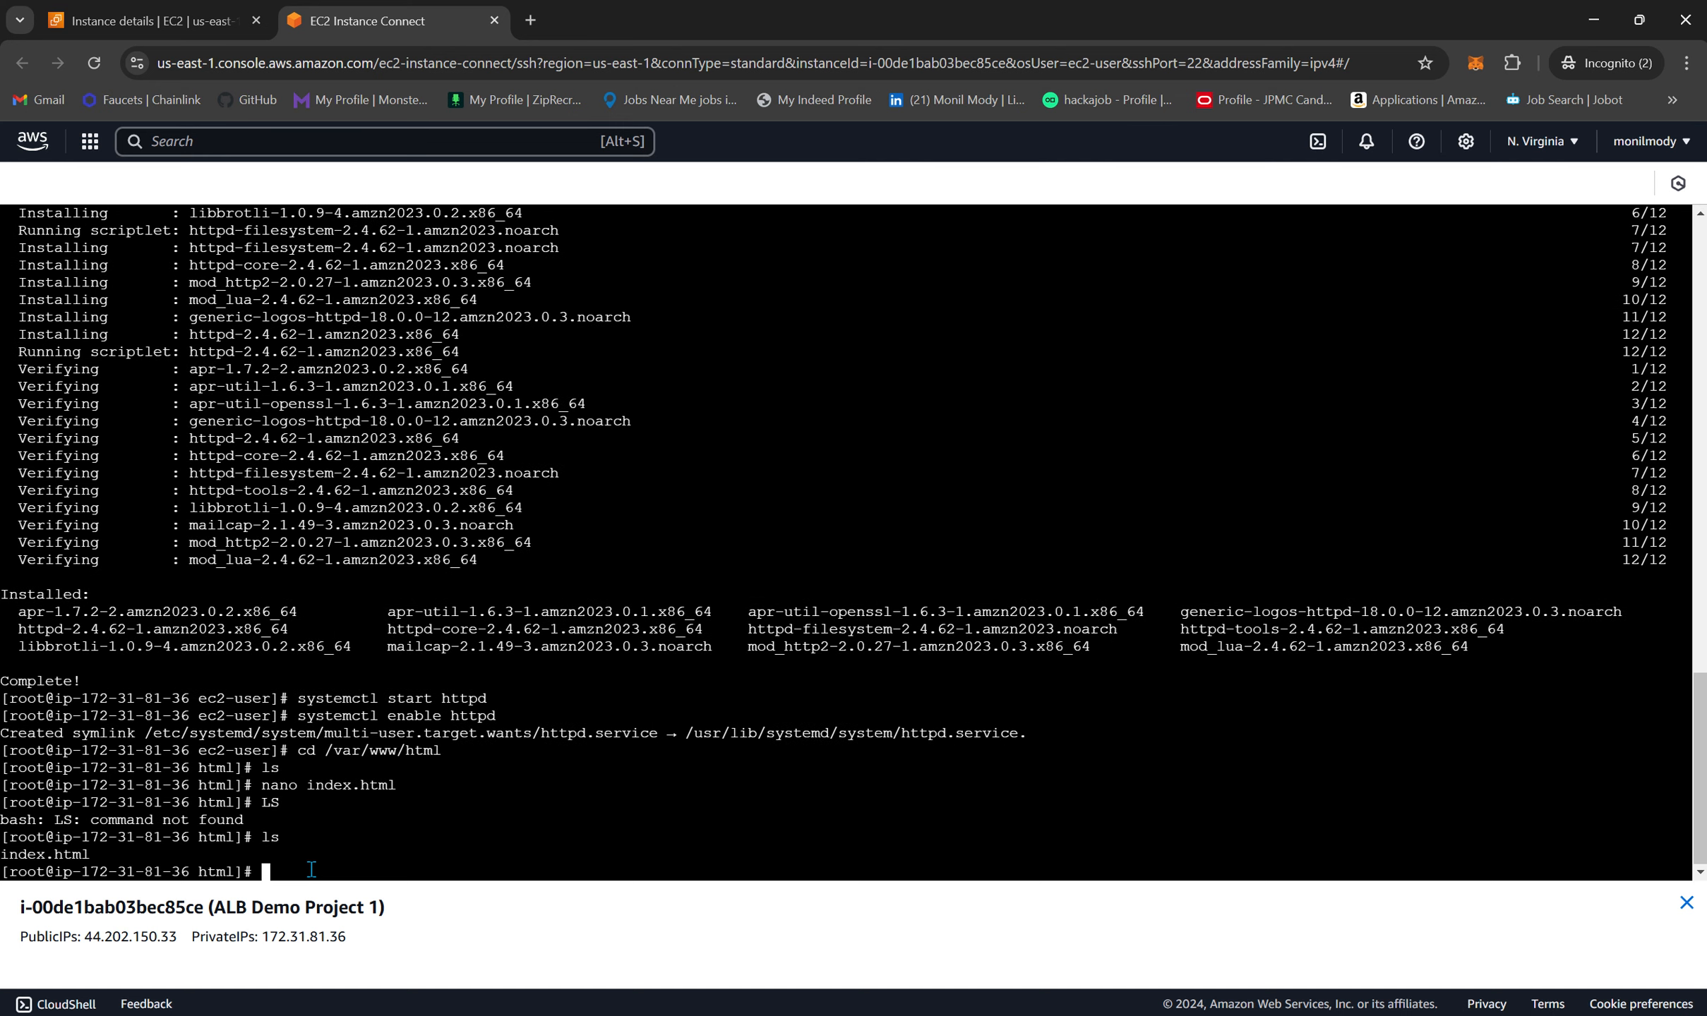
pyautogui.write('cat index.html')
pyautogui.press('Return')
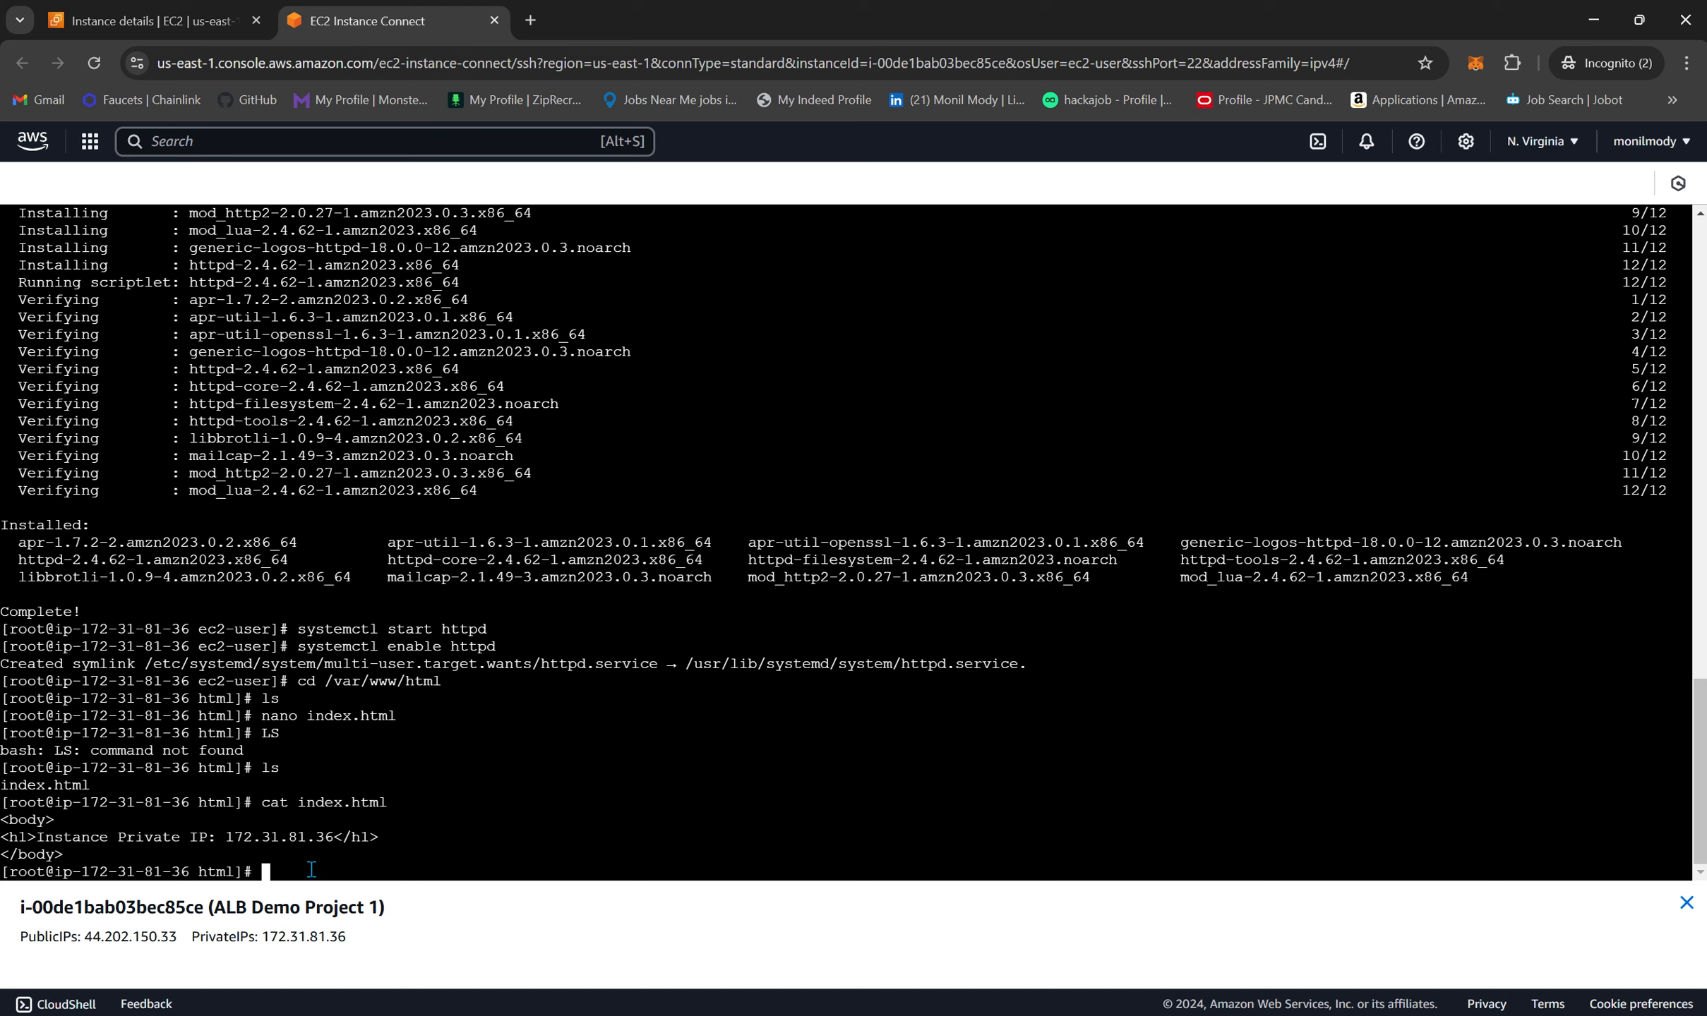
# - Request the locally served web page with curl http:/localhost/
pyautogui.write('curl')
pyautogui.write('http:/localhost/')
pyautogui.press('Return')
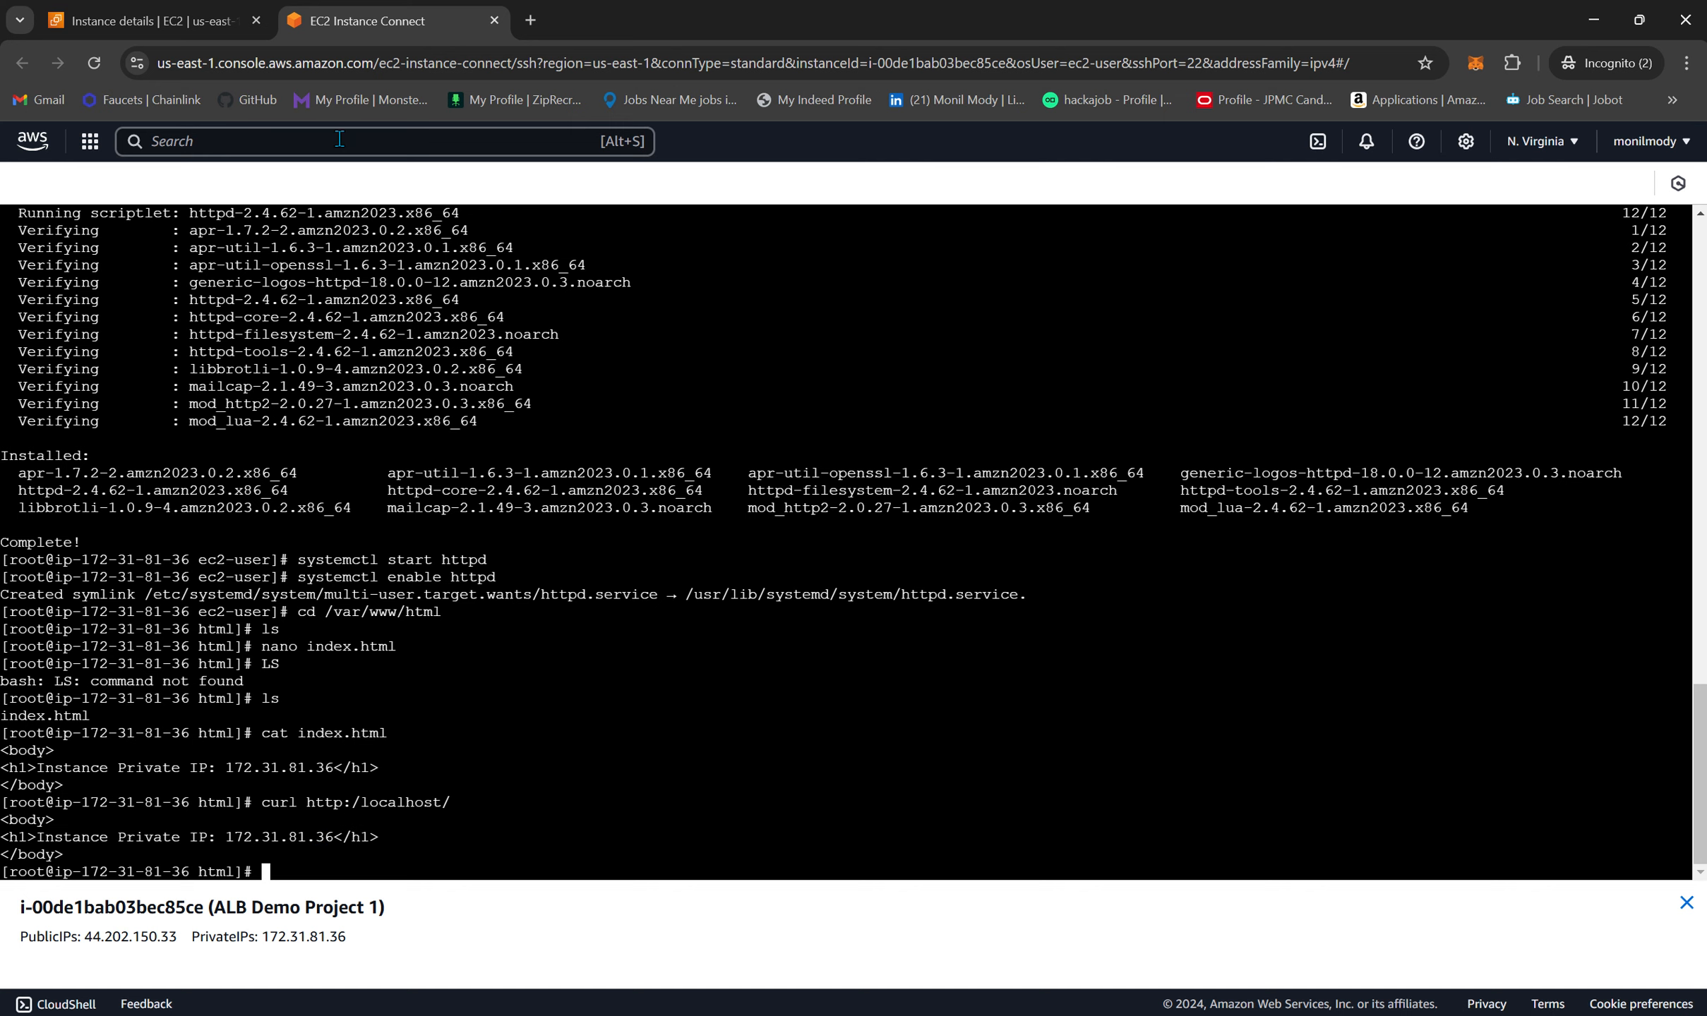
# - Close the first instance's terminal session and filter the EC2 instances list to running instances
pyautogui.click(150, 17)
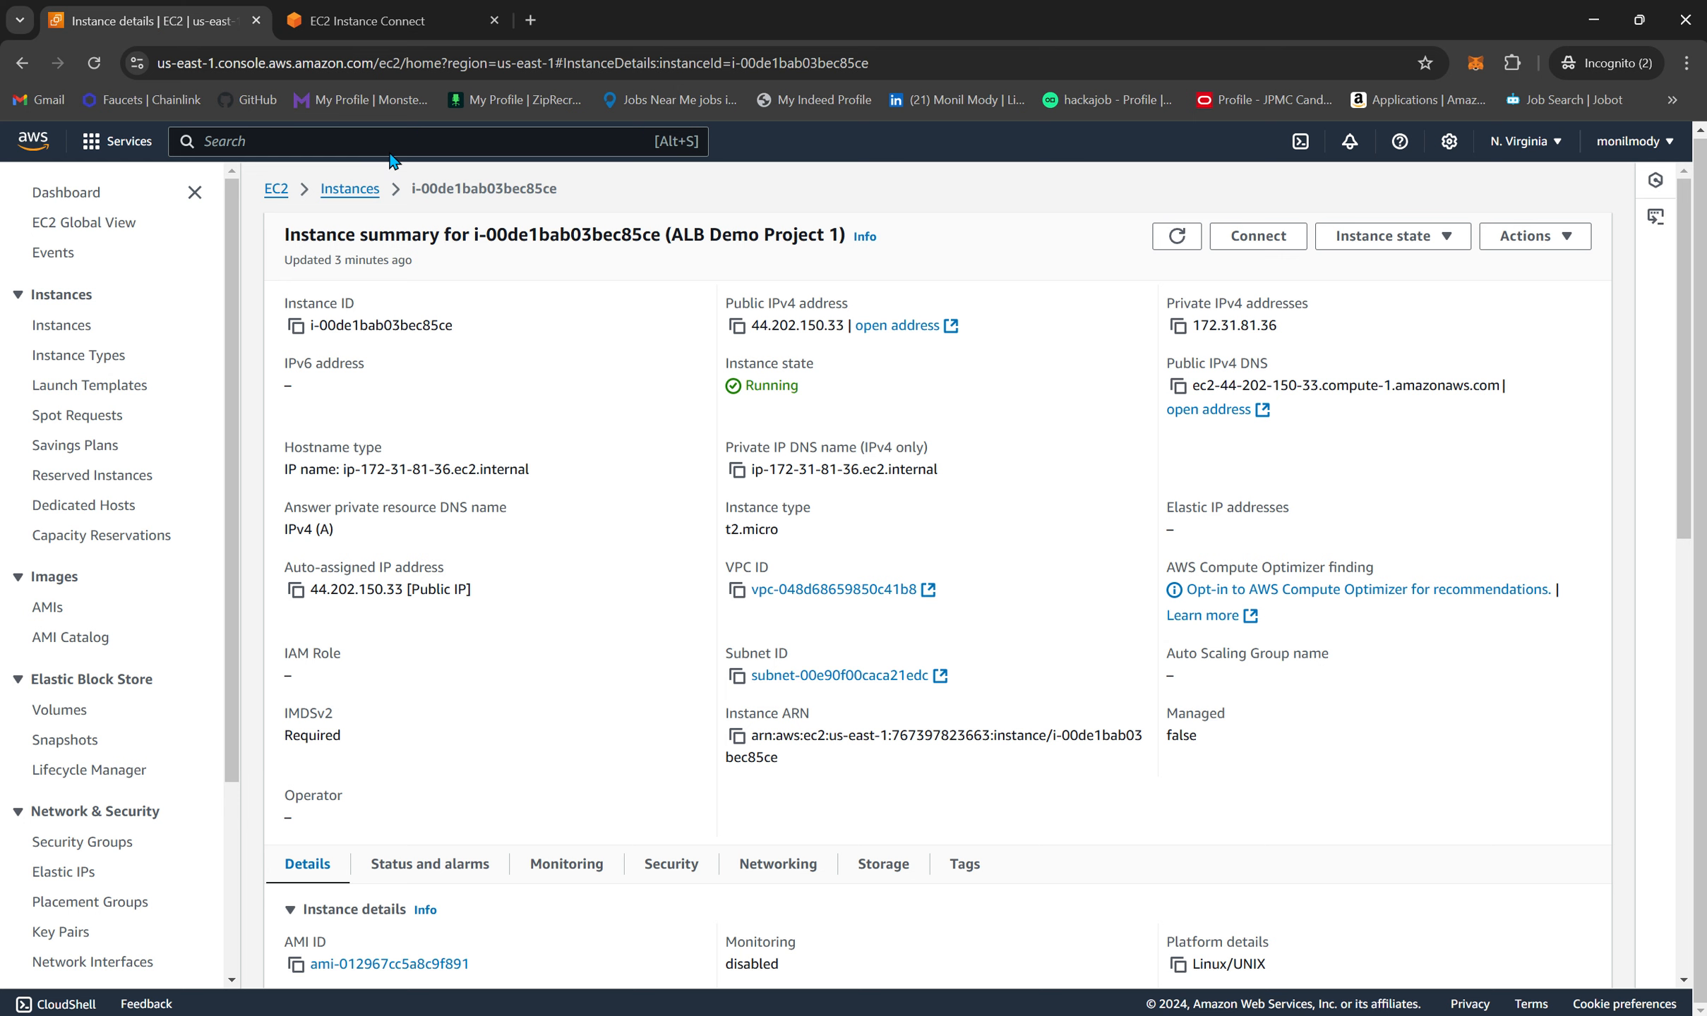
pyautogui.click(487, 27)
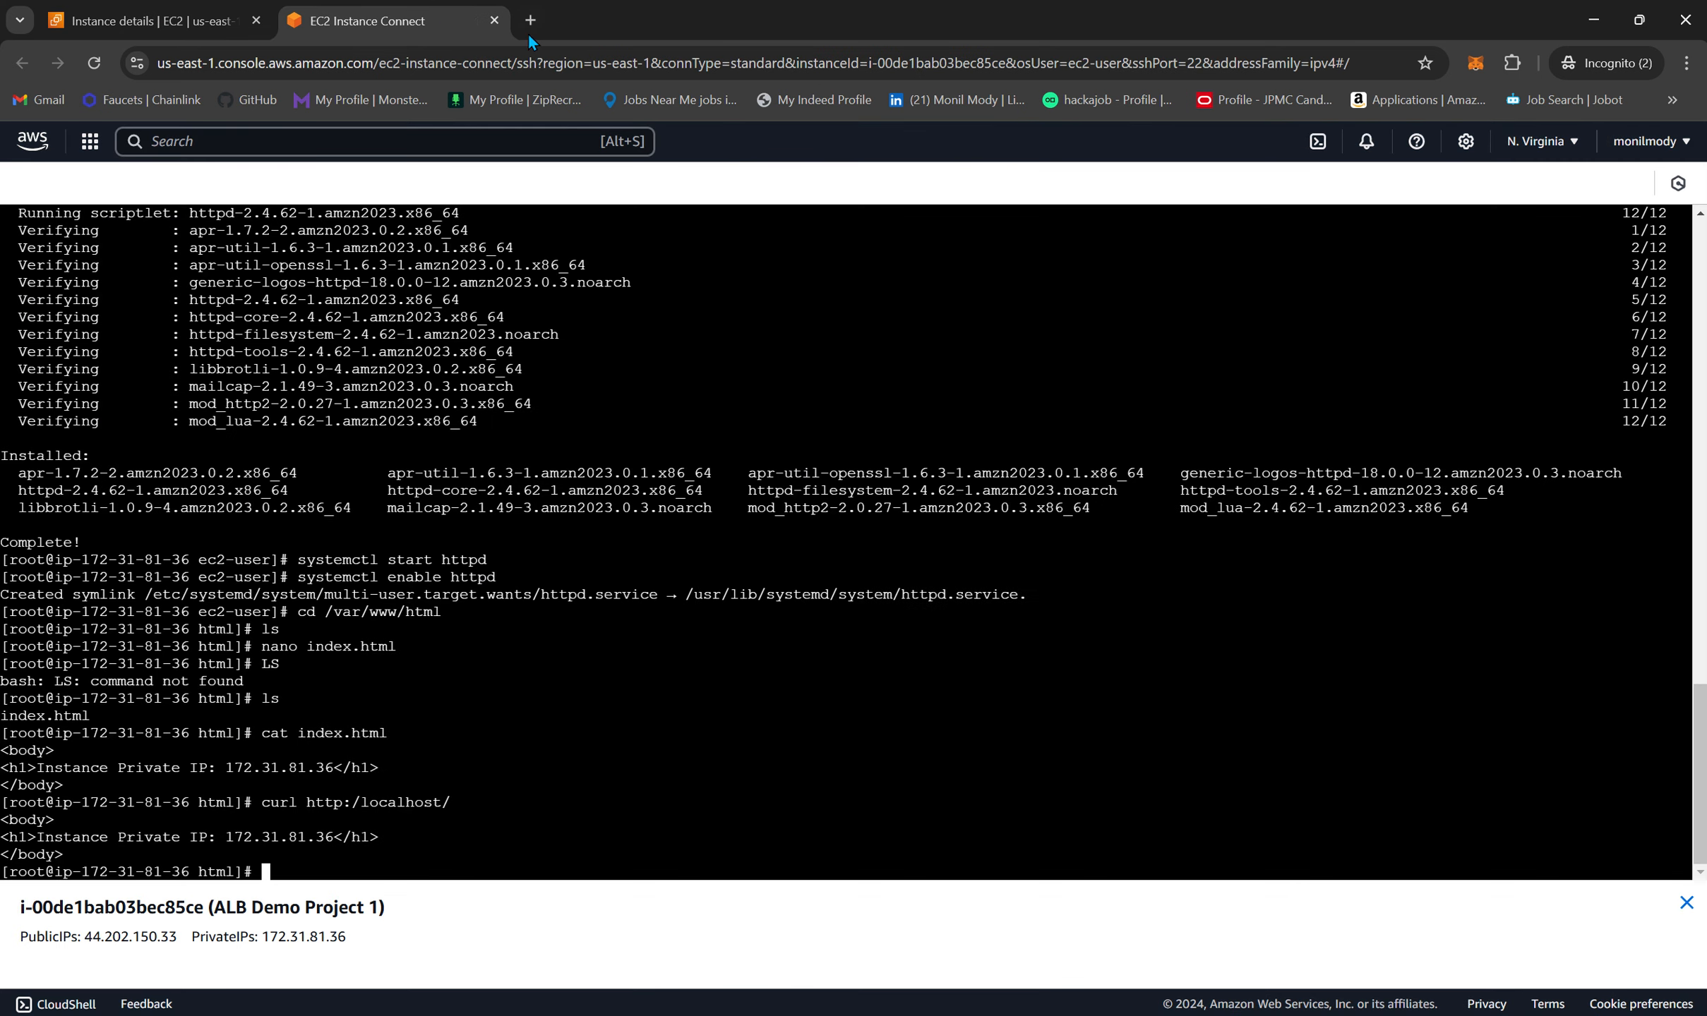
pyautogui.click(494, 20)
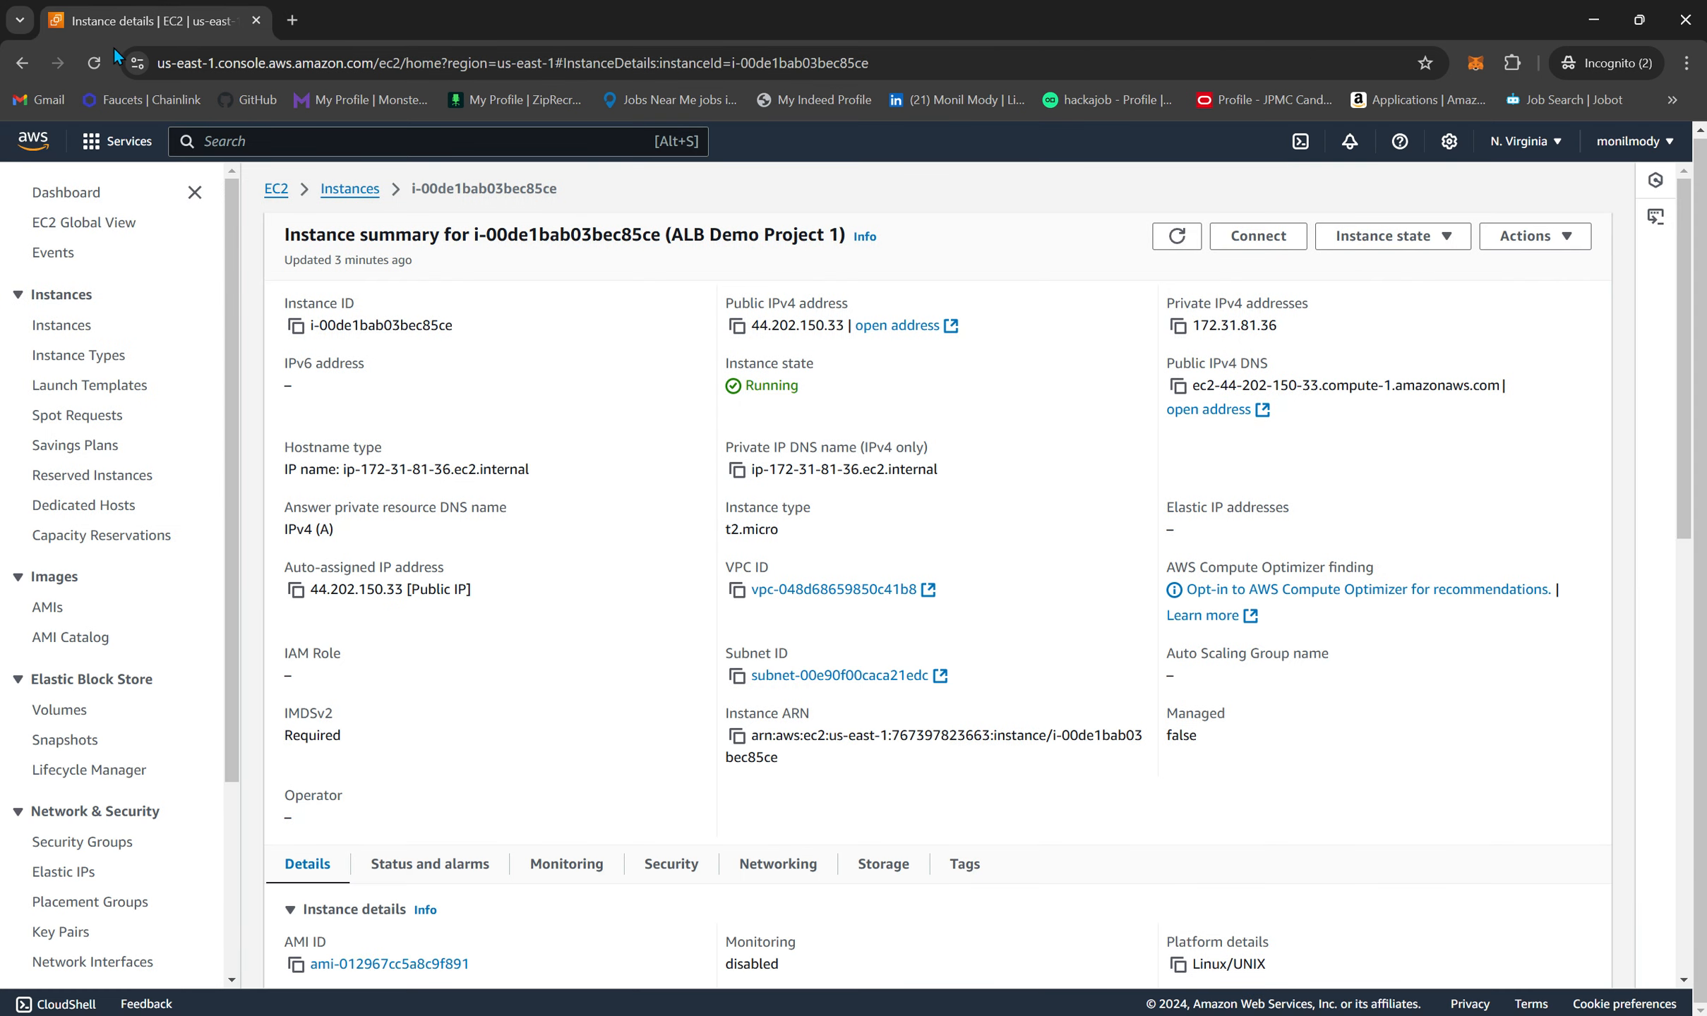
pyautogui.click(343, 189)
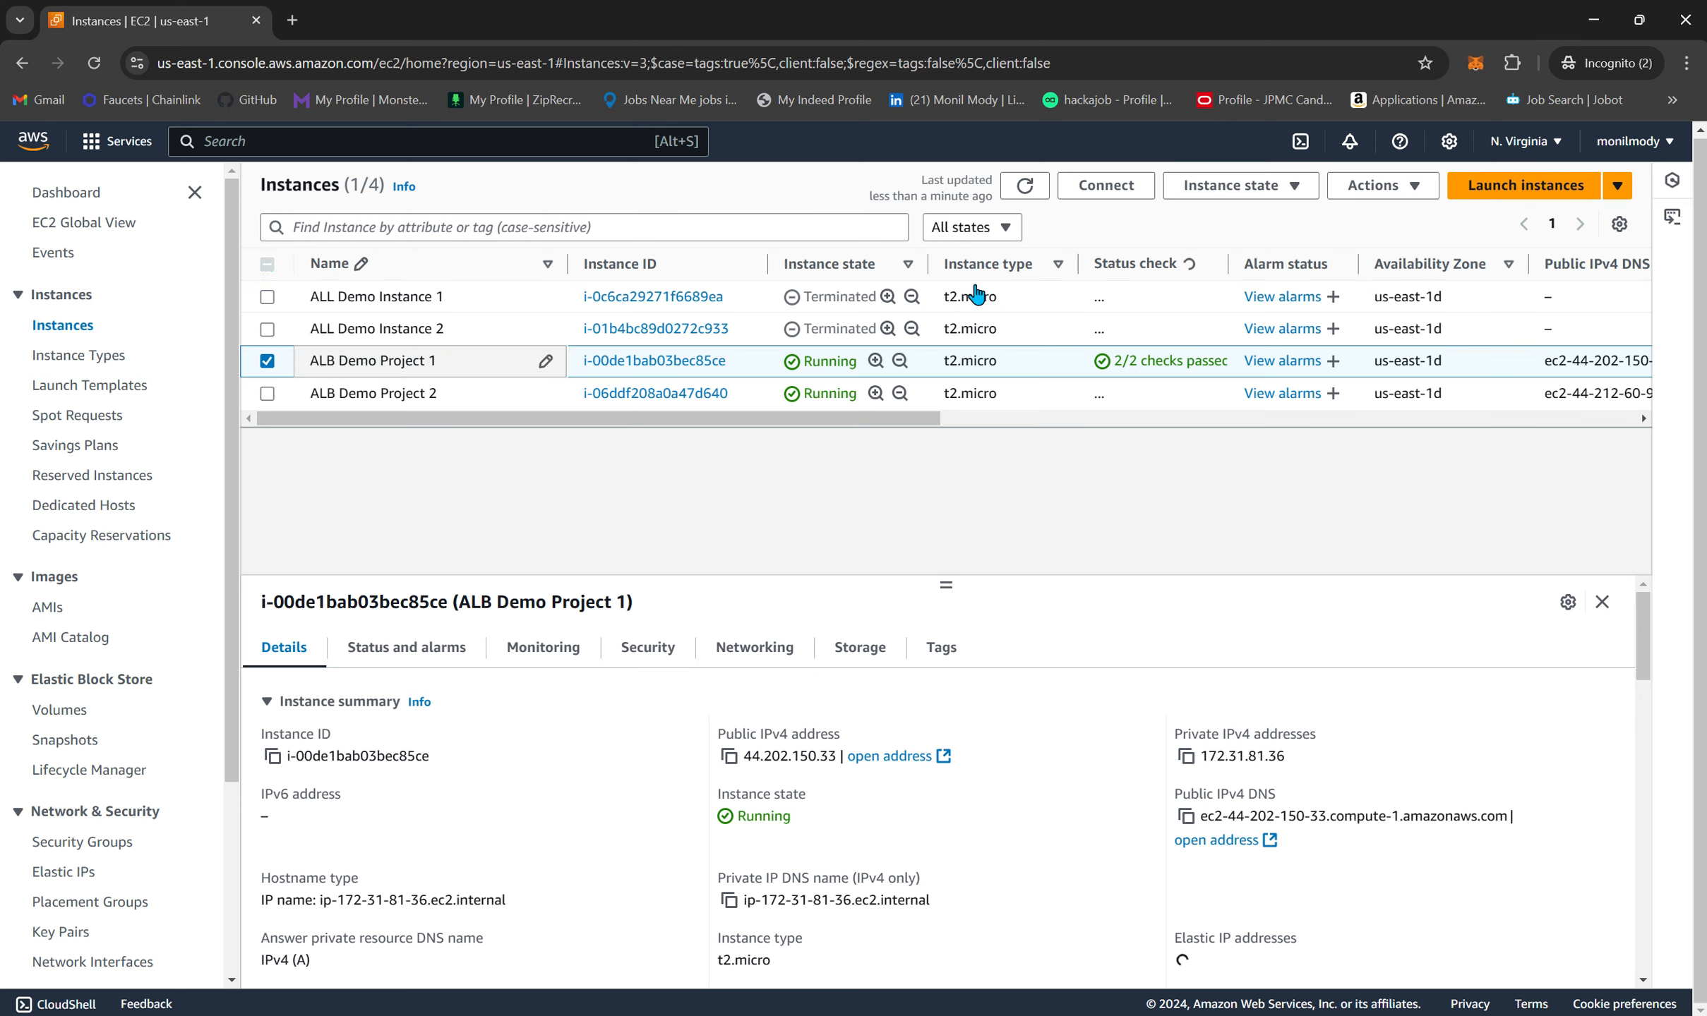
pyautogui.click(987, 229)
pyautogui.click(986, 288)
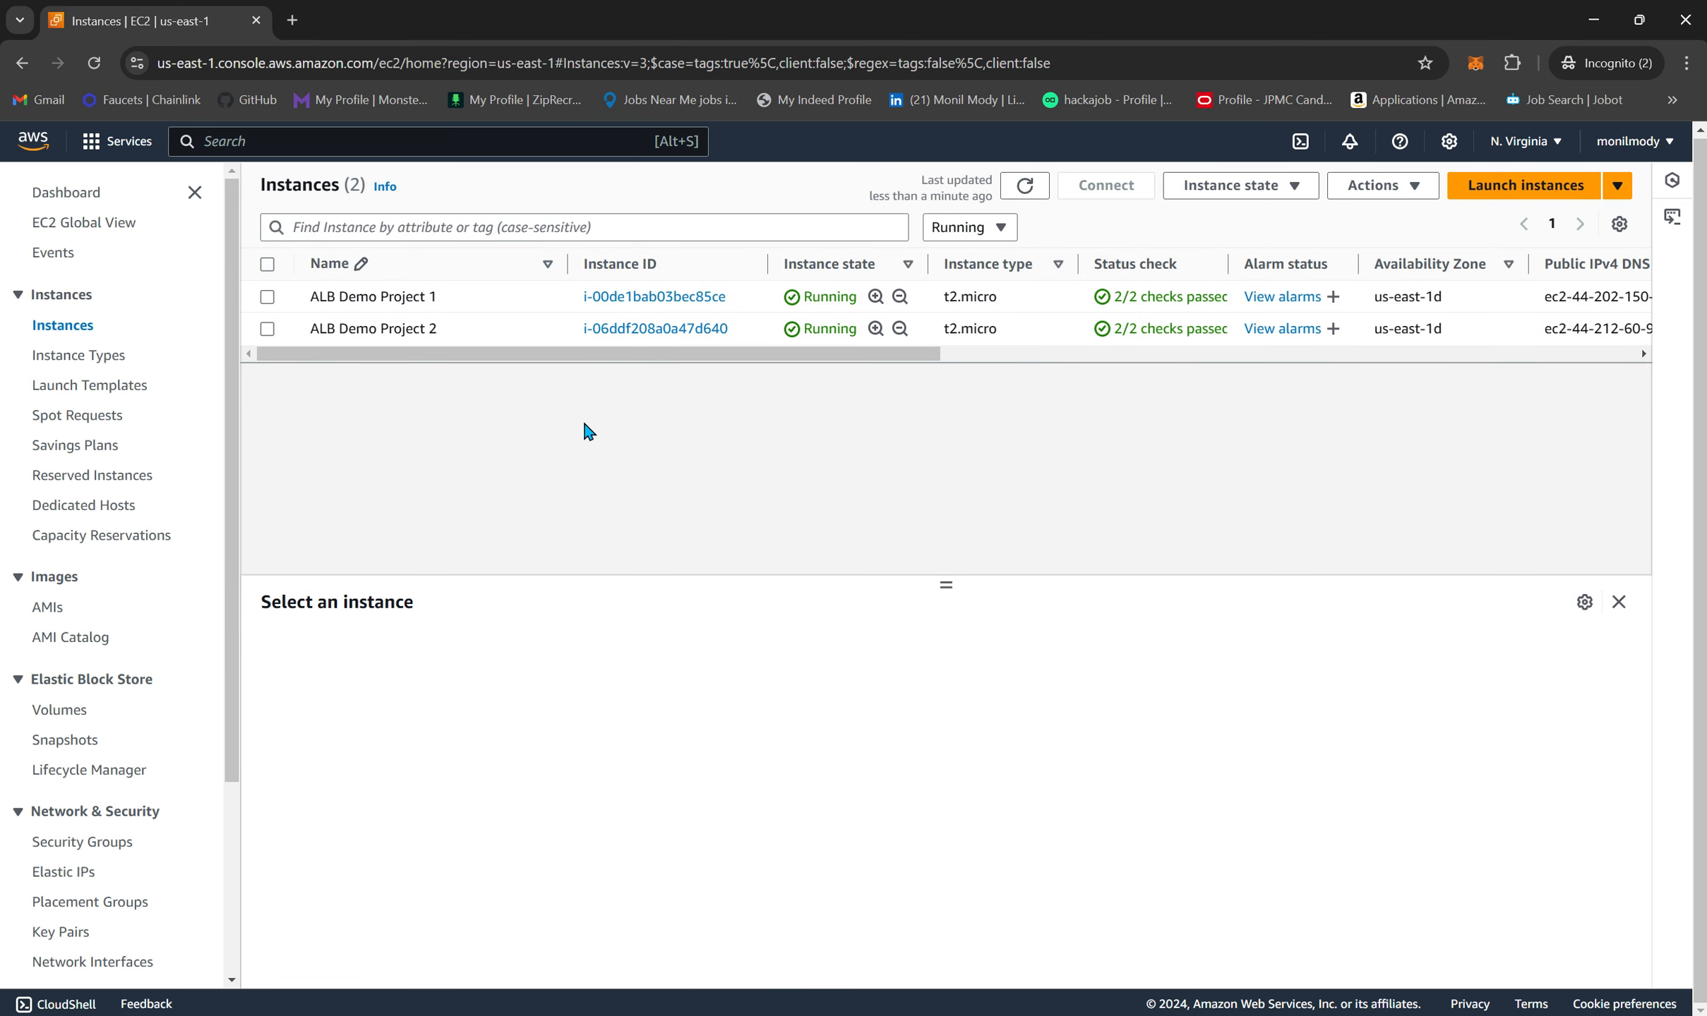
# - Connect to the ALB Demo Project 2 instance using EC2 Instance Connect with the default username ec2-user
pyautogui.click(660, 330)
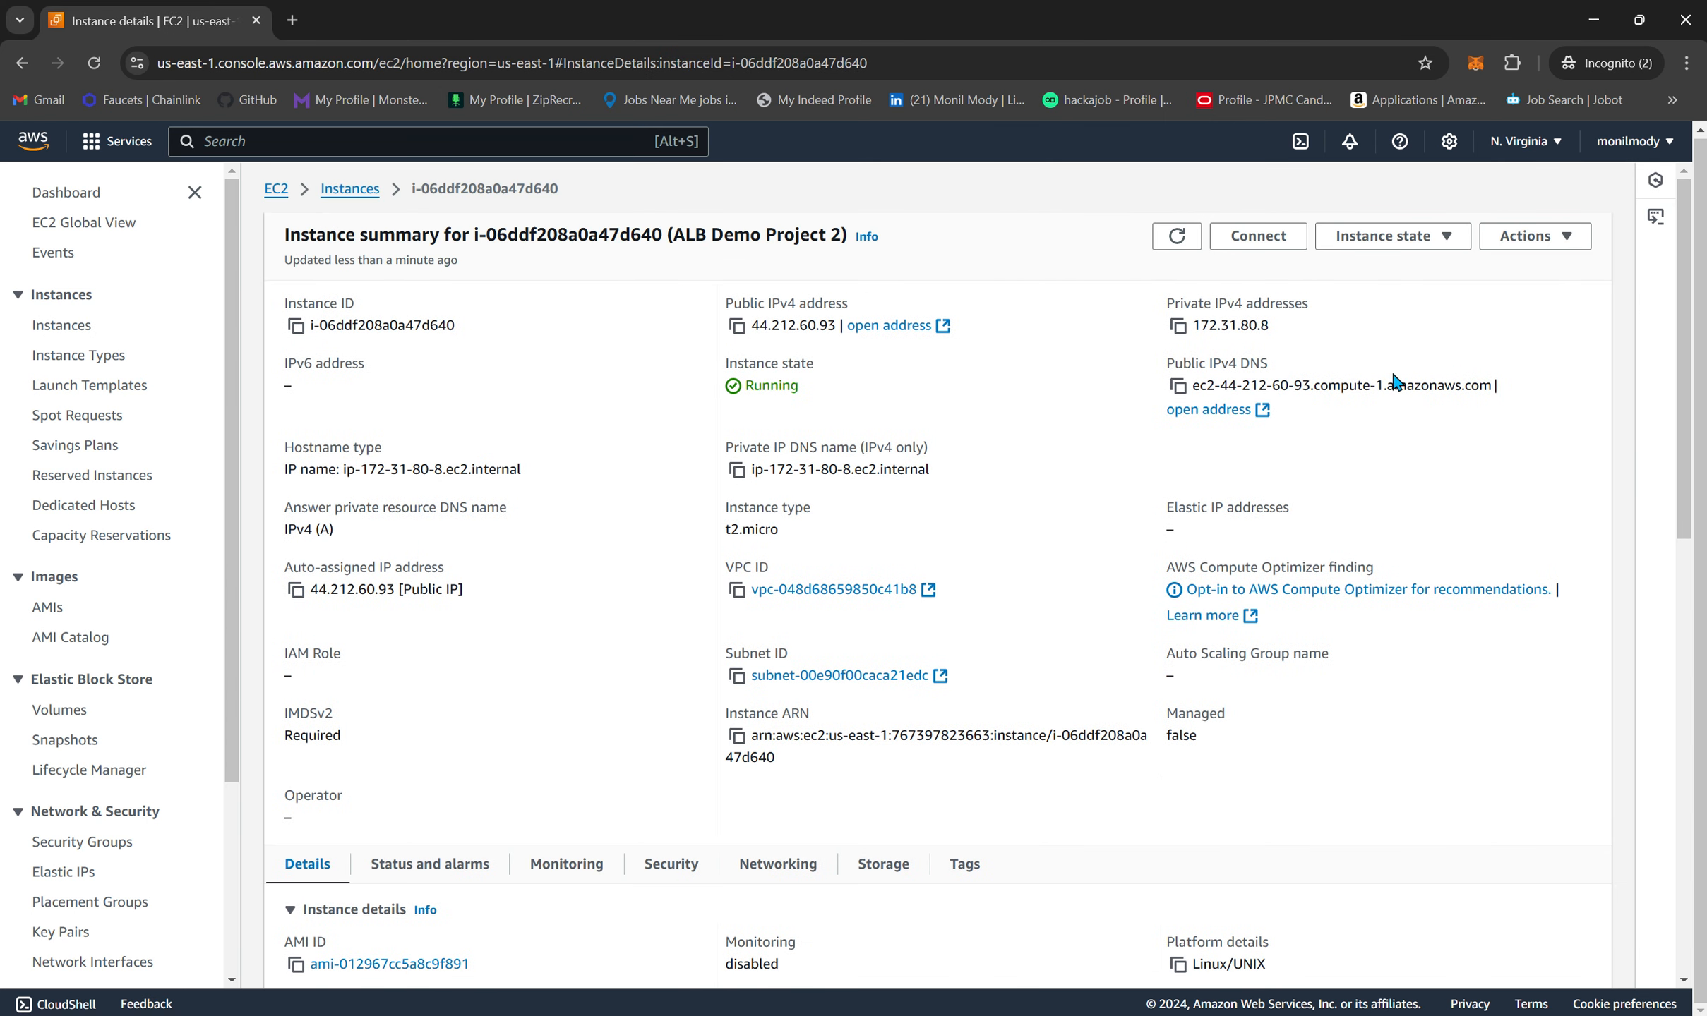
pyautogui.click(1264, 240)
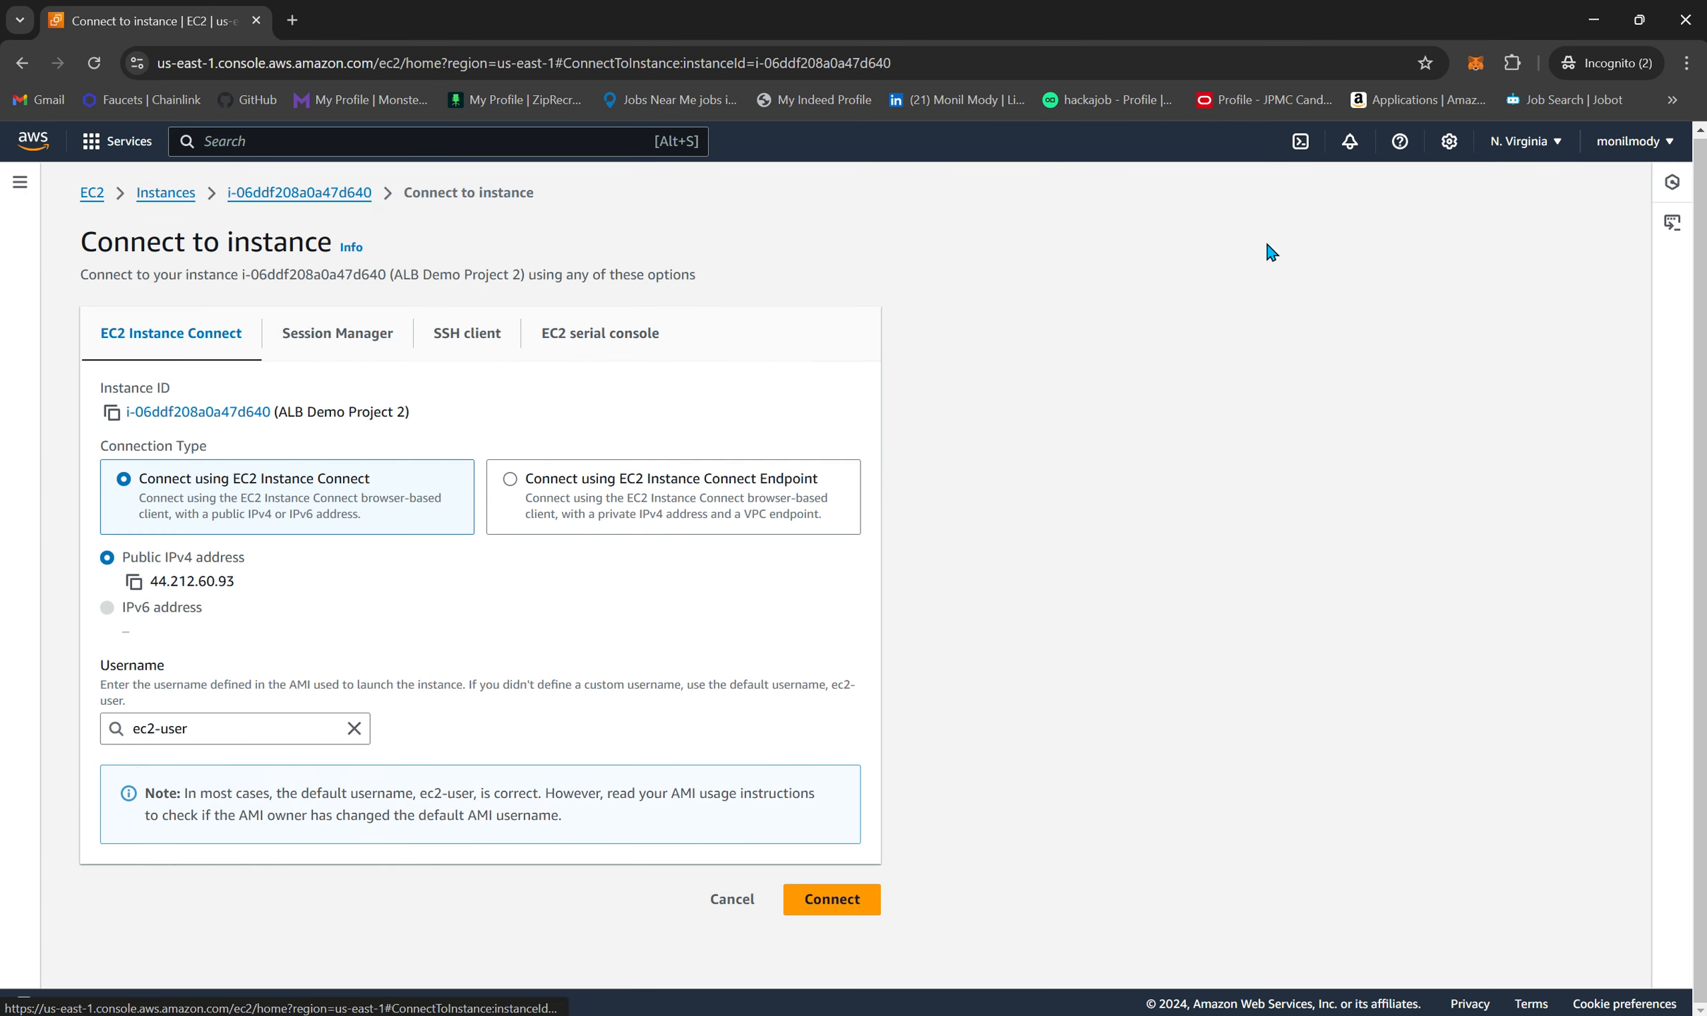
pyautogui.click(840, 904)
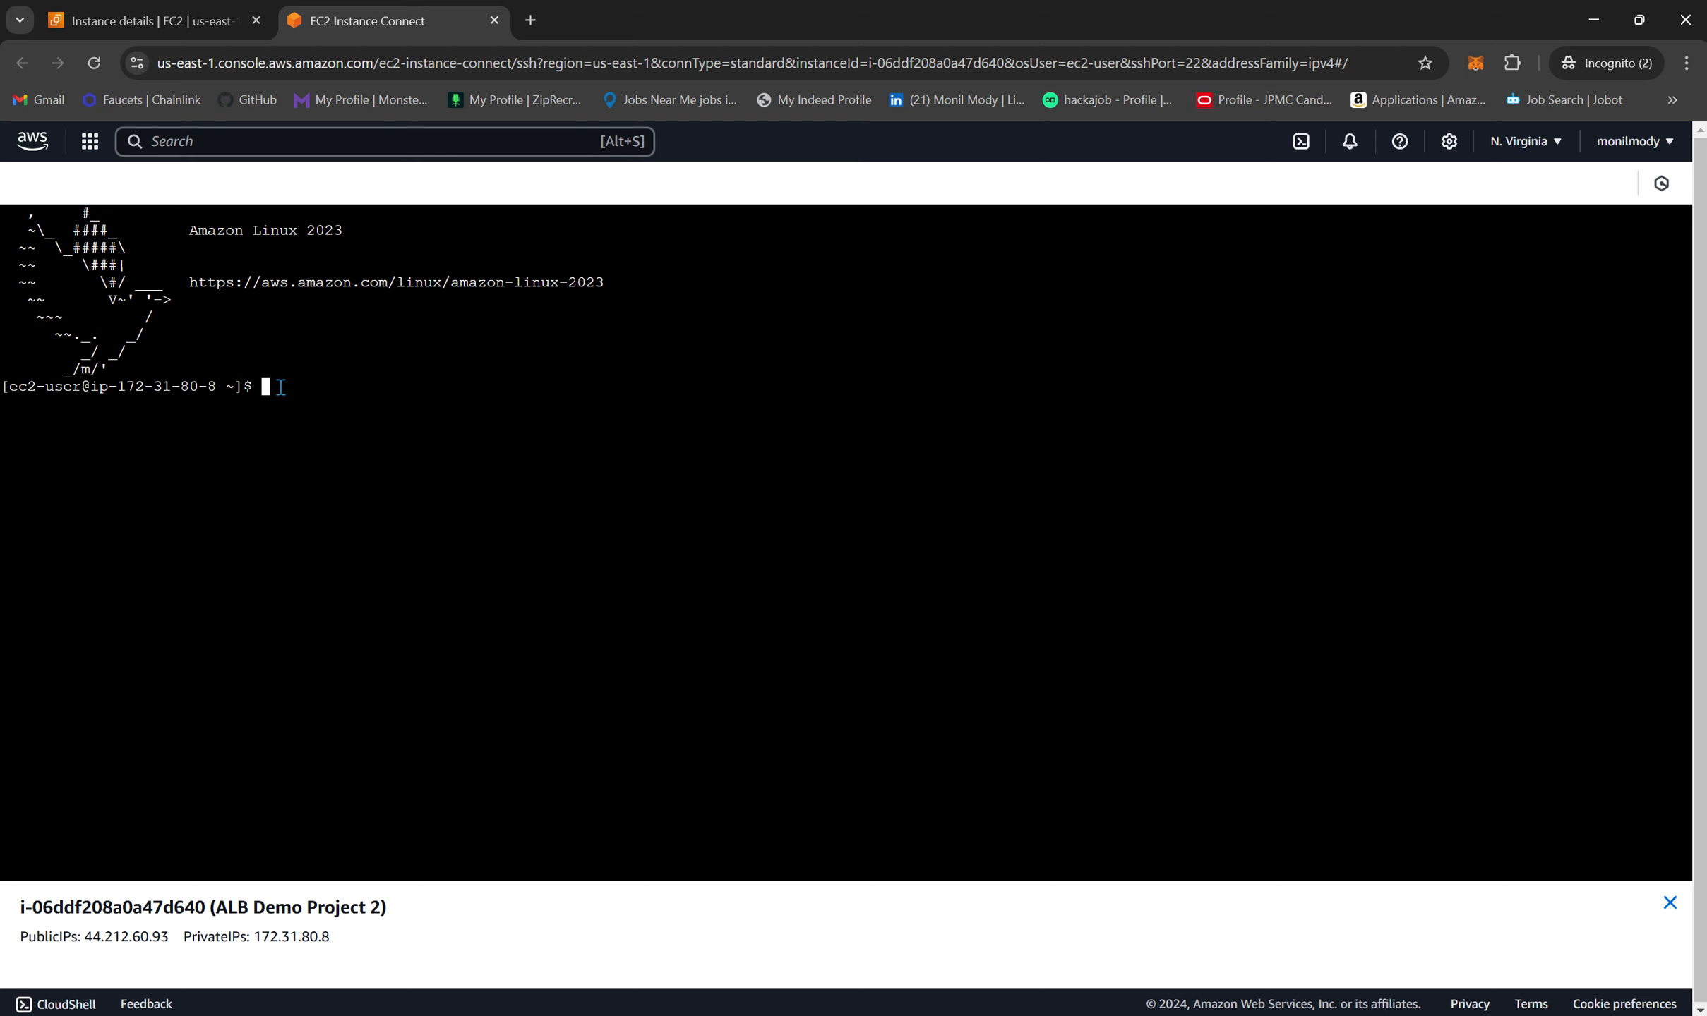
# - Switch to the root user with sudo su and update the system packages with yum update -y
pyautogui.write('sudo su')
pyautogui.press('Return')
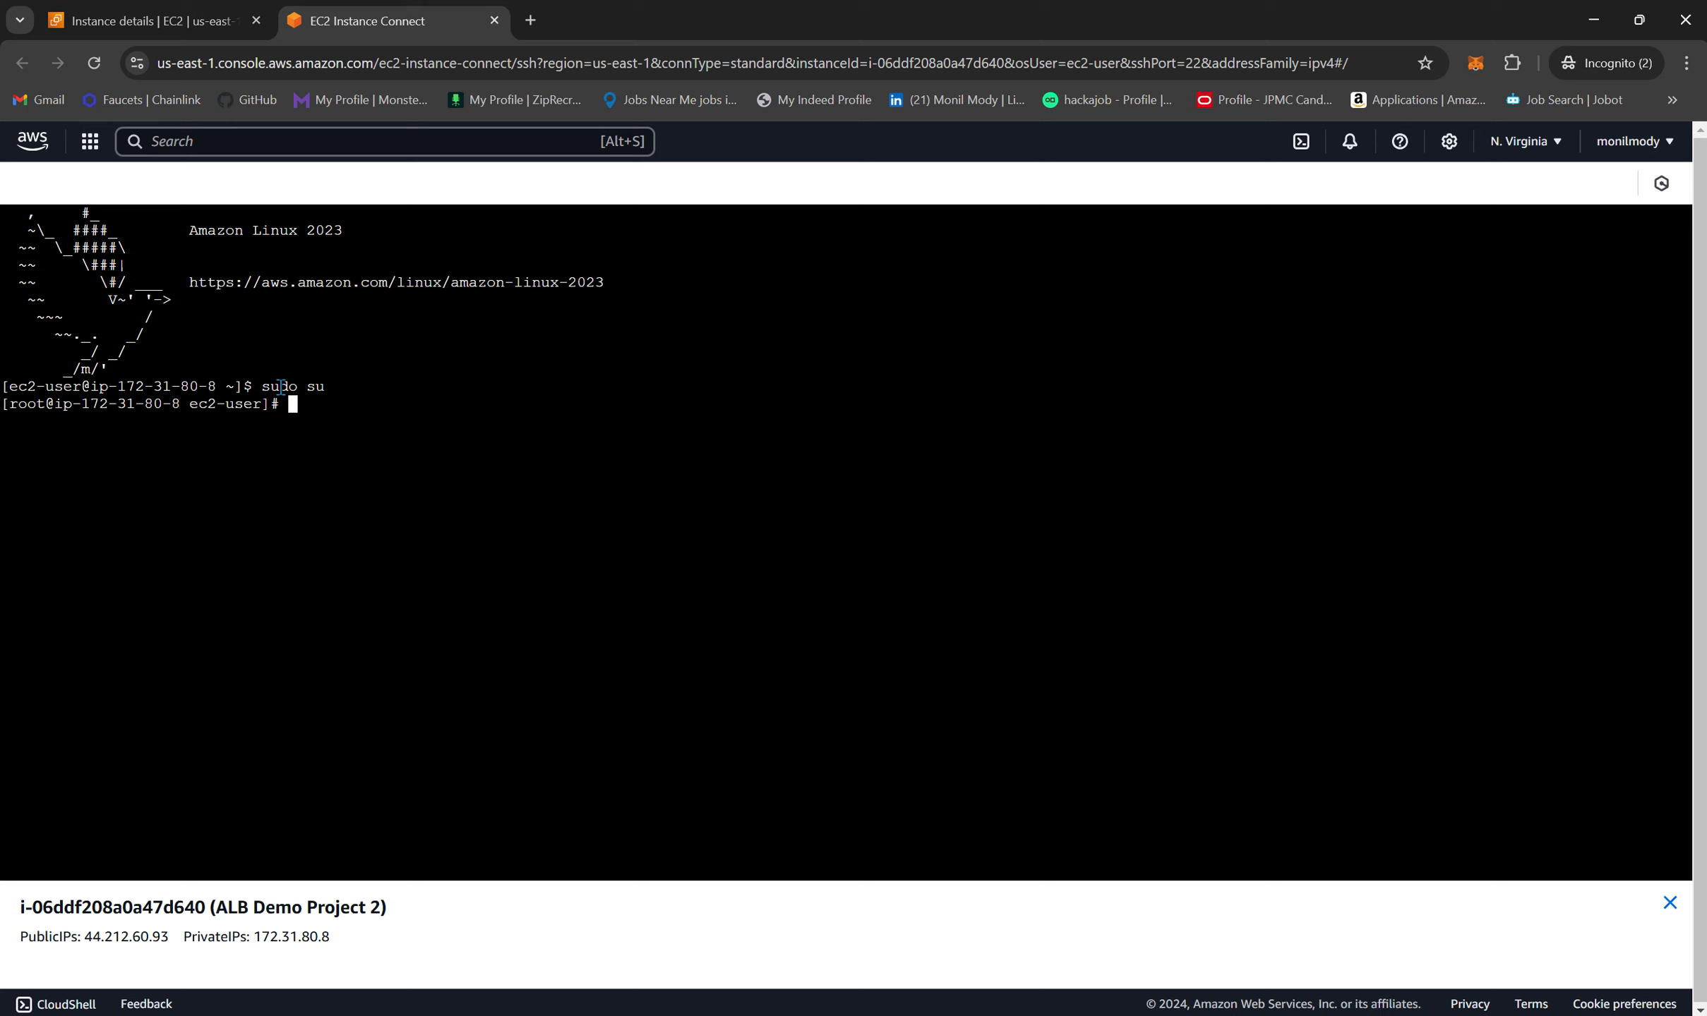
pyautogui.write('yum update -y')
pyautogui.press('Return')
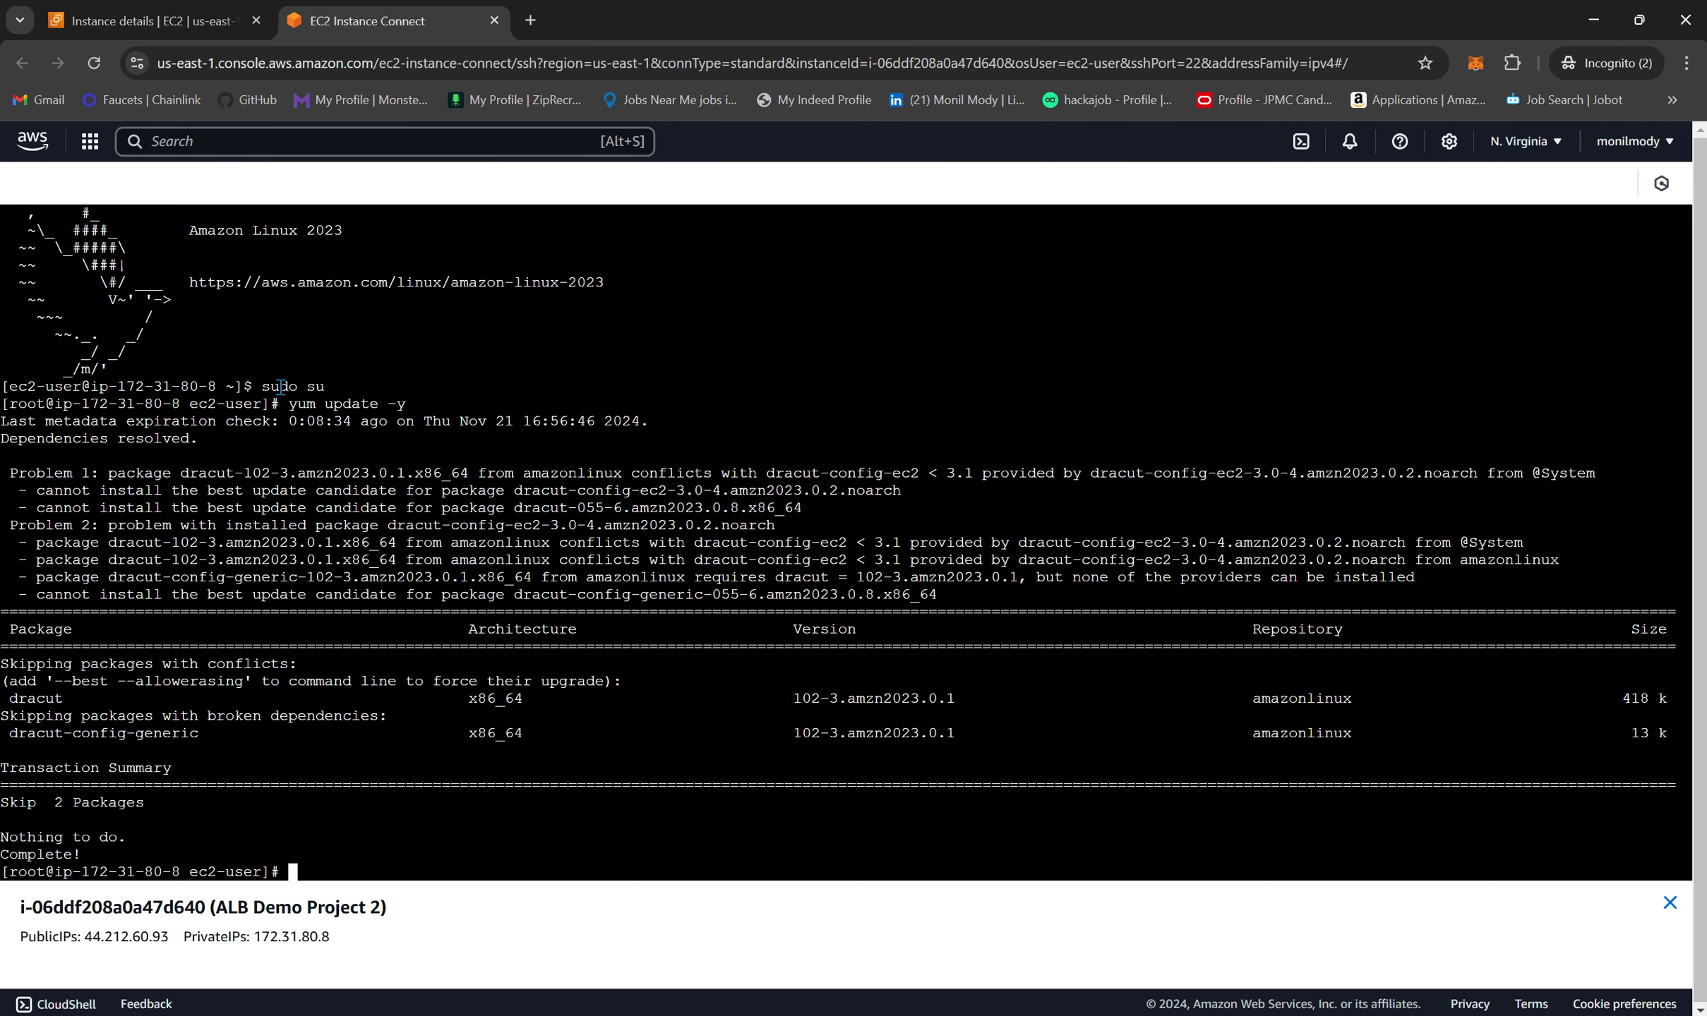
# - Install Apache on the second instance with yum install httpd -y
pyautogui.write('yum install httpd -y')
pyautogui.press('Return')
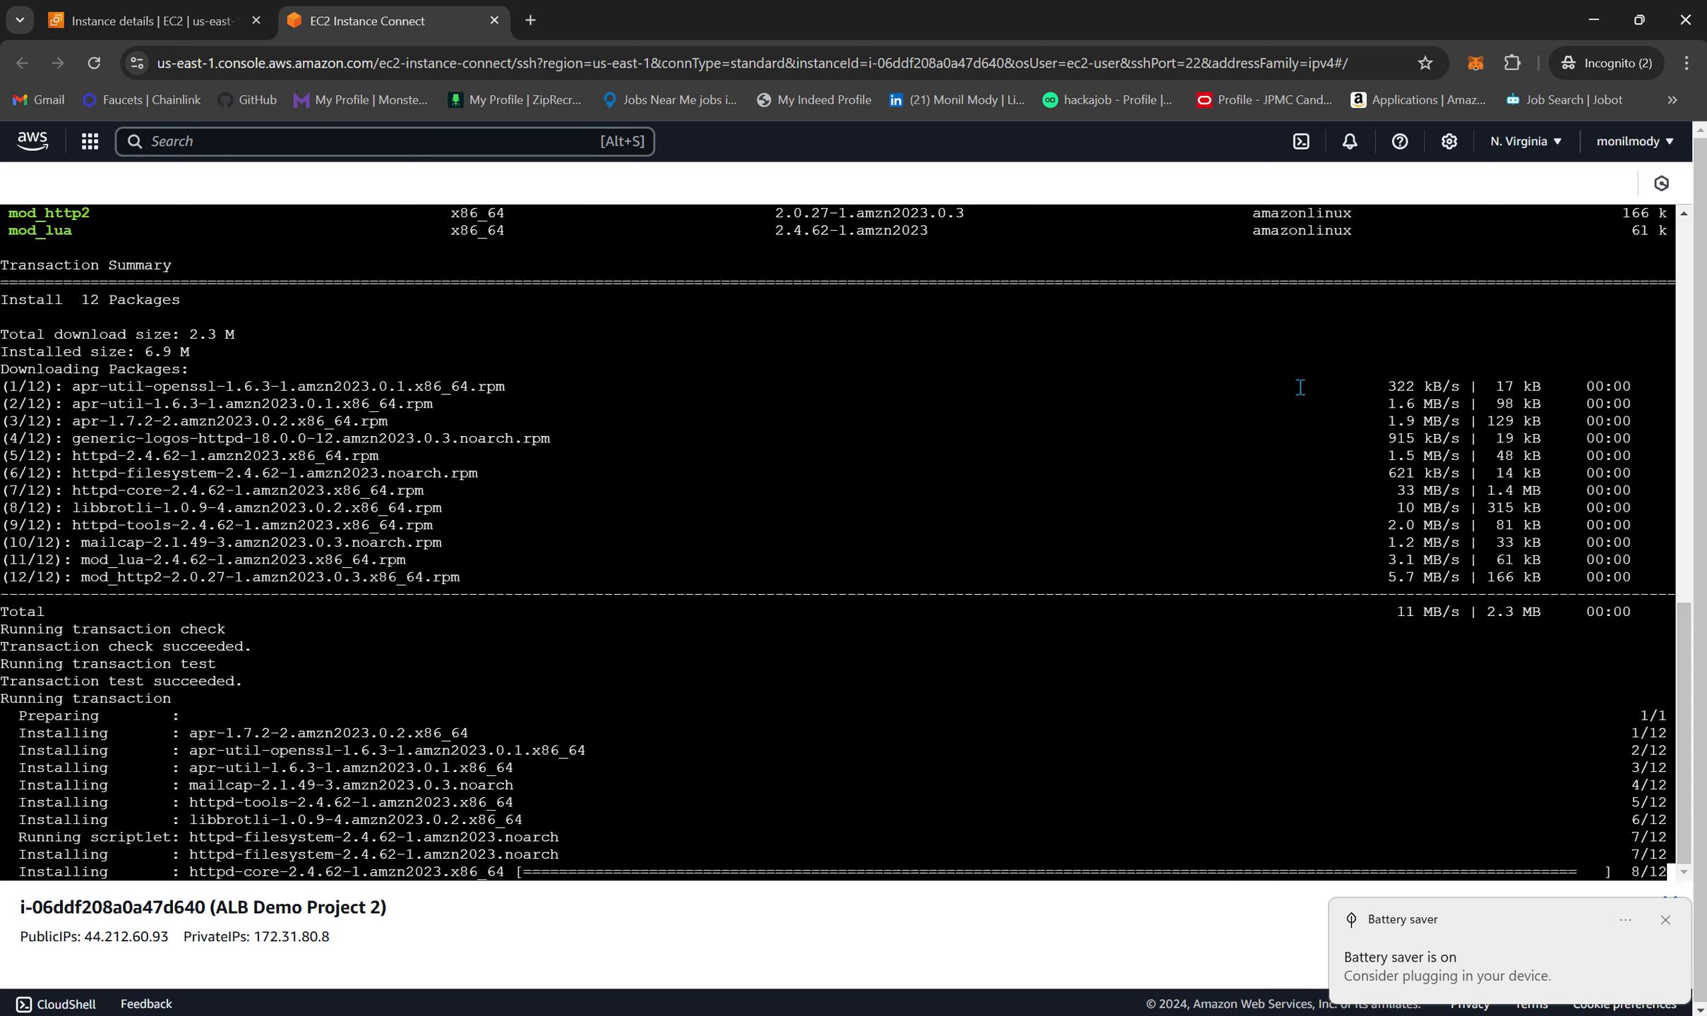
pyautogui.click(1665, 919)
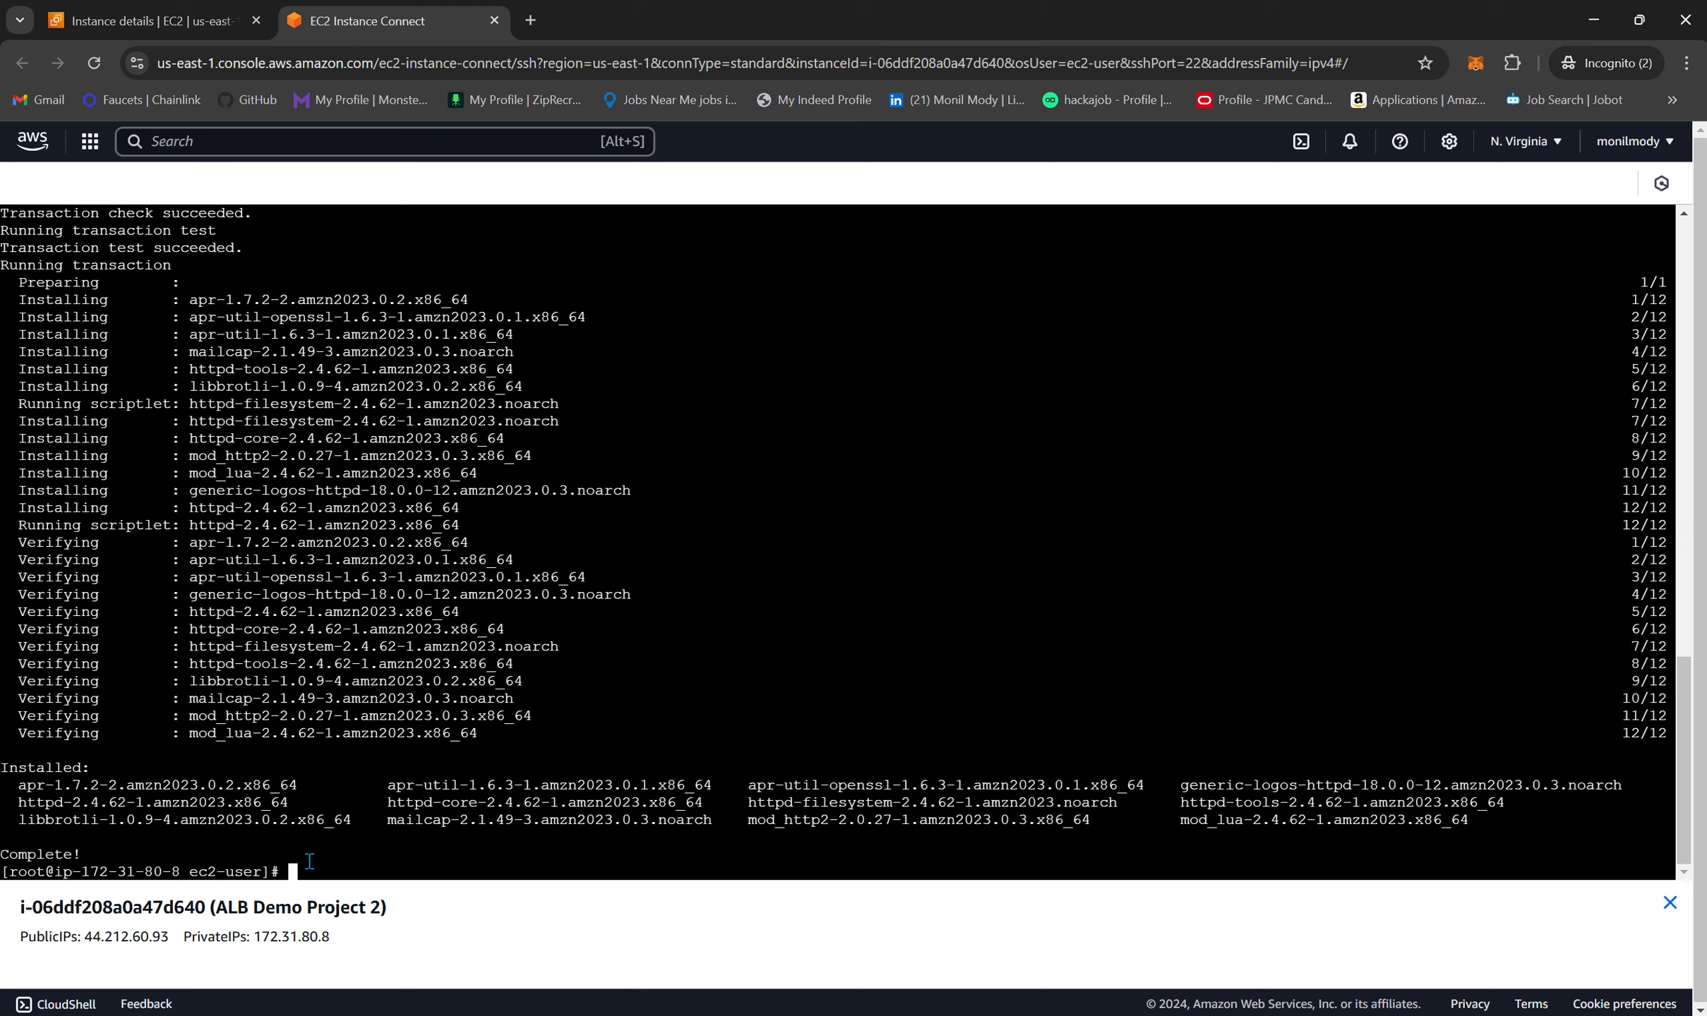
# - Start the Apache service on the second instance with systemctl start httpd
pyautogui.write('system')
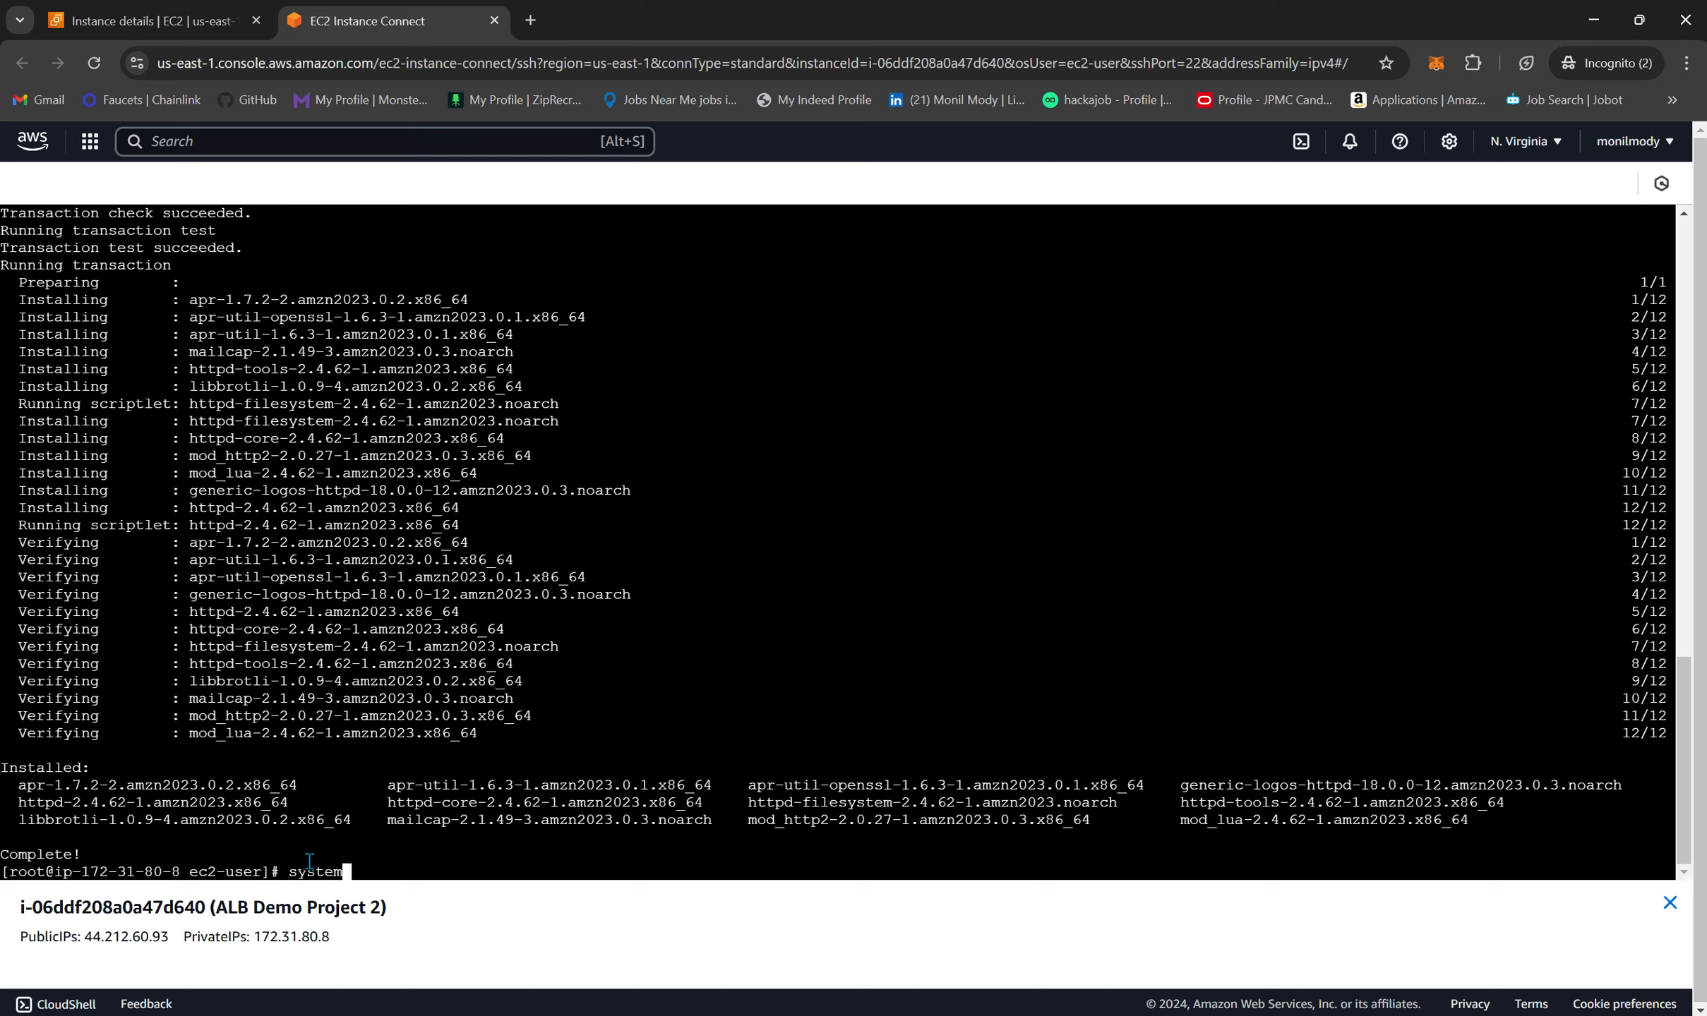
pyautogui.write('ctl start httpd')
pyautogui.press('Return')
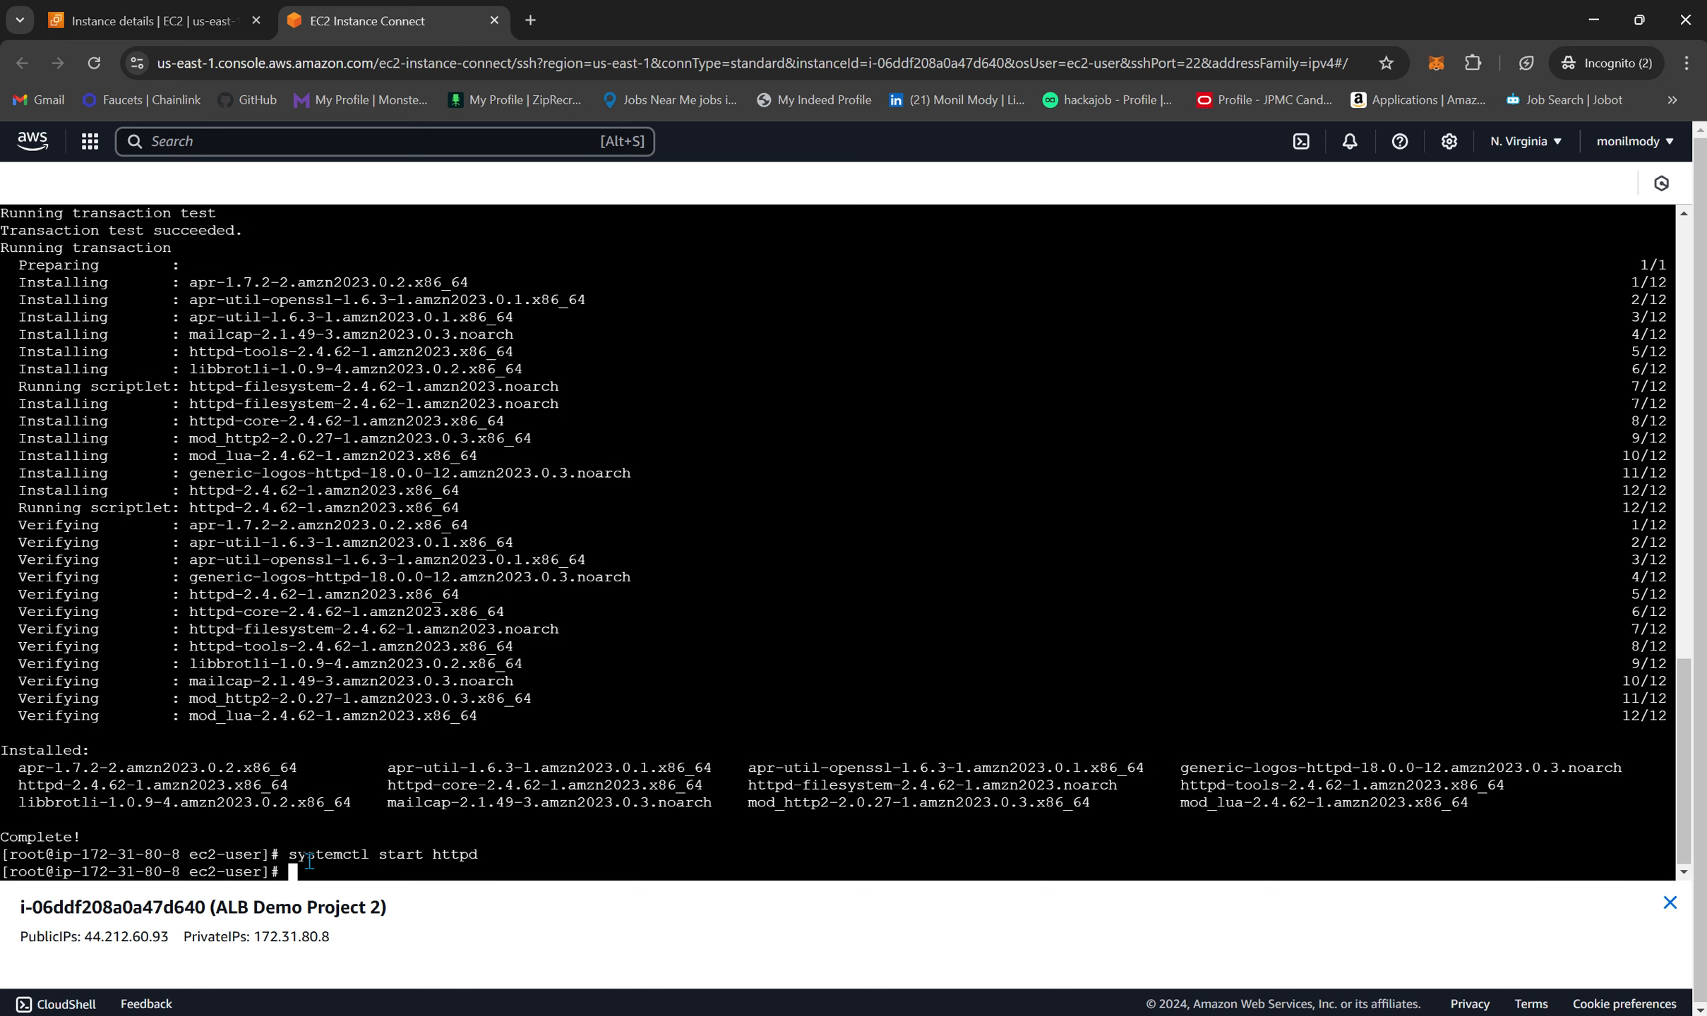
# - Enable the Apache service at boot on the second instance with systemctl enable httpd
pyautogui.press('Up')
pyautogui.press('Left')
pyautogui.press('Left')
pyautogui.press('Left')
pyautogui.press('Left')
pyautogui.press('Left')
pyautogui.press('Left')
pyautogui.press('BackSpace')
pyautogui.press('BackSpace')
pyautogui.press('BackSpace')
pyautogui.press('BackSpace')
pyautogui.press('BackSpace')
pyautogui.write('enable')
pyautogui.press('Return')
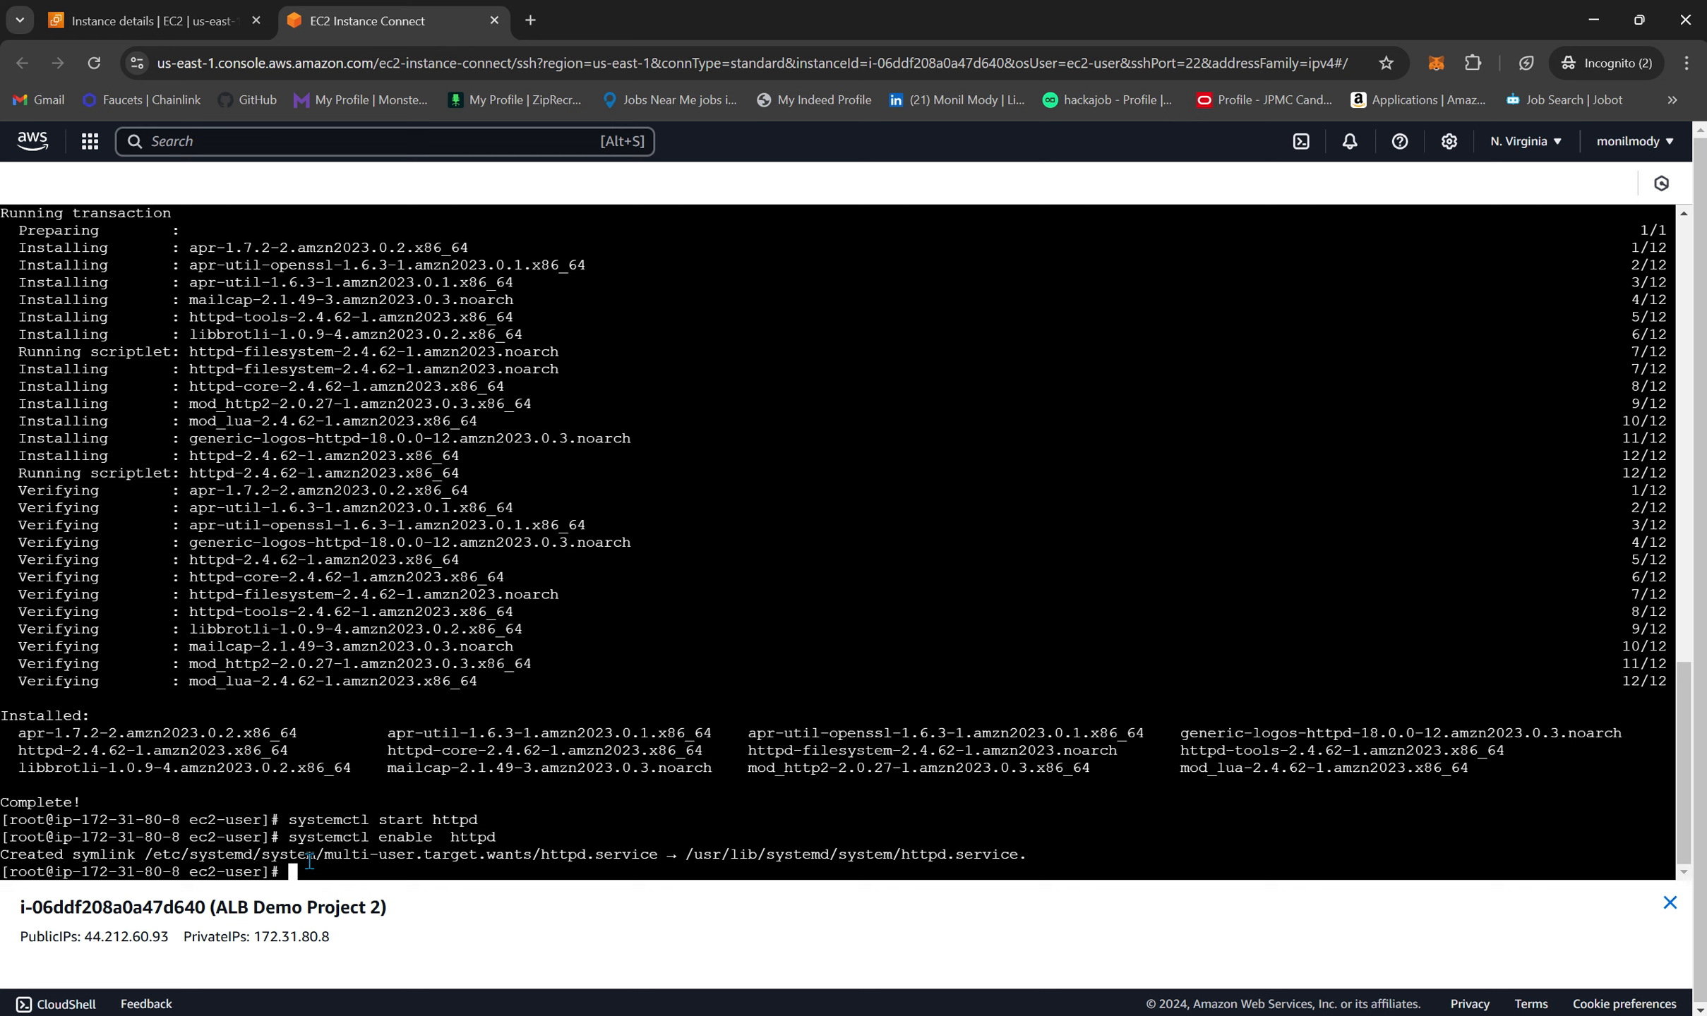
# - Change to /var/www/html on the second instance and open a new index.html in nano
pyautogui.write('cd /var/www/html')
pyautogui.press('Return')
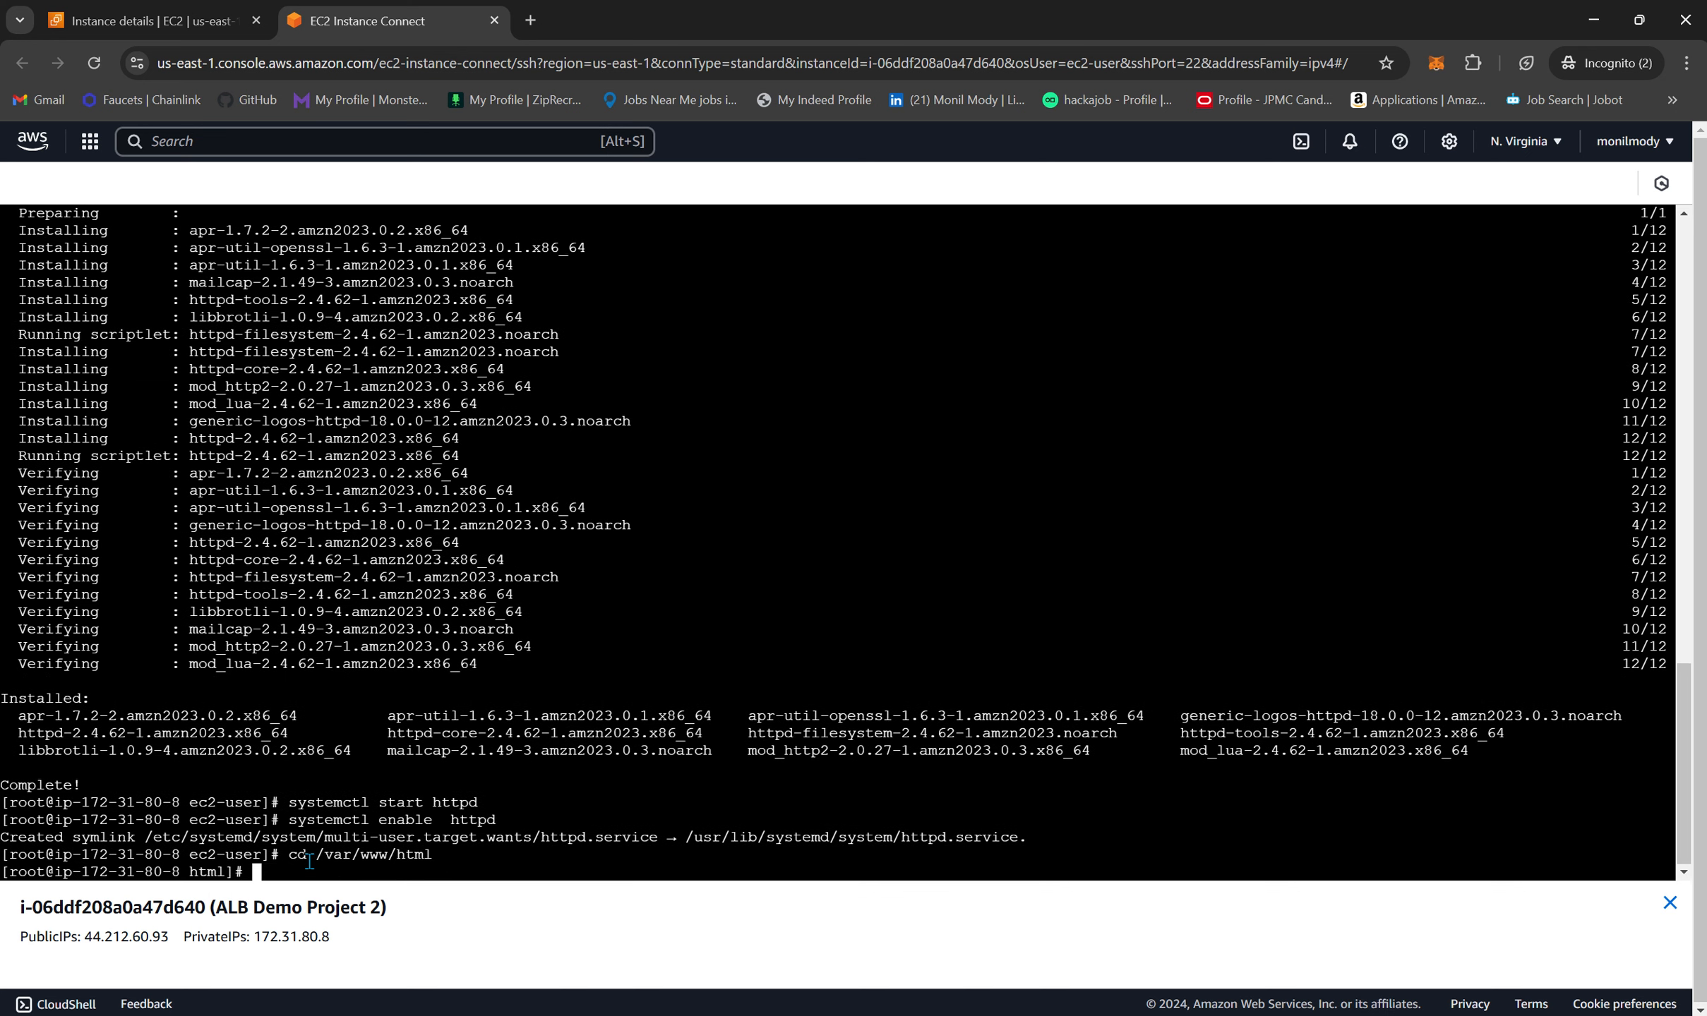
pyautogui.write('nano index.html')
pyautogui.press('Return')
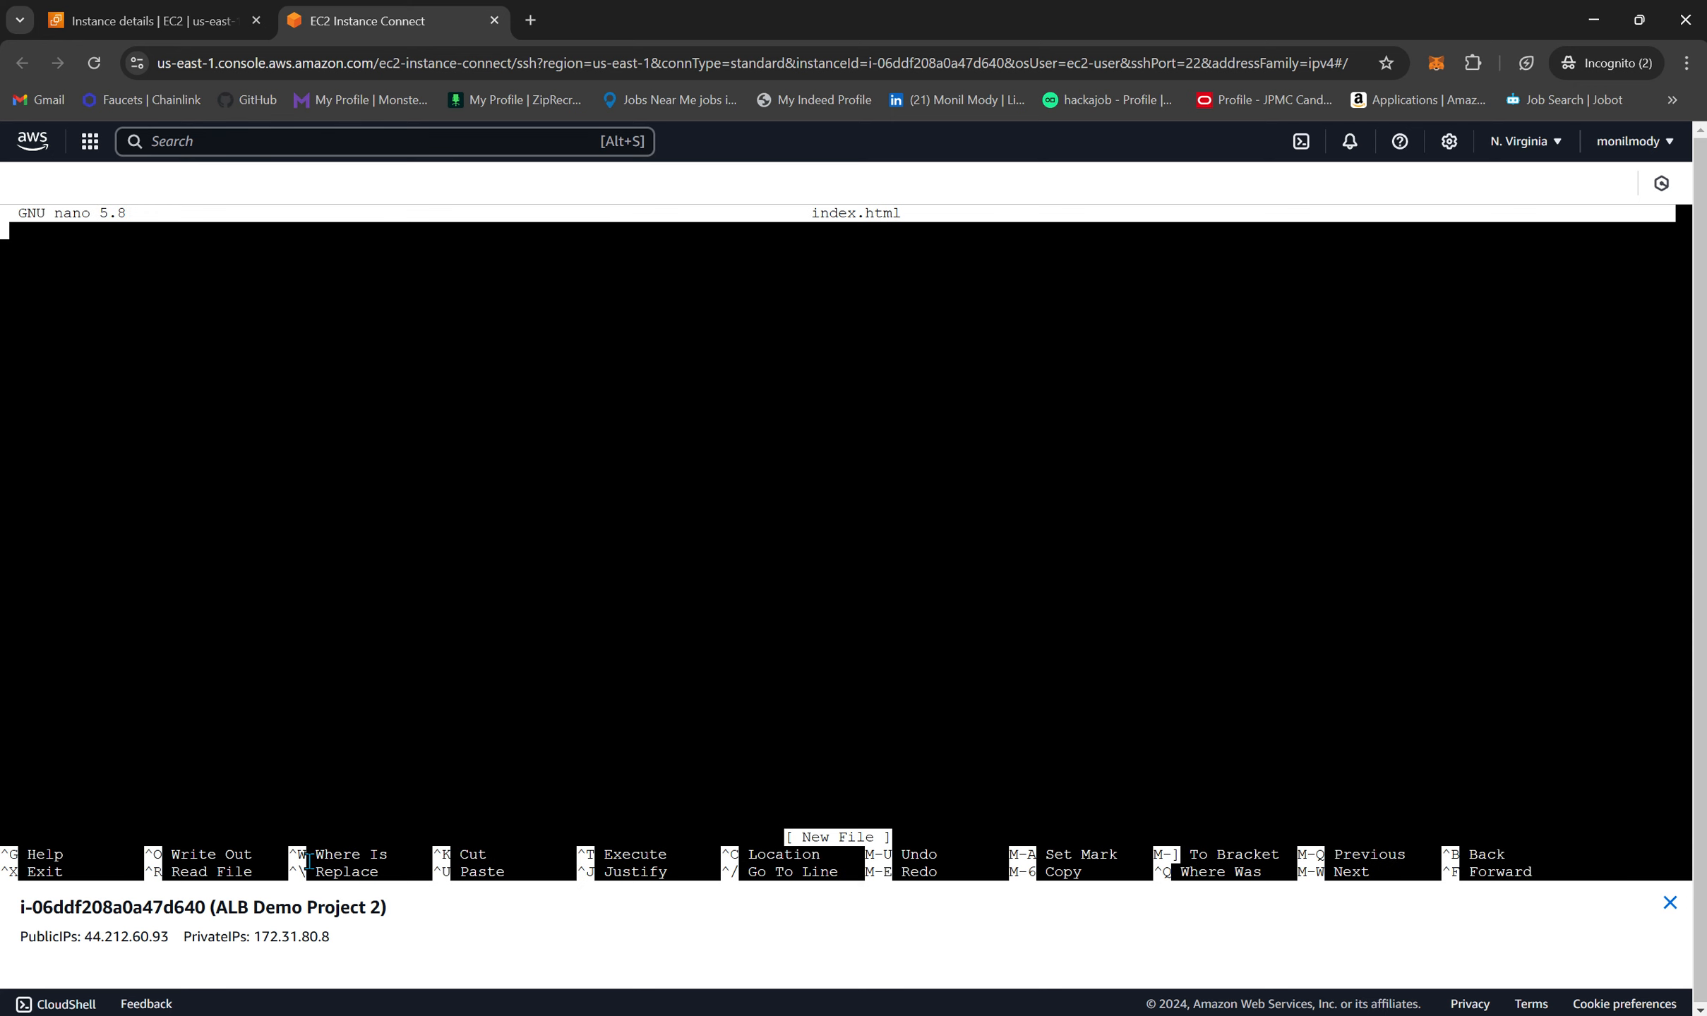
# - Enter opening and closing body tags in index.html on separate lines with an empty line between them
pyautogui.write('<body></body')
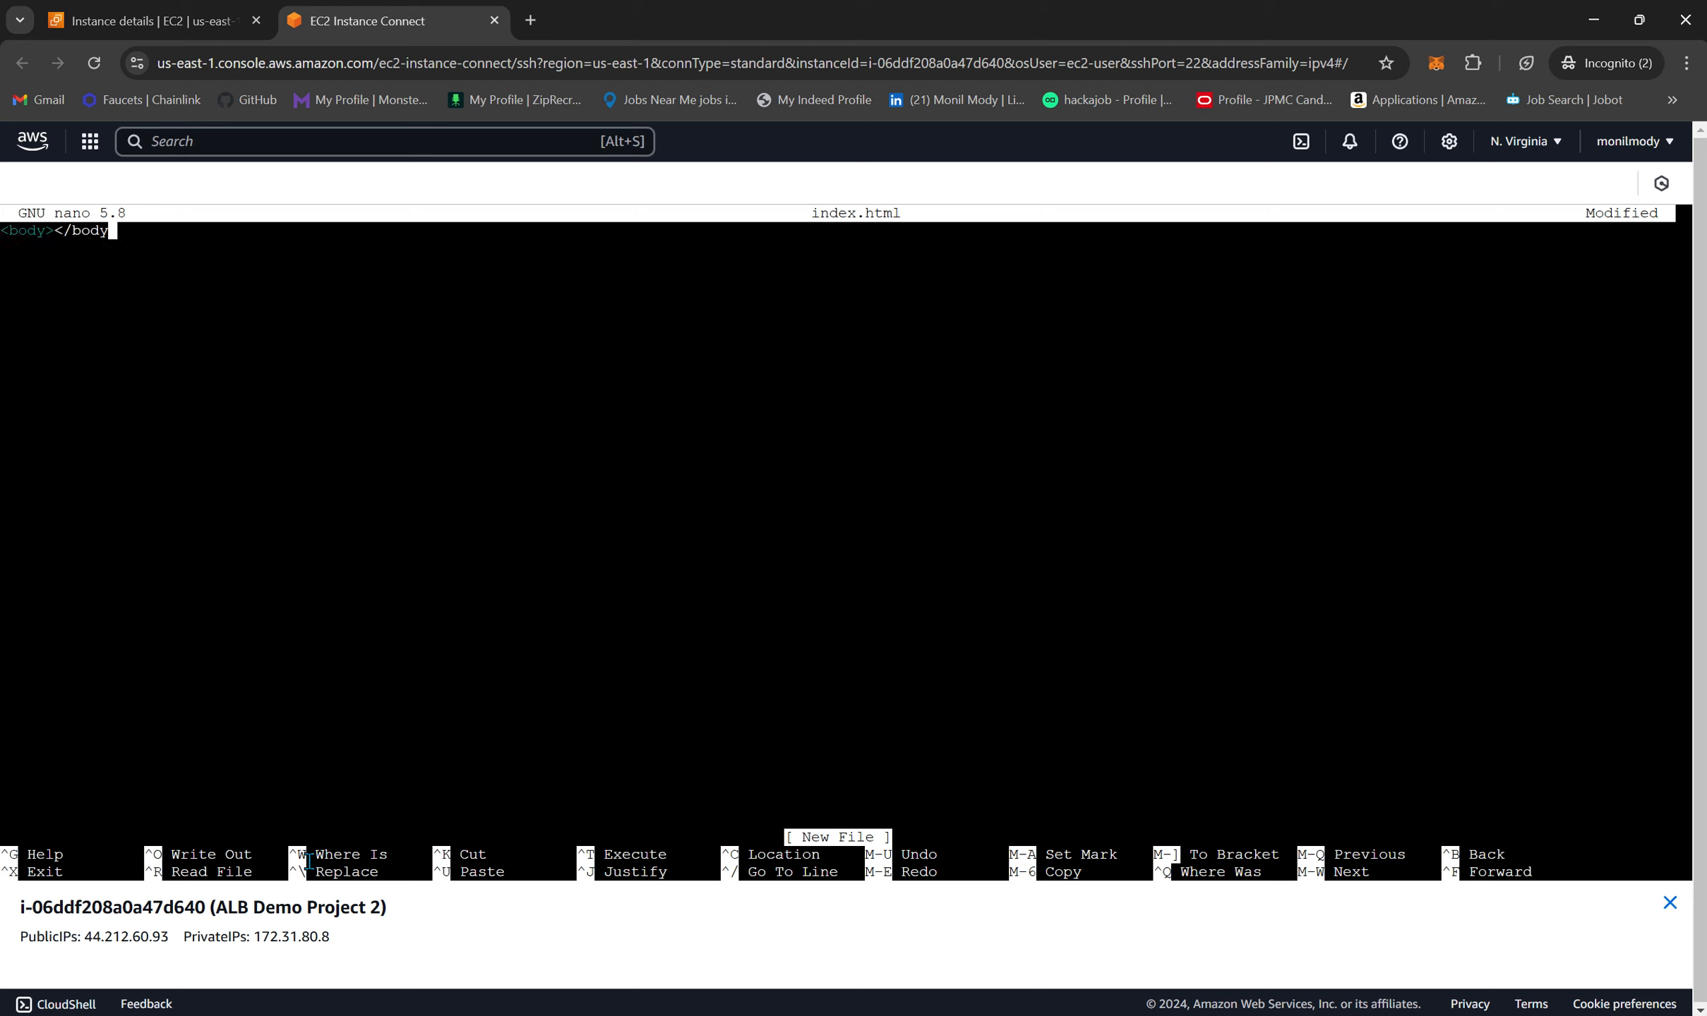
pyautogui.write('>')
pyautogui.press('Left')
pyautogui.press('Left')
pyautogui.press('Left')
pyautogui.press('Left')
pyautogui.press('Left')
pyautogui.press('Left')
pyautogui.press('Left')
pyautogui.write('\\')
pyautogui.press('Return')
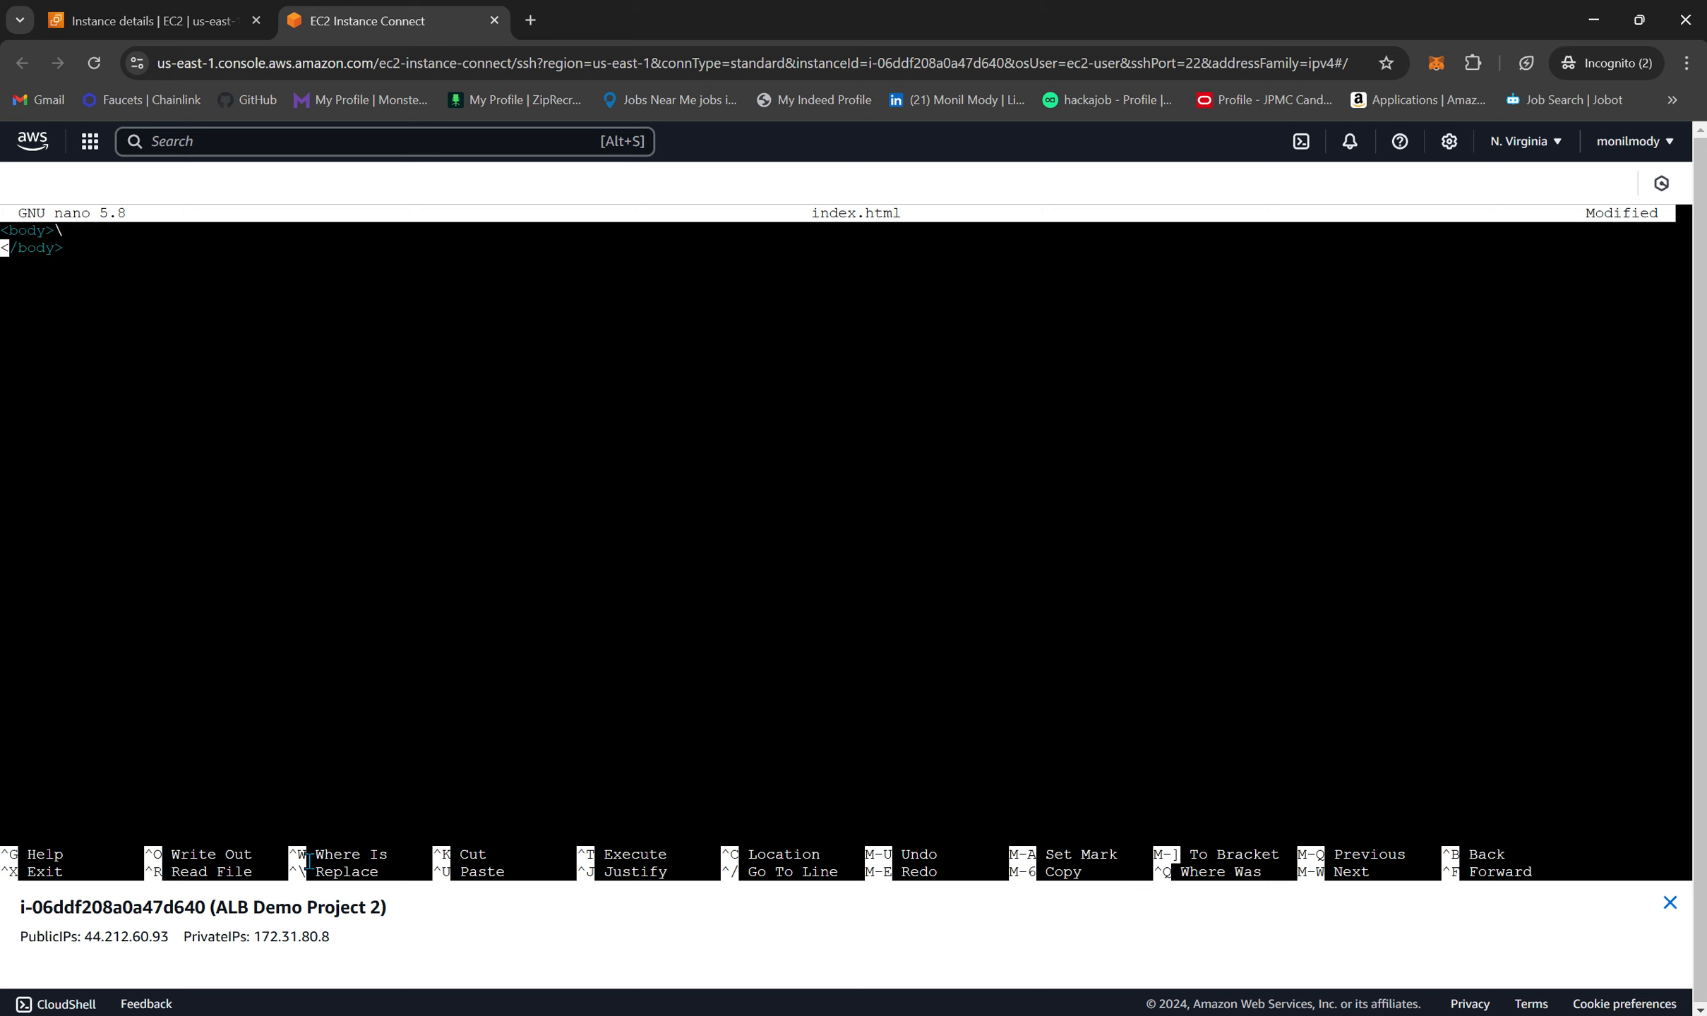
pyautogui.press('Left')
pyautogui.press('BackSpace')
pyautogui.press('Right')
pyautogui.press('Return')
pyautogui.press('Up')
# - Add an h1 heading between the body tags with the text "Instance Private IP:"
pyautogui.write('<h1>')
pyautogui.write('</h1>')
pyautogui.press('Left')
pyautogui.press('Left')
pyautogui.press('Left')
pyautogui.press('Left')
pyautogui.press('Left')
pyautogui.write('Instance ')
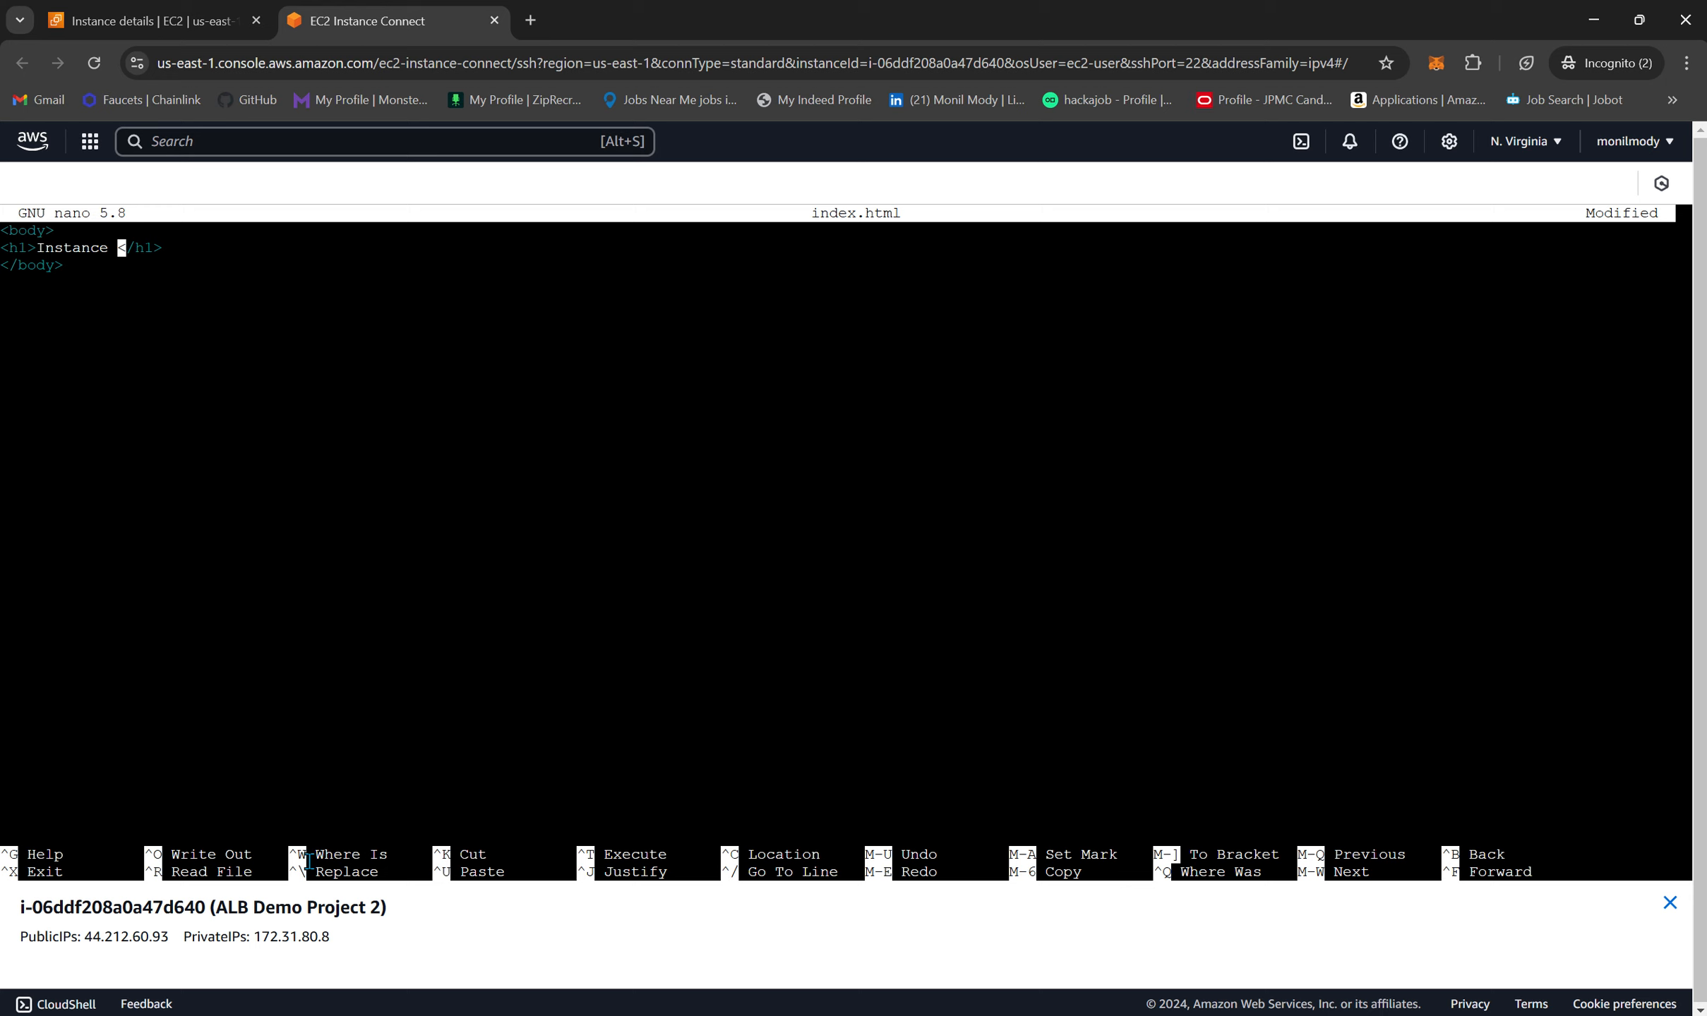
pyautogui.write('Private IP:')
# - Copy the private IP 172.31.80.8 into the heading after "Instance Private IP:", then save index.html and exit nano
pyautogui.doubleClick(294, 936)
pyautogui.hotkey('ctrl', 'c')
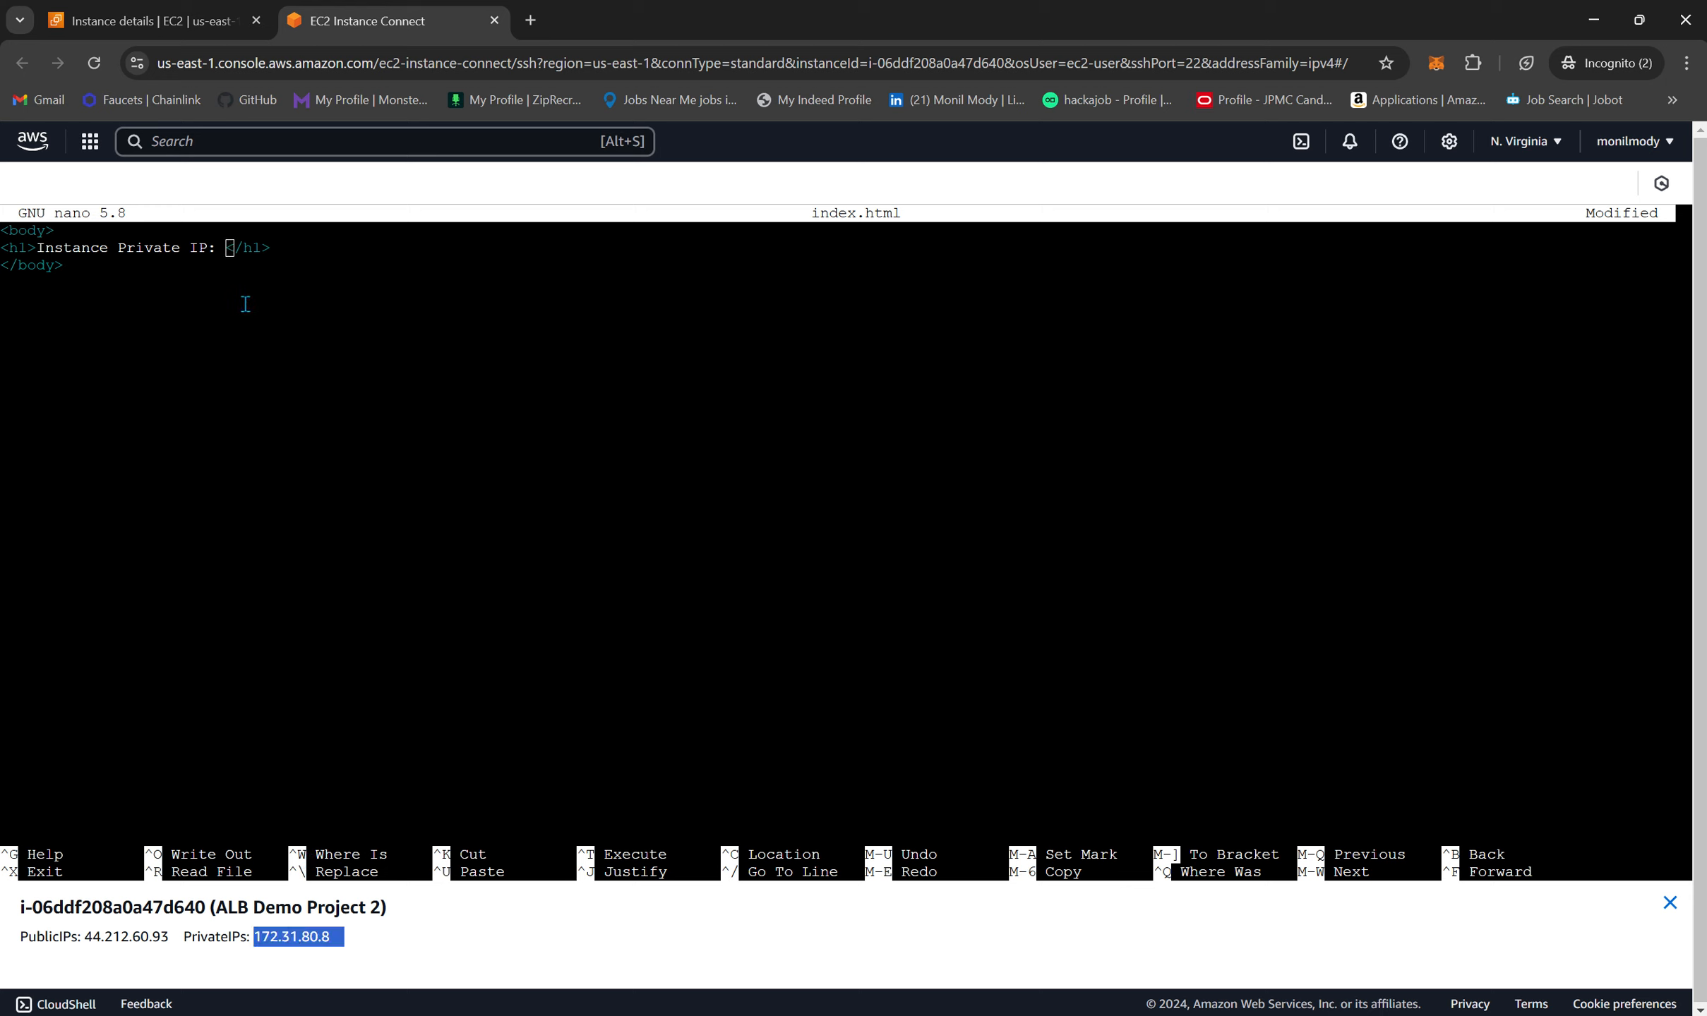
pyautogui.click(217, 249)
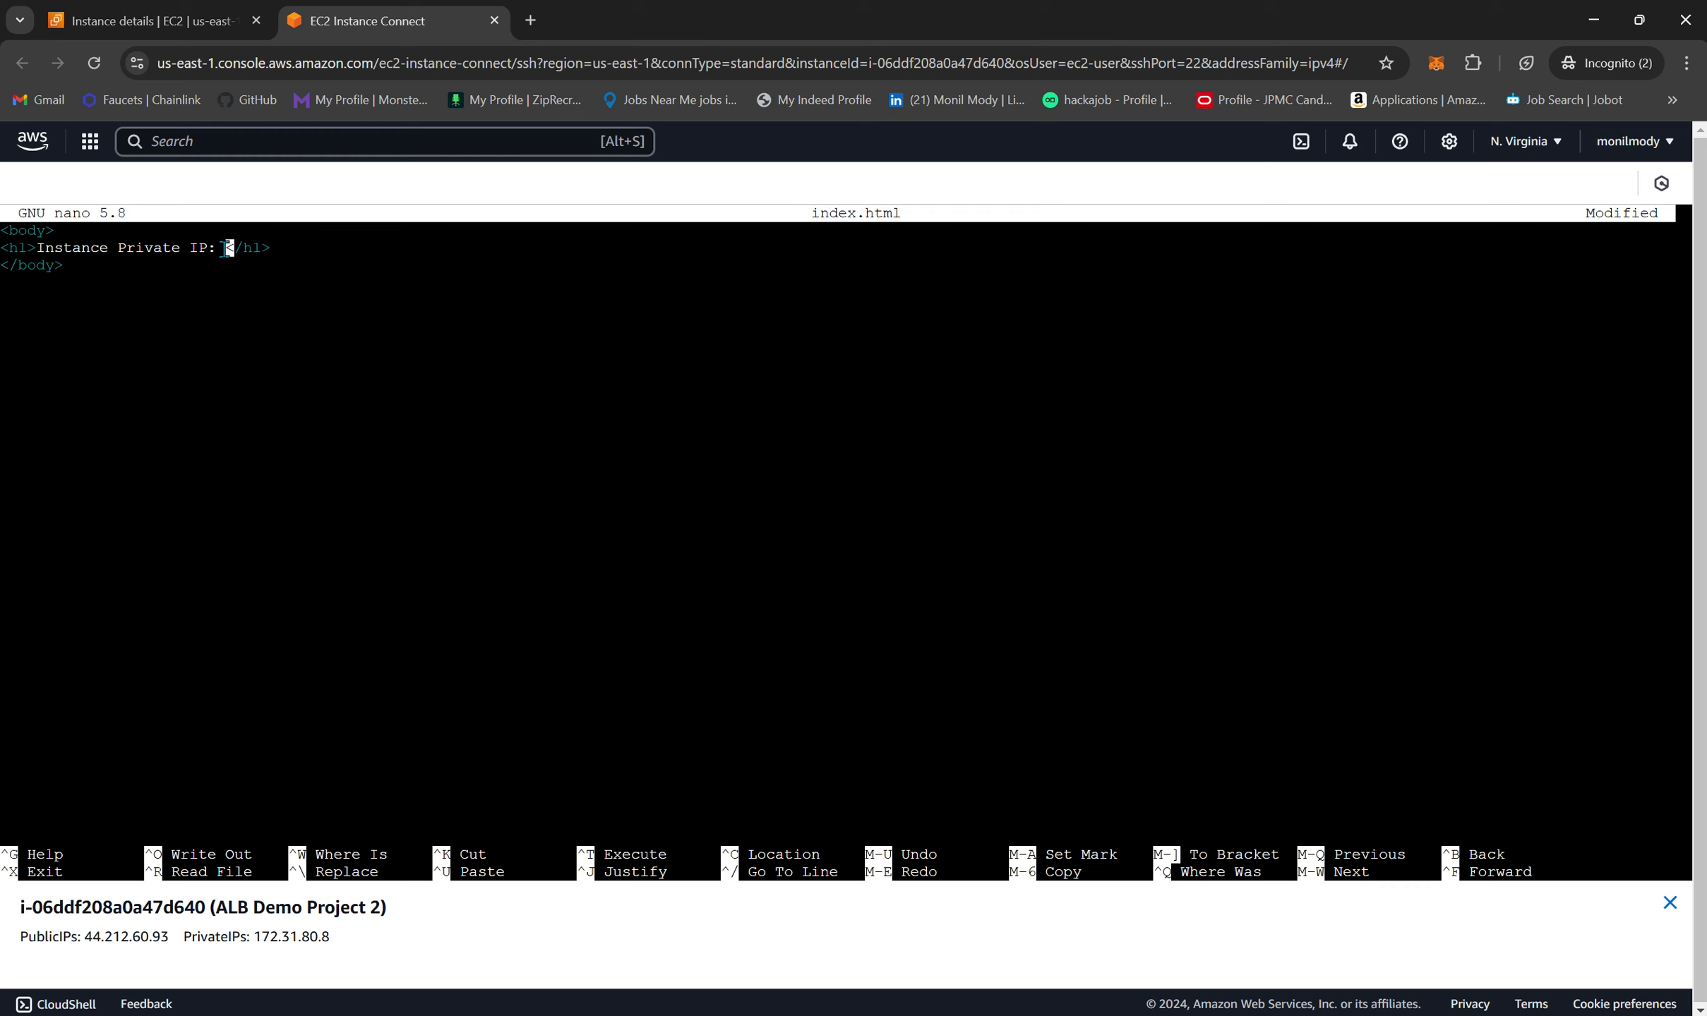
pyautogui.rightClick(223, 251)
pyautogui.click(319, 446)
pyautogui.press('BackSpace')
pyautogui.press('BackSpace')
pyautogui.press('BackSpace')
pyautogui.press('BackSpace')
pyautogui.hotkey('ctrl', 'o')
pyautogui.press('Return')
pyautogui.hotkey('ctrl', 'x')
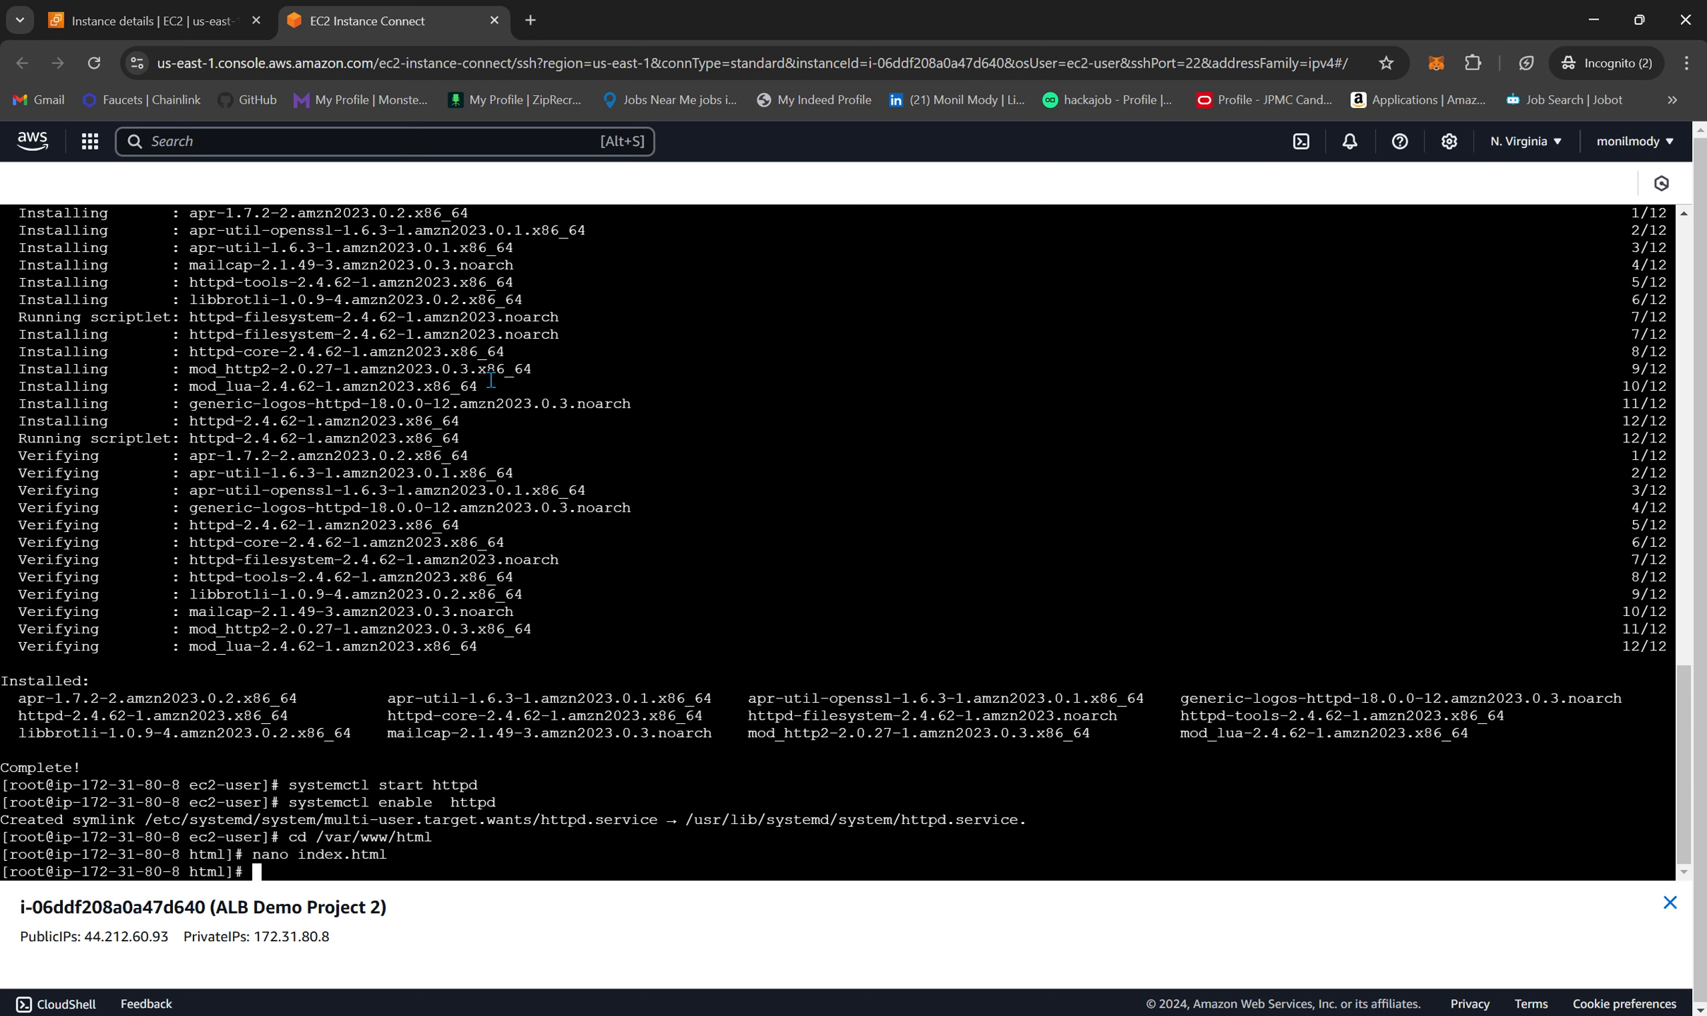
# - List the files in the html directory and display the contents of index.html with cat
pyautogui.write('ls')
pyautogui.press('Return')
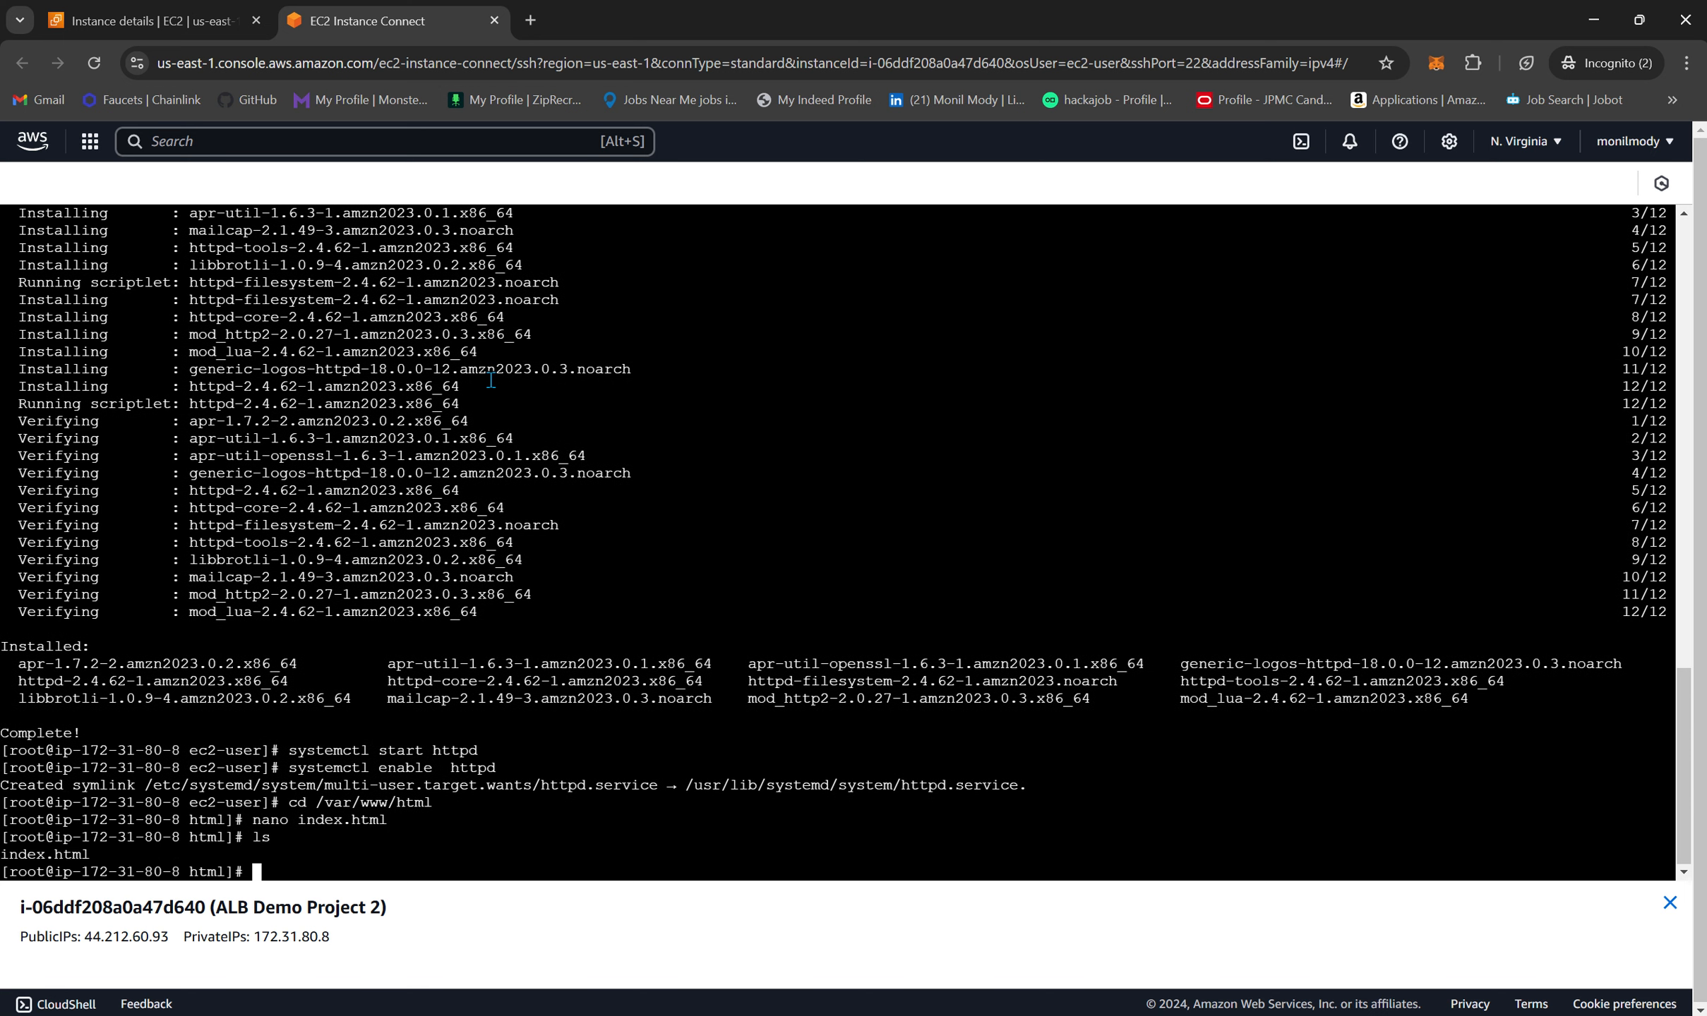
pyautogui.write('cat index.html')
pyautogui.press('Return')
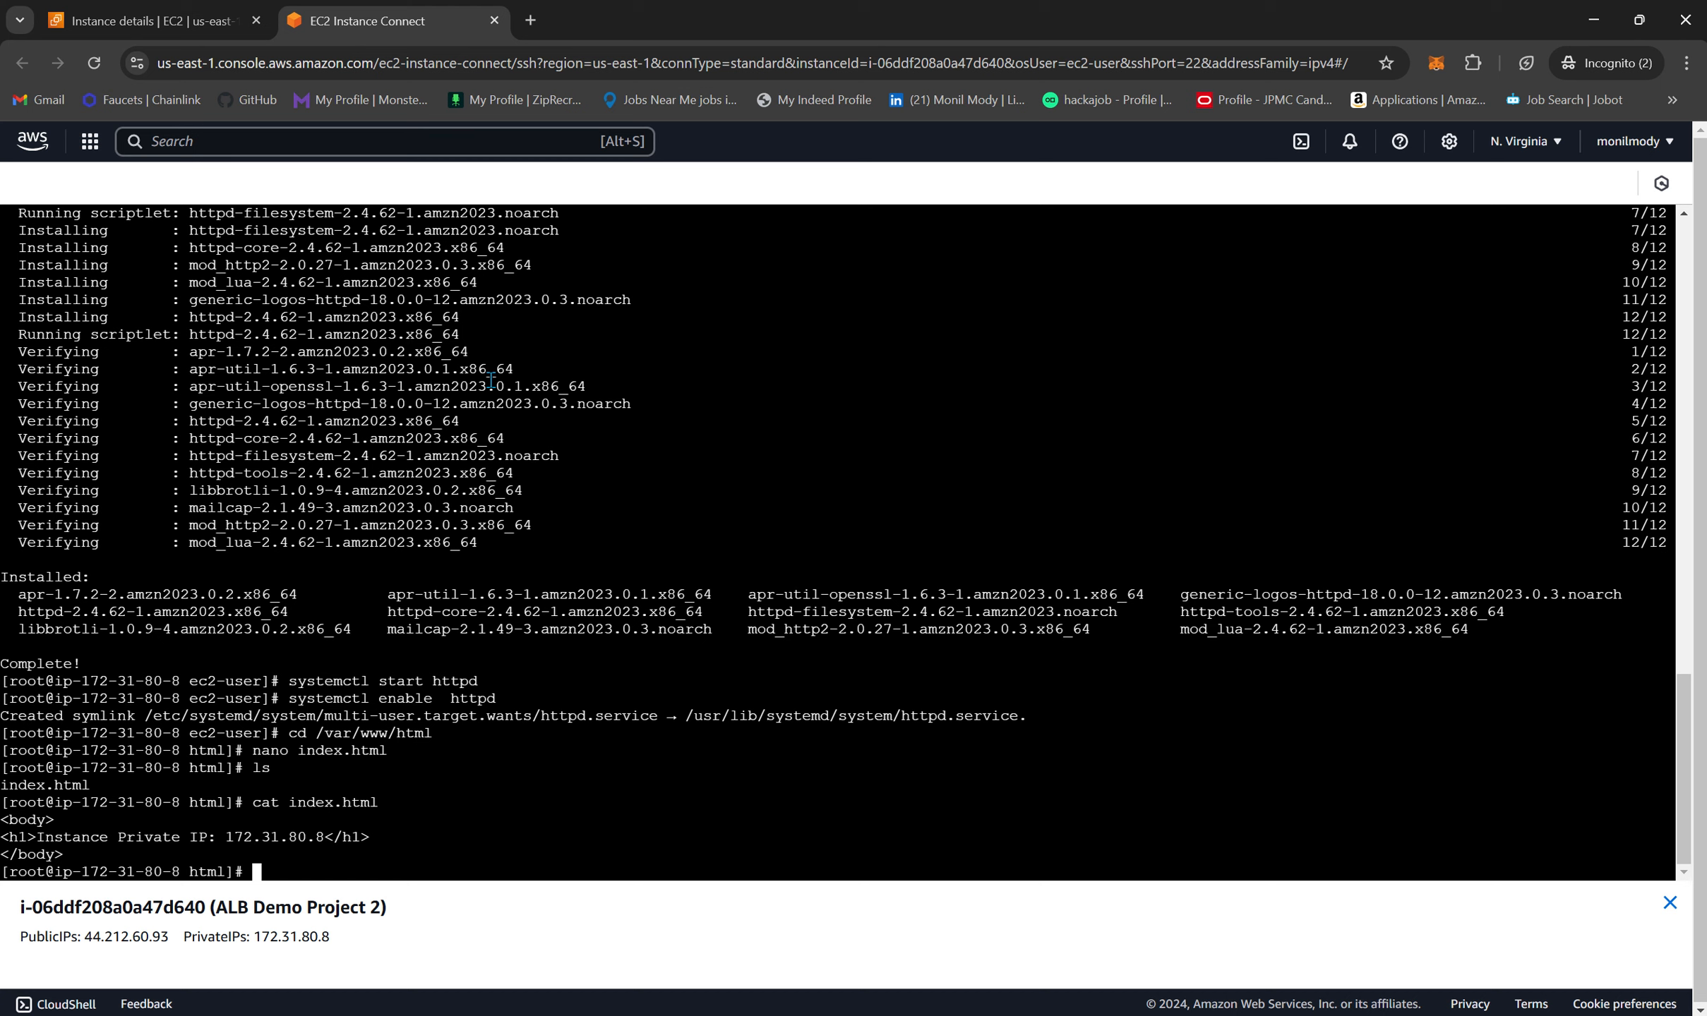
# - Request the page locally with curl http:/localhost/ and load the instance's public IP 44.212.60.93 in a new browser tab
pyautogui.write('curl http:/localhost/')
pyautogui.press('Return')
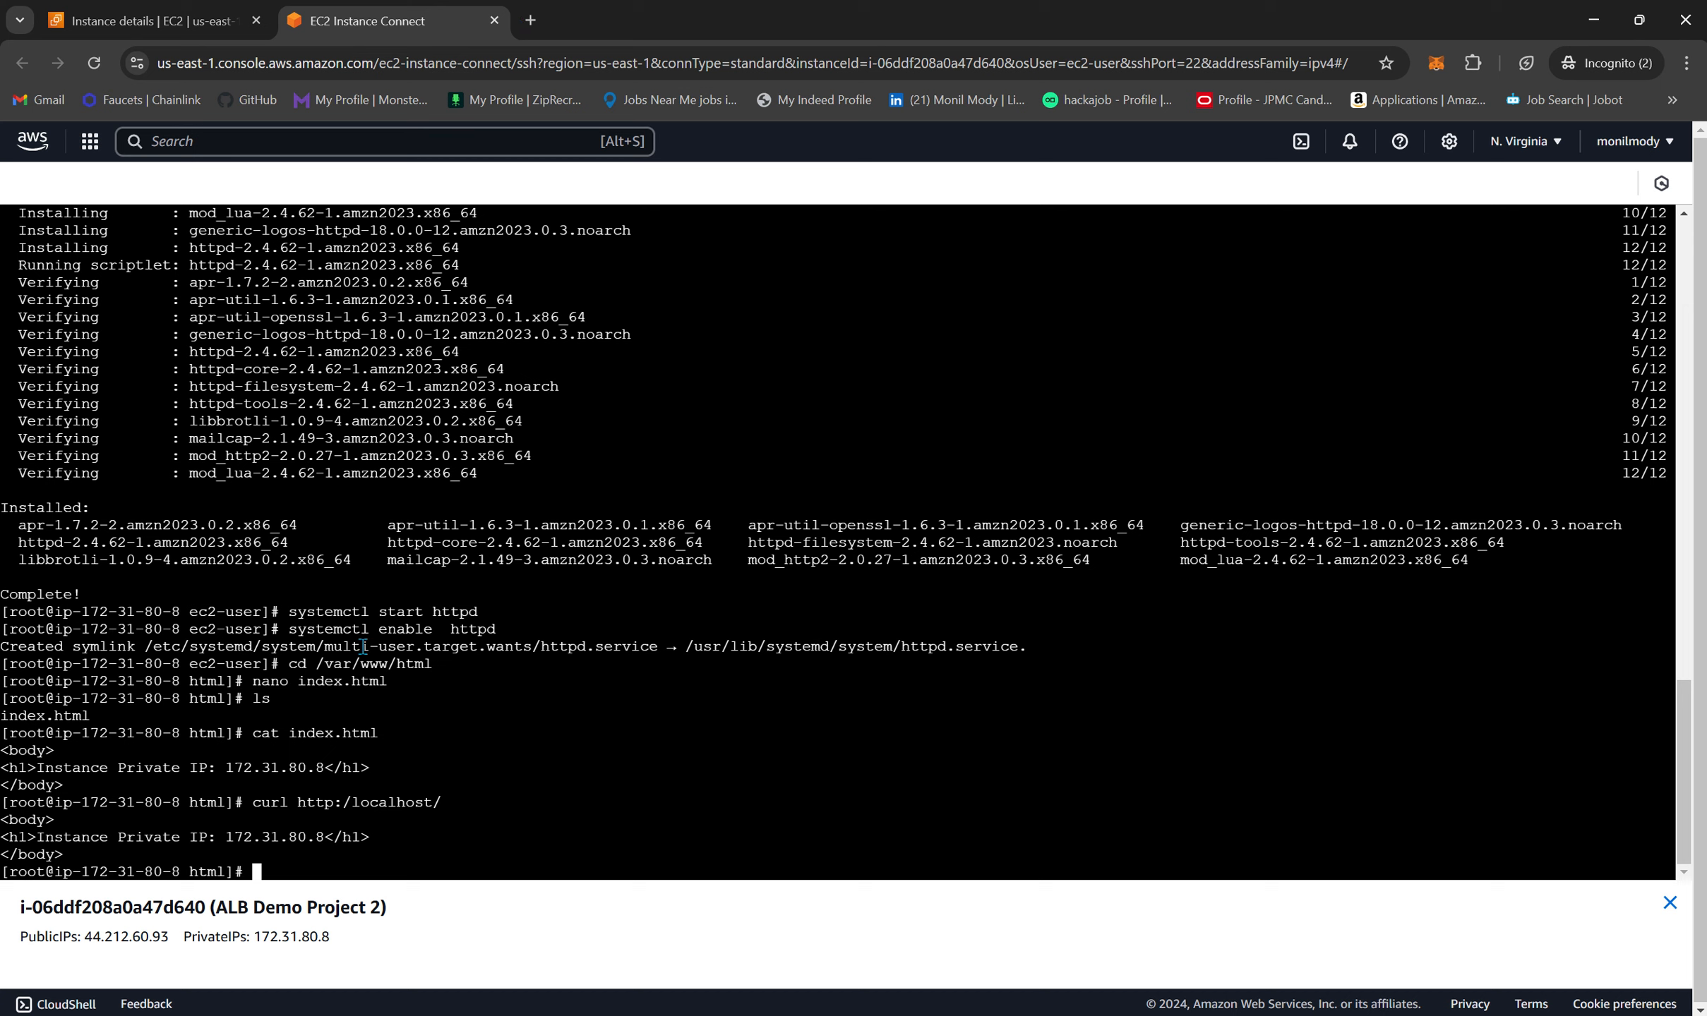
pyautogui.moveTo(90, 938); pyautogui.dragTo(169, 936)
pyautogui.click(86, 936)
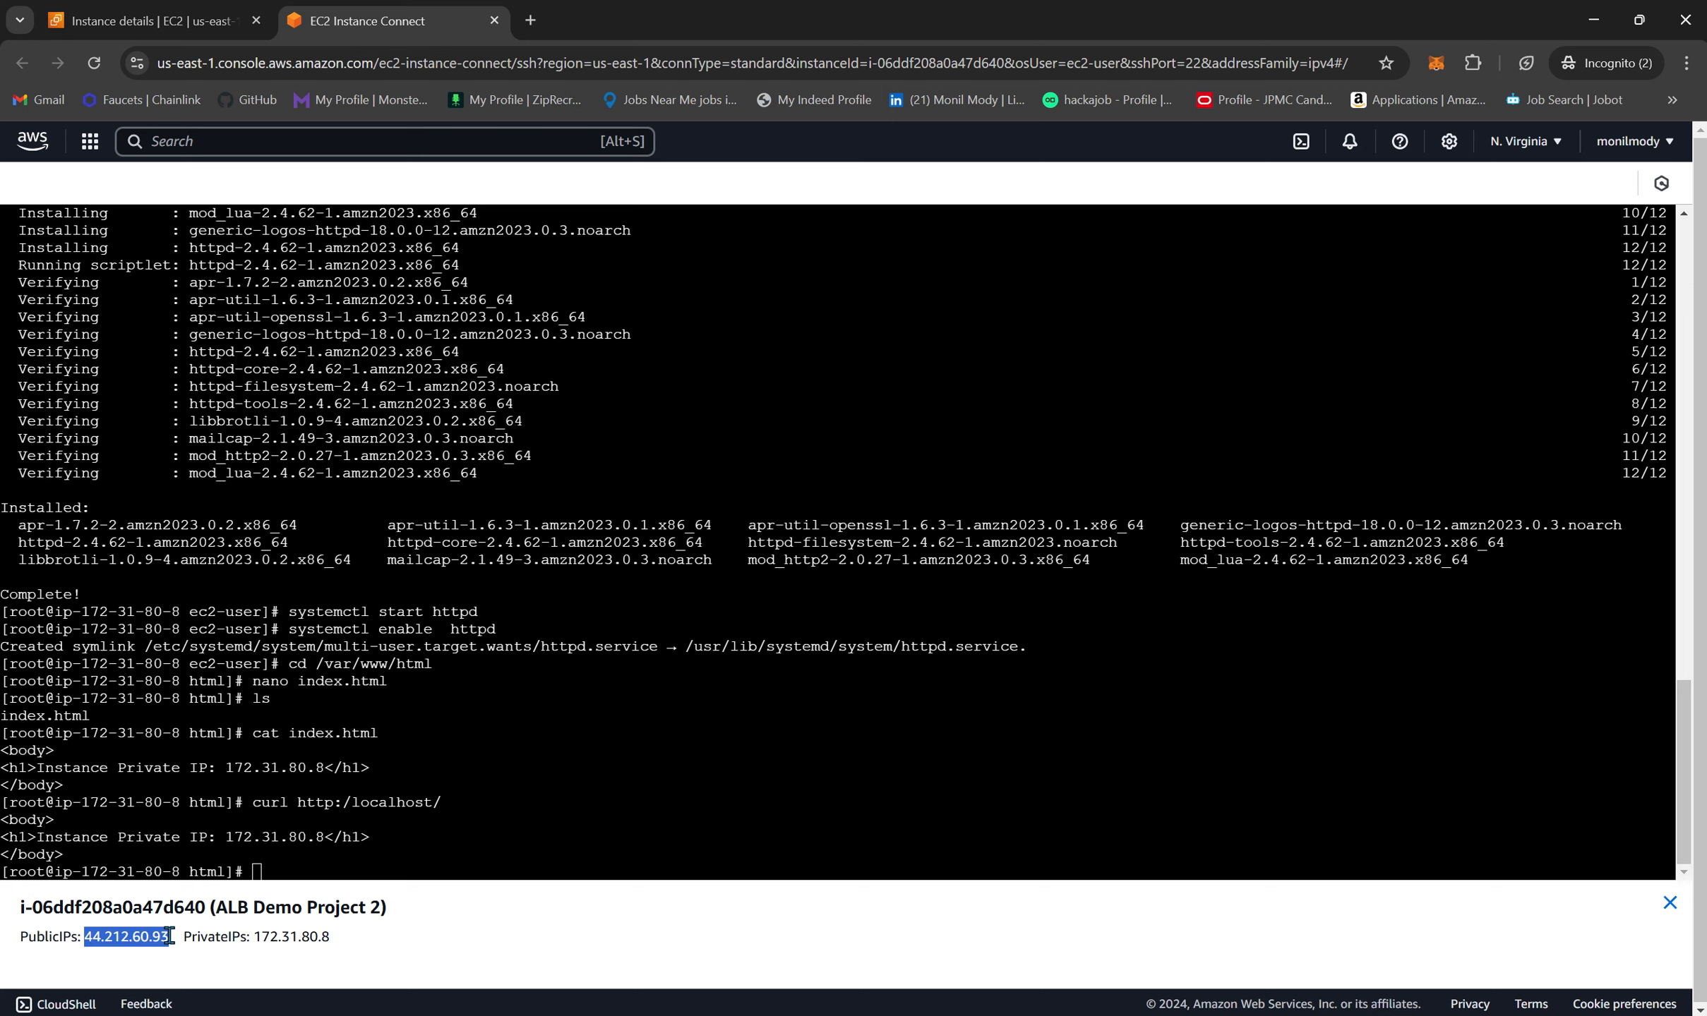
pyautogui.click(530, 19)
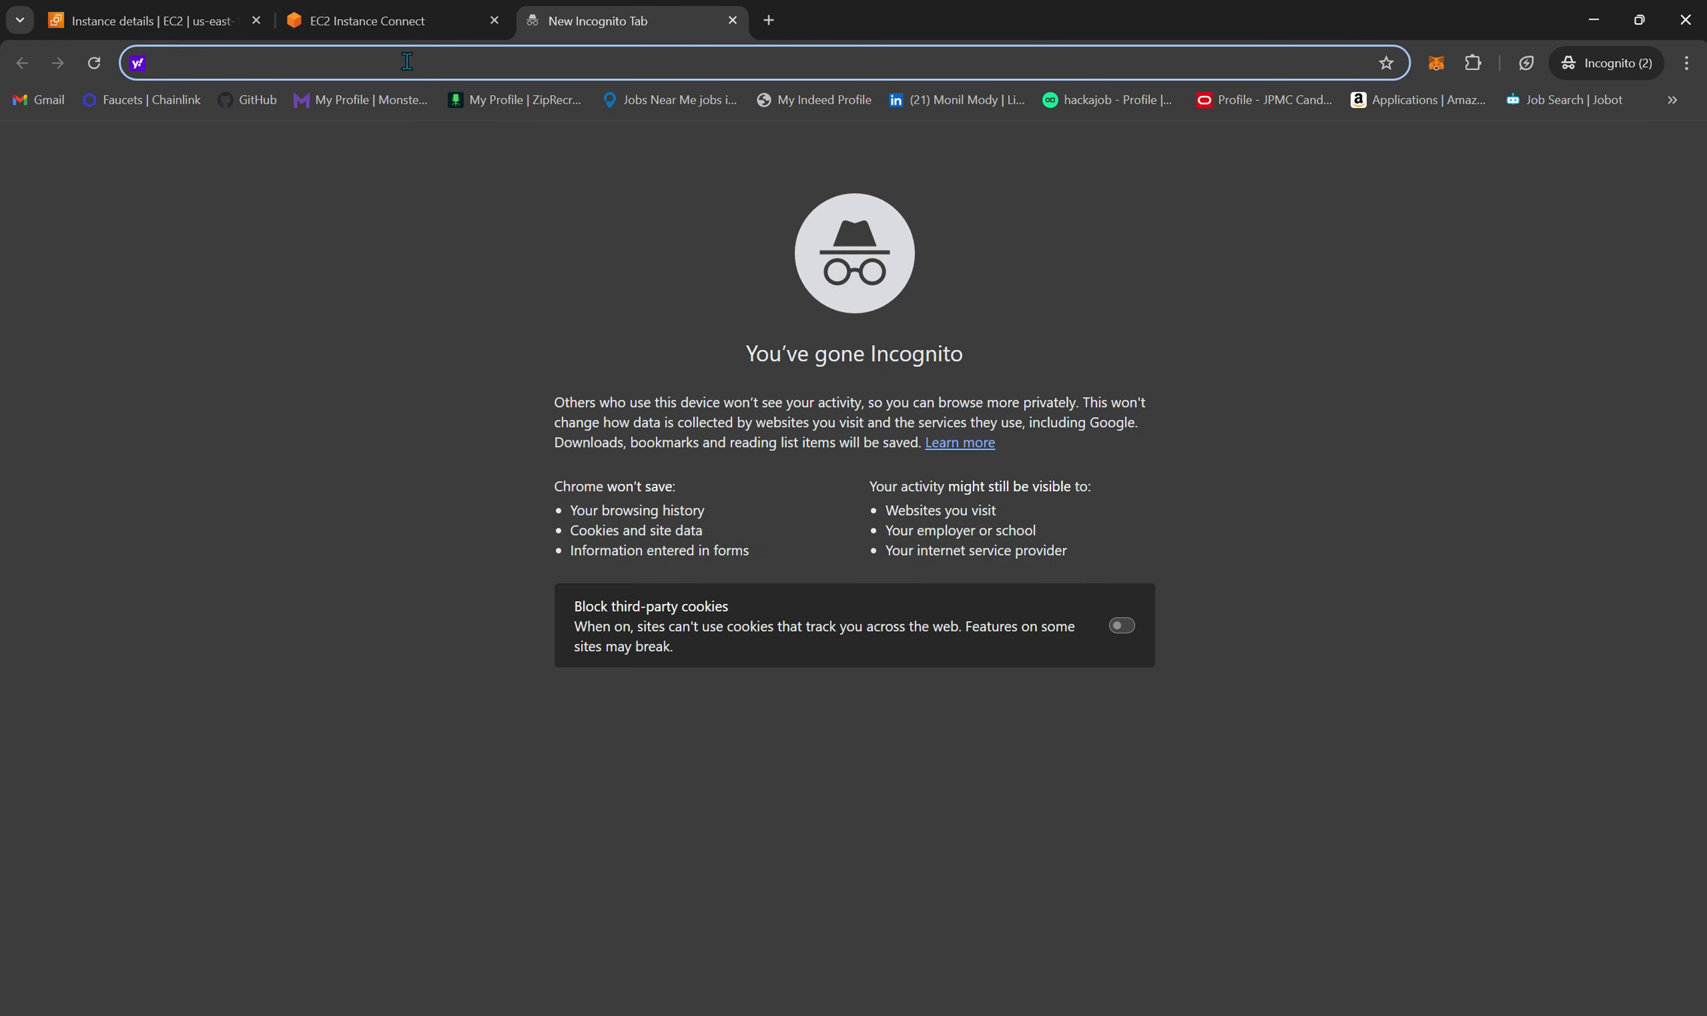
pyautogui.hotkey('ctrl', 'v')
pyautogui.press('Return')
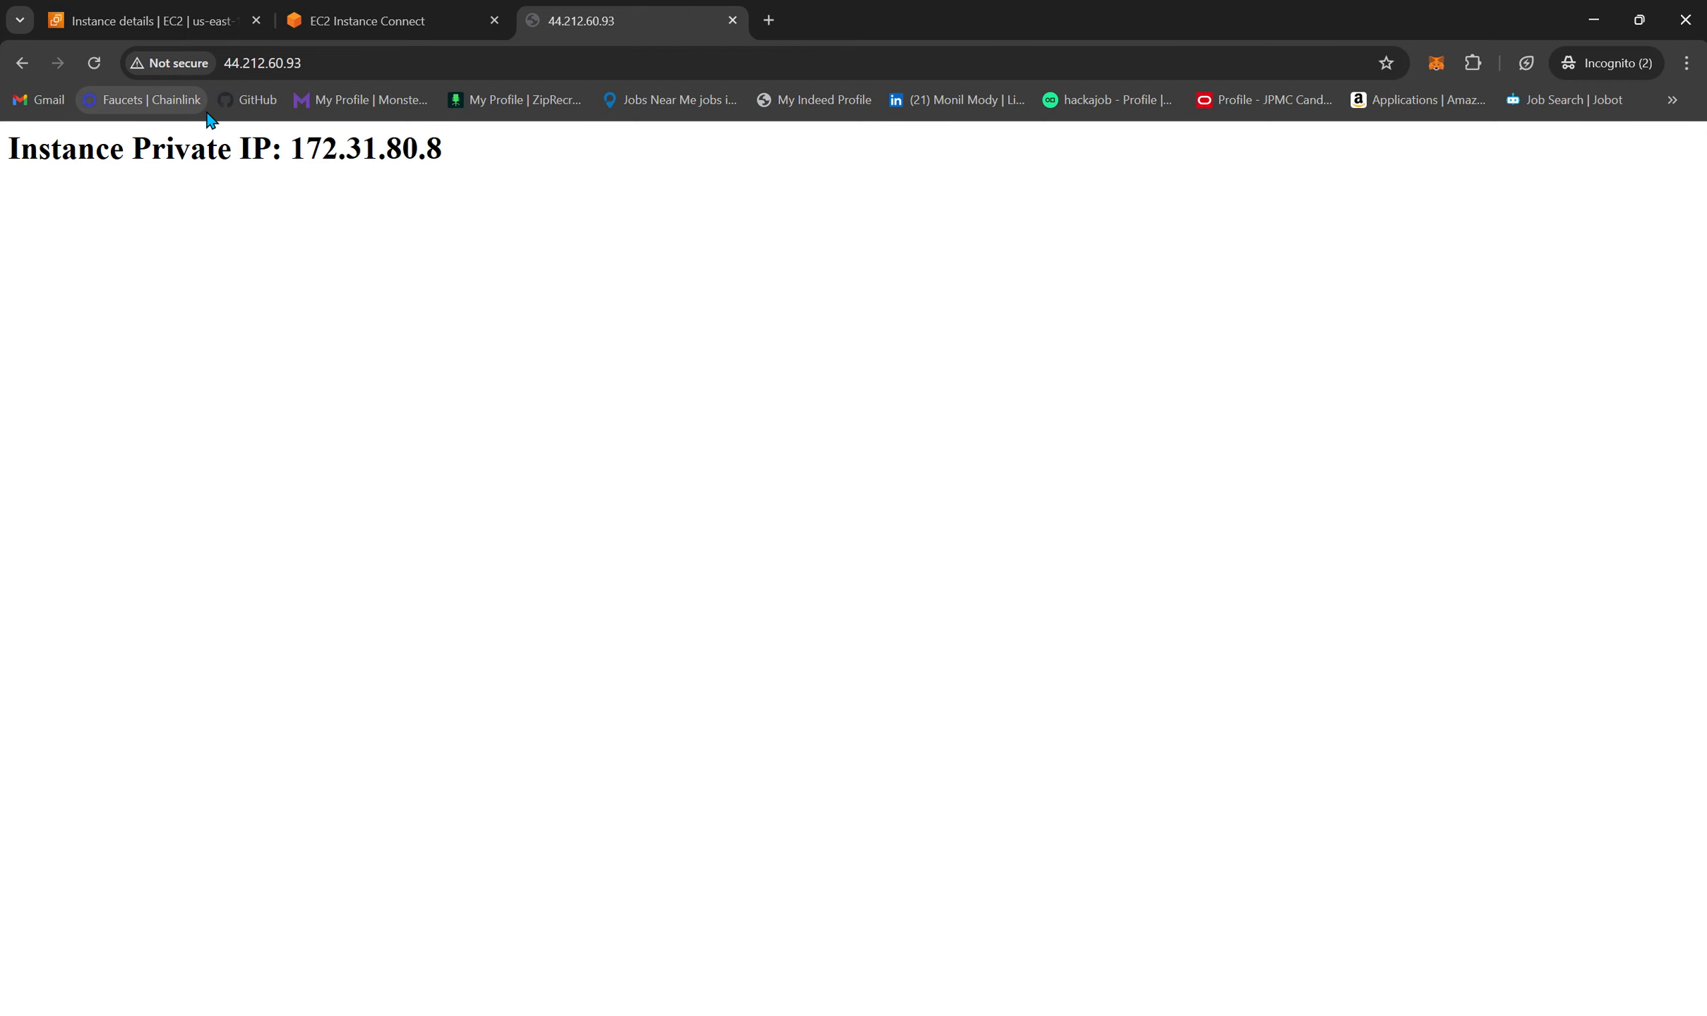
# - Close the EC2 Instance Connect session and open the ALB Demo Project 1 details from the instances list filtered to Running
pyautogui.click(128, 20)
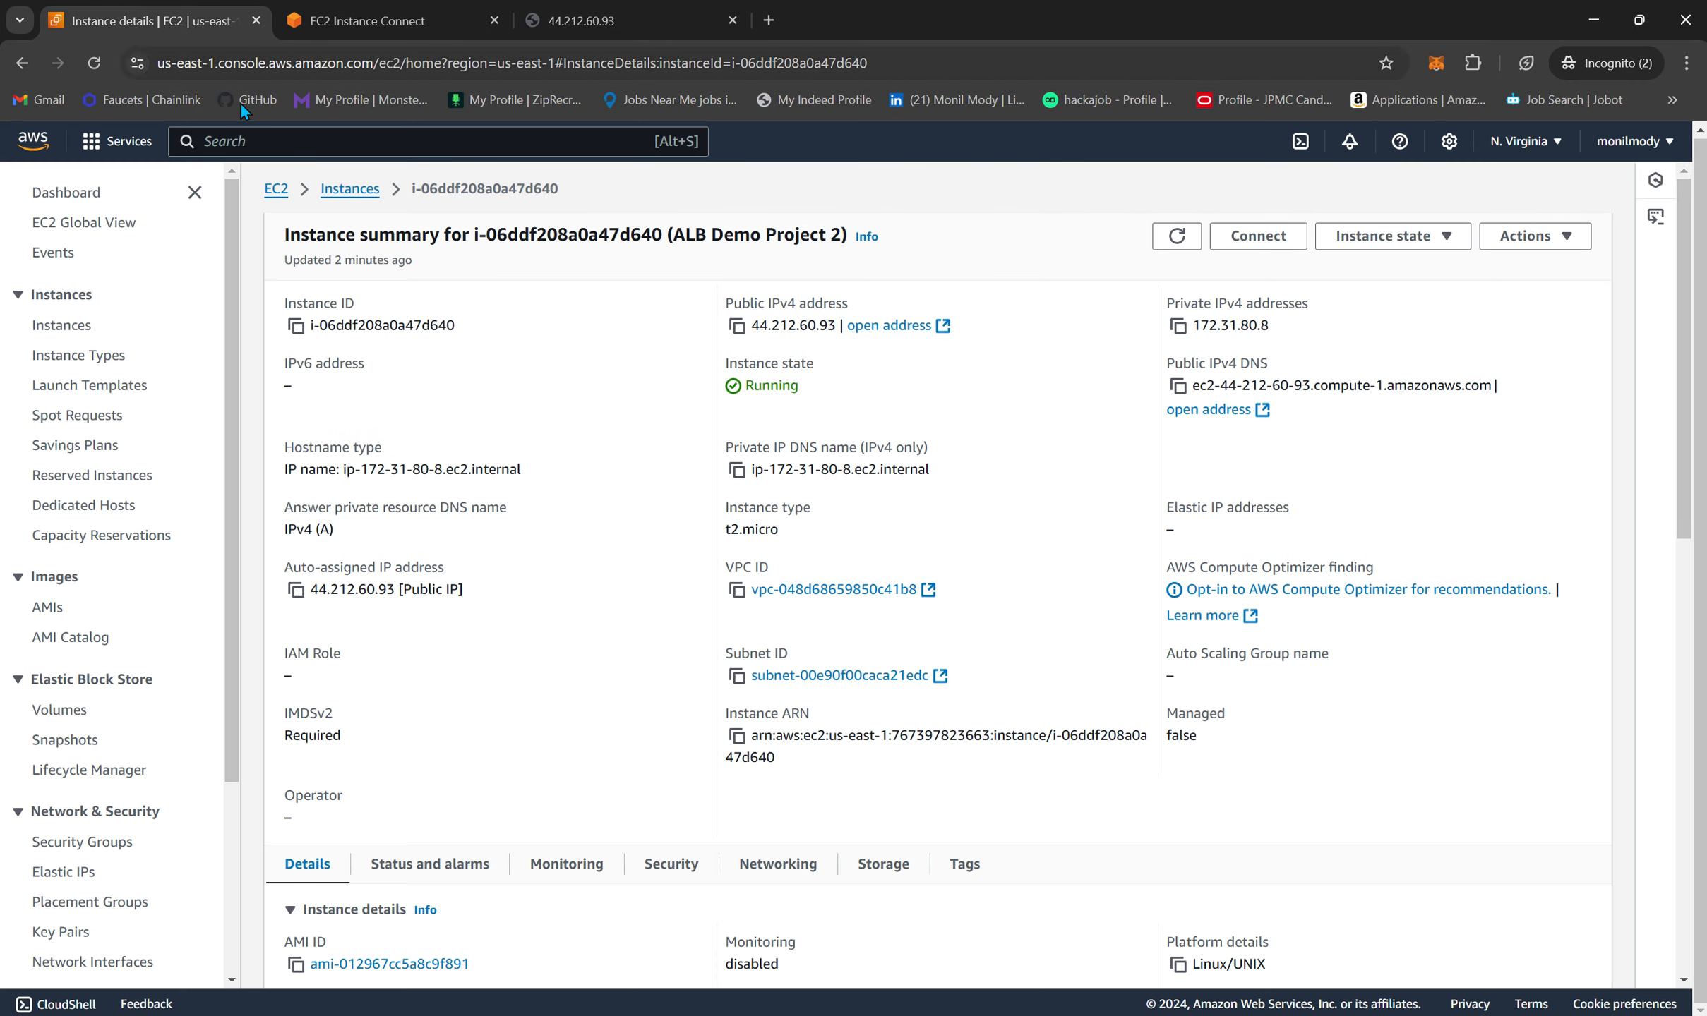
pyautogui.click(494, 19)
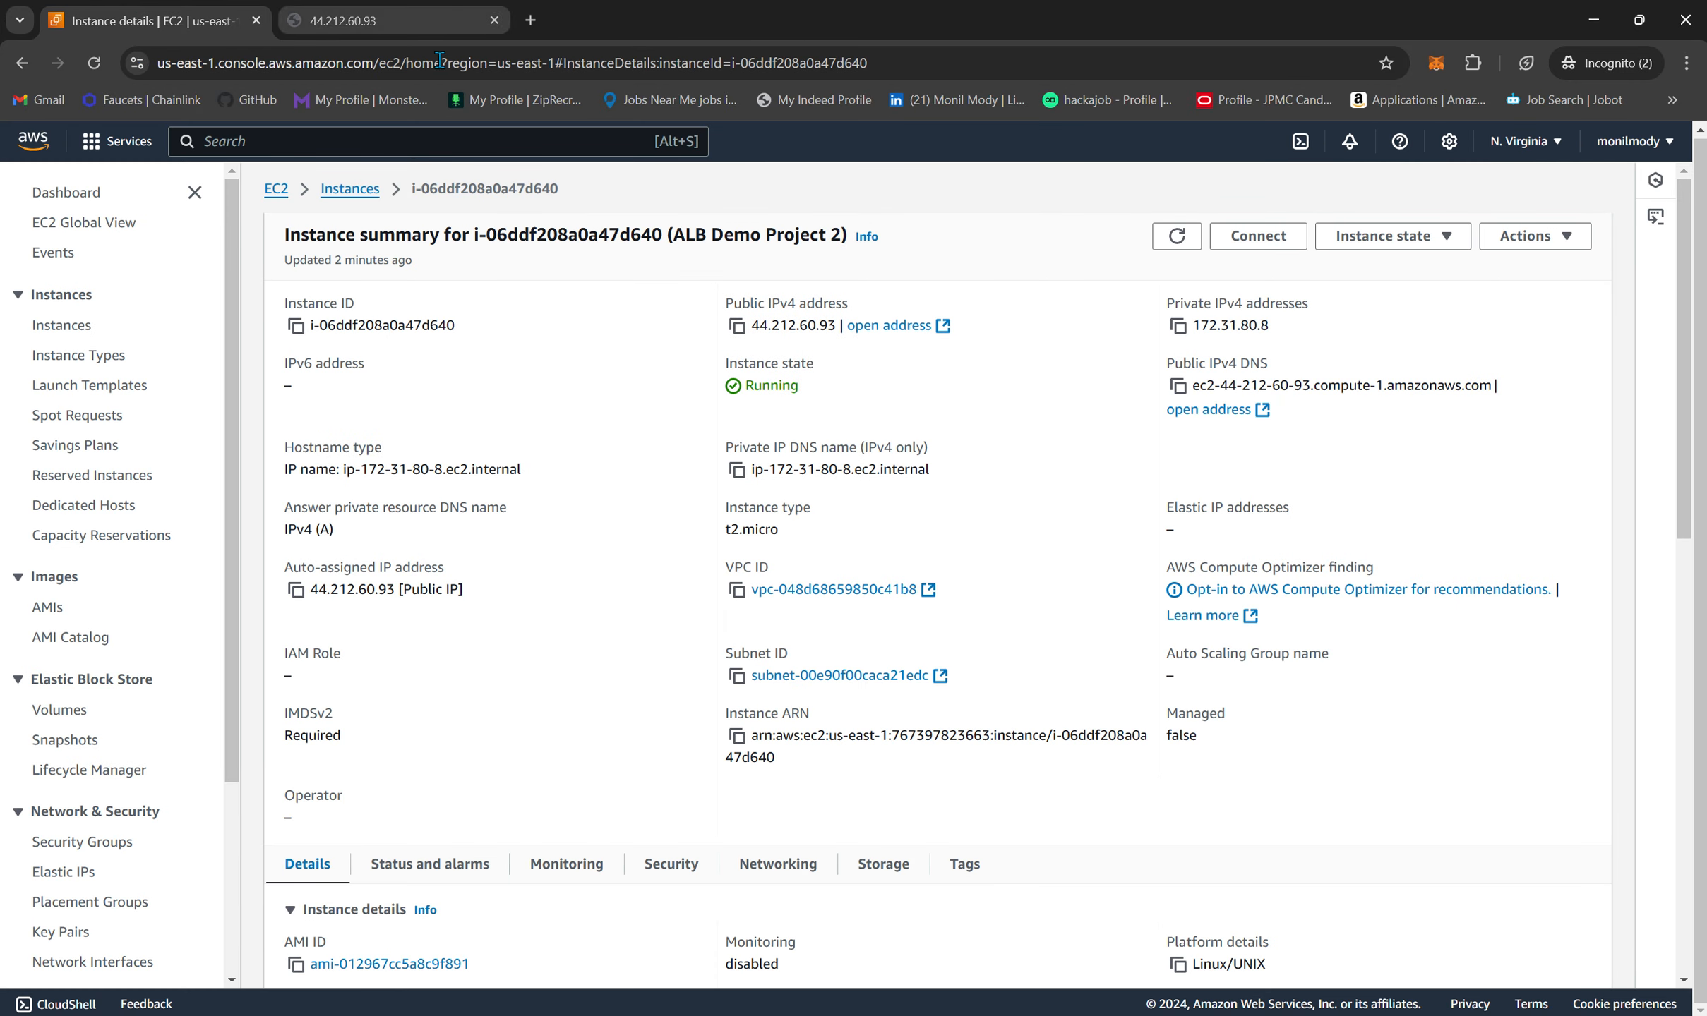
pyautogui.click(336, 195)
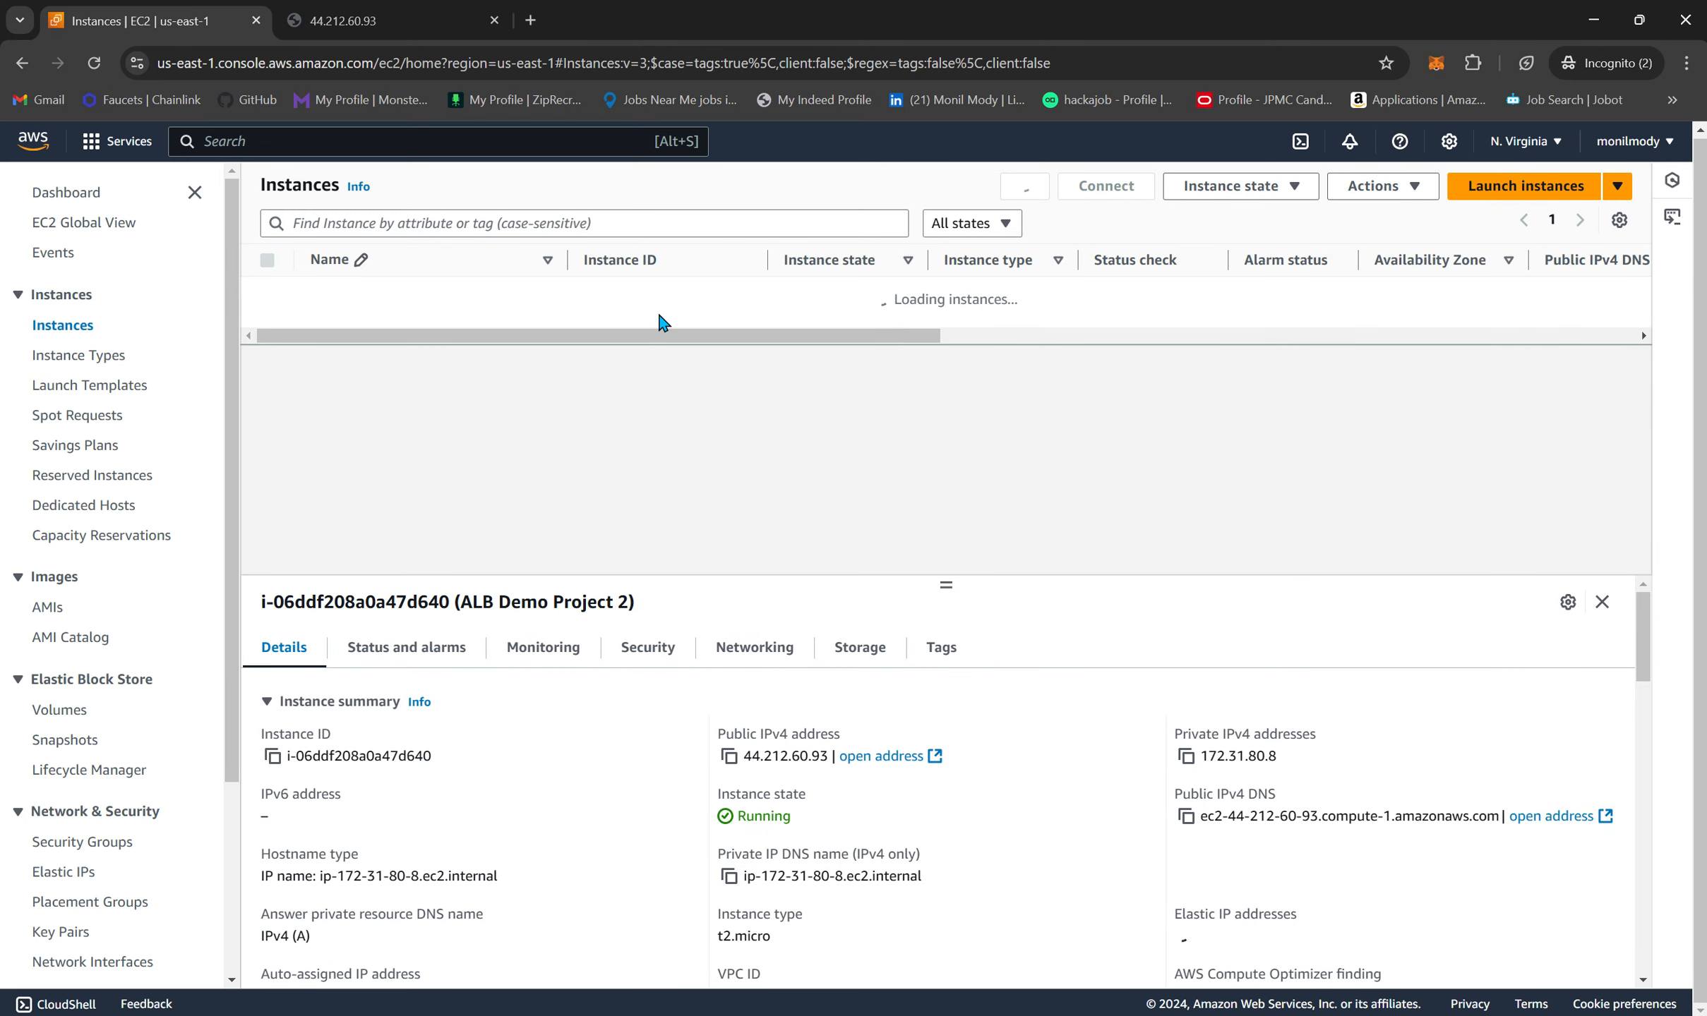
pyautogui.click(1005, 228)
pyautogui.click(985, 290)
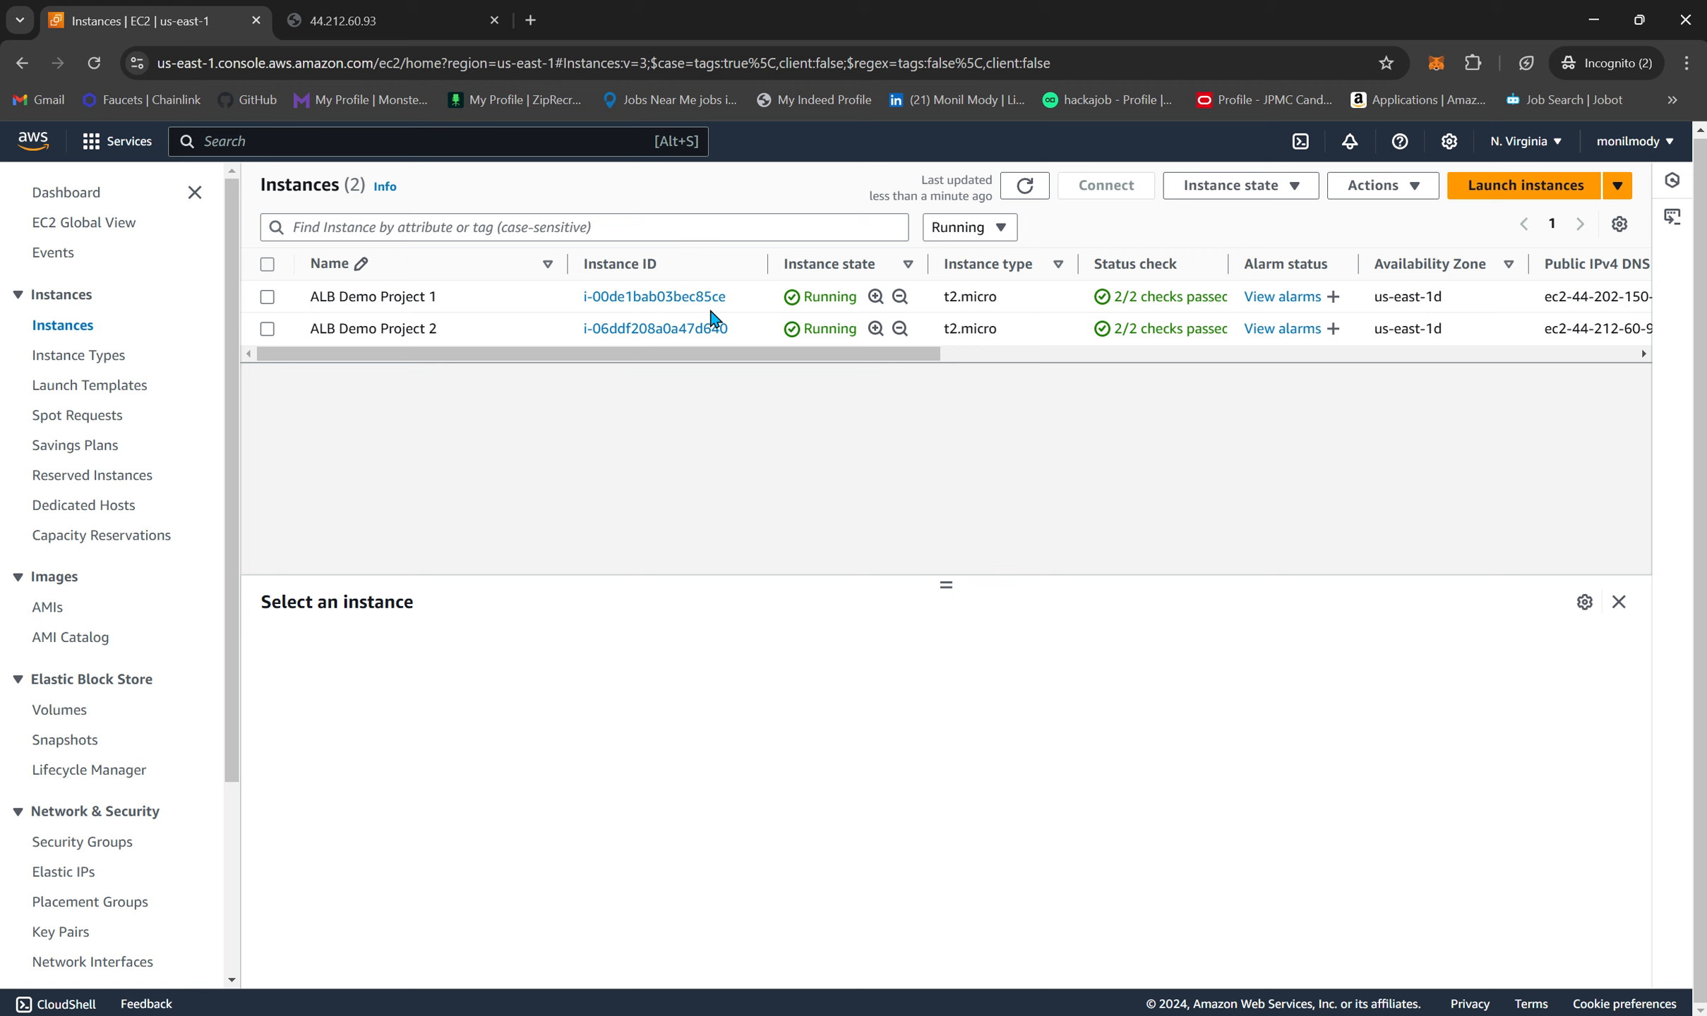
pyautogui.click(624, 298)
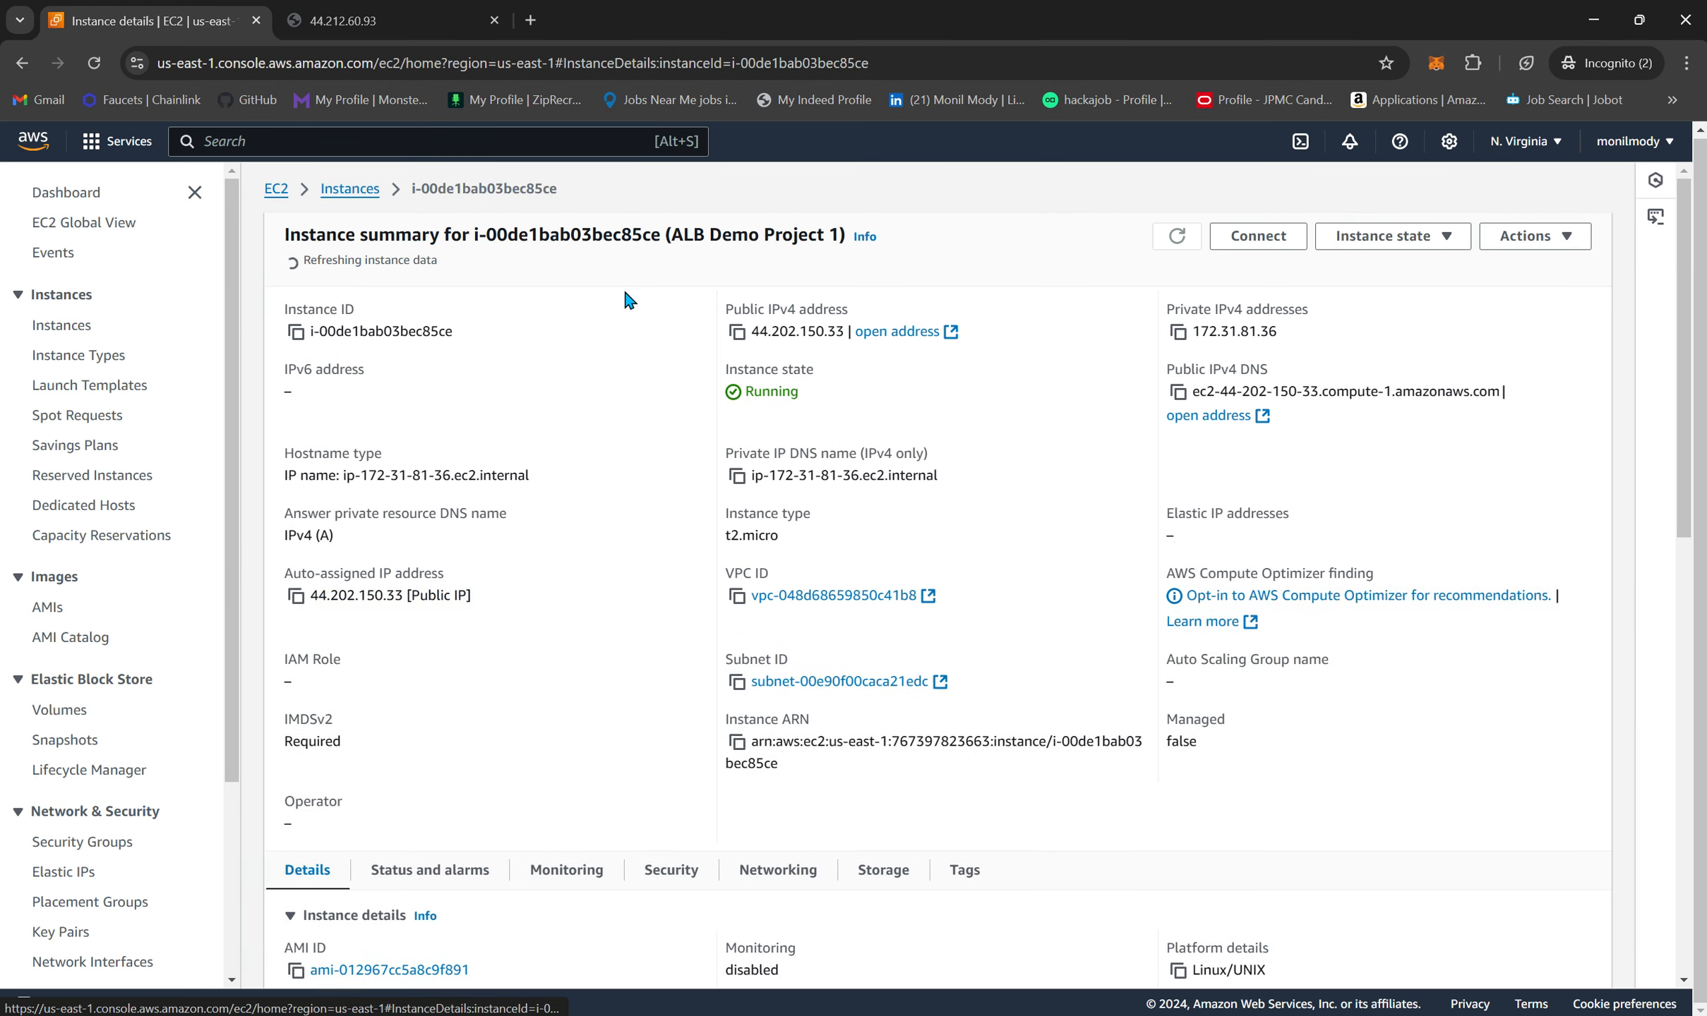
# - Copy the public IPv4 address of ALB Demo Project 1 and load it in a new browser tab, continuing past the security warning
pyautogui.click(736, 326)
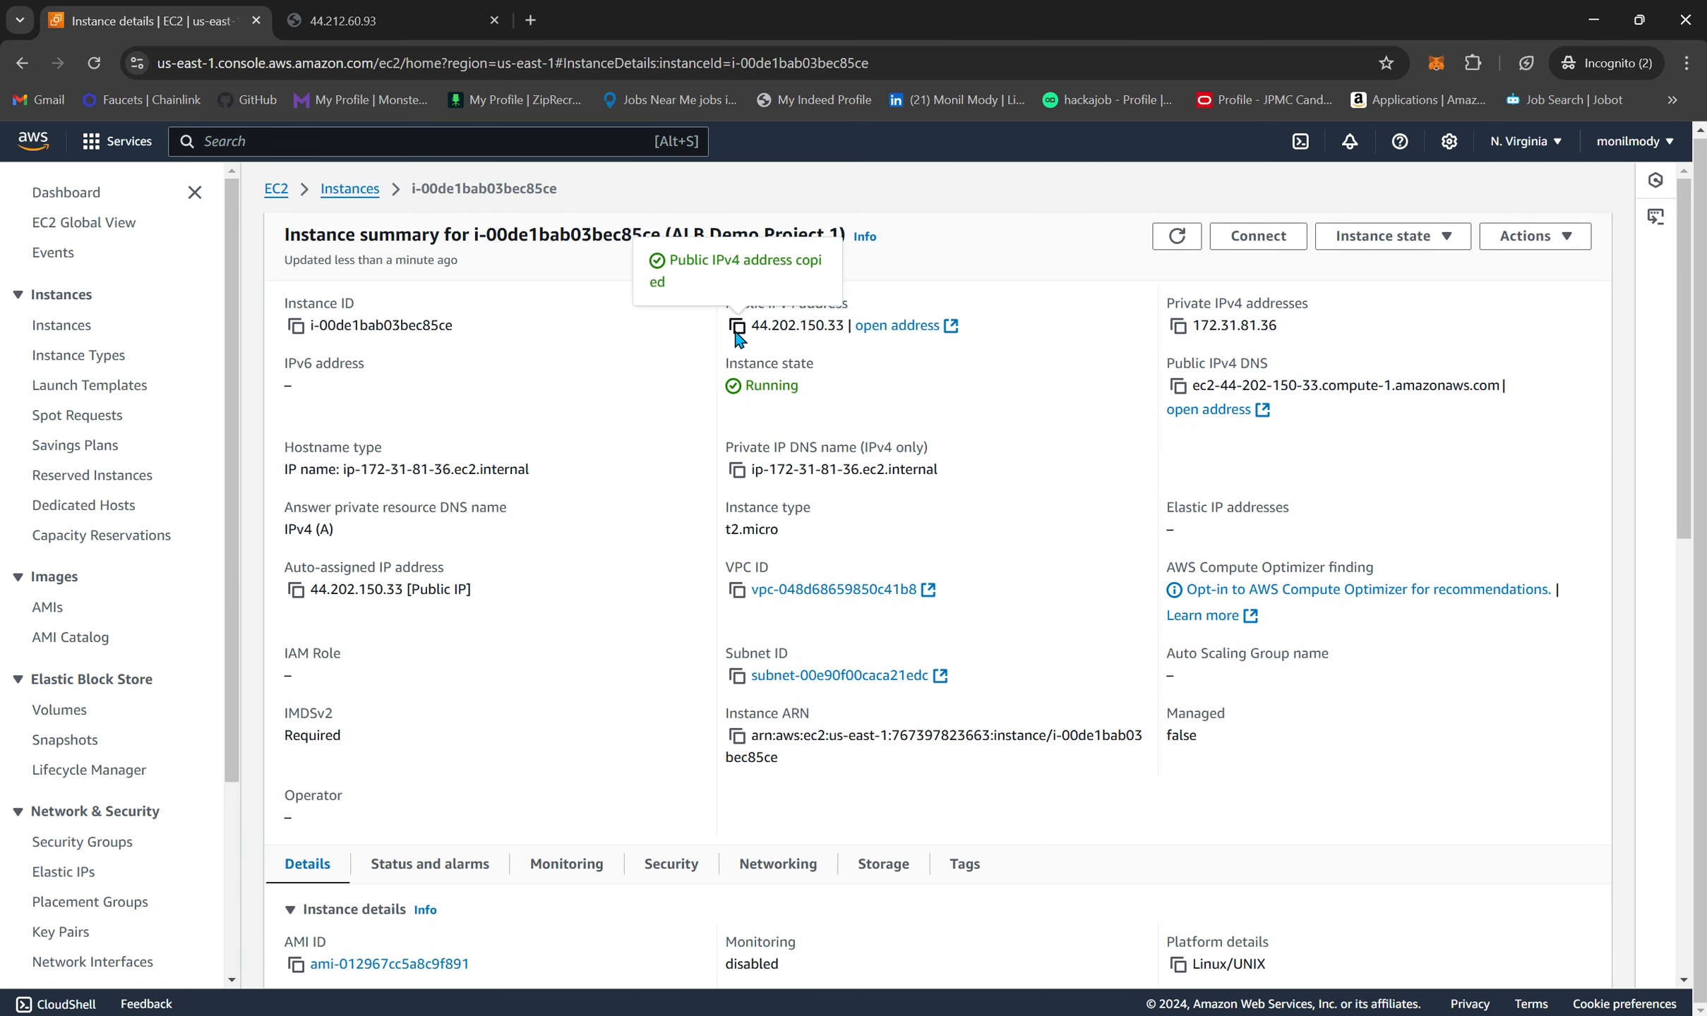
pyautogui.click(530, 21)
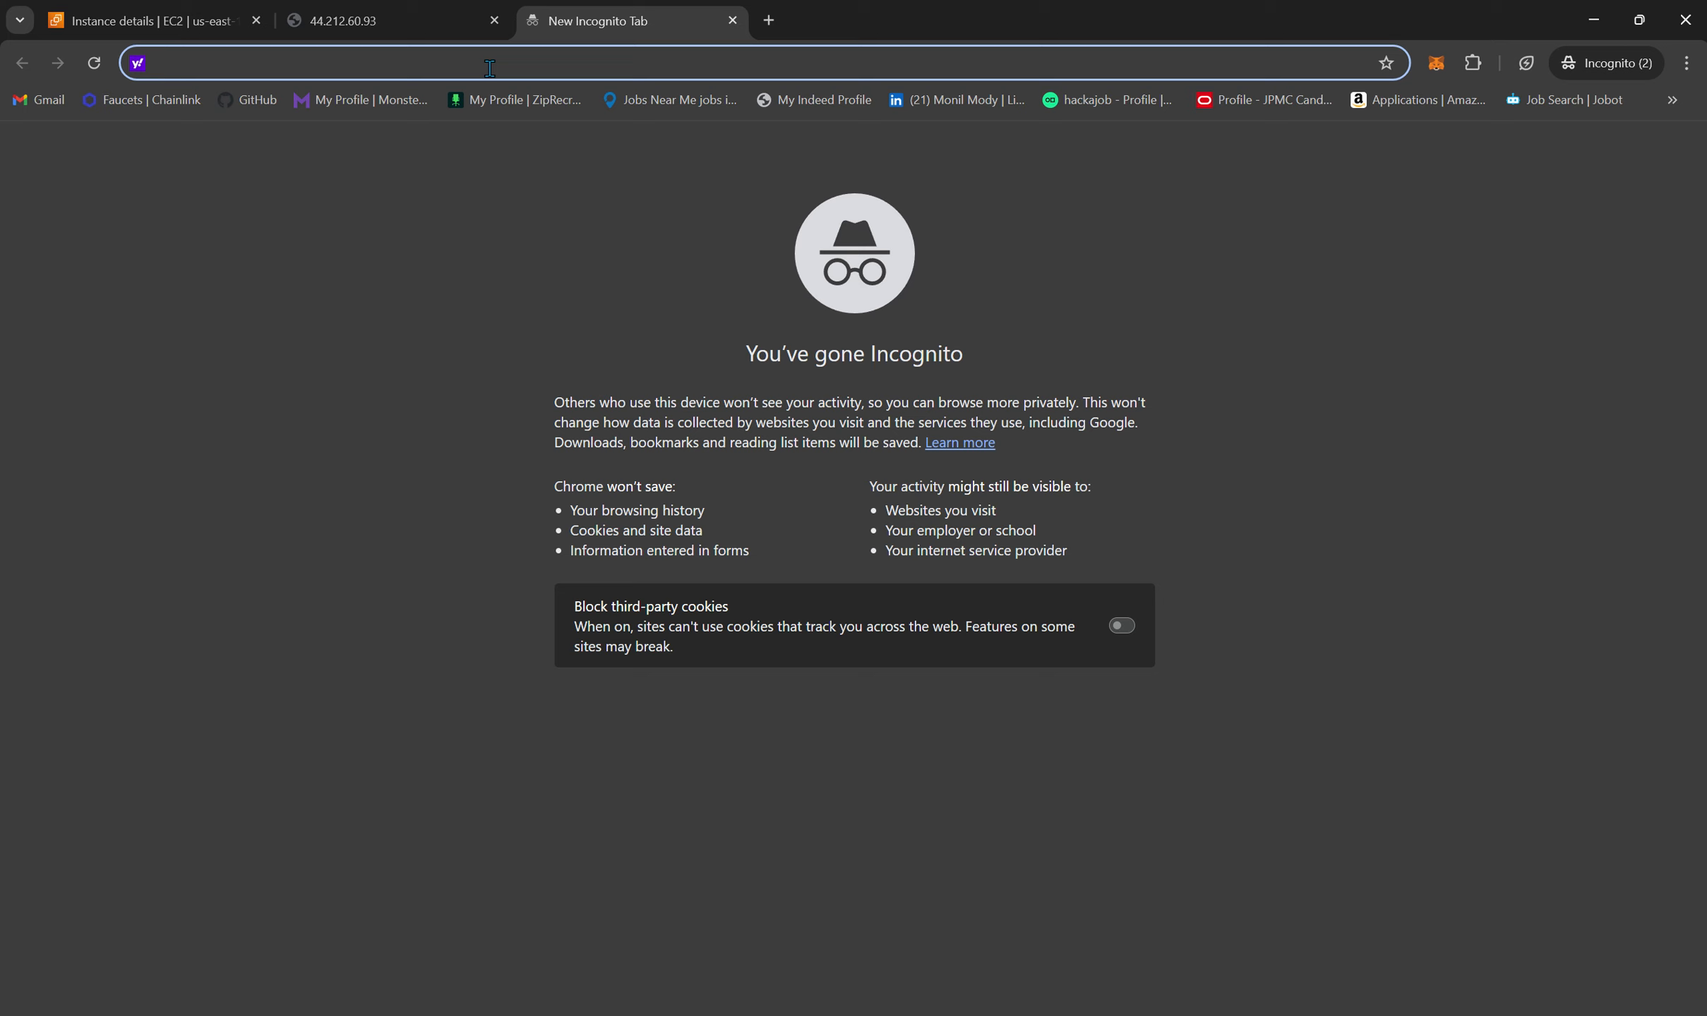
pyautogui.hotkey('ctrl', 'v')
pyautogui.press('Return')
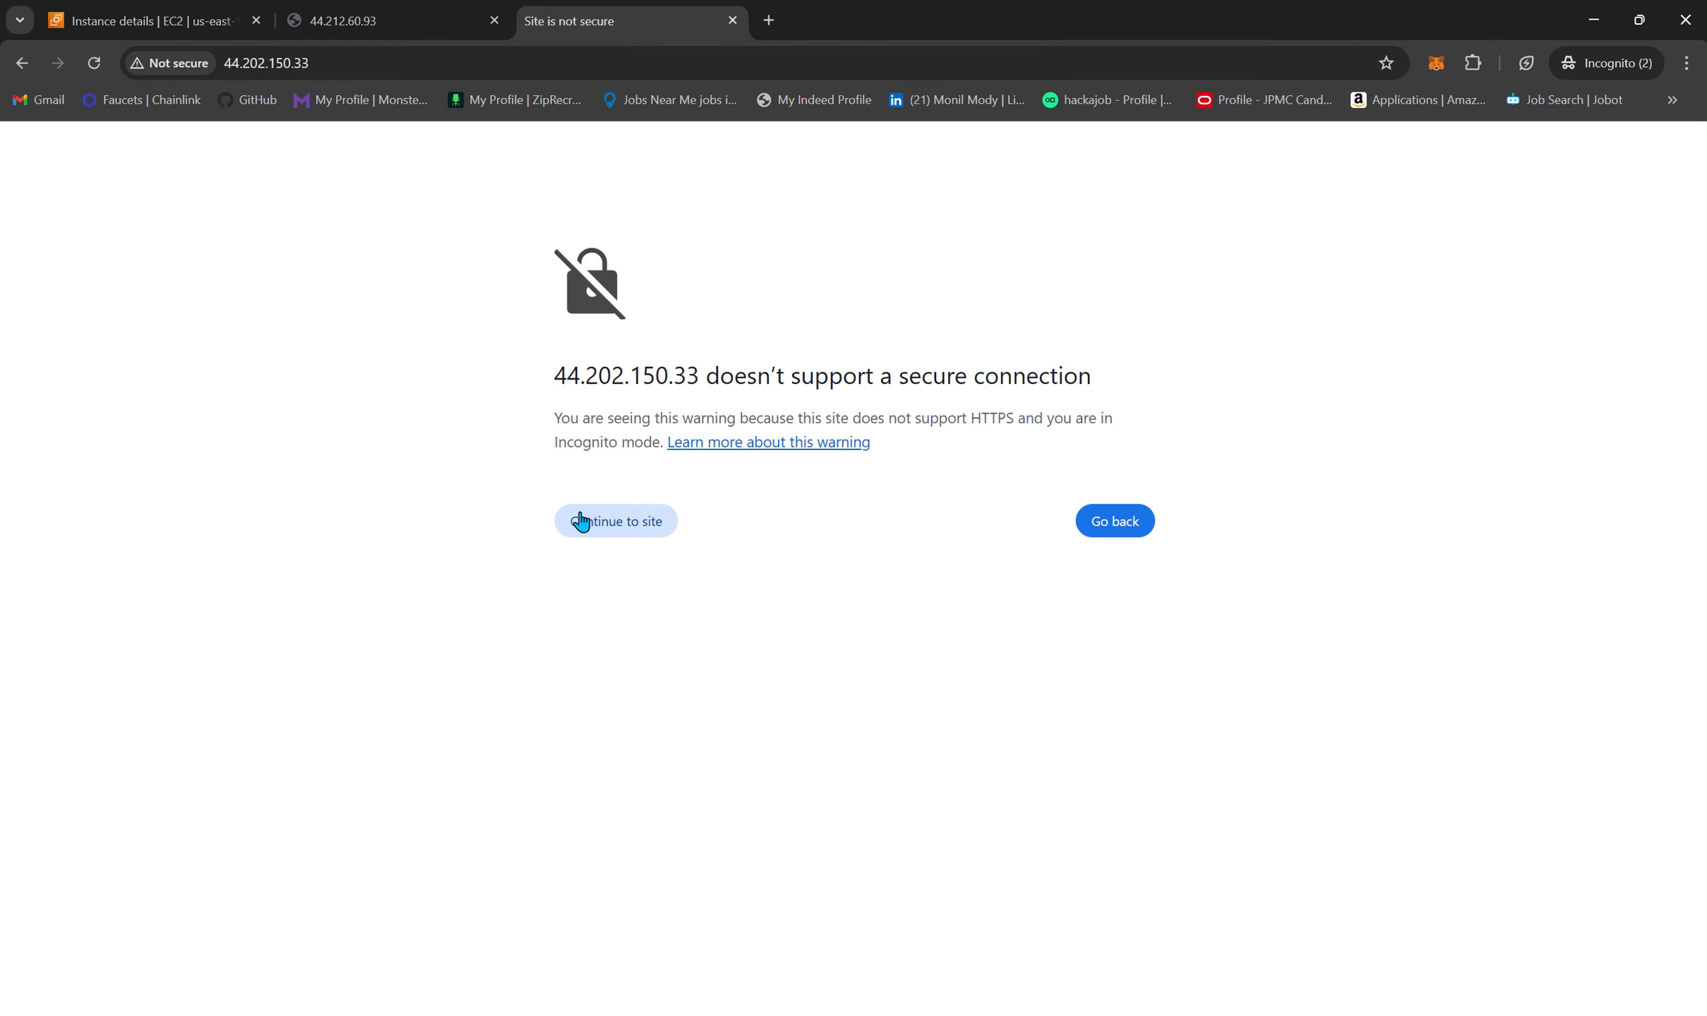
pyautogui.click(599, 531)
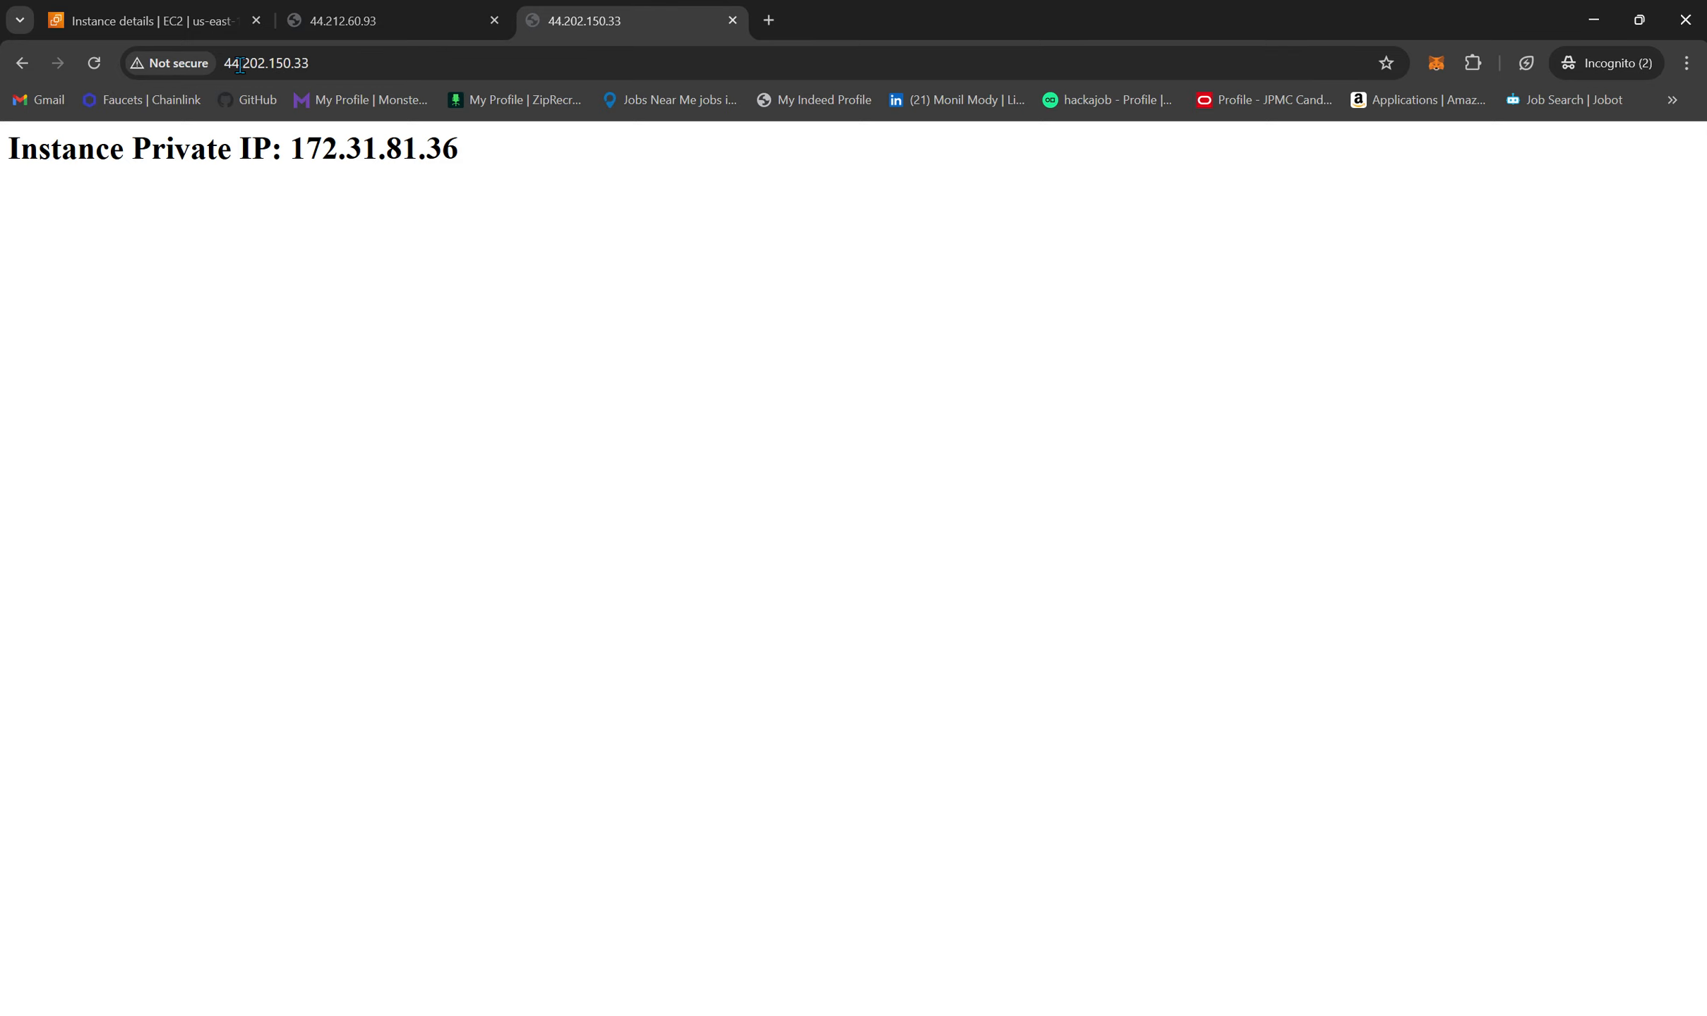
# - Return to the EC2 console, open the Load Balancers page and start creating a load balancer
pyautogui.click(124, 21)
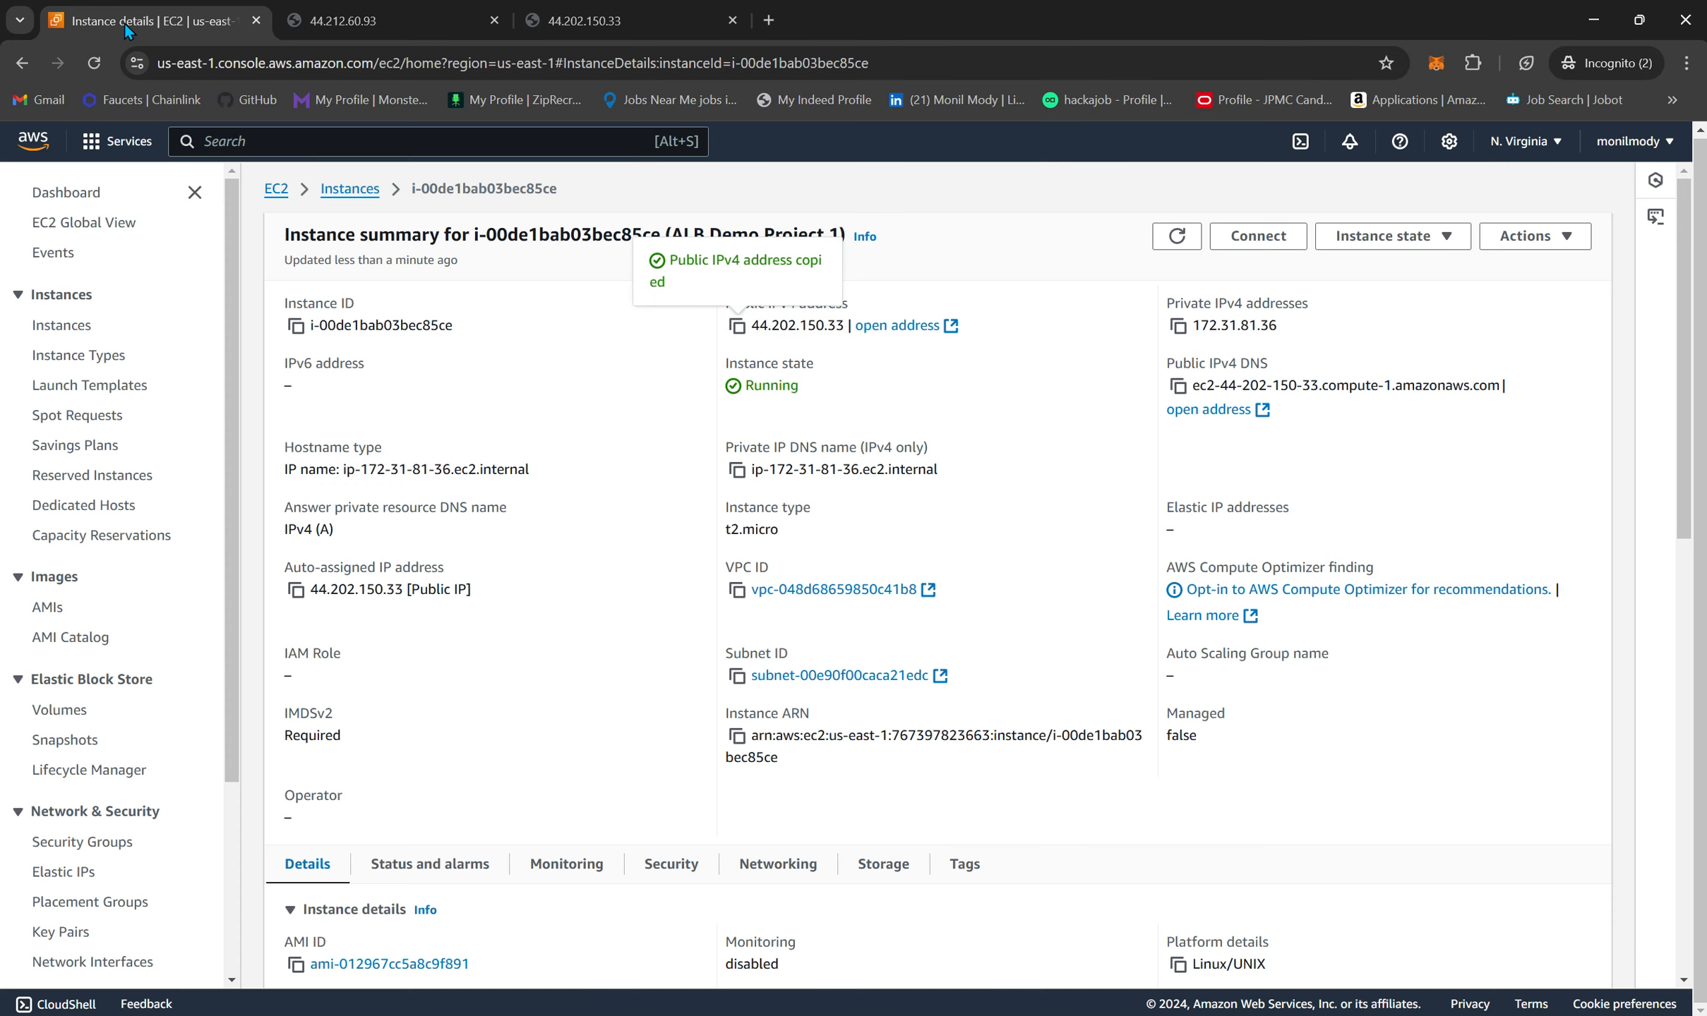
pyautogui.click(950, 283)
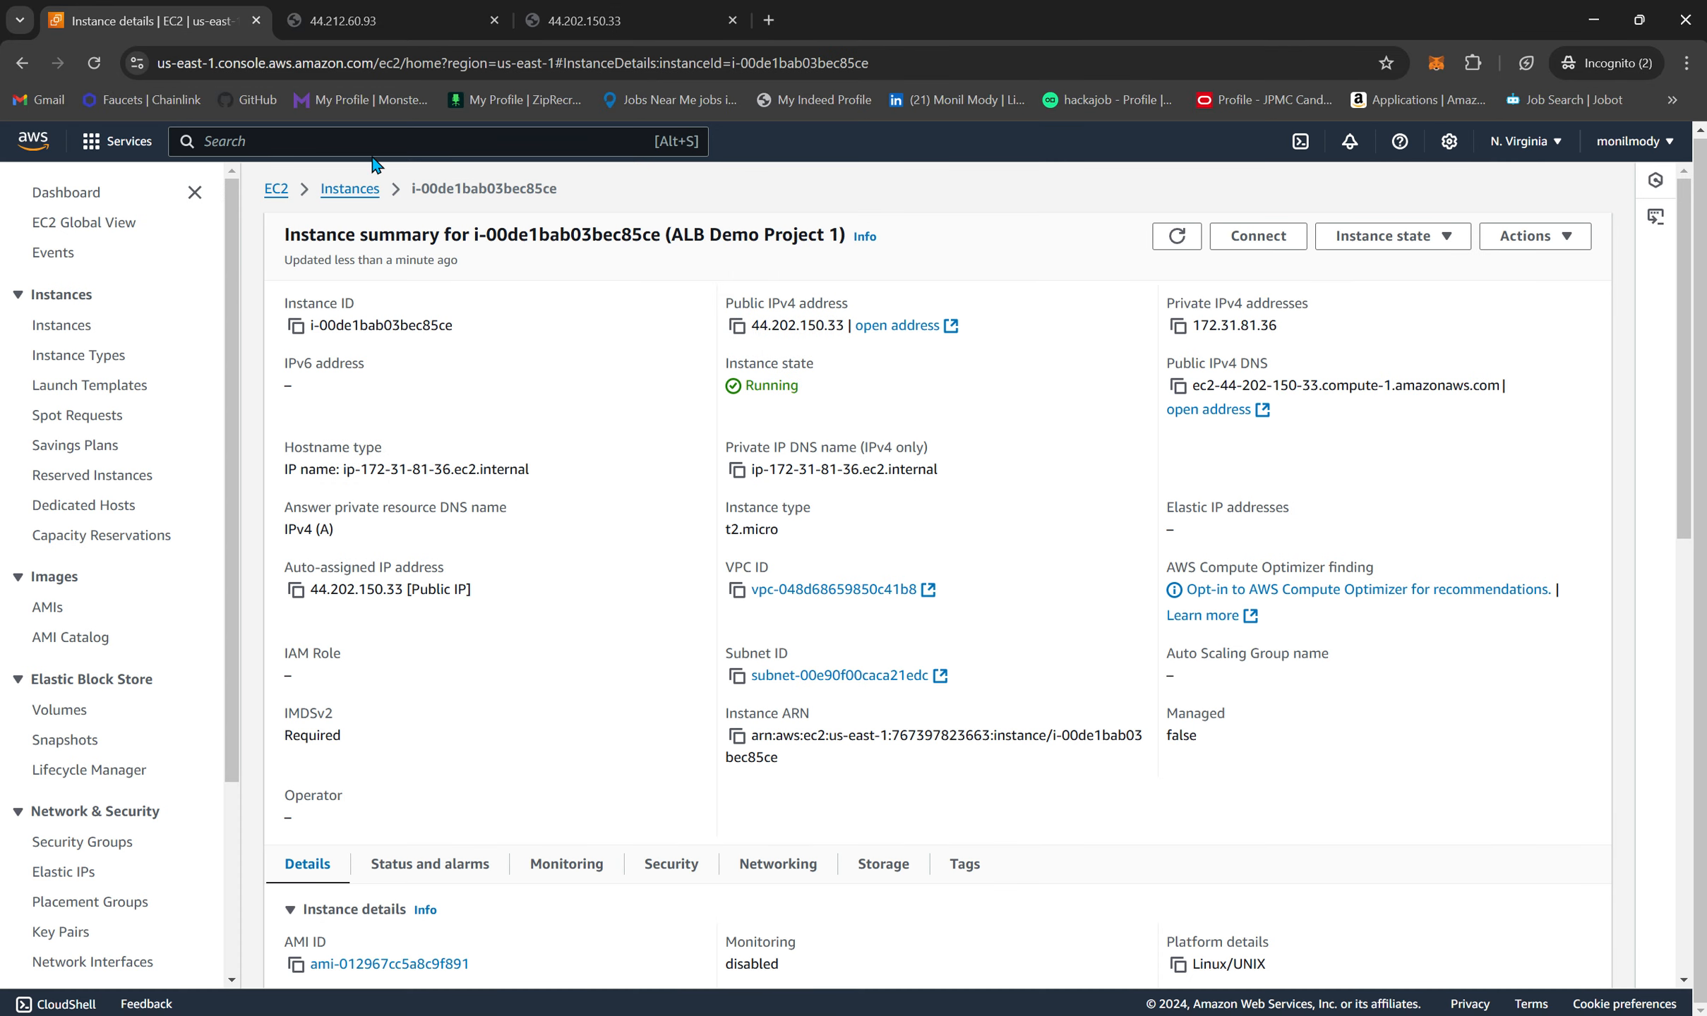
pyautogui.click(355, 141)
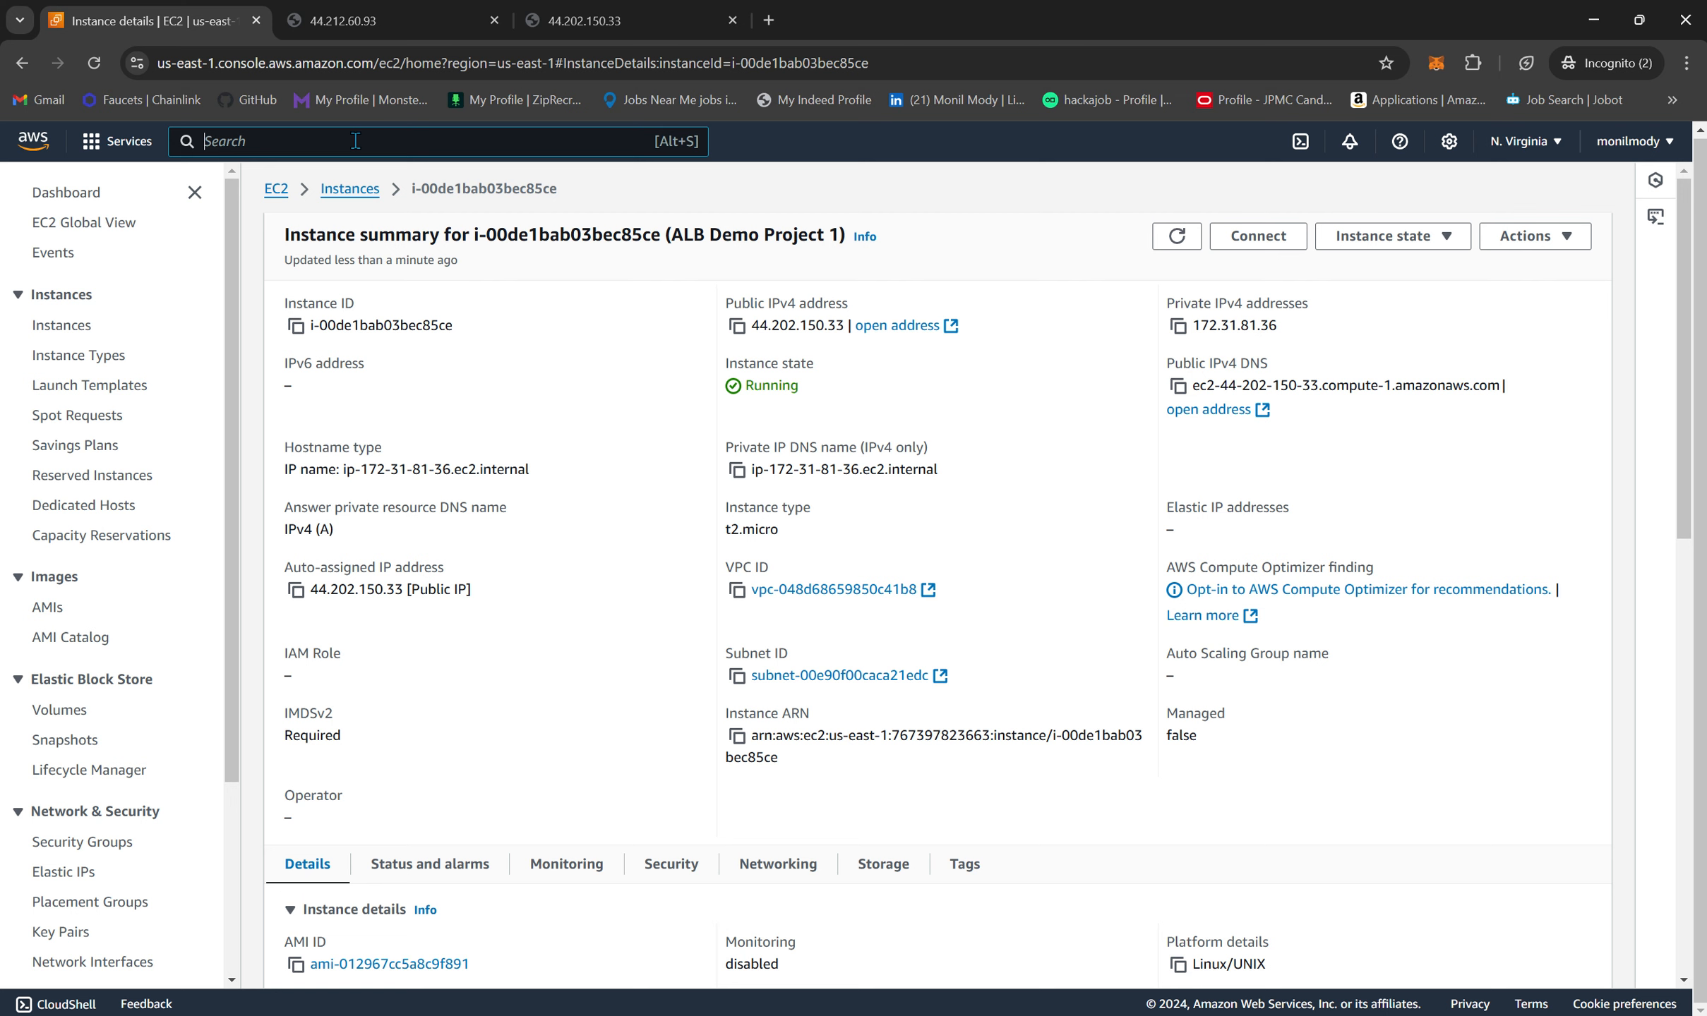
pyautogui.scroll(-3, 106, 812)
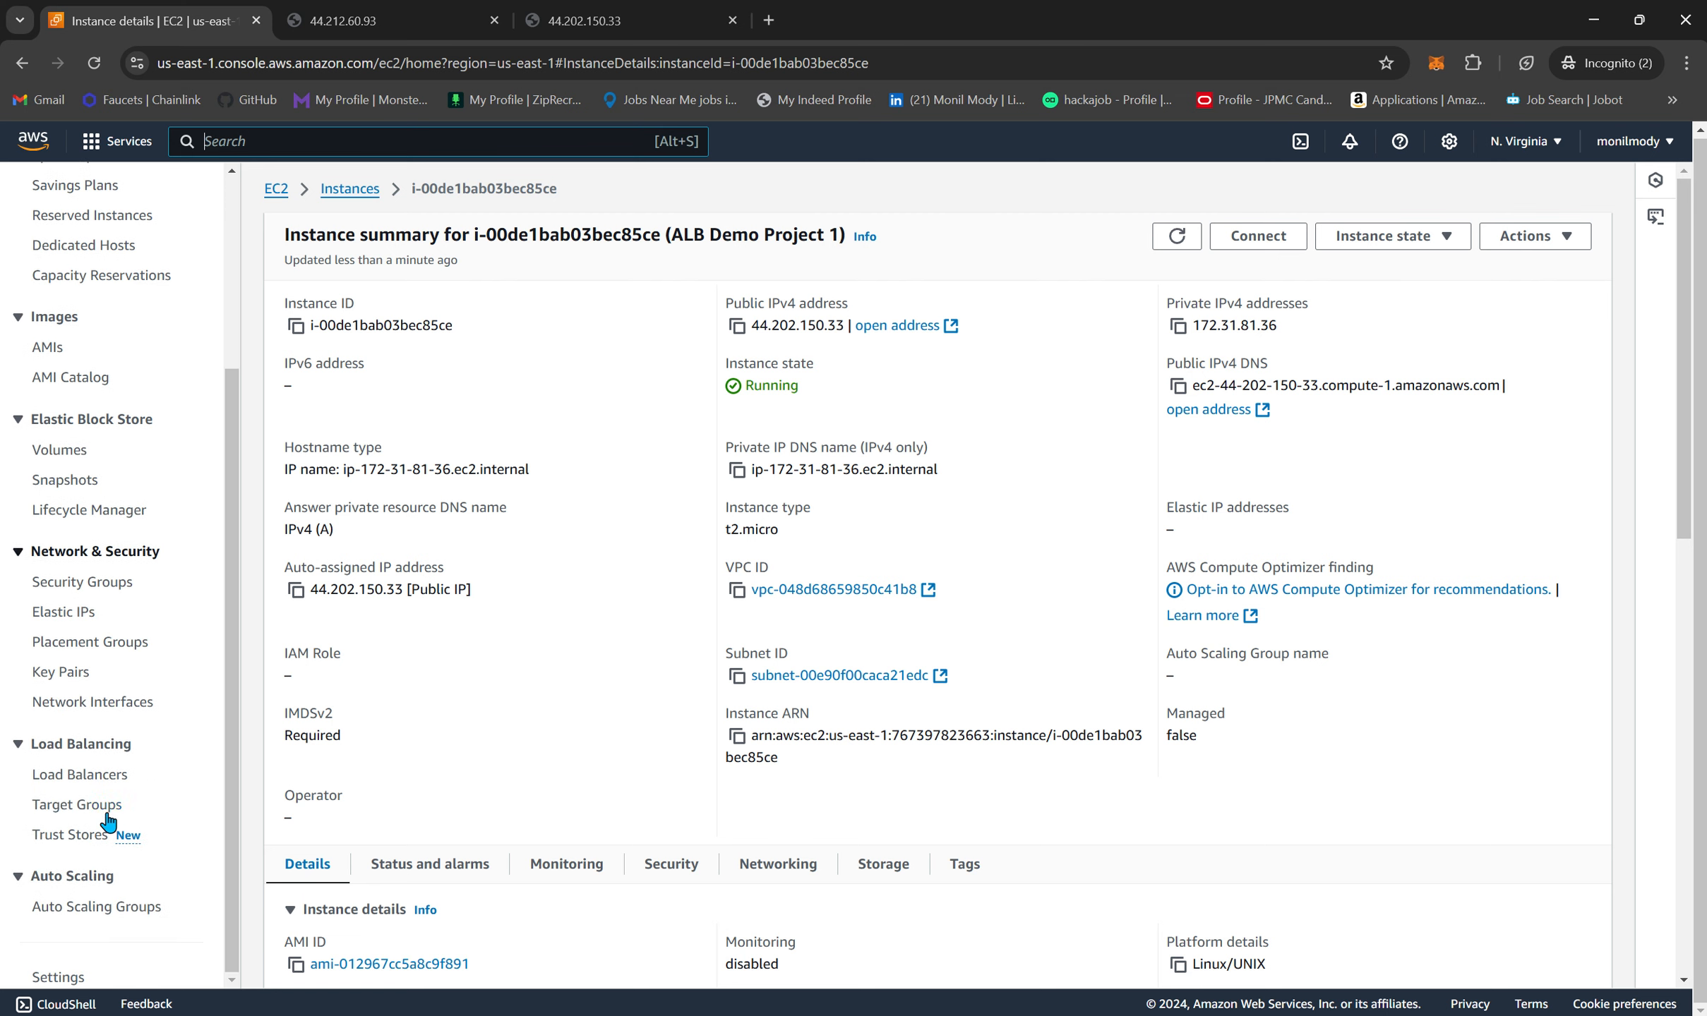
pyautogui.click(78, 776)
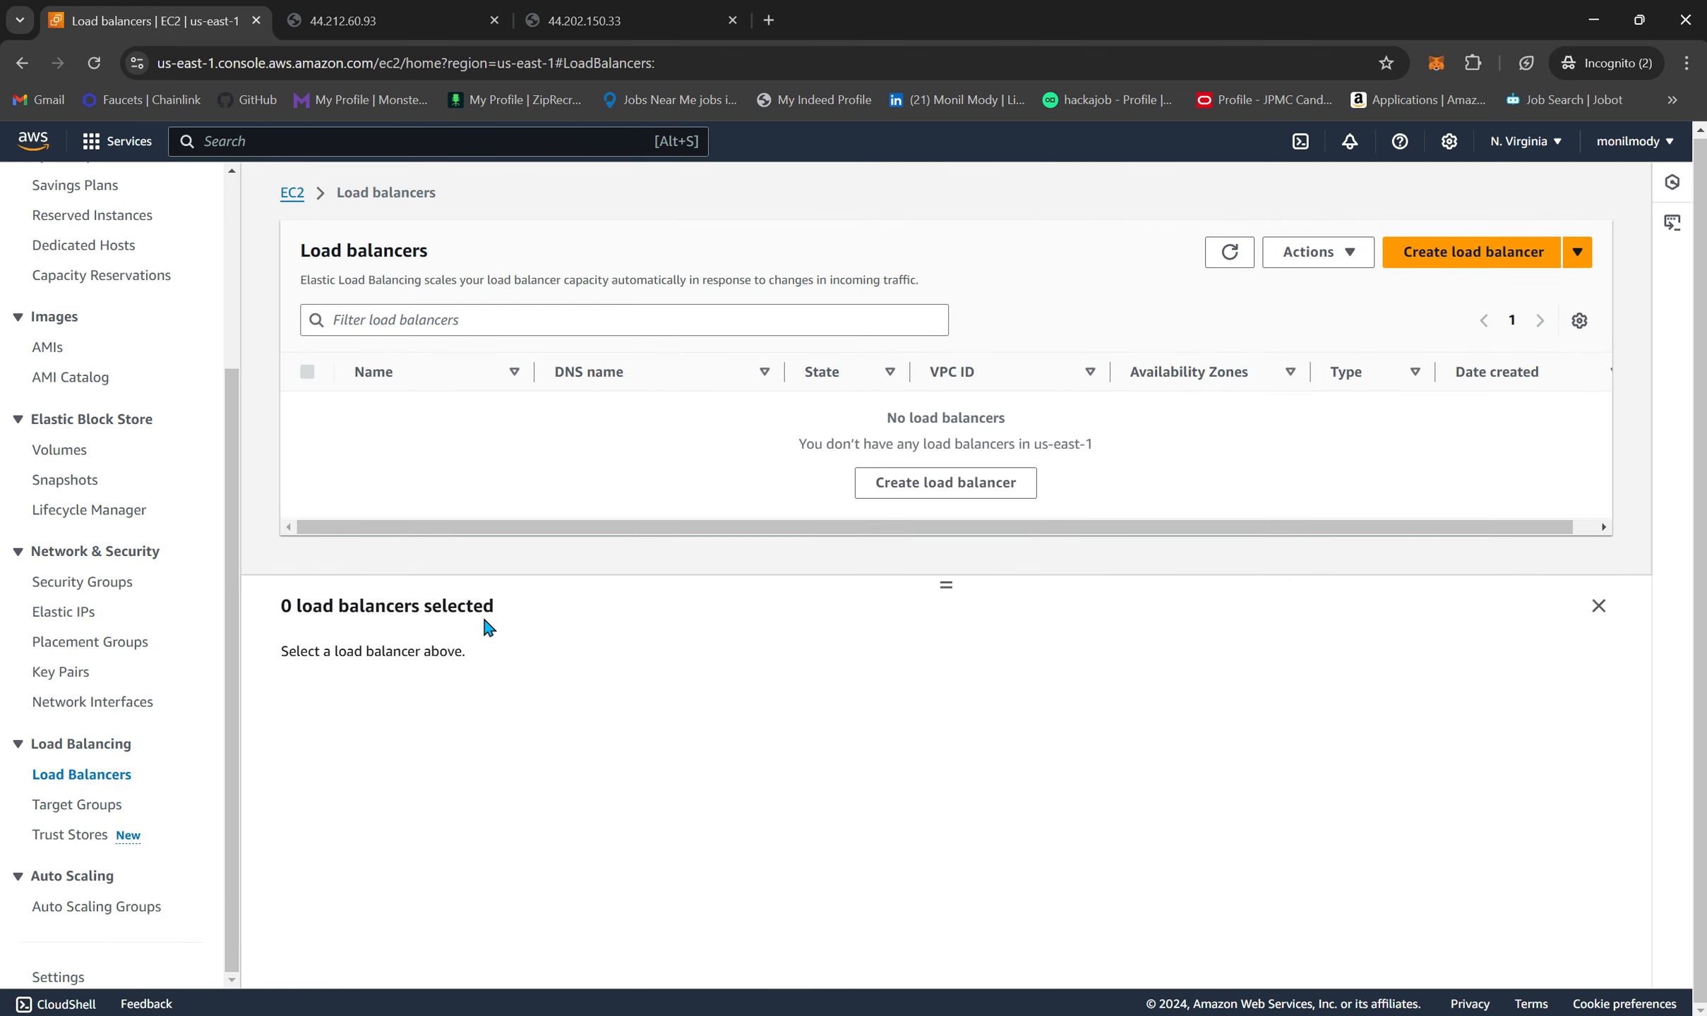
pyautogui.click(958, 498)
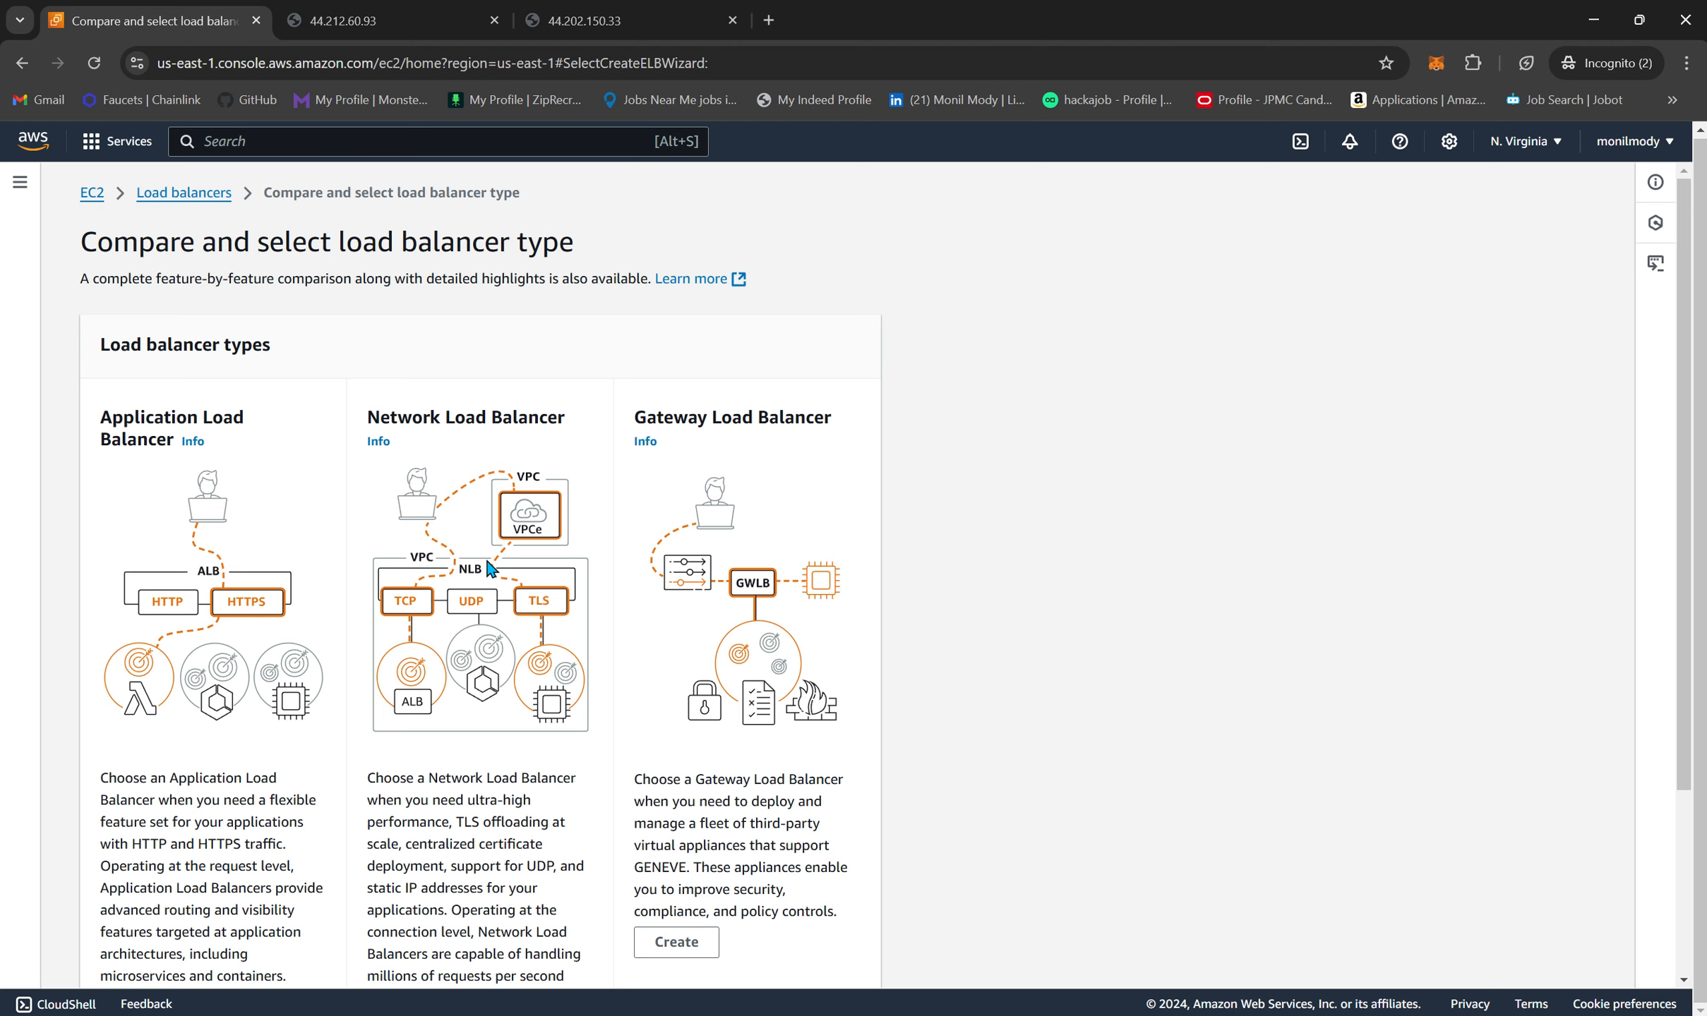
# - Review the descriptions of the Application, Network, Gateway and Classic load balancer types
pyautogui.scroll(-2, 488, 569)
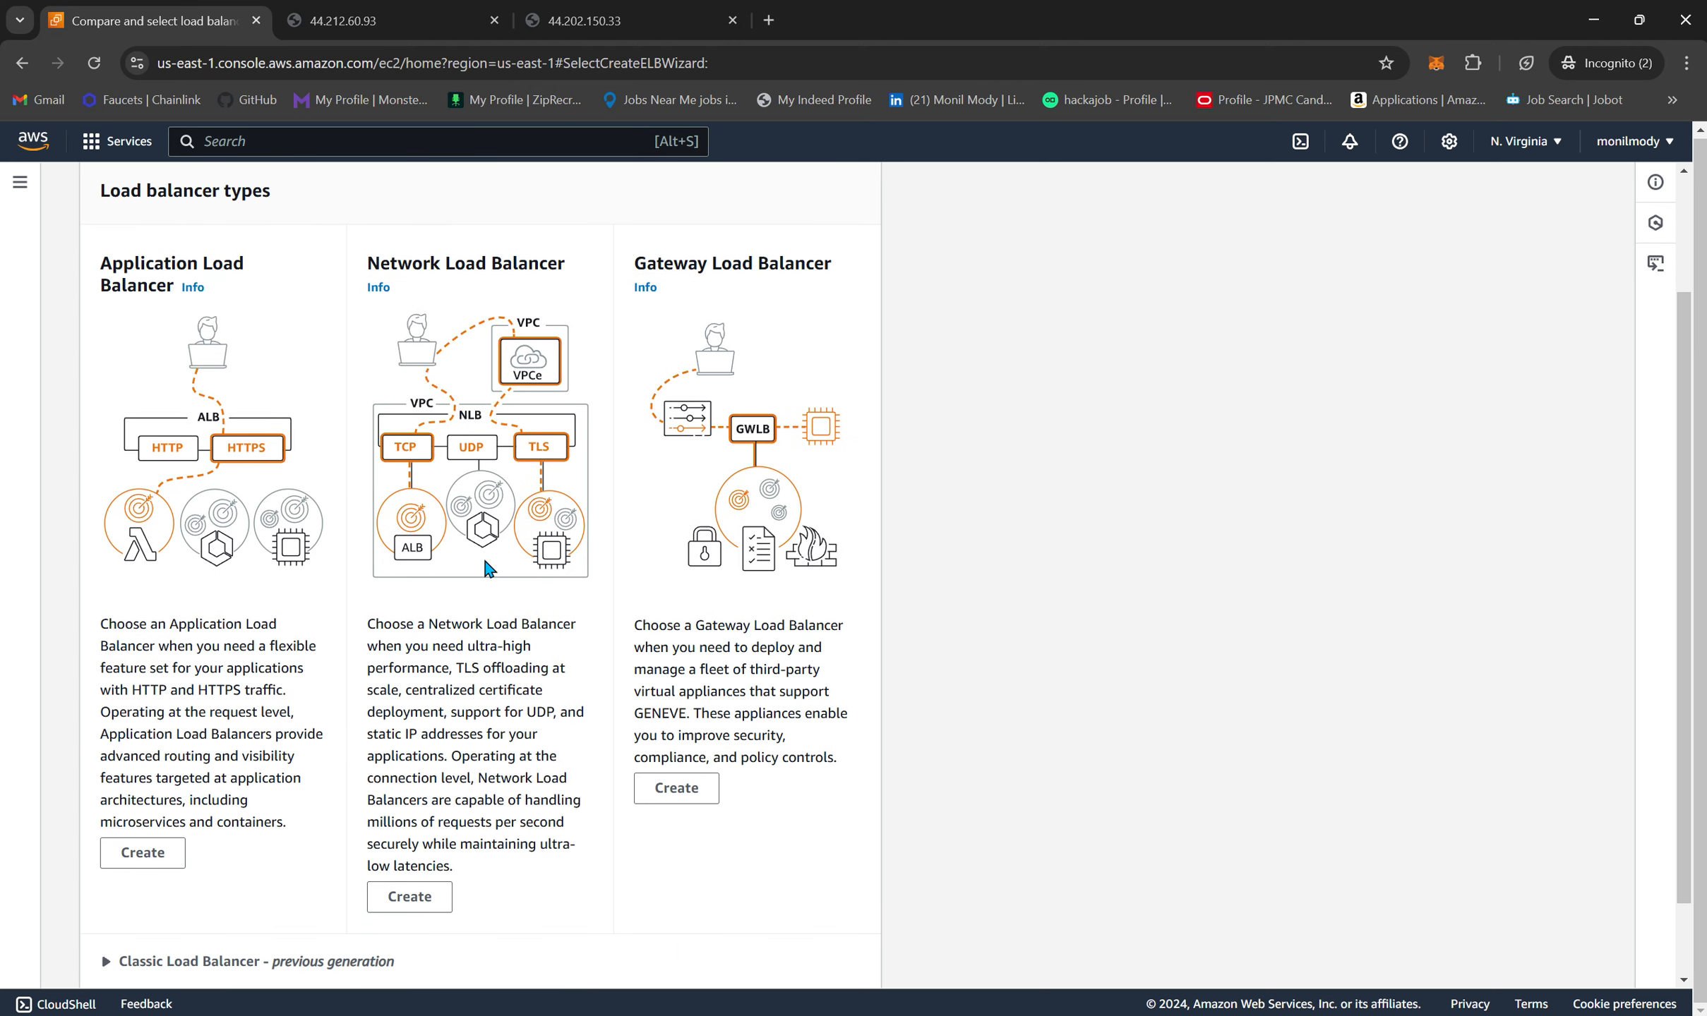
pyautogui.scroll(-1, 487, 568)
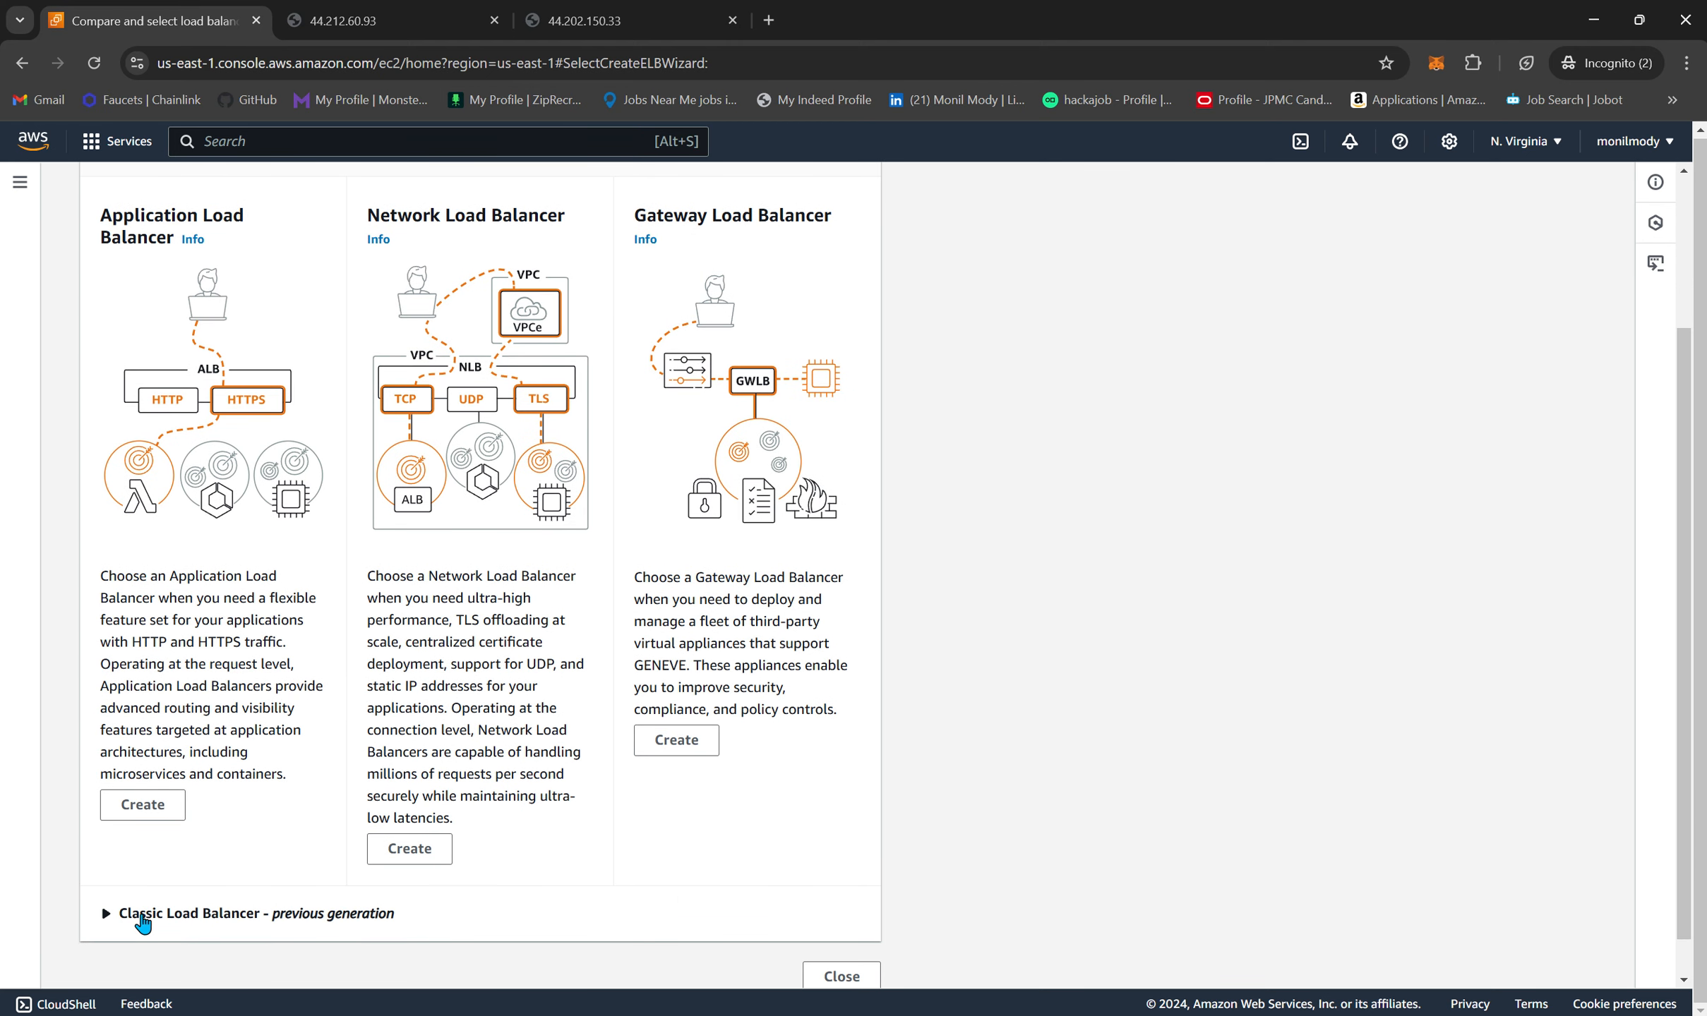
pyautogui.click(208, 915)
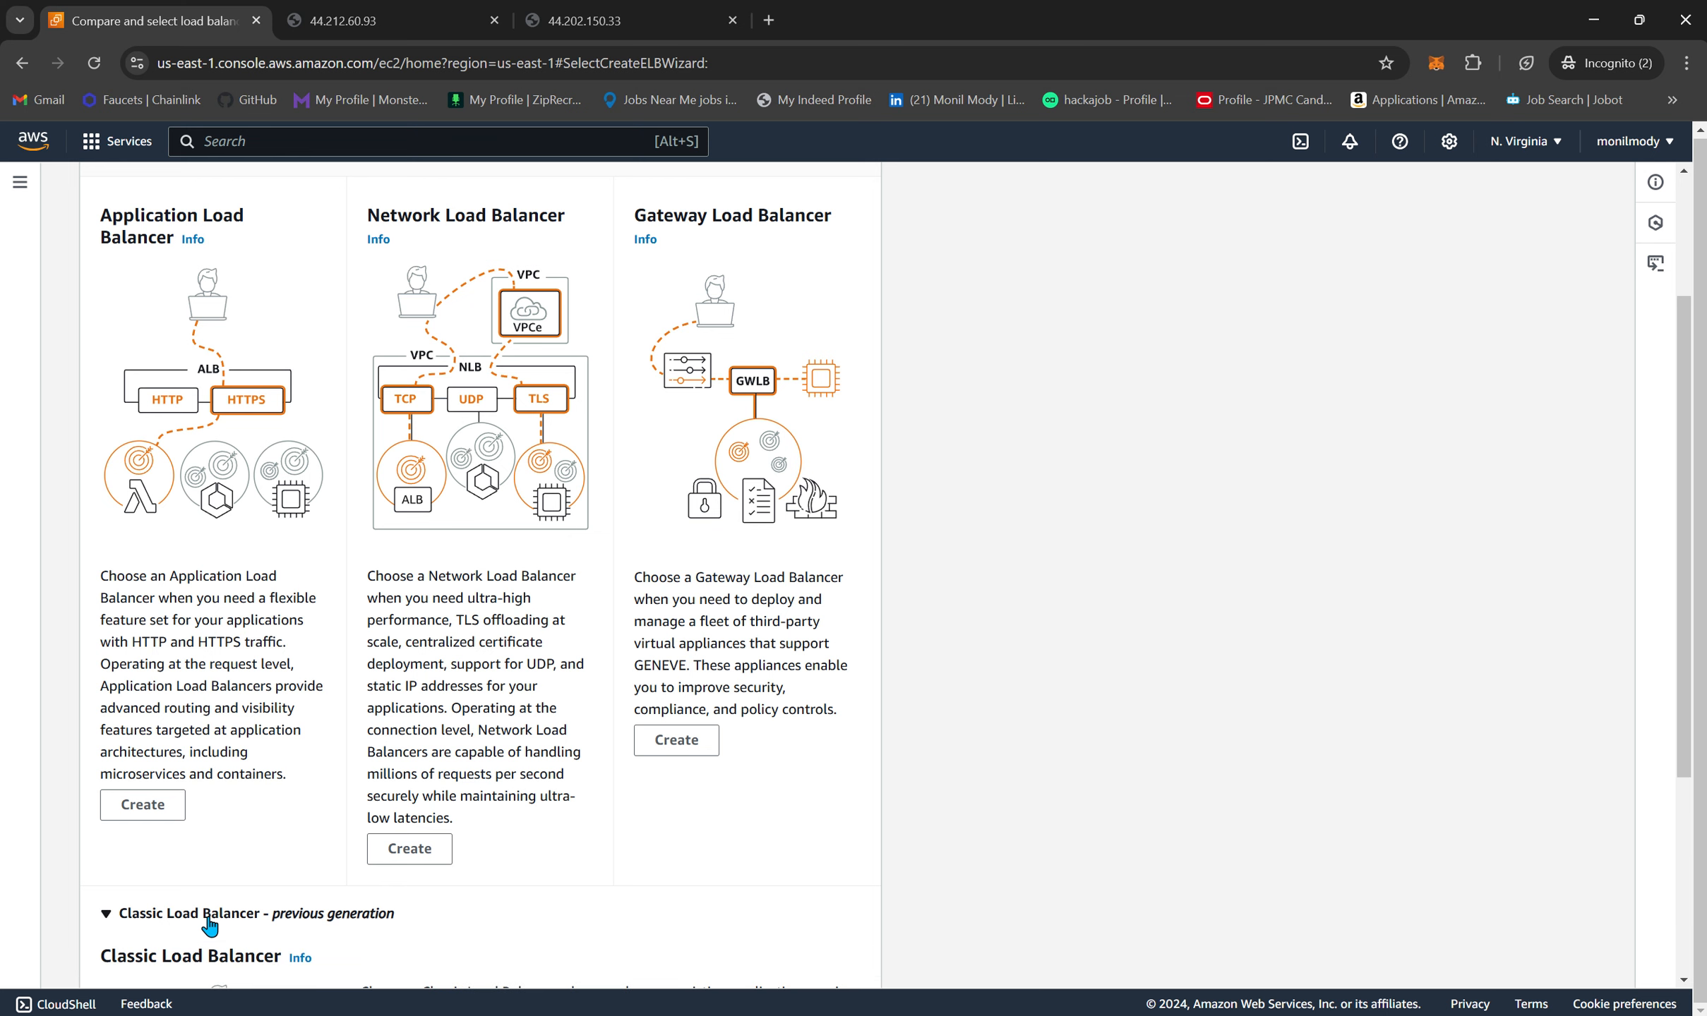
pyautogui.scroll(-4, 211, 924)
pyautogui.scroll(1, 212, 925)
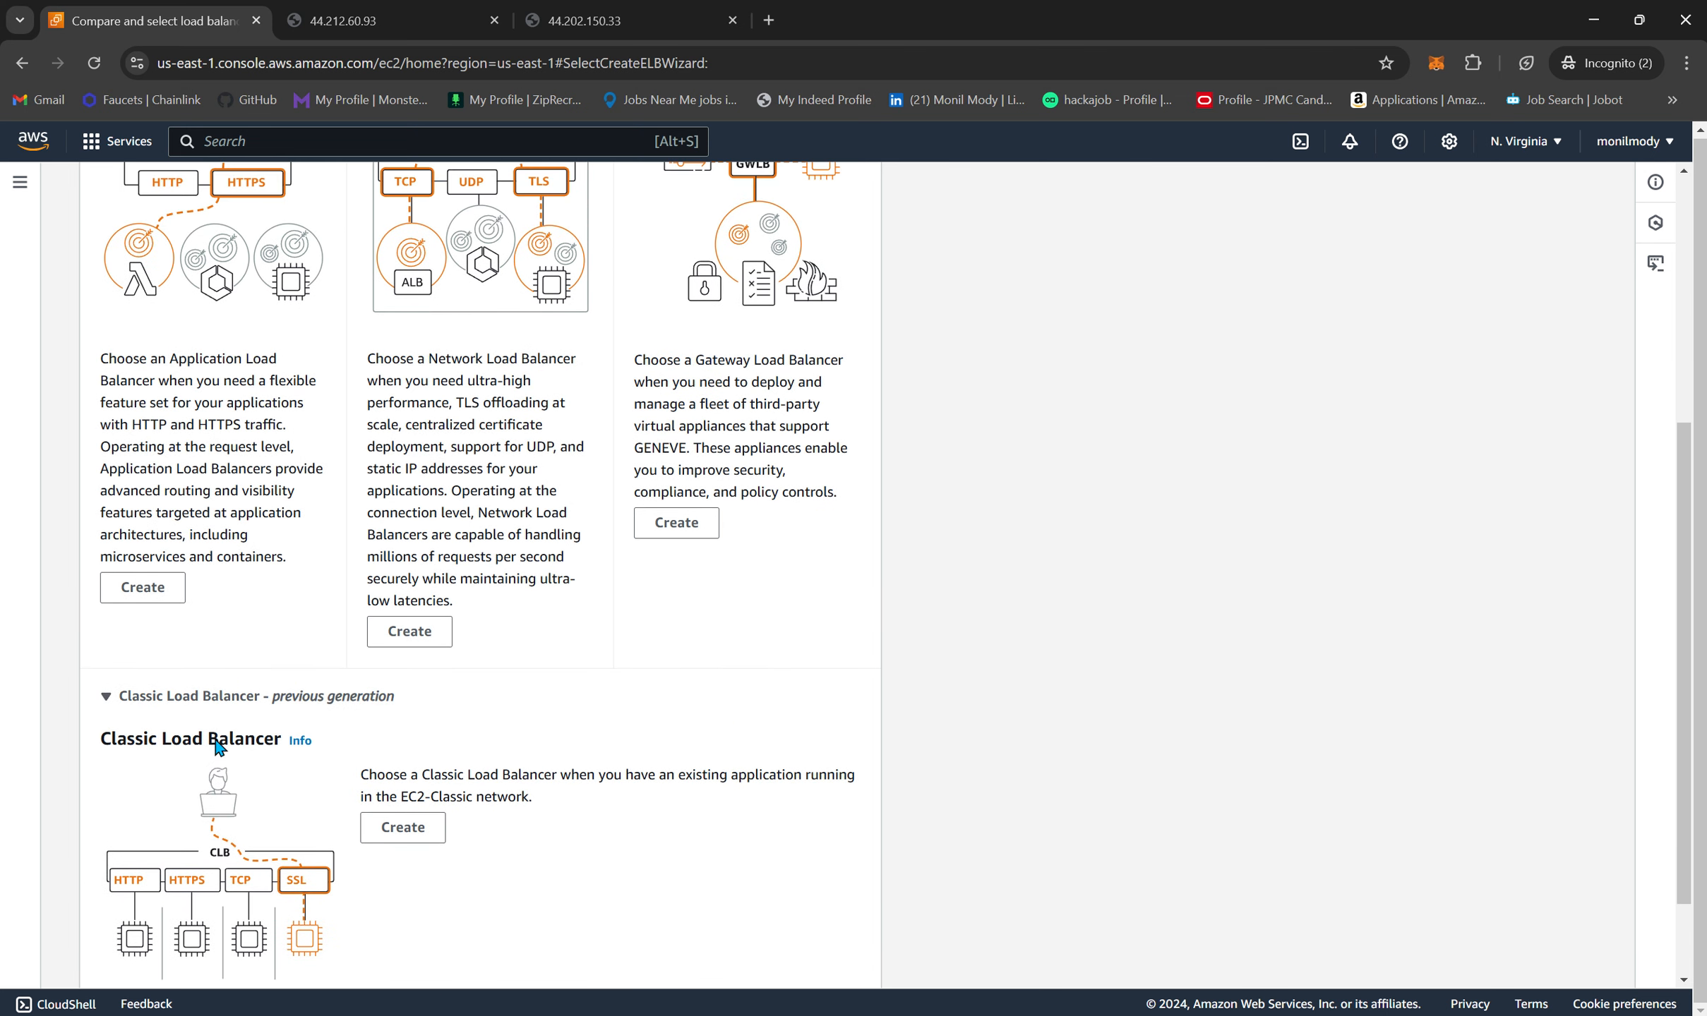
pyautogui.click(229, 702)
pyautogui.scroll(-1, 235, 714)
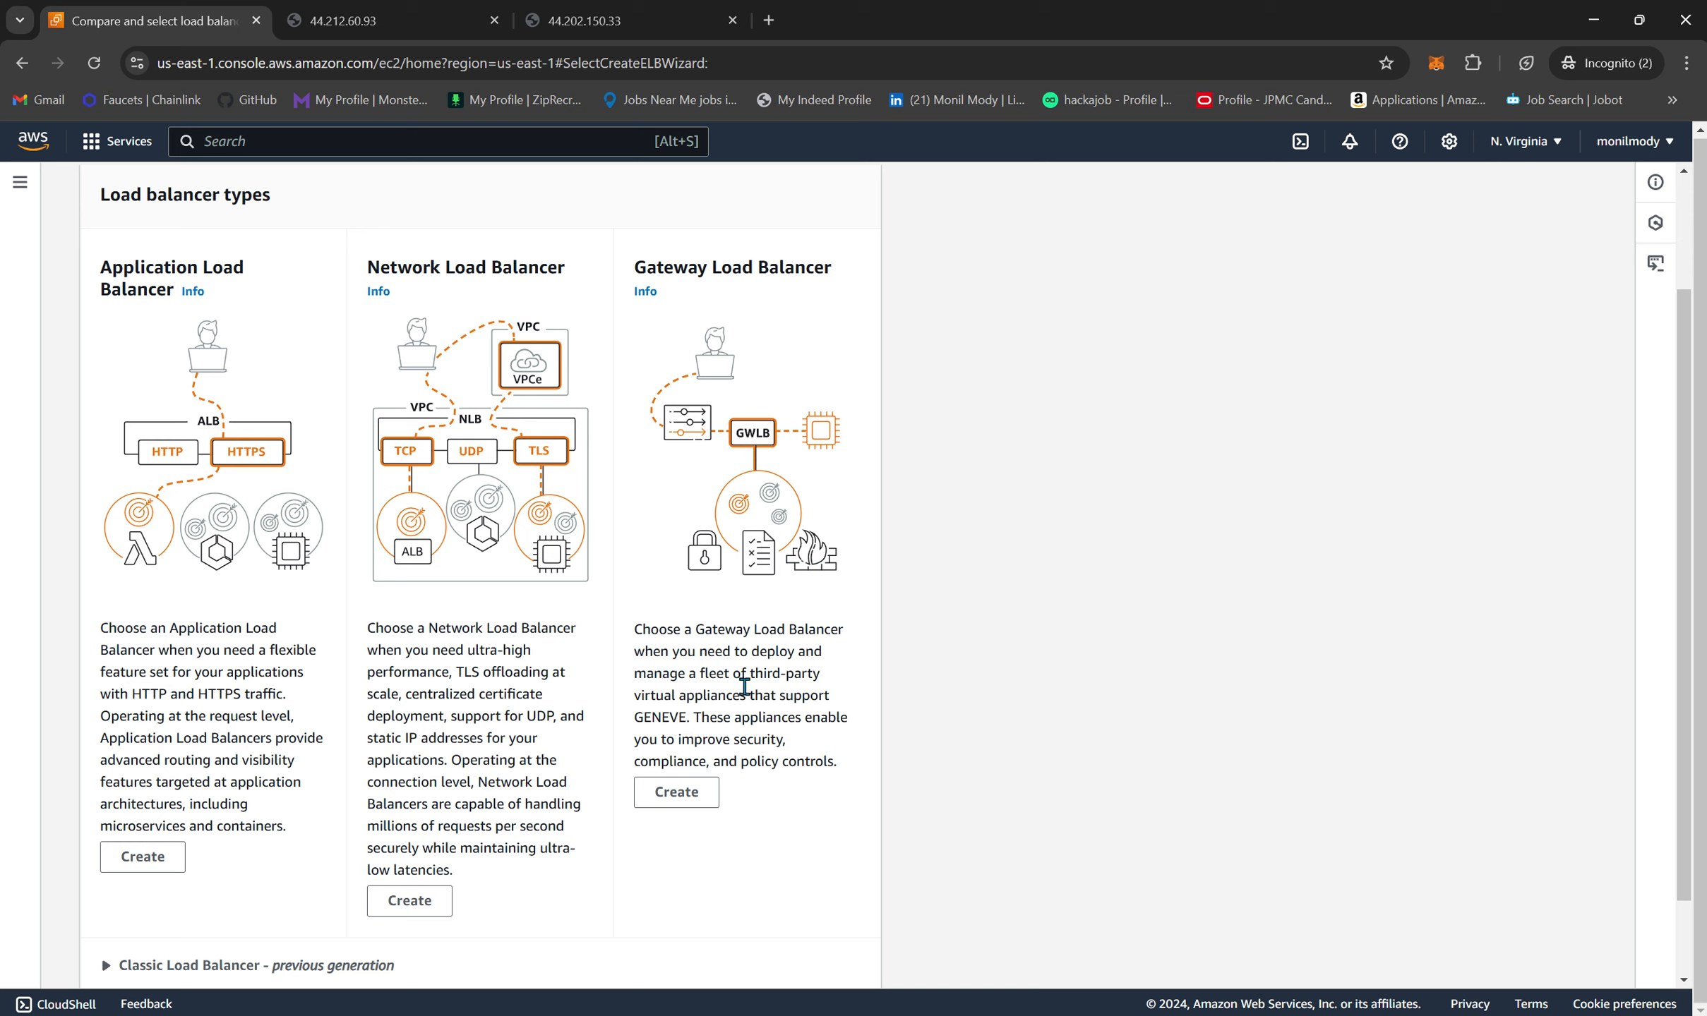
pyautogui.scroll(-1, 745, 687)
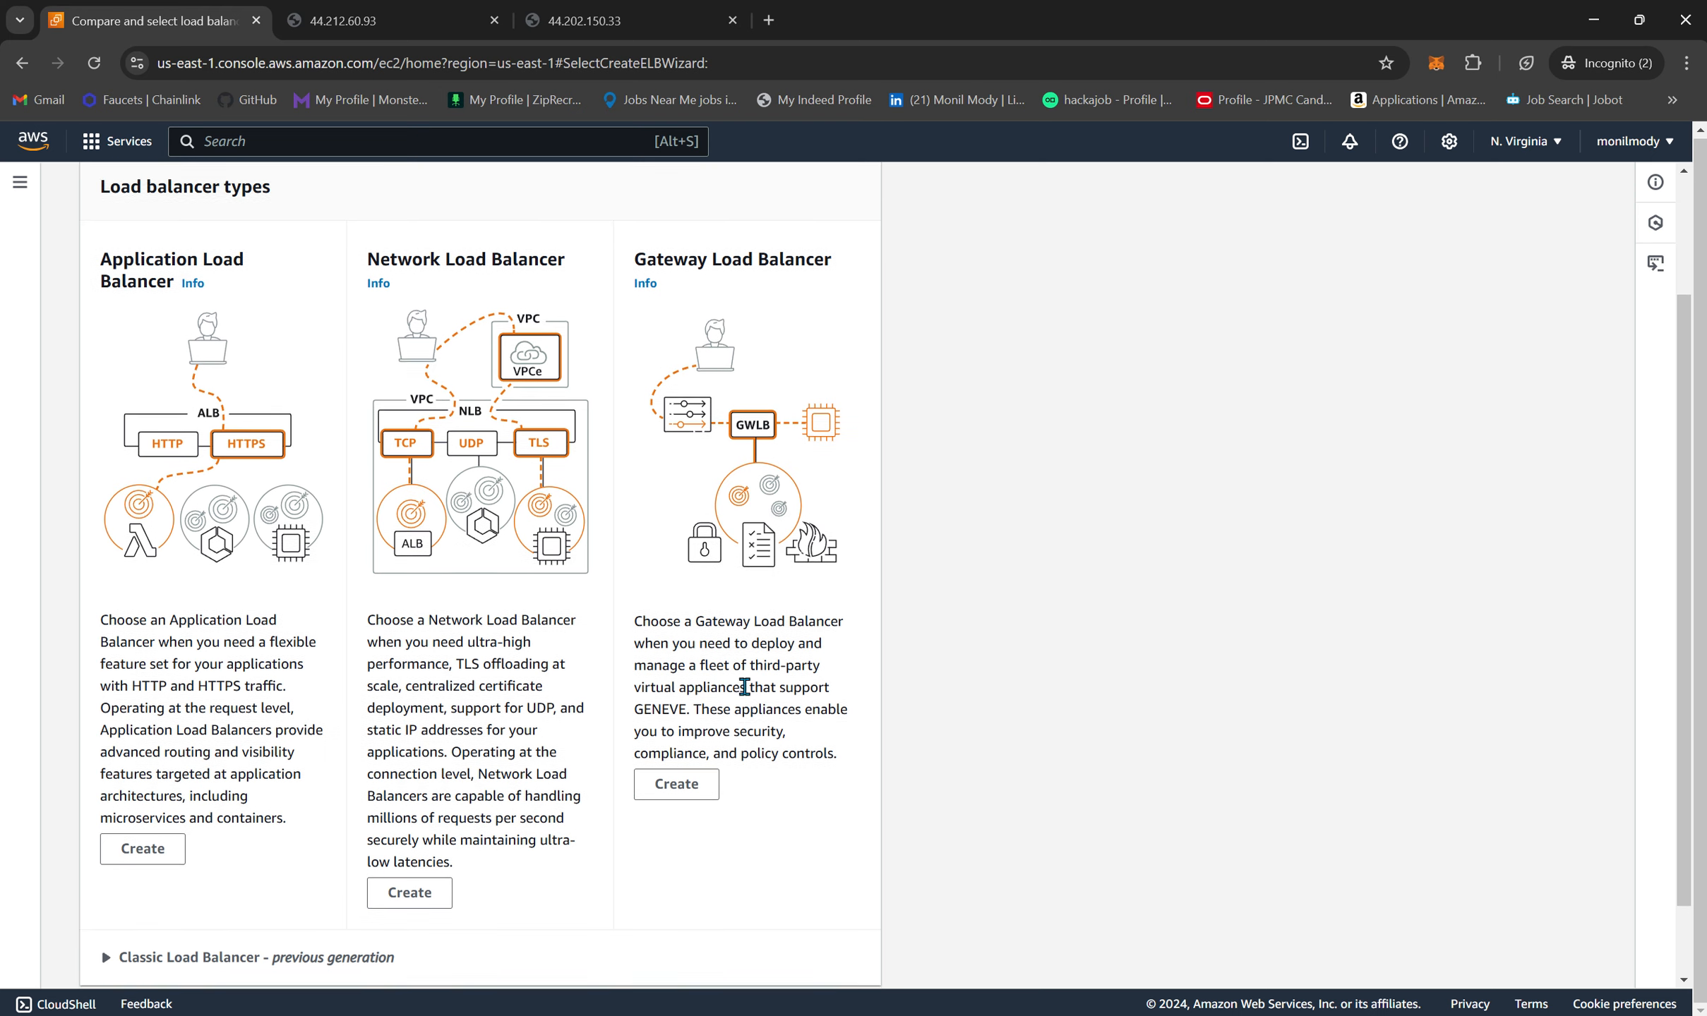
pyautogui.scroll(1, 744, 686)
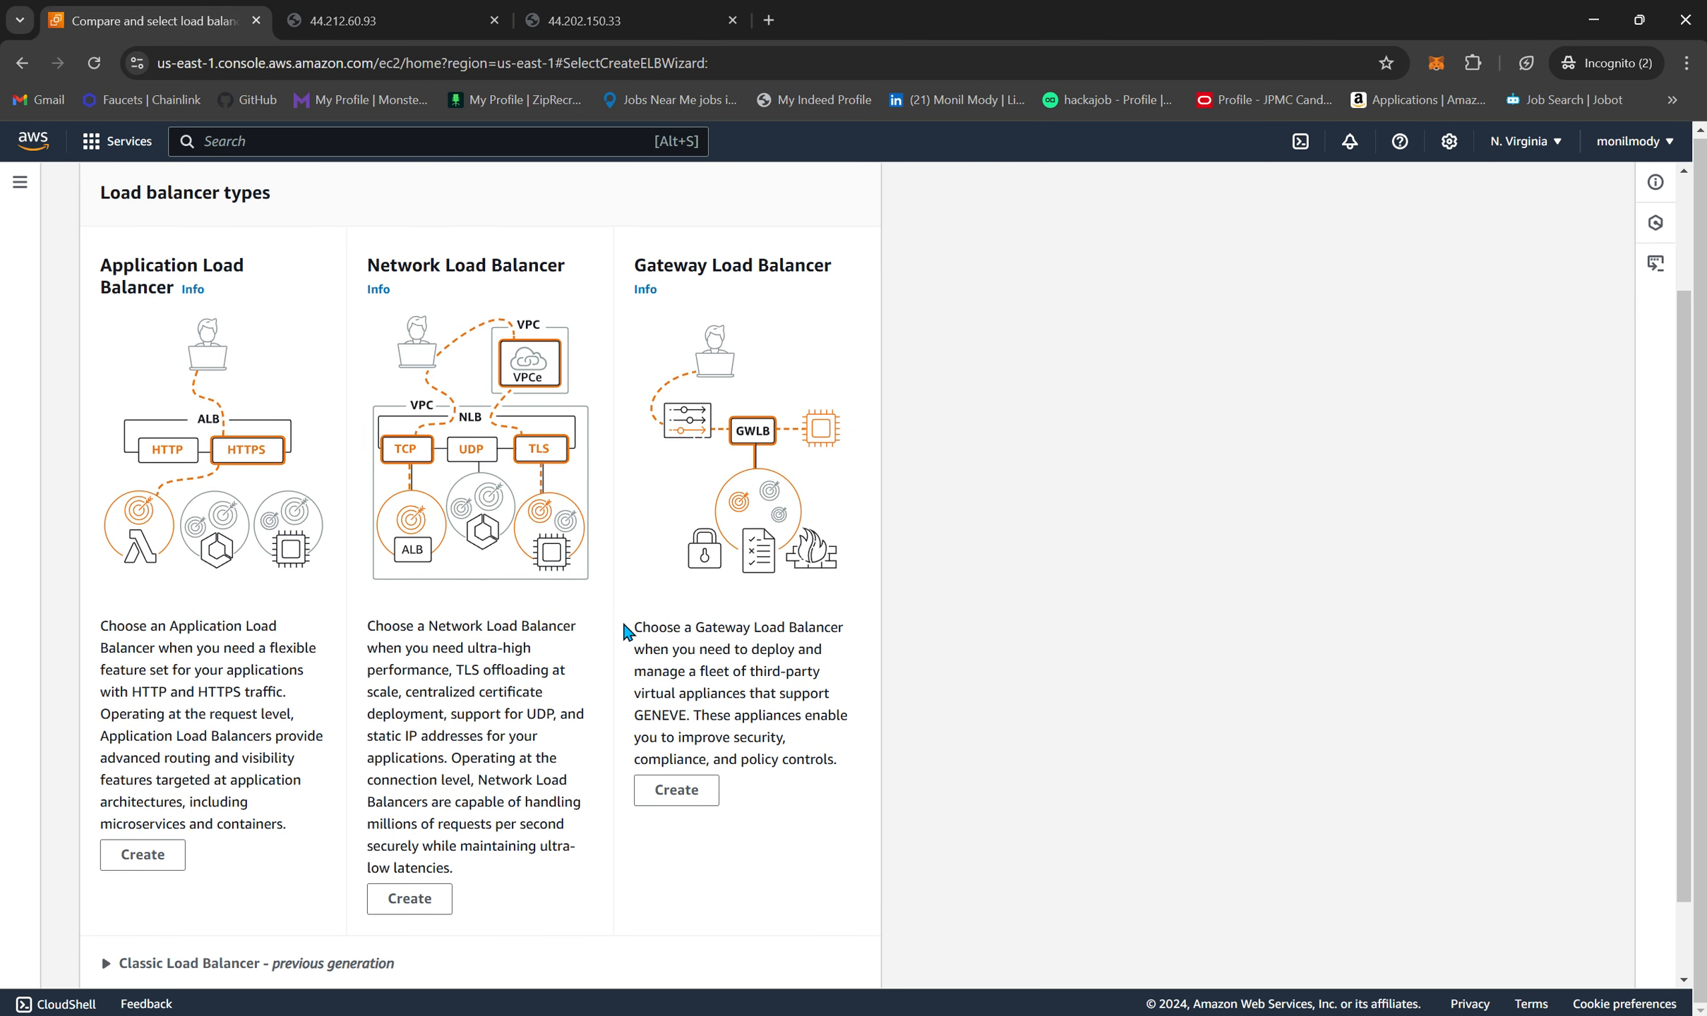
# - Start creating an Application Load Balancer and name it demo-ALB-load-Ballancer
pyautogui.scroll(-1, 688, 679)
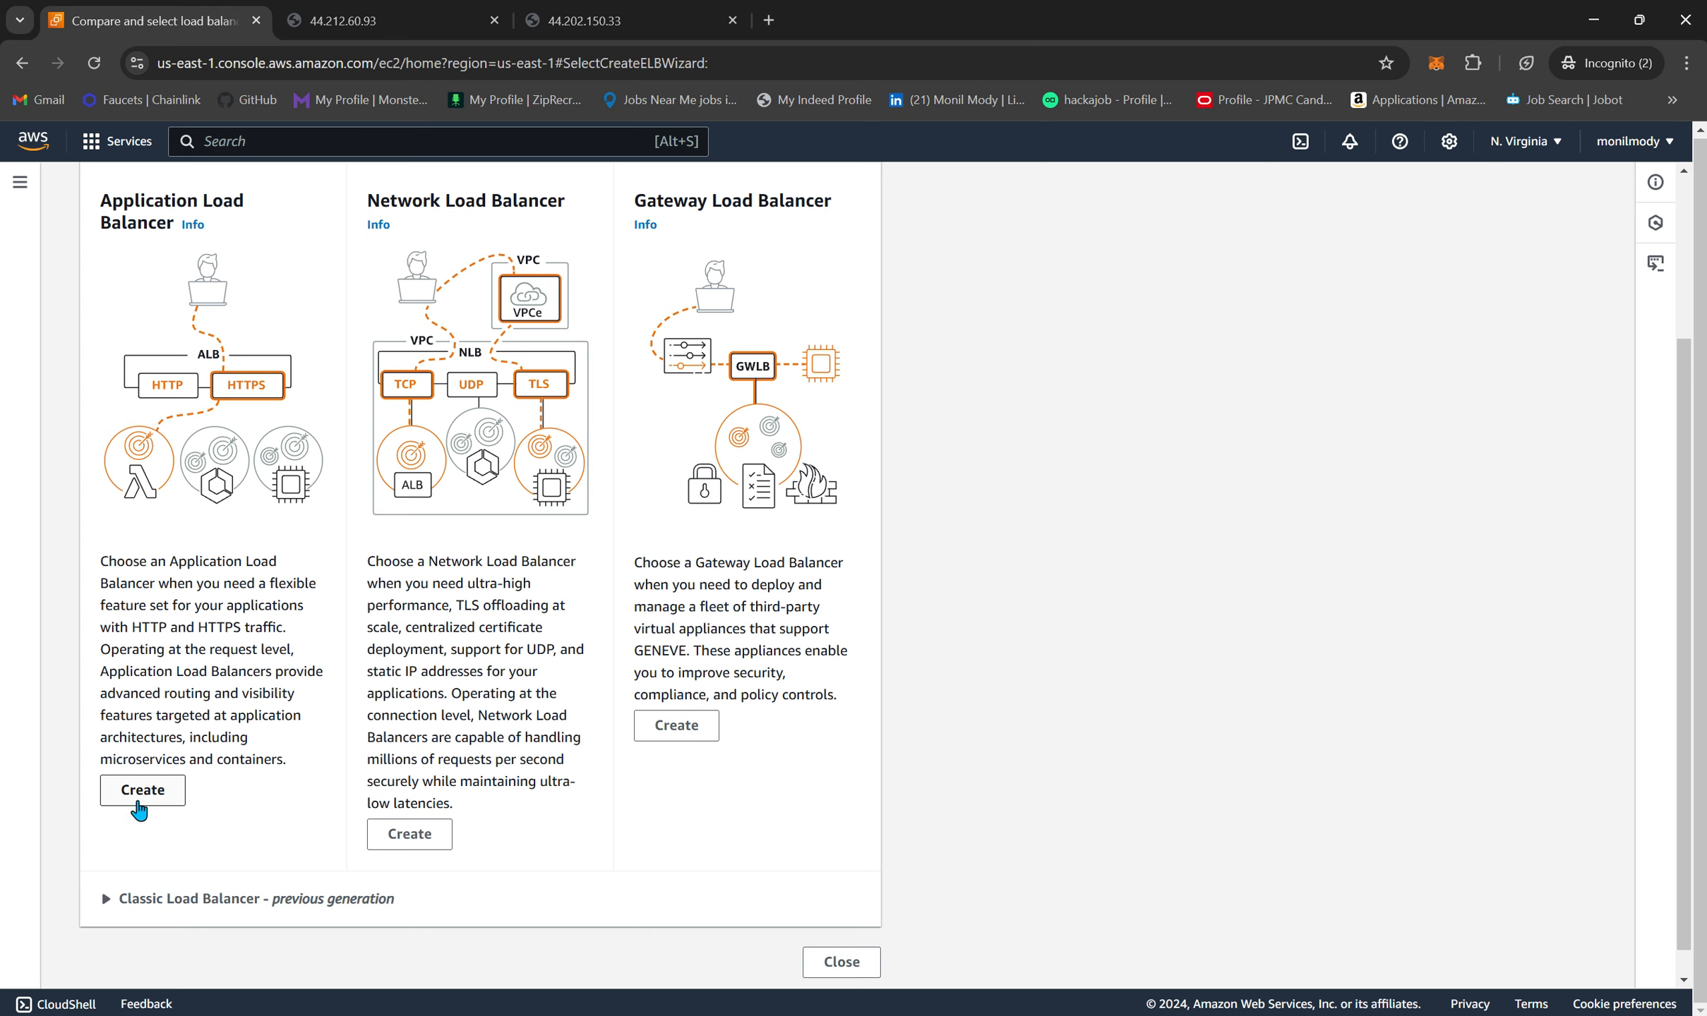
pyautogui.click(140, 794)
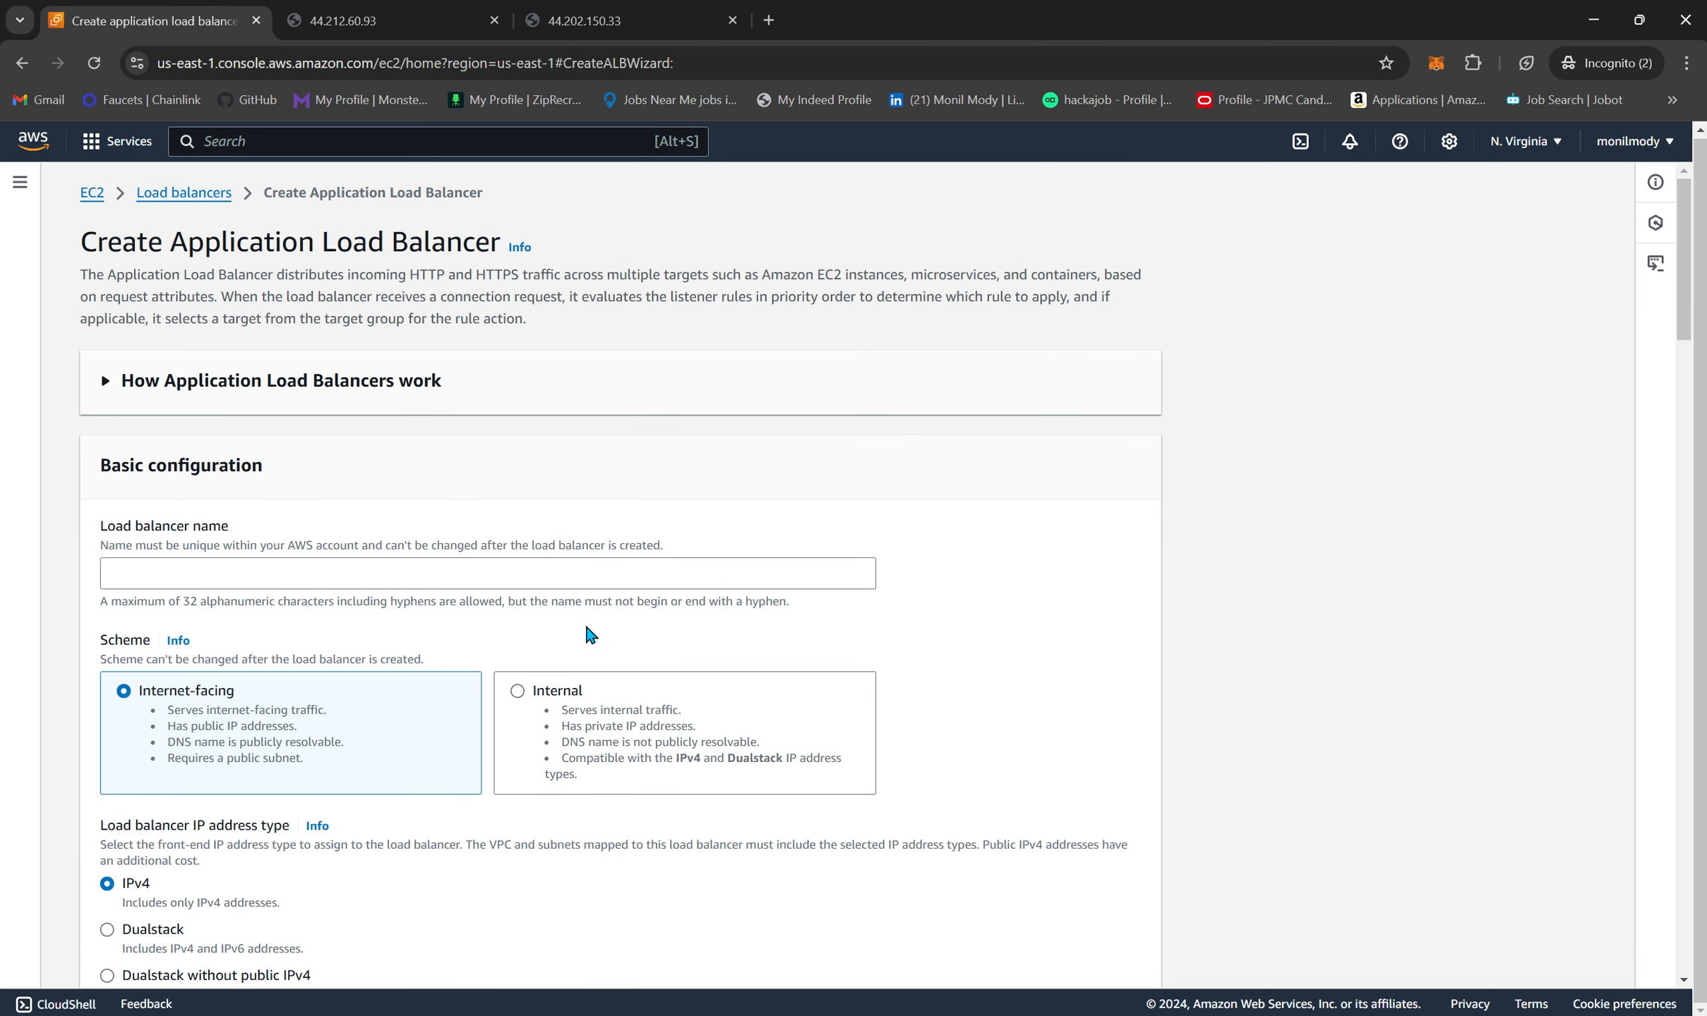
pyautogui.scroll(-1, 590, 635)
pyautogui.click(309, 494)
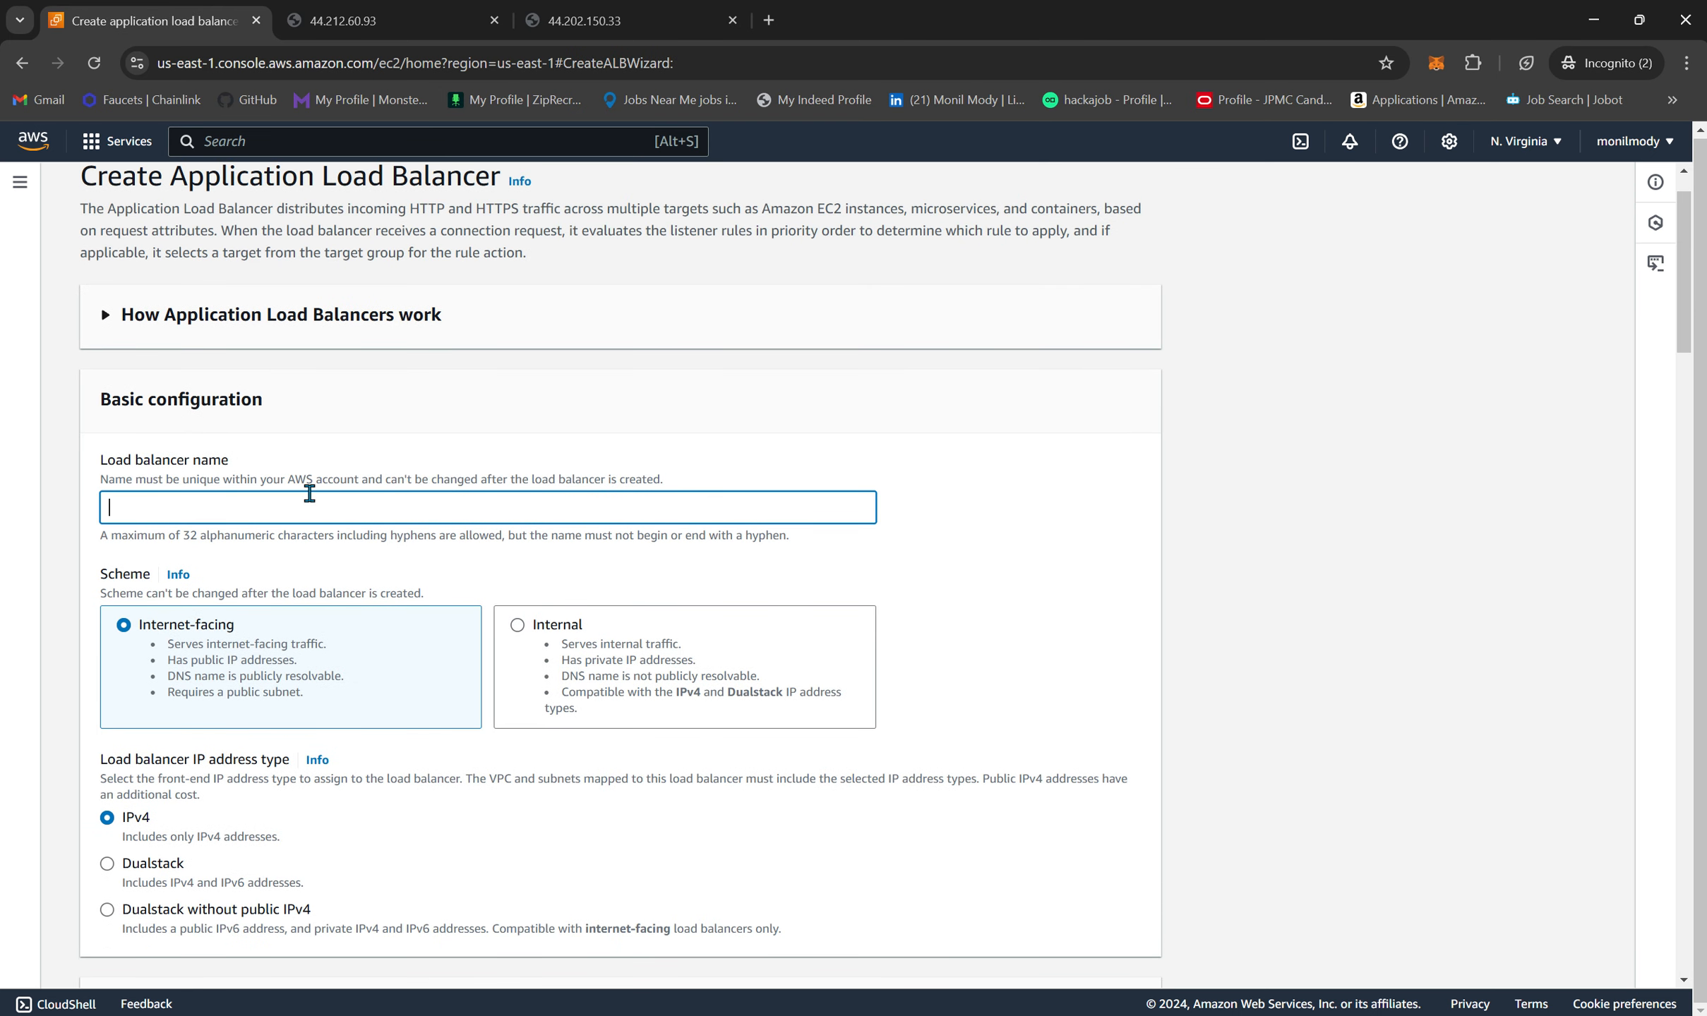
pyautogui.write('demo-ALB-loadB')
pyautogui.press('BackSpace')
pyautogui.write('-')
pyautogui.write('Ball')
pyautogui.write('ance')
pyautogui.write('r')
# - Enable all six Availability Zones, us-east-1a through us-east-1f, in the load balancer's network mapping
pyautogui.scroll(-3, 531, 661)
pyautogui.scroll(-3, 531, 661)
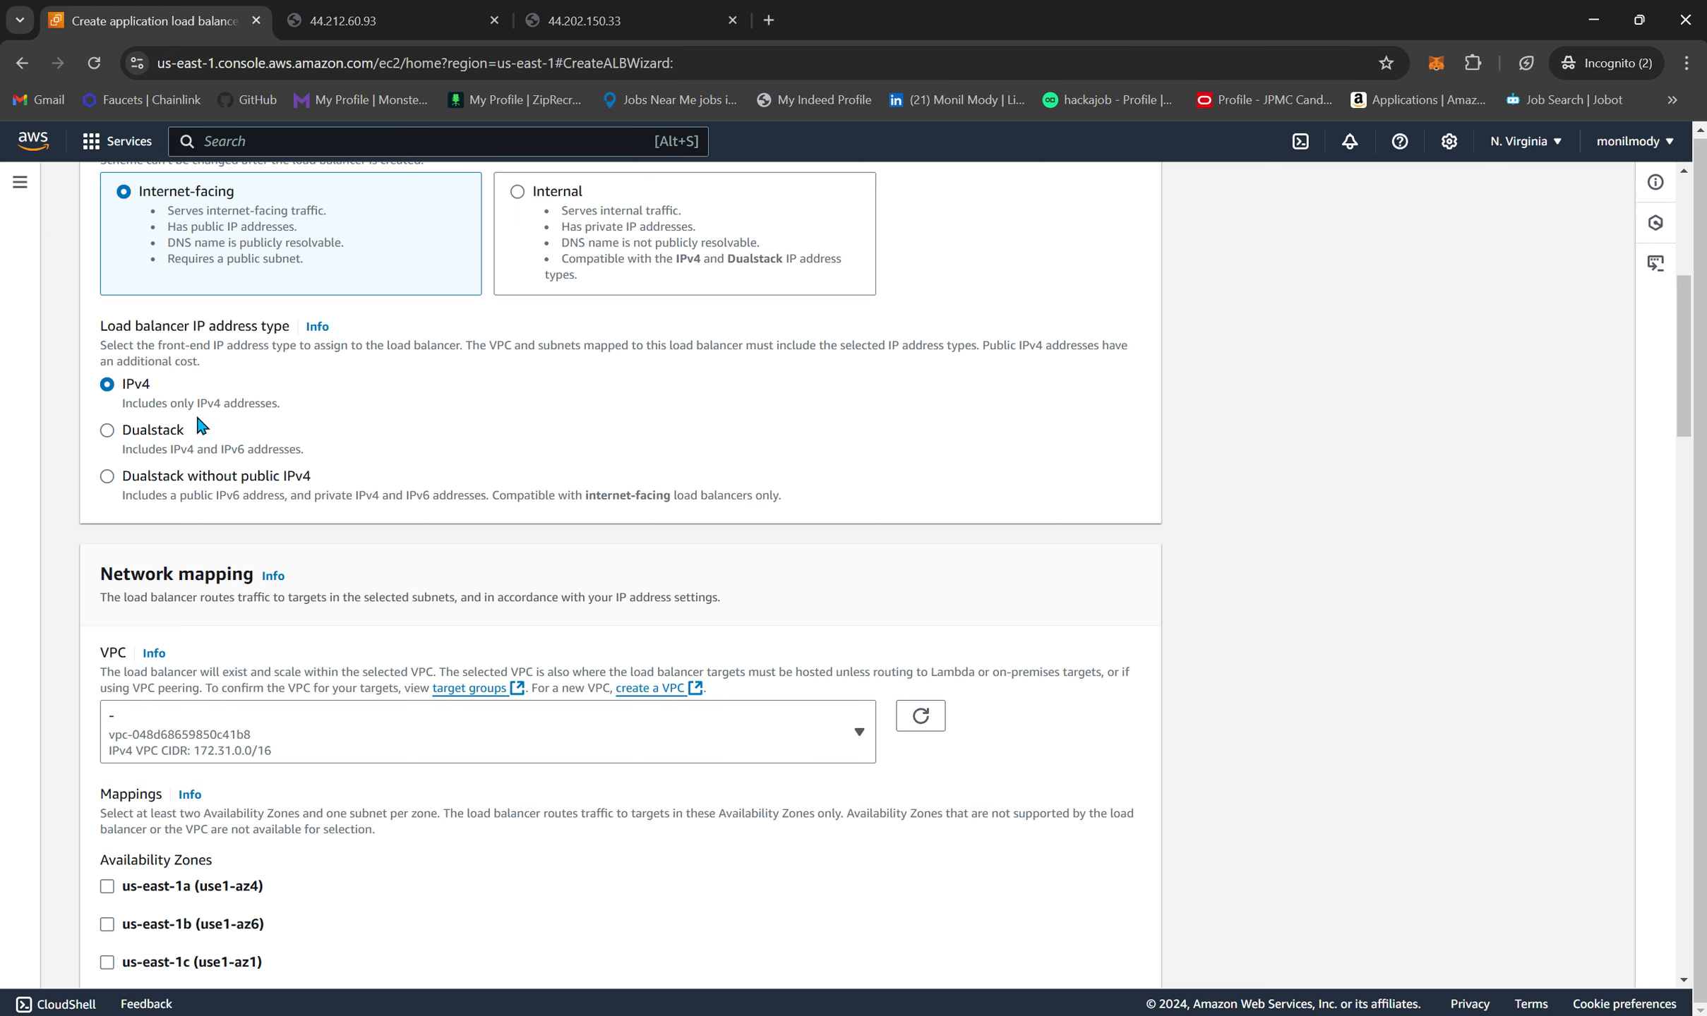
pyautogui.scroll(-1, 399, 538)
pyautogui.scroll(-4, 399, 538)
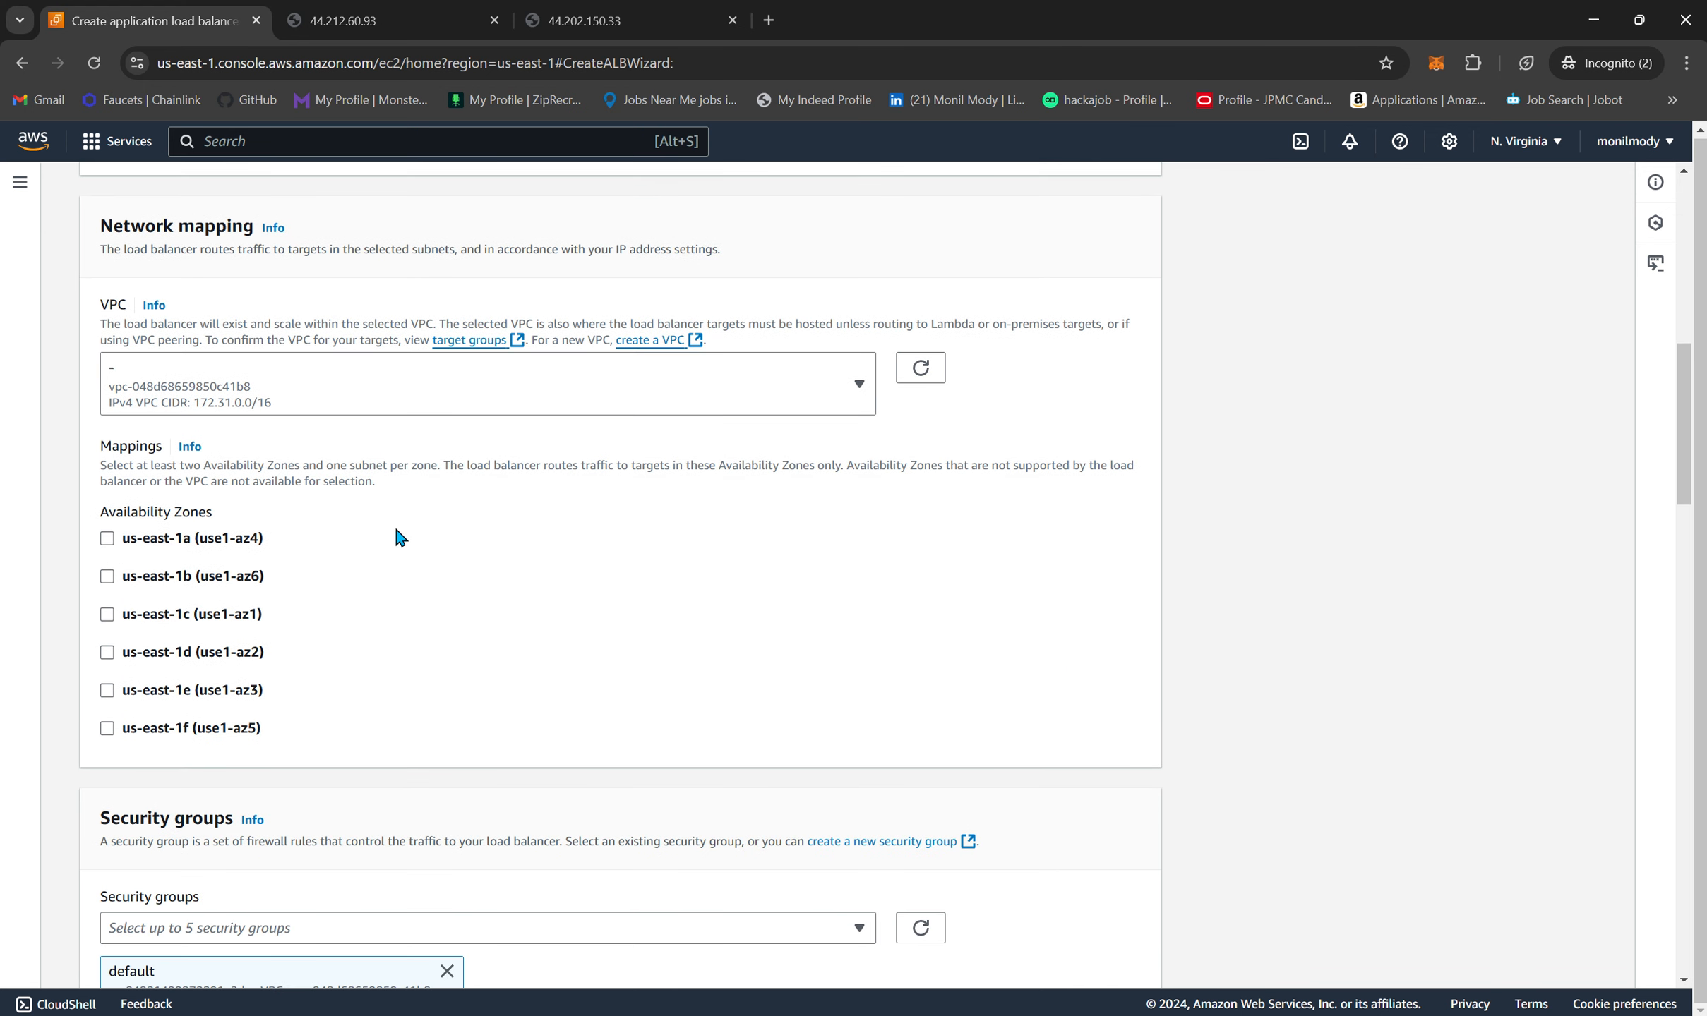
pyautogui.click(107, 539)
pyautogui.click(113, 714)
pyautogui.scroll(-3, 112, 708)
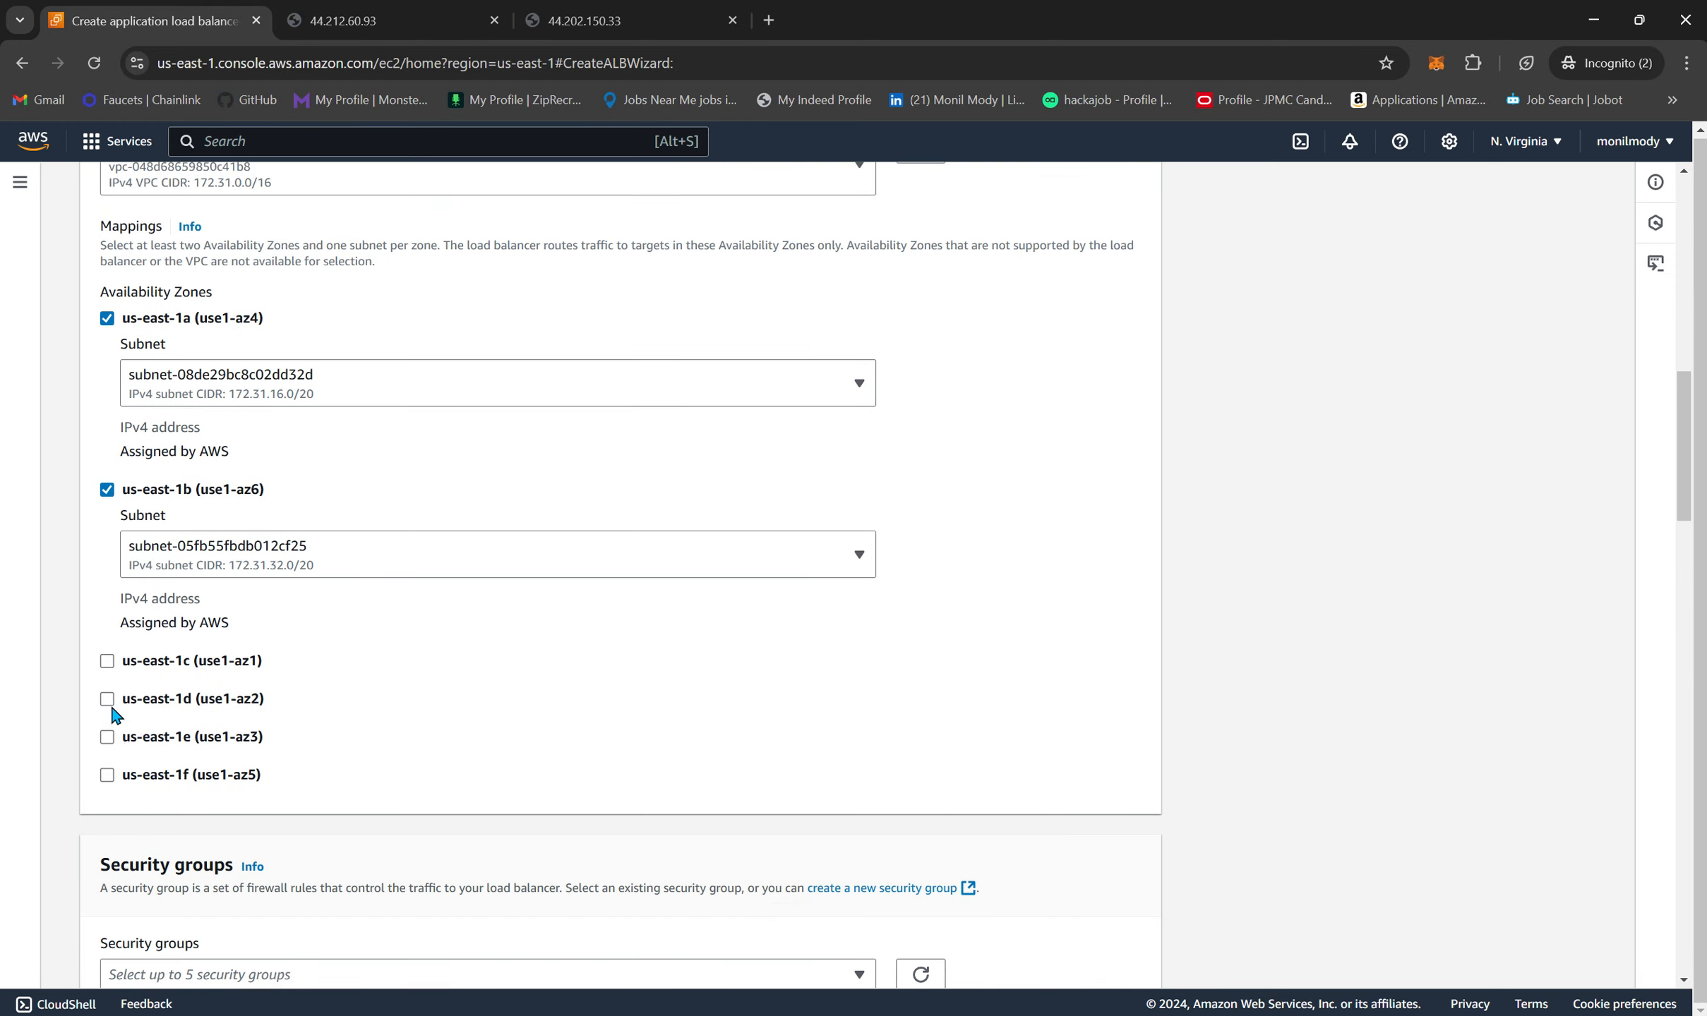
pyautogui.click(110, 637)
pyautogui.click(107, 808)
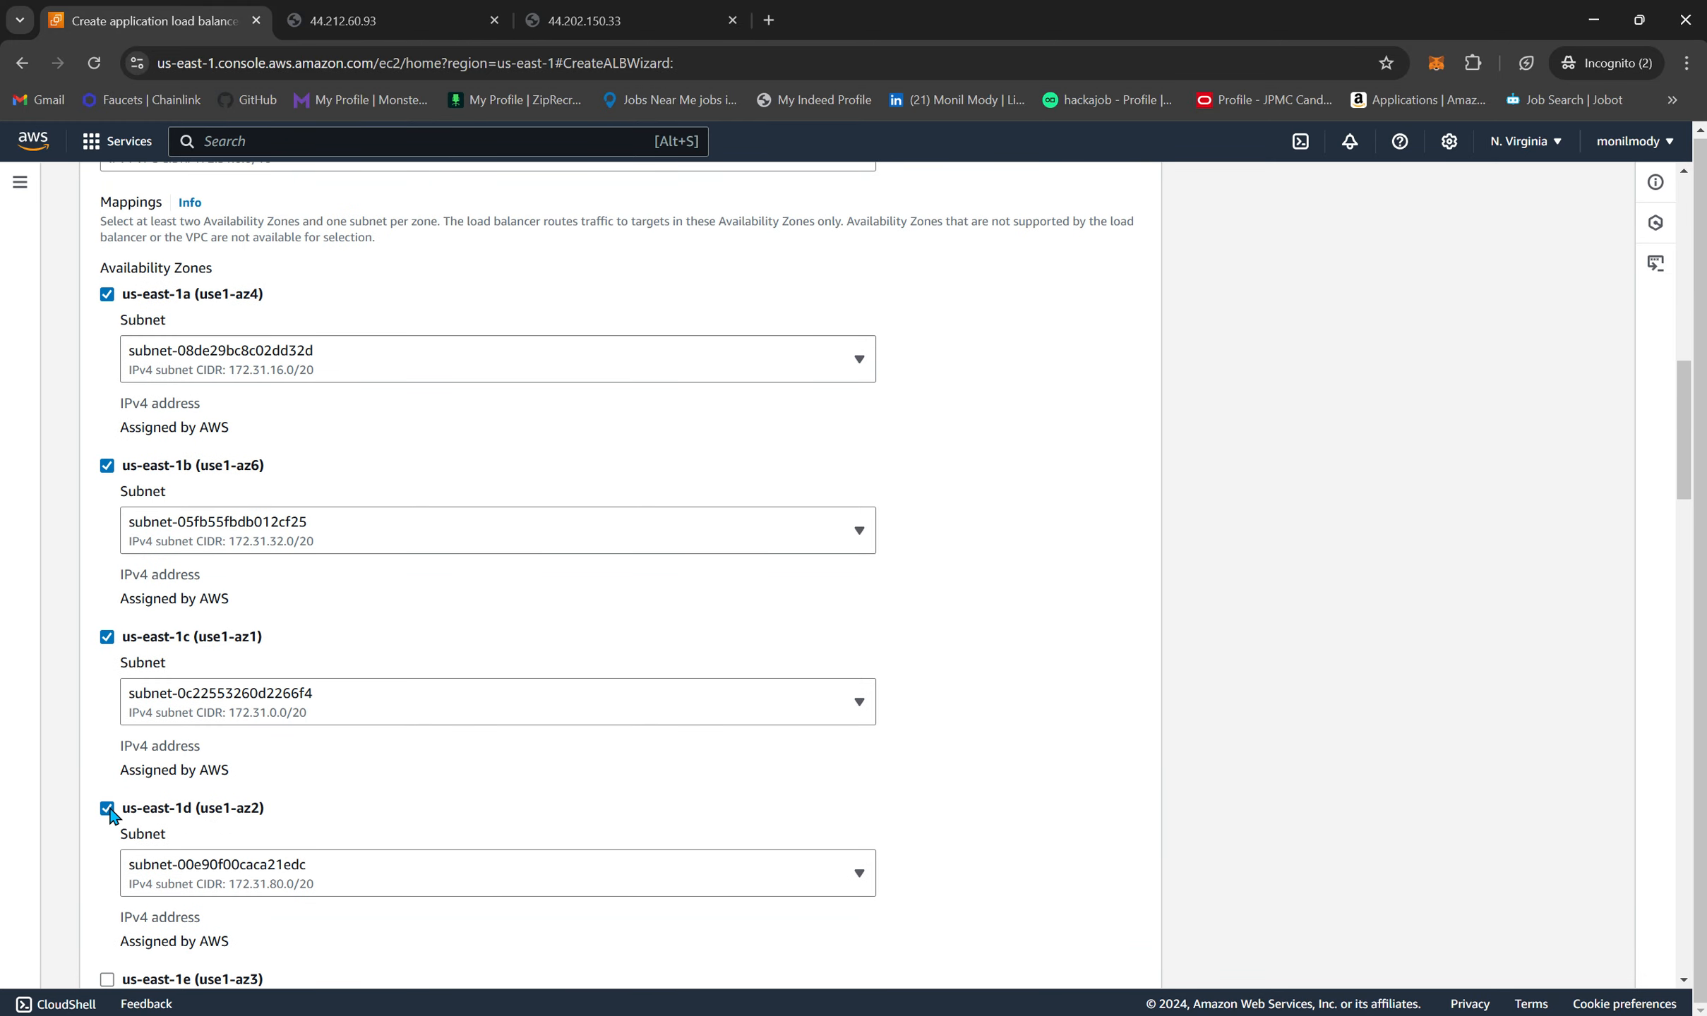
pyautogui.scroll(-4, 106, 924)
pyautogui.click(107, 676)
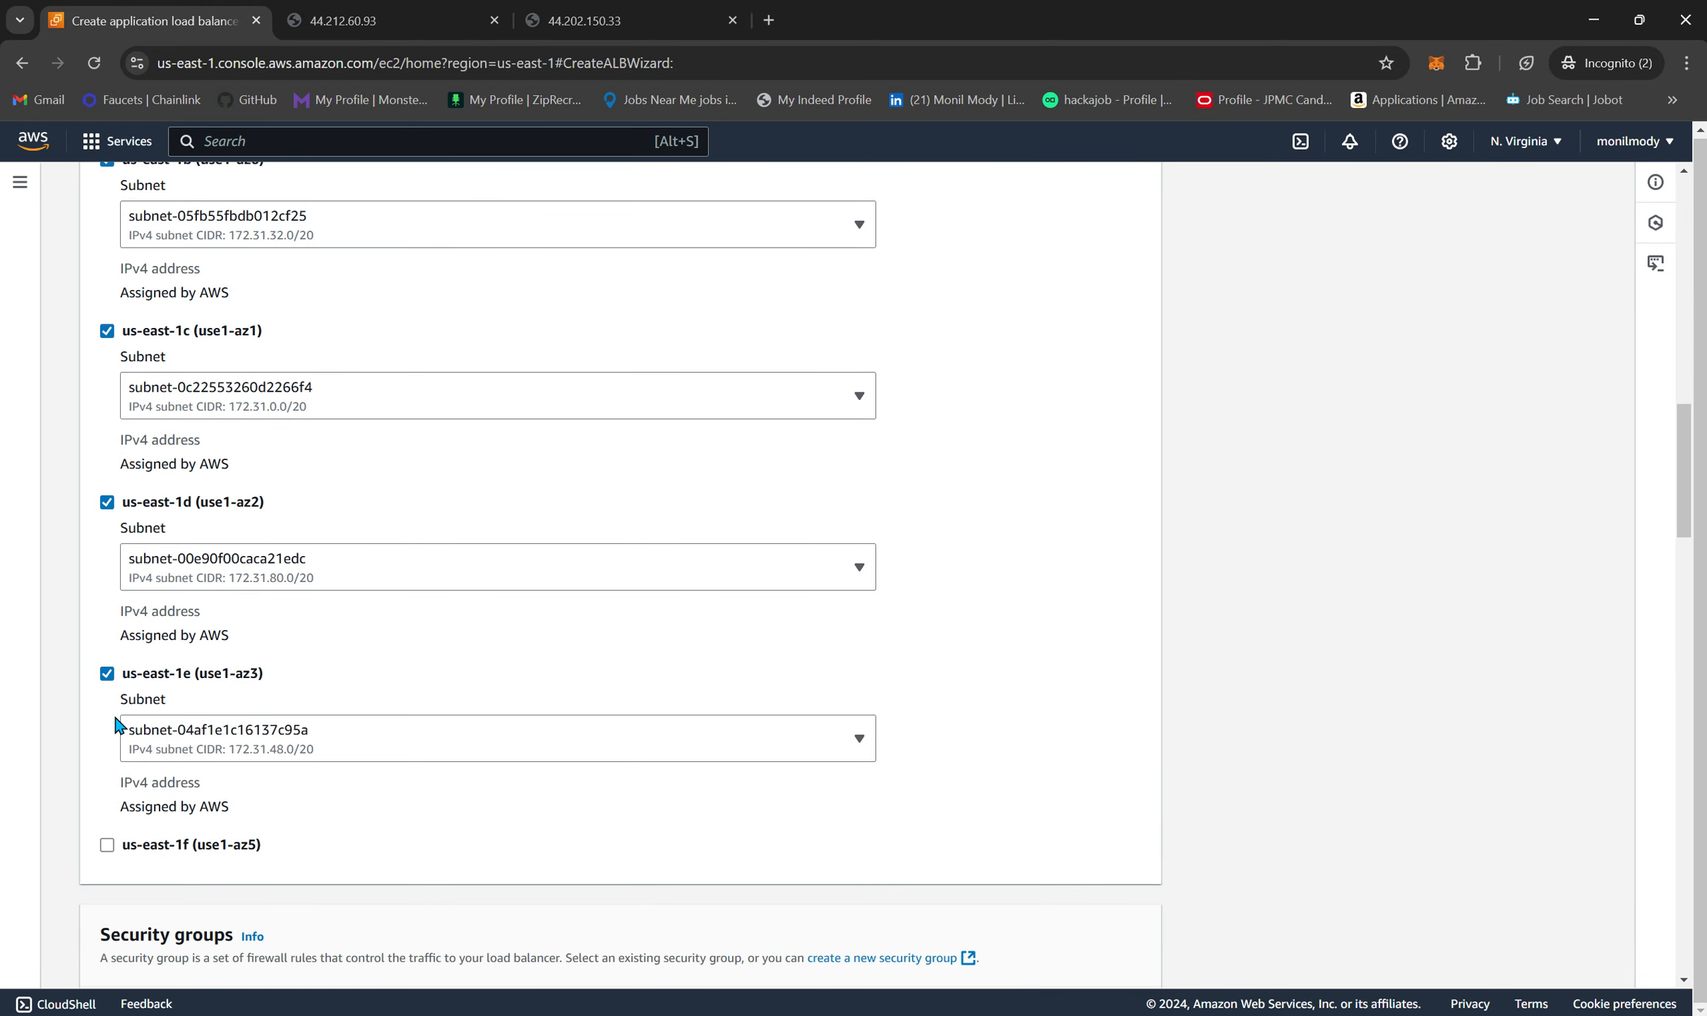
pyautogui.click(107, 843)
# - Remove the default security group from the load balancer and open the form for creating a new security group
pyautogui.scroll(-5, 113, 854)
pyautogui.scroll(-1, 110, 847)
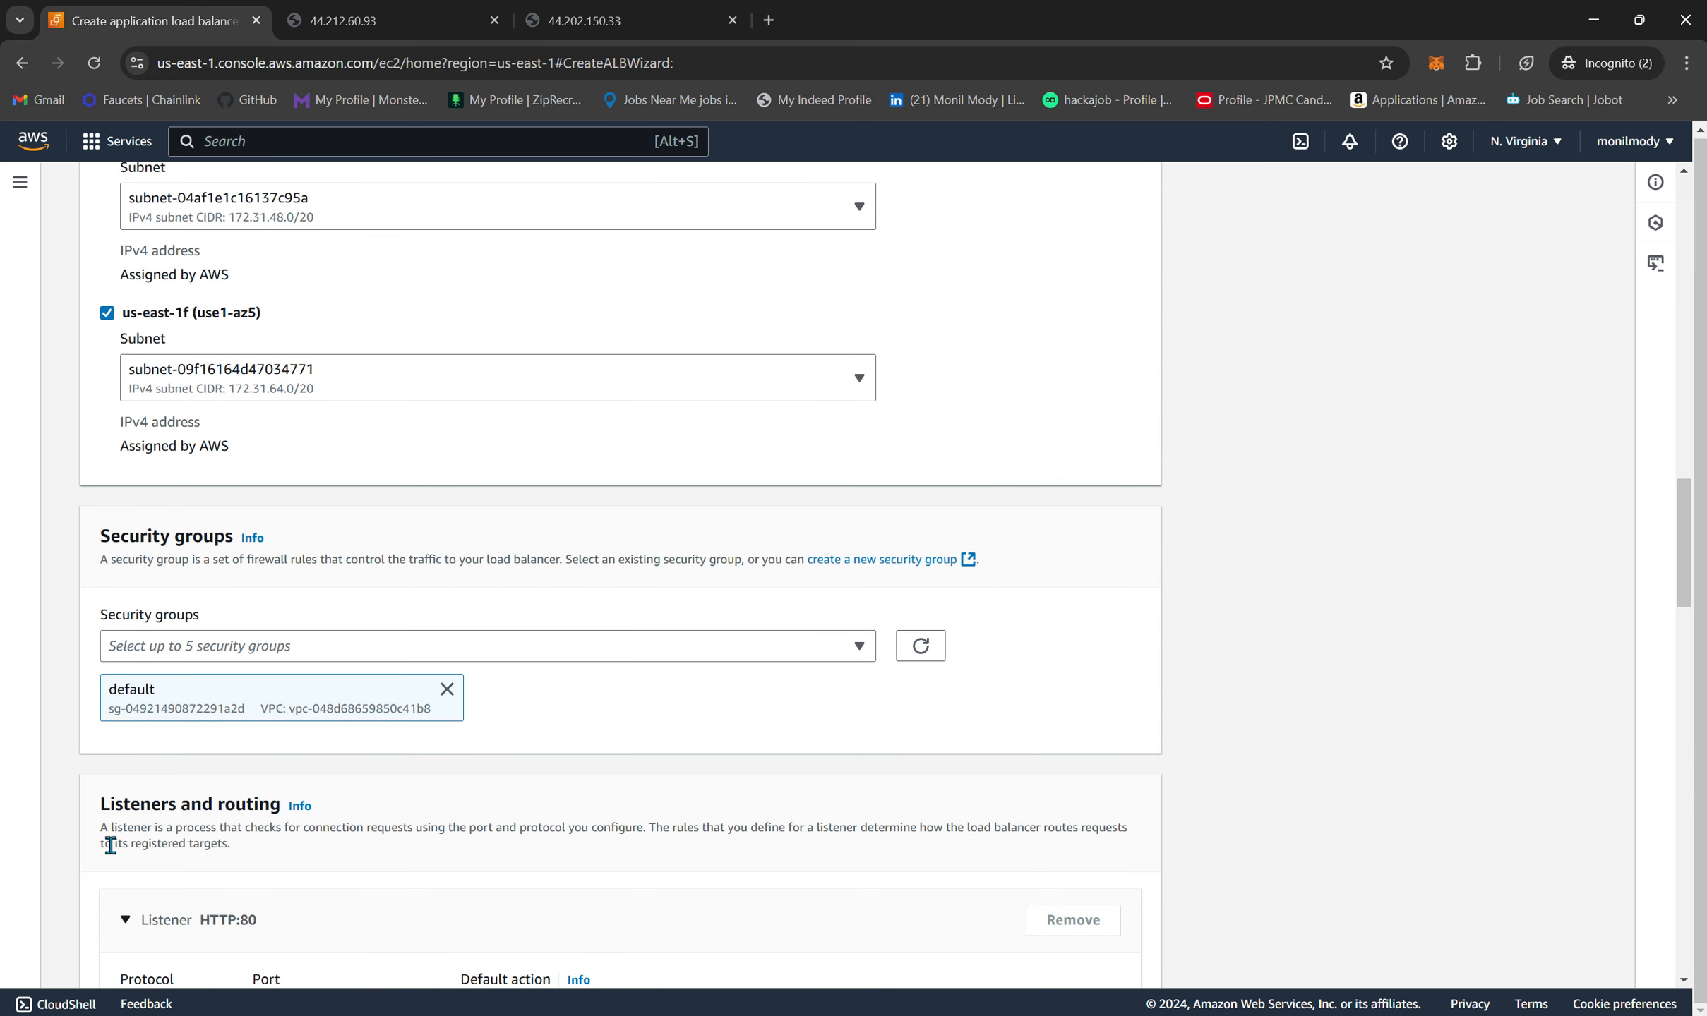
pyautogui.click(446, 690)
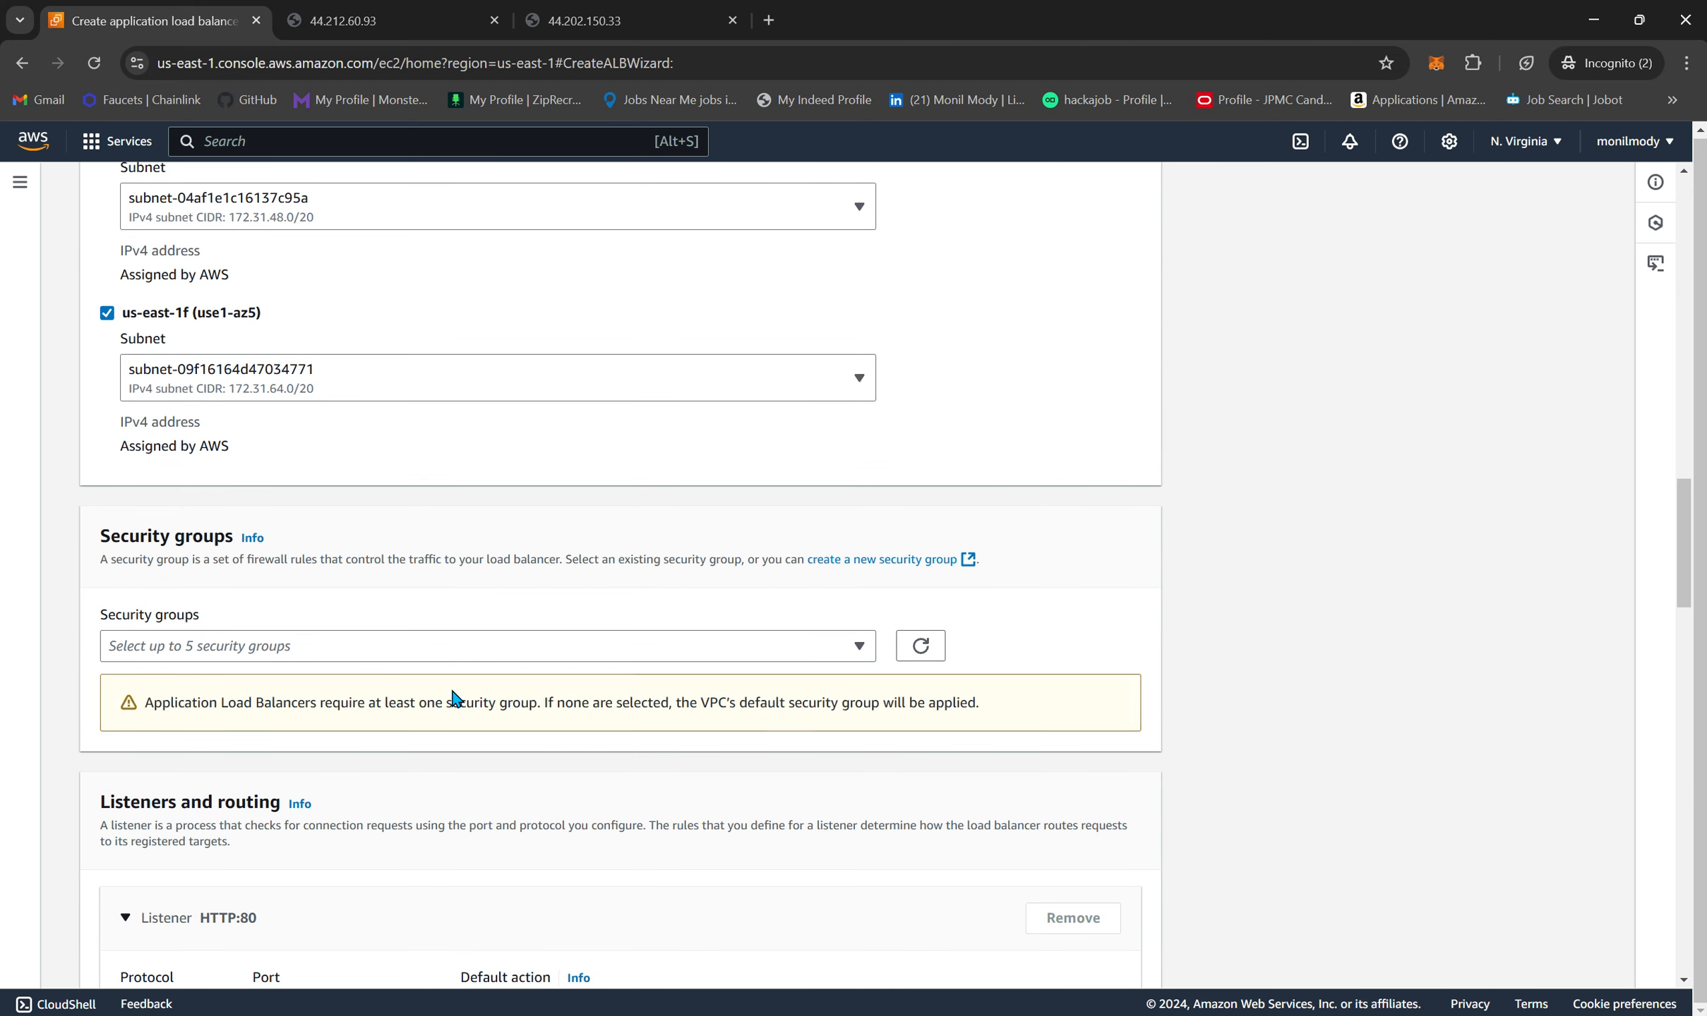
pyautogui.click(900, 559)
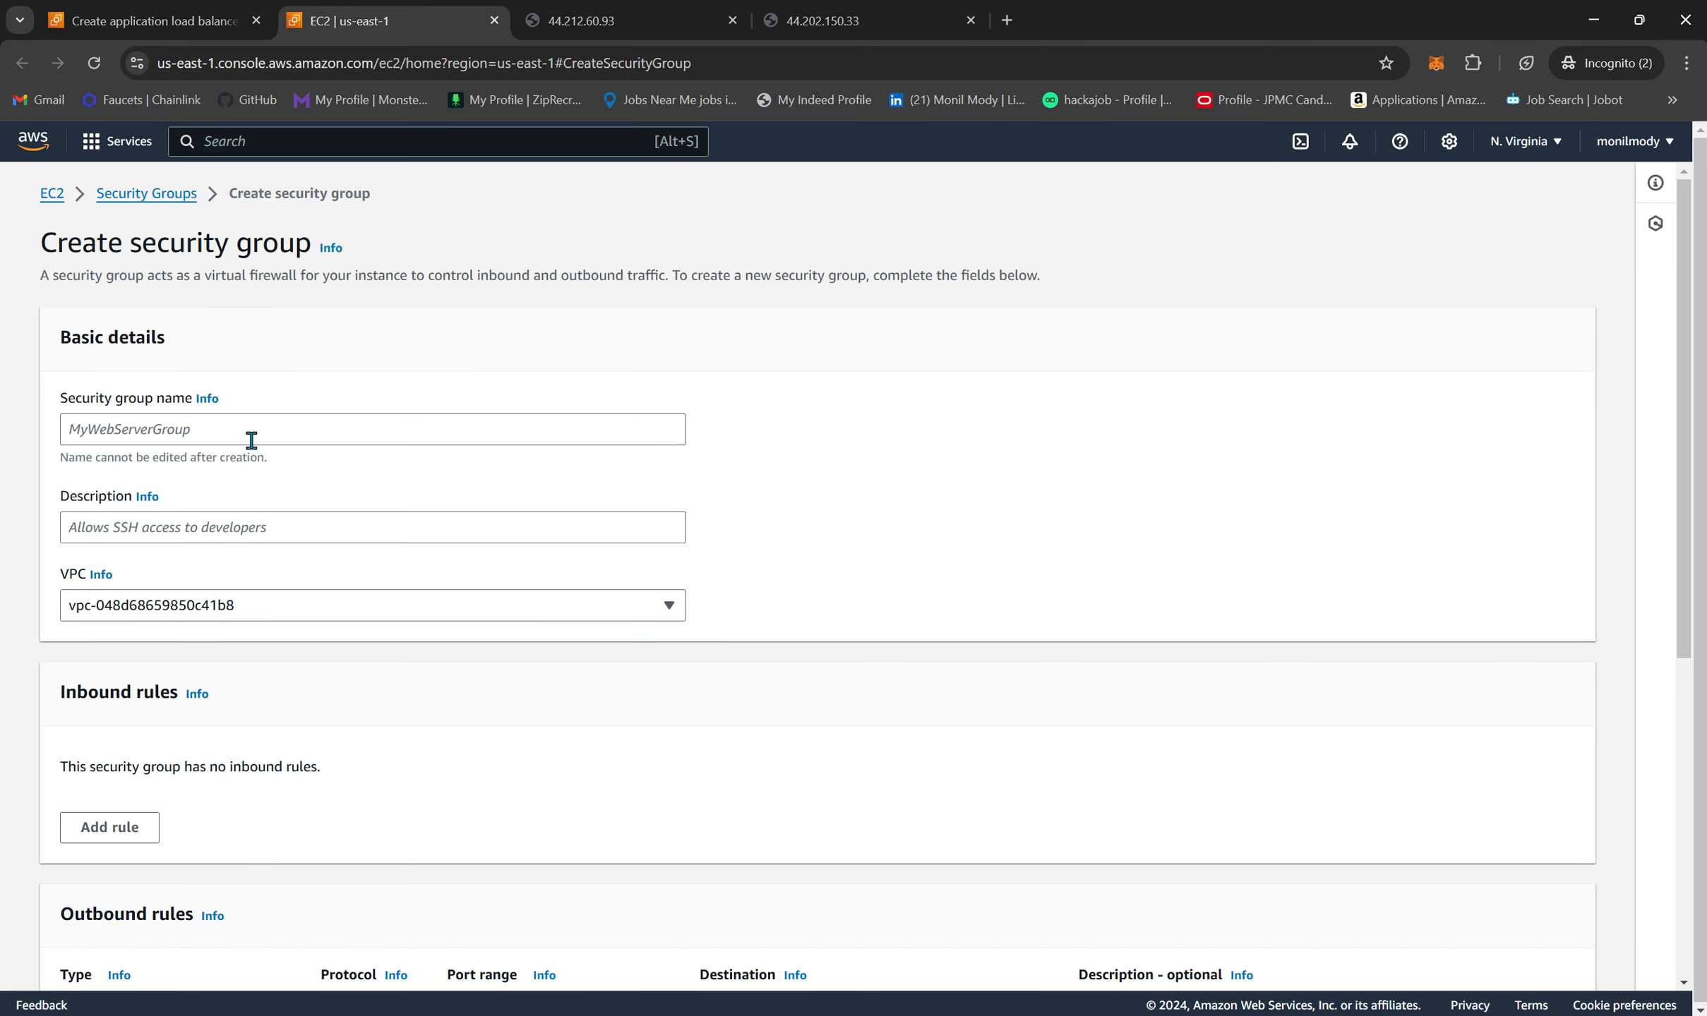
# - Name the new security group demo-alb-project-sg and describe it as HTTP to ALB
pyautogui.click(251, 439)
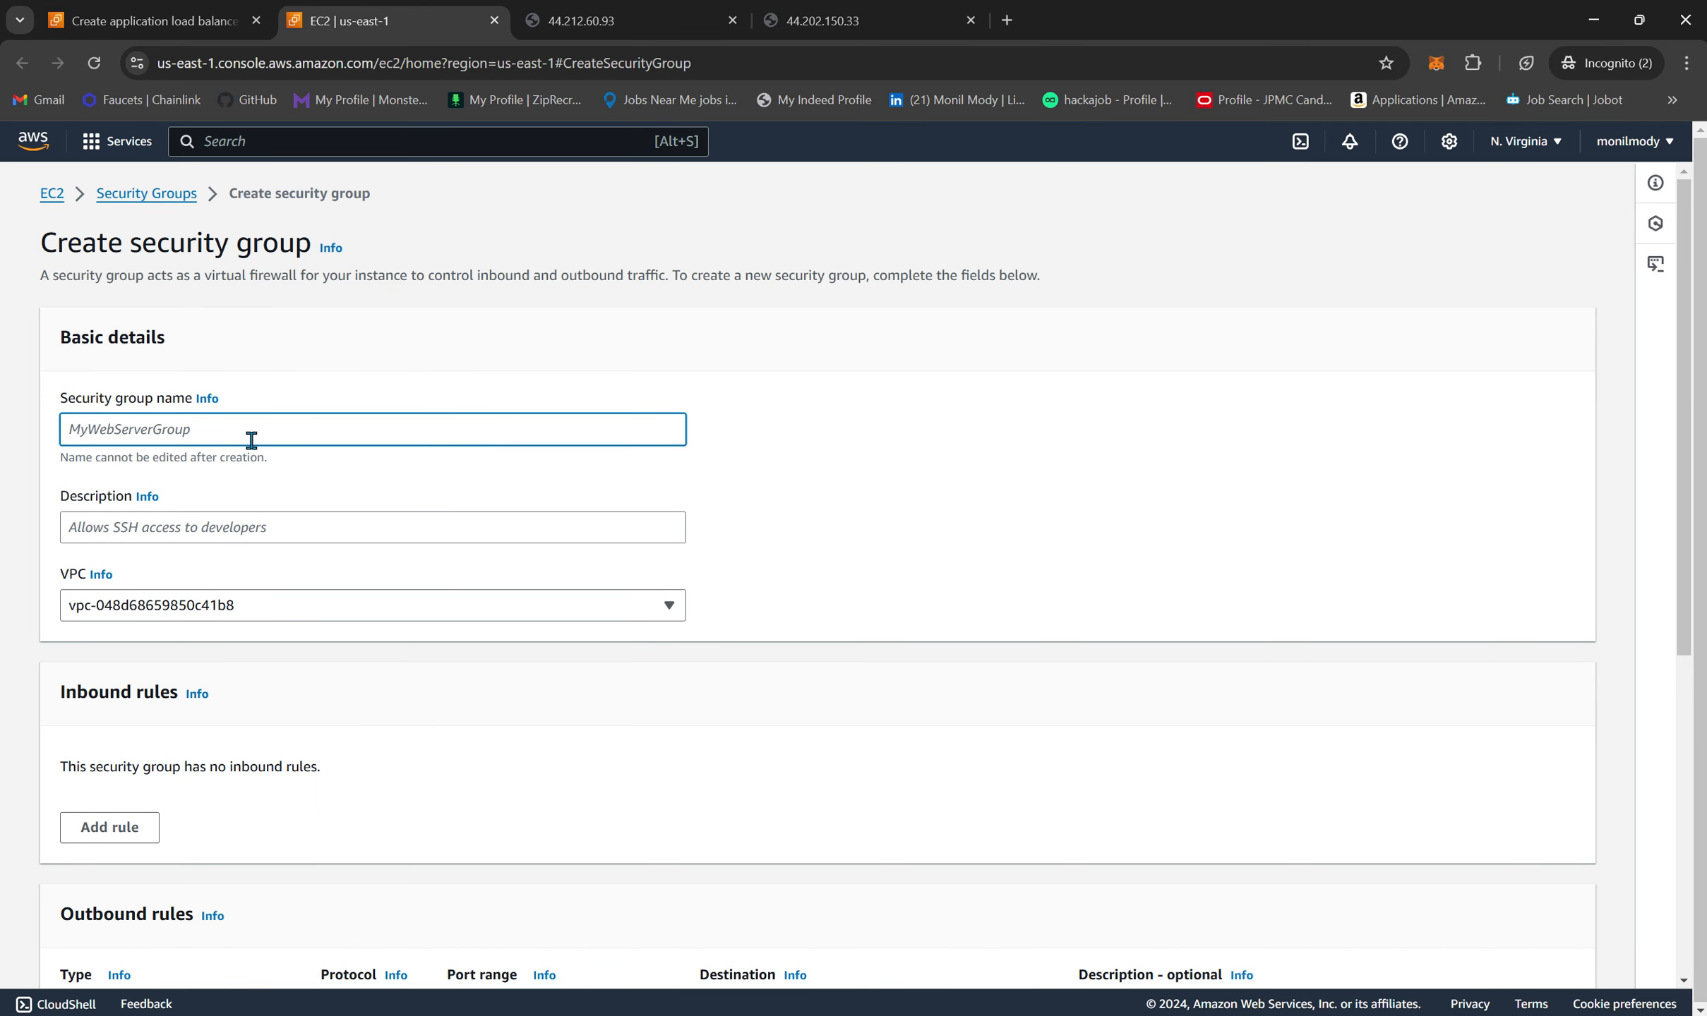
pyautogui.write('demo-alb-project-sg')
pyautogui.scroll(-2, 315, 553)
pyautogui.click(321, 433)
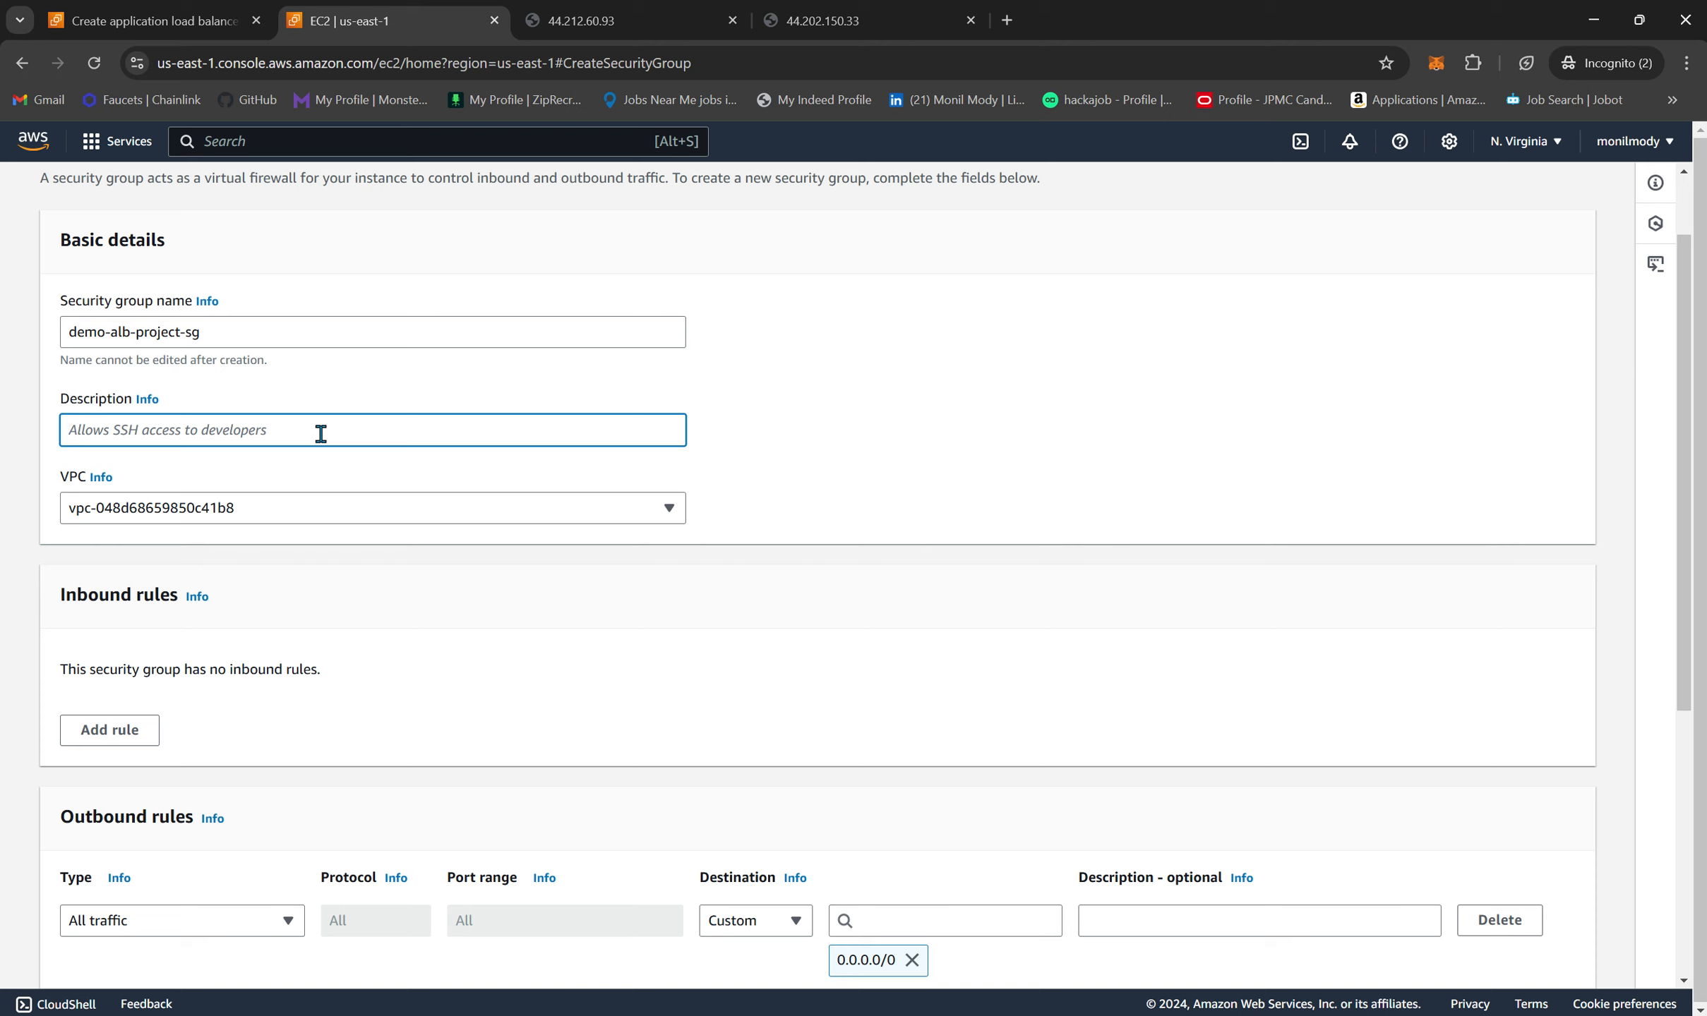
pyautogui.write('HTTP to ALB')
# - Add an inbound HTTP rule with source 0.0.0.0/0 and create the security group
pyautogui.scroll(-4, 320, 433)
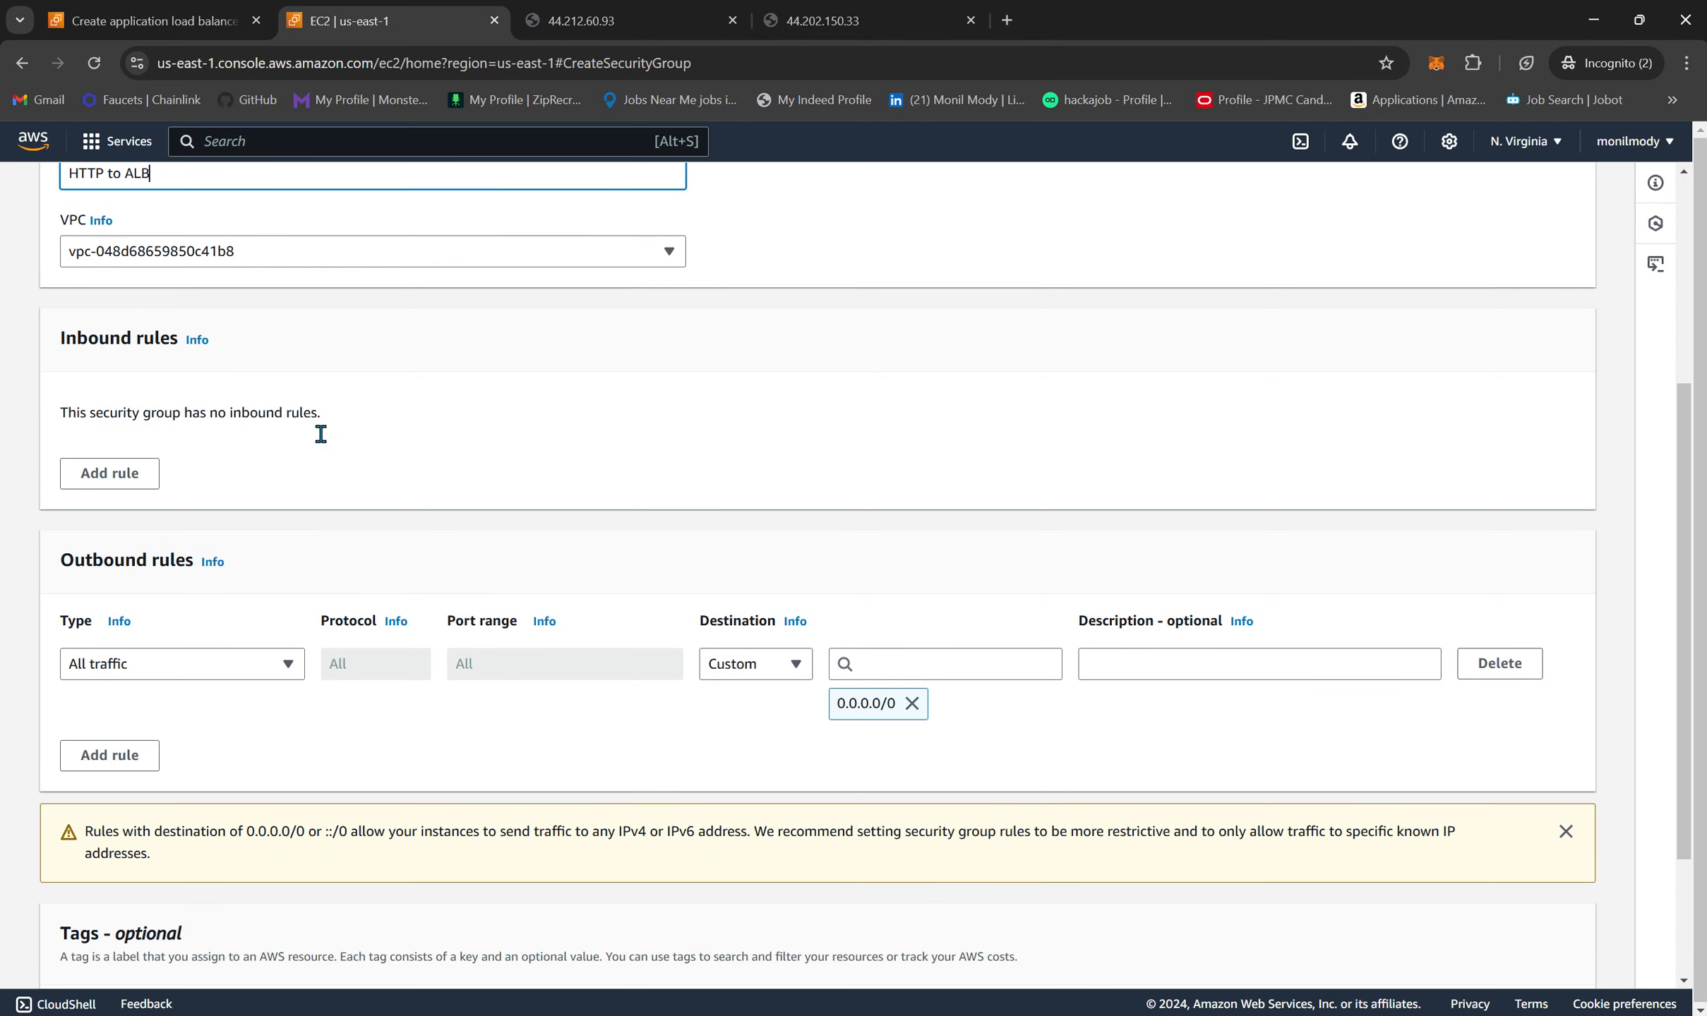
pyautogui.click(100, 496)
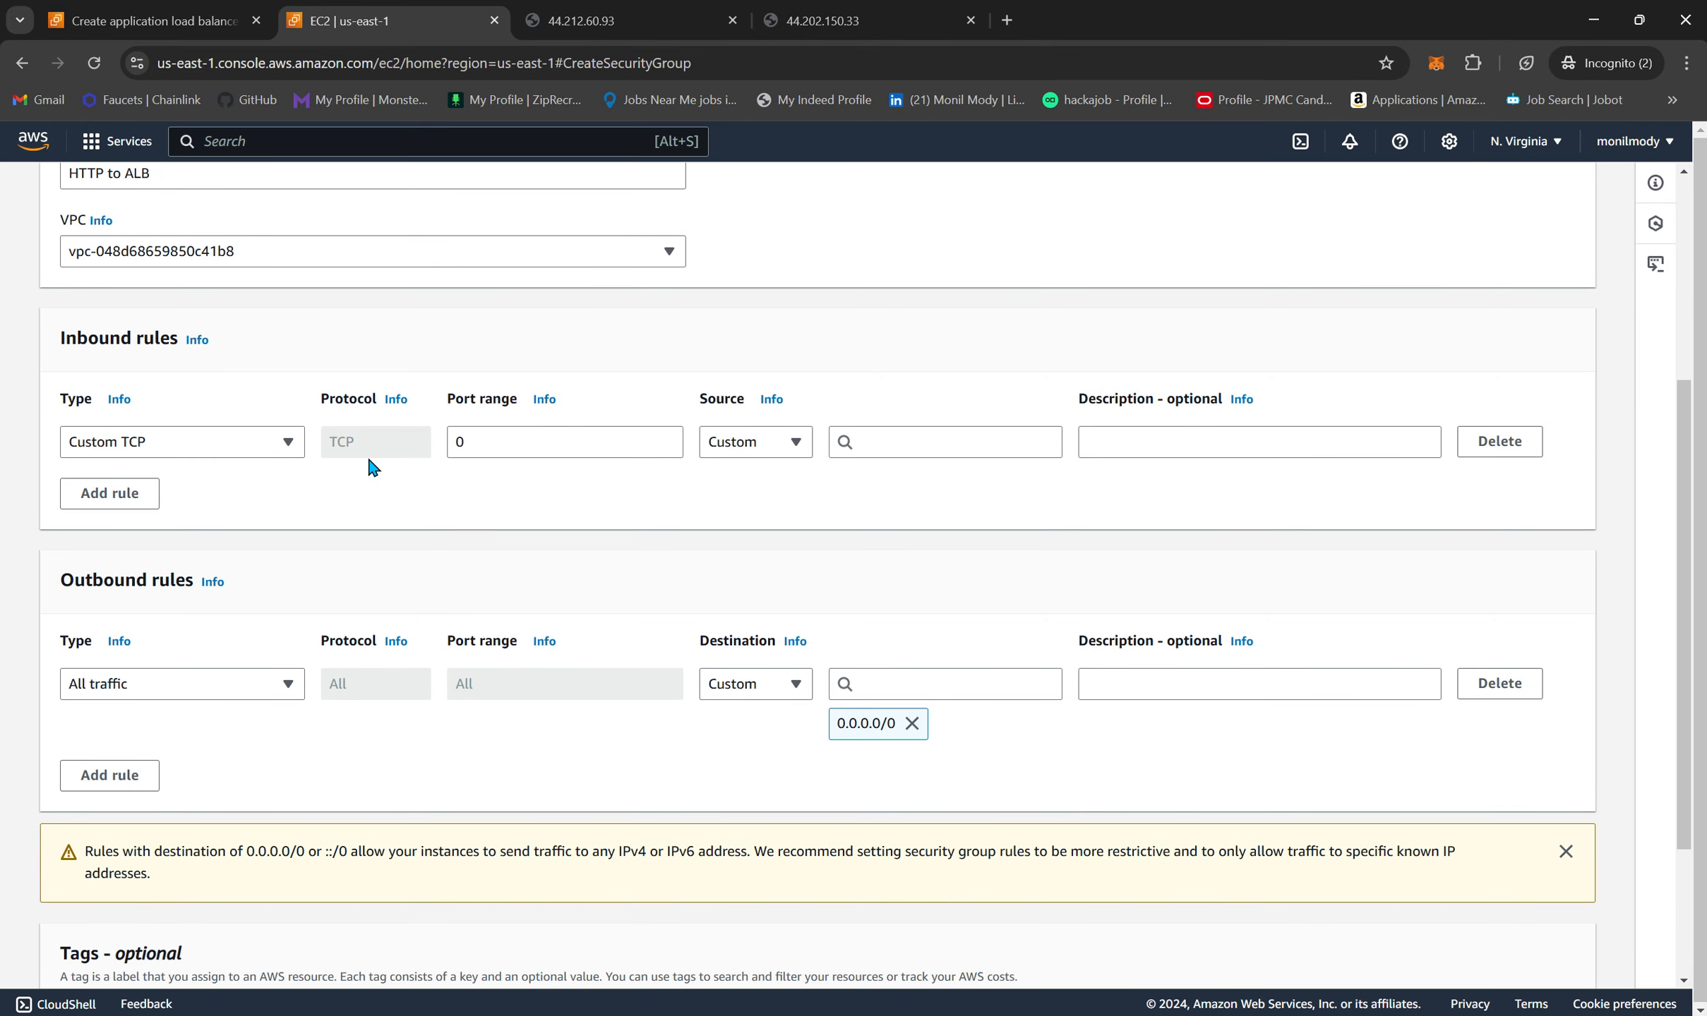
pyautogui.click(224, 445)
pyautogui.scroll(-1, 145, 845)
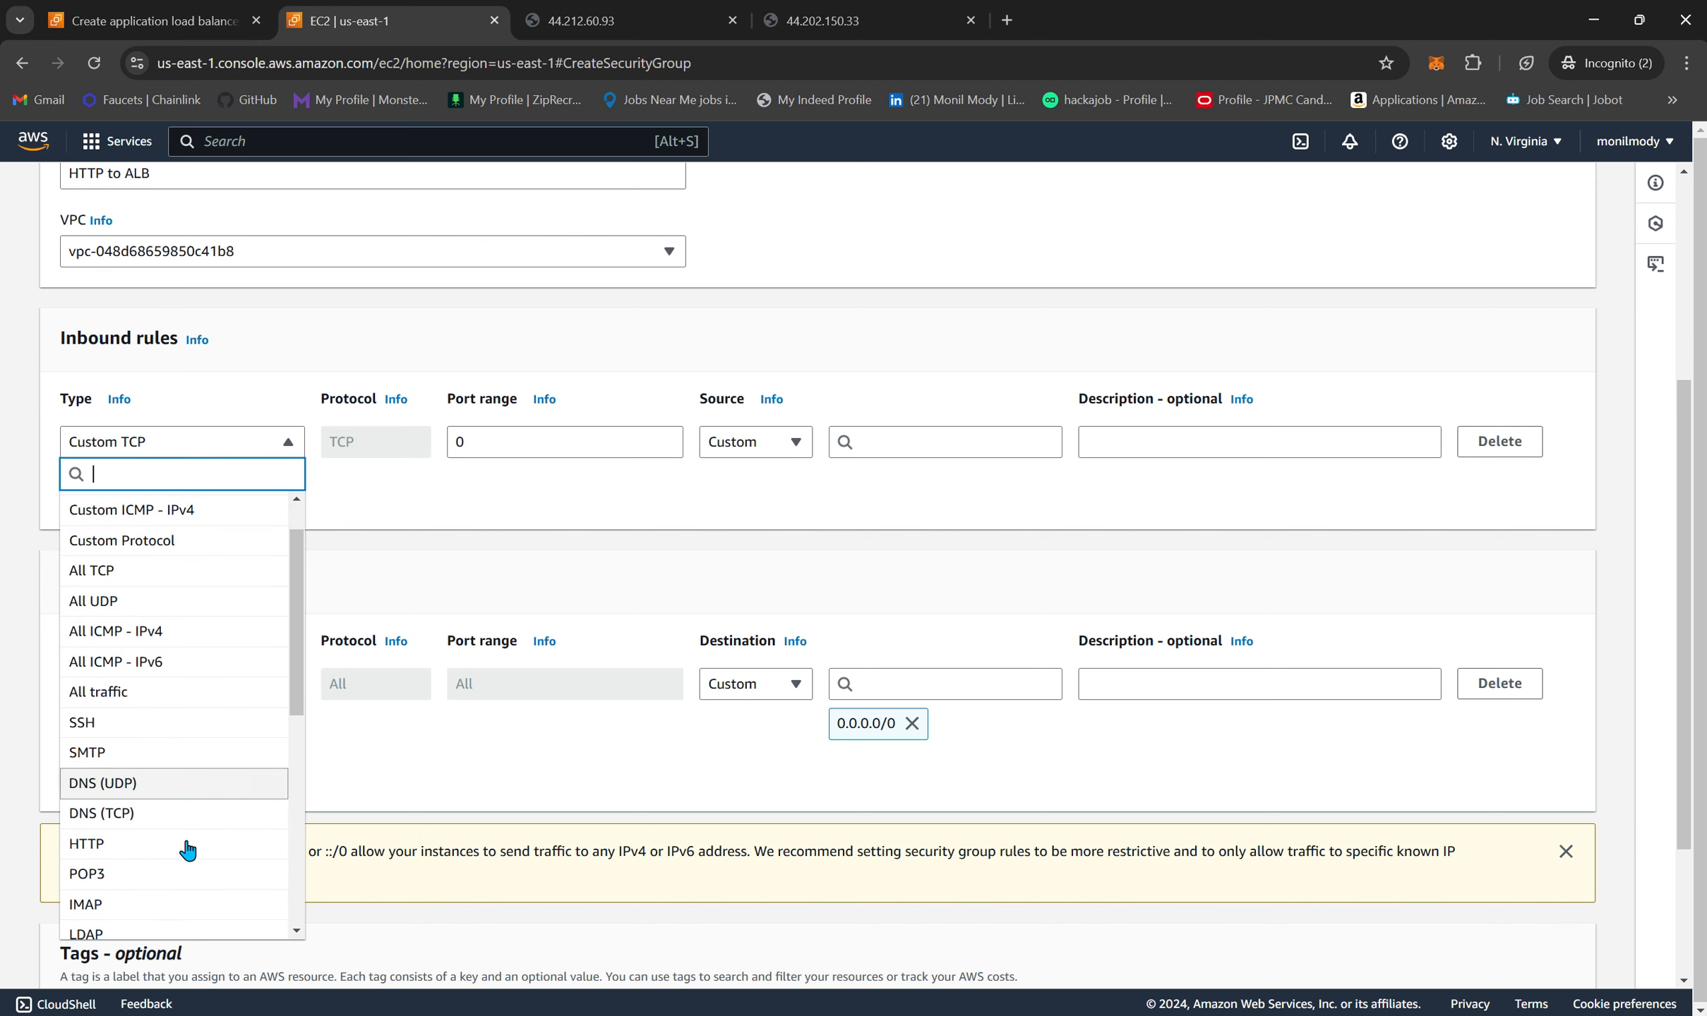
pyautogui.click(146, 852)
pyautogui.click(1003, 442)
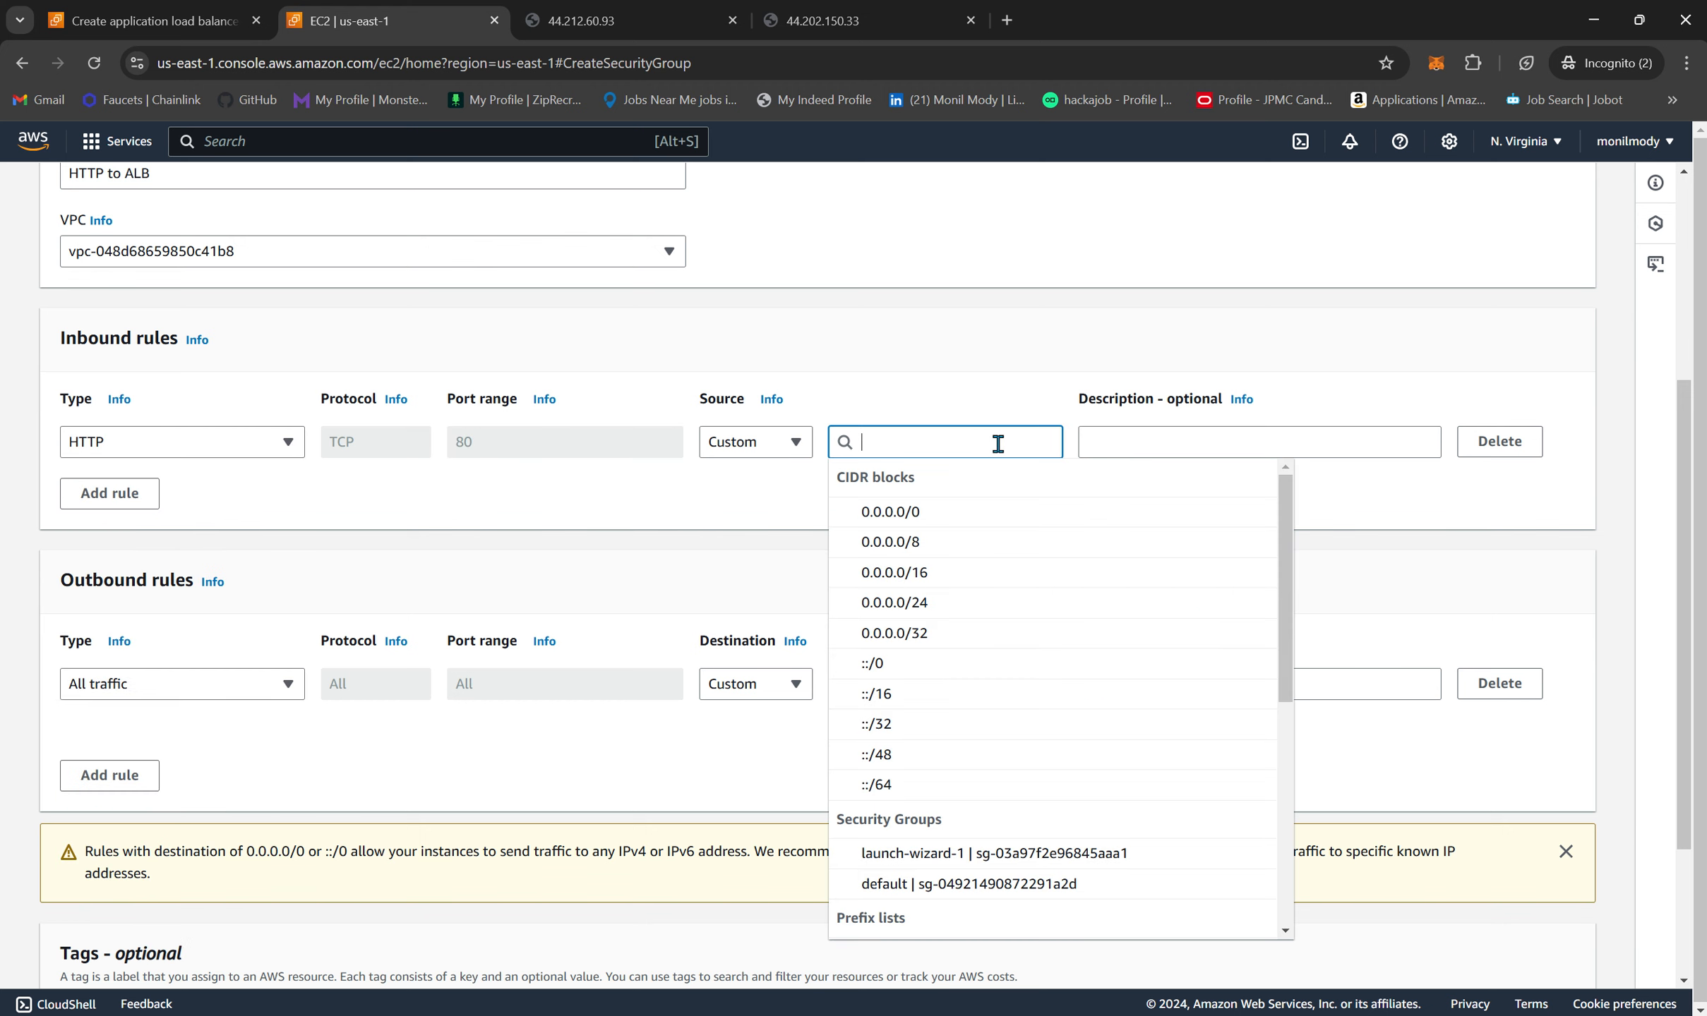
pyautogui.click(980, 510)
pyautogui.scroll(-5, 983, 509)
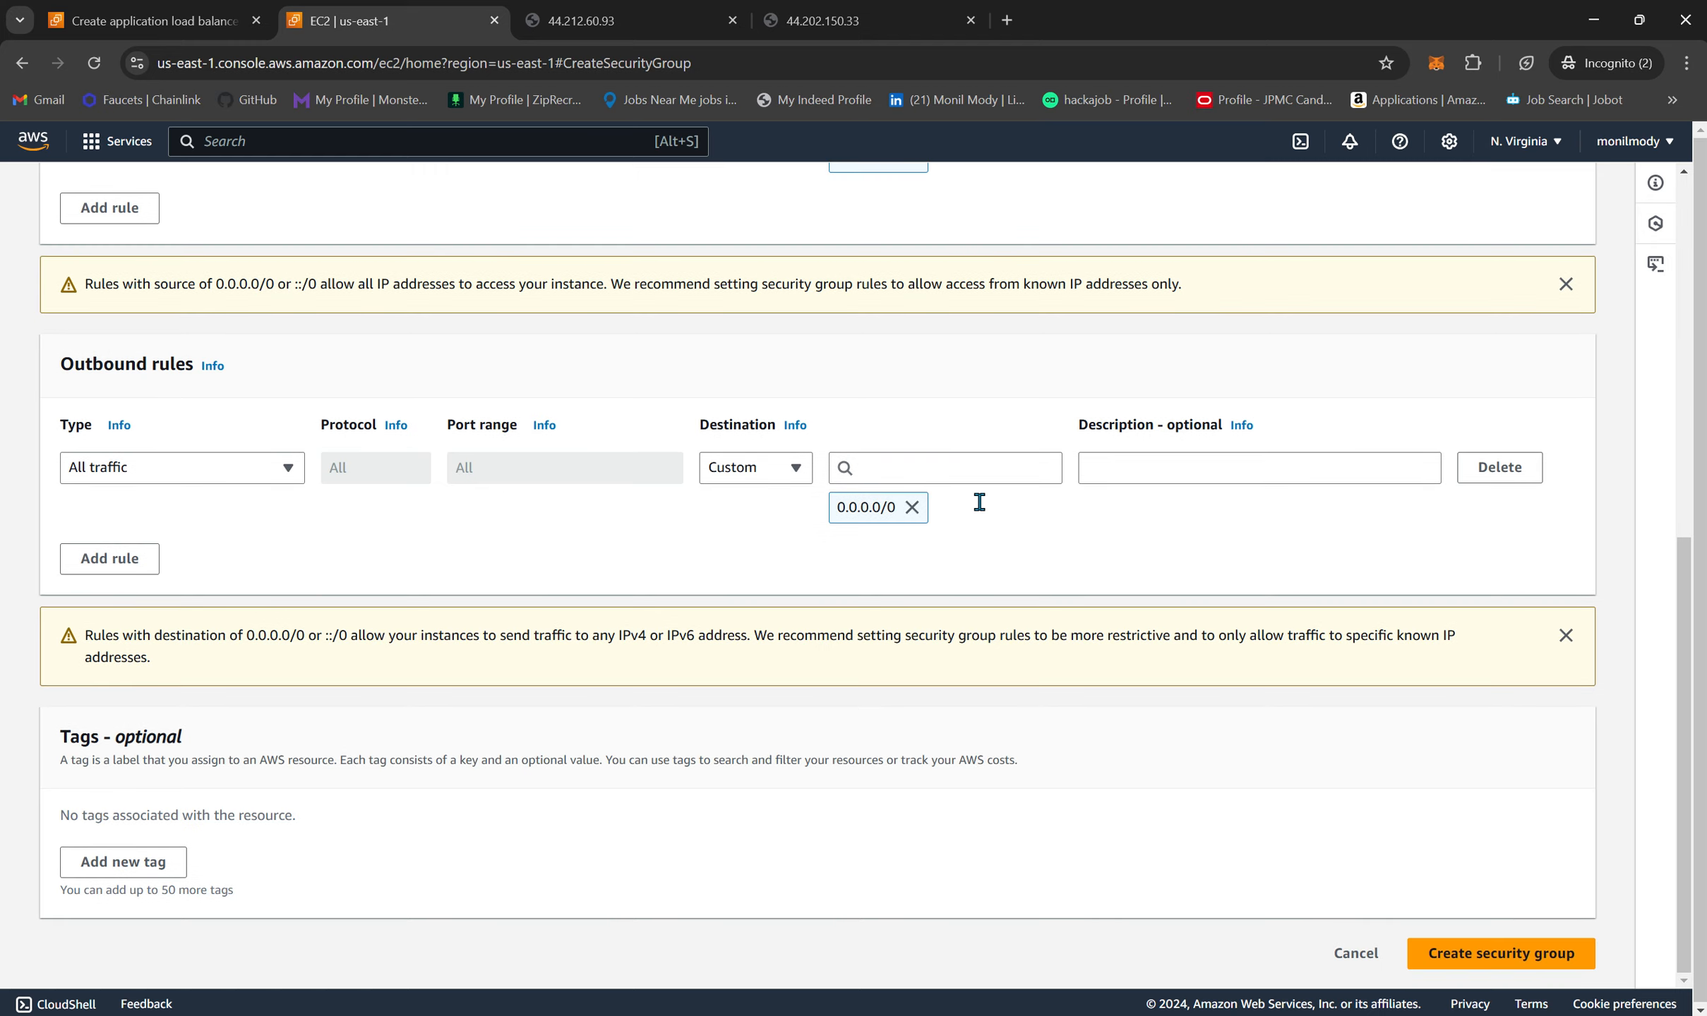
pyautogui.click(1516, 955)
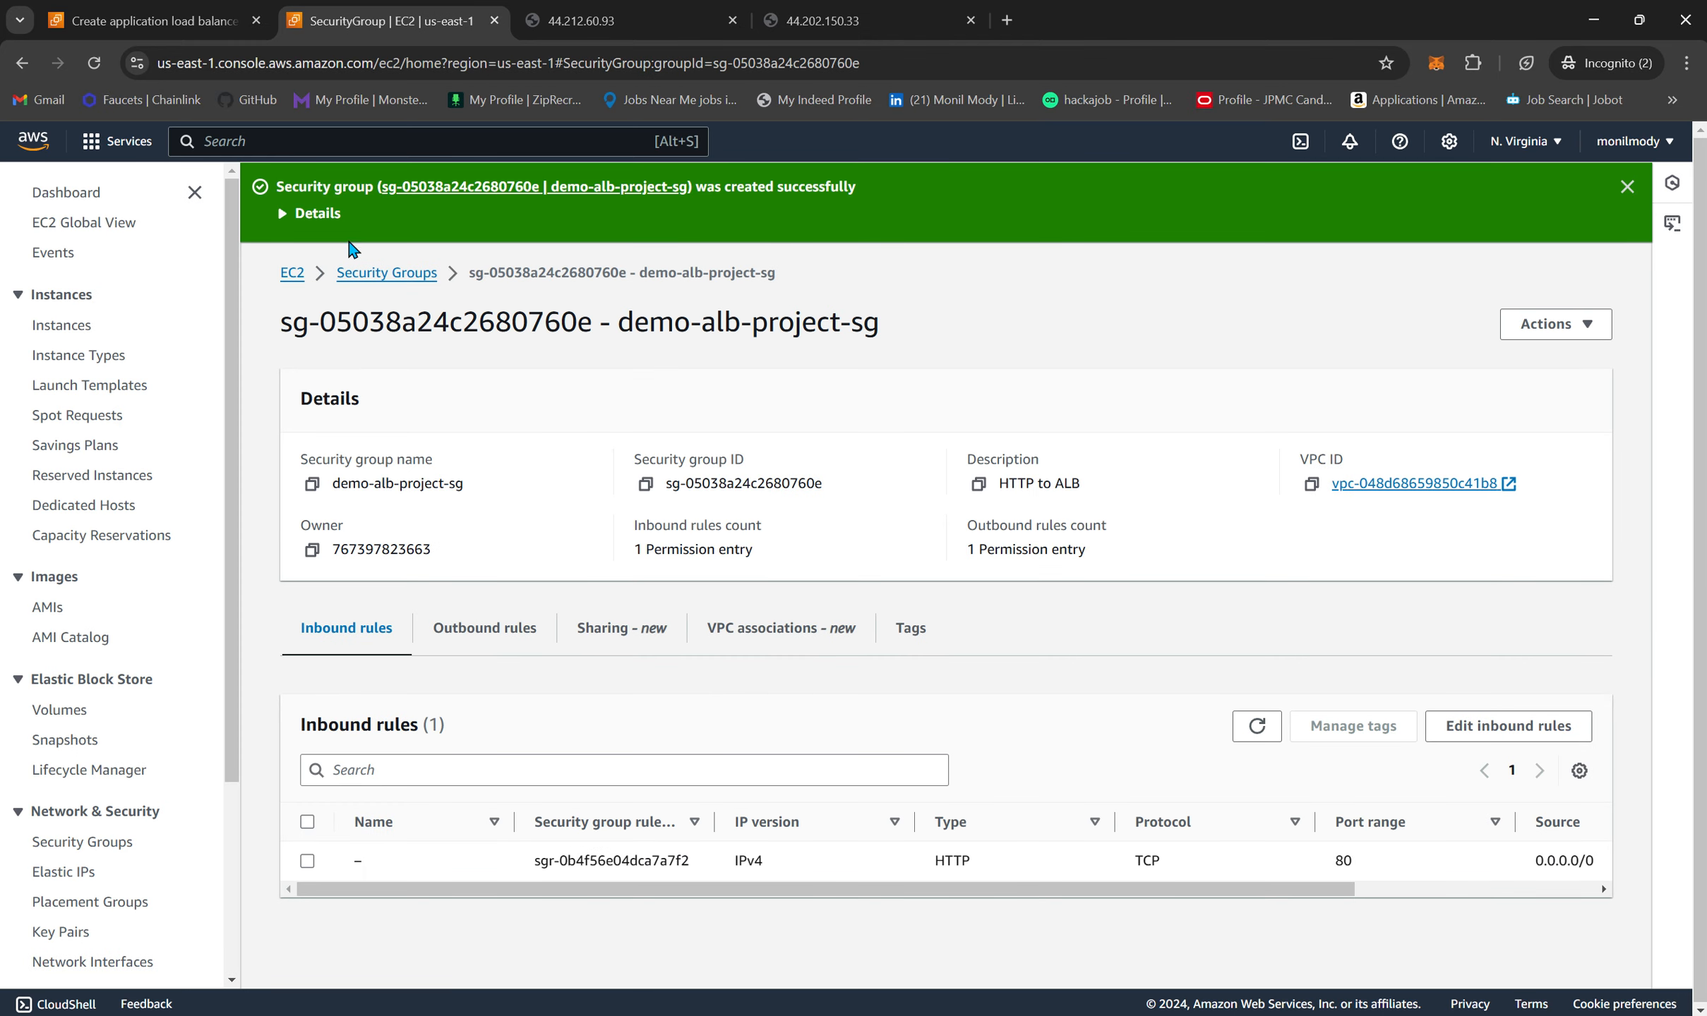
# - Return to the load balancer form, refresh the security groups and assign demo-alb-project-sg instead of default
pyautogui.click(96, 15)
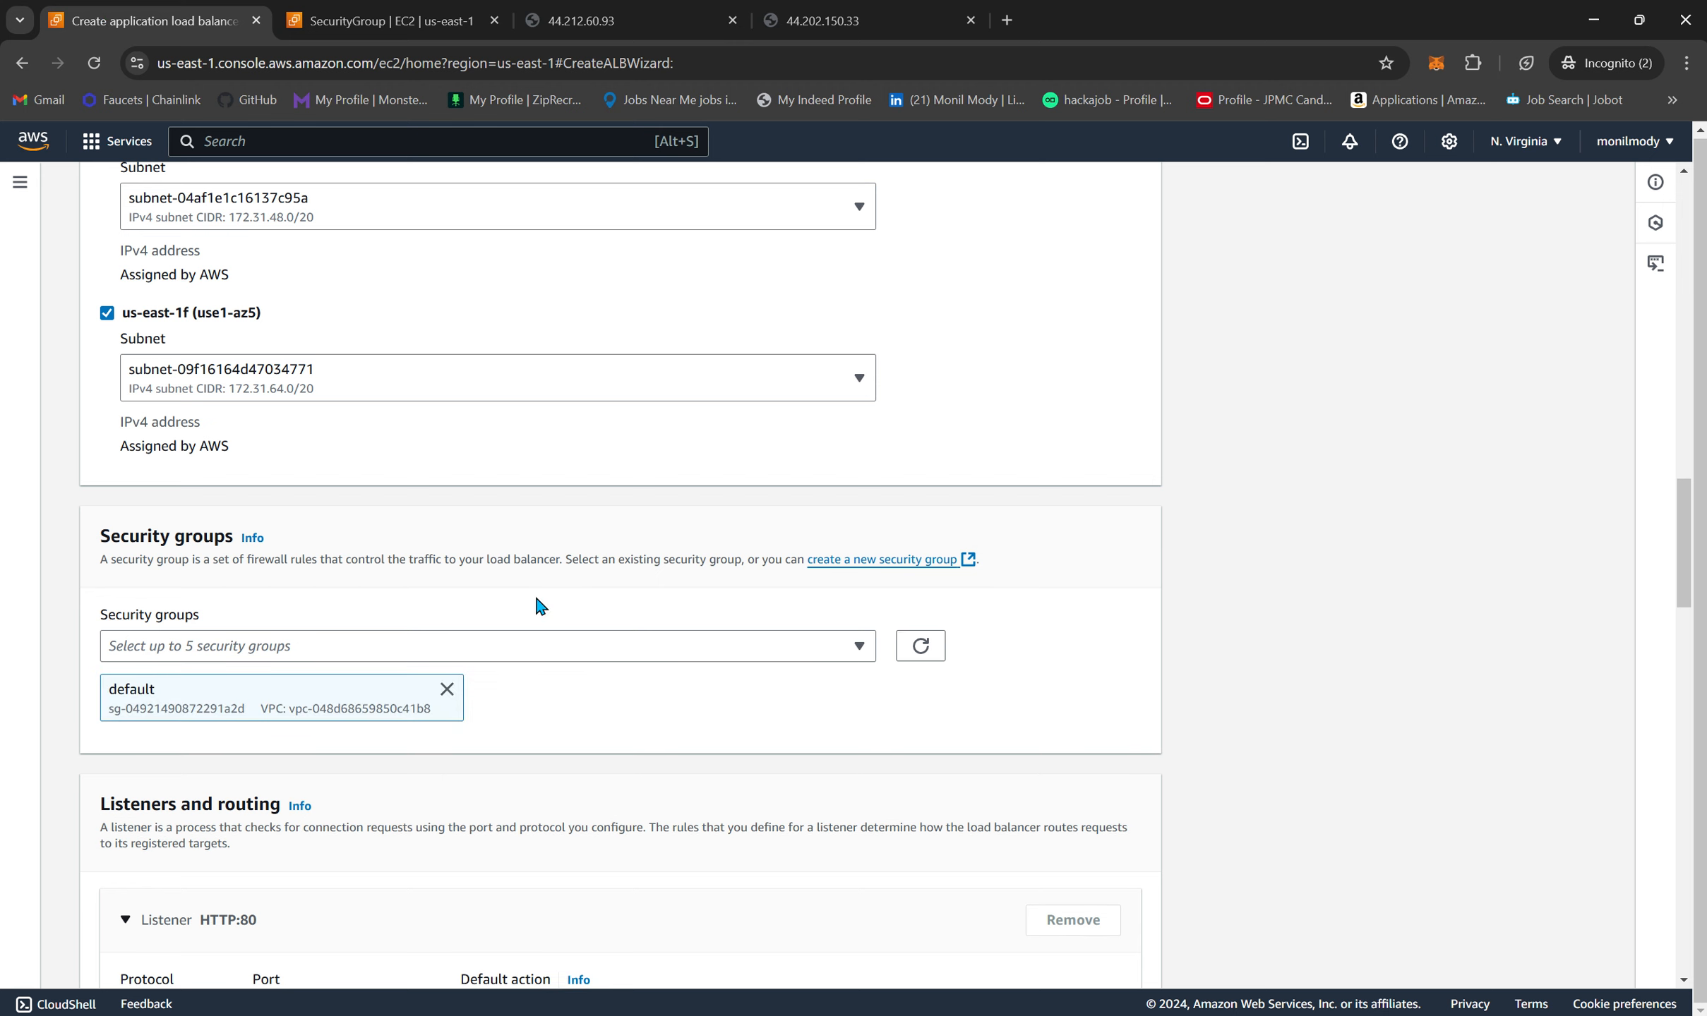
pyautogui.click(920, 646)
pyautogui.click(725, 648)
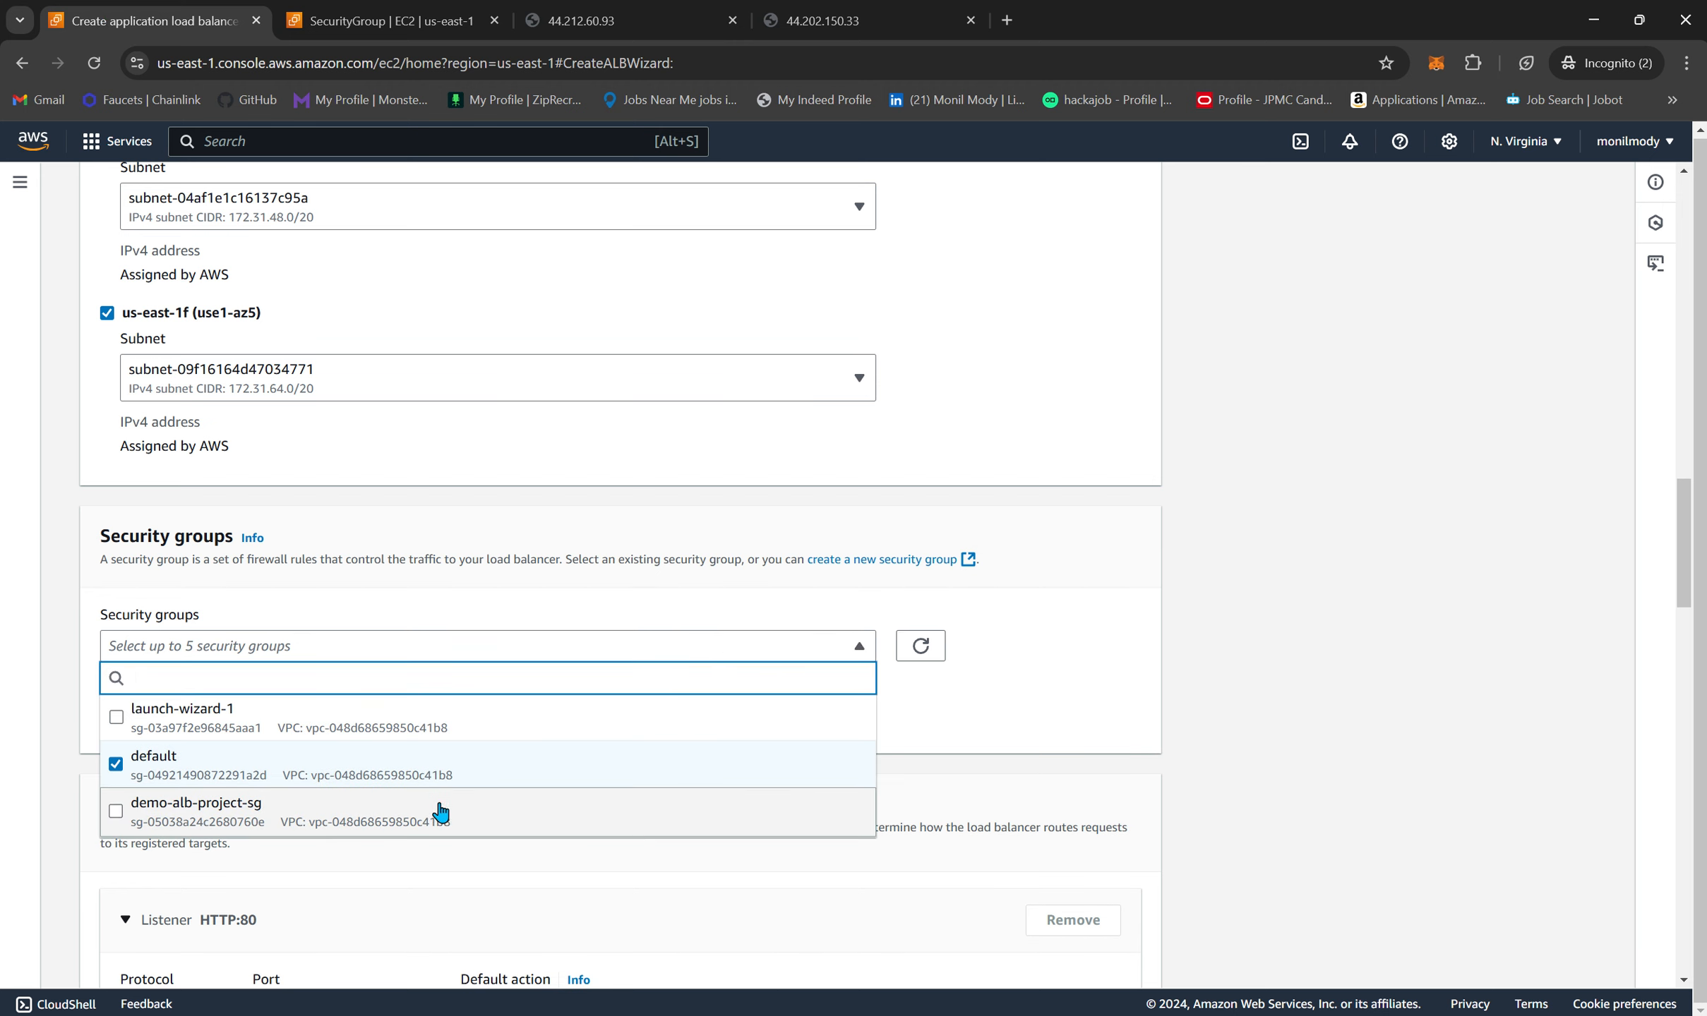
pyautogui.click(373, 808)
pyautogui.click(116, 764)
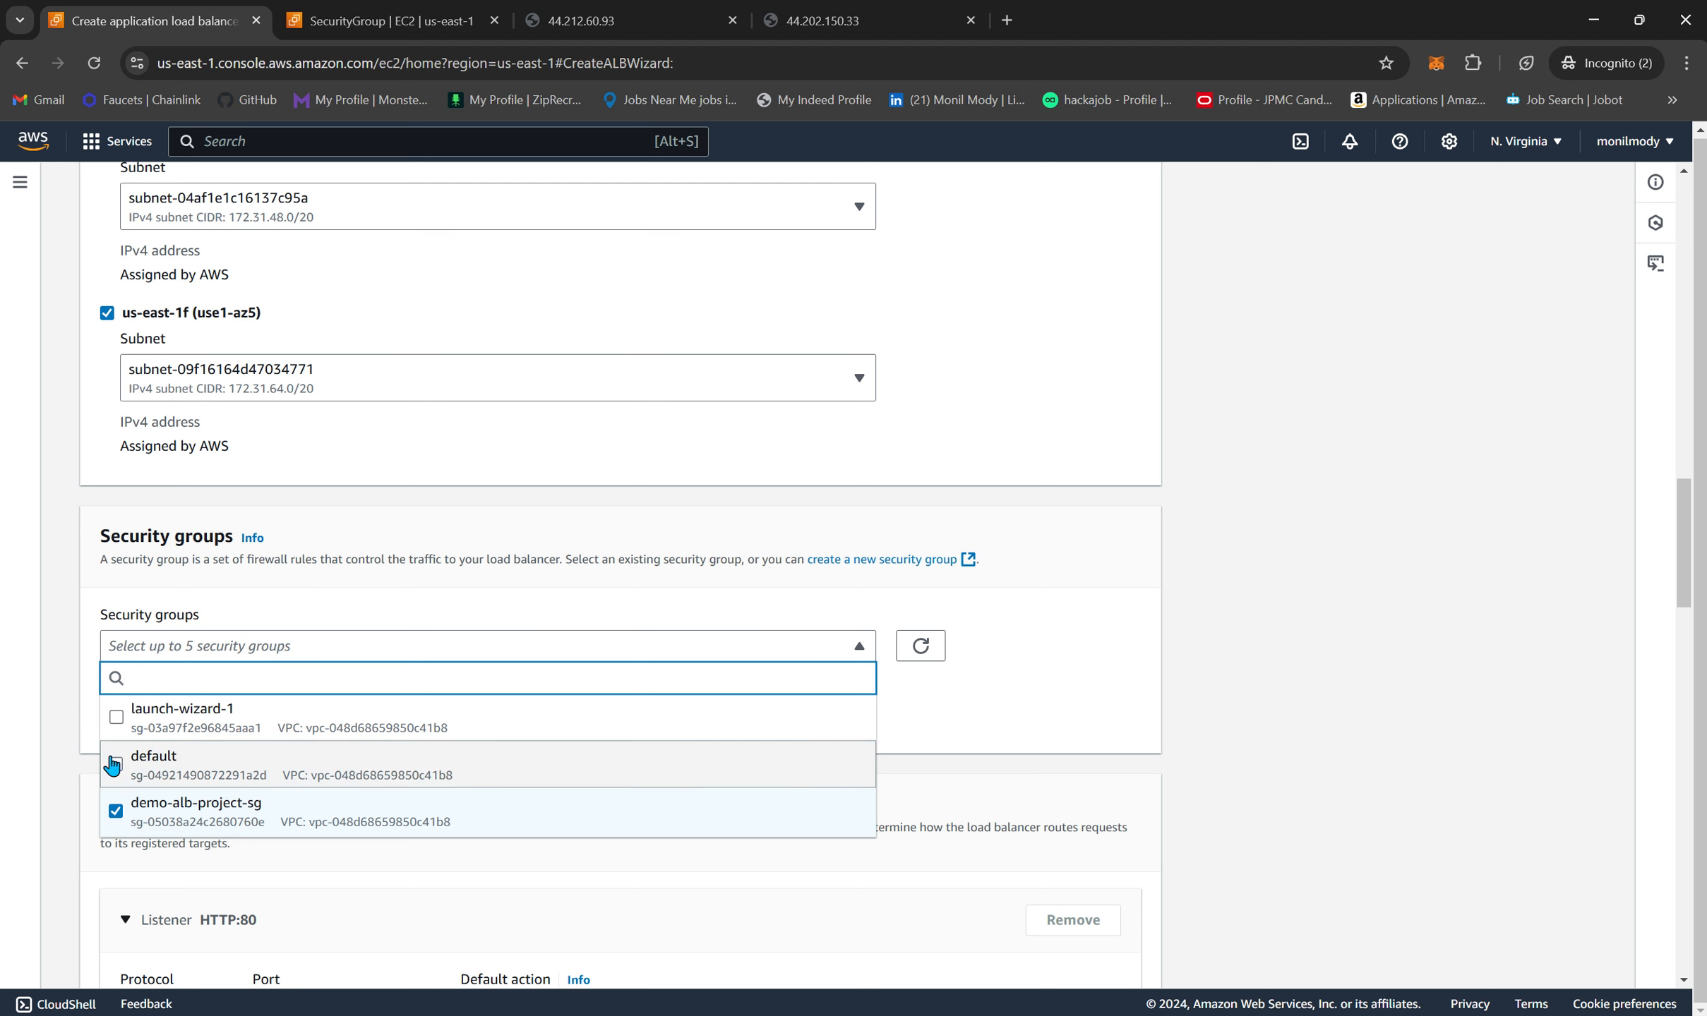
pyautogui.click(932, 730)
# - Start creating a new target group from the HTTP:80 listener's default action
pyautogui.scroll(-3, 400, 771)
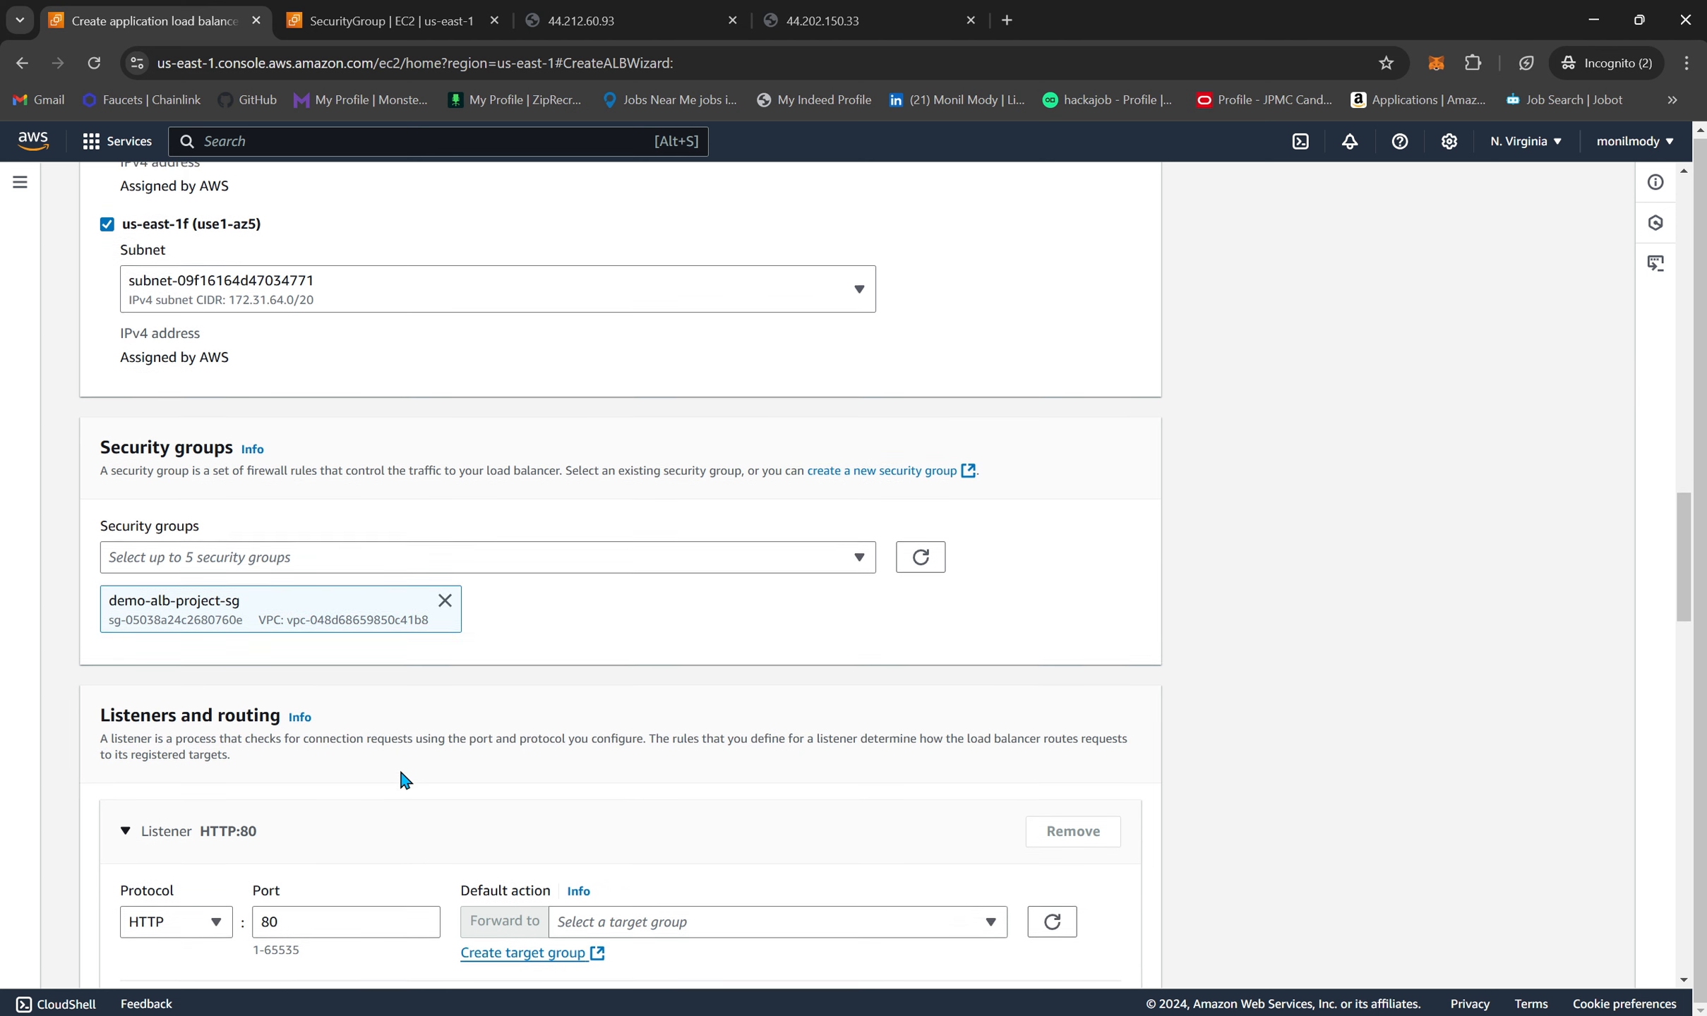
pyautogui.scroll(-2, 400, 771)
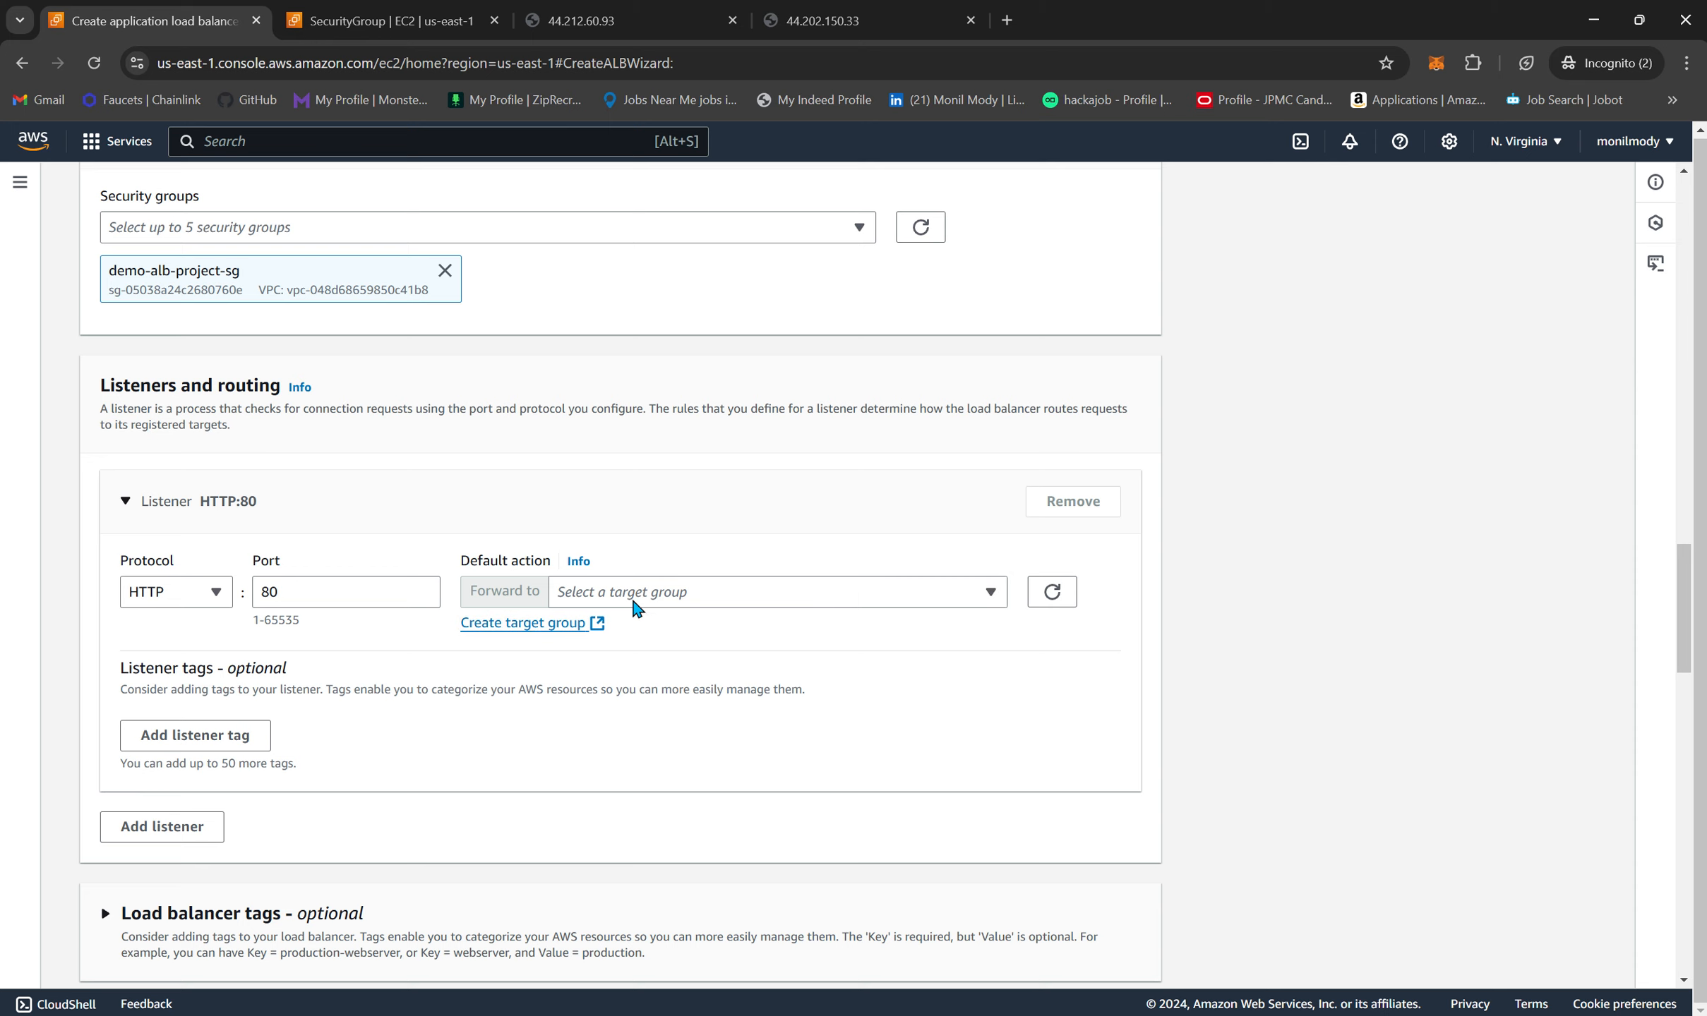
pyautogui.click(506, 631)
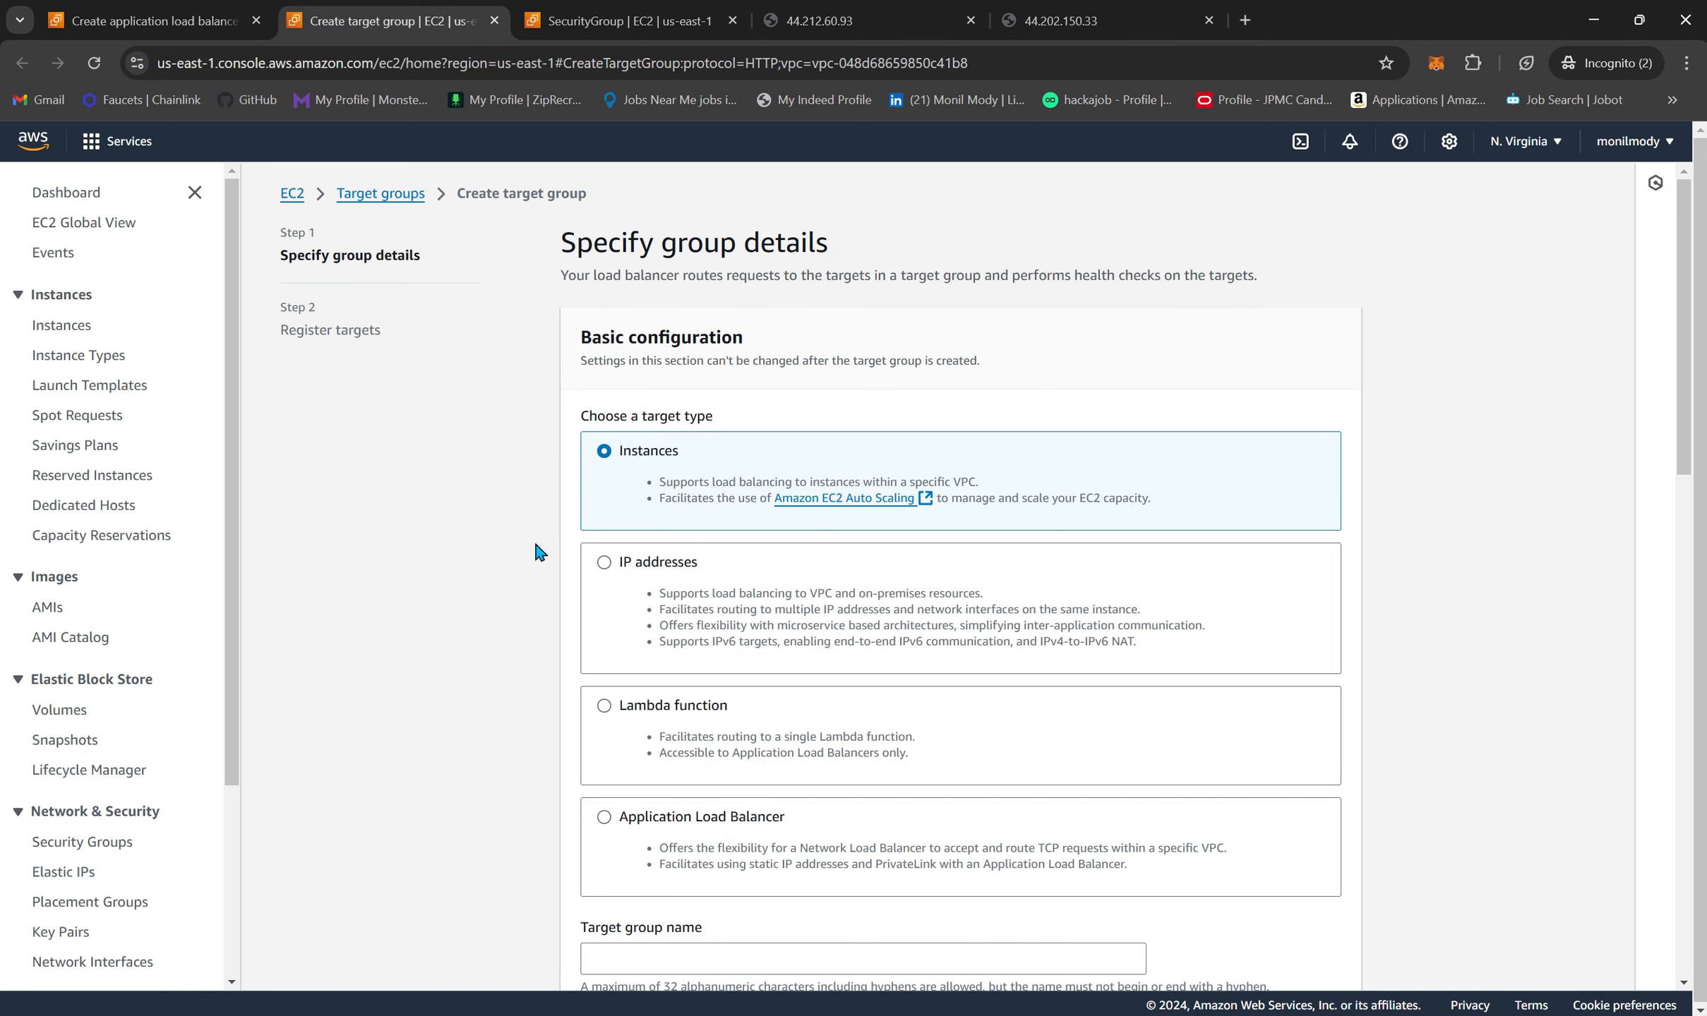
# - Review the target type options and their descriptions in the target group's basic configuration
pyautogui.scroll(-1, 693, 578)
pyautogui.scroll(-1, 694, 579)
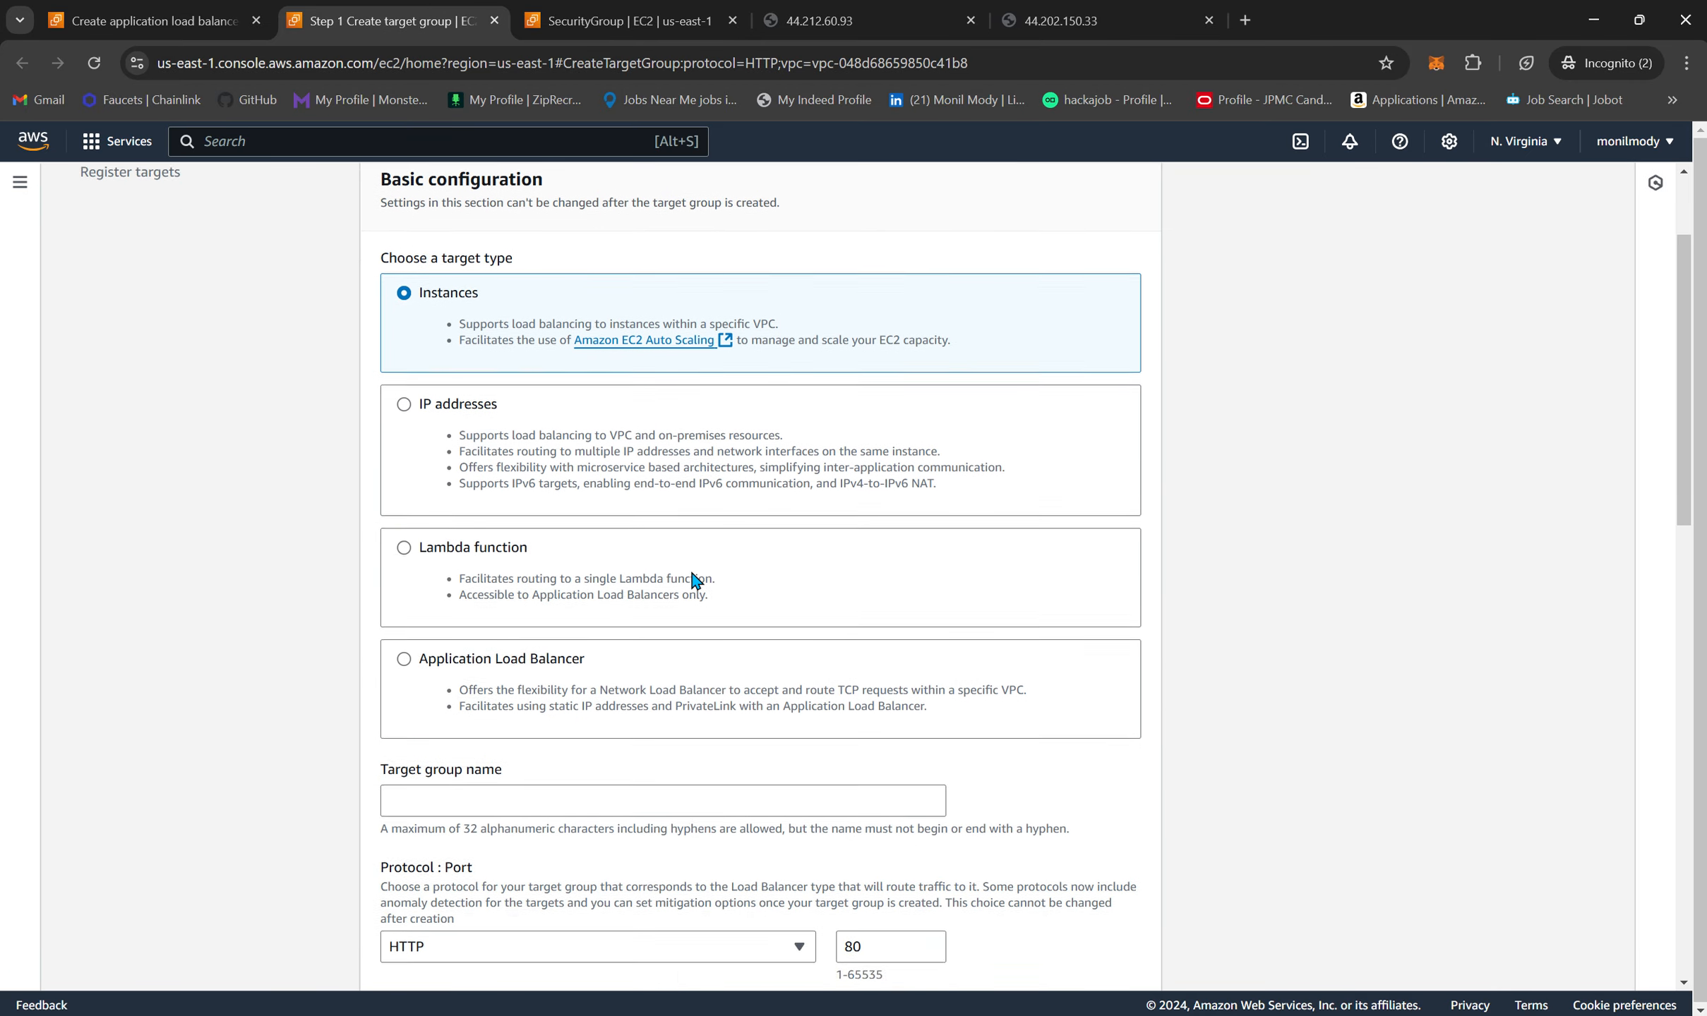
pyautogui.scroll(1, 693, 579)
pyautogui.scroll(-1, 693, 579)
pyautogui.scroll(-1, 693, 579)
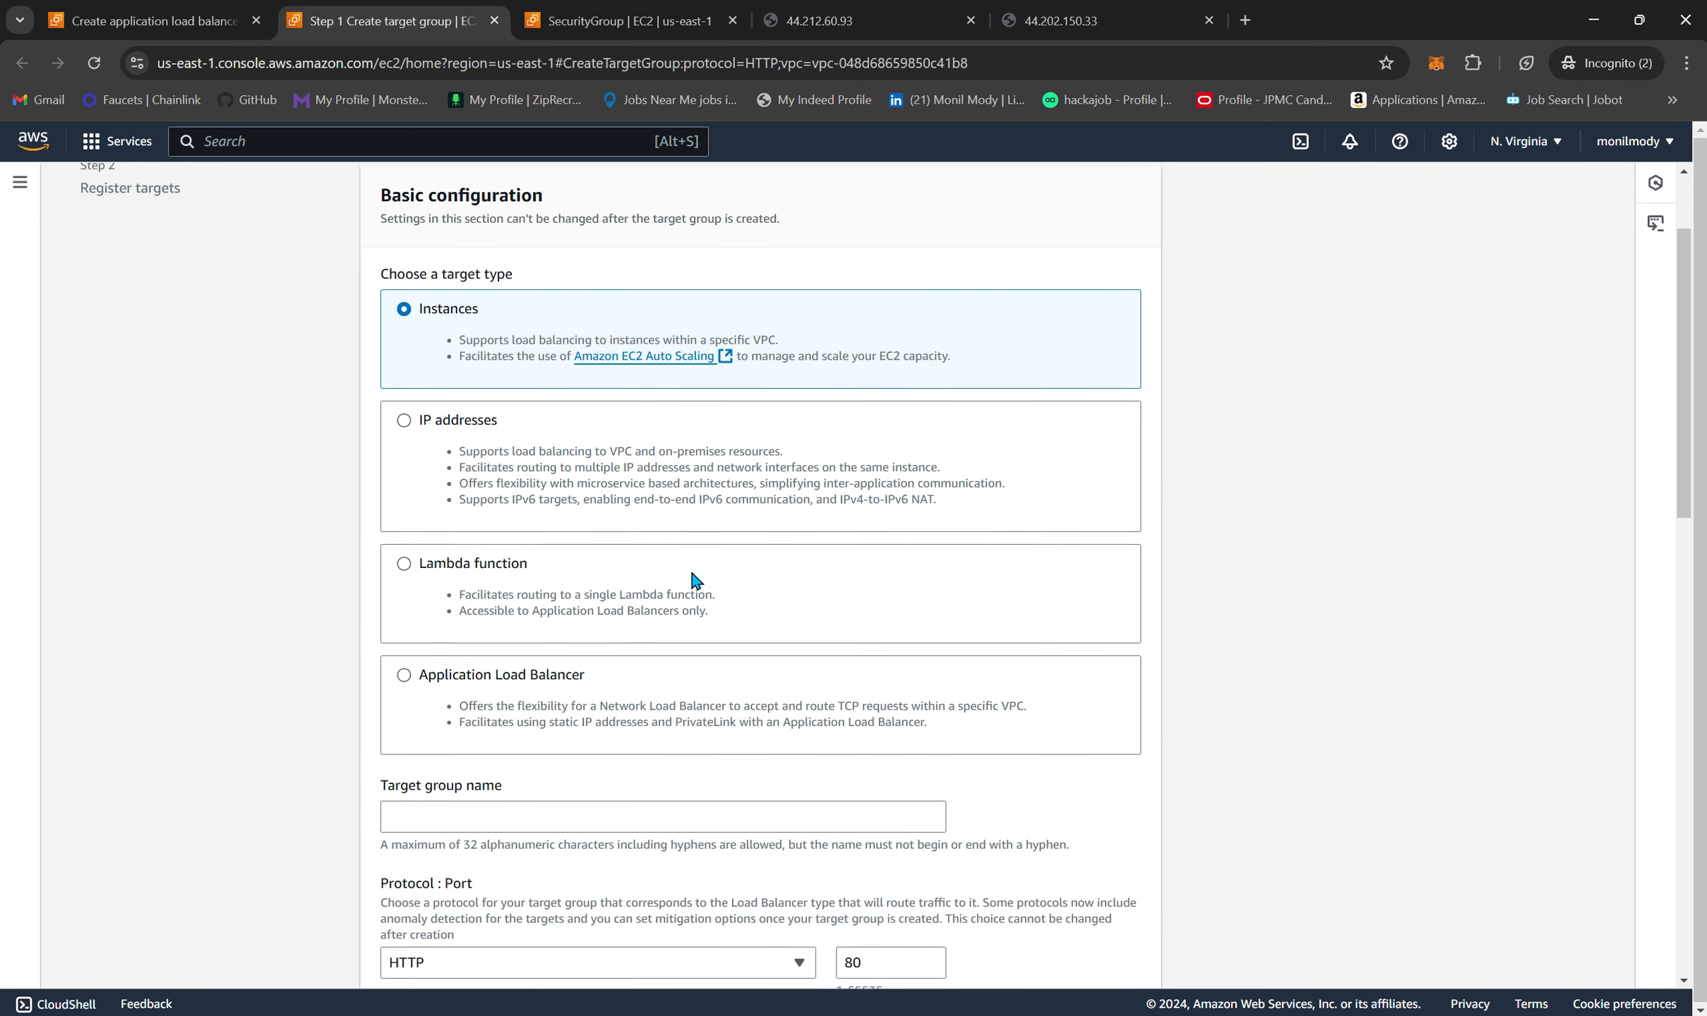
pyautogui.scroll(-1, 693, 579)
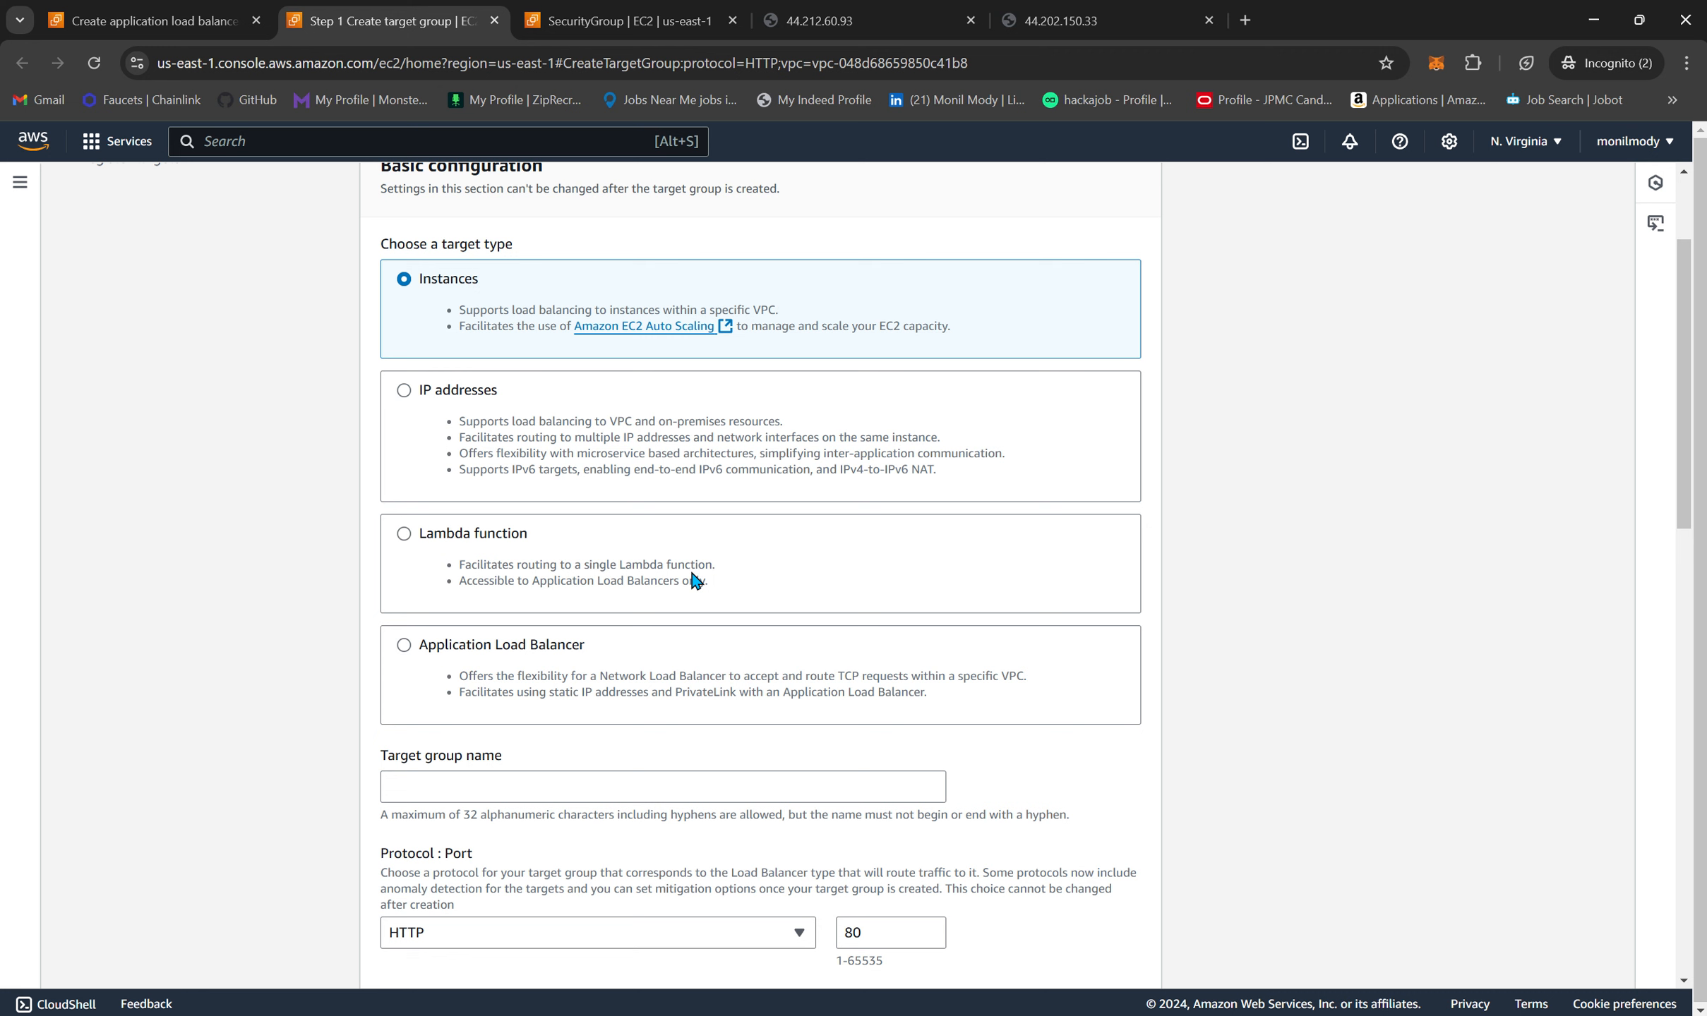
pyautogui.scroll(-1, 526, 494)
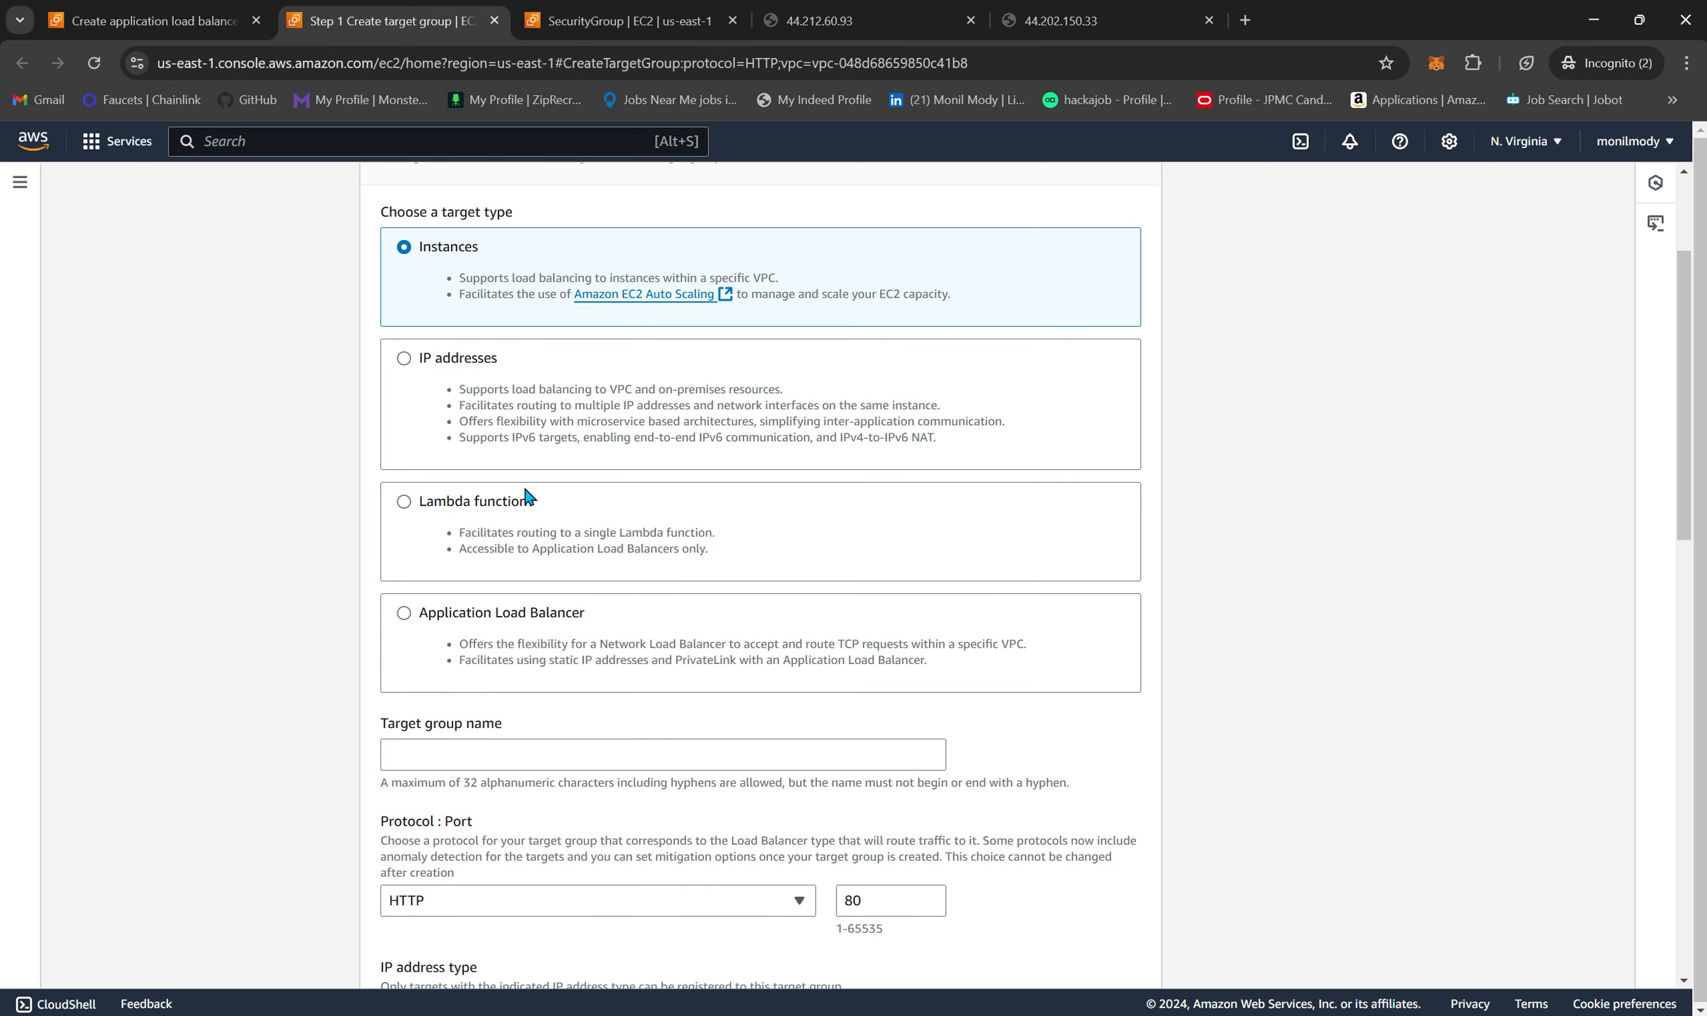
pyautogui.scroll(-1, 526, 494)
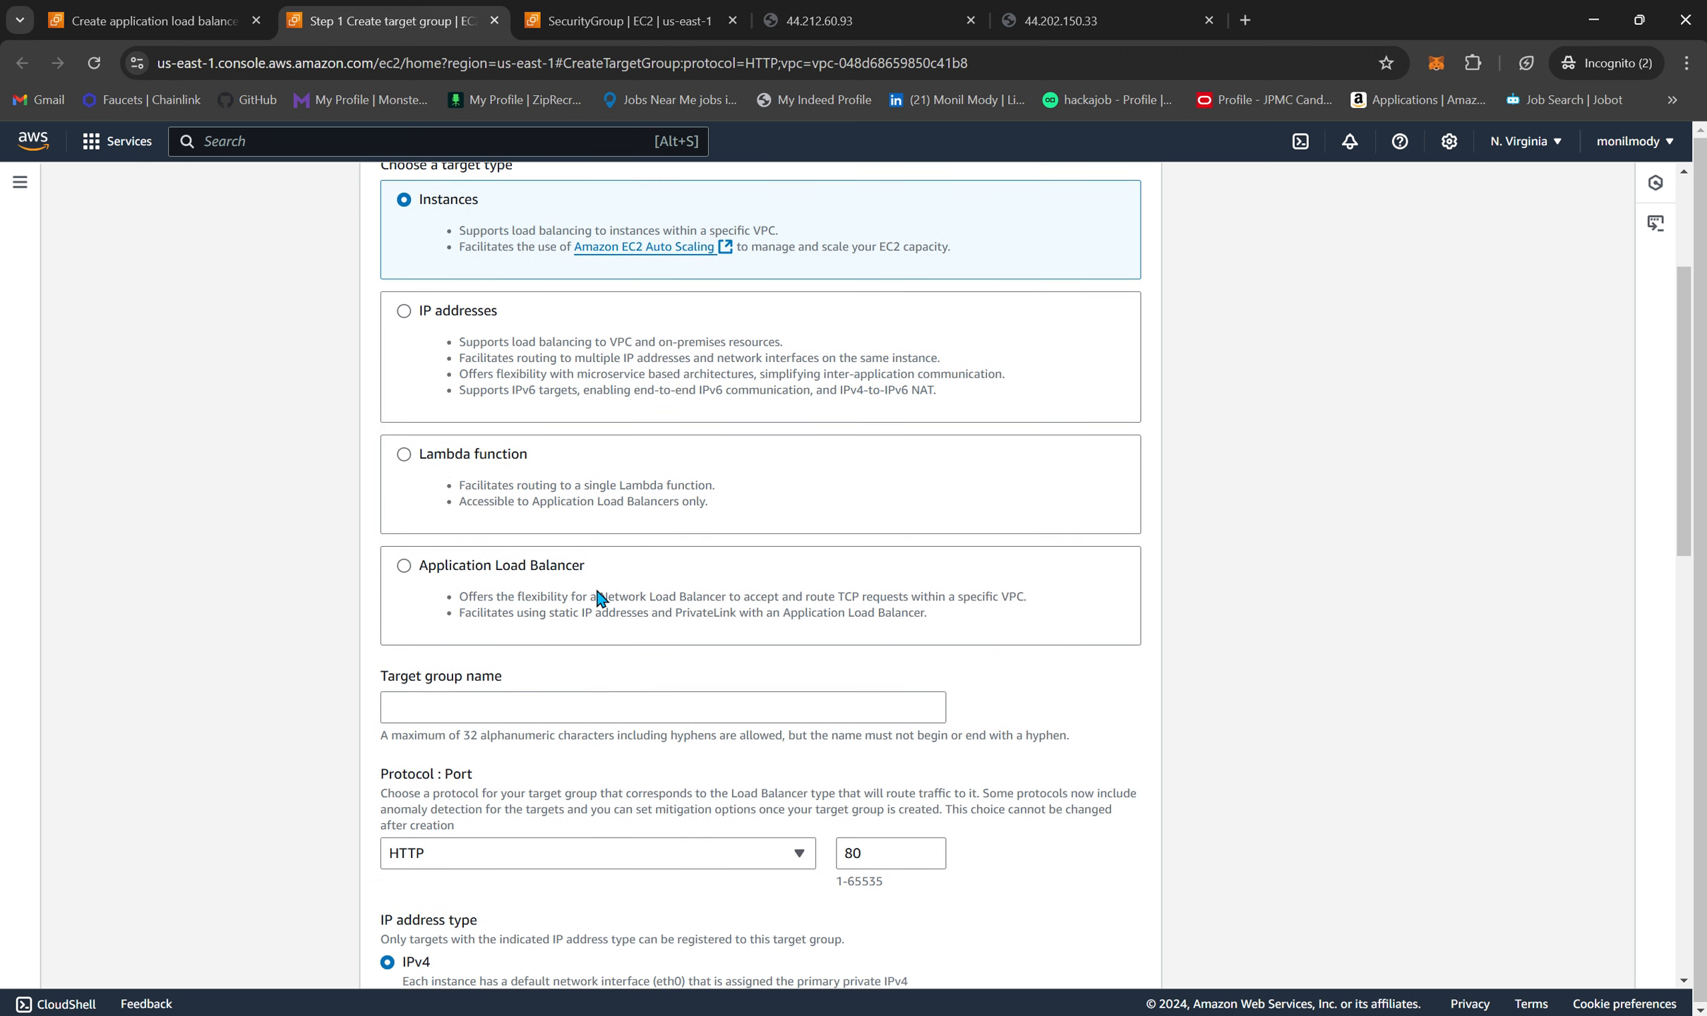
pyautogui.scroll(2, 607, 598)
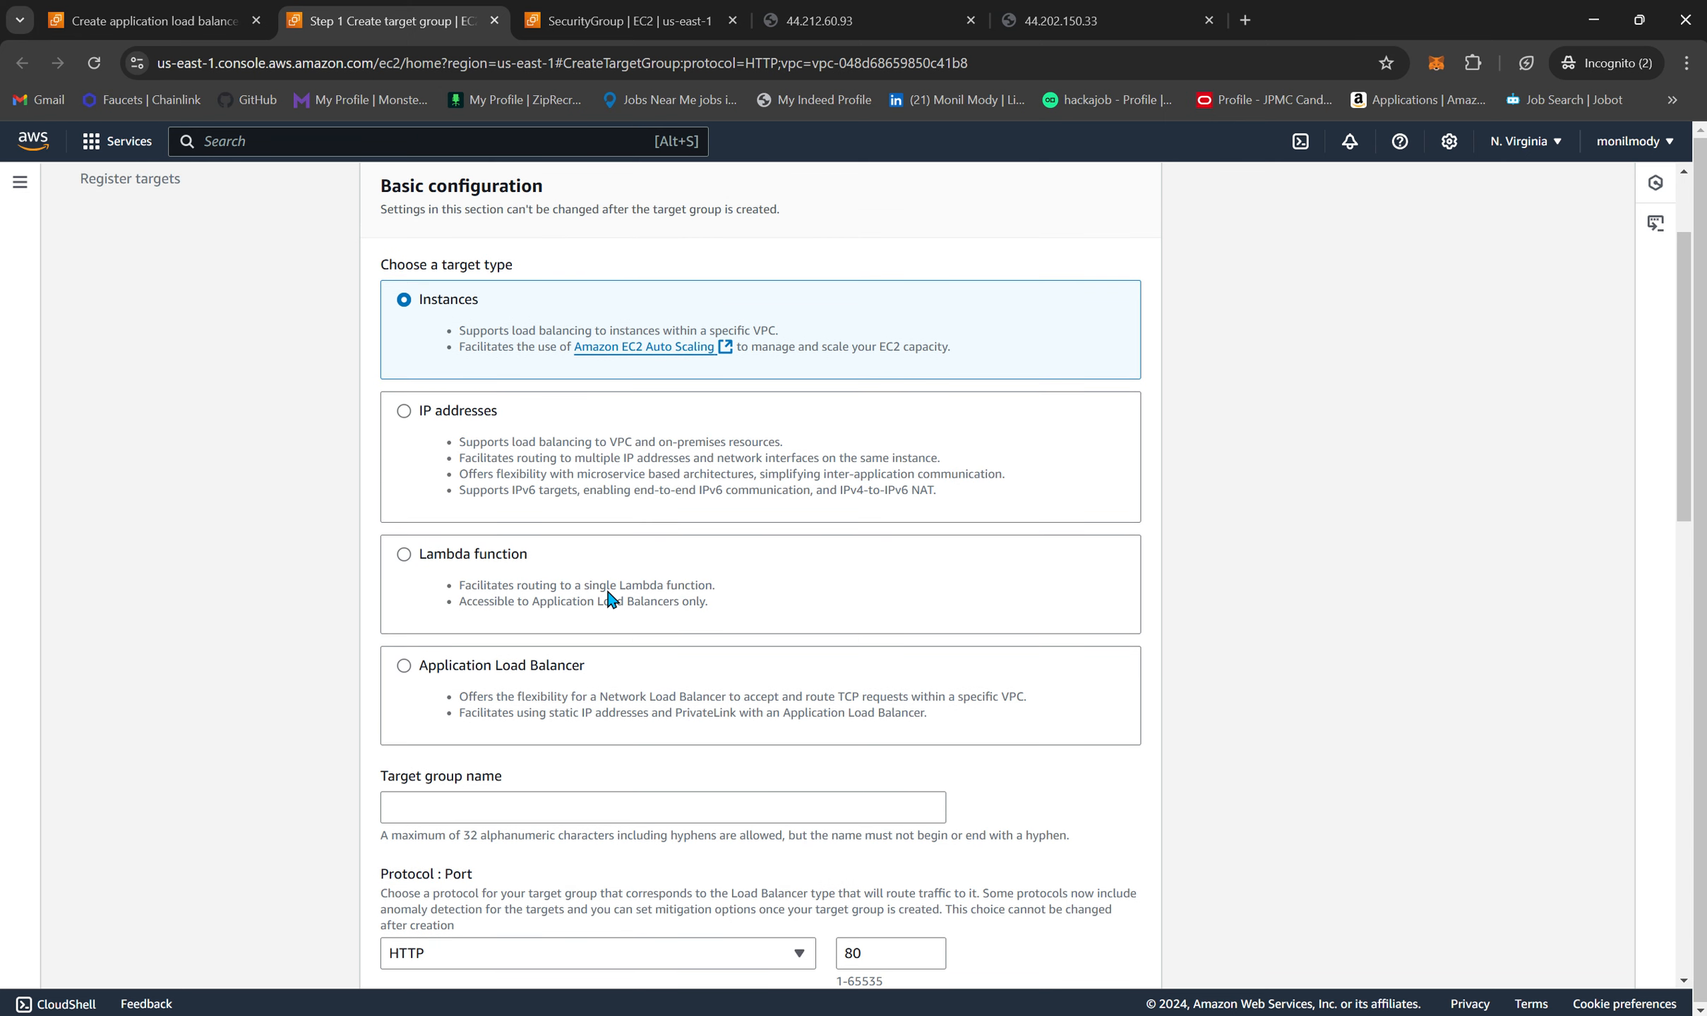
pyautogui.scroll(-5, 612, 598)
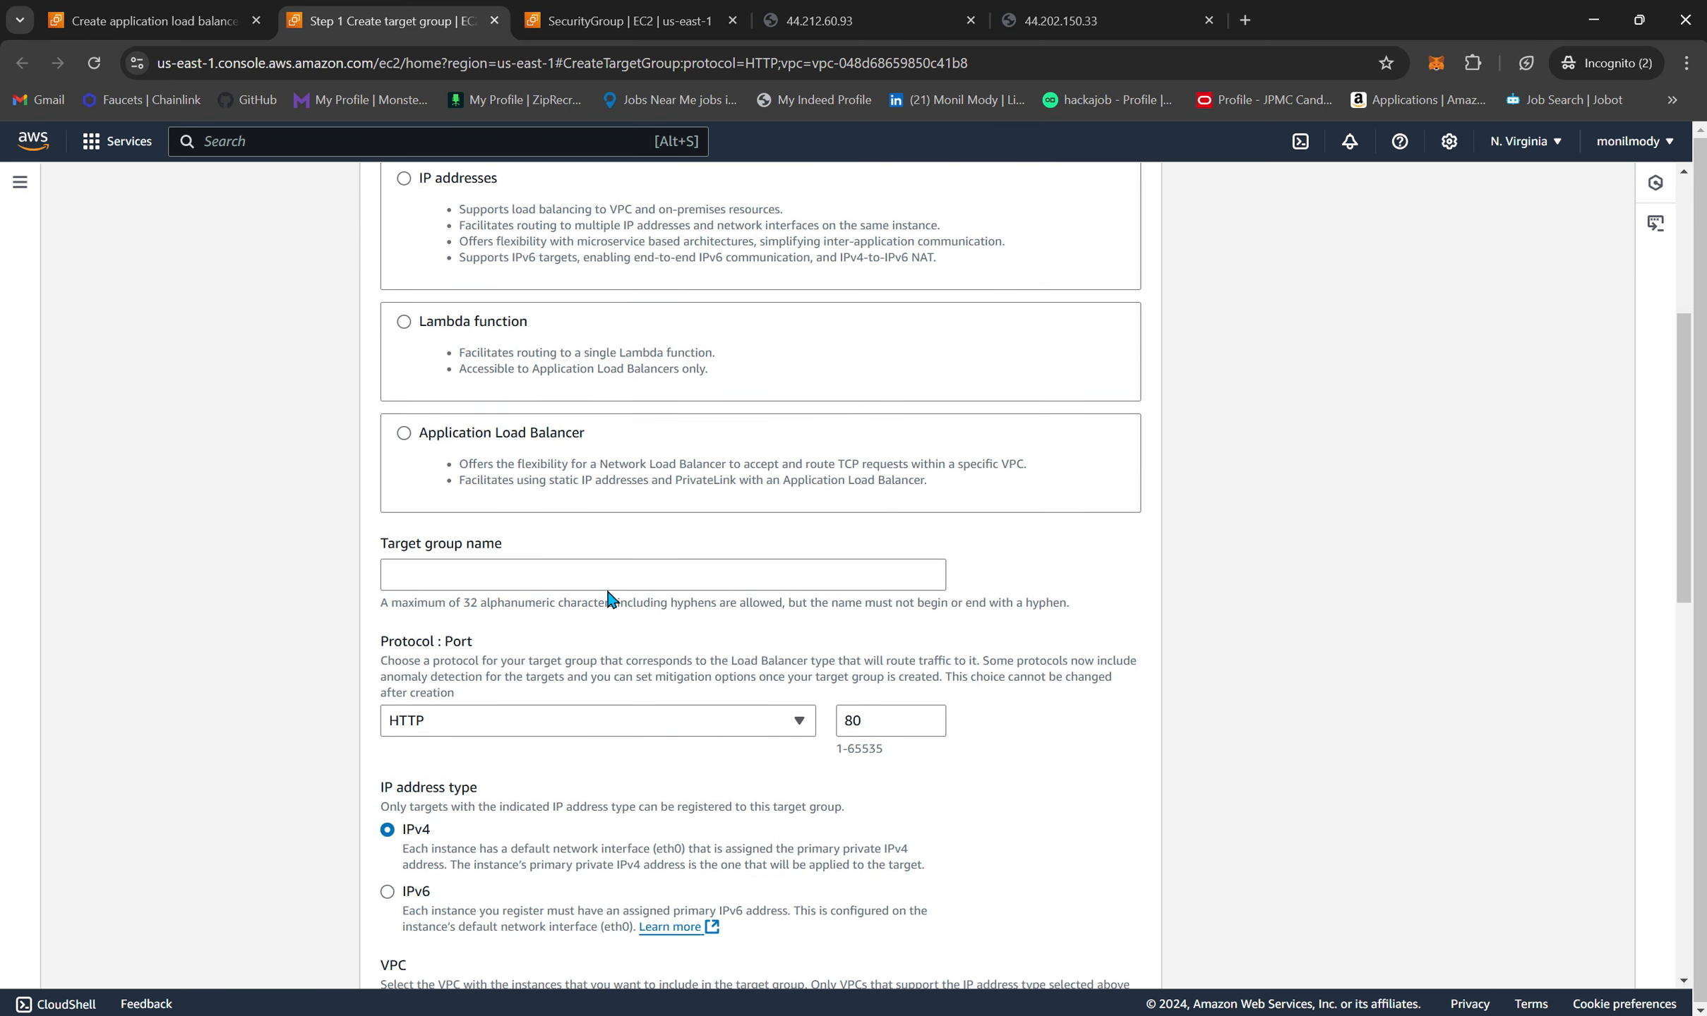
pyautogui.scroll(3, 610, 598)
pyautogui.scroll(-3, 608, 593)
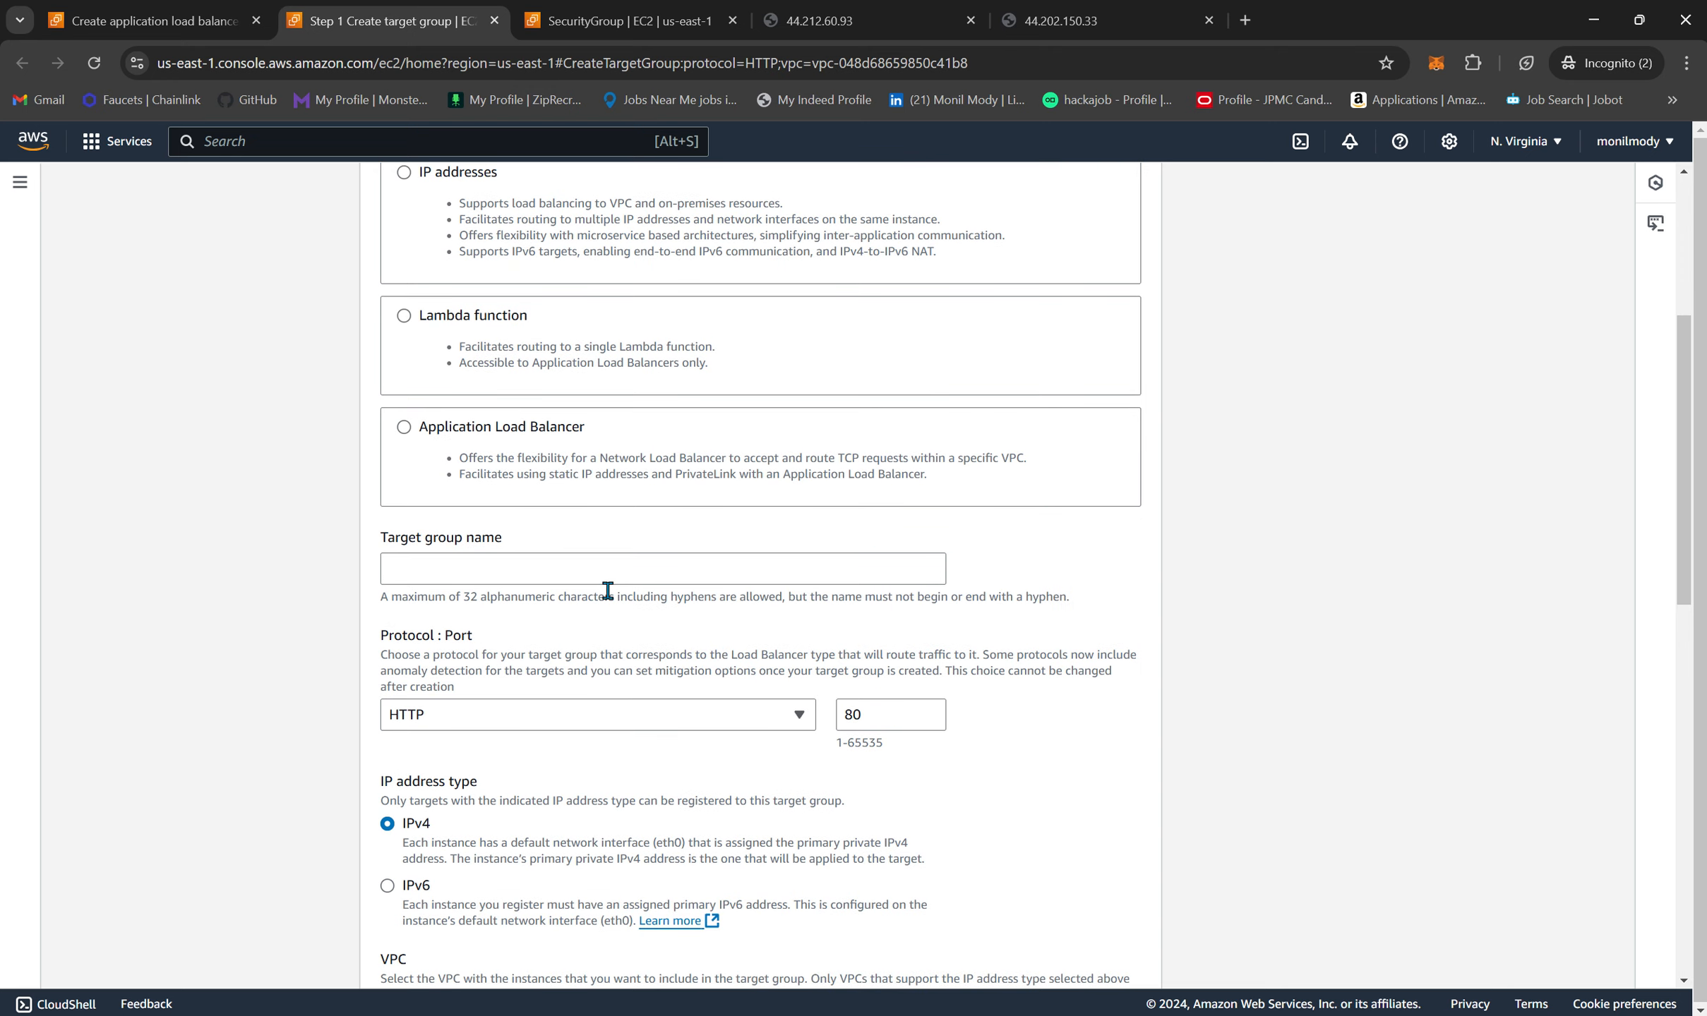
# - Name the target group demo-alb-target-group
pyautogui.click(533, 571)
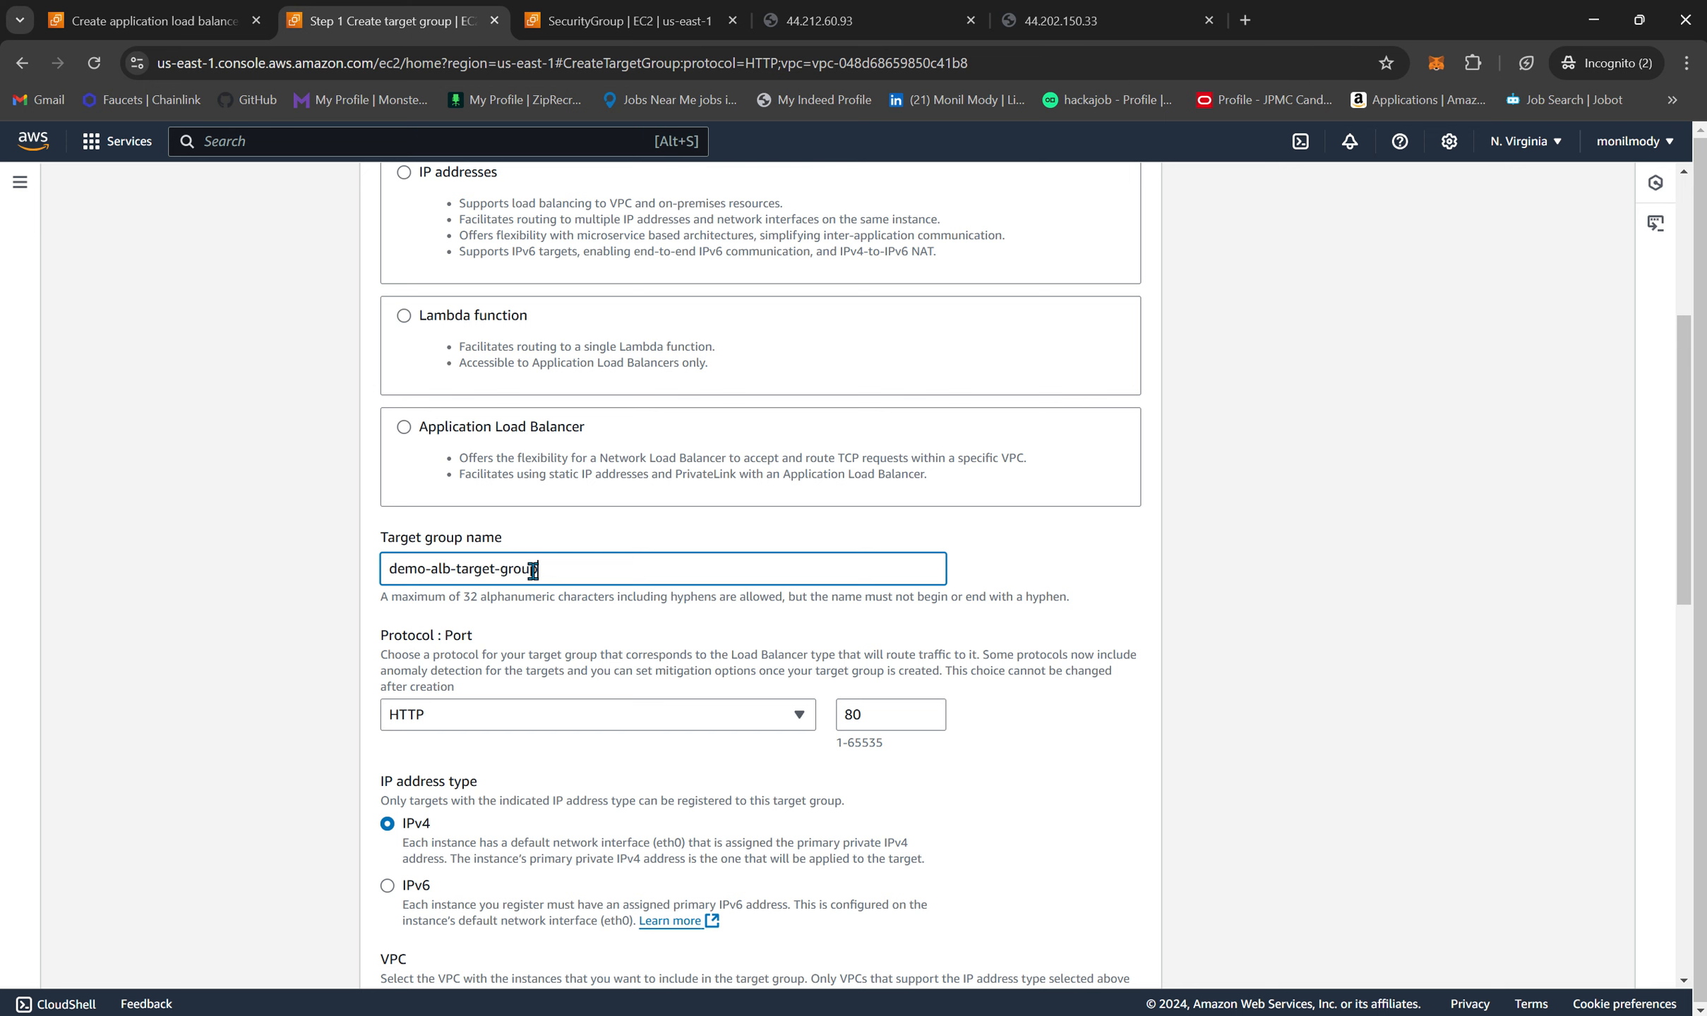
pyautogui.scroll(-3, 533, 570)
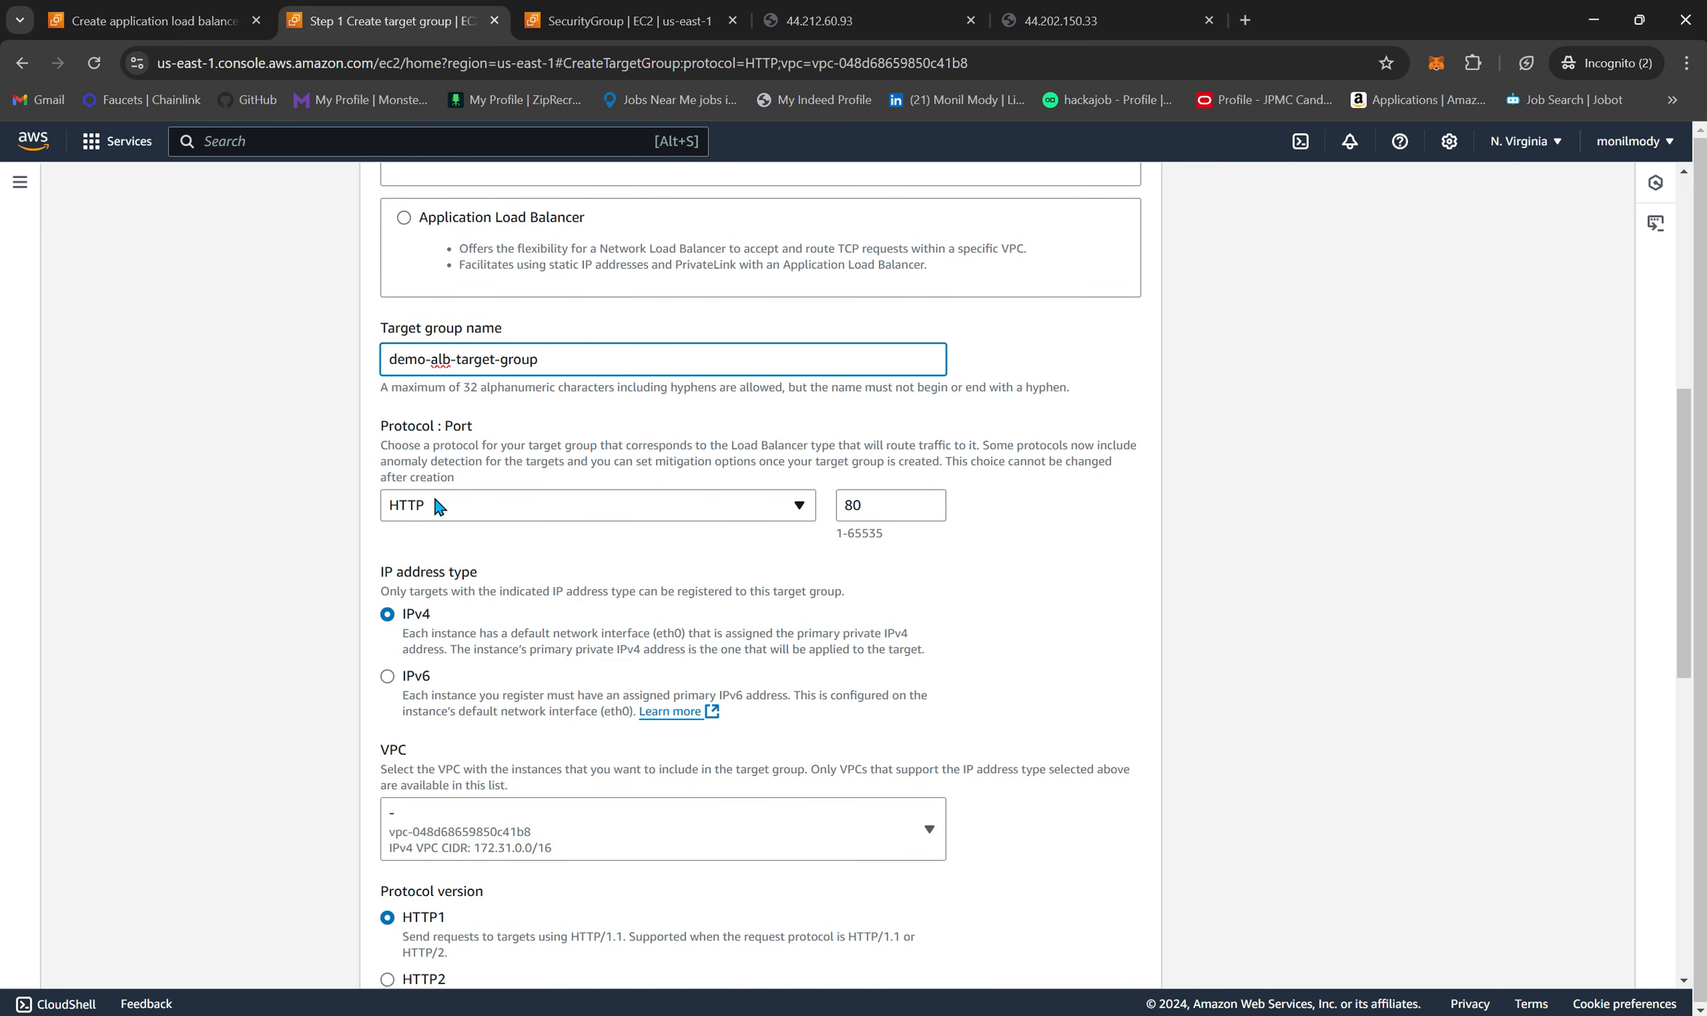
# - Keep HTTP on port 80, IPv4, HTTP1 and the default health check path for the target group, and continue to target registration
pyautogui.click(670, 519)
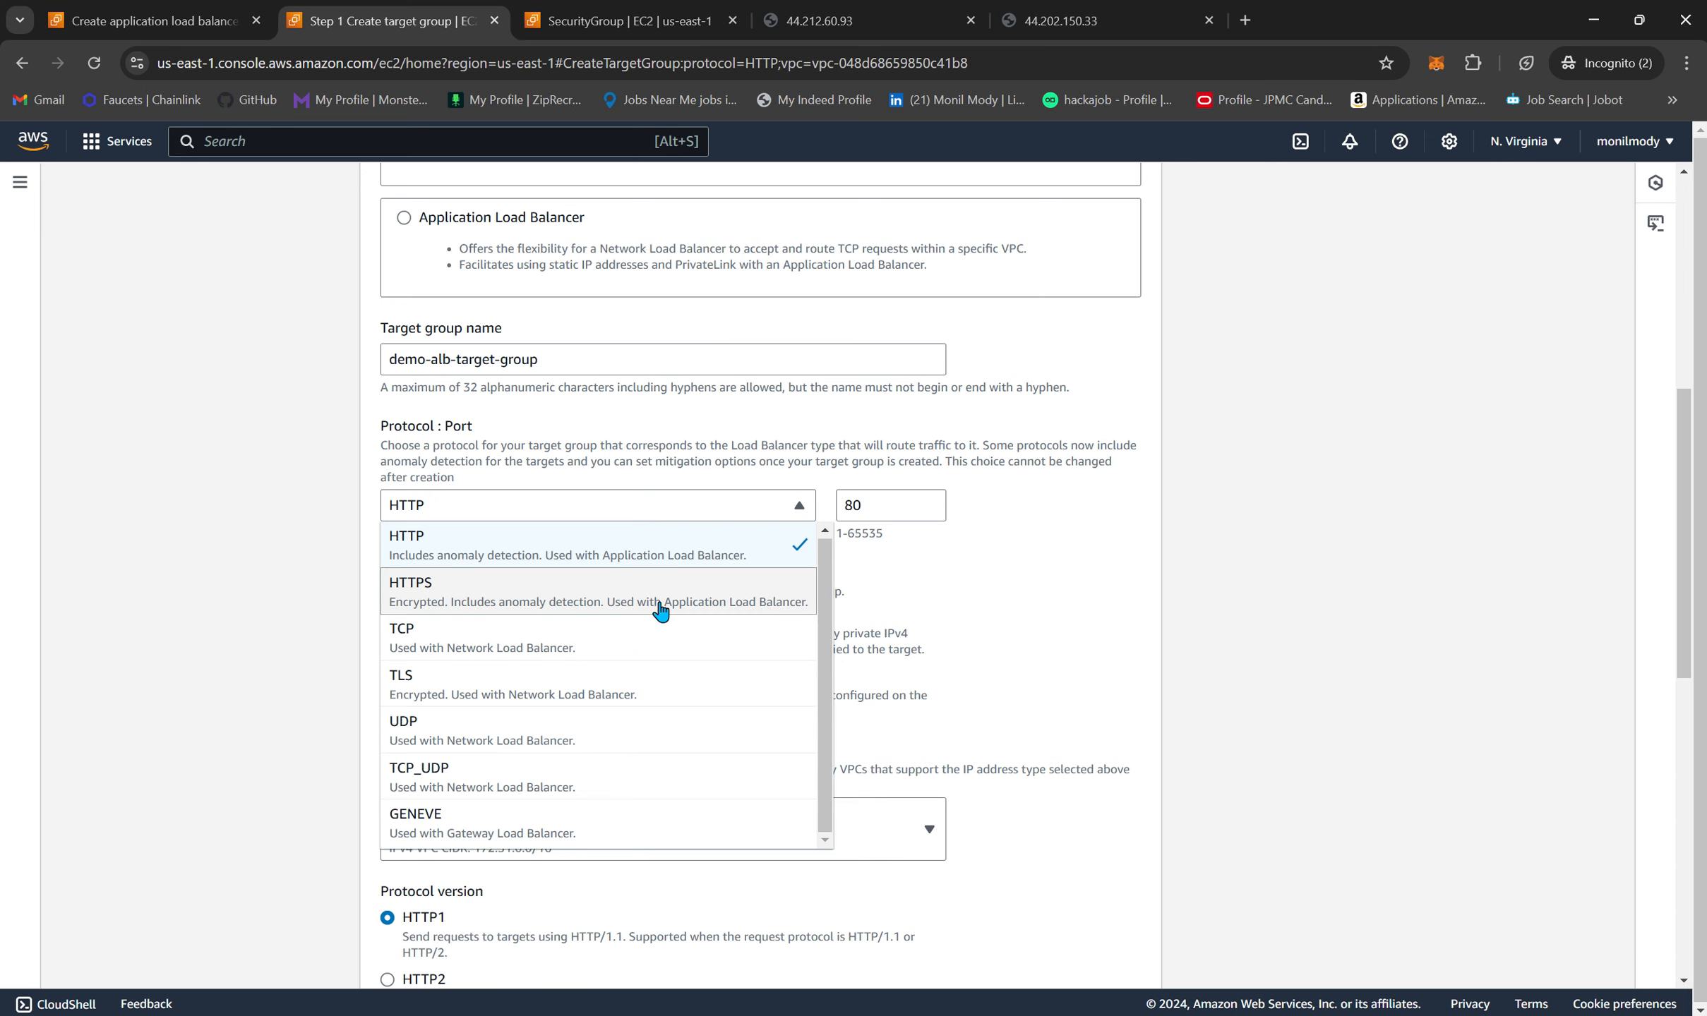
pyautogui.click(680, 565)
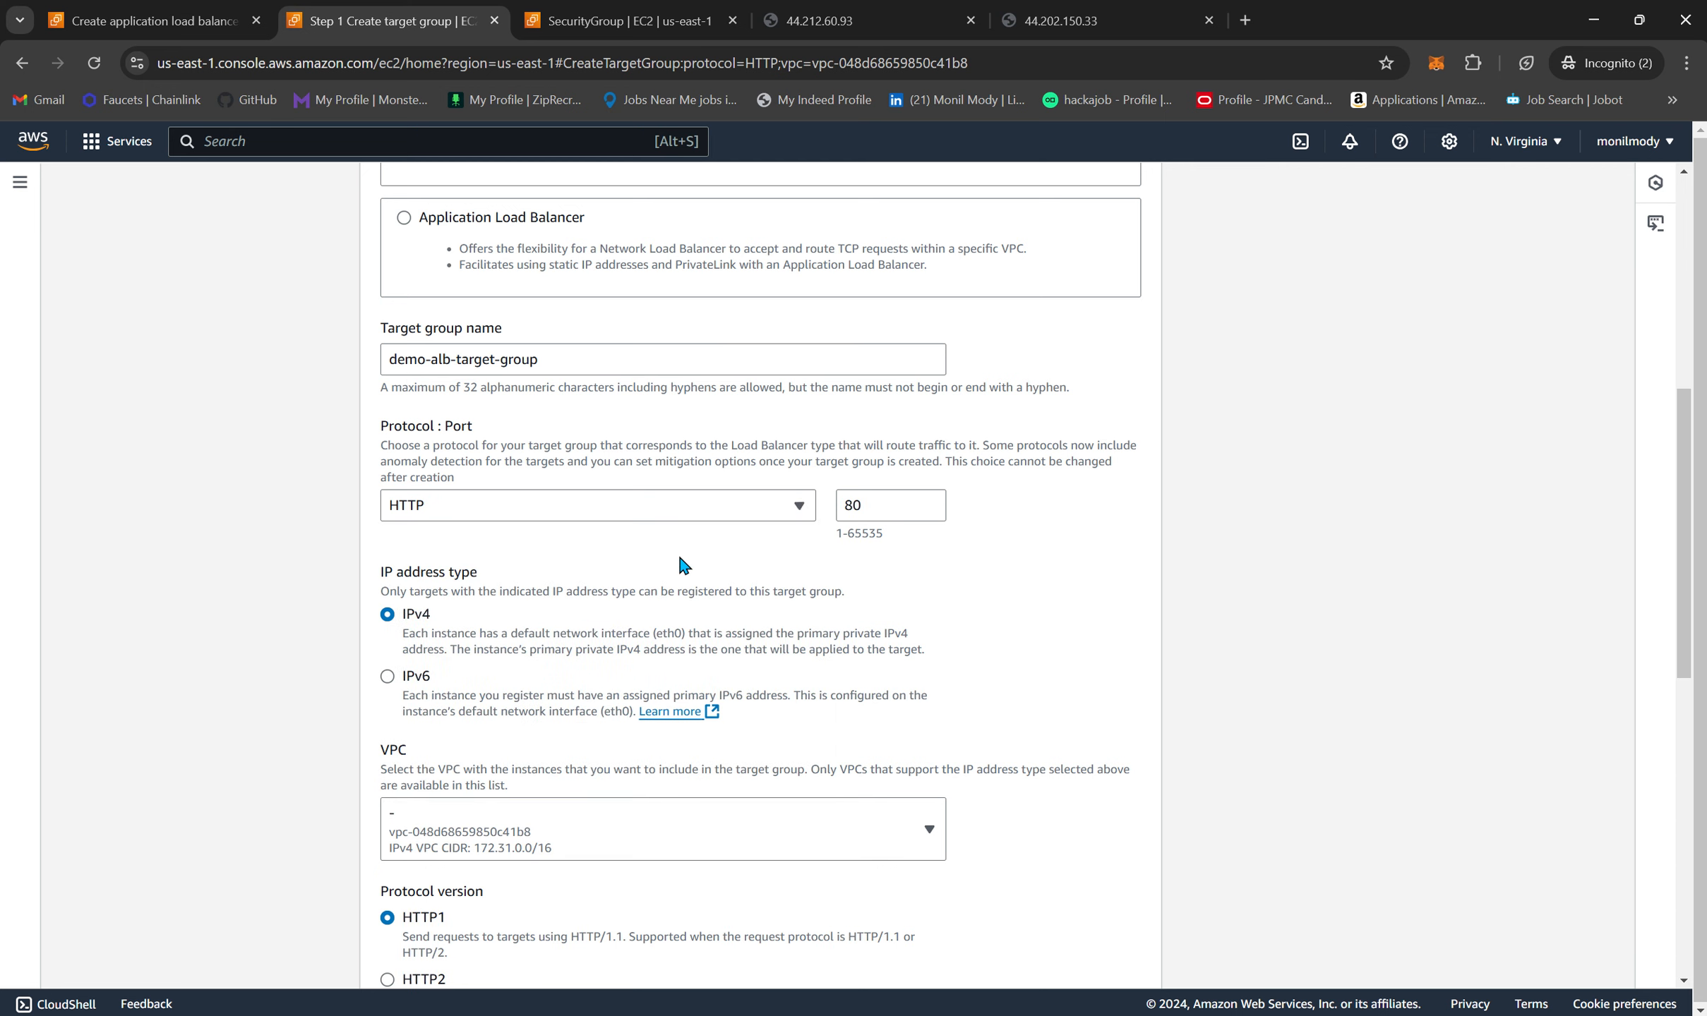
pyautogui.scroll(-2, 853, 599)
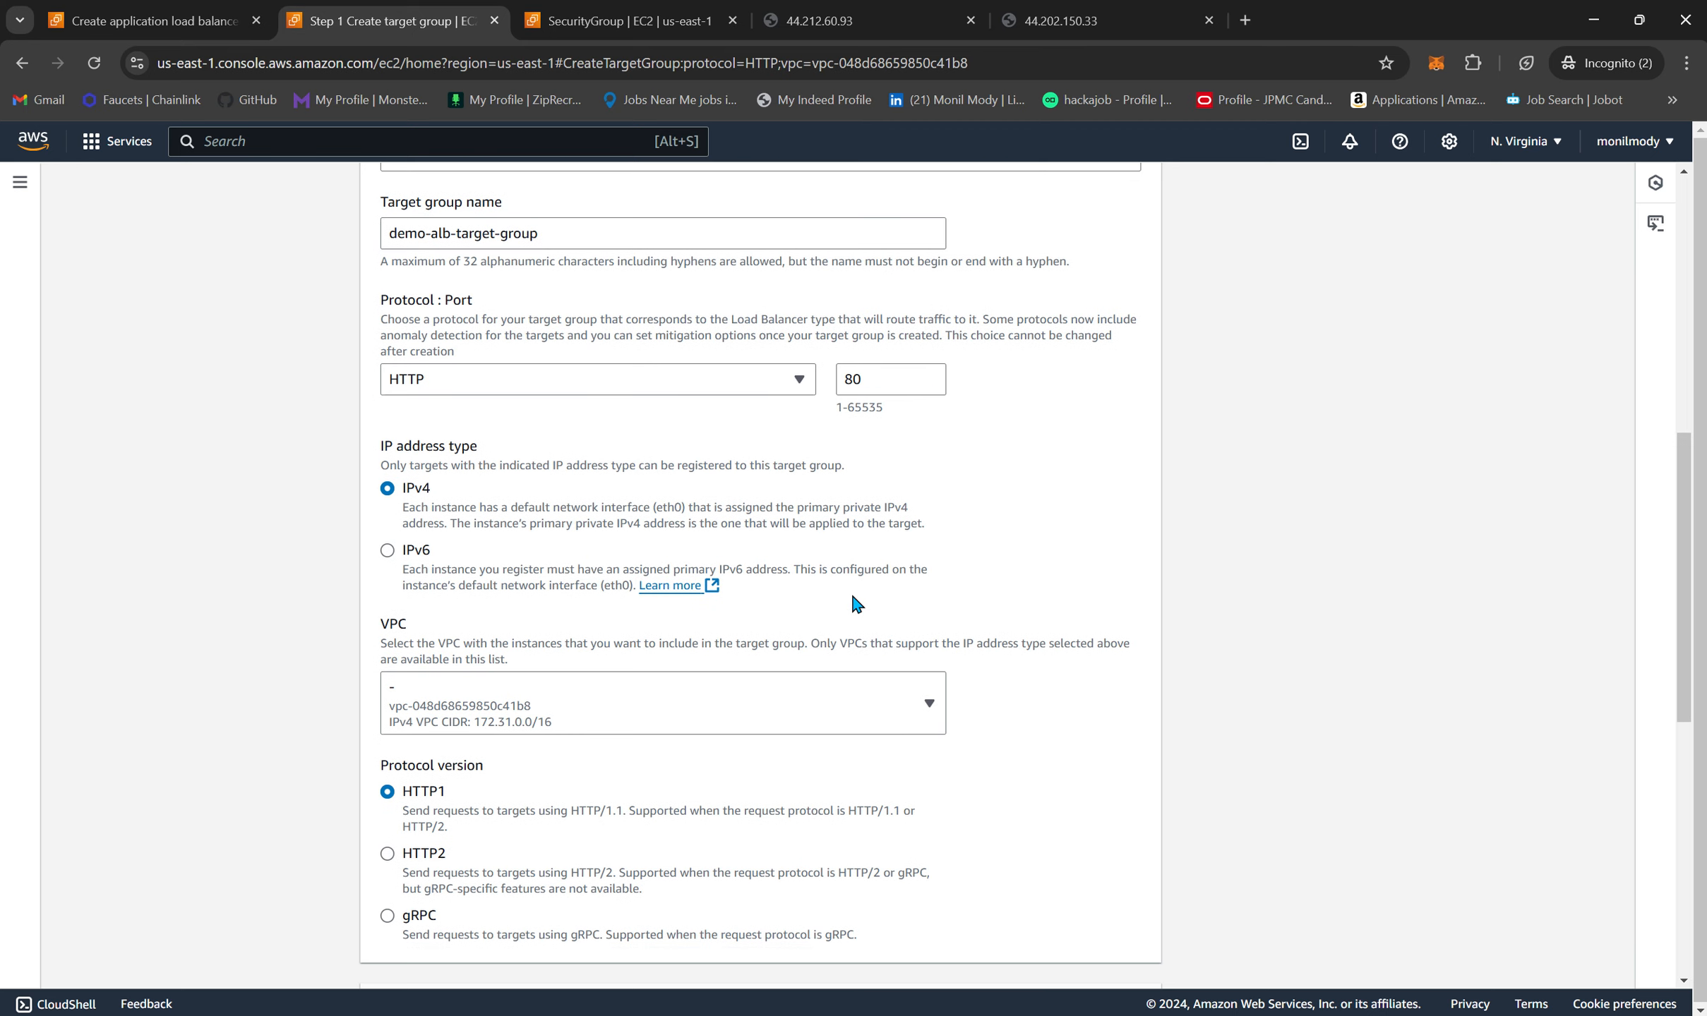
pyautogui.scroll(-2, 545, 621)
pyautogui.scroll(-5, 544, 622)
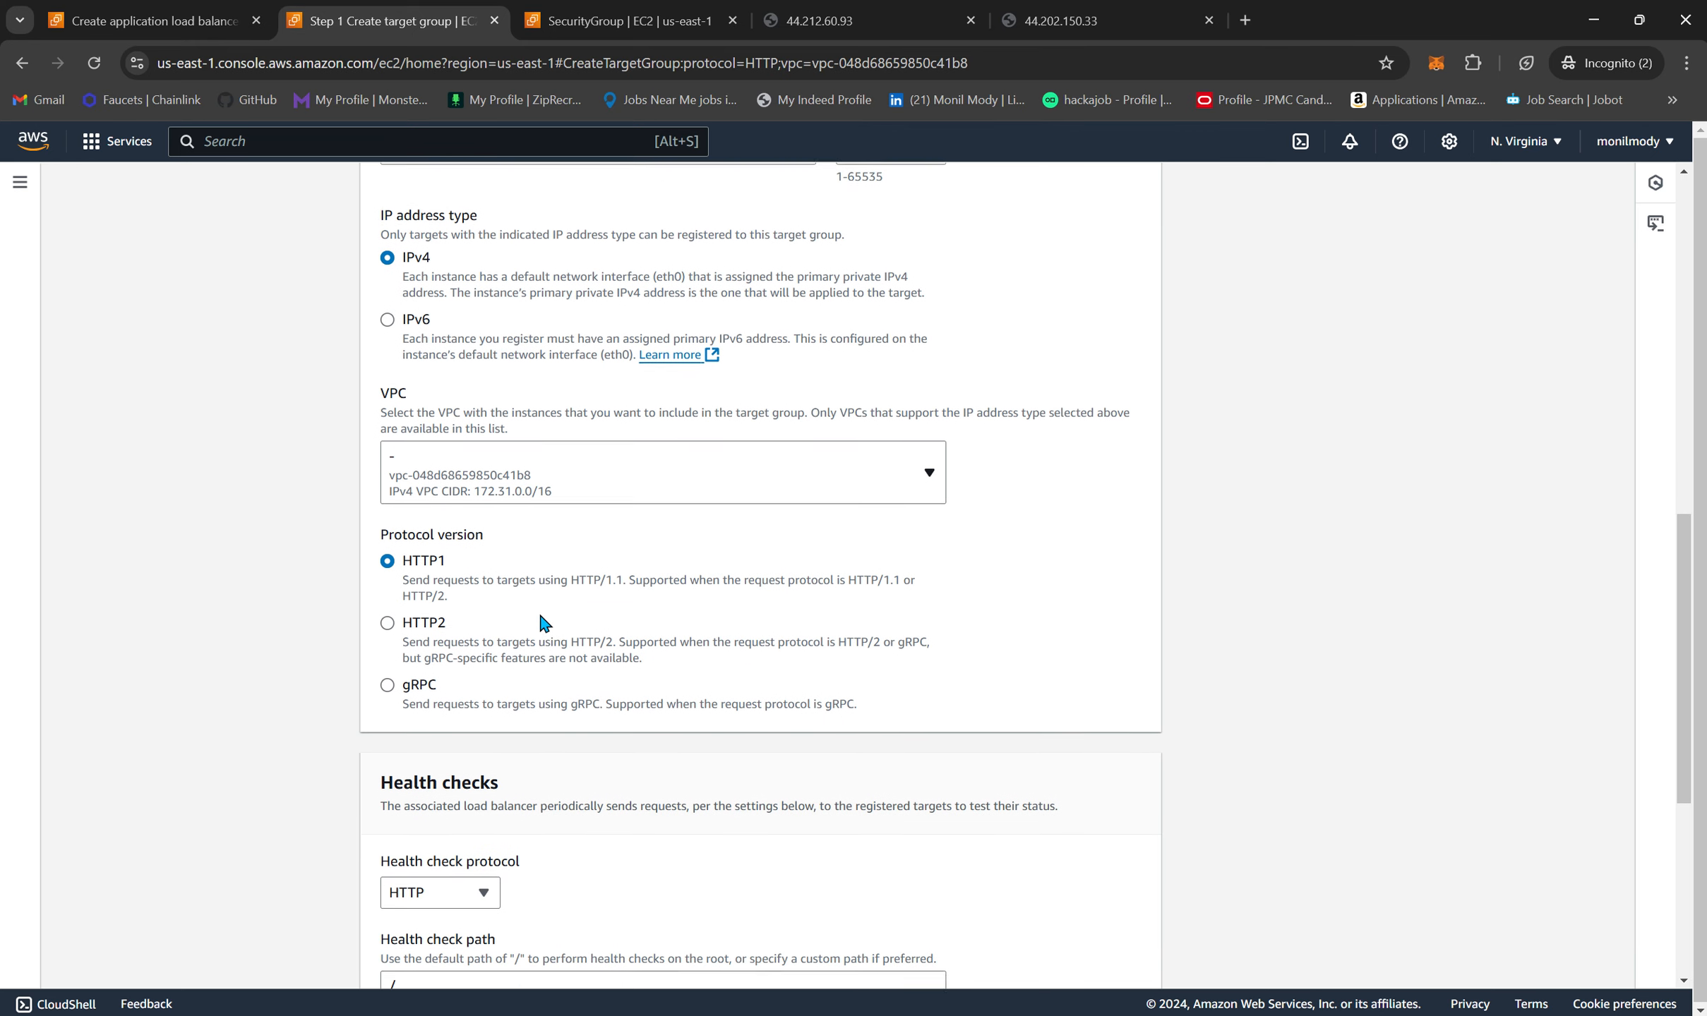
pyautogui.scroll(-2, 543, 623)
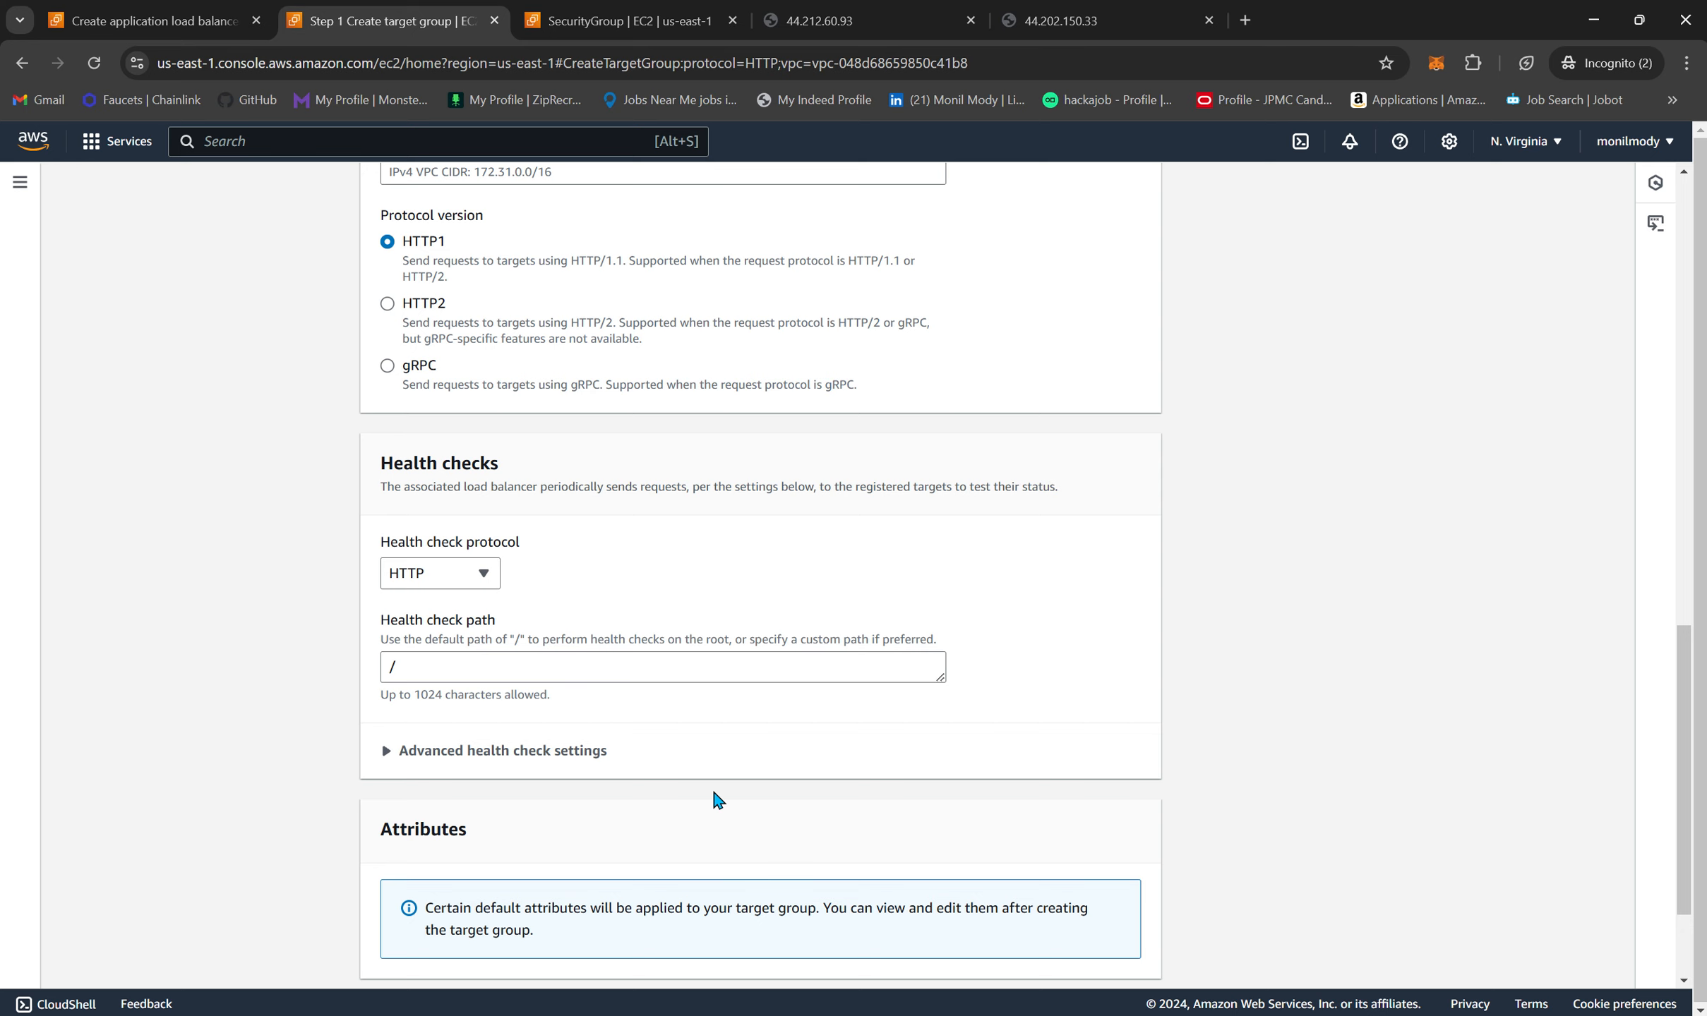
pyautogui.scroll(-3, 714, 799)
pyautogui.click(1153, 961)
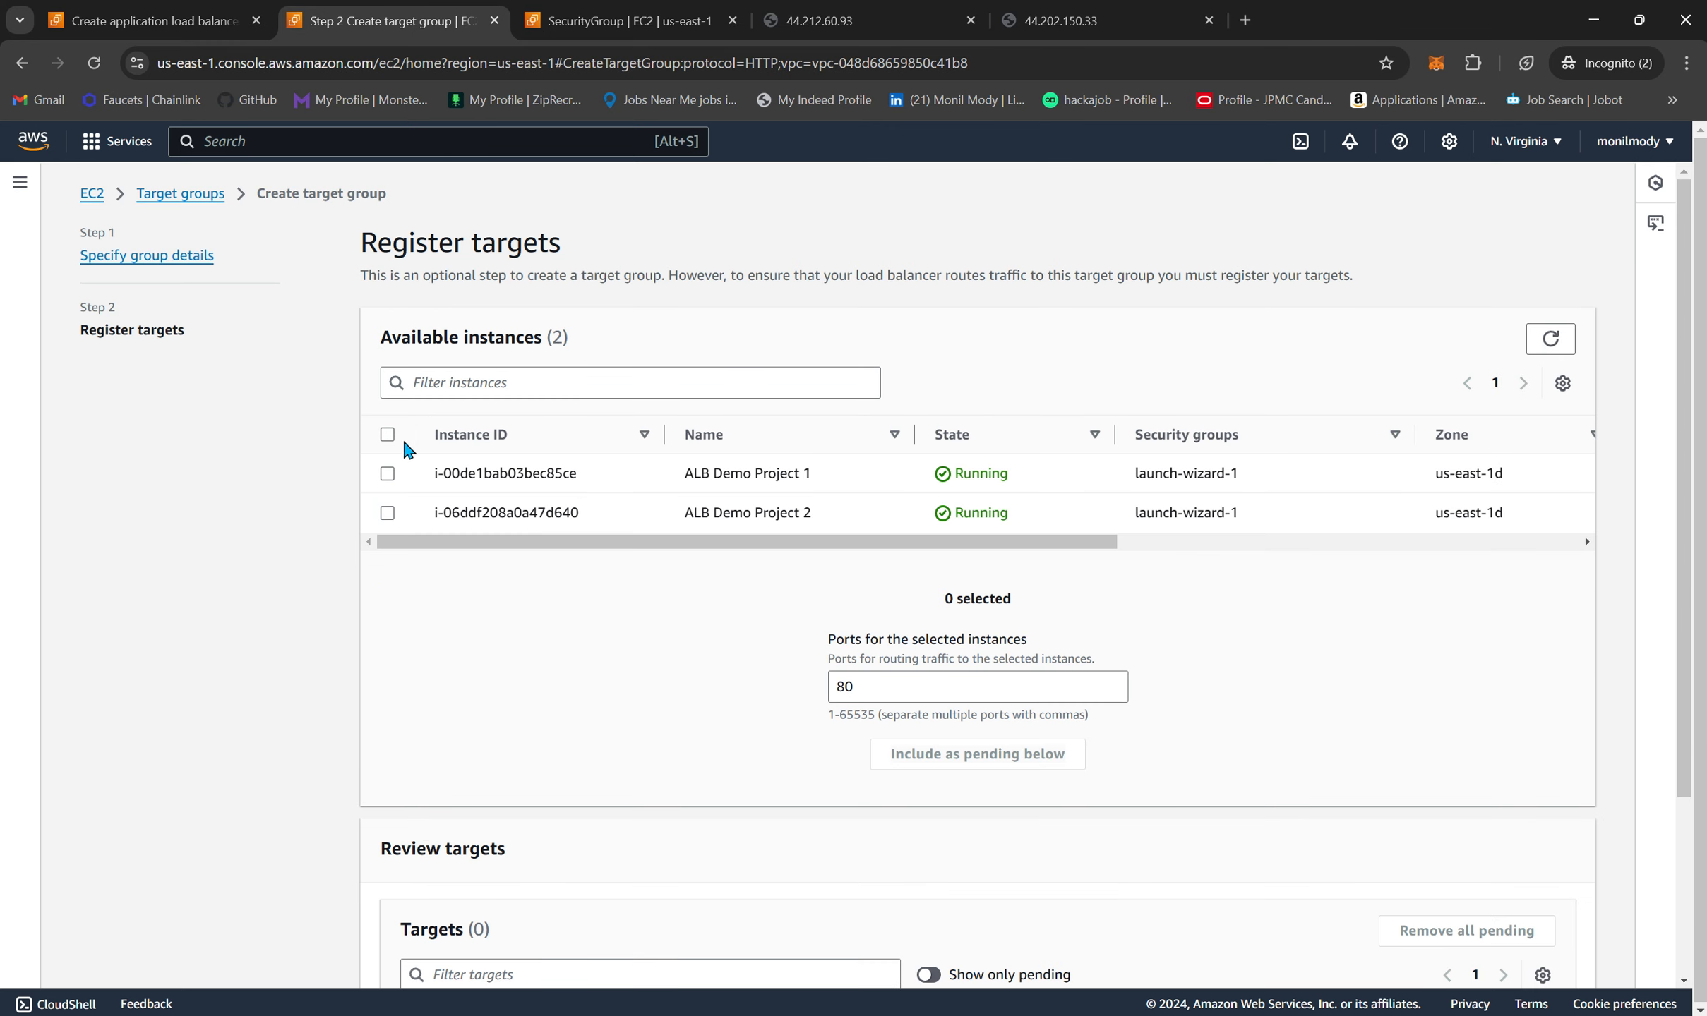
# - Include ALB Demo Project 1 and ALB Demo Project 2 as pending targets on port 80 and create the target group
pyautogui.click(387, 434)
pyautogui.scroll(-1, 756, 683)
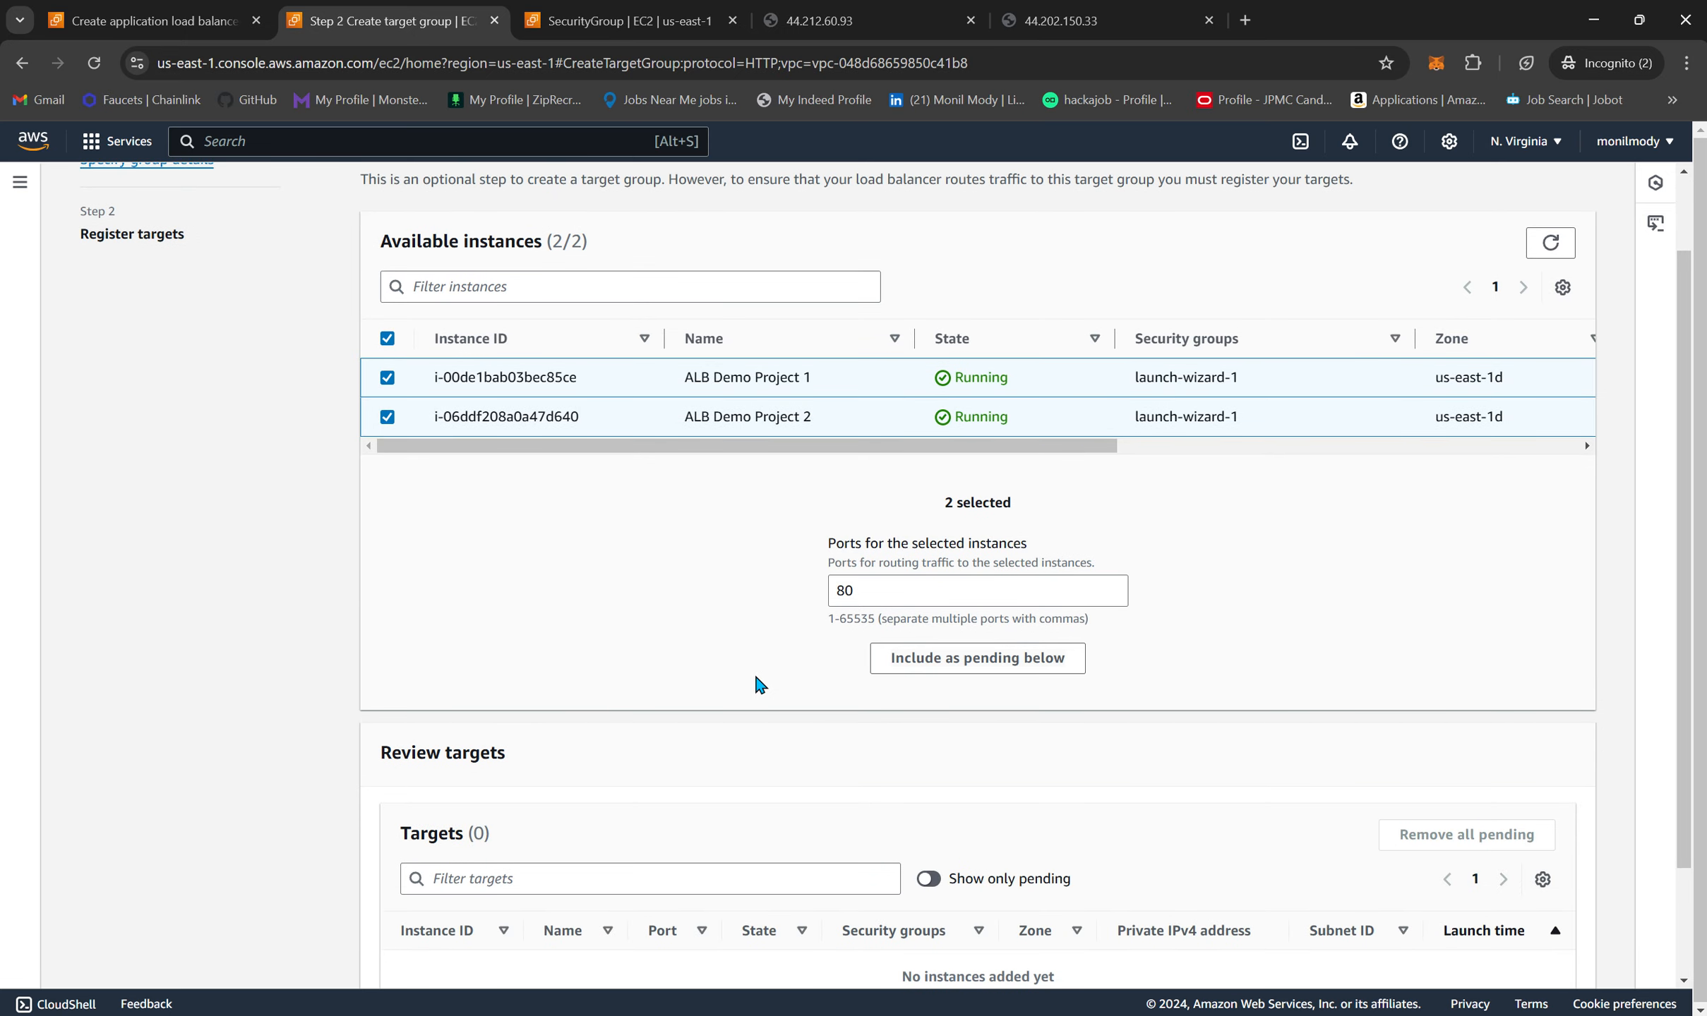
pyautogui.click(966, 659)
pyautogui.scroll(-2, 971, 671)
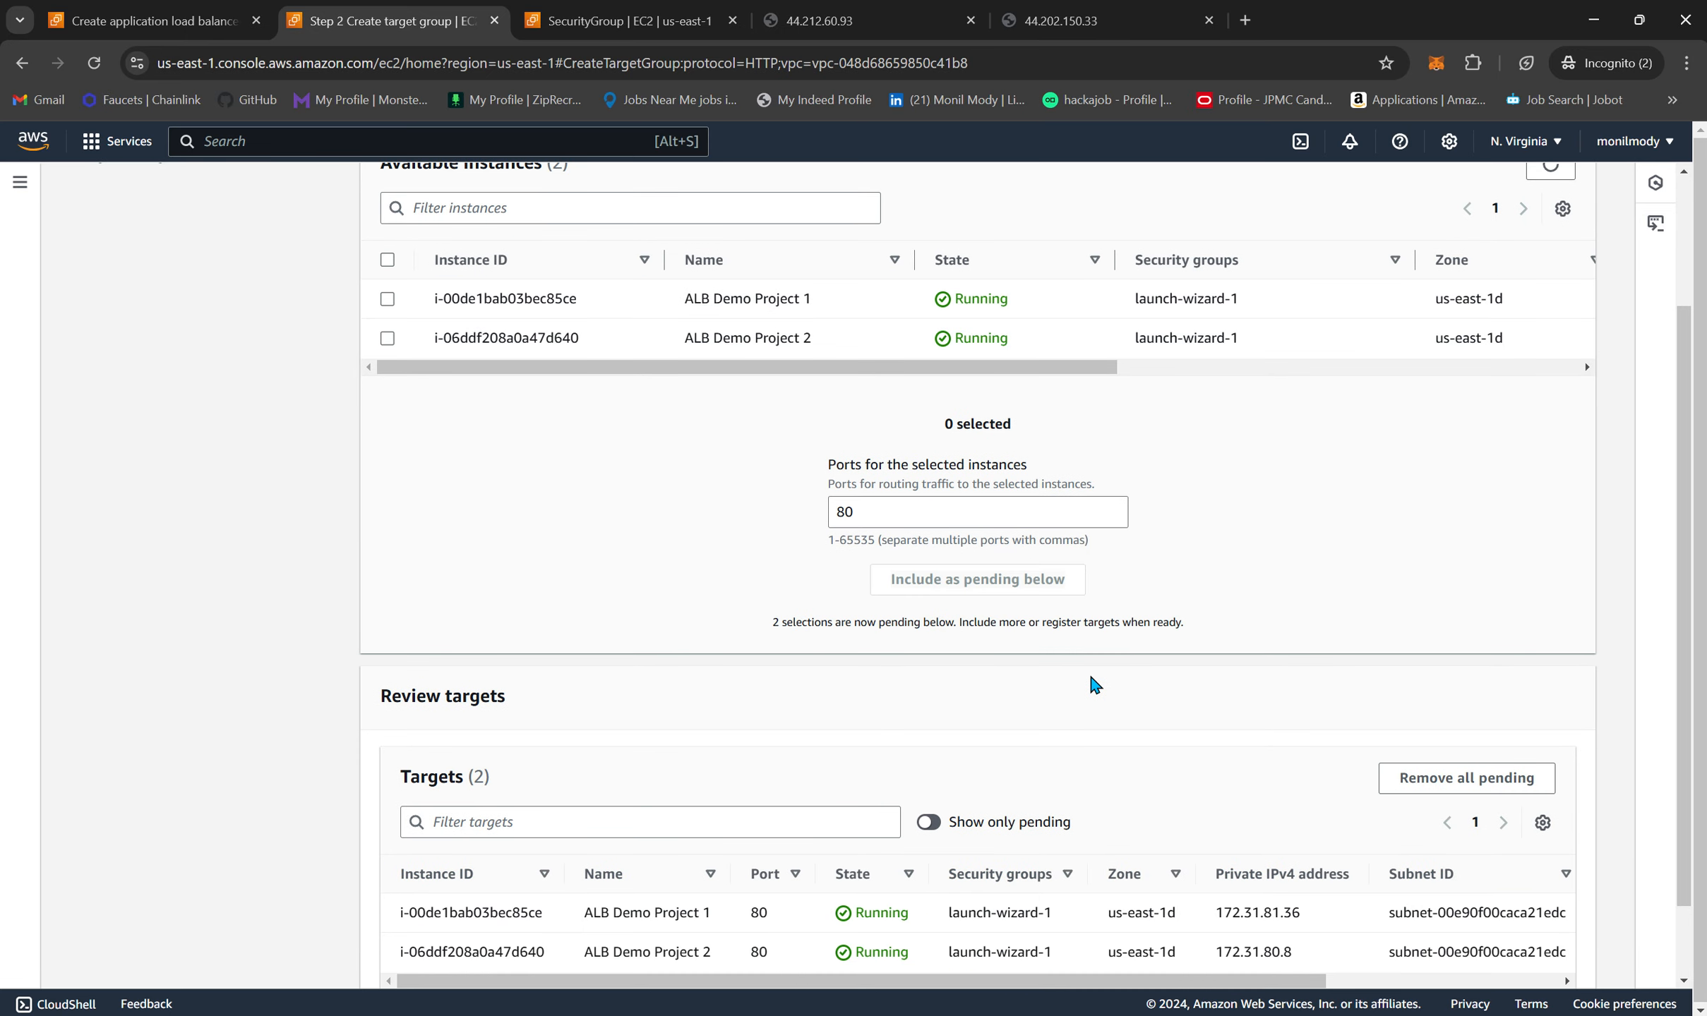
pyautogui.click(1524, 957)
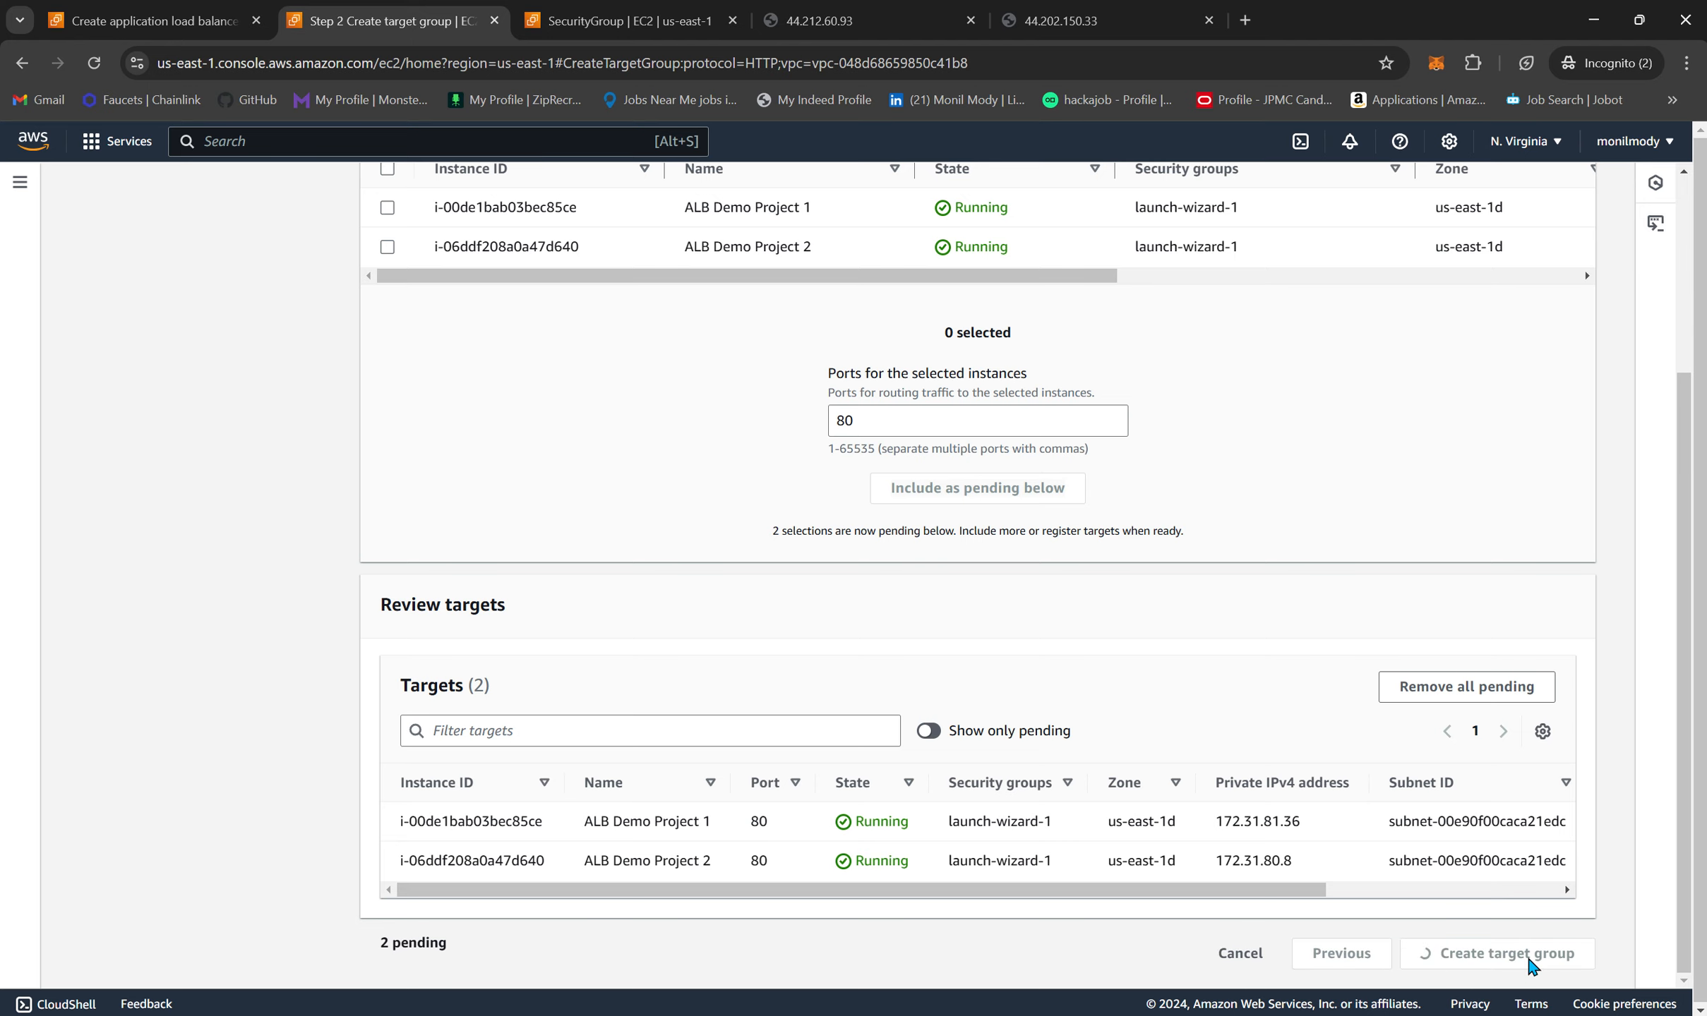
pyautogui.scroll(-2, 925, 706)
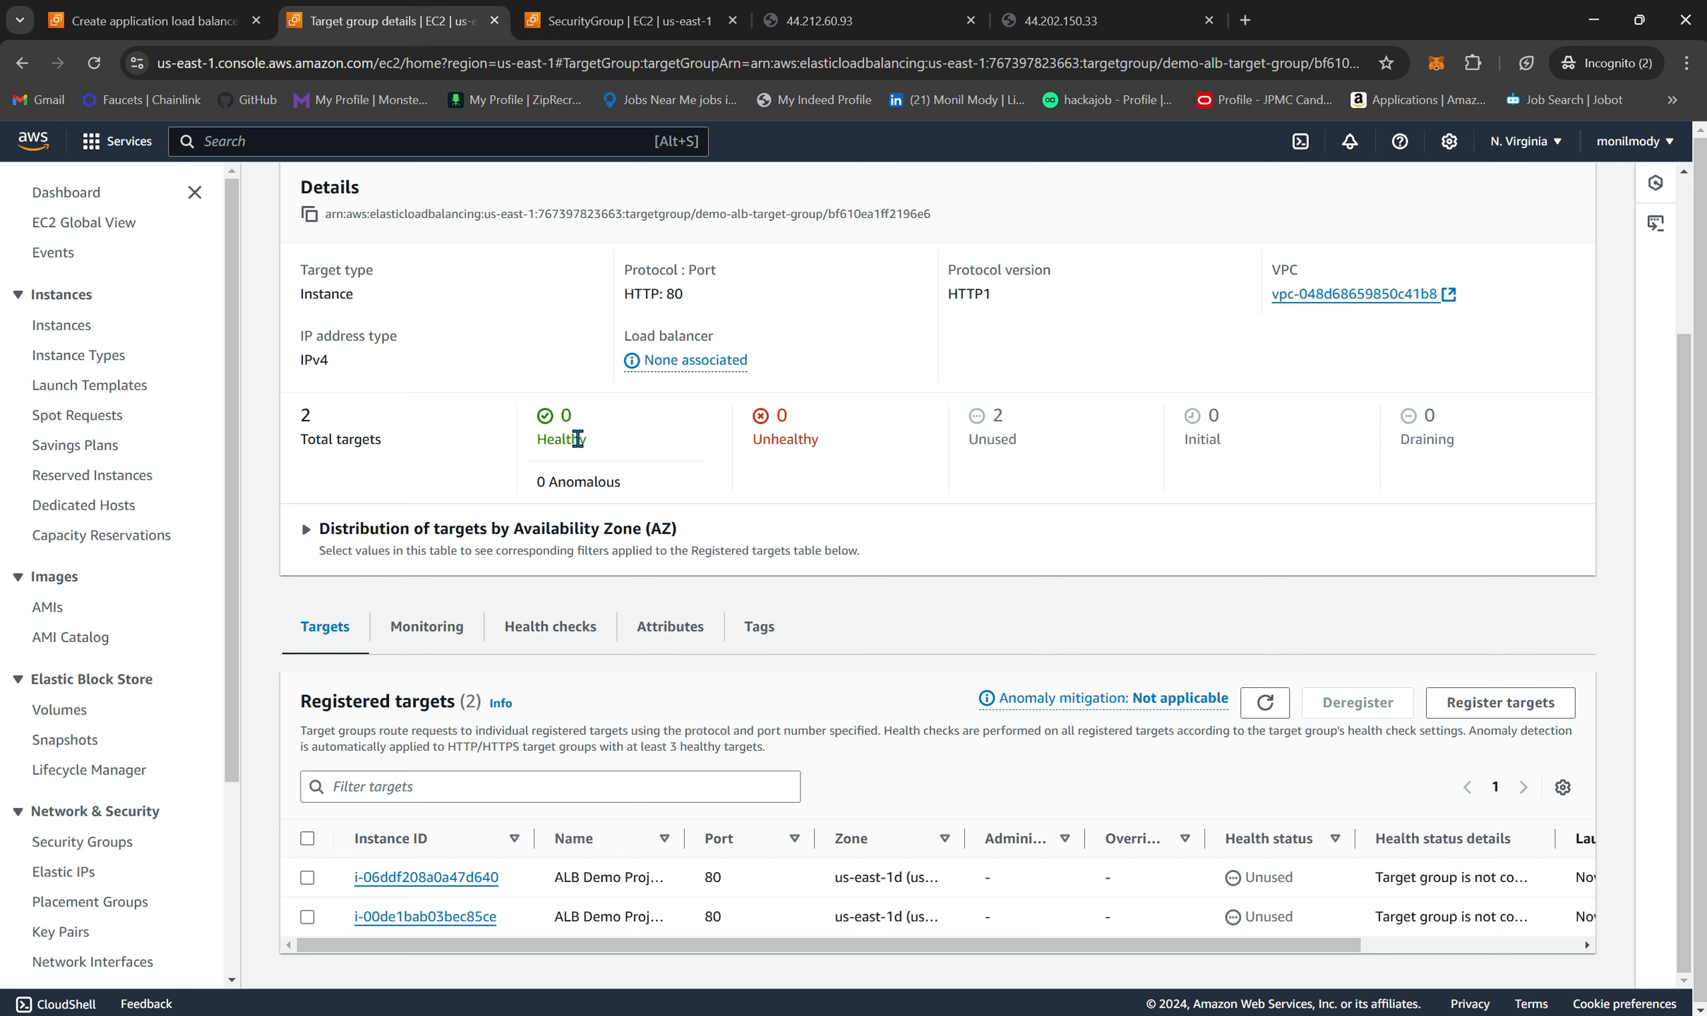
# - Return to the load balancer form, refresh the target groups and forward the HTTP:80 listener to demo-alb-target-group
pyautogui.click(128, 25)
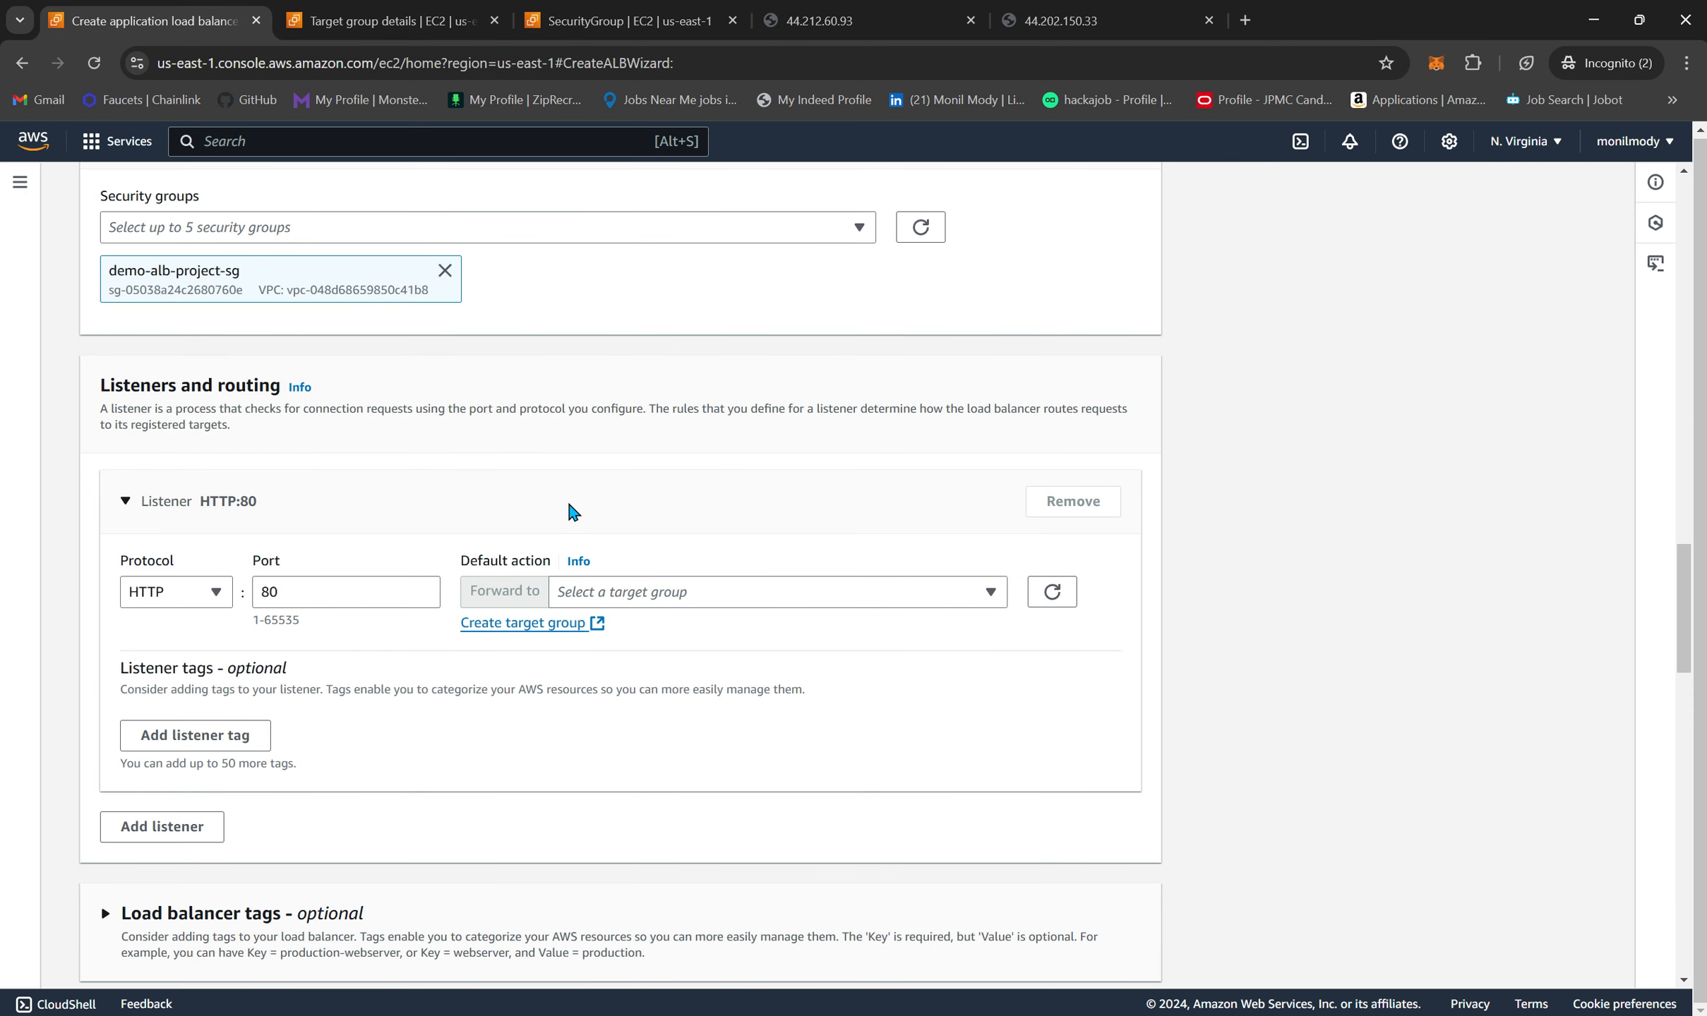
pyautogui.click(1052, 591)
pyautogui.click(968, 599)
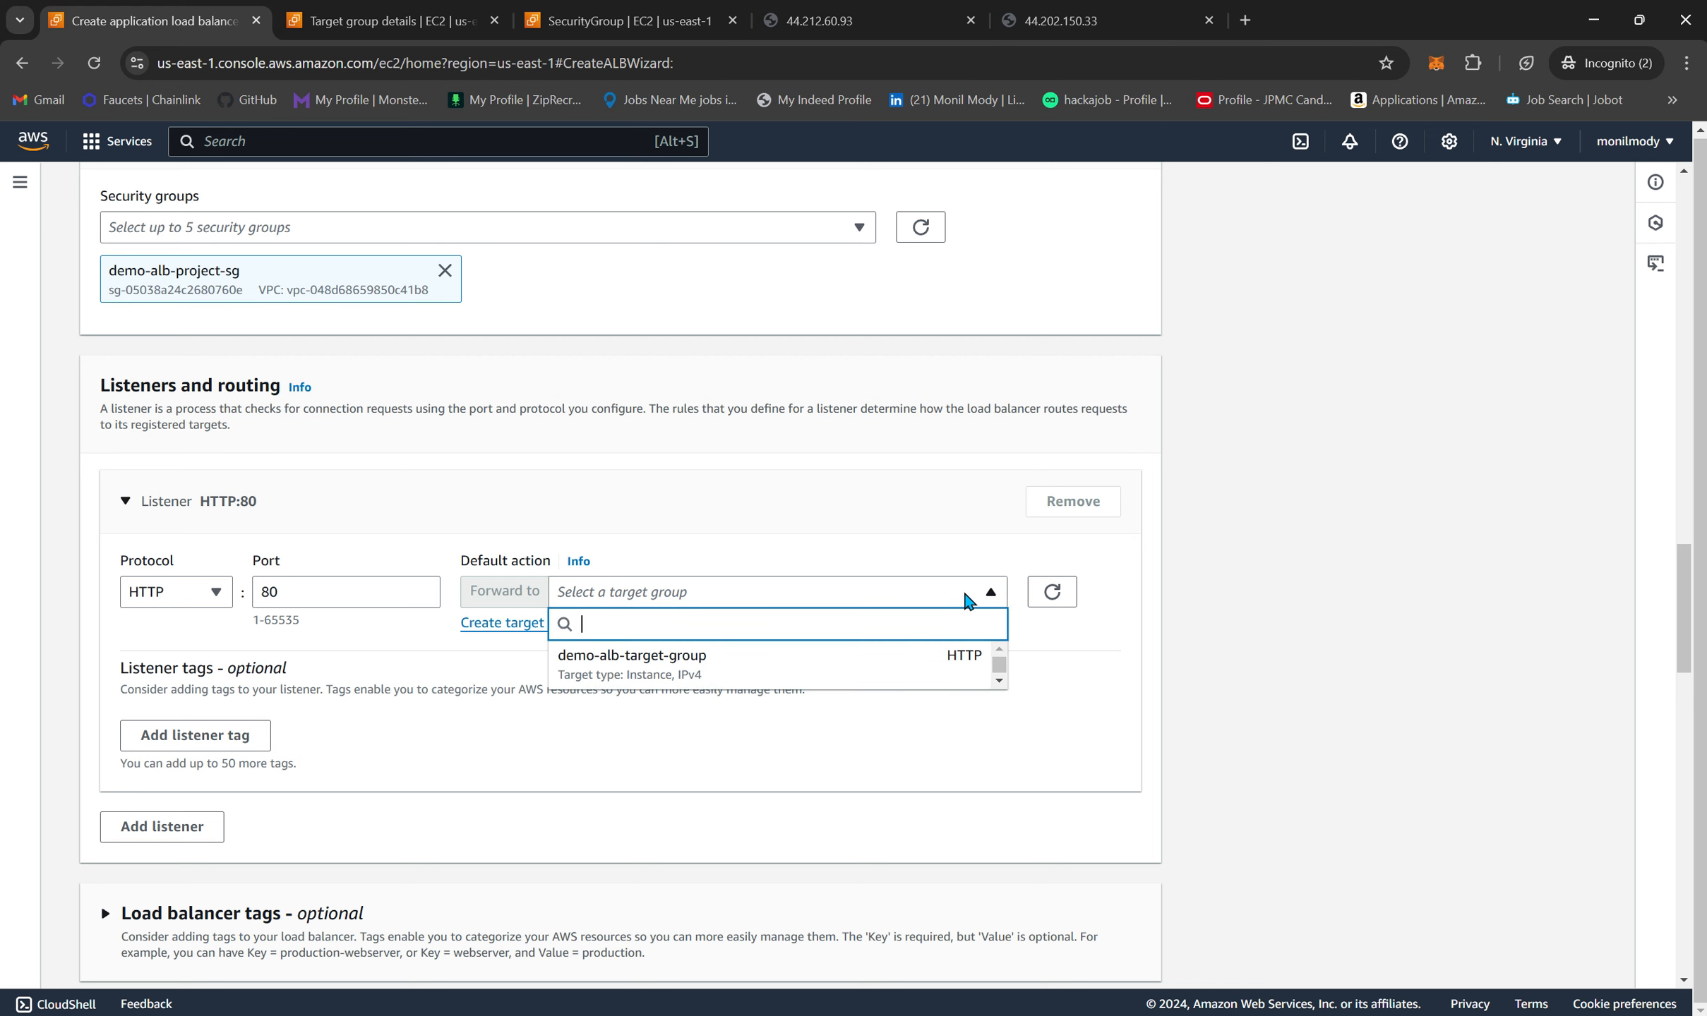
pyautogui.click(833, 671)
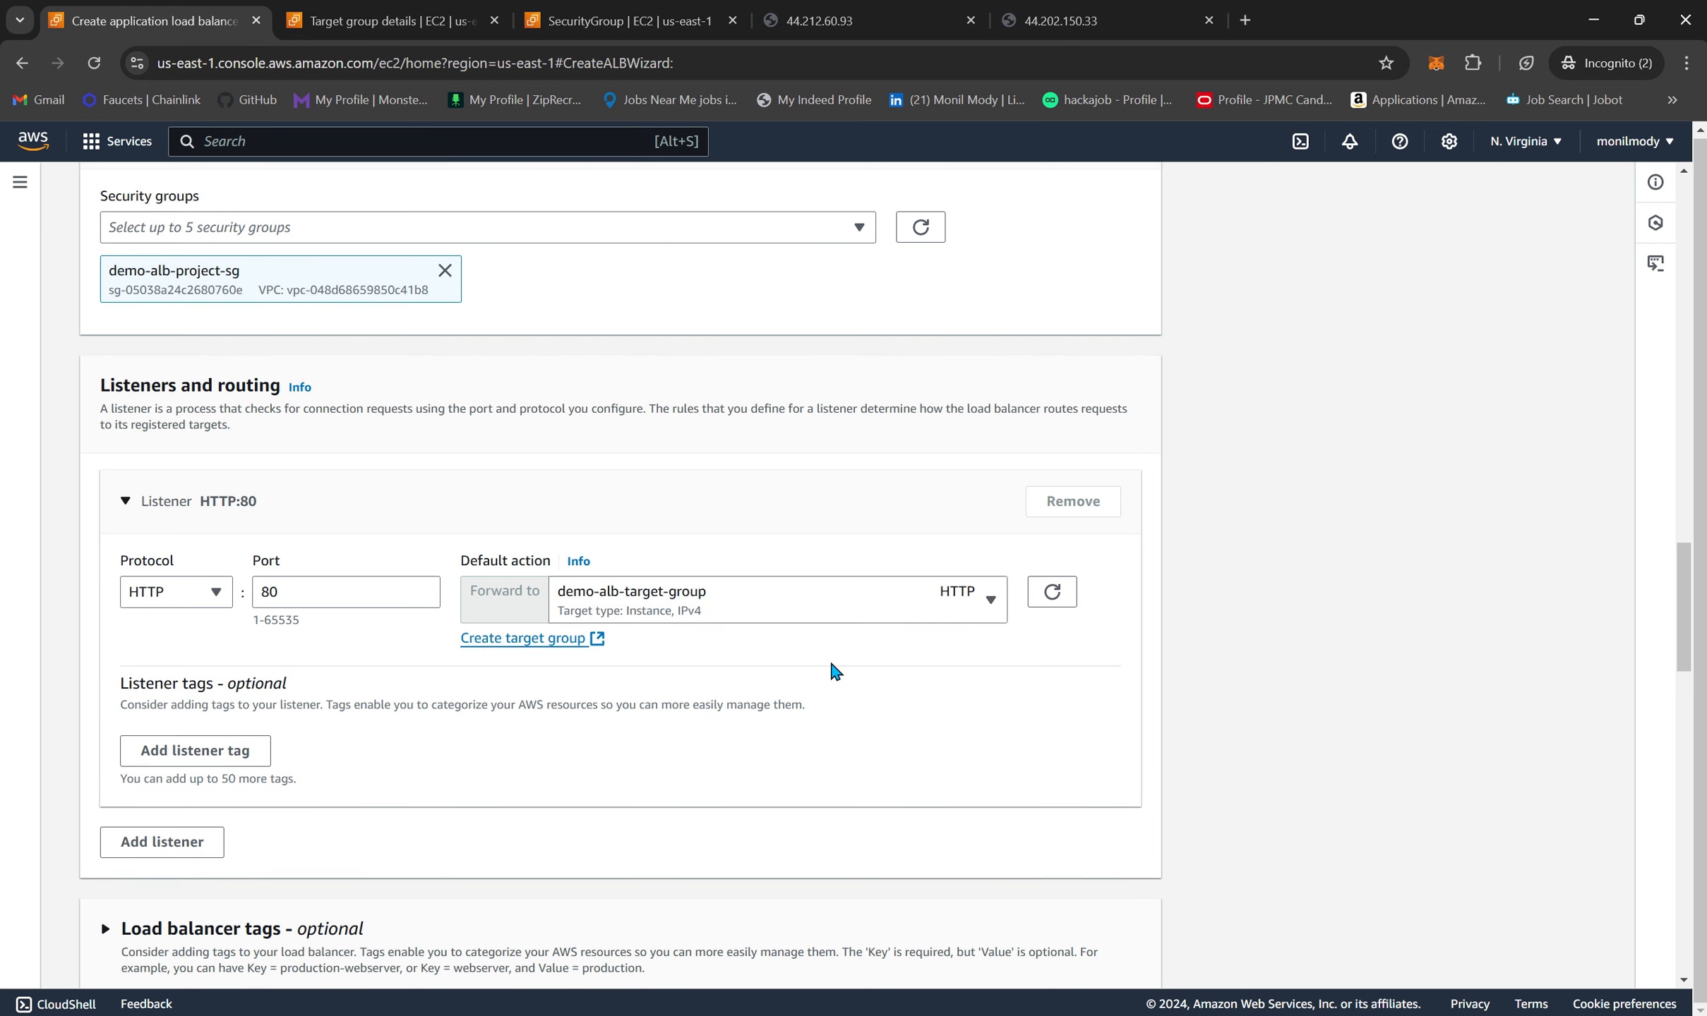
# - Leave the optional service integrations disabled, review the configuration summary and create the load balancer
pyautogui.scroll(-2, 833, 670)
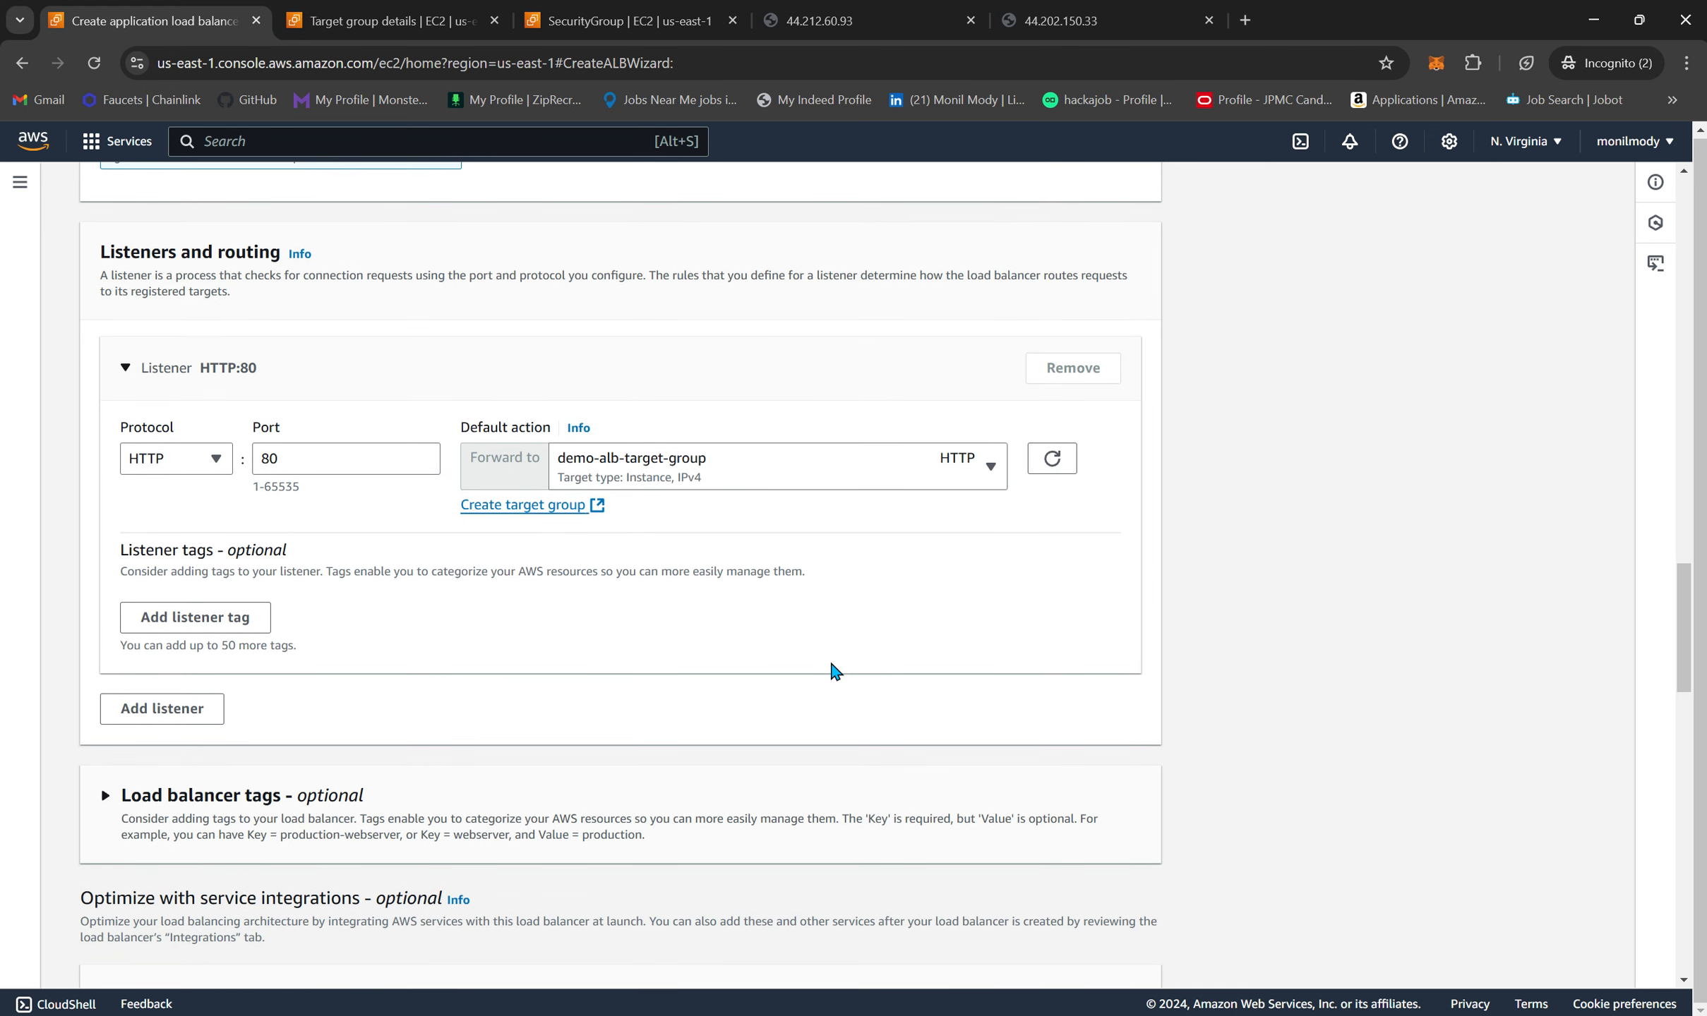
pyautogui.scroll(-4, 832, 671)
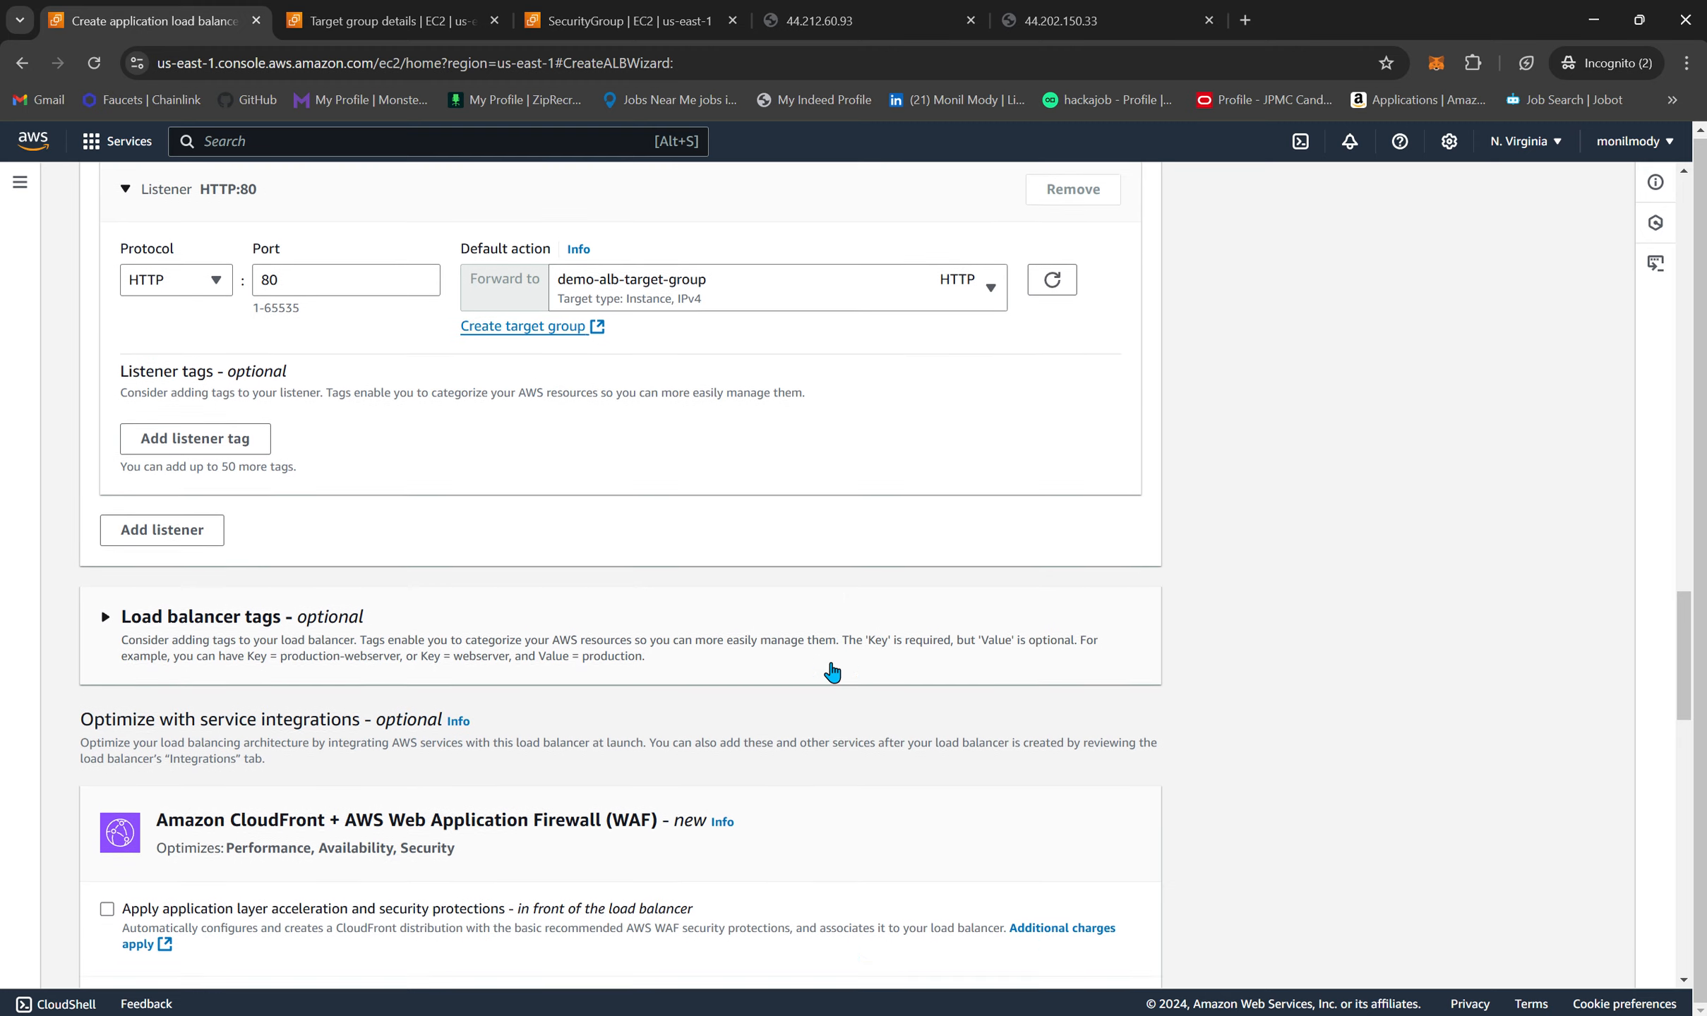
pyautogui.scroll(-5, 833, 672)
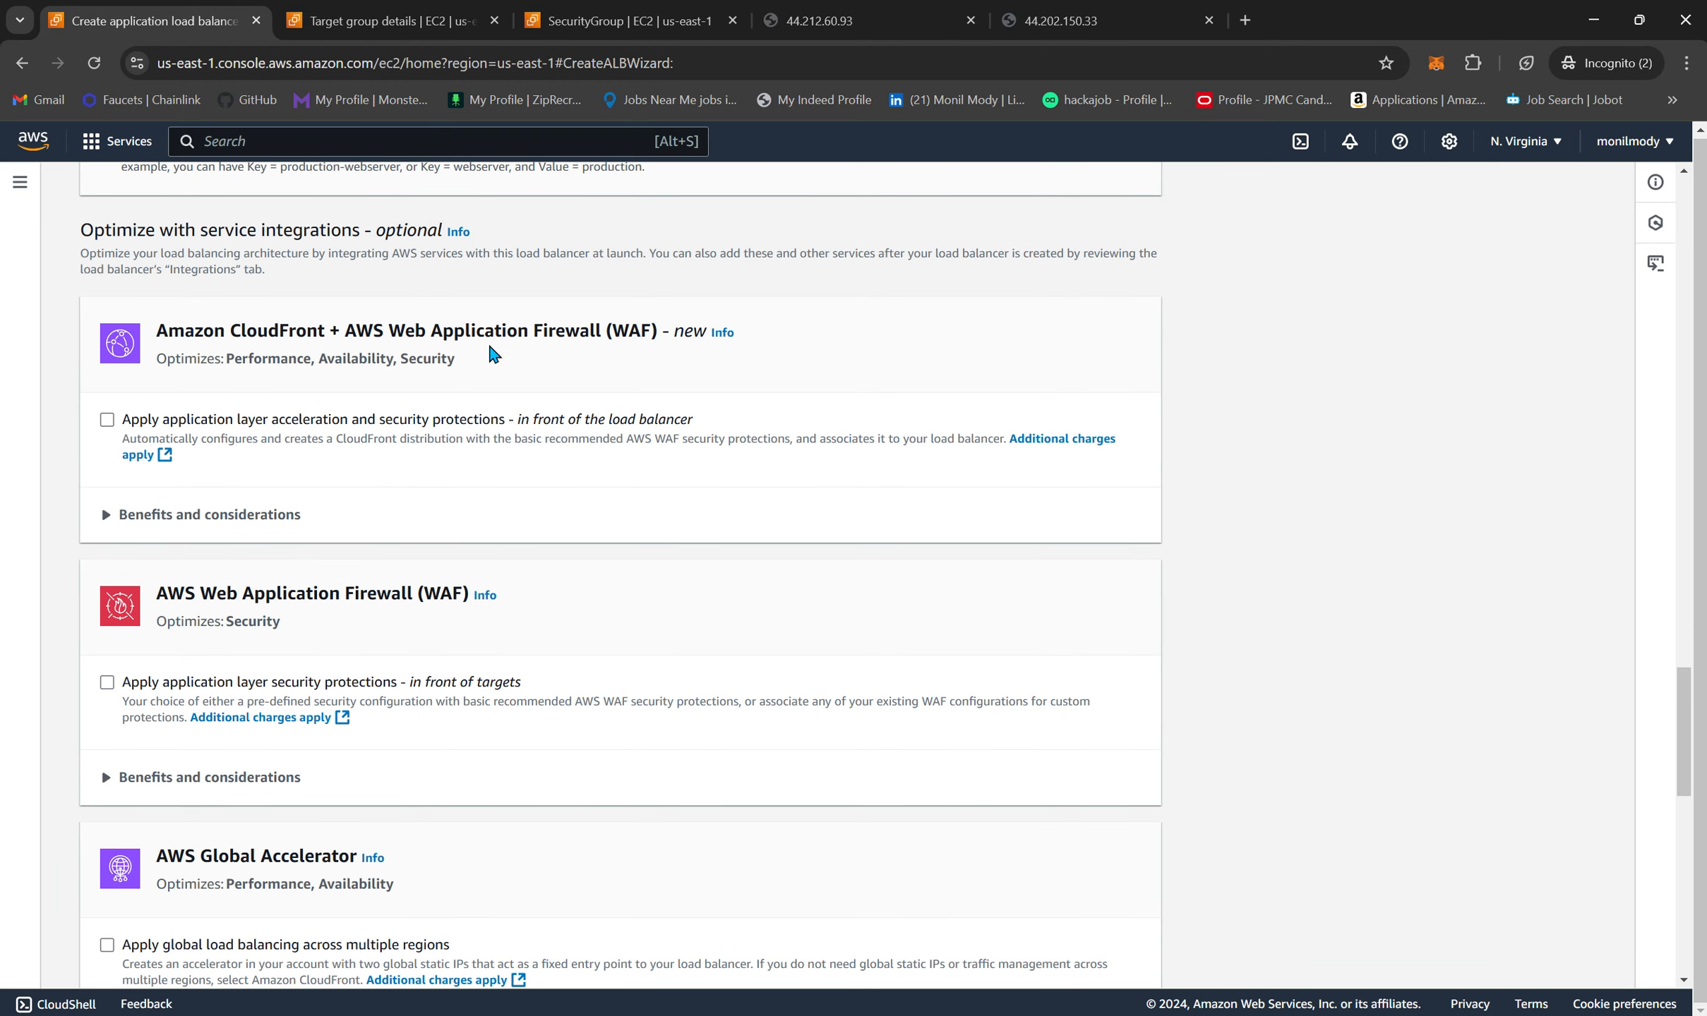
pyautogui.scroll(-1, 561, 473)
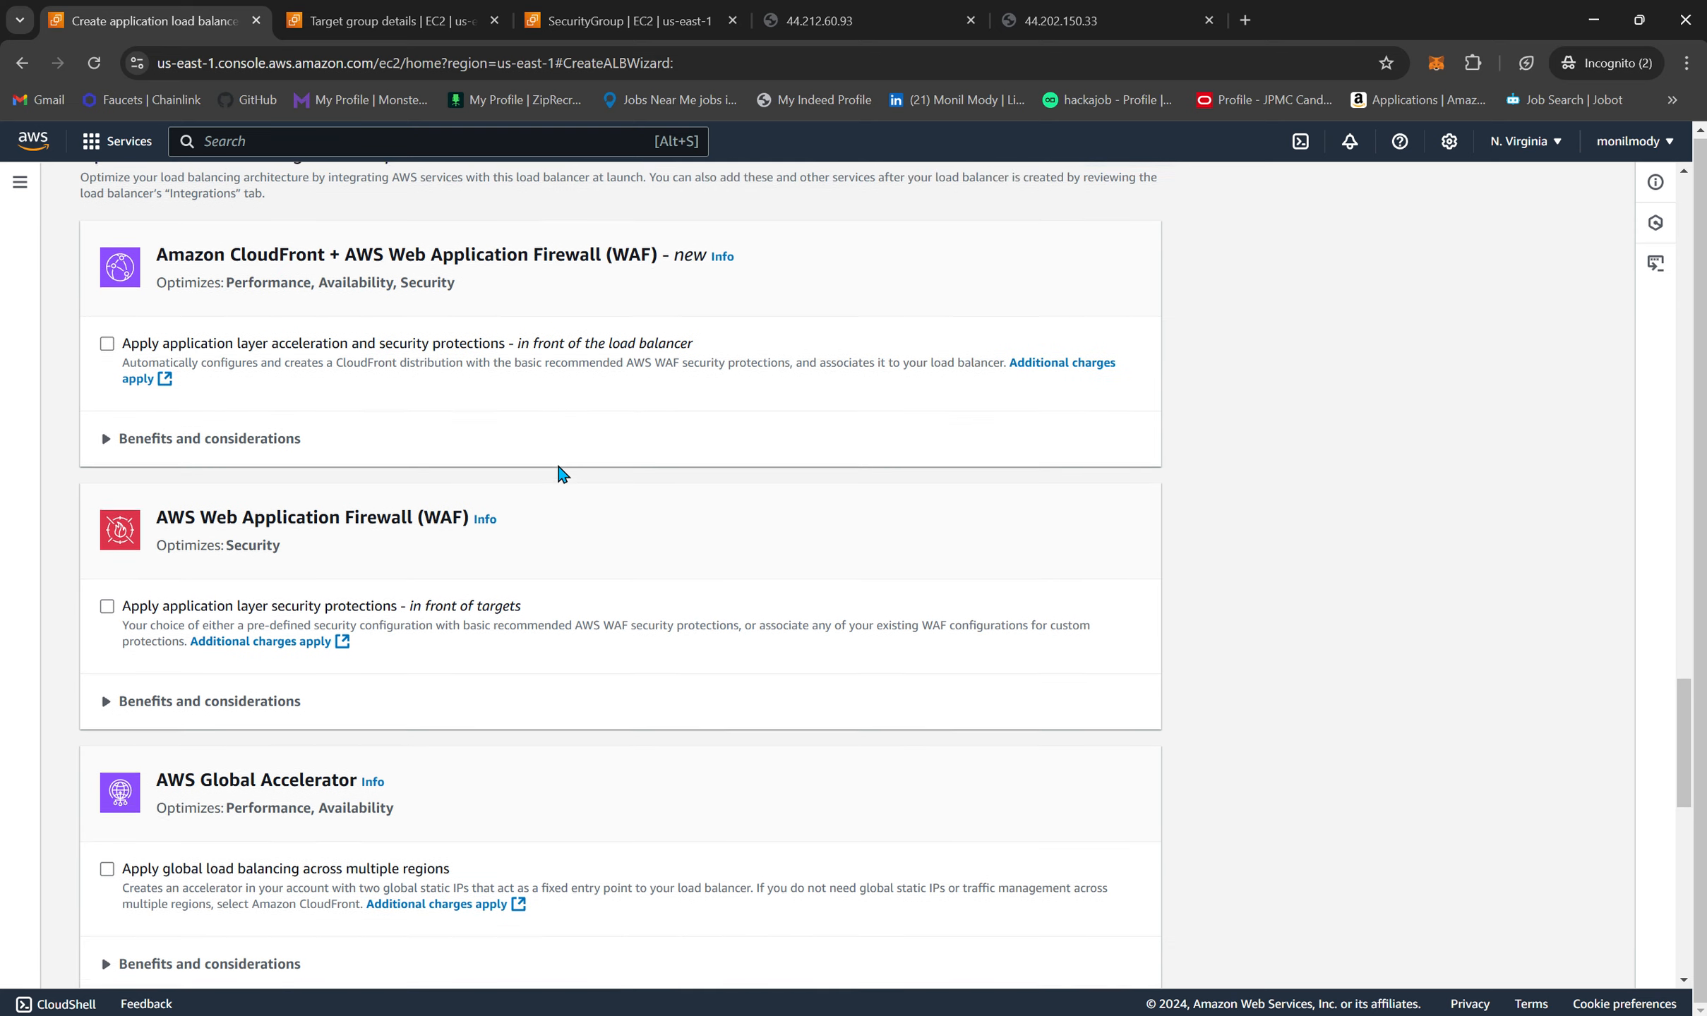
pyautogui.scroll(-1, 568, 570)
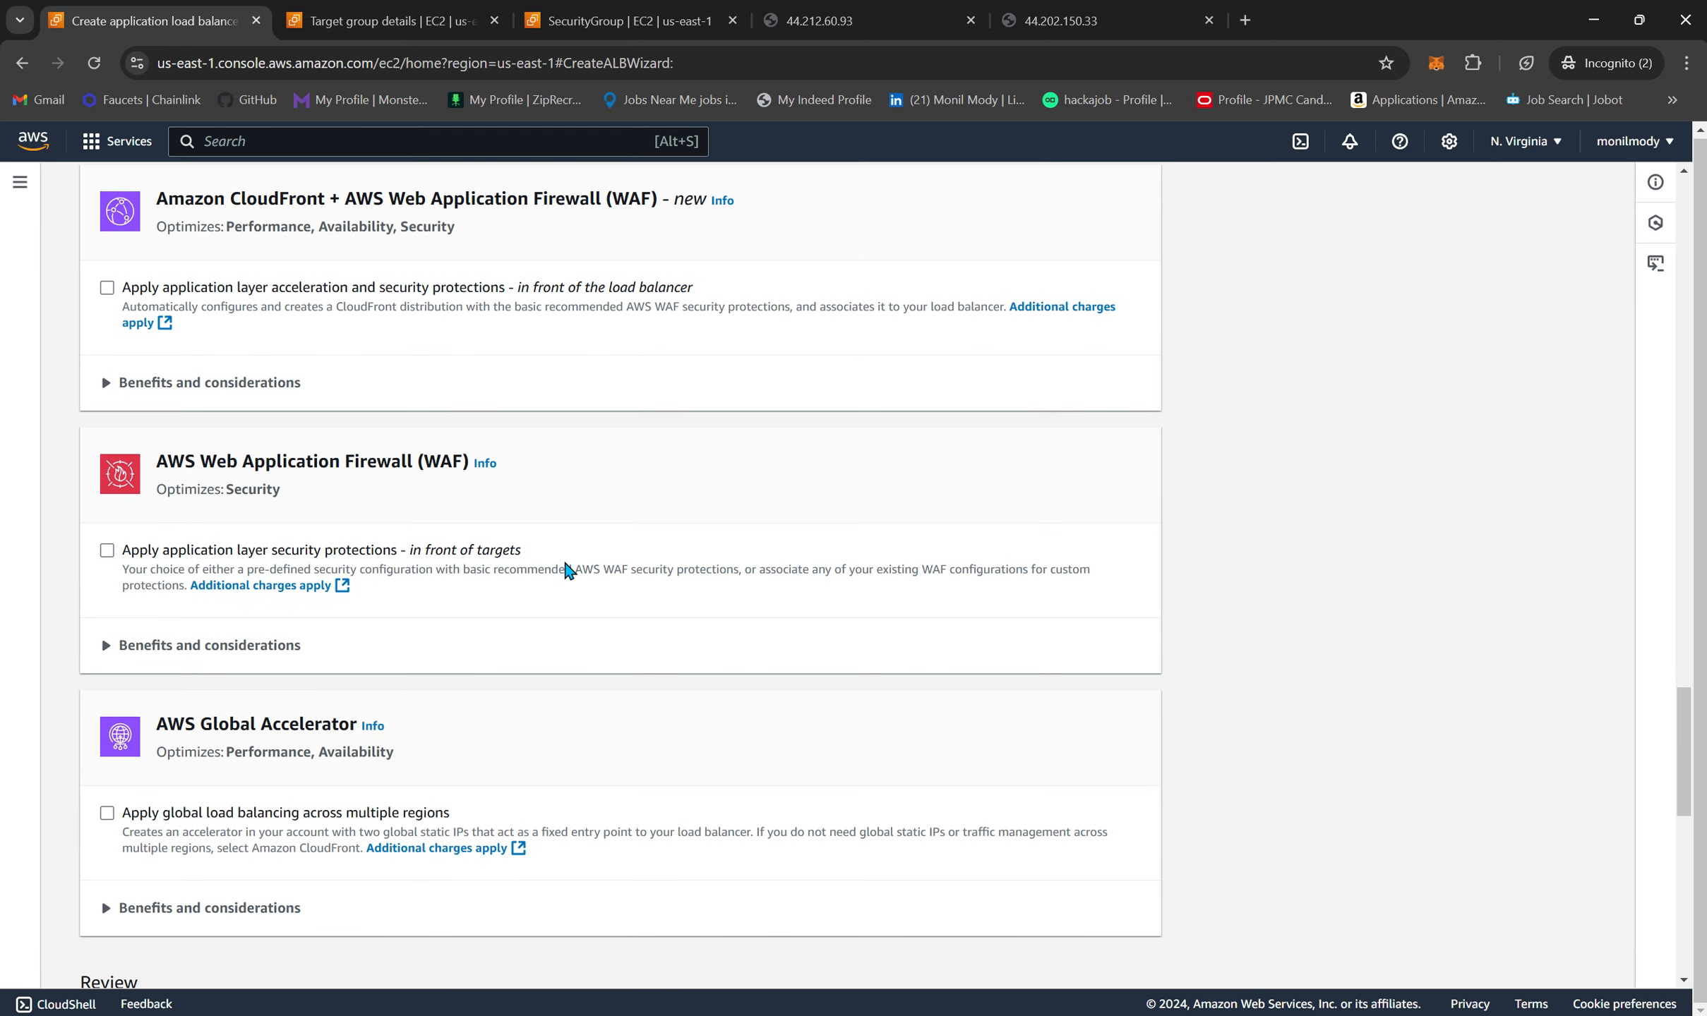
pyautogui.scroll(-2, 568, 570)
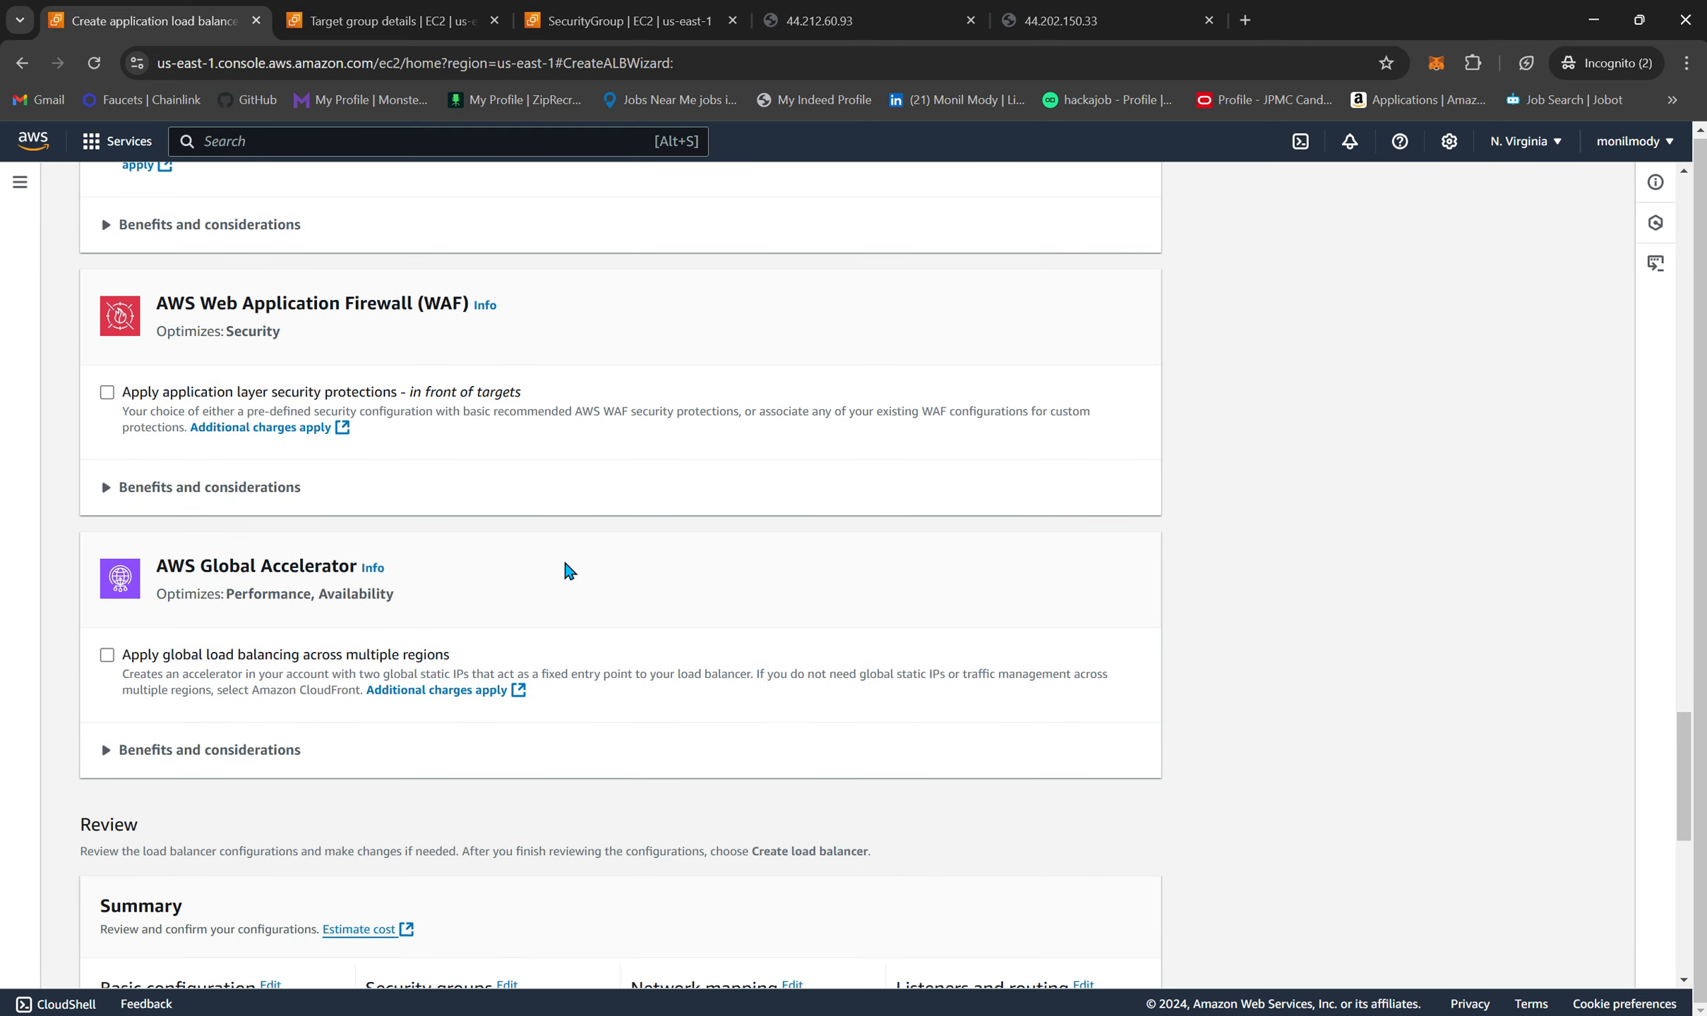
pyautogui.scroll(-5, 568, 570)
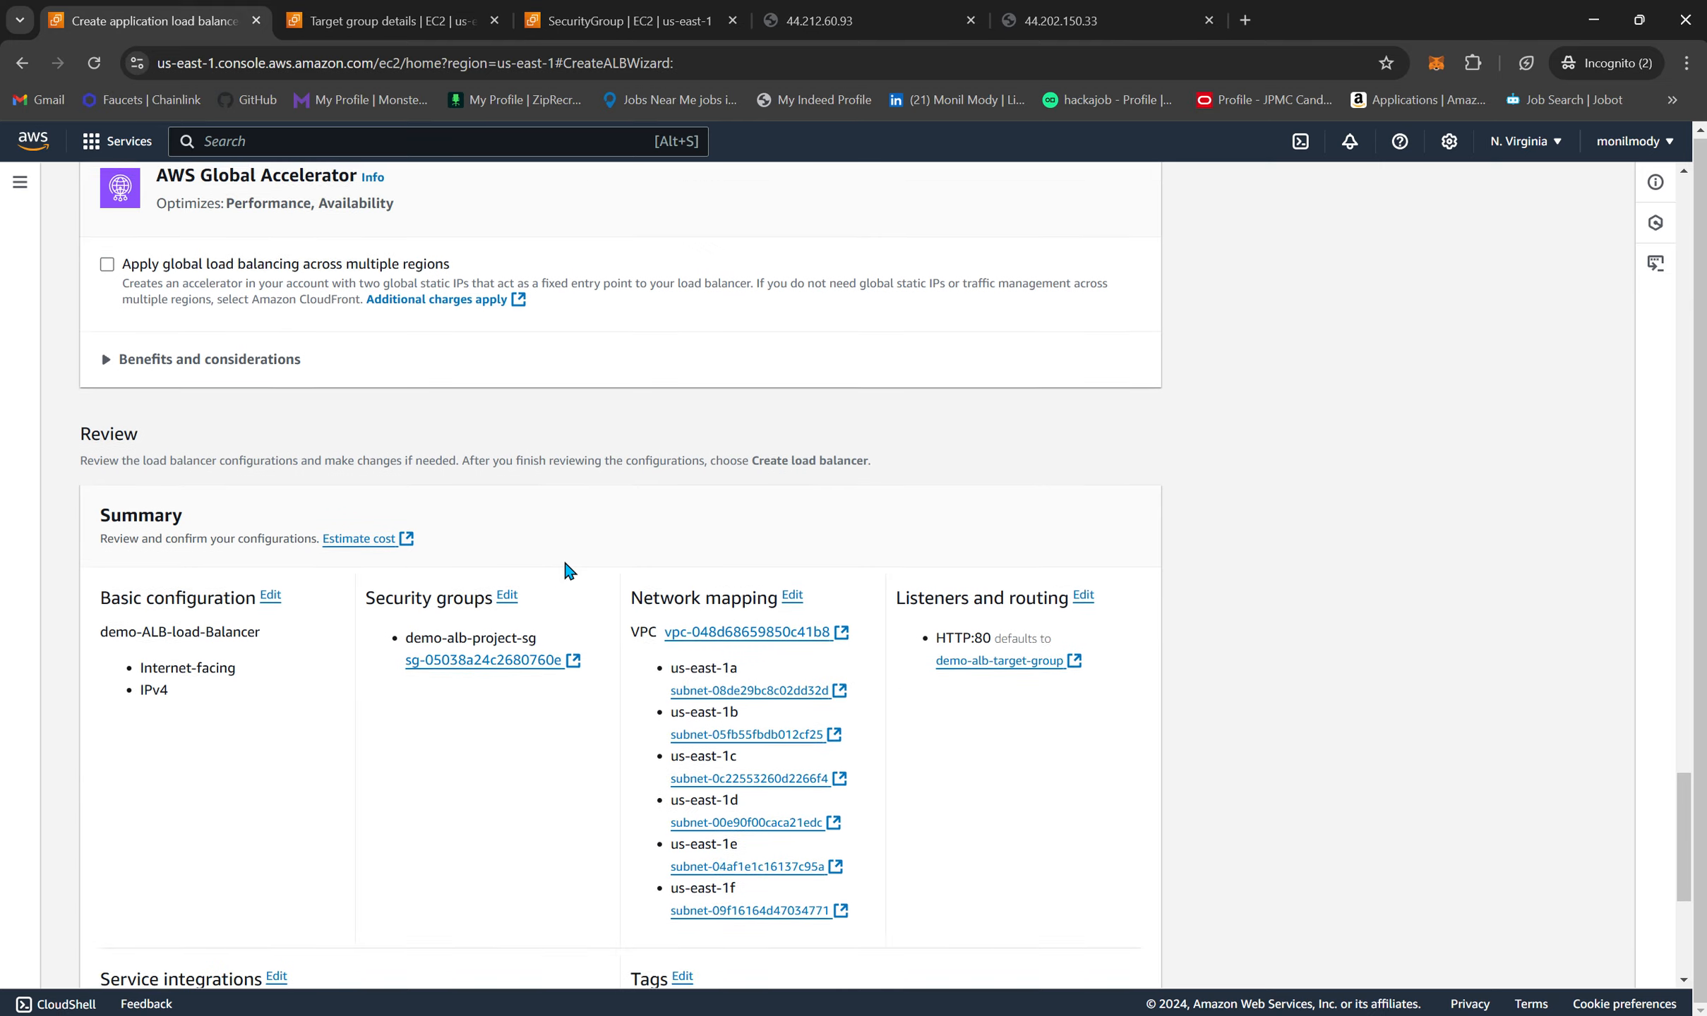
pyautogui.scroll(-6, 568, 570)
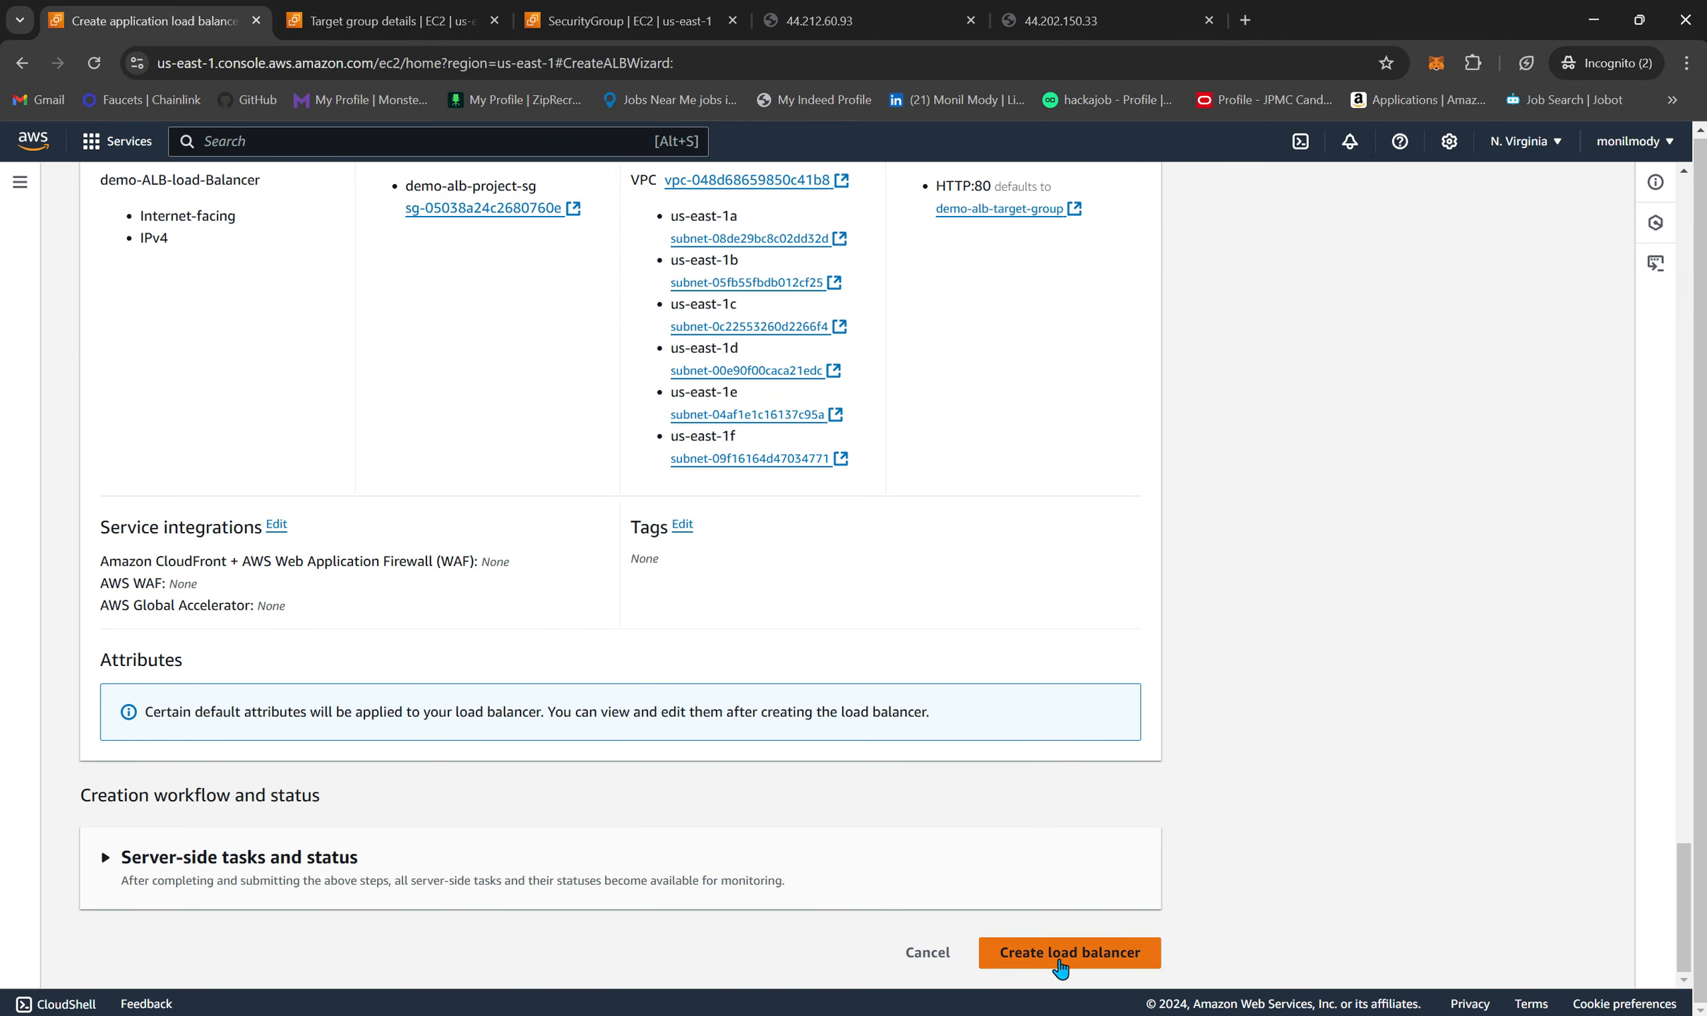
pyautogui.click(1069, 961)
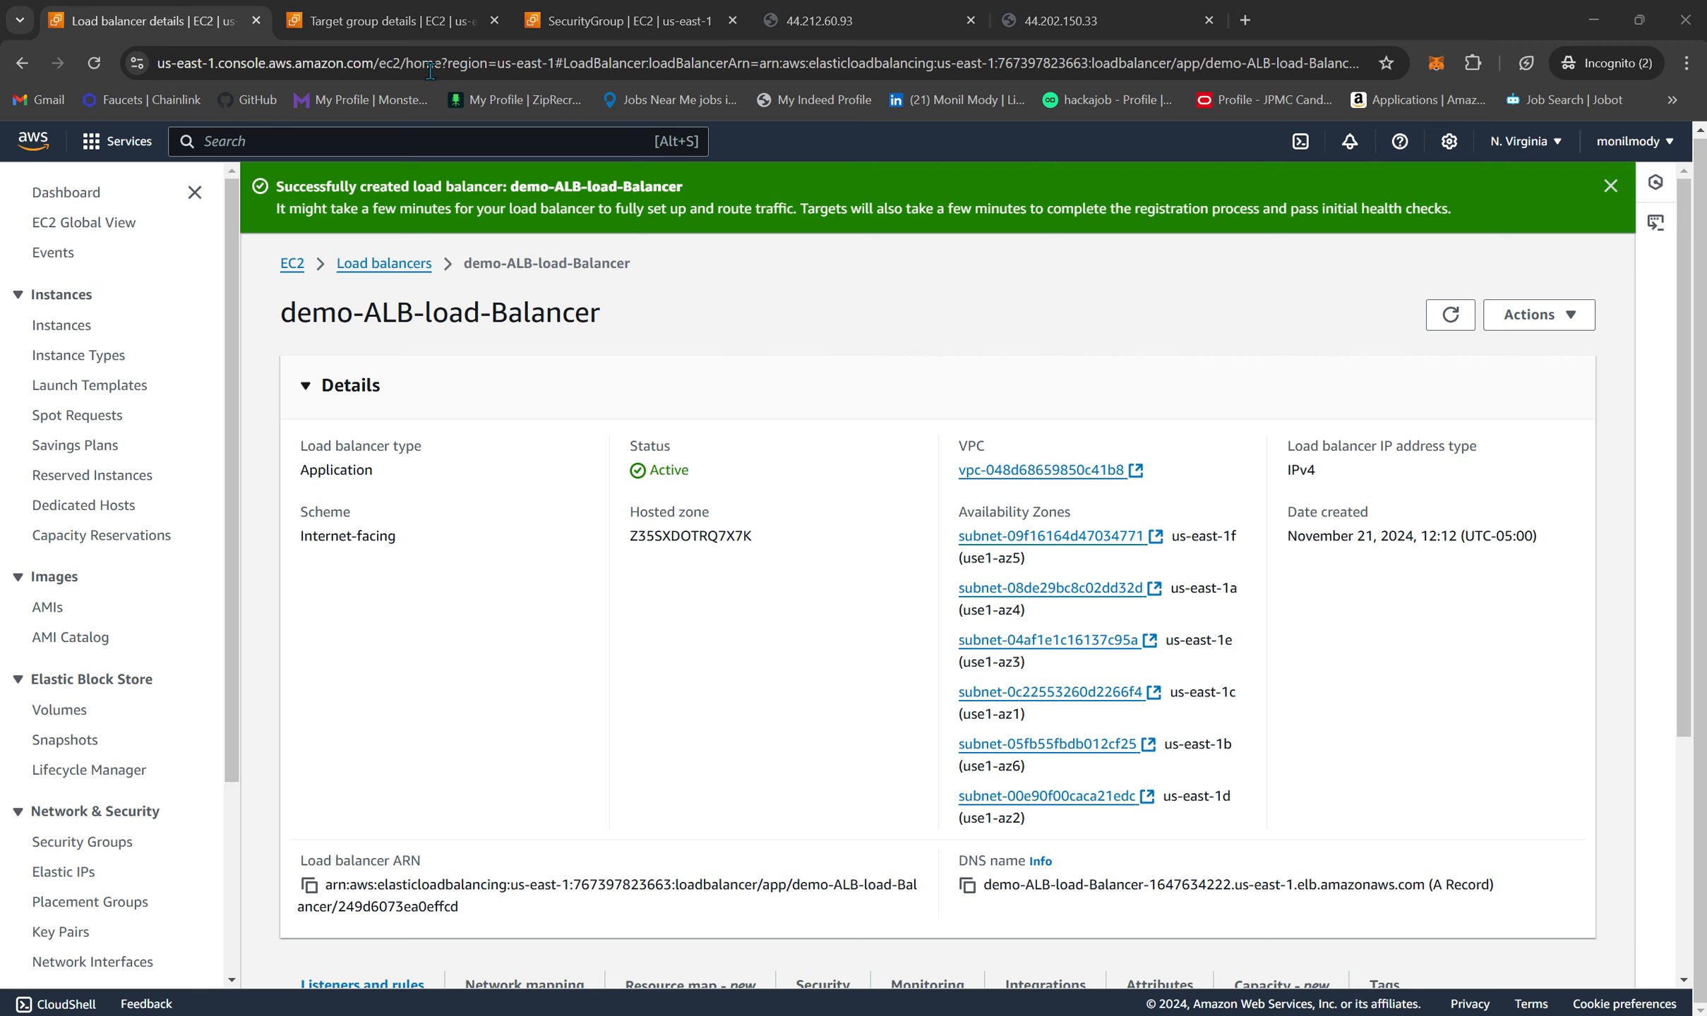
# - Refresh the registered targets of demo-alb-target-group and check their health status
pyautogui.click(391, 13)
pyautogui.scroll(-2, 808, 701)
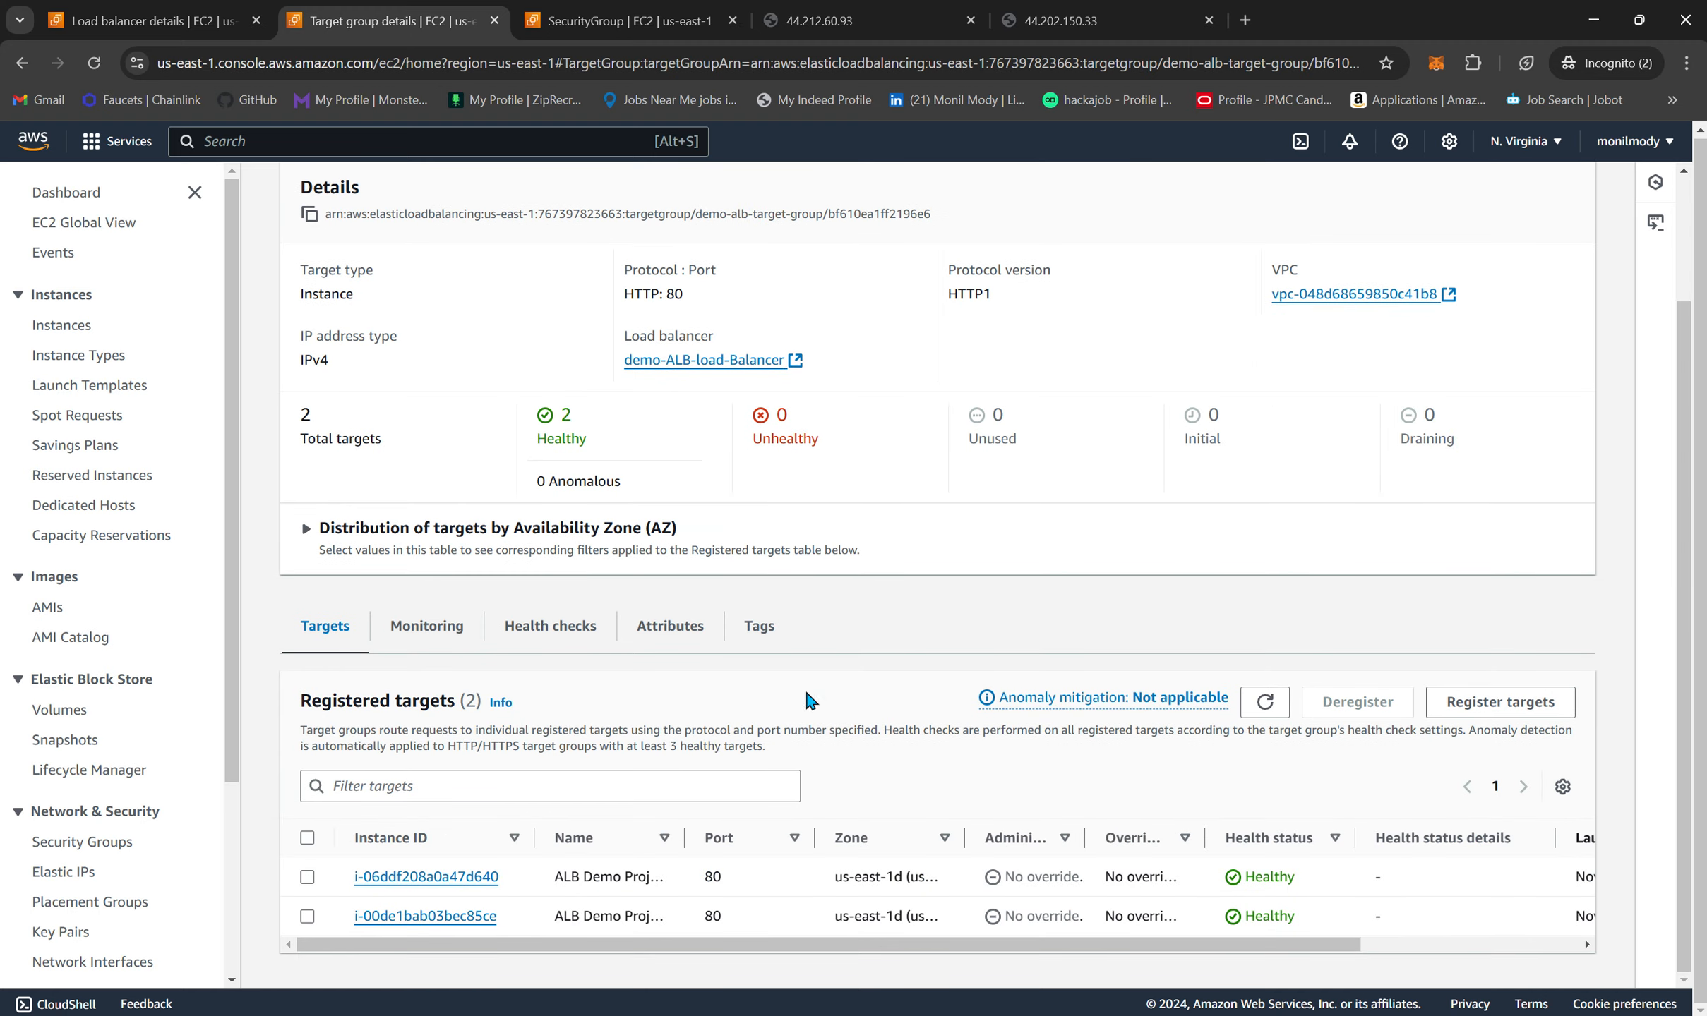
pyautogui.click(1265, 709)
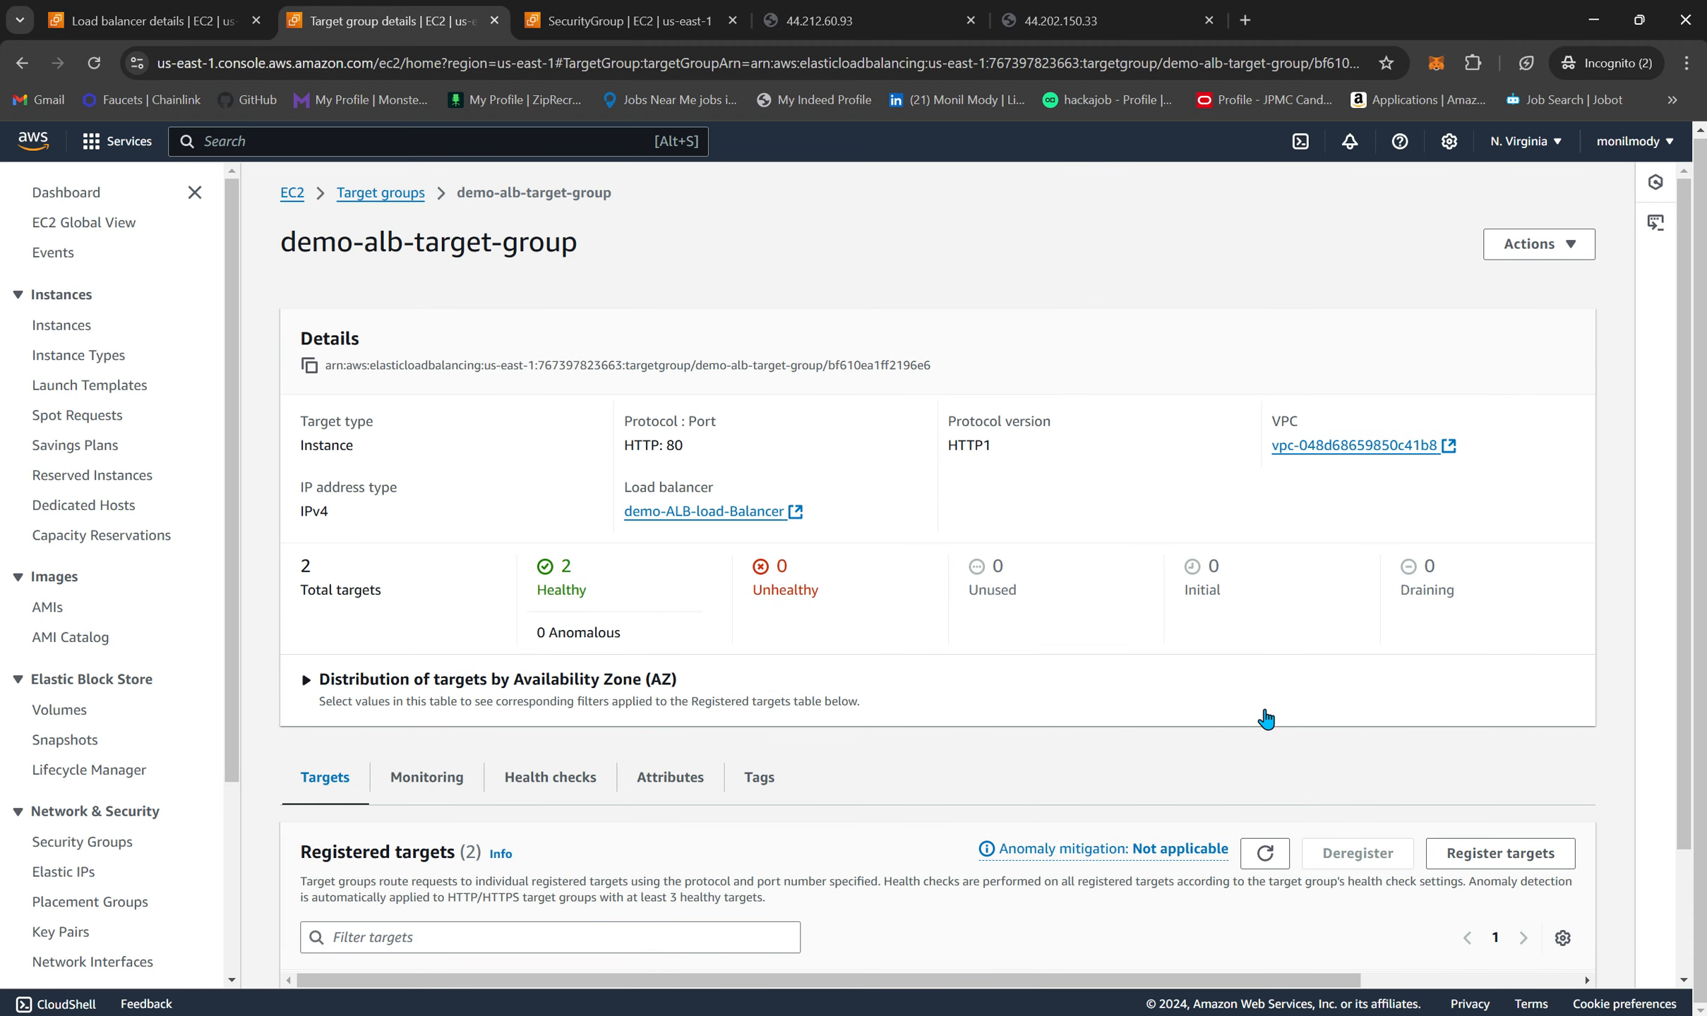
pyautogui.scroll(-2, 769, 719)
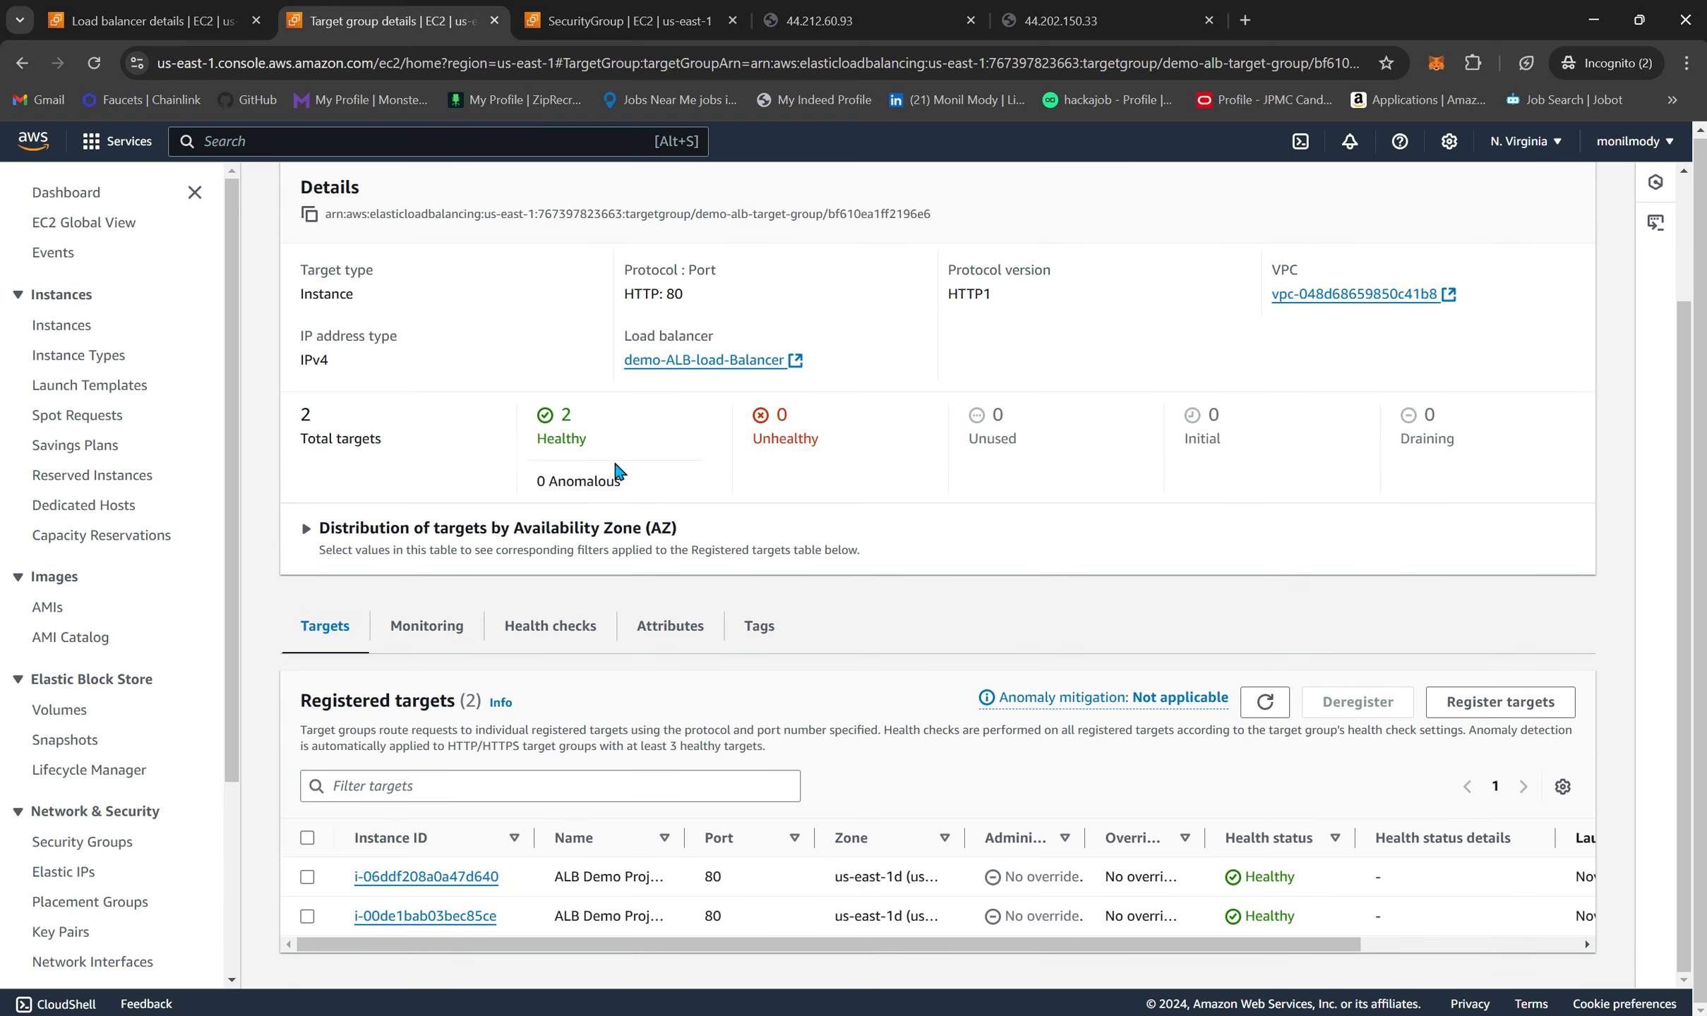
# - Copy the DNS name of demo-ALB-load-Balancer and open it in a new browser tab, continuing past the insecure connection warning
pyautogui.click(108, 6)
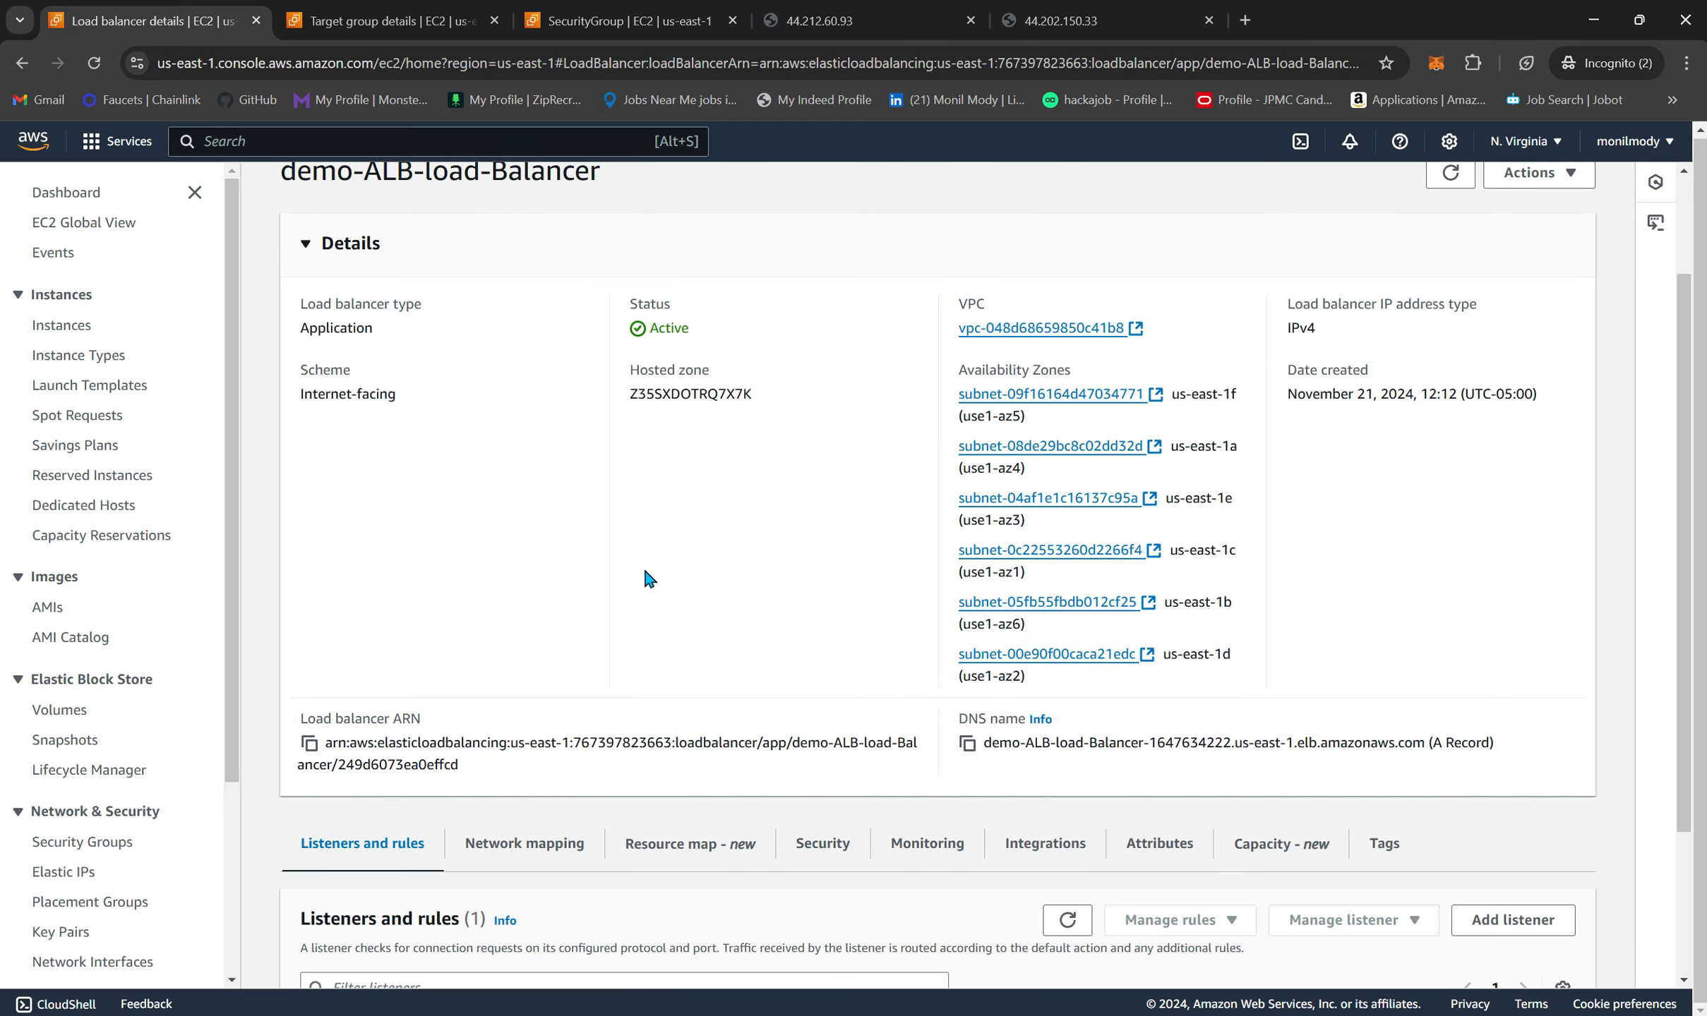
pyautogui.click(968, 746)
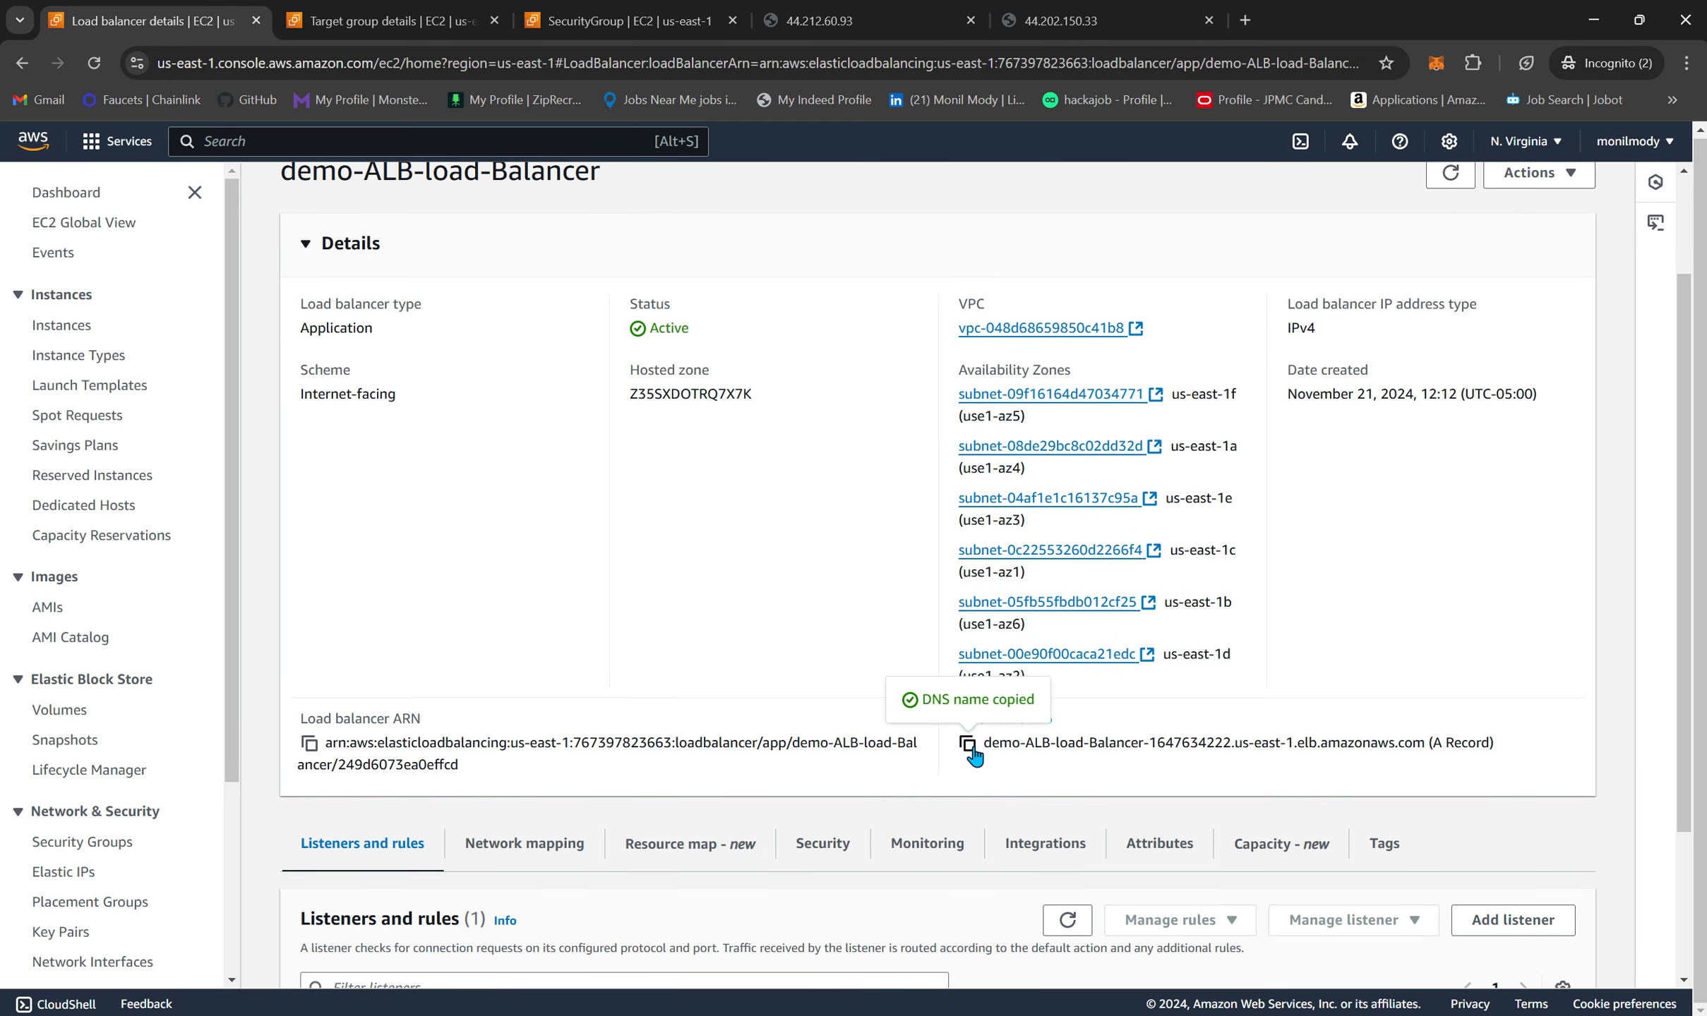
pyautogui.click(1245, 19)
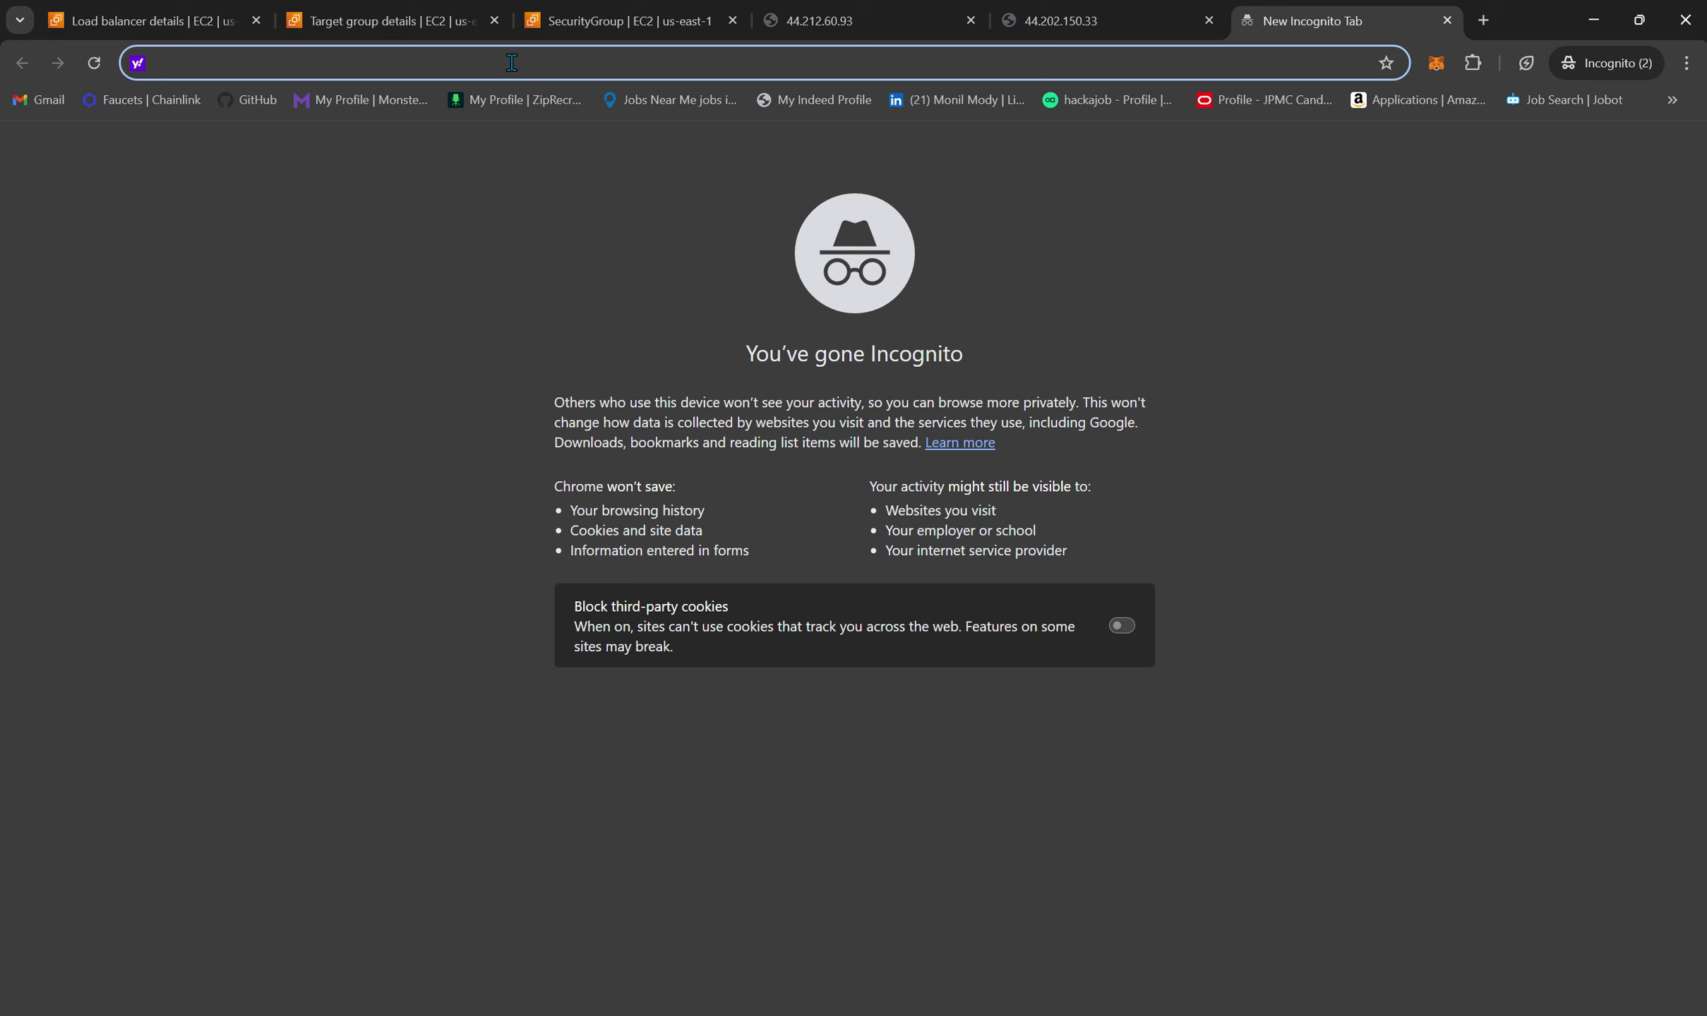
pyautogui.hotkey('ctrl', 'v')
pyautogui.press('Return')
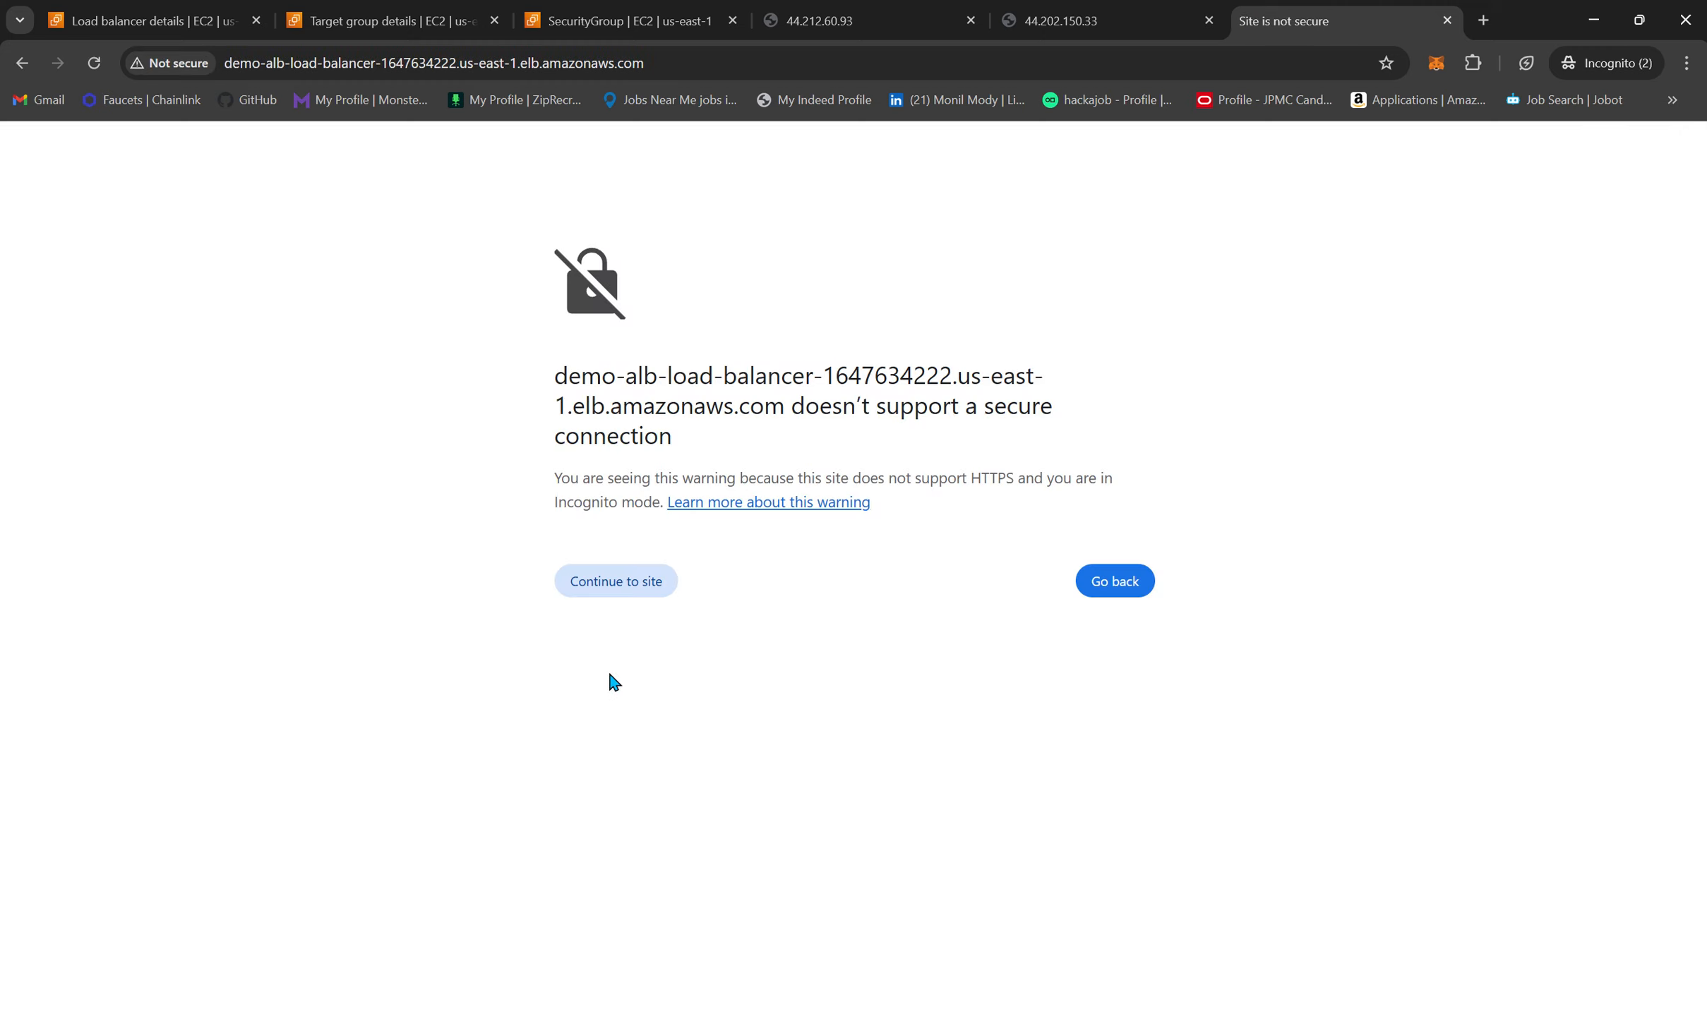
pyautogui.click(602, 593)
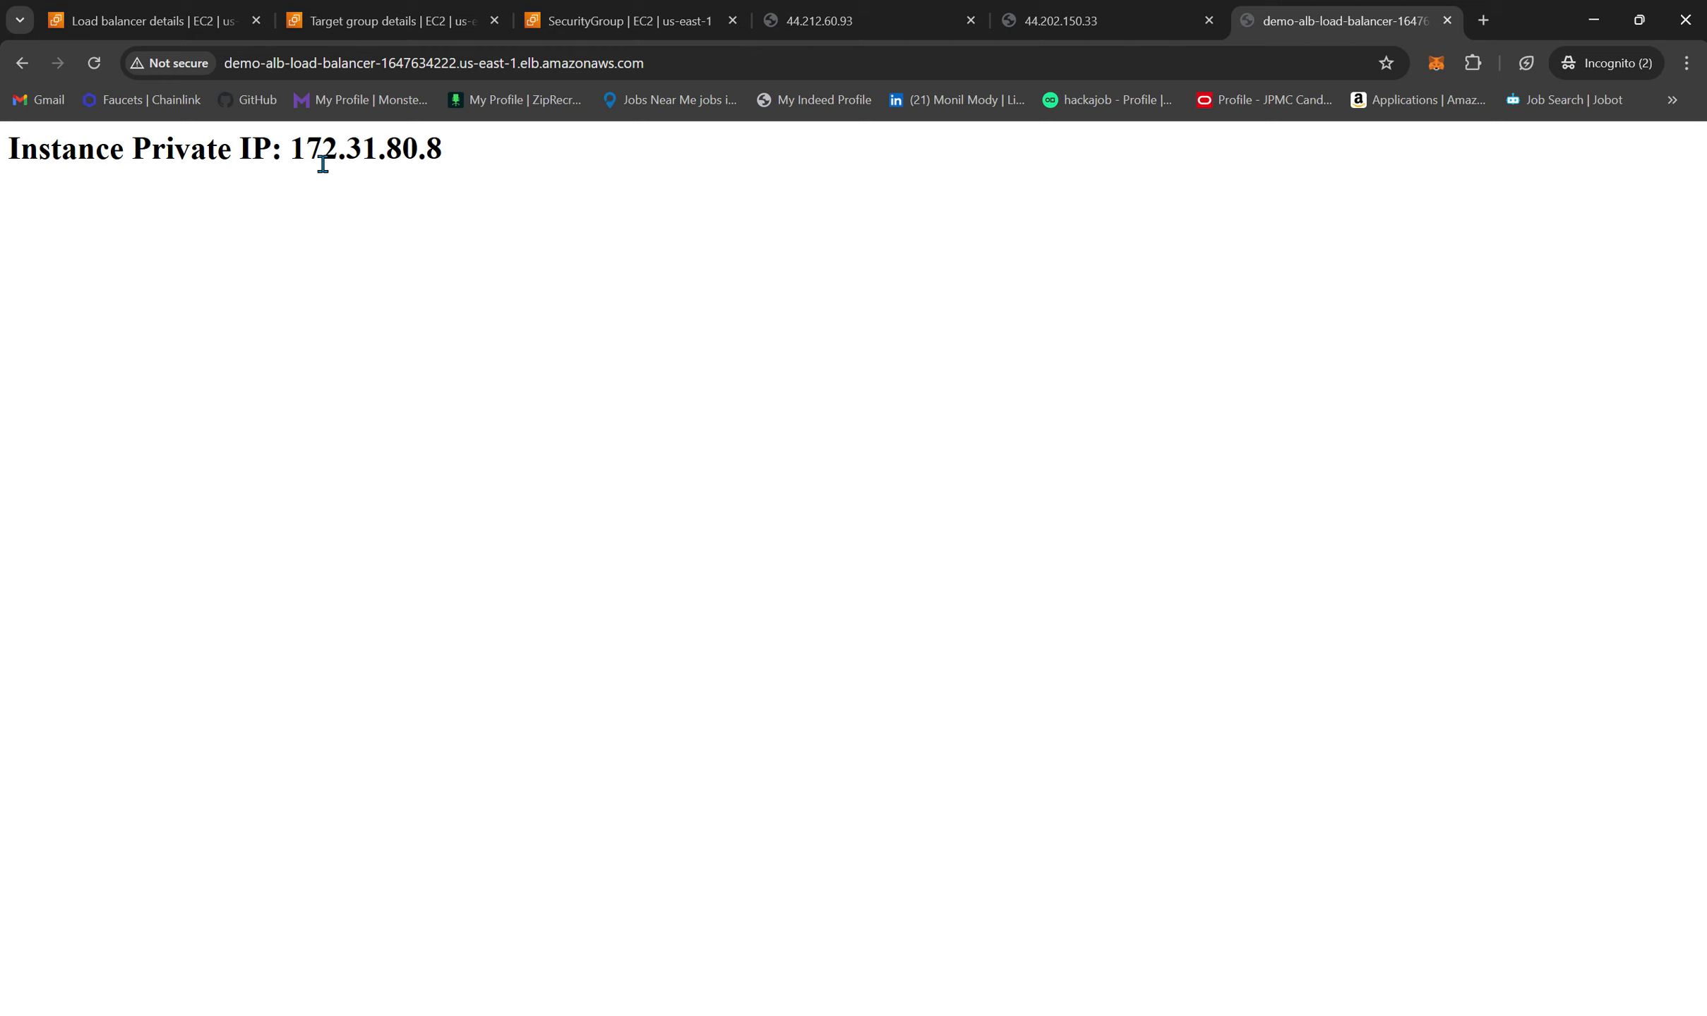
# - Reload the load balancer's page repeatedly to check how requests are distributed between the two instances
pyautogui.click(94, 63)
pyautogui.click(94, 65)
pyautogui.click(93, 63)
pyautogui.click(94, 63)
pyautogui.click(94, 64)
pyautogui.click(94, 64)
pyautogui.click(94, 63)
pyautogui.click(94, 63)
pyautogui.click(94, 63)
# - Reload the instance page at 44.202.150.33 and highlight its private IP line to check direct access
pyautogui.click(1120, 19)
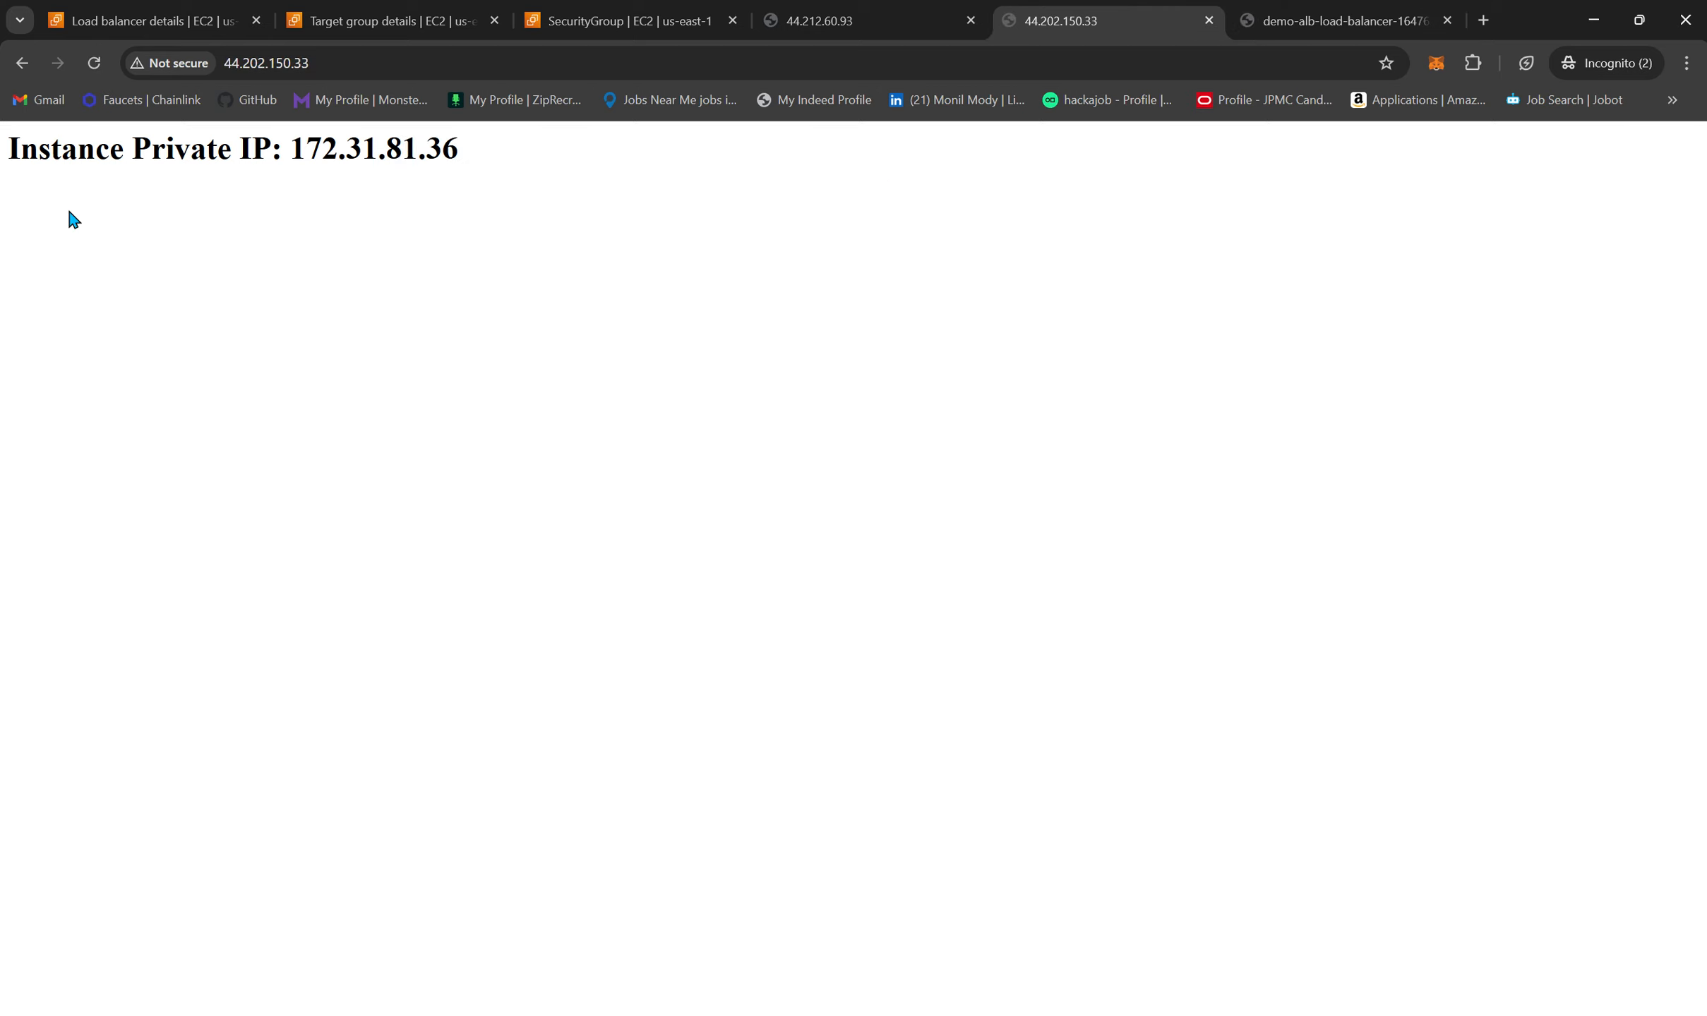
pyautogui.click(91, 67)
pyautogui.moveTo(480, 149); pyautogui.dragTo(13, 156)
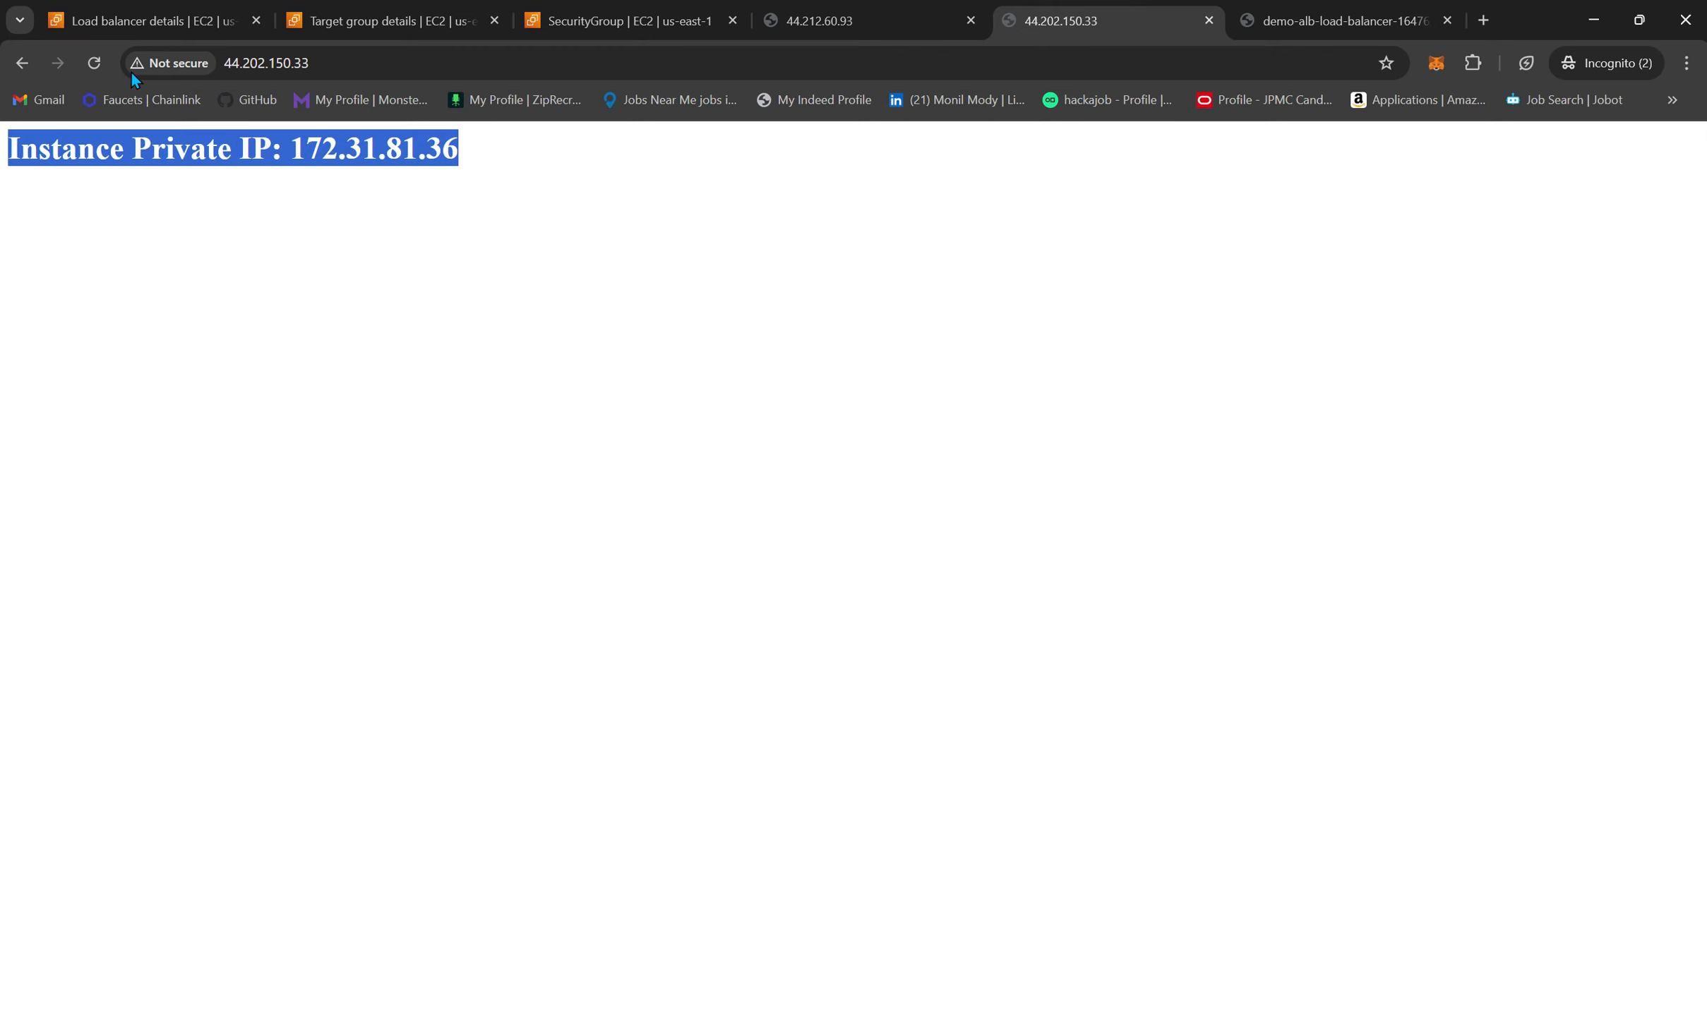
# - Return to the load balancer details, open the EC2 security groups list from there and refresh it
pyautogui.click(139, 12)
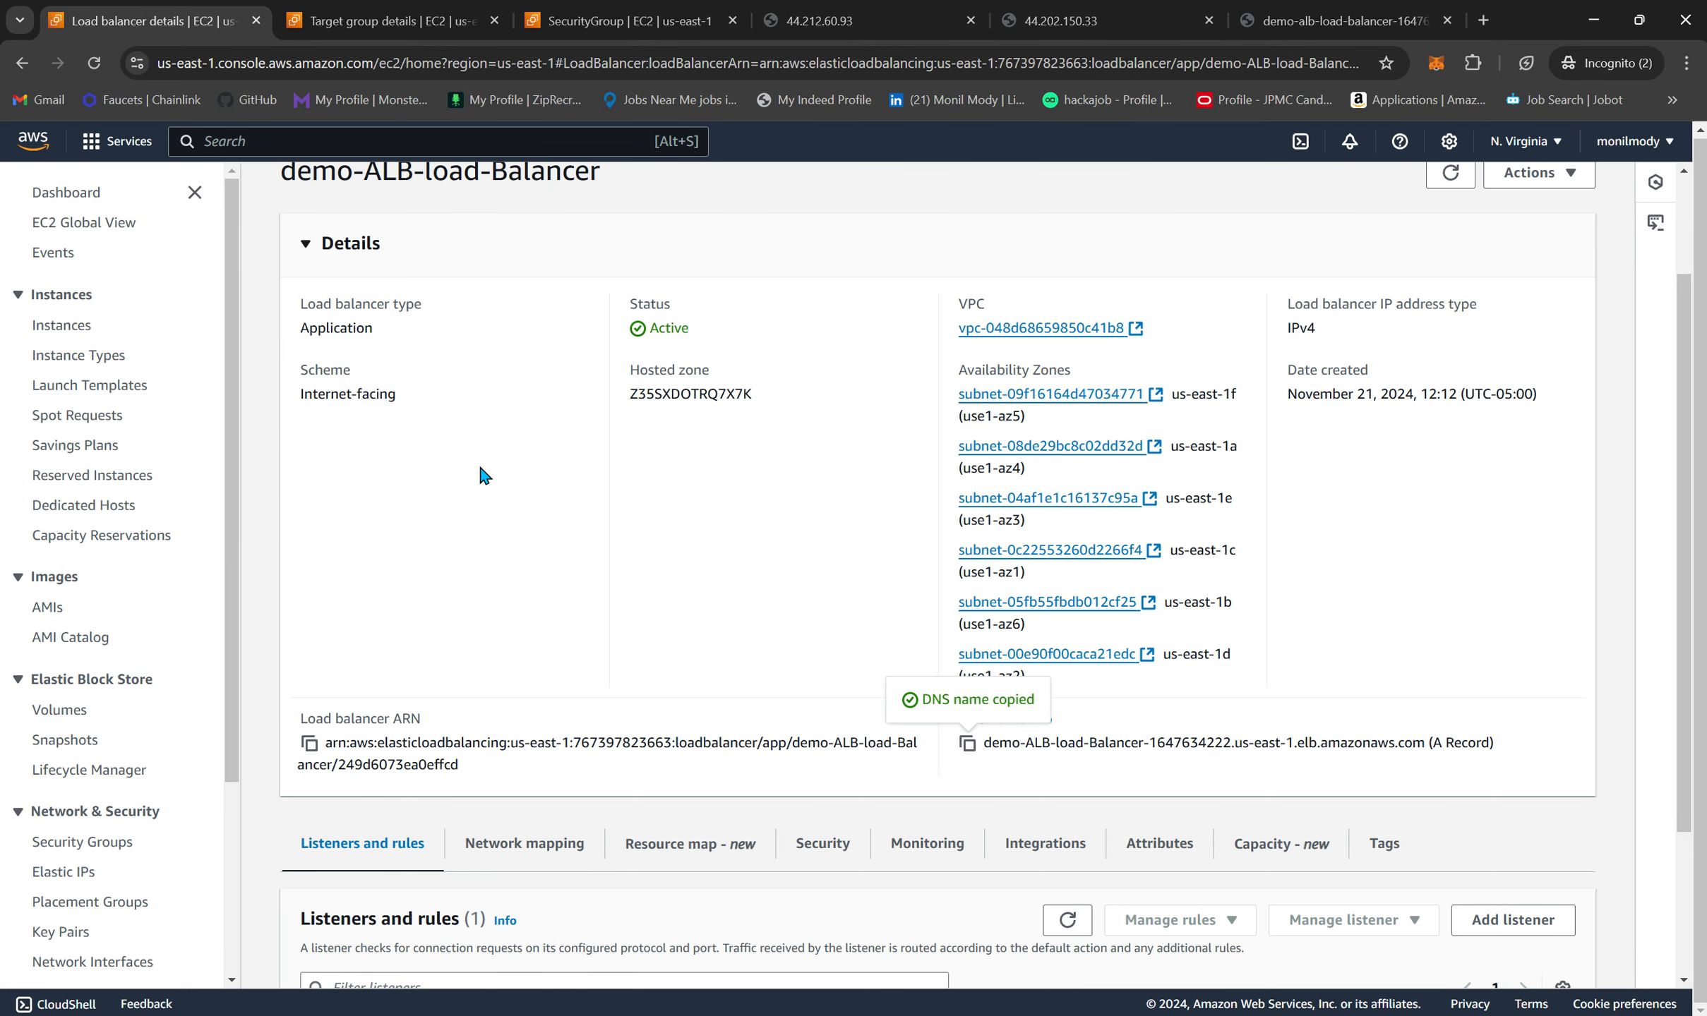
pyautogui.scroll(2, 482, 475)
pyautogui.click(68, 844)
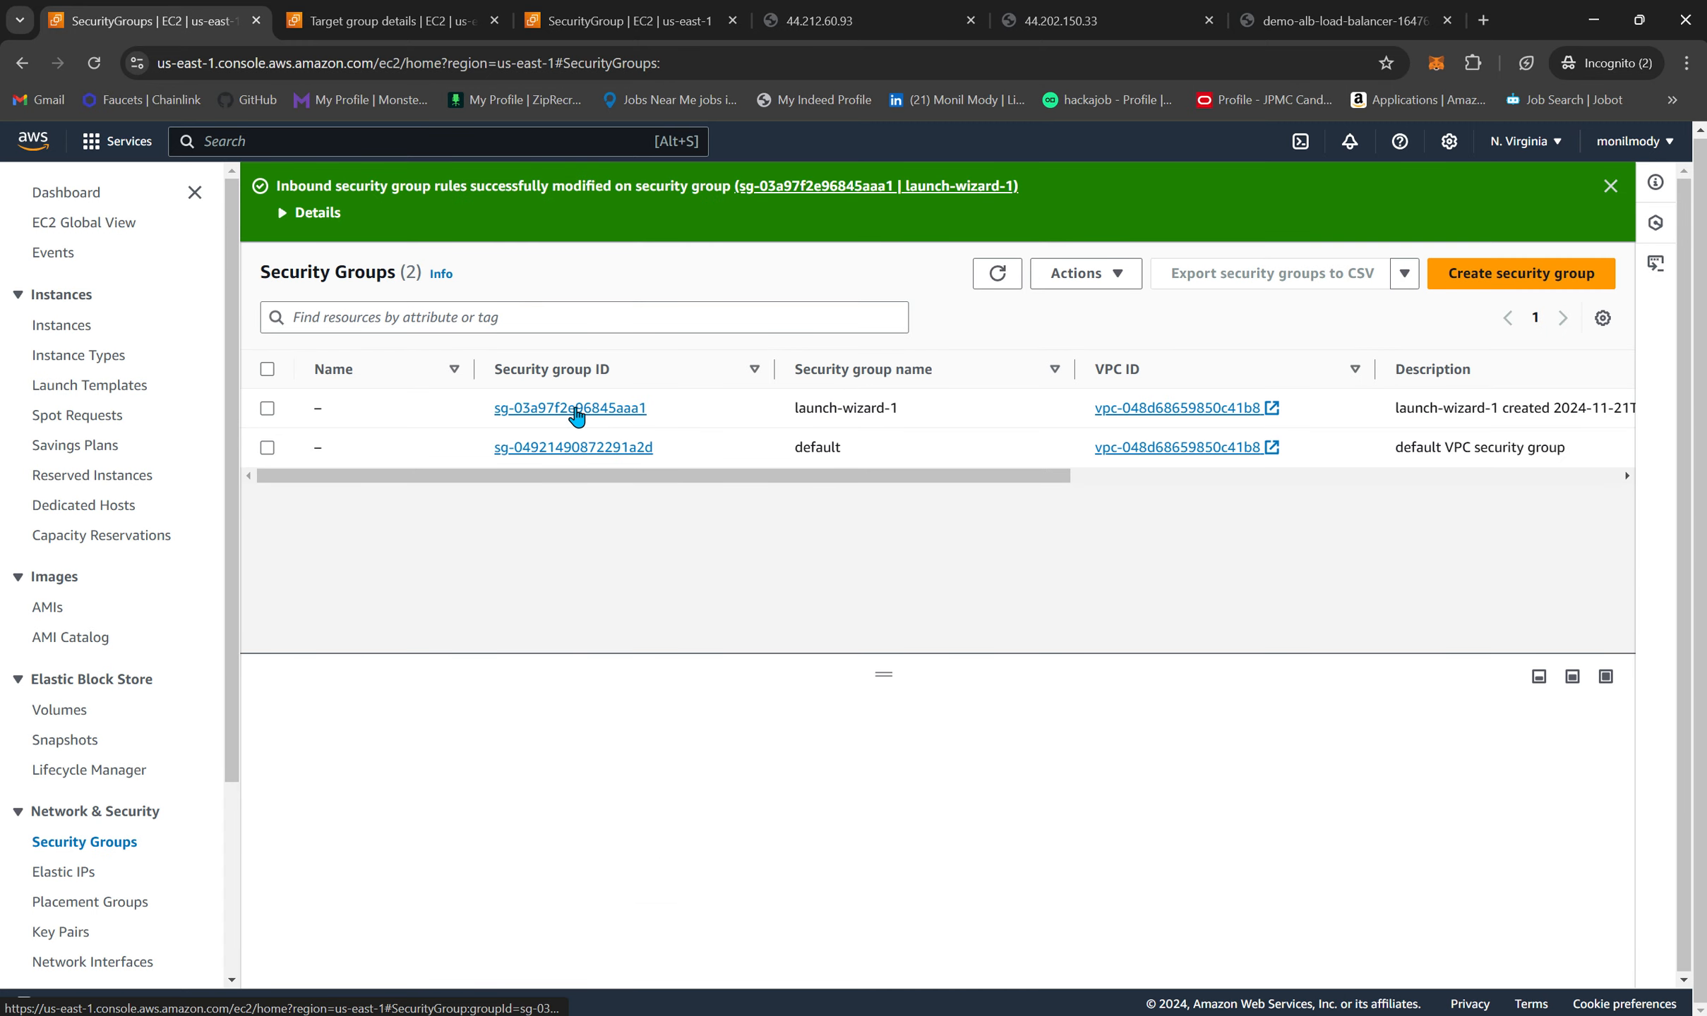
pyautogui.click(993, 277)
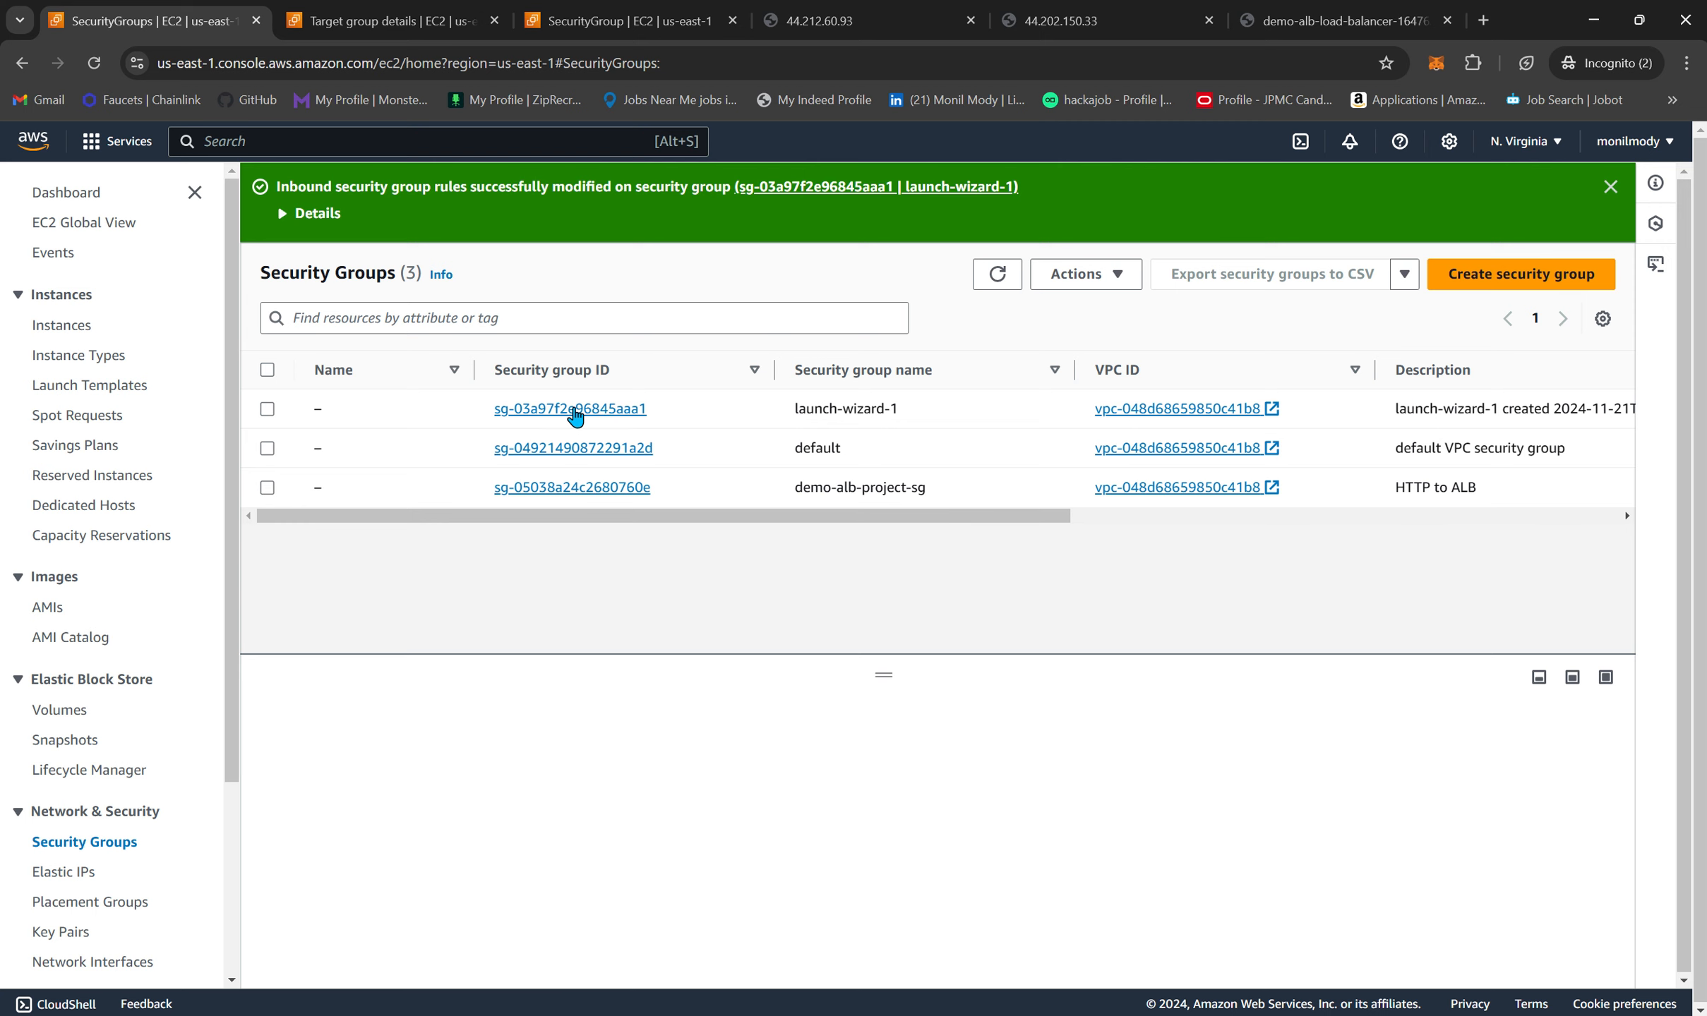
# - Open the inbound rules of the launch-wizard-1 security group for editing and delete the SSH rule
pyautogui.click(573, 409)
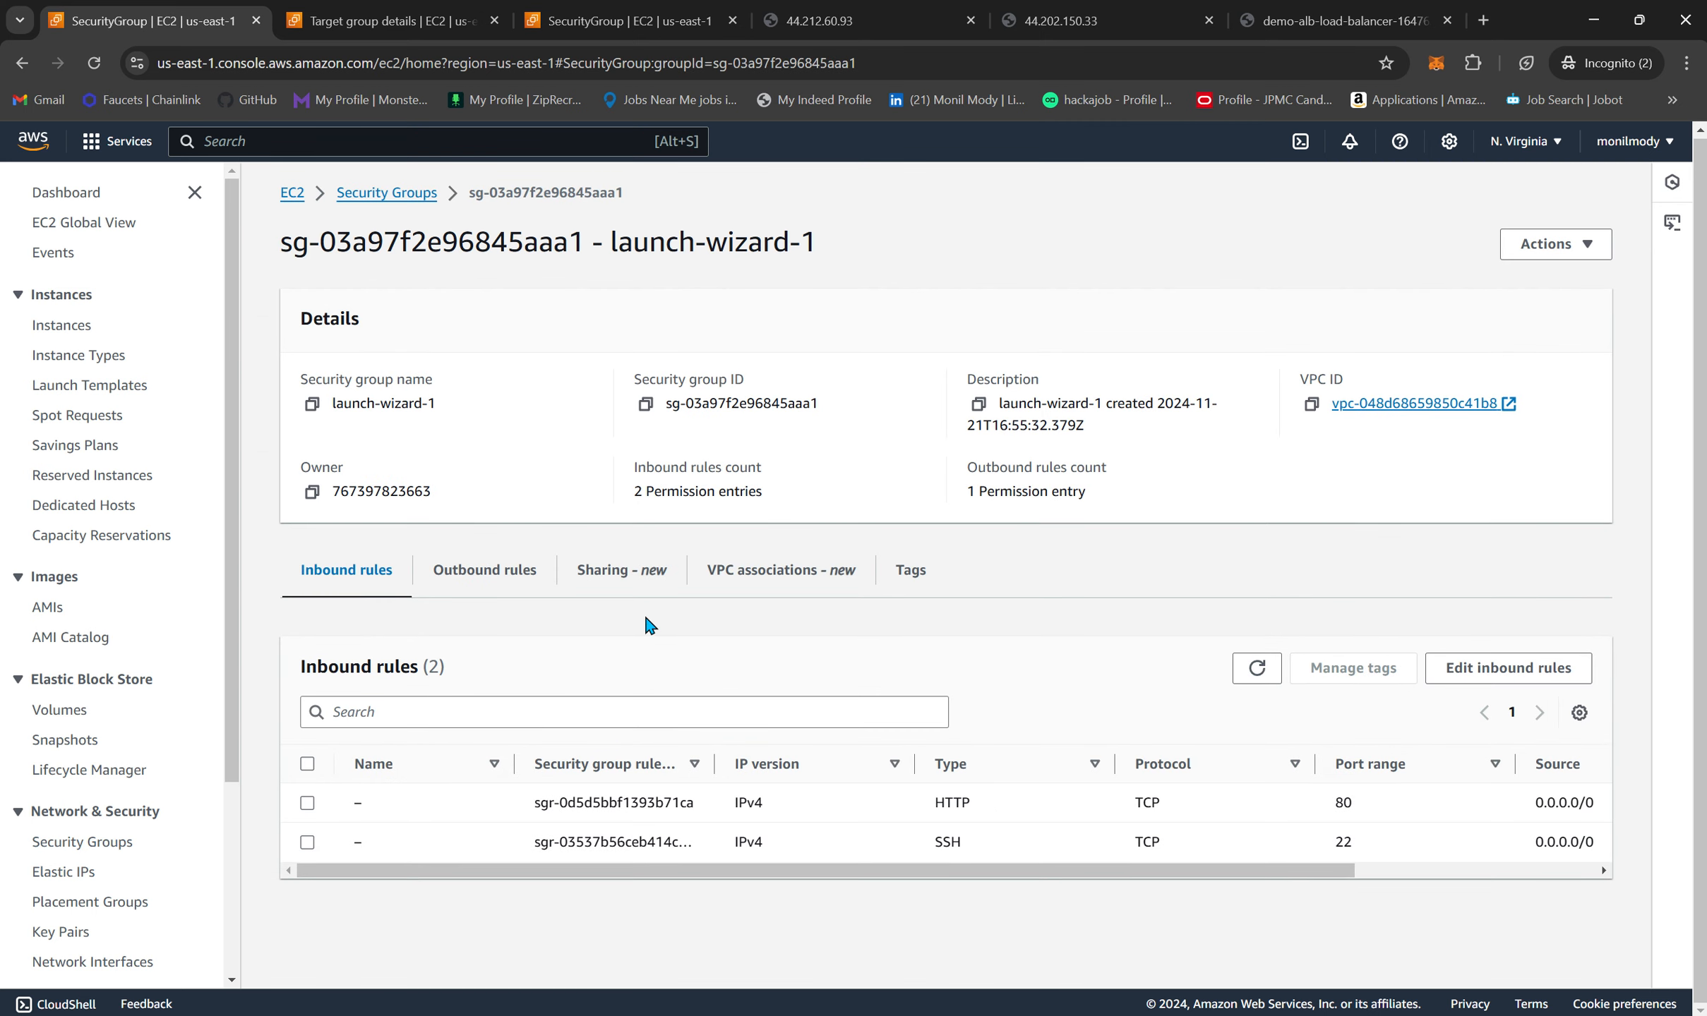
pyautogui.click(1489, 671)
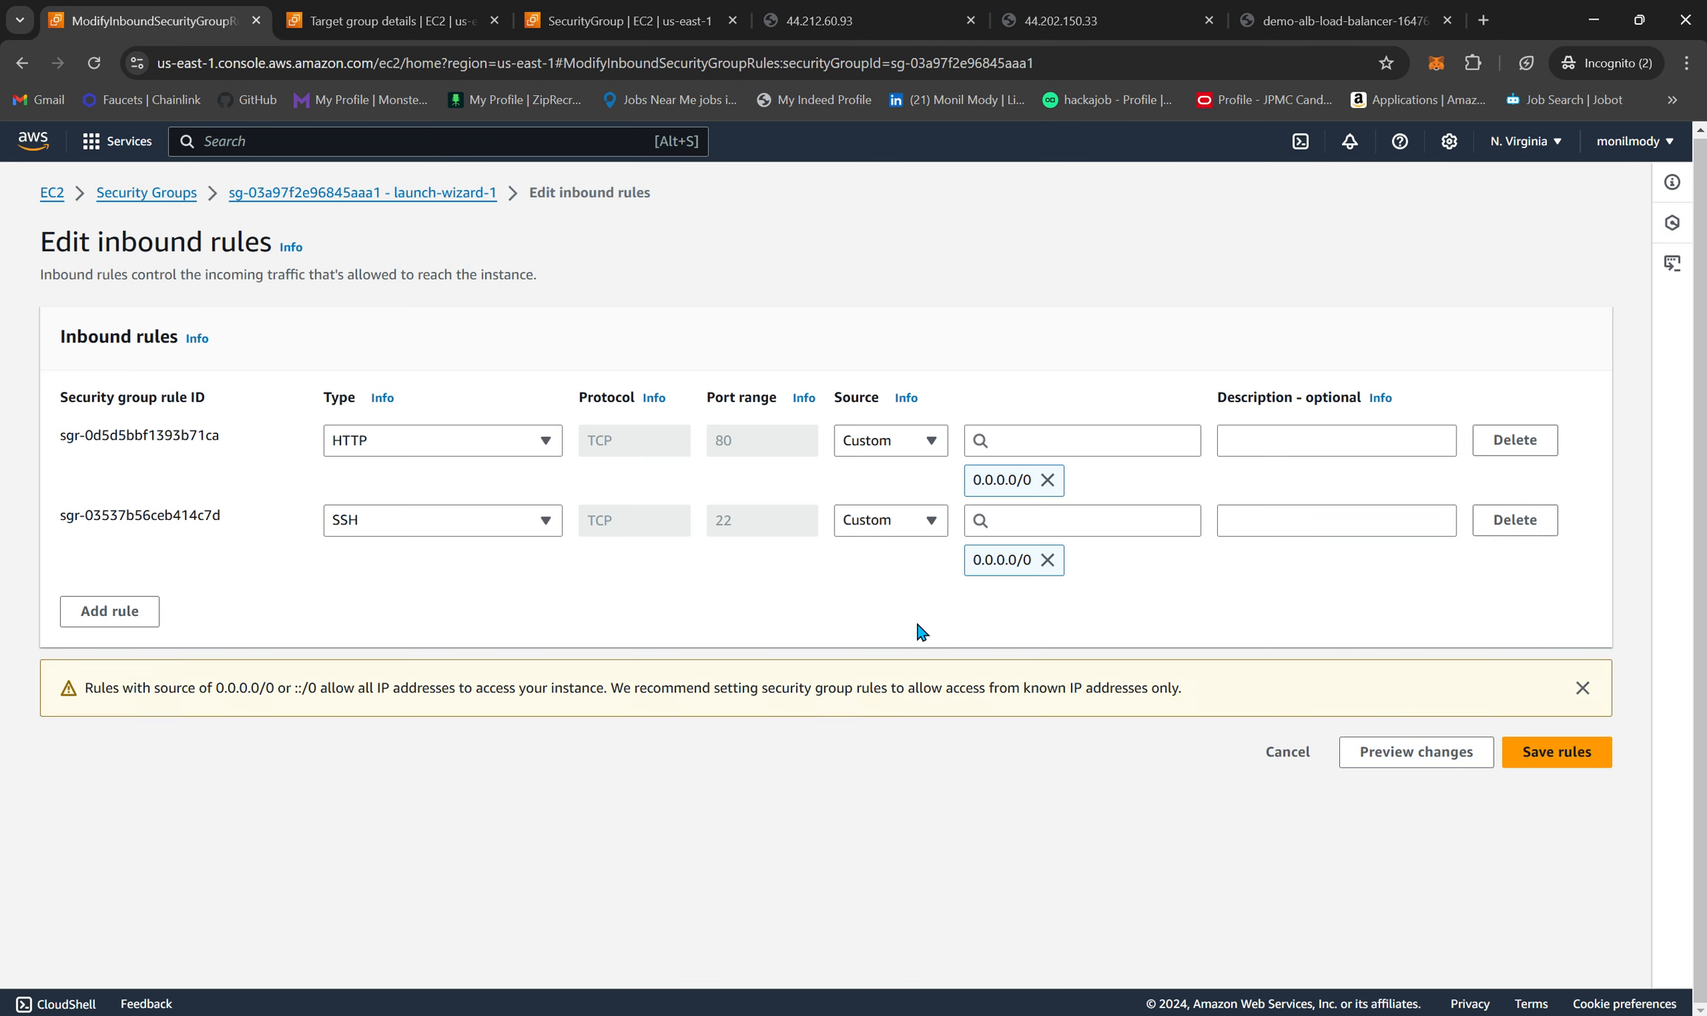
pyautogui.click(1516, 521)
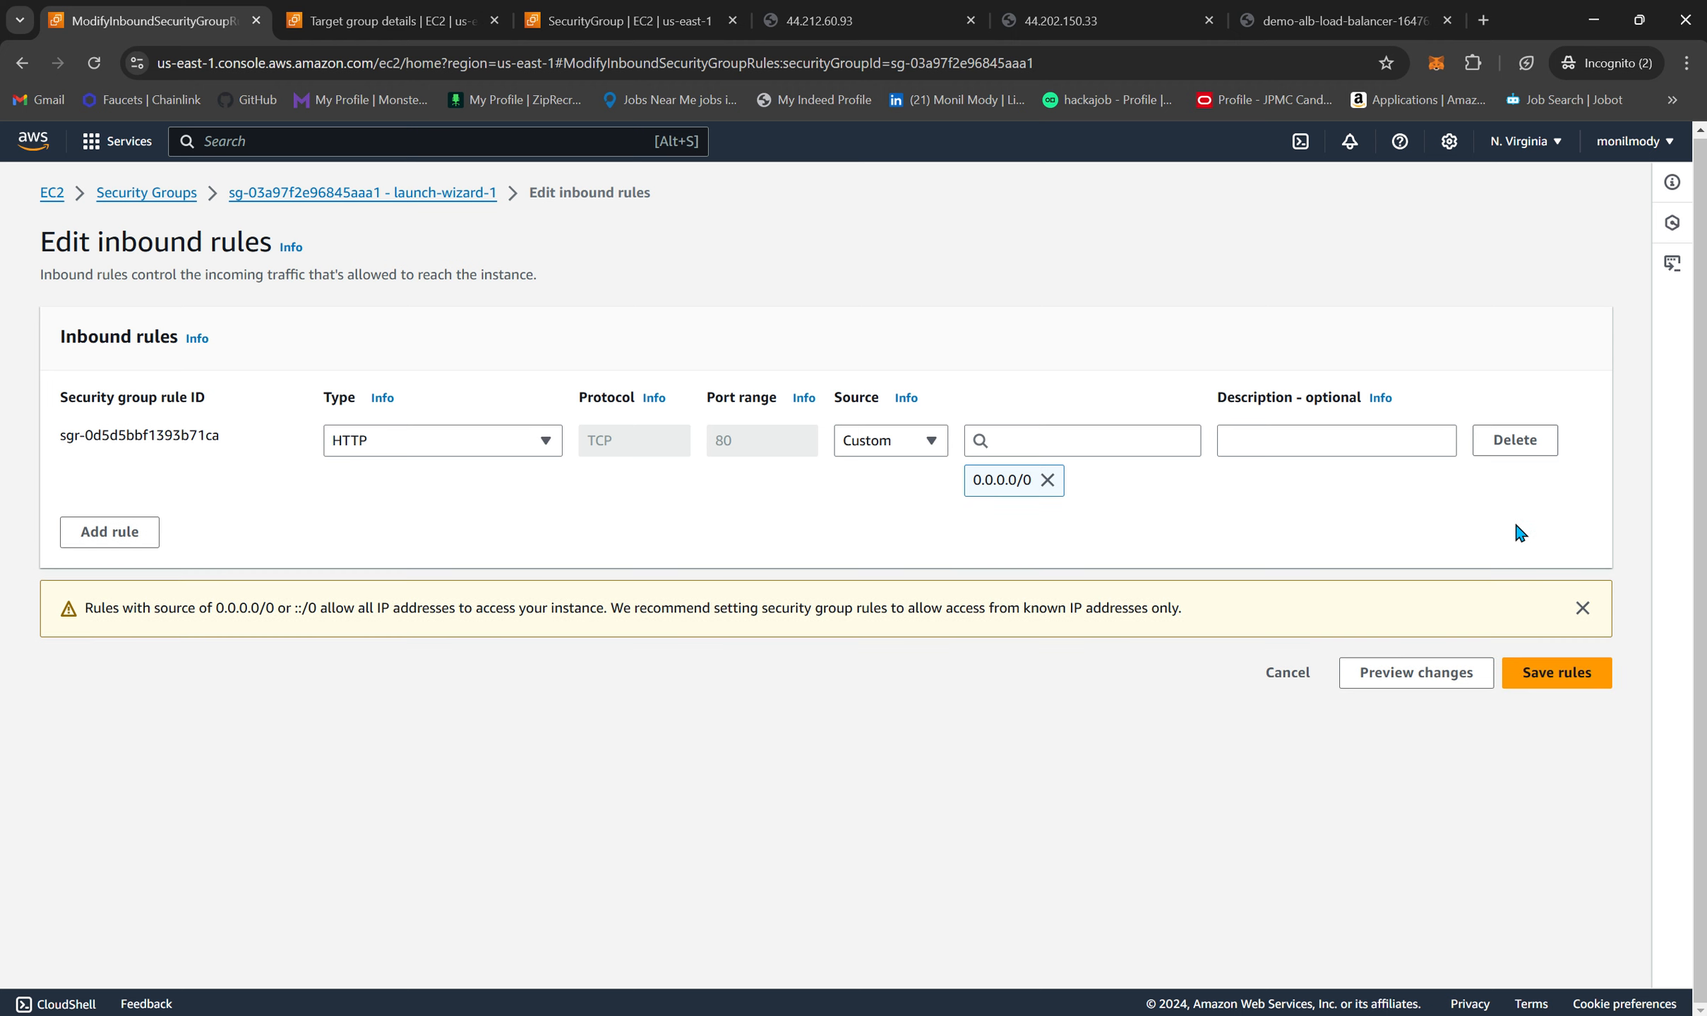
# - Add an inbound HTTP rule with the demo-alb-project-sg security group as its custom source
pyautogui.click(120, 538)
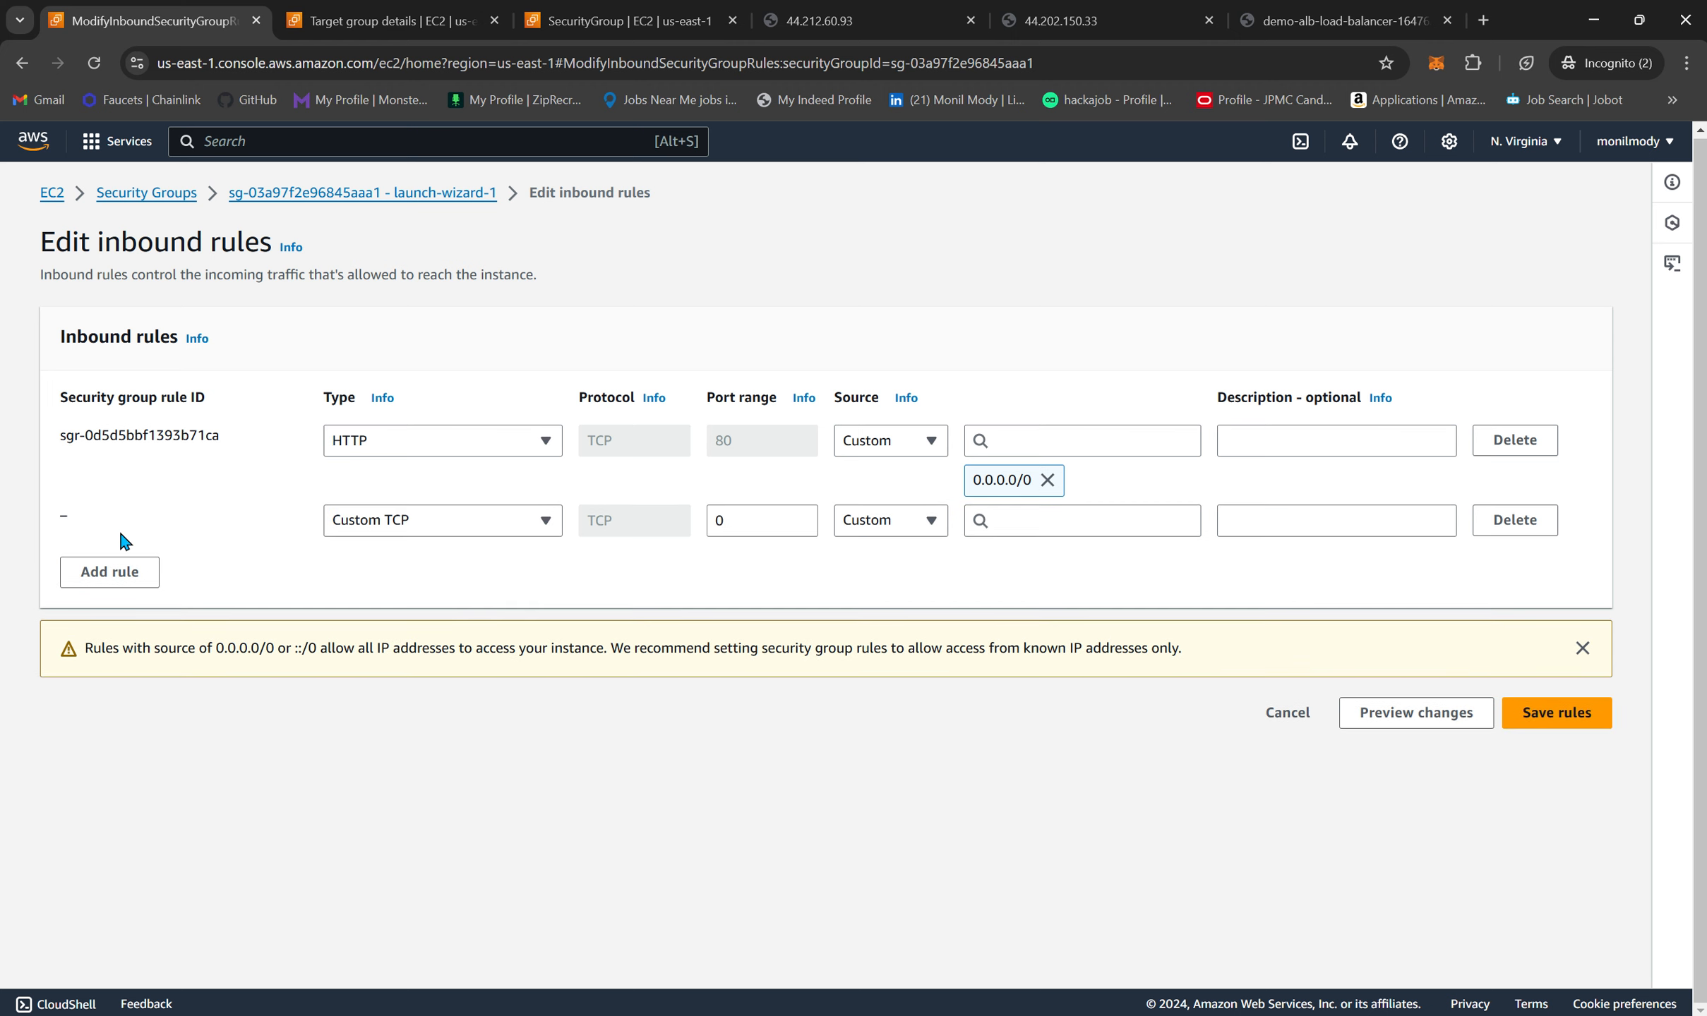
pyautogui.click(521, 535)
pyautogui.scroll(-3, 420, 876)
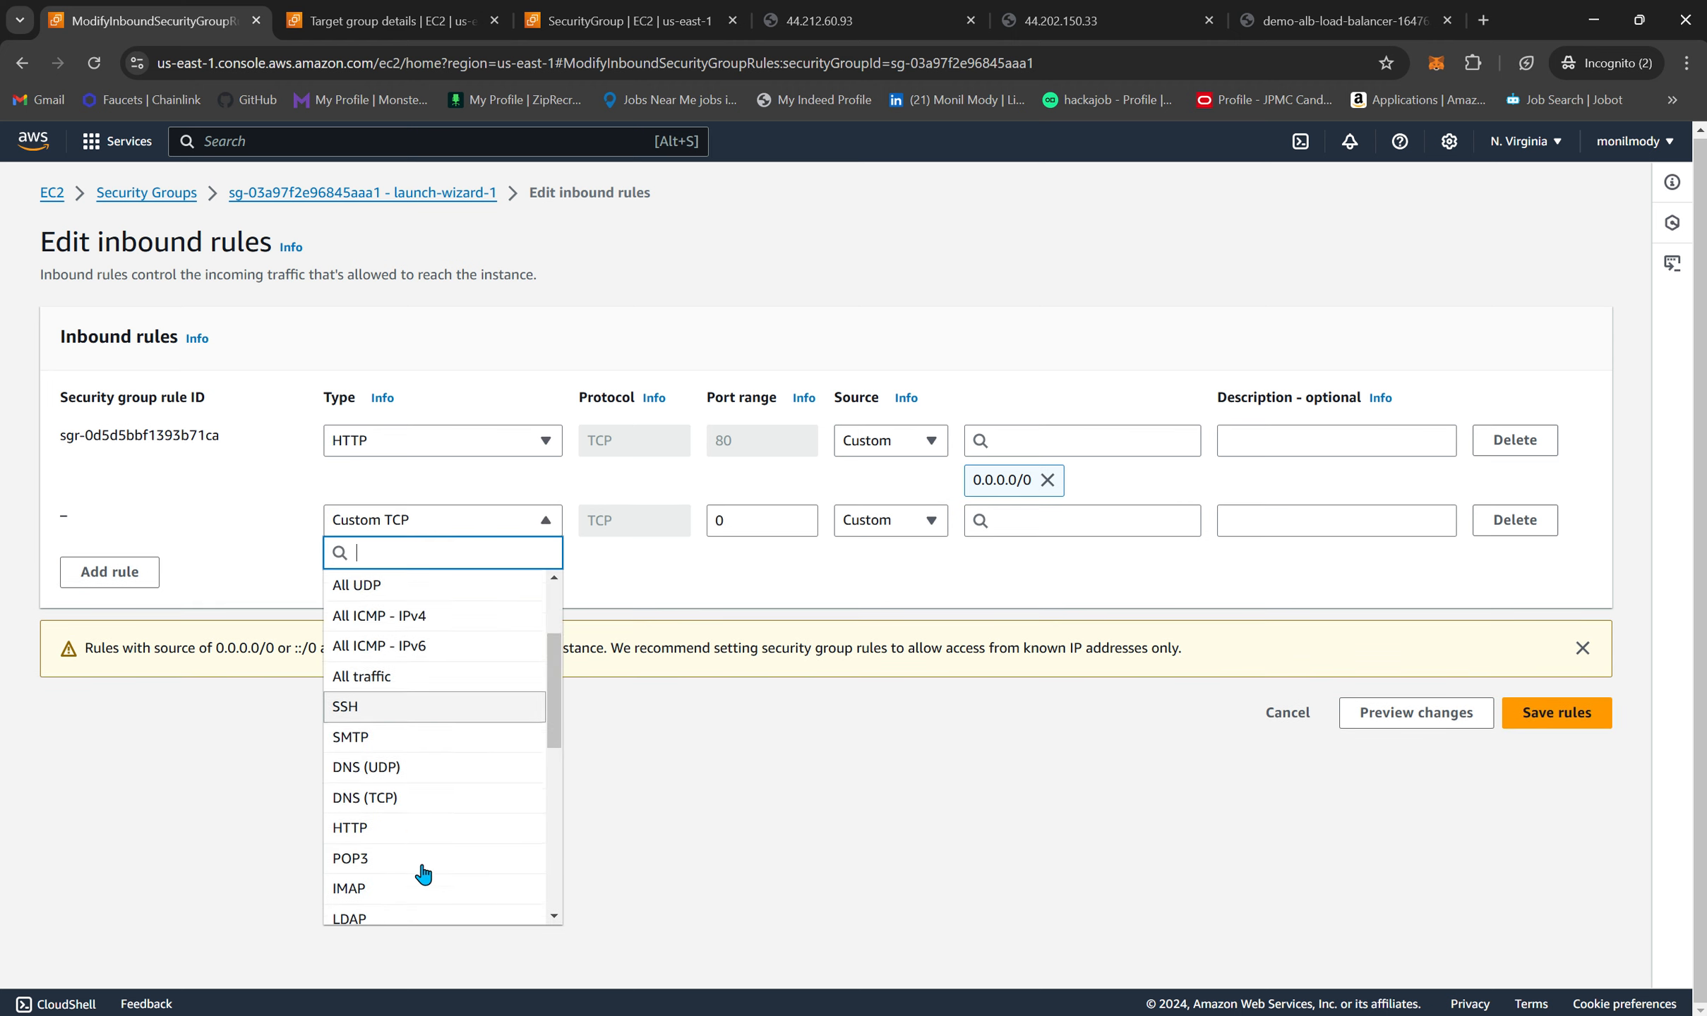
pyautogui.click(435, 816)
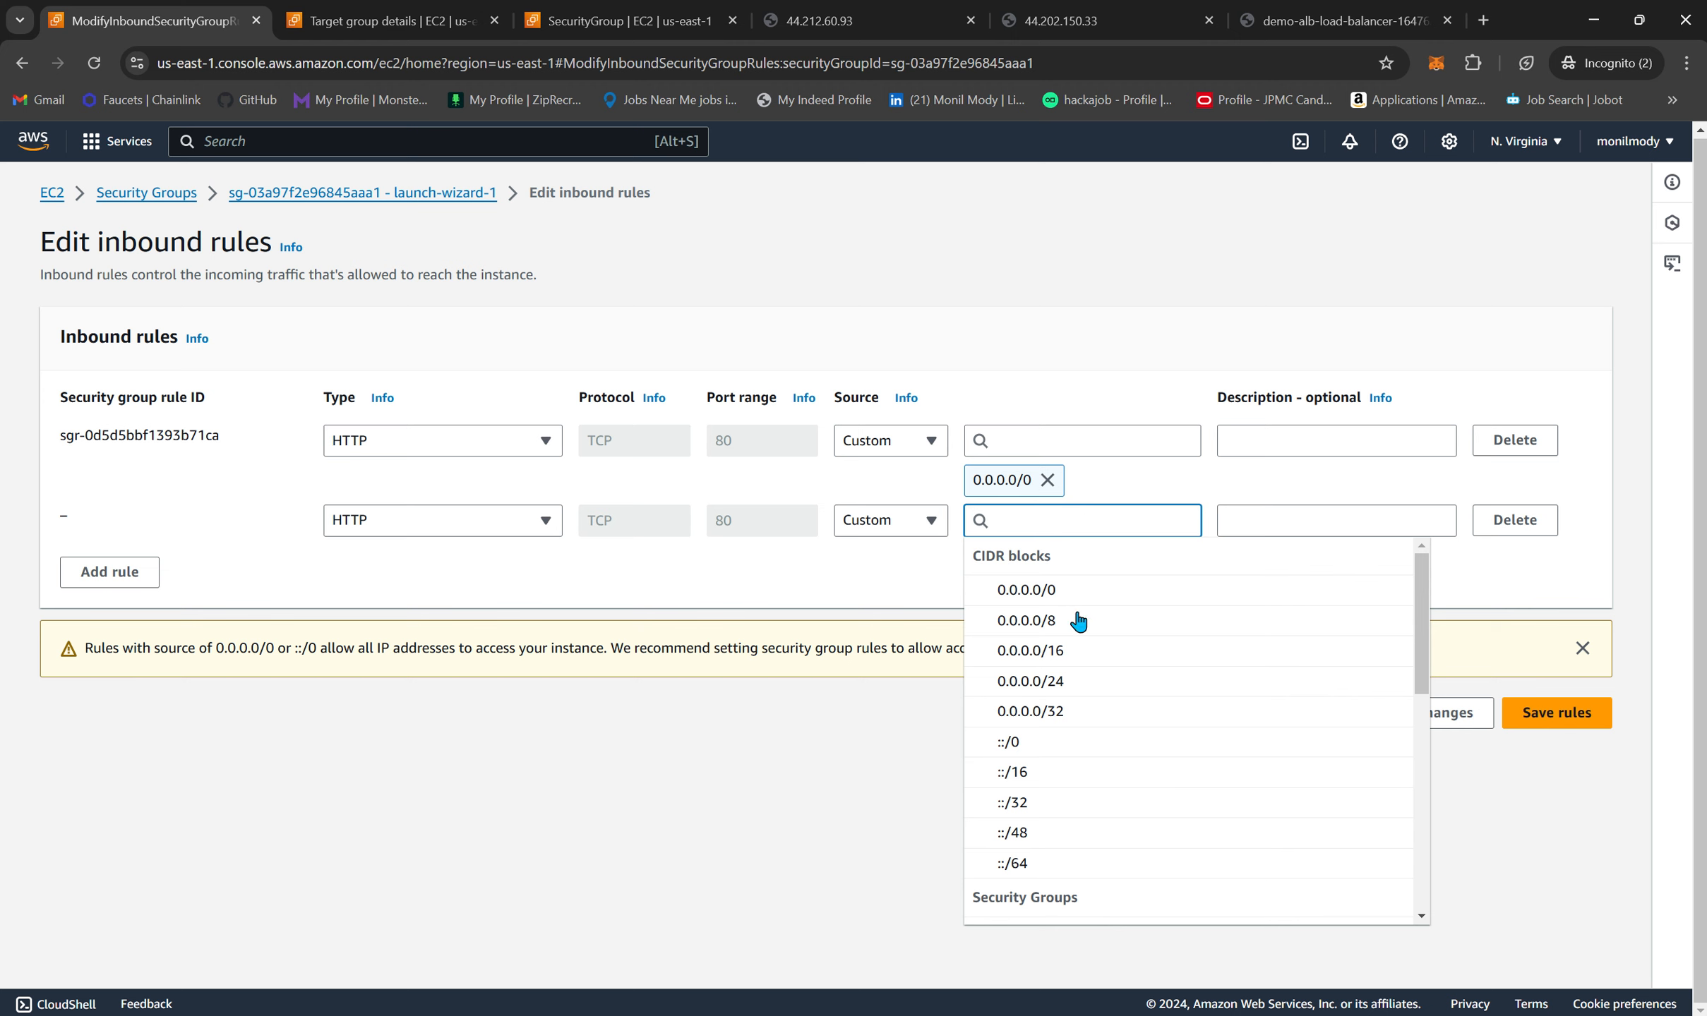
pyautogui.scroll(-3, 1080, 759)
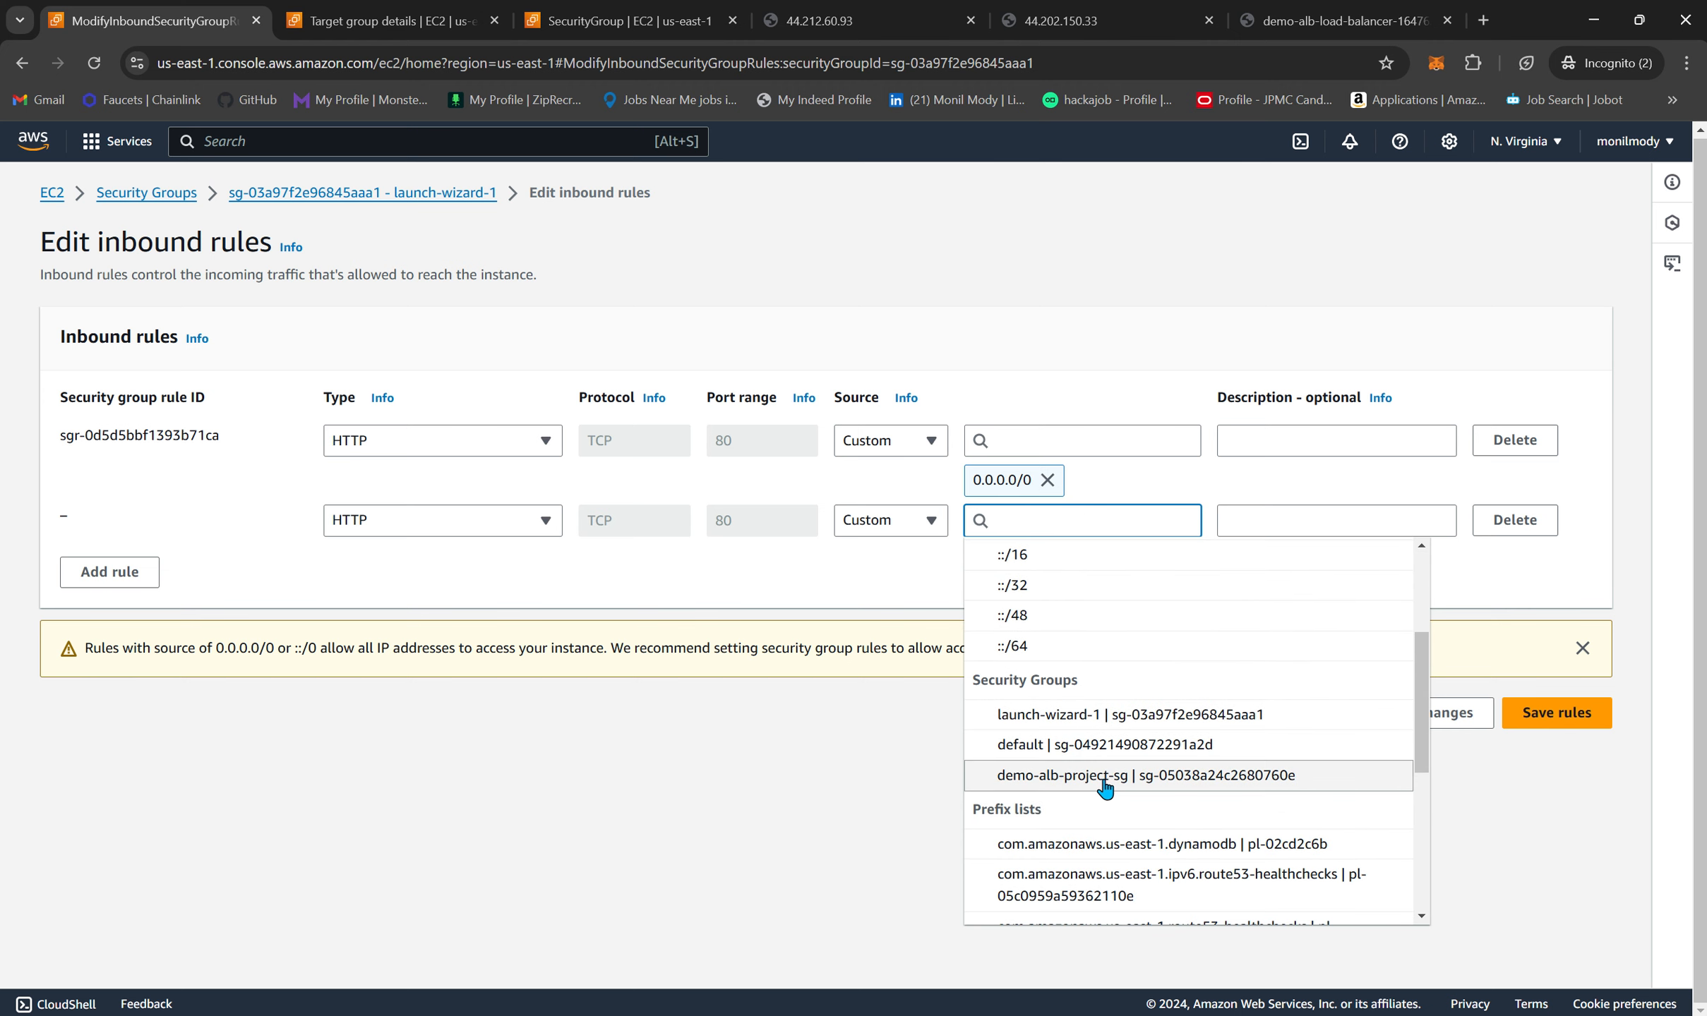
pyautogui.click(1094, 777)
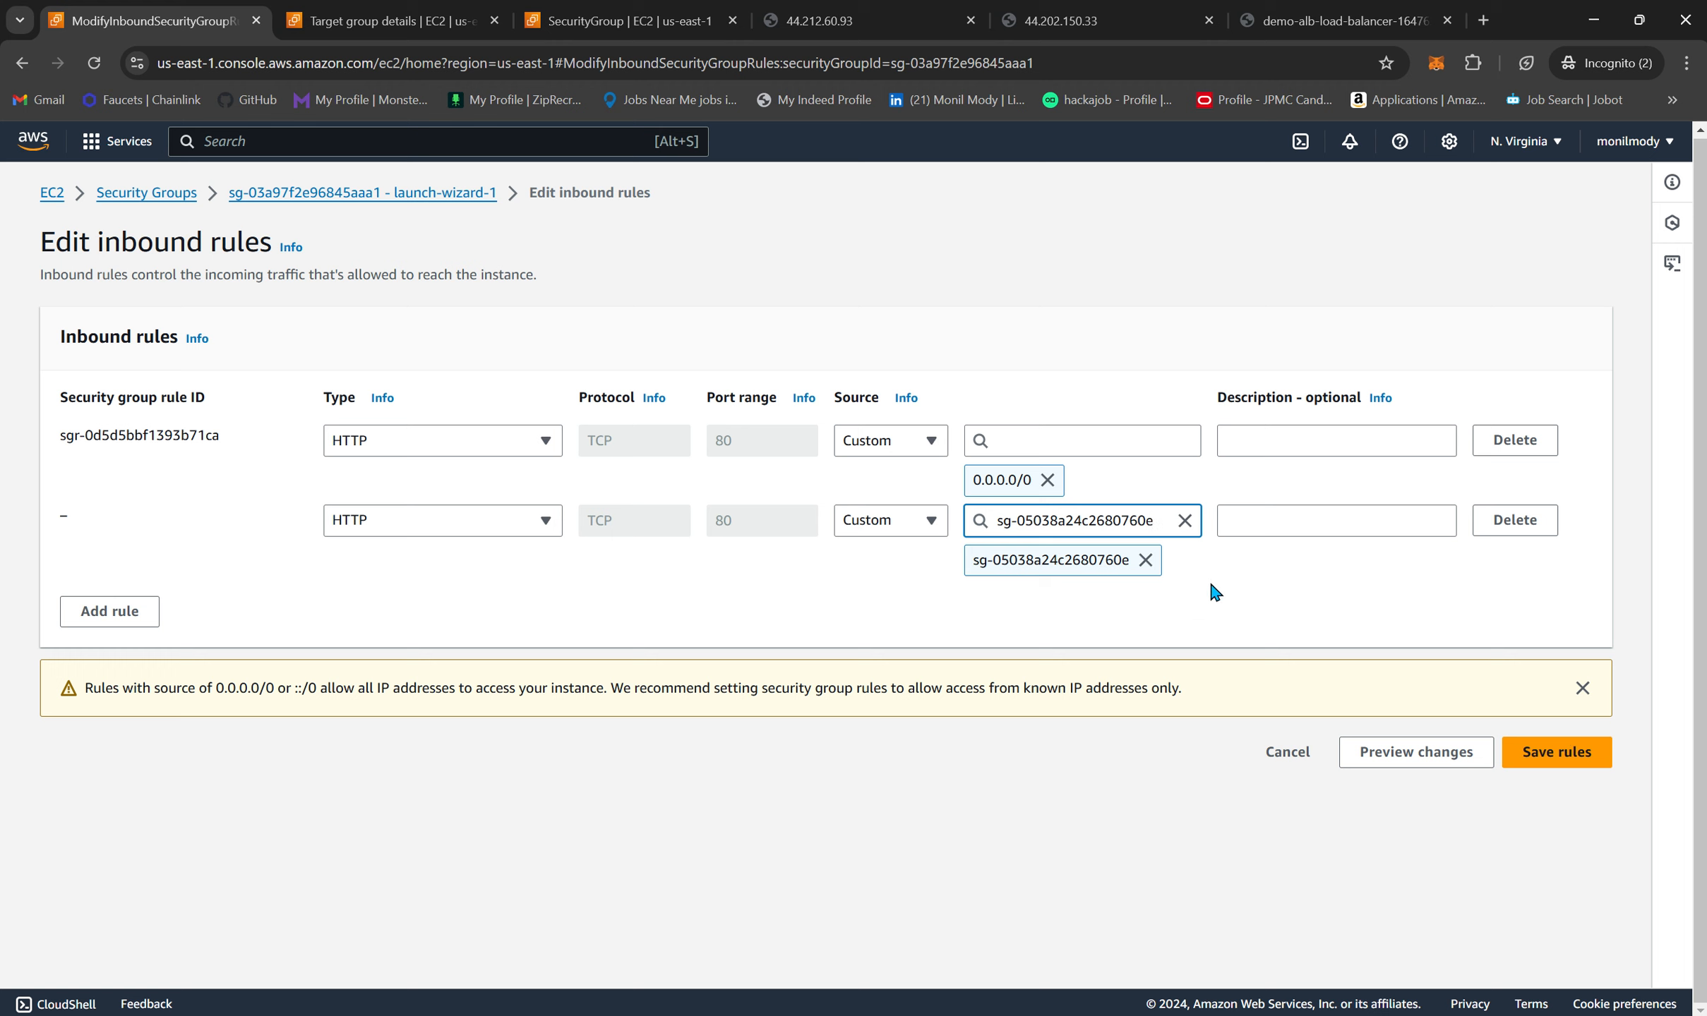
# - Clear the new HTTP rule's source, select demo-alb-project-sg again and save the inbound rules
pyautogui.click(1184, 520)
pyautogui.scroll(-1, 1094, 843)
pyautogui.scroll(-3, 1094, 843)
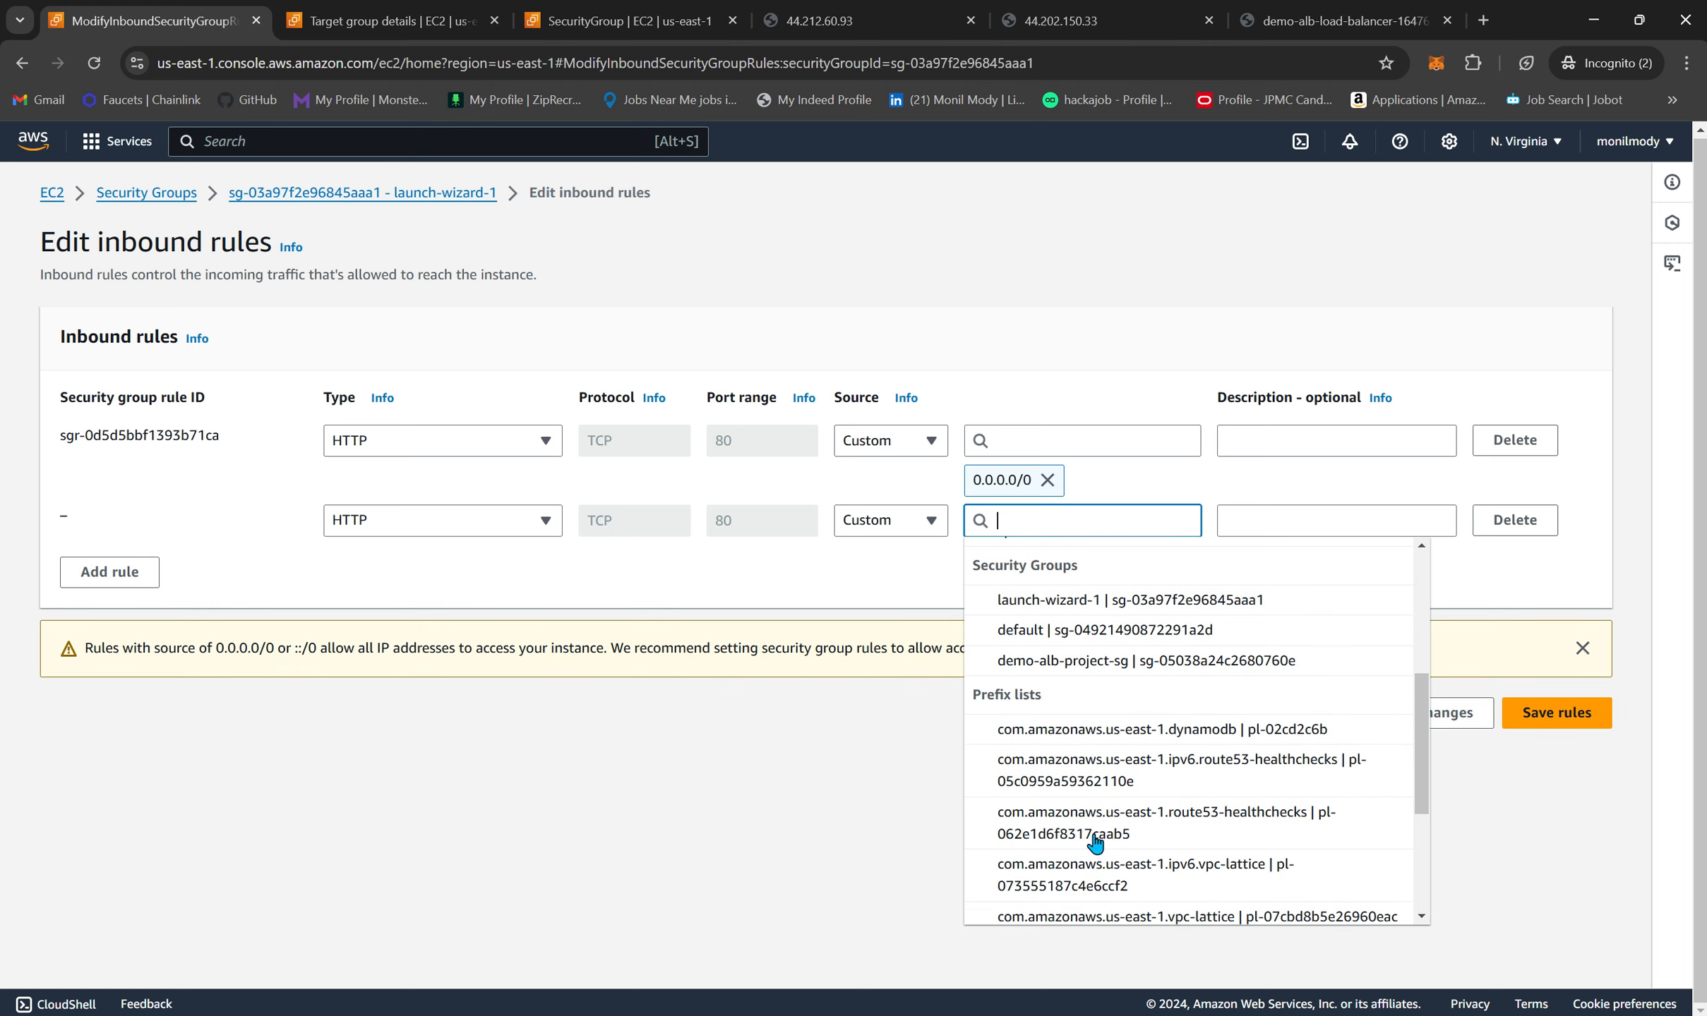
pyautogui.scroll(2, 1143, 788)
pyautogui.scroll(-1, 1143, 735)
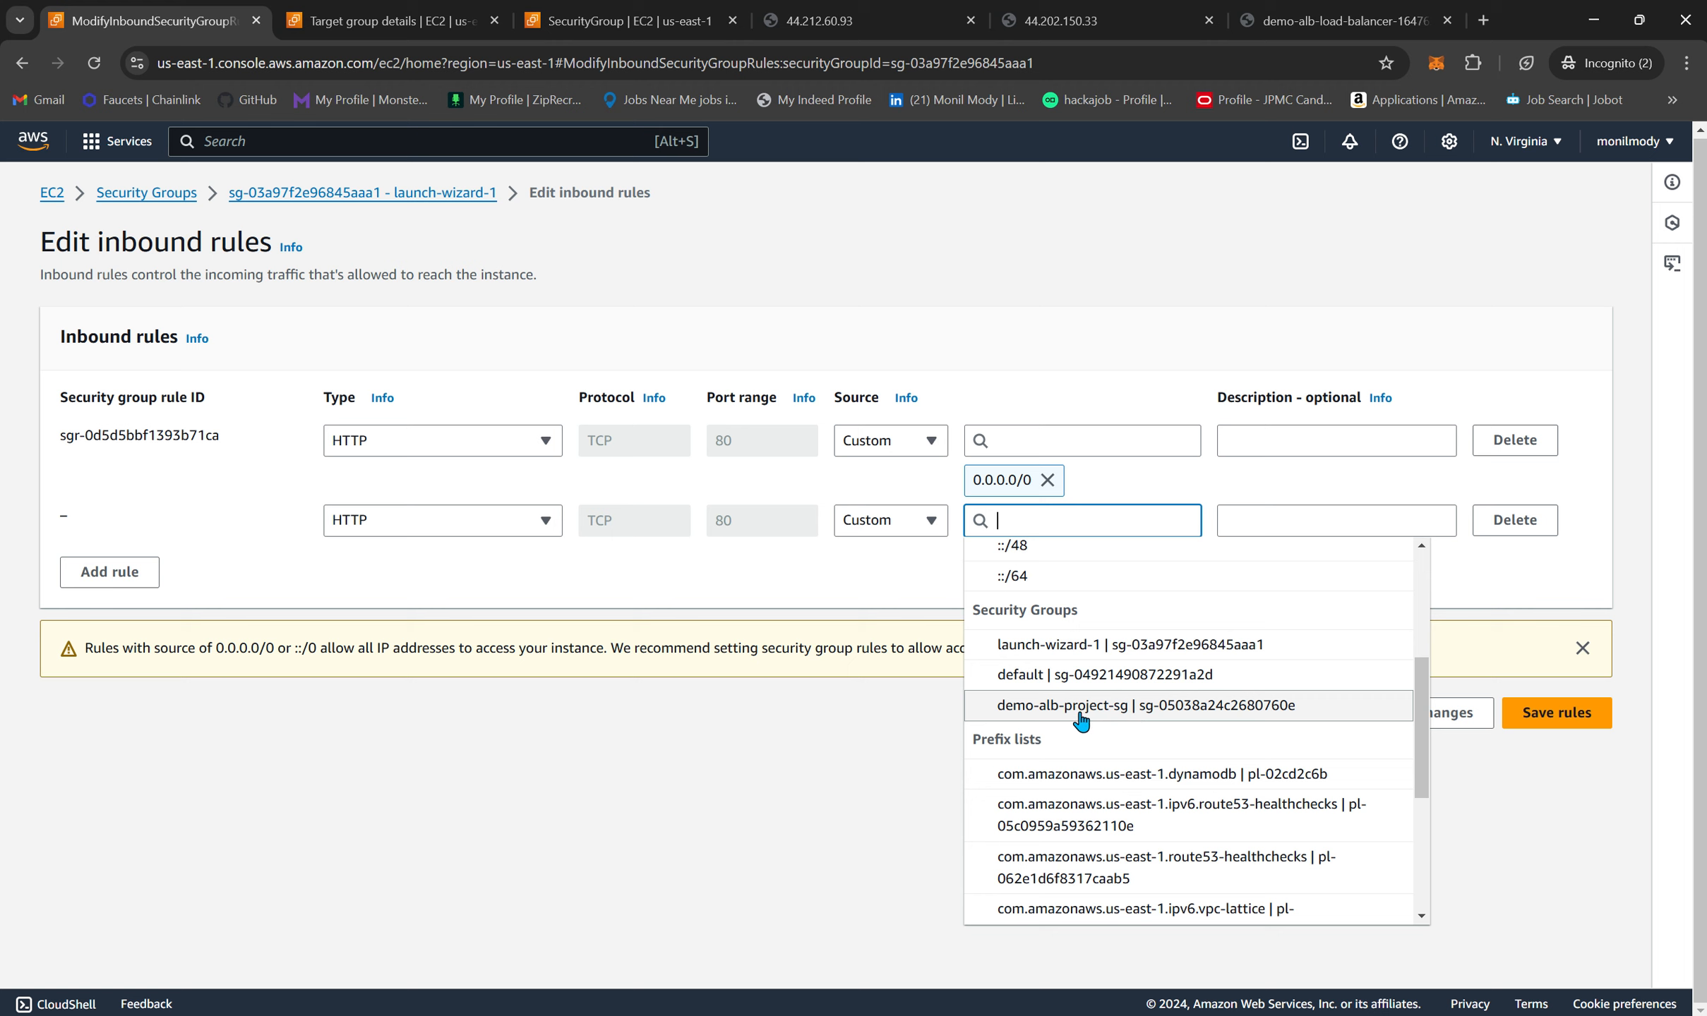
pyautogui.click(1179, 706)
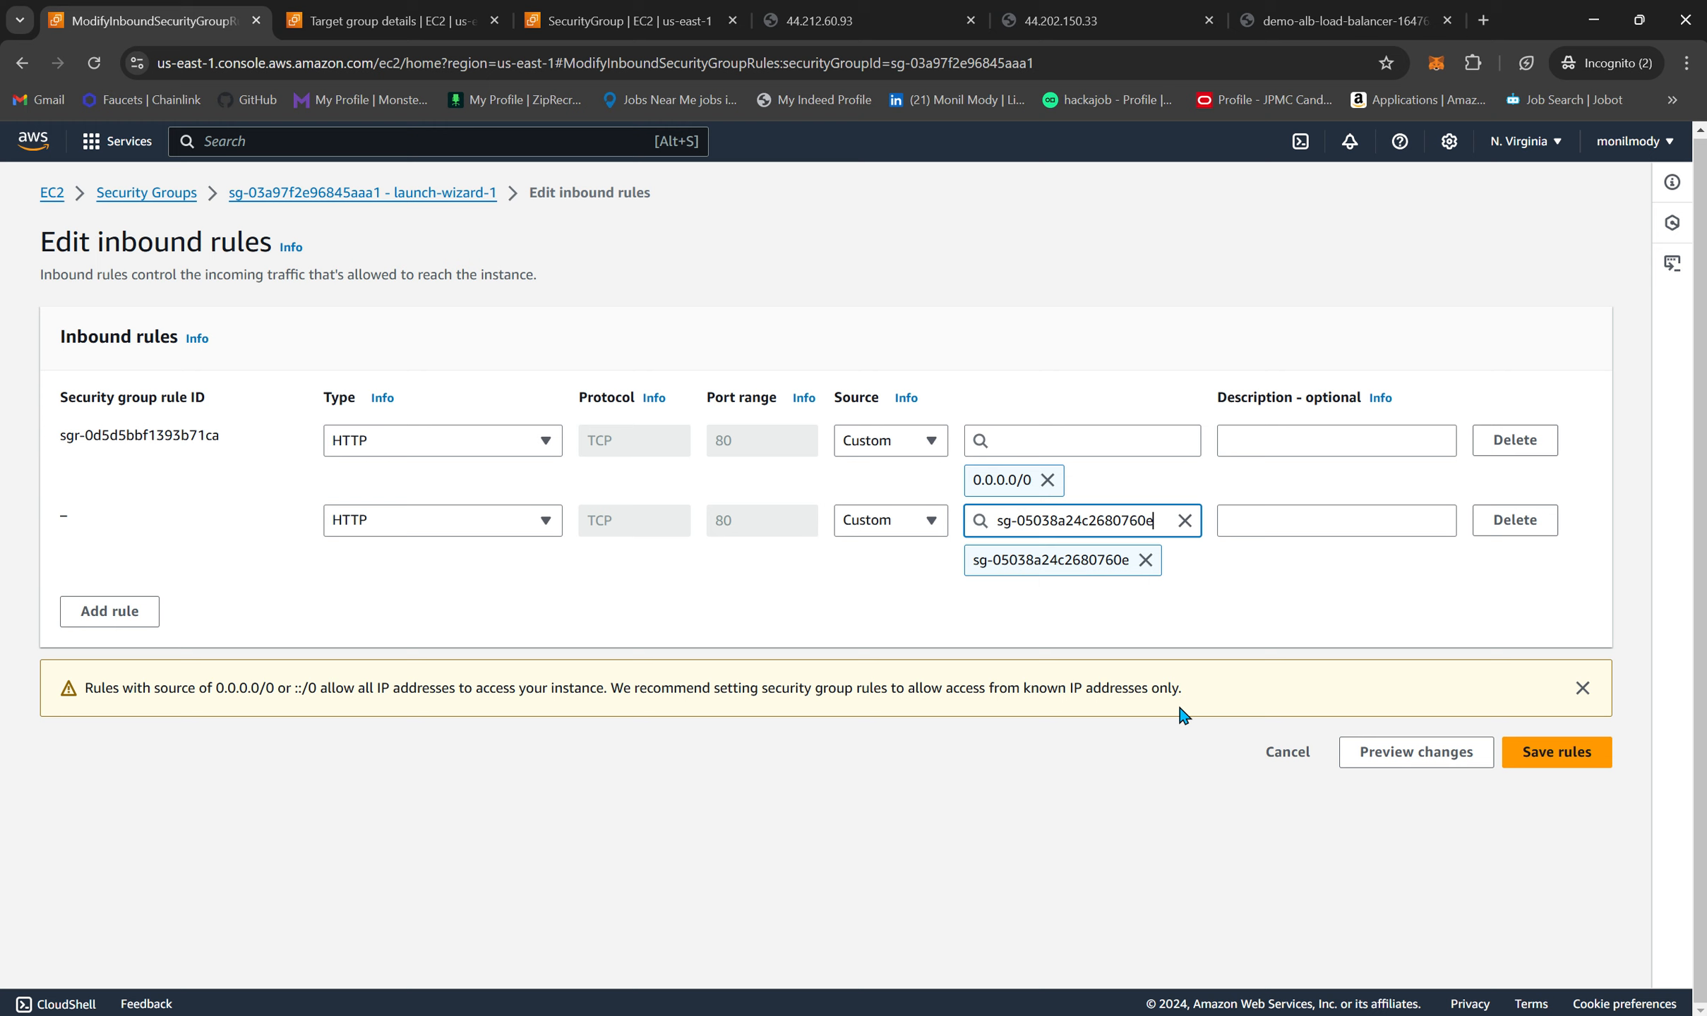
pyautogui.click(1560, 753)
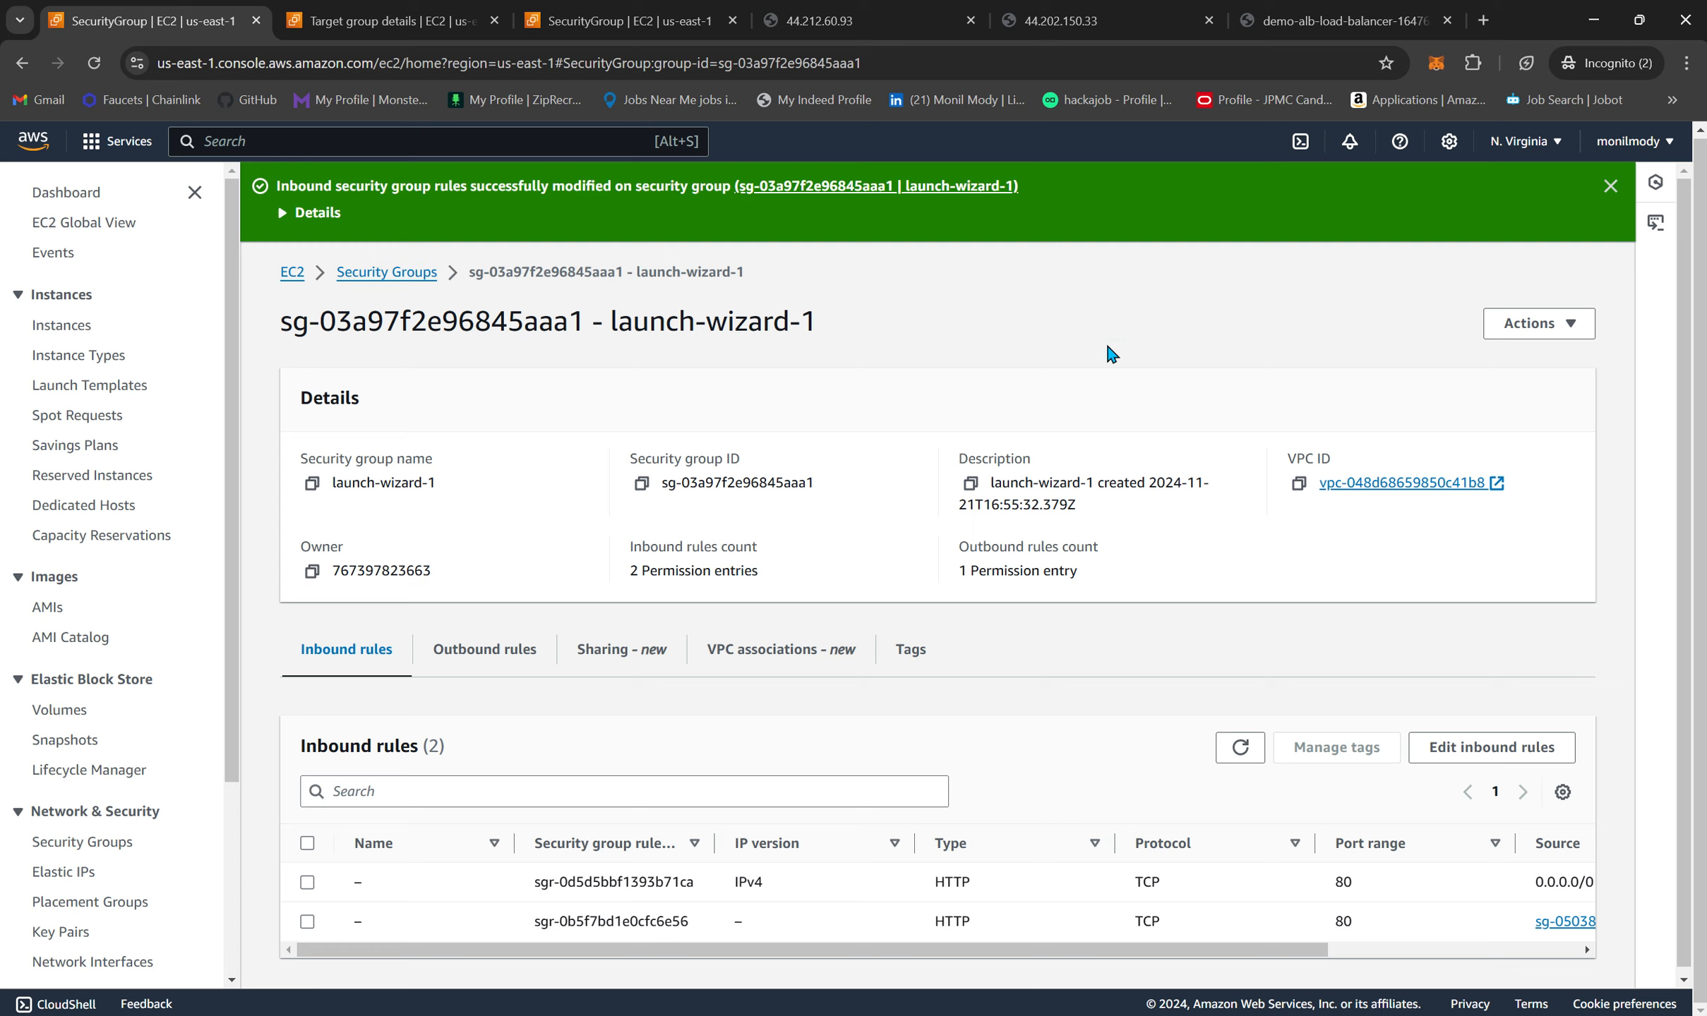
# - Reload the instance page at 44.202.150.33 several times to check direct access, and view the target group details
pyautogui.click(1094, 17)
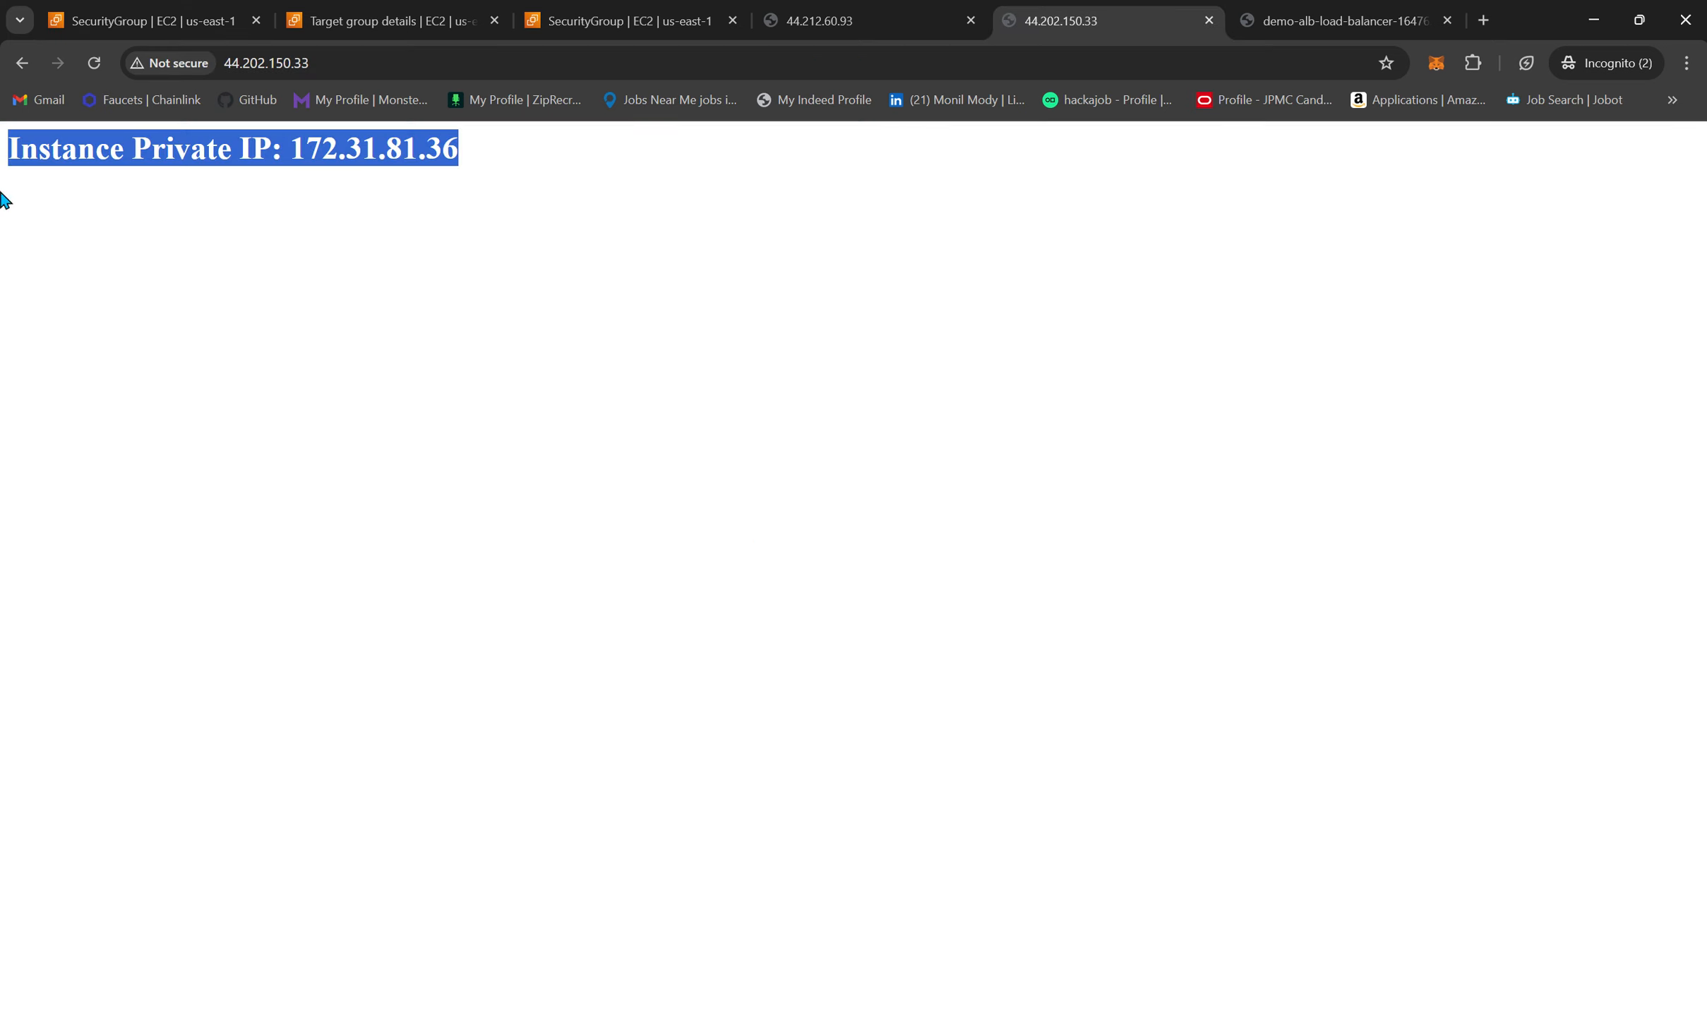
pyautogui.click(94, 62)
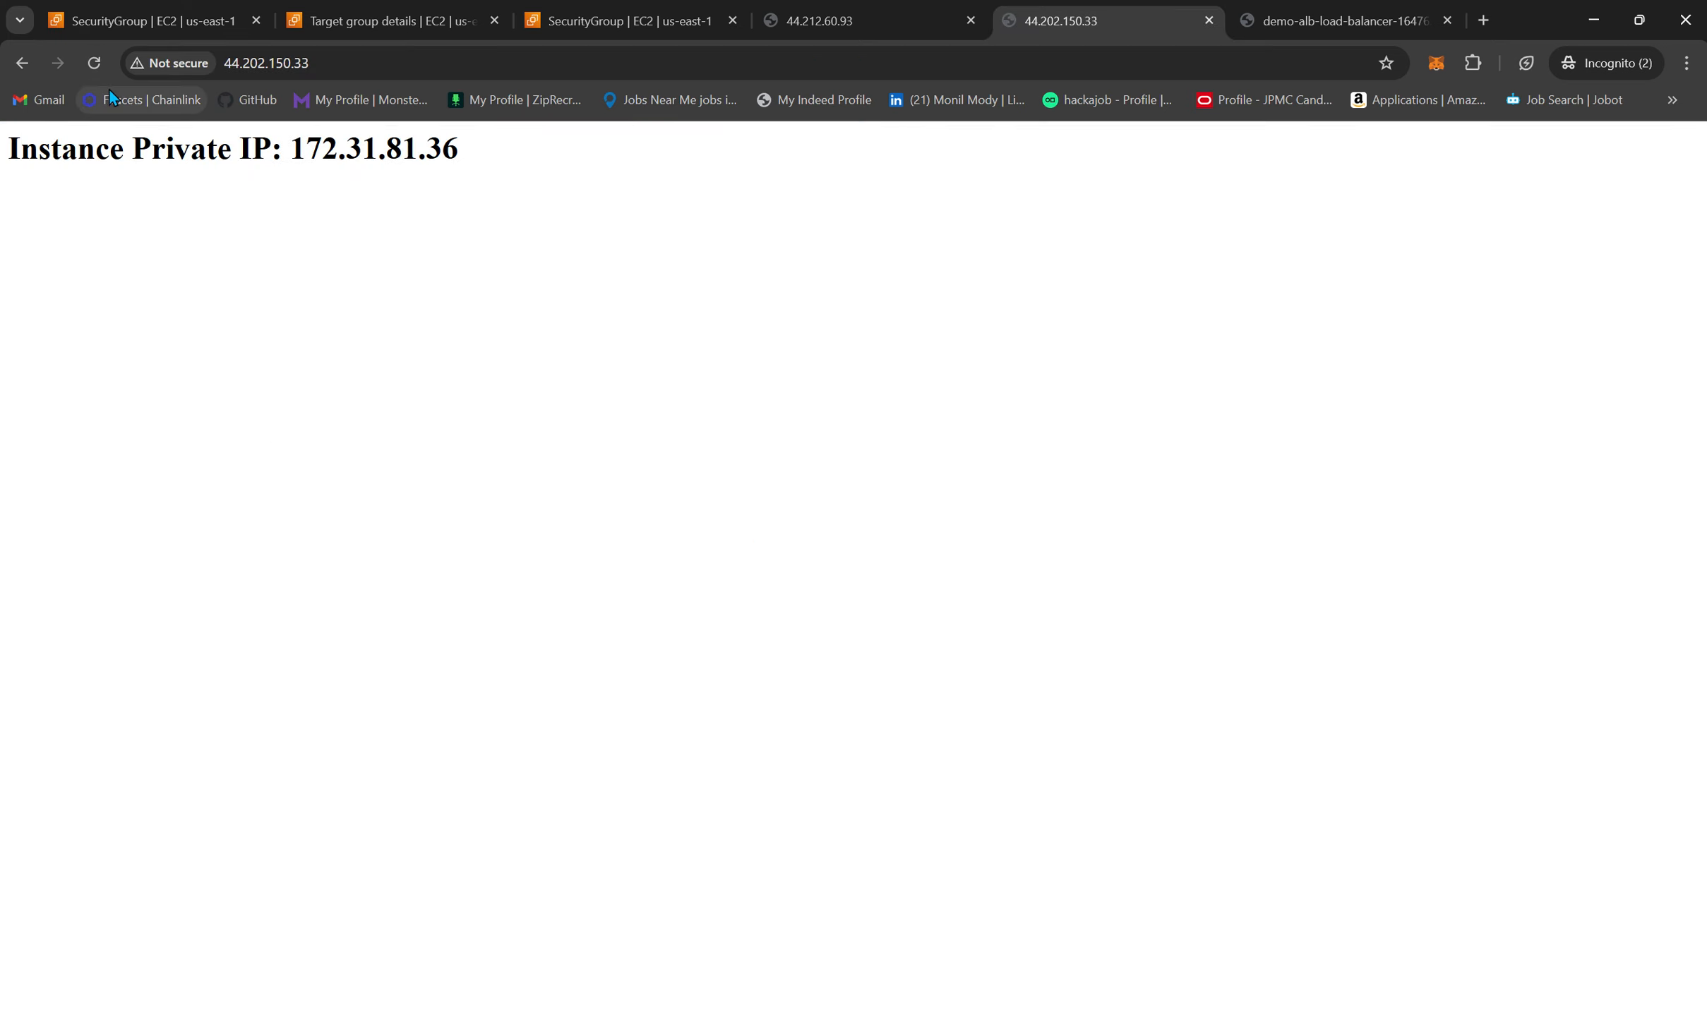
pyautogui.click(86, 64)
pyautogui.click(87, 62)
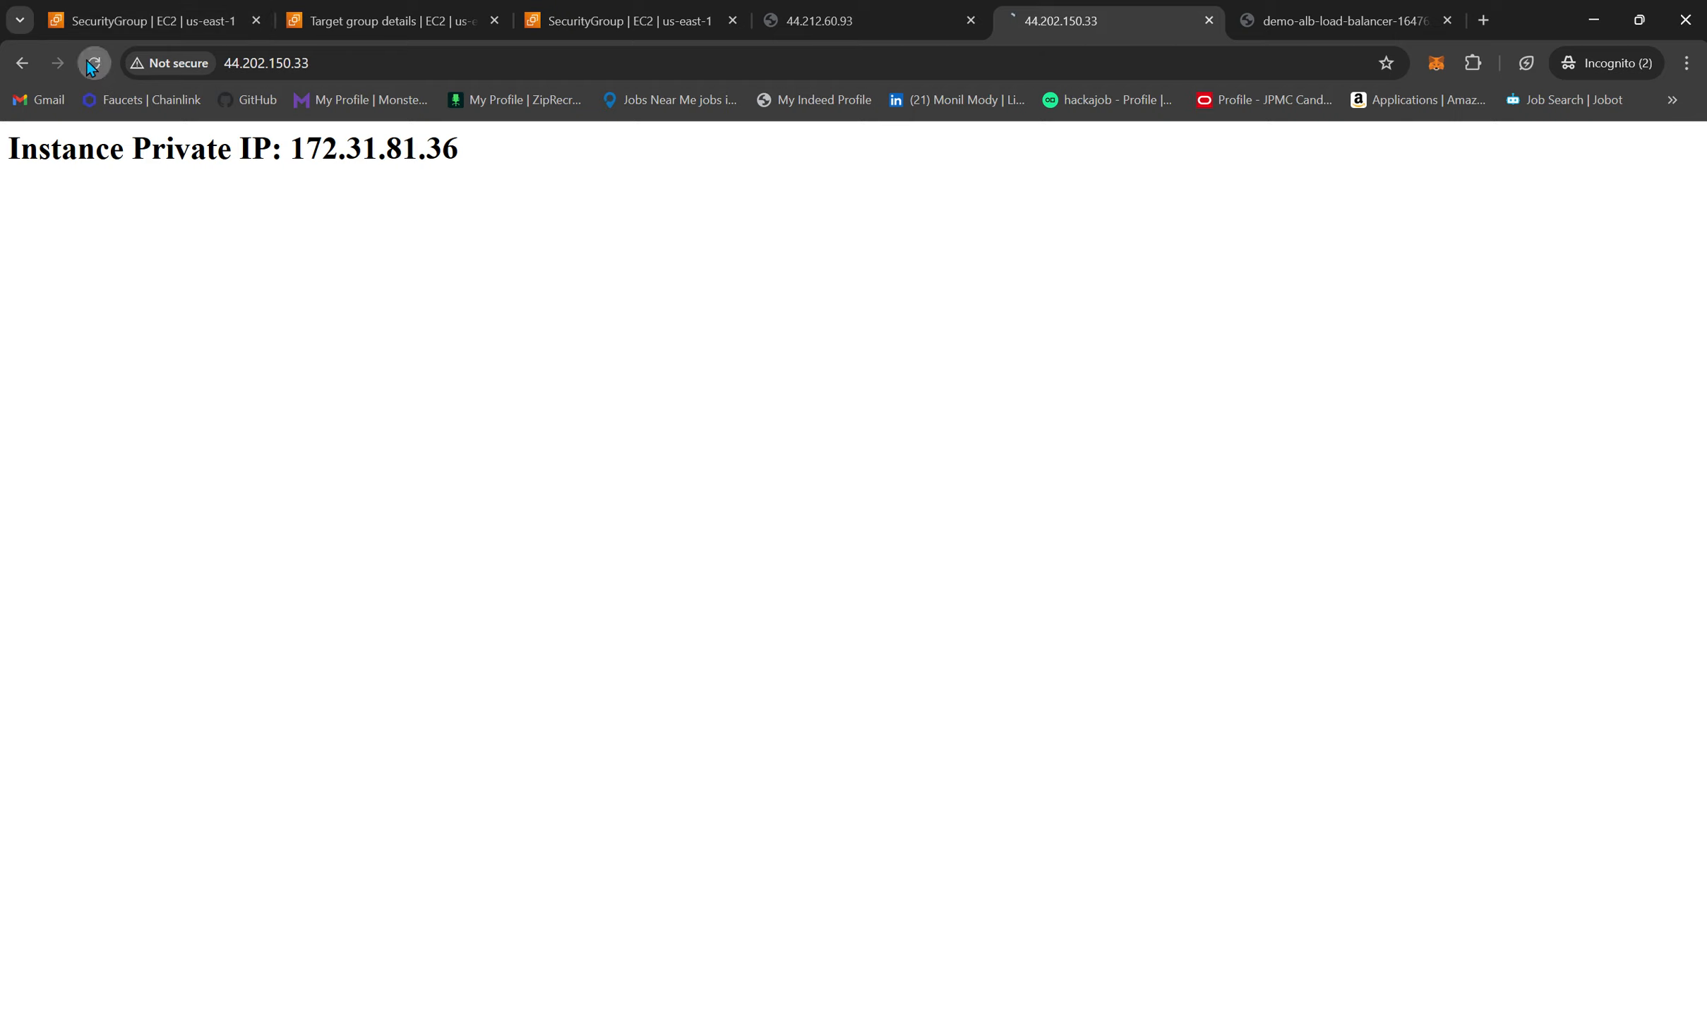
pyautogui.click(93, 66)
pyautogui.click(389, 26)
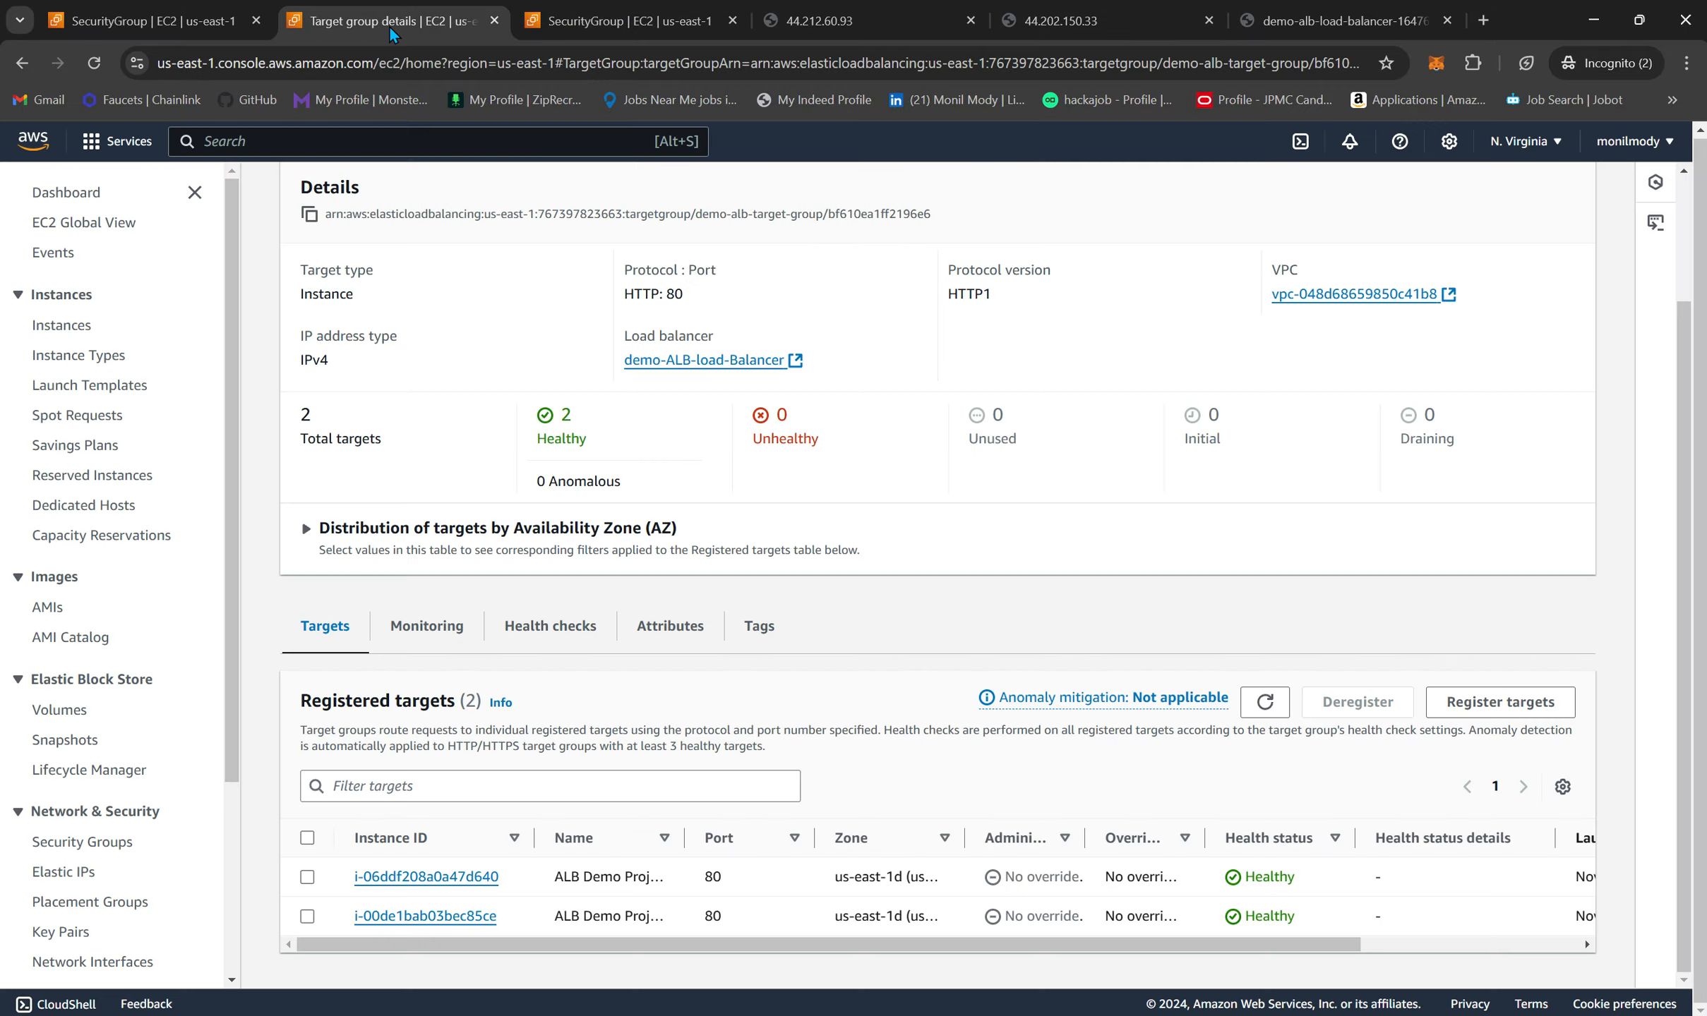
# - Return to the launch-wizard-1 security group, edit its inbound rules and delete the HTTP rule with source 0.0.0.0/0
pyautogui.click(140, 10)
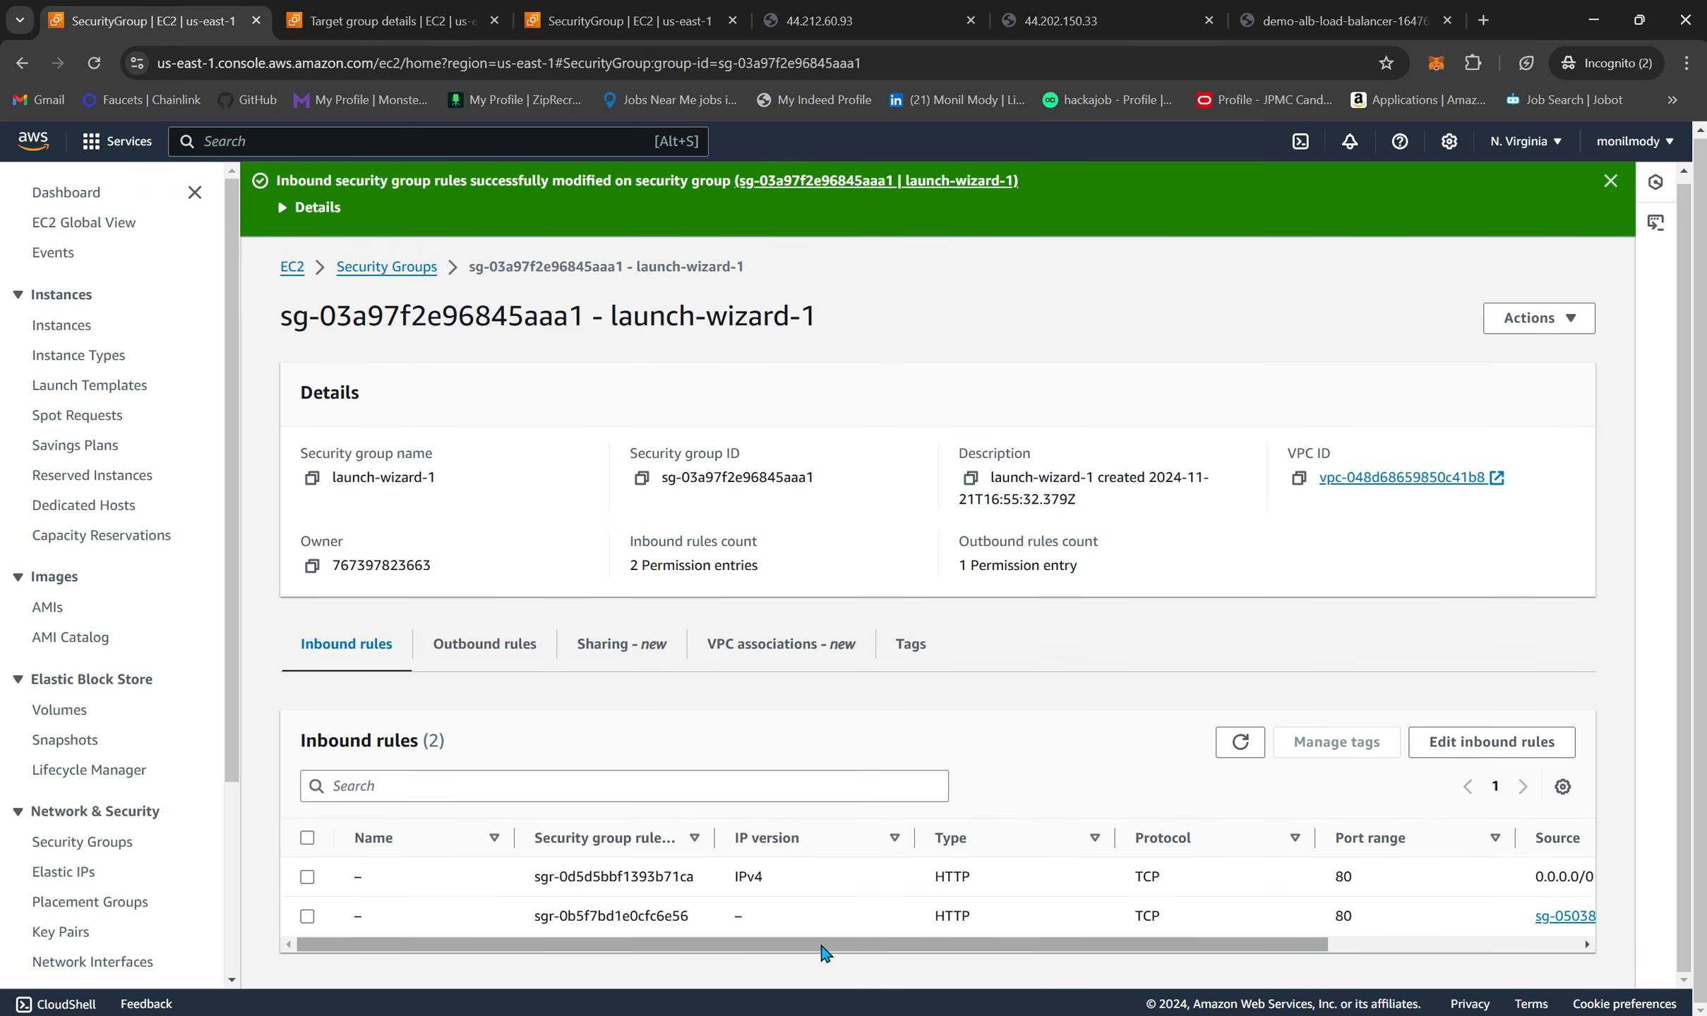
pyautogui.moveTo(823, 948); pyautogui.dragTo(819, 1015)
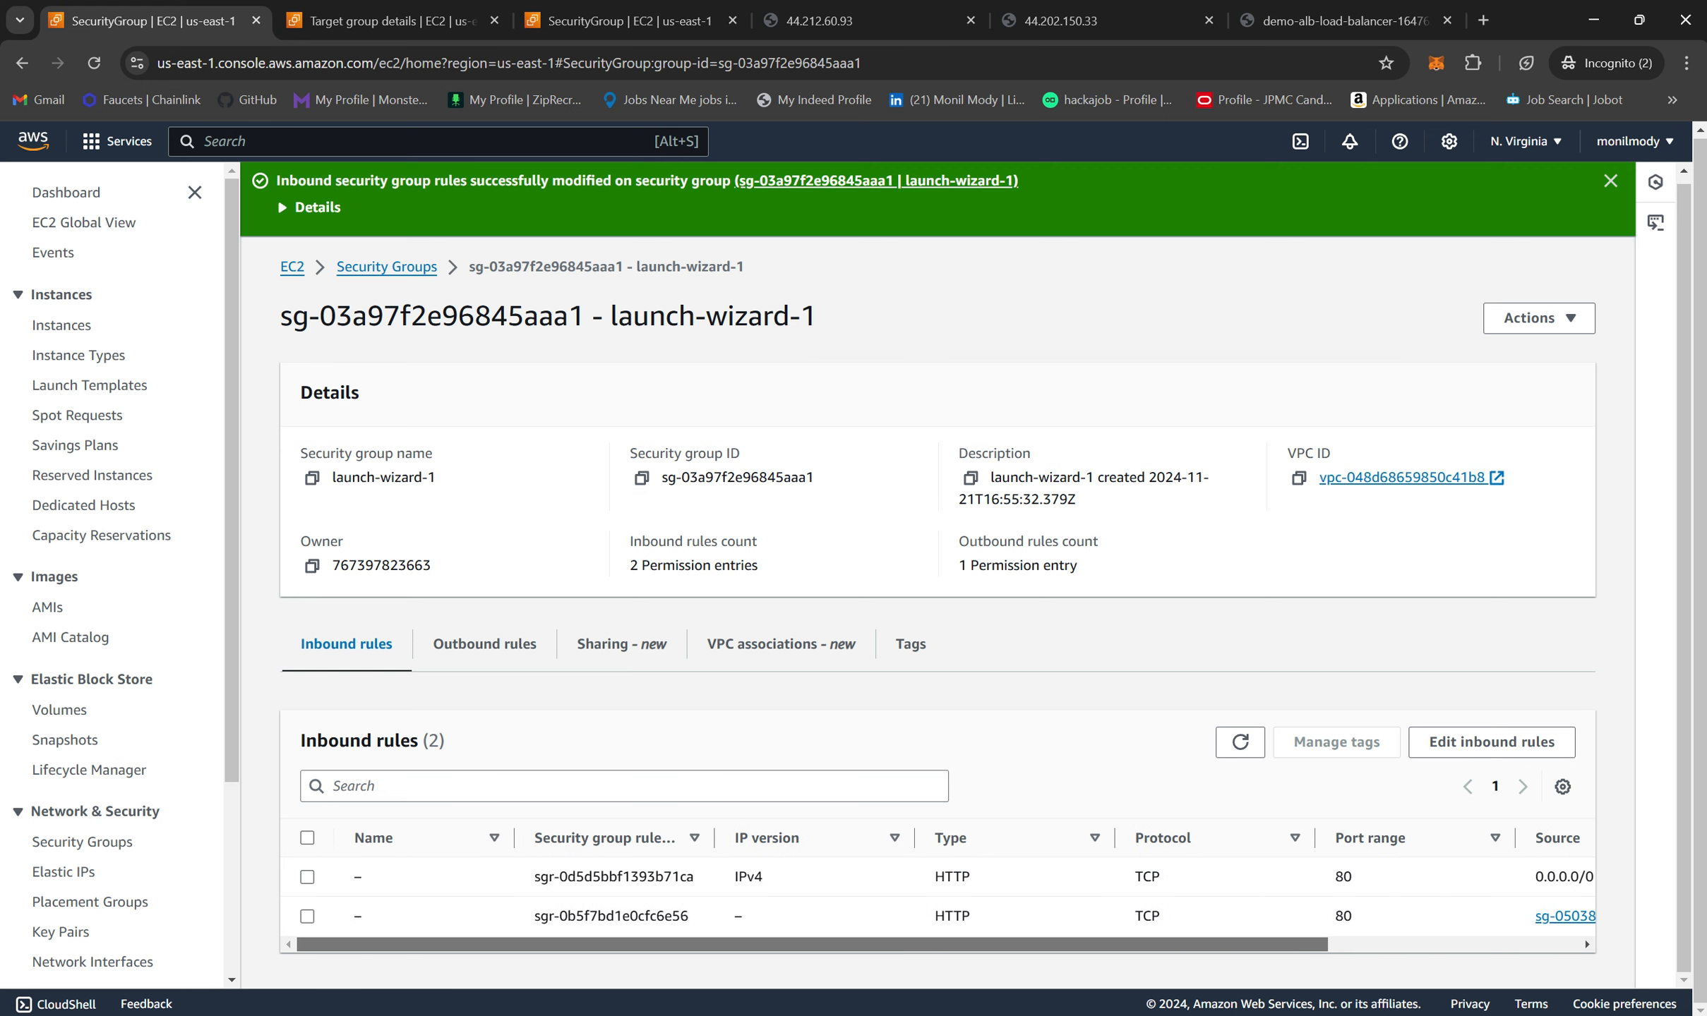
pyautogui.click(1493, 743)
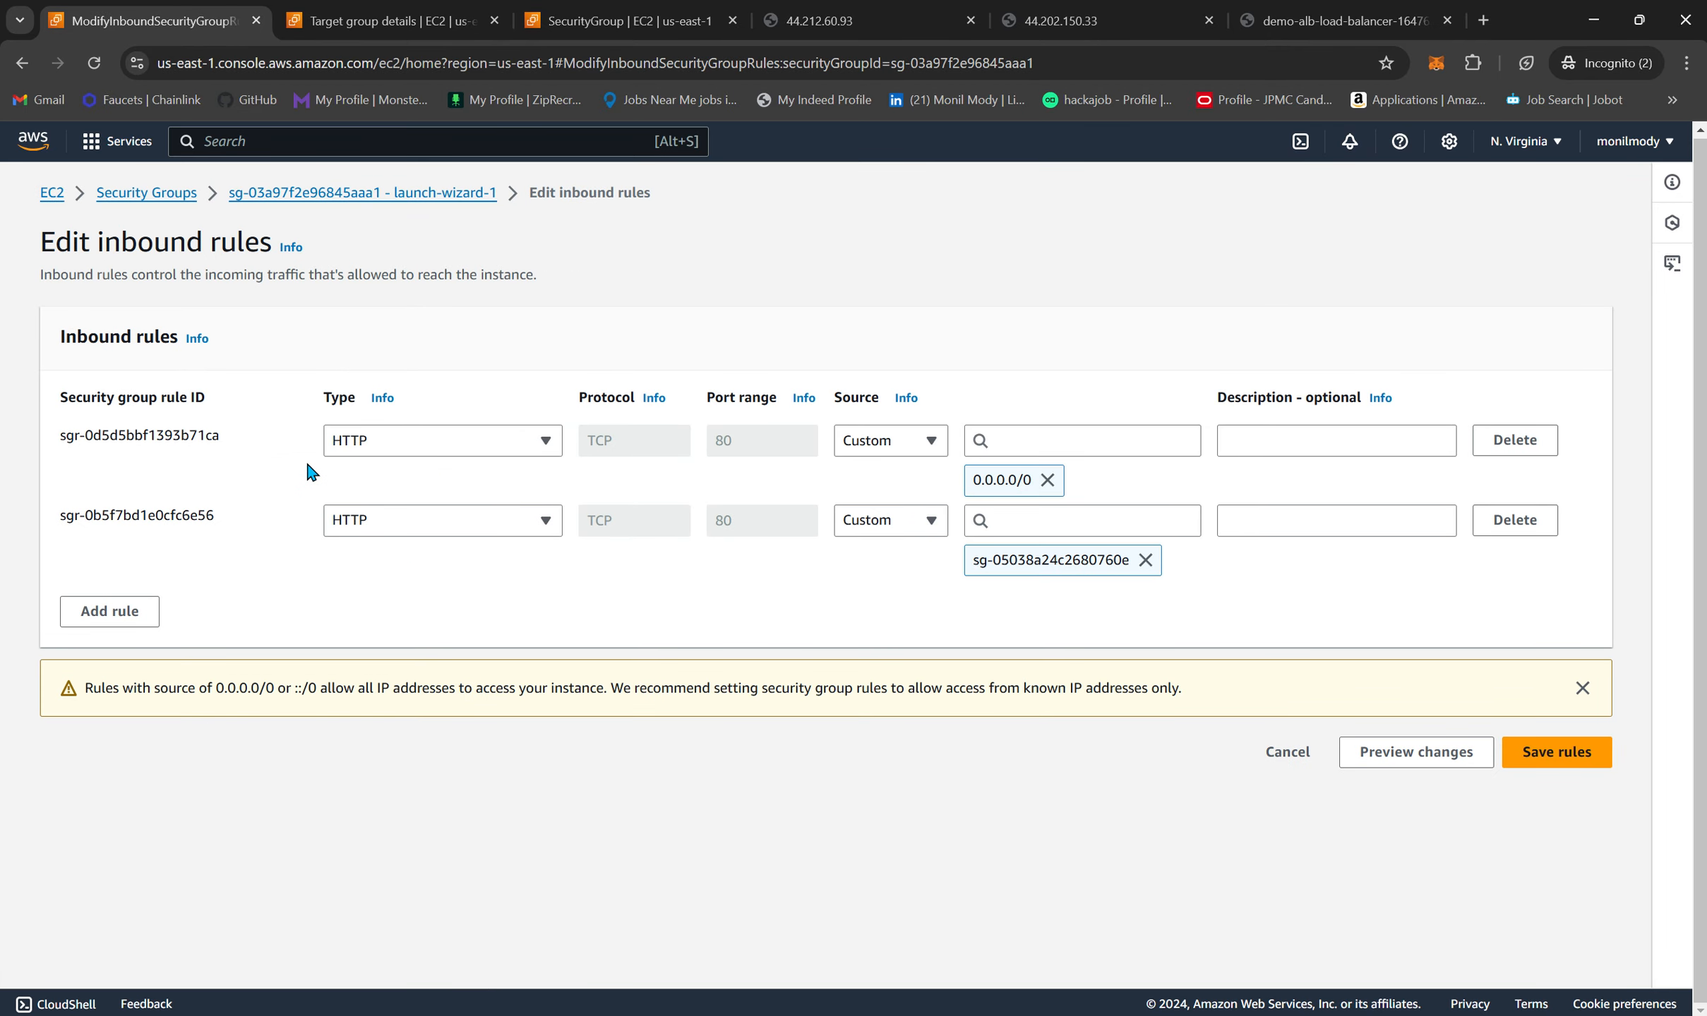
pyautogui.click(1520, 450)
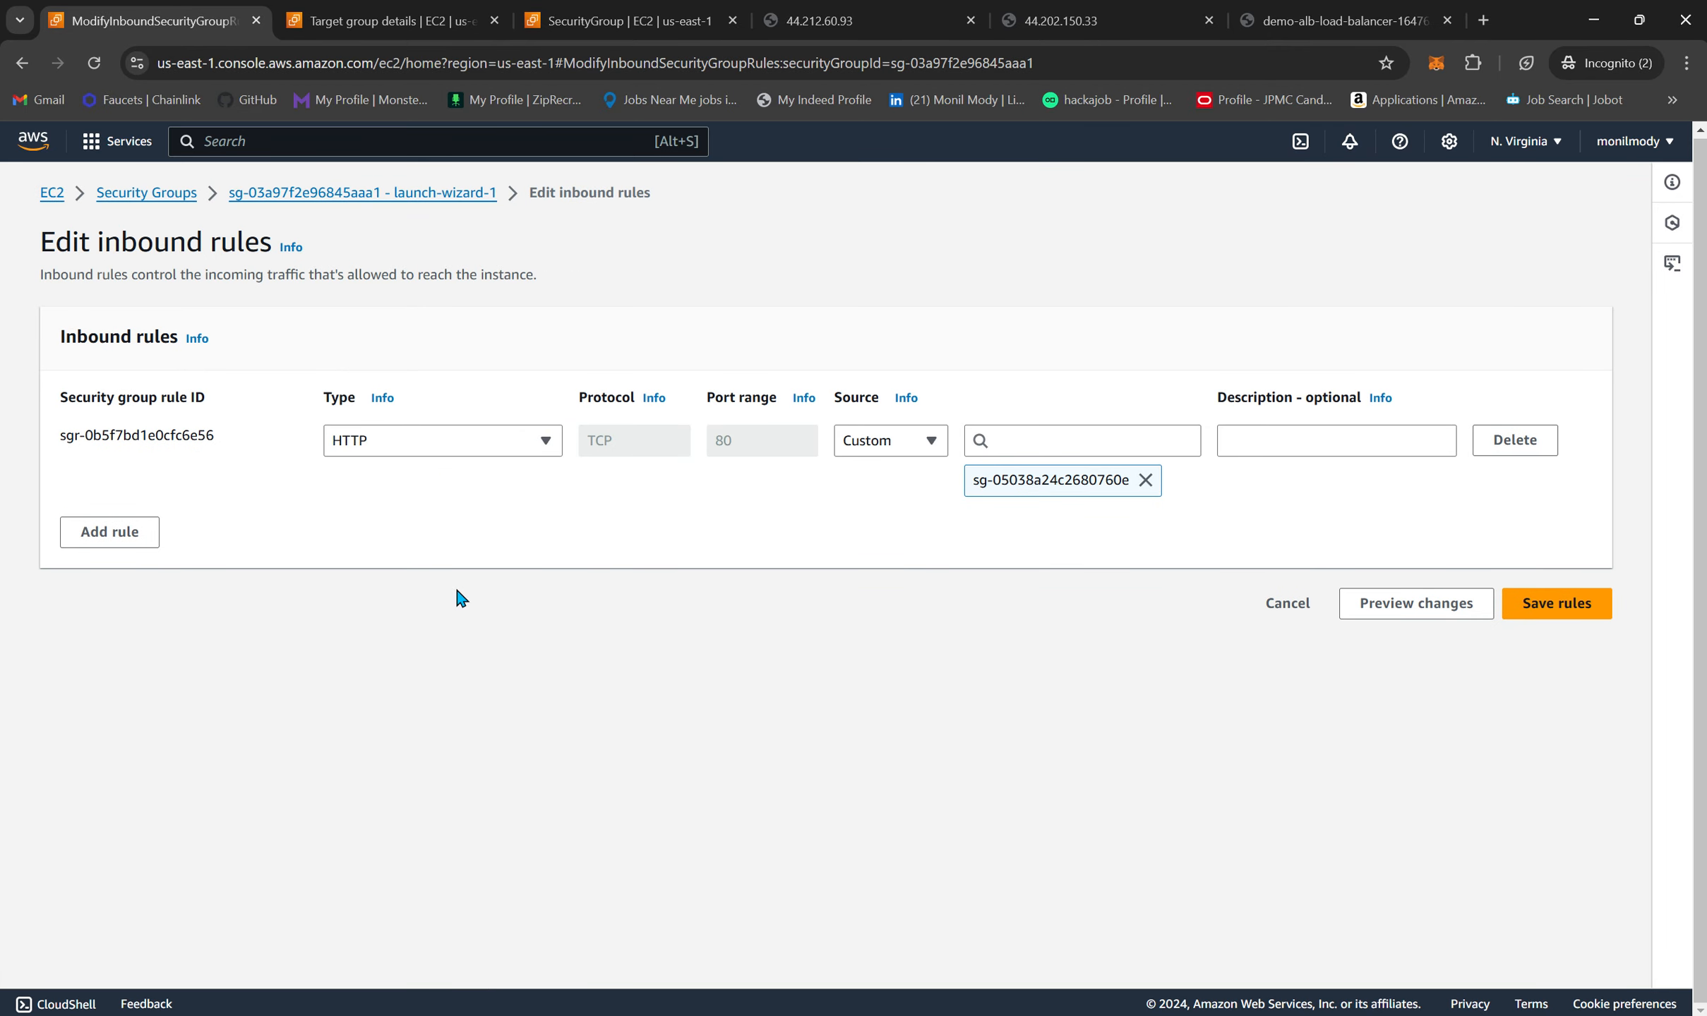
# - Add an inbound SSH rule with source 0.0.0.0/0 and save the launch-wizard-1 rules
pyautogui.click(103, 532)
pyautogui.click(453, 521)
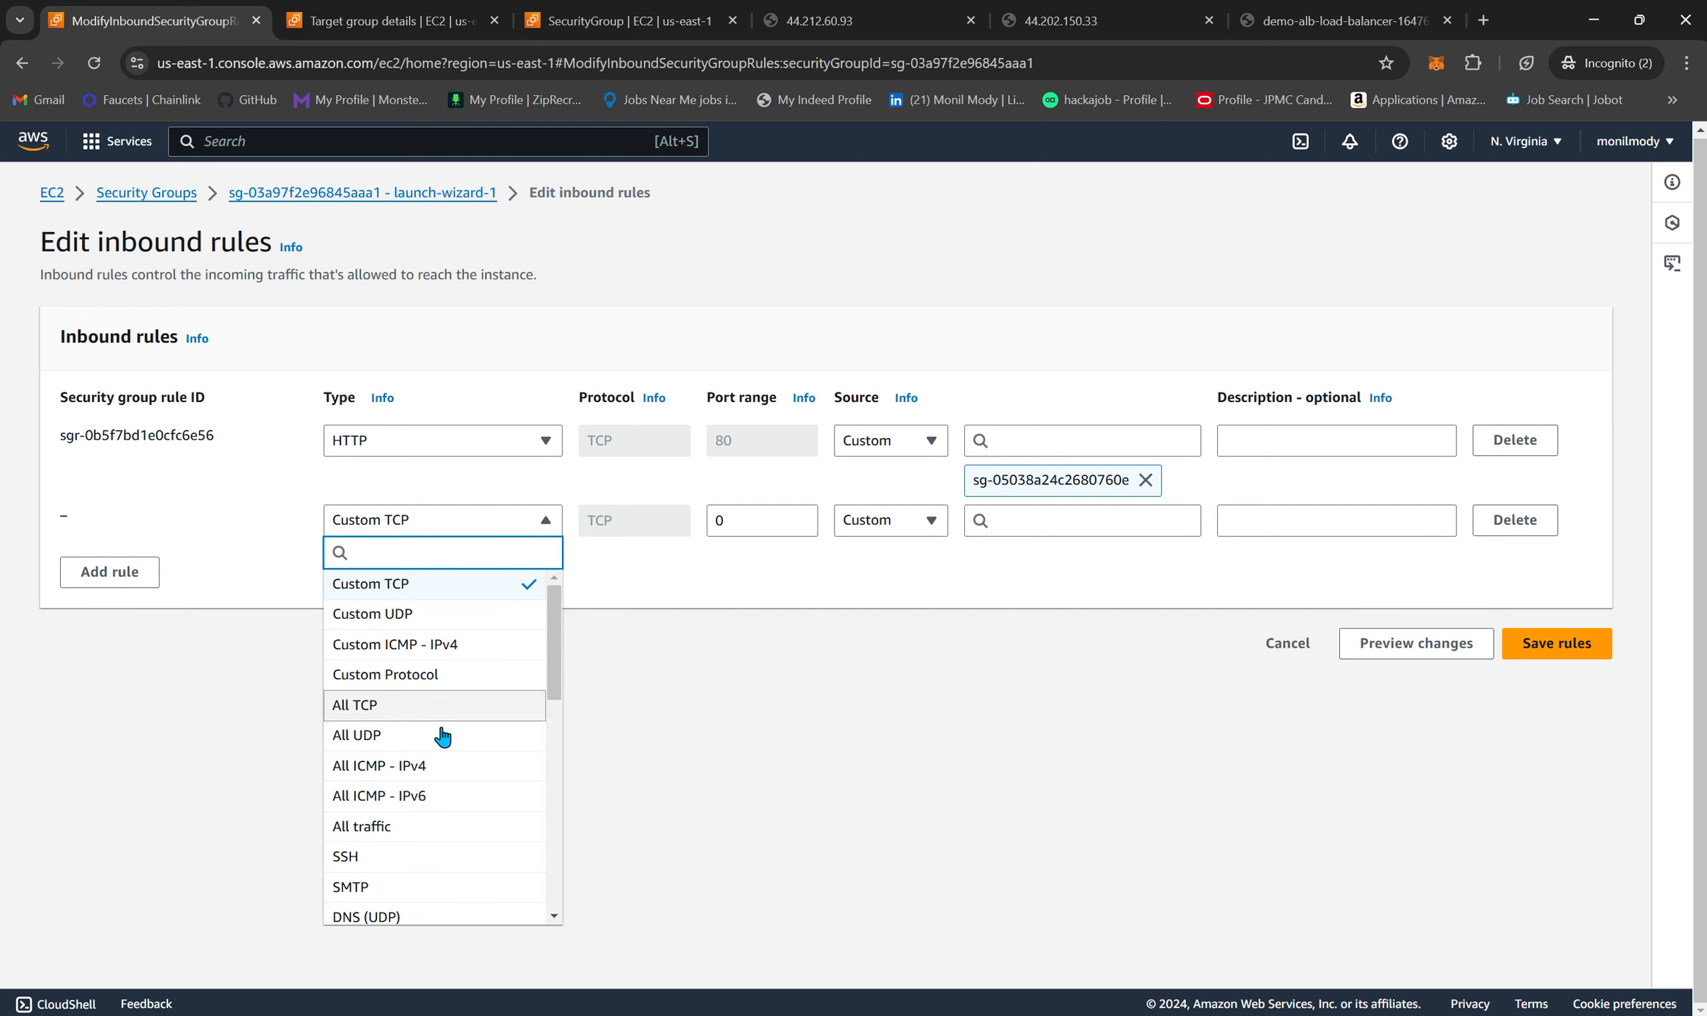
pyautogui.click(434, 854)
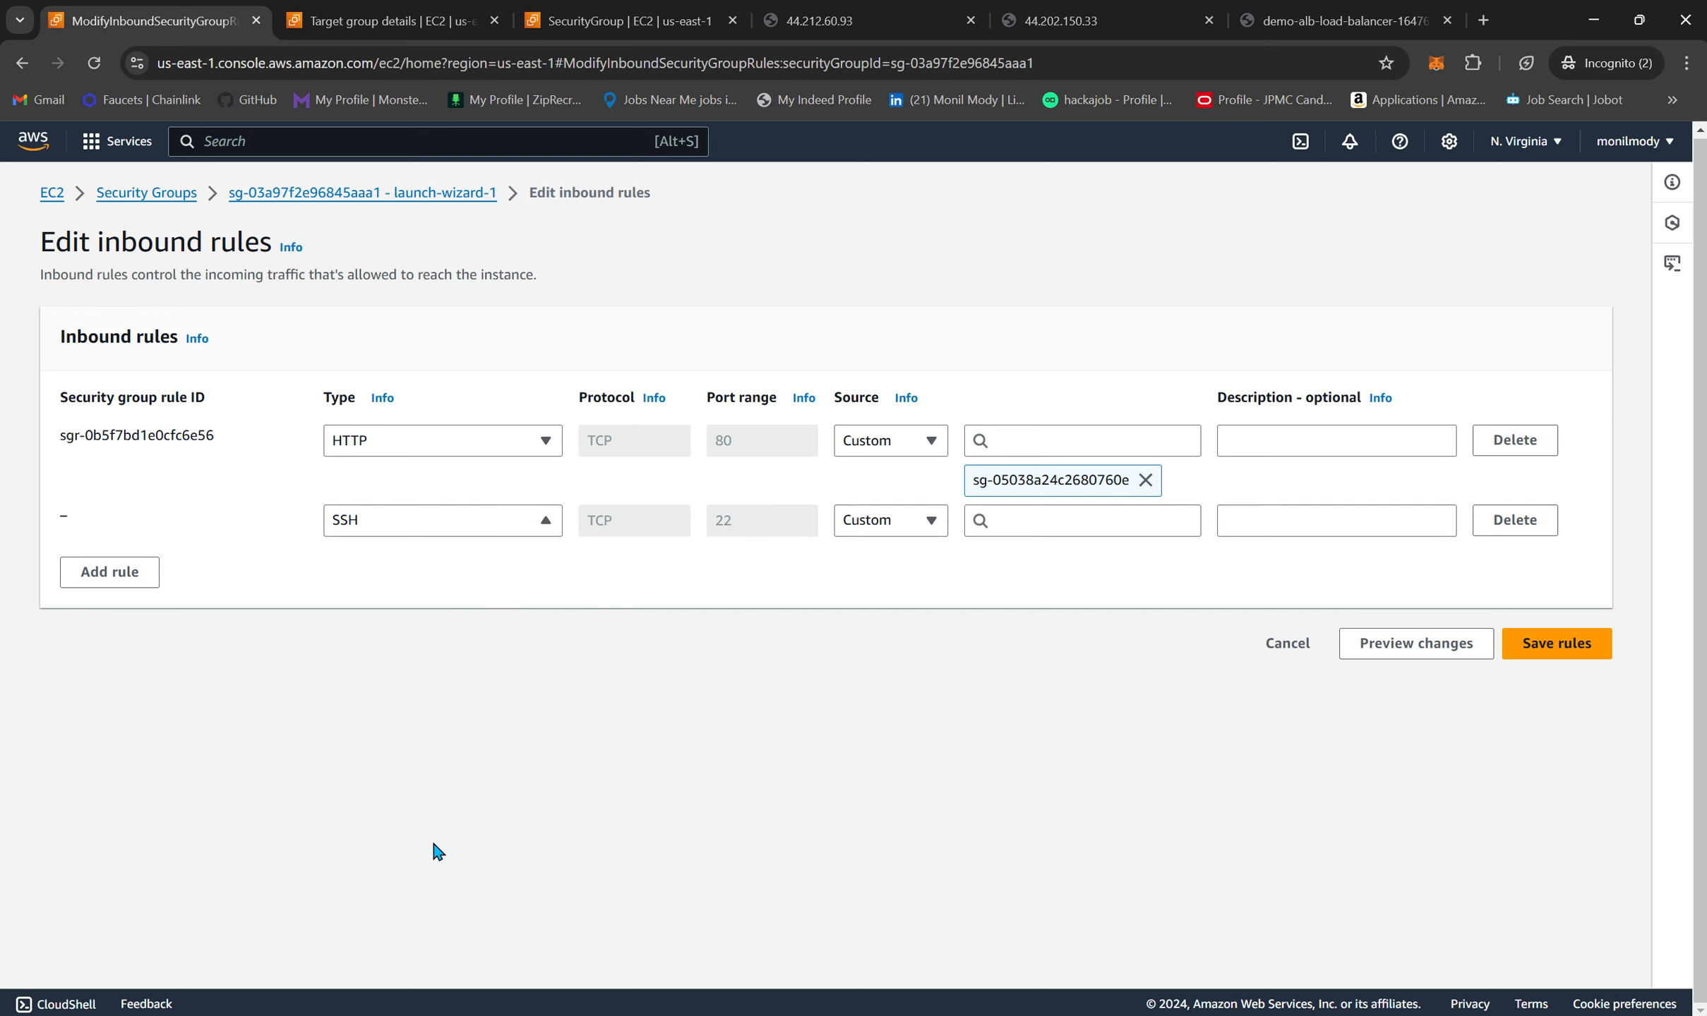
pyautogui.click(1079, 521)
pyautogui.click(1085, 602)
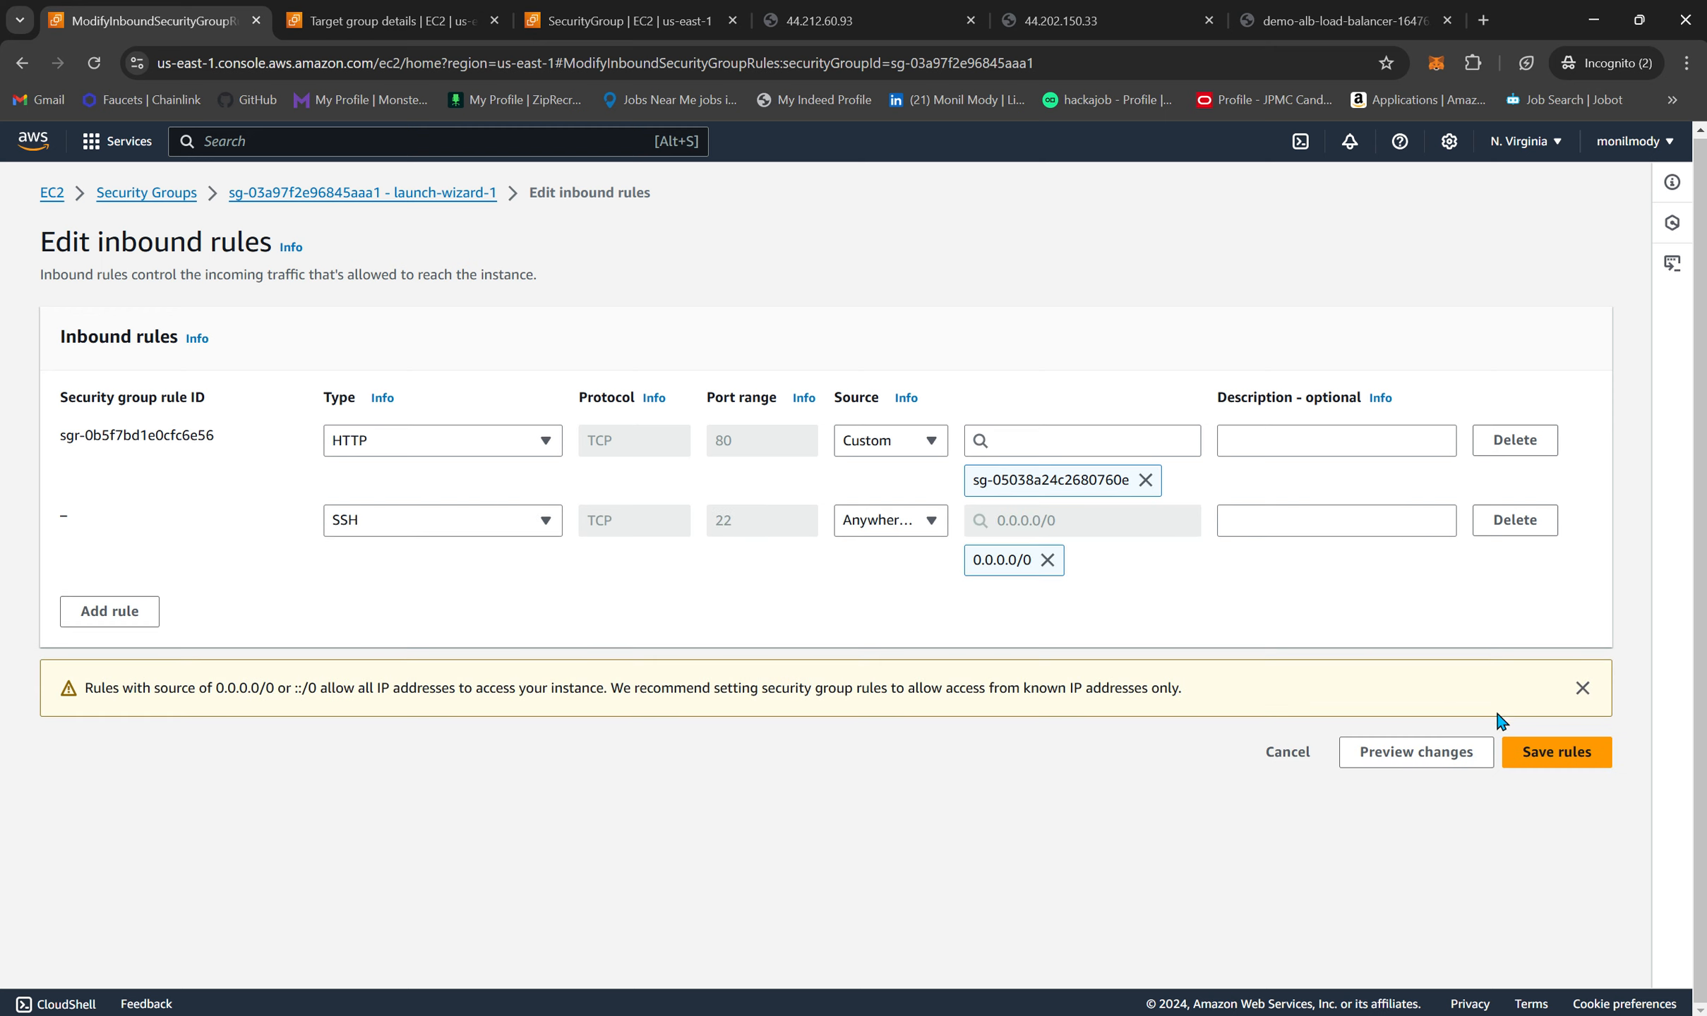
pyautogui.click(1556, 752)
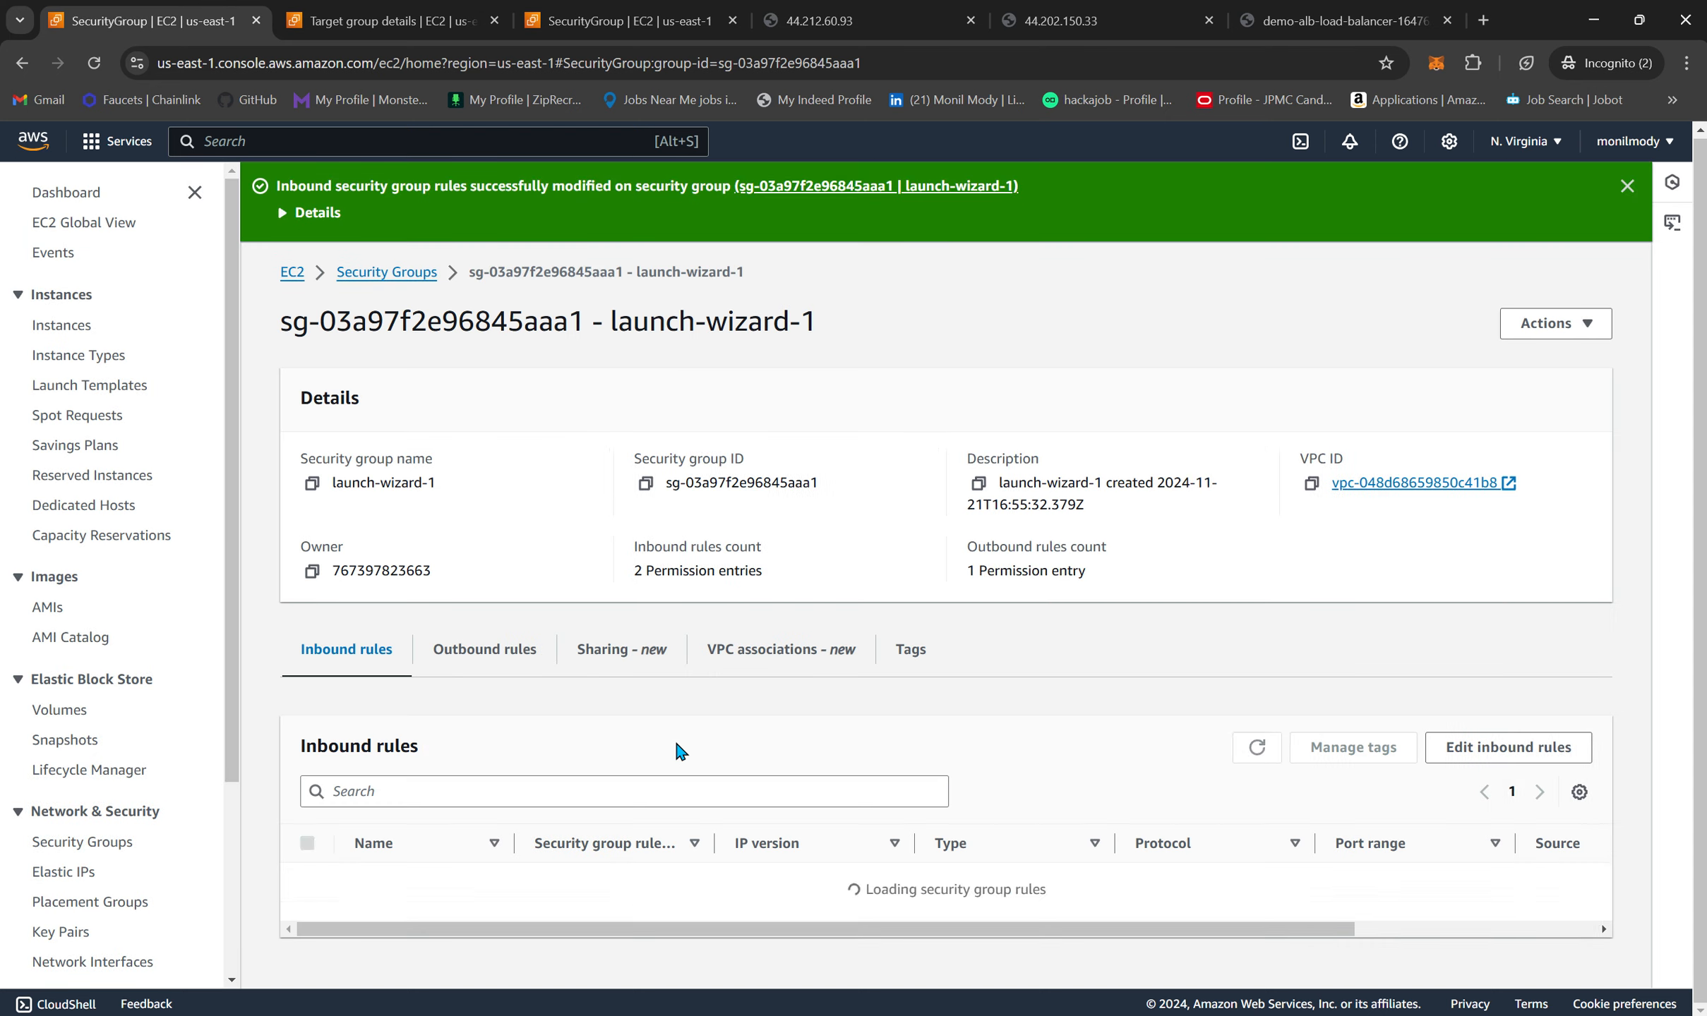
# - Reload the instance page at 44.202.150.33 to test direct access with the restricted inbound rules
pyautogui.click(1057, 19)
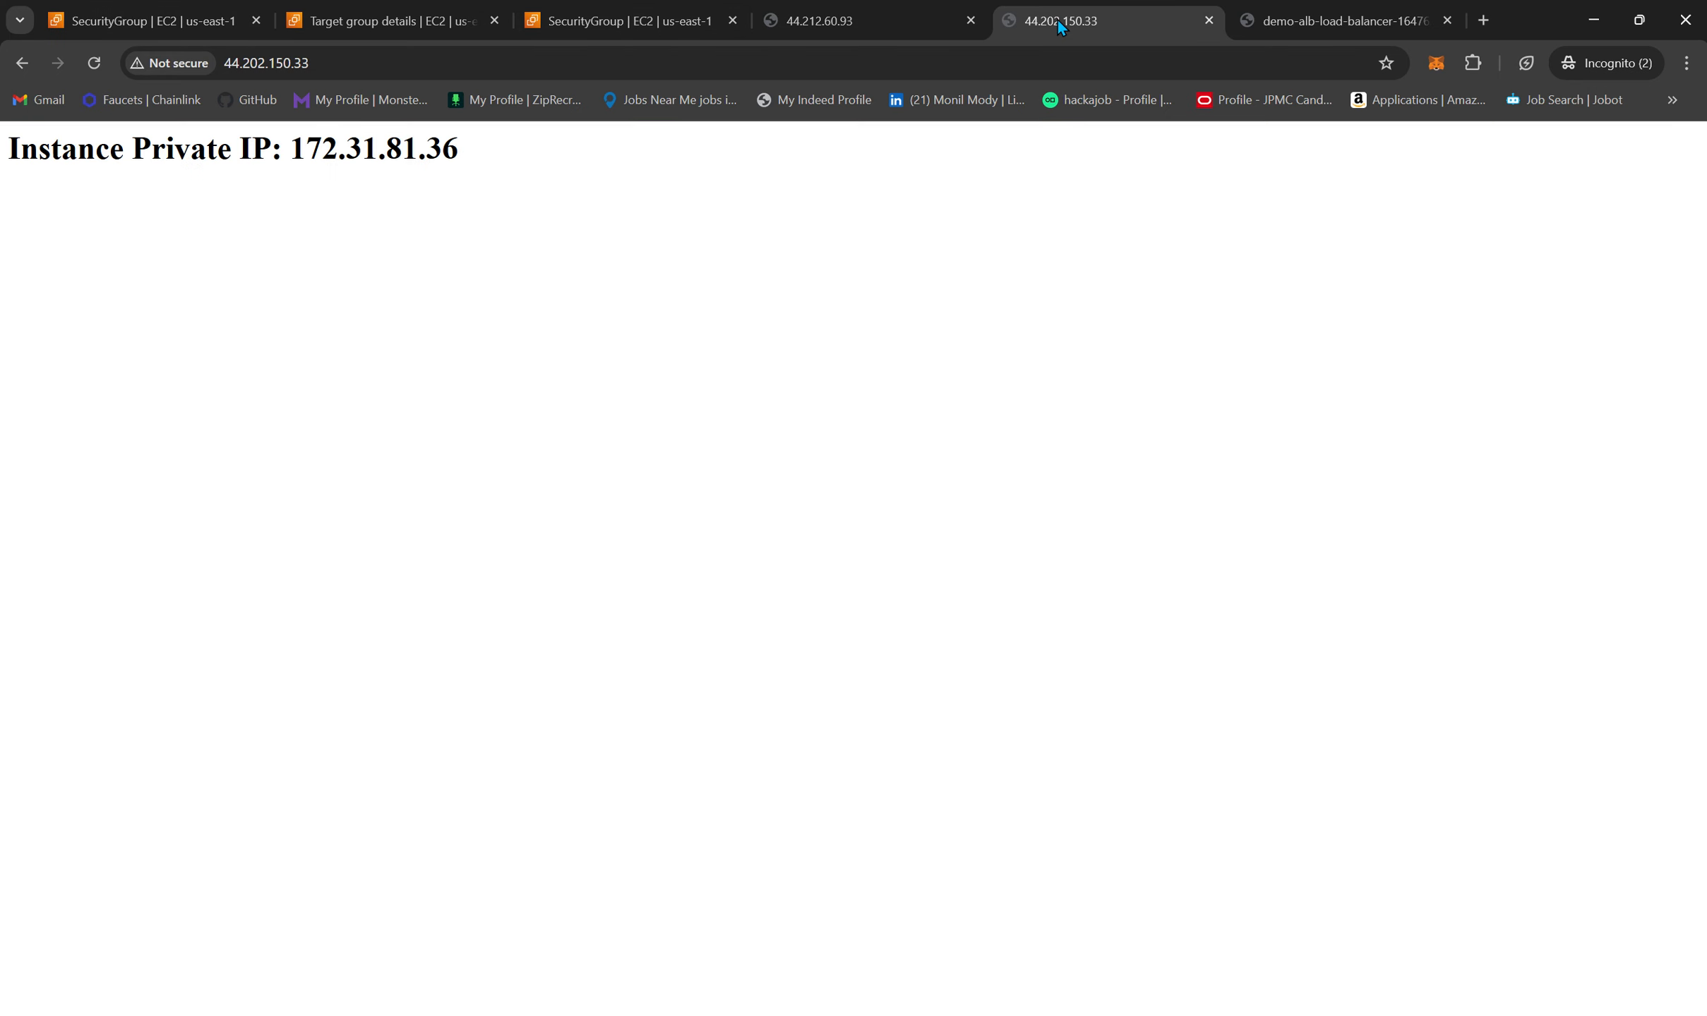
pyautogui.click(94, 63)
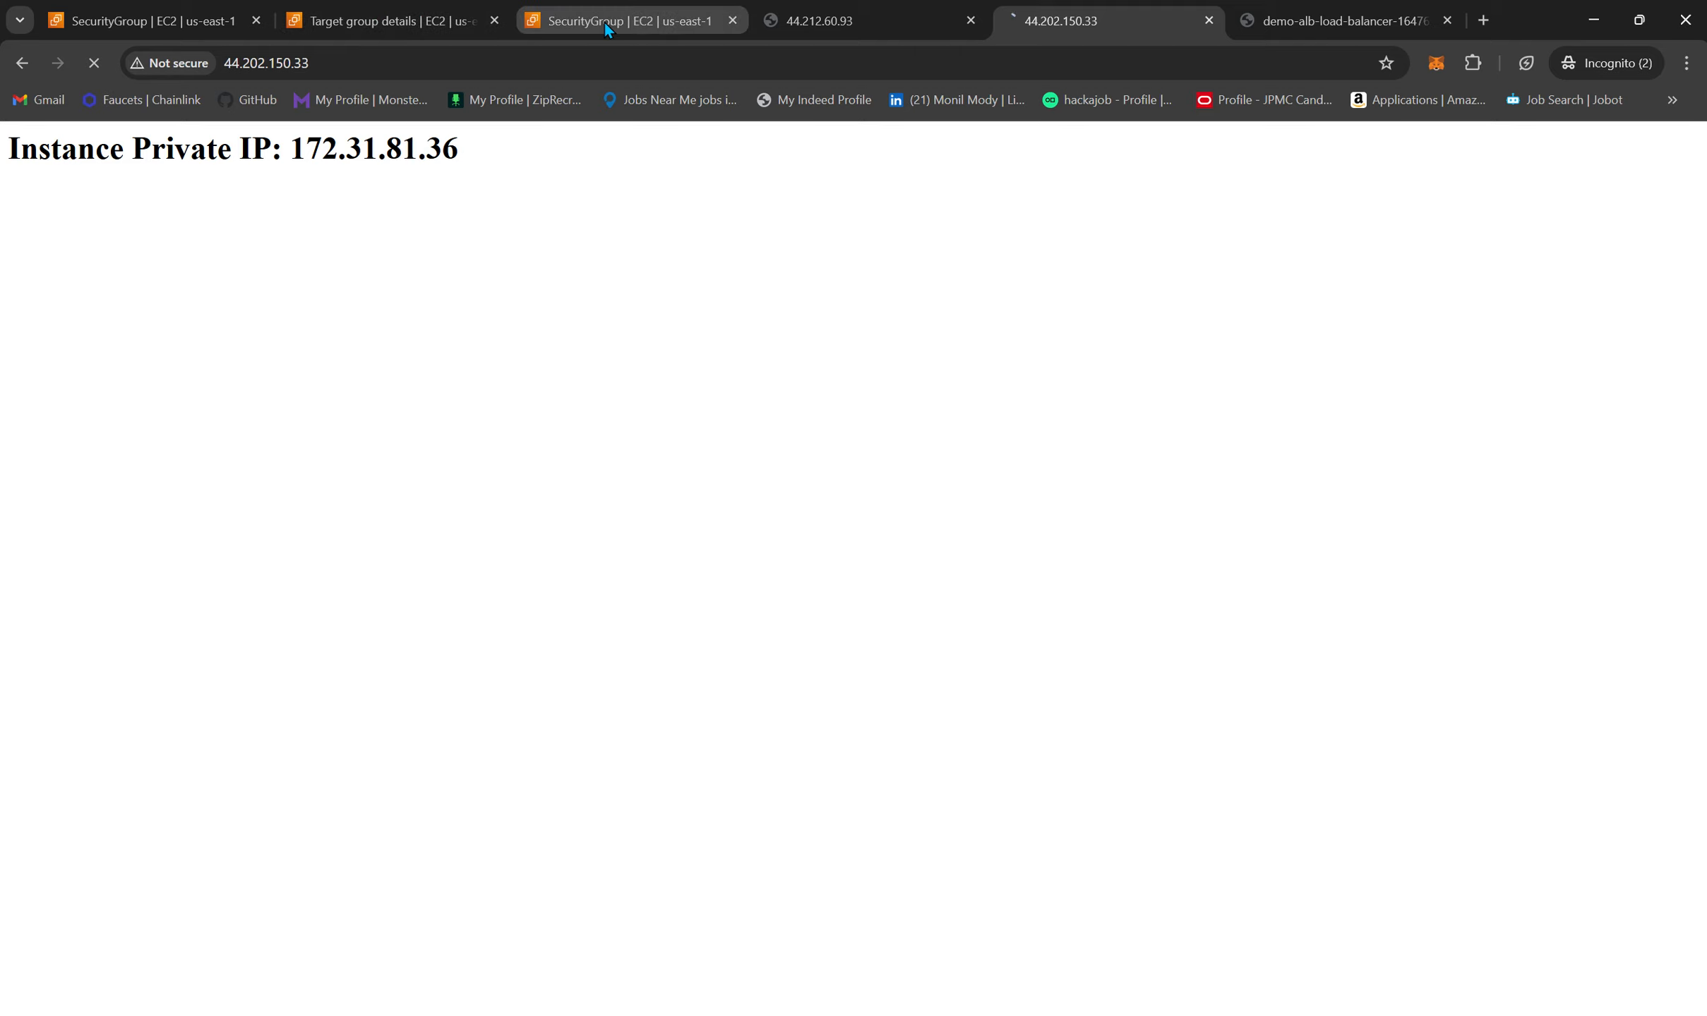
pyautogui.moveTo(360, 5)
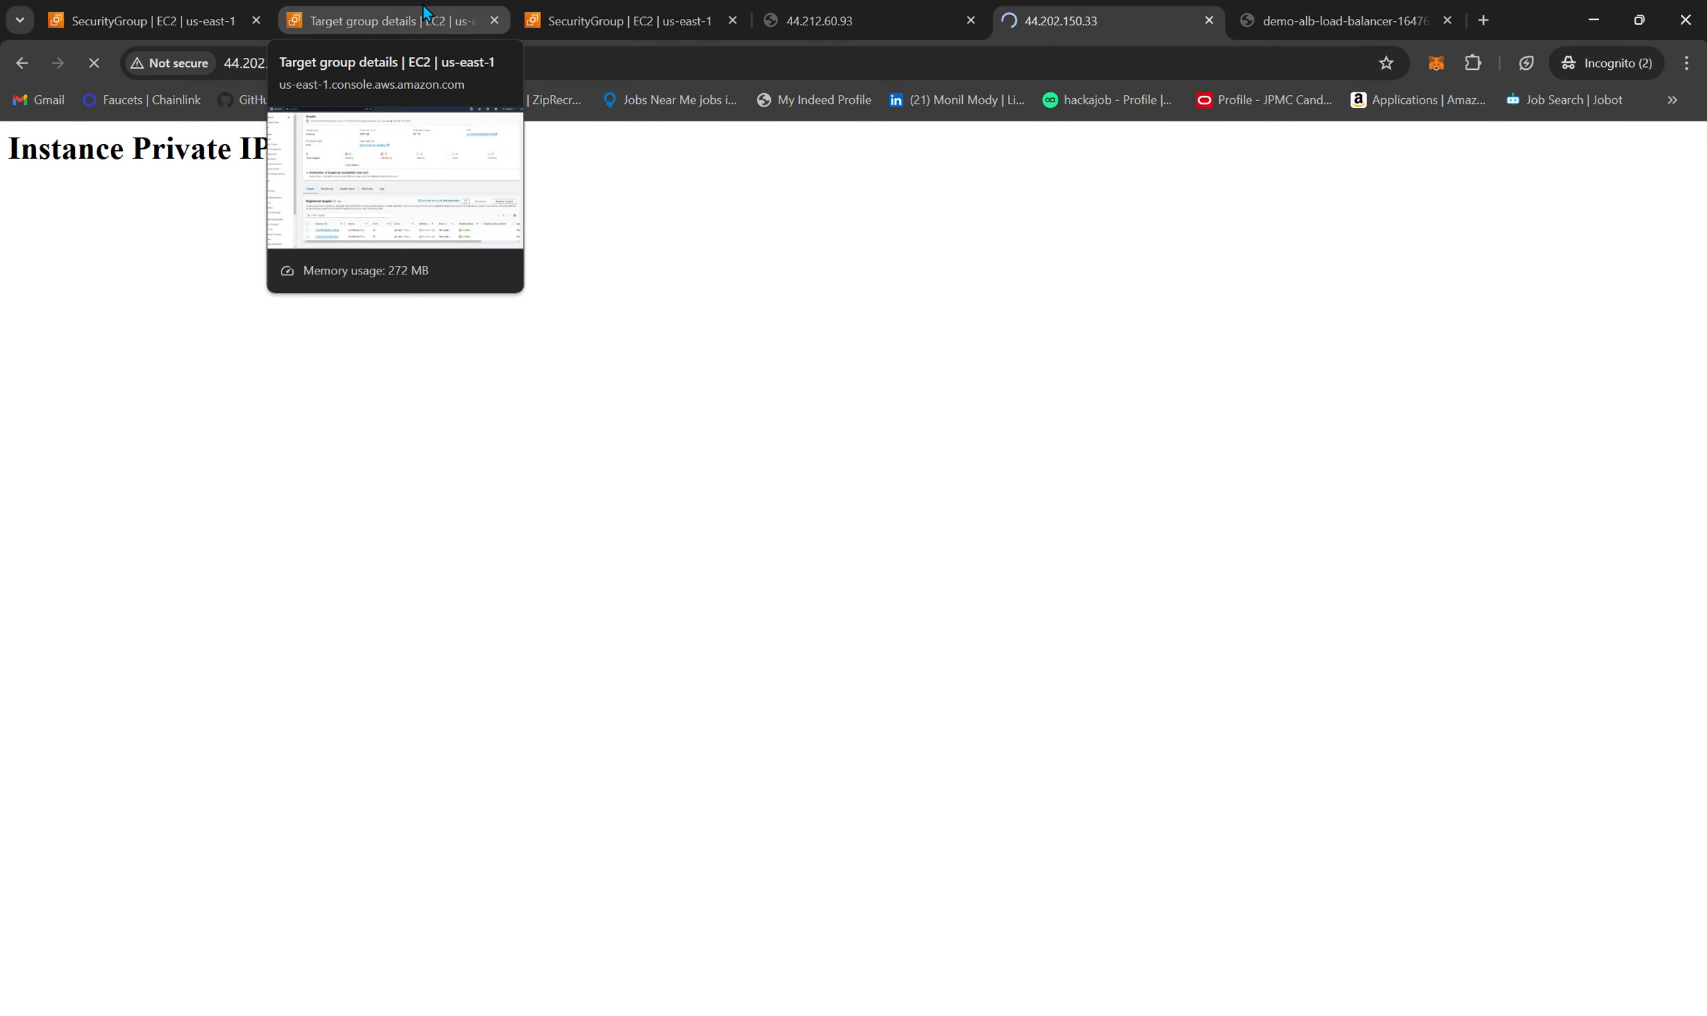
# - Open demo-ALB-load-Balancer from the EC2 load balancers list and show the details of its HTTP:80 listener
pyautogui.click(148, 19)
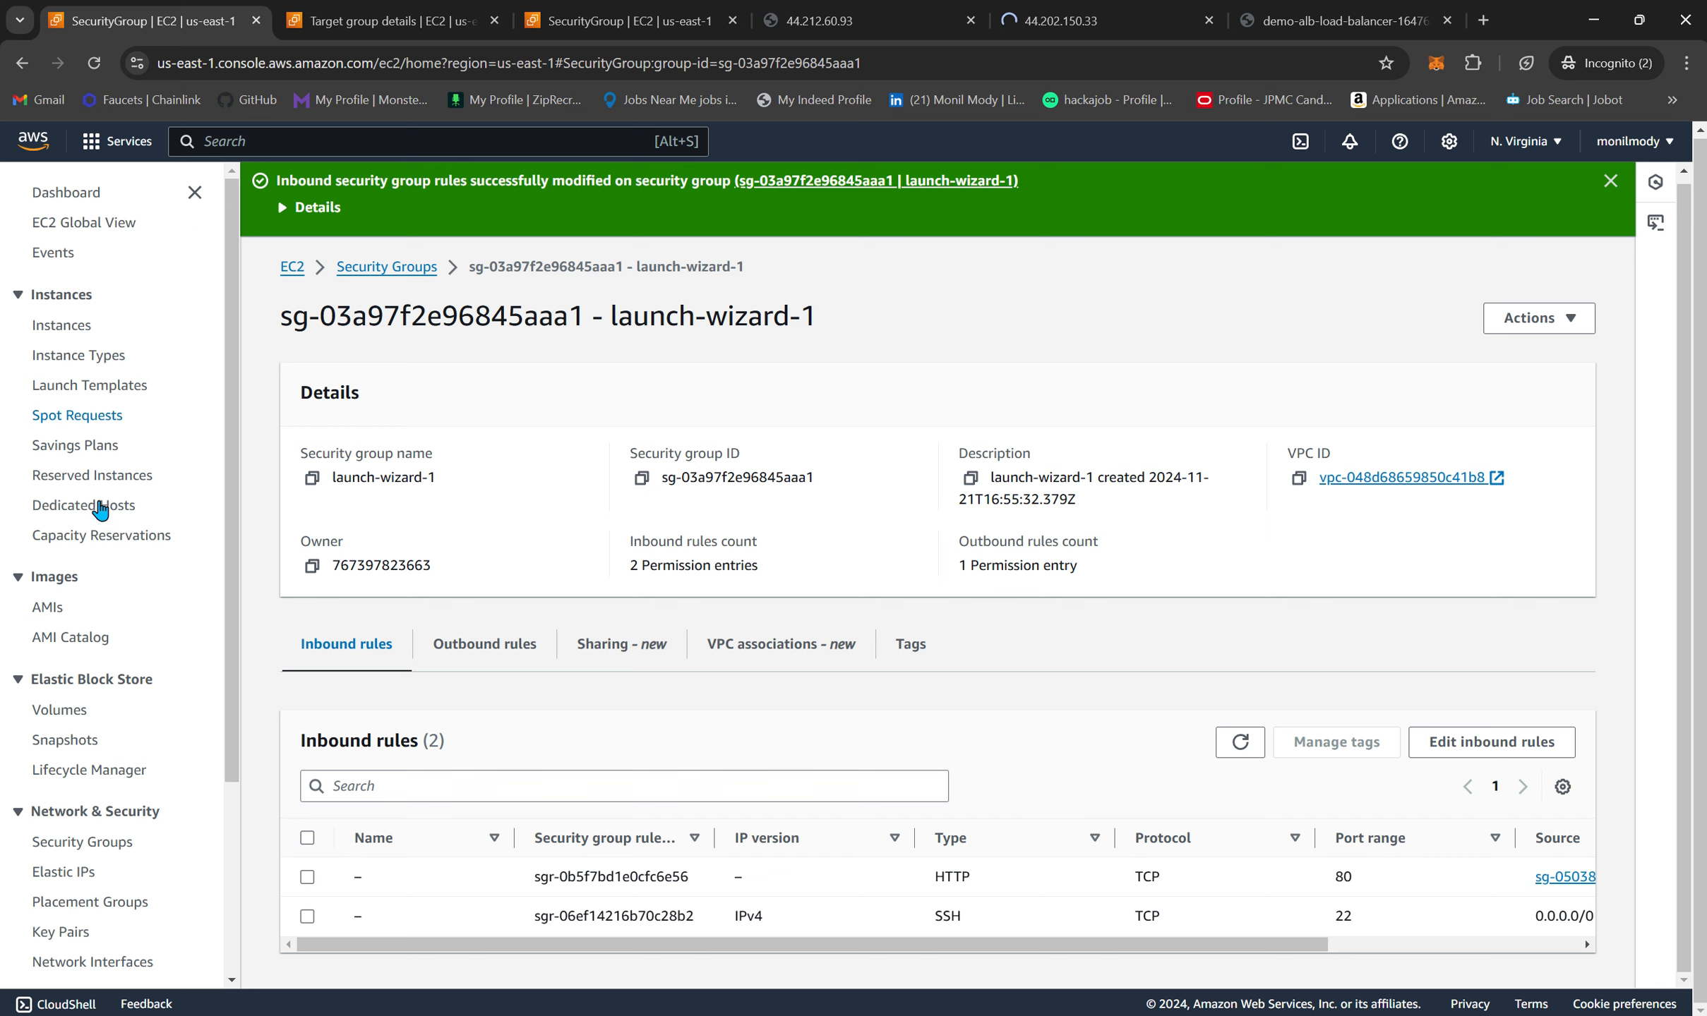
pyautogui.scroll(-3, 39, 706)
pyautogui.click(77, 799)
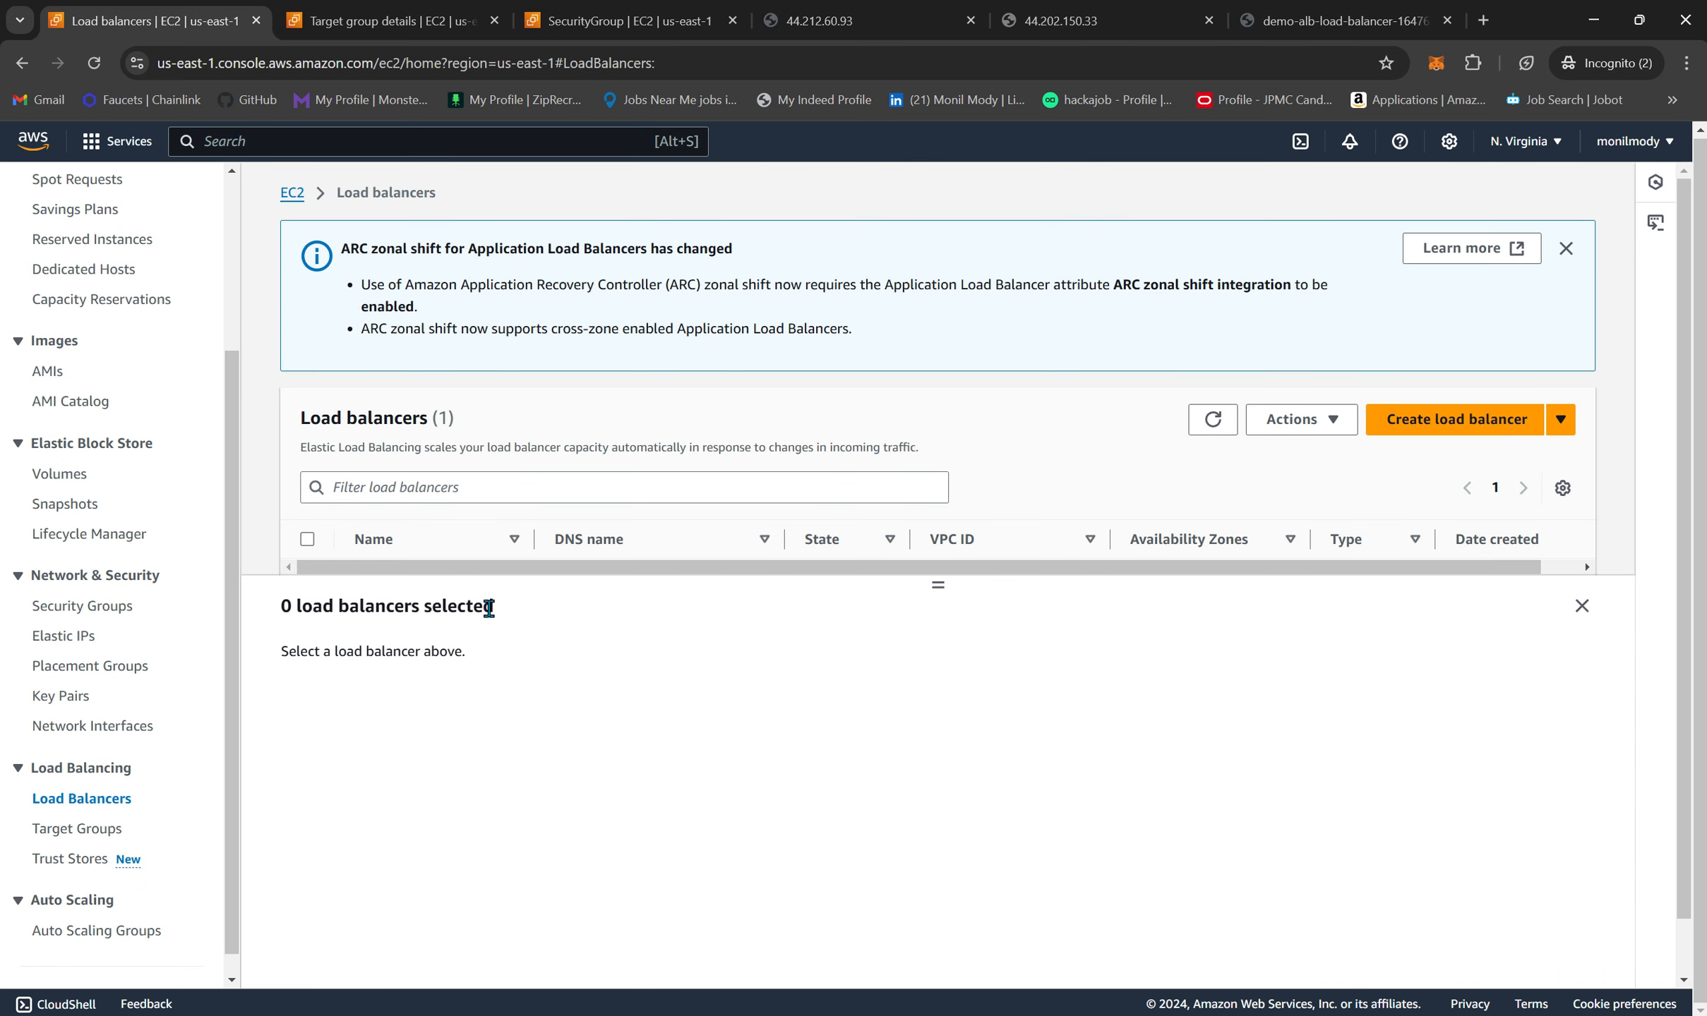
pyautogui.scroll(-1, 1182, 523)
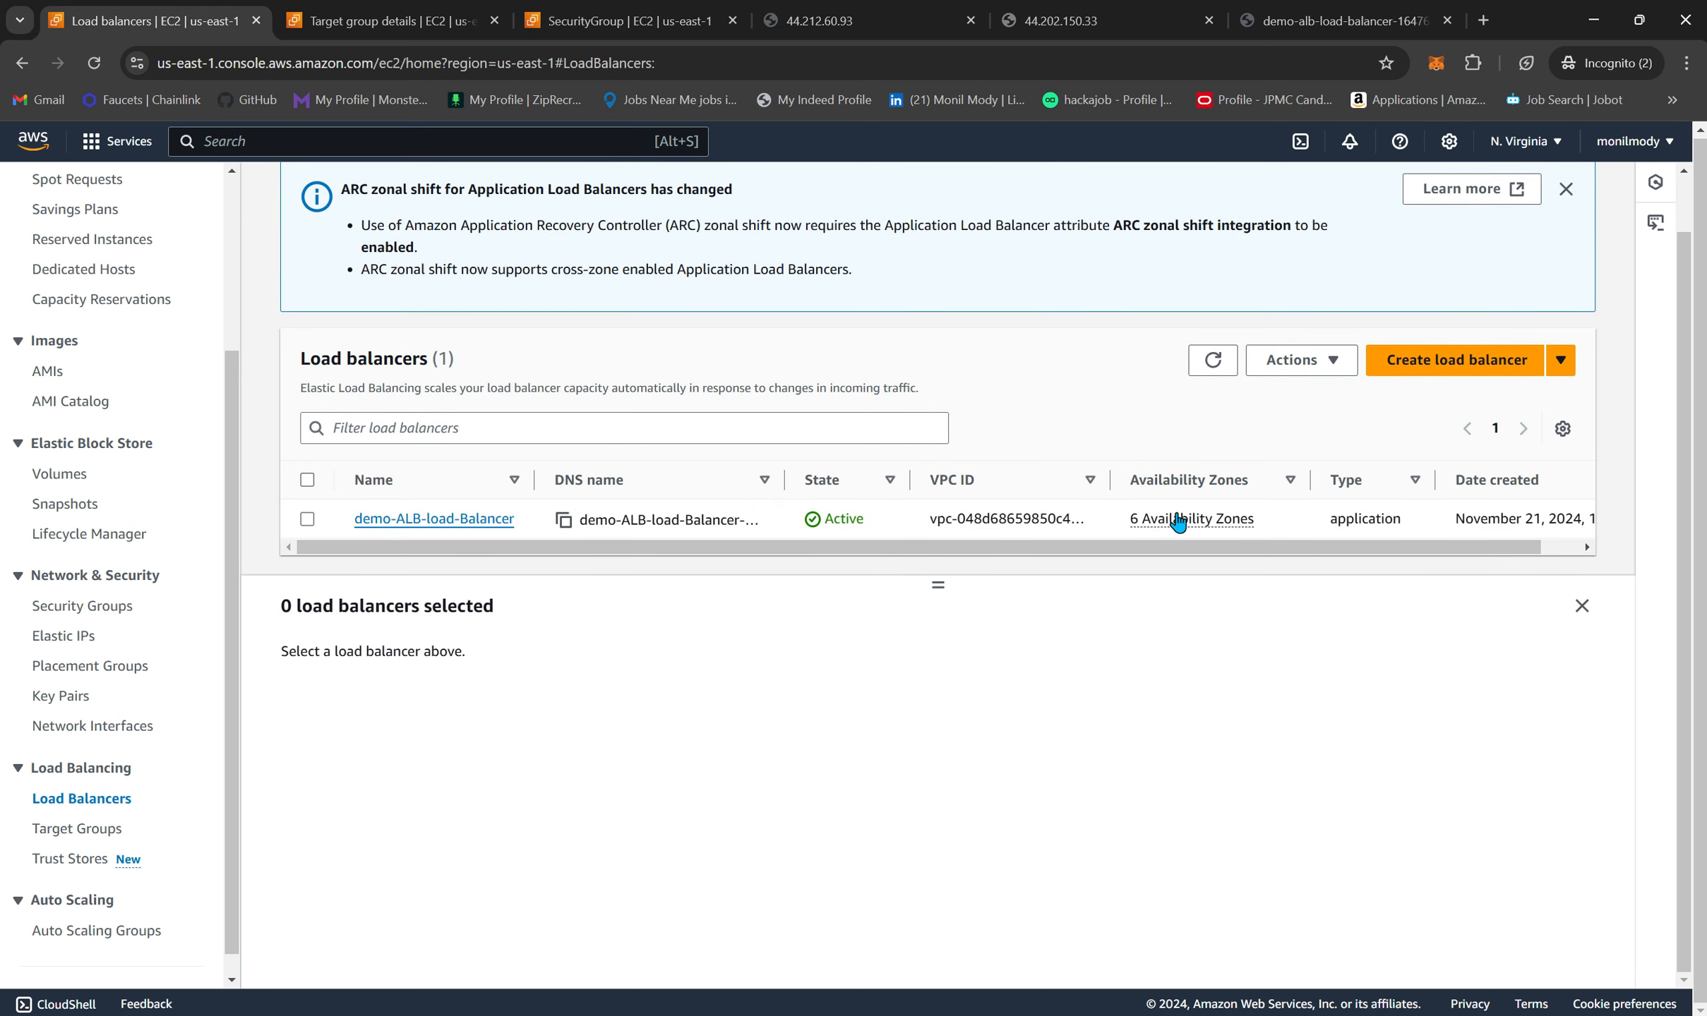
pyautogui.click(433, 519)
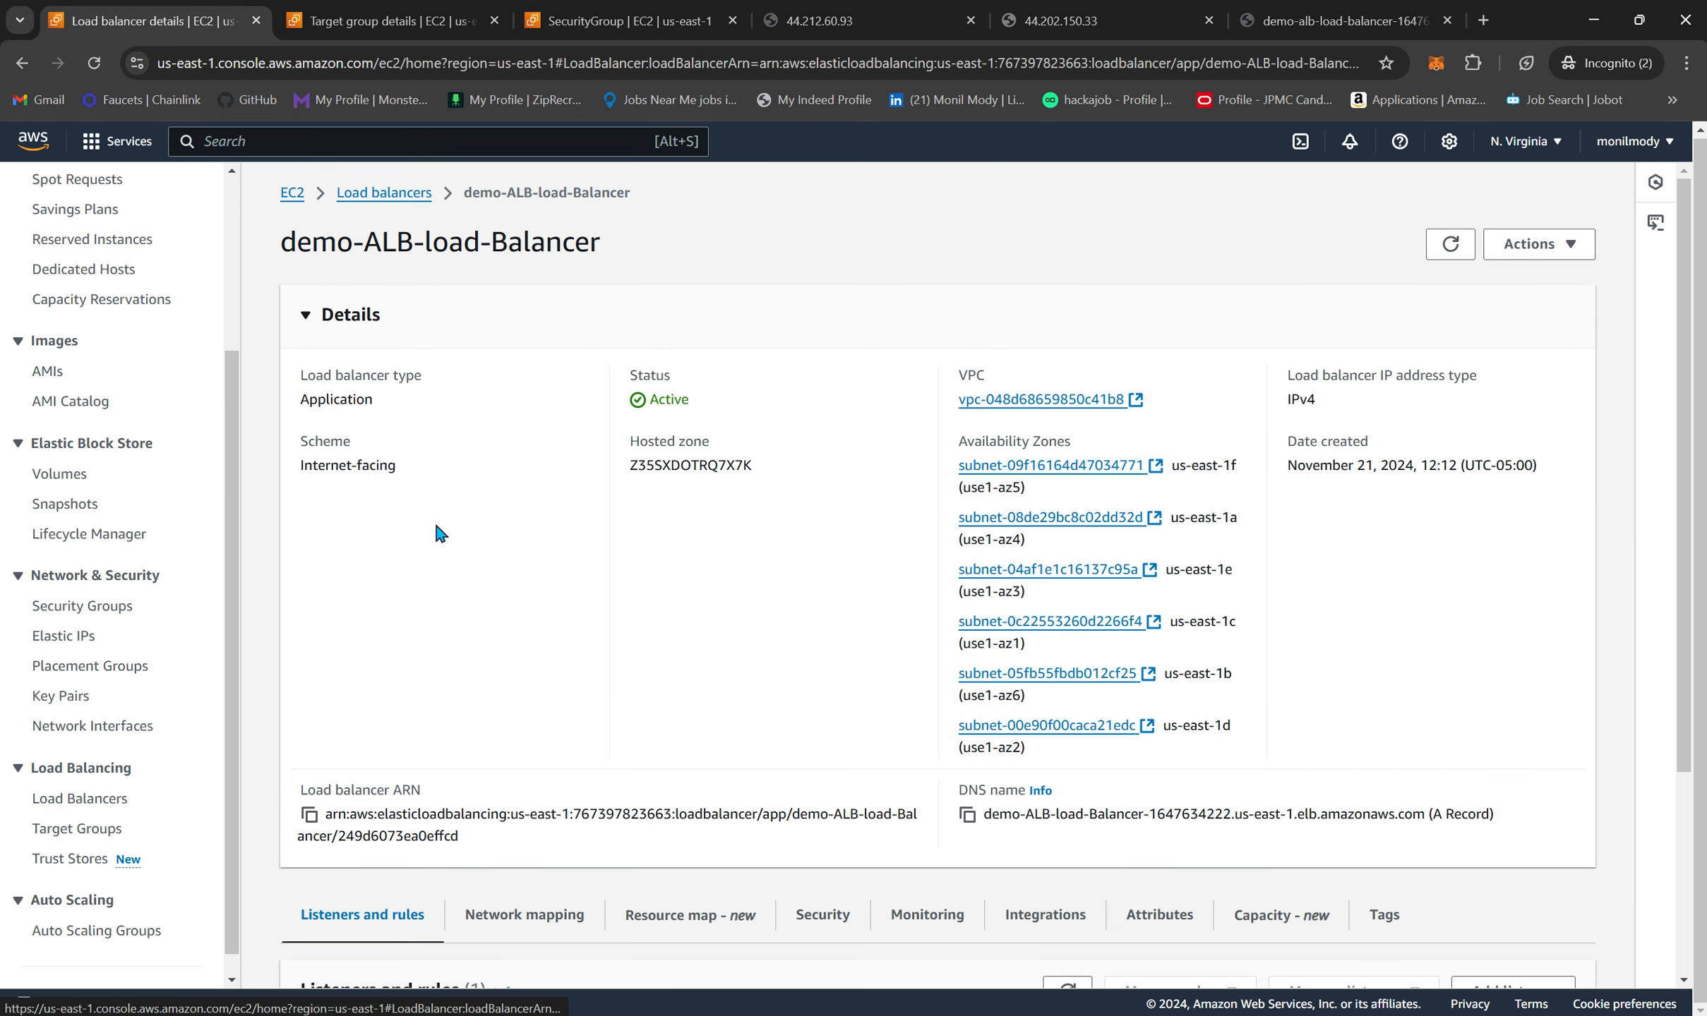
pyautogui.scroll(-5, 401, 909)
pyautogui.click(381, 893)
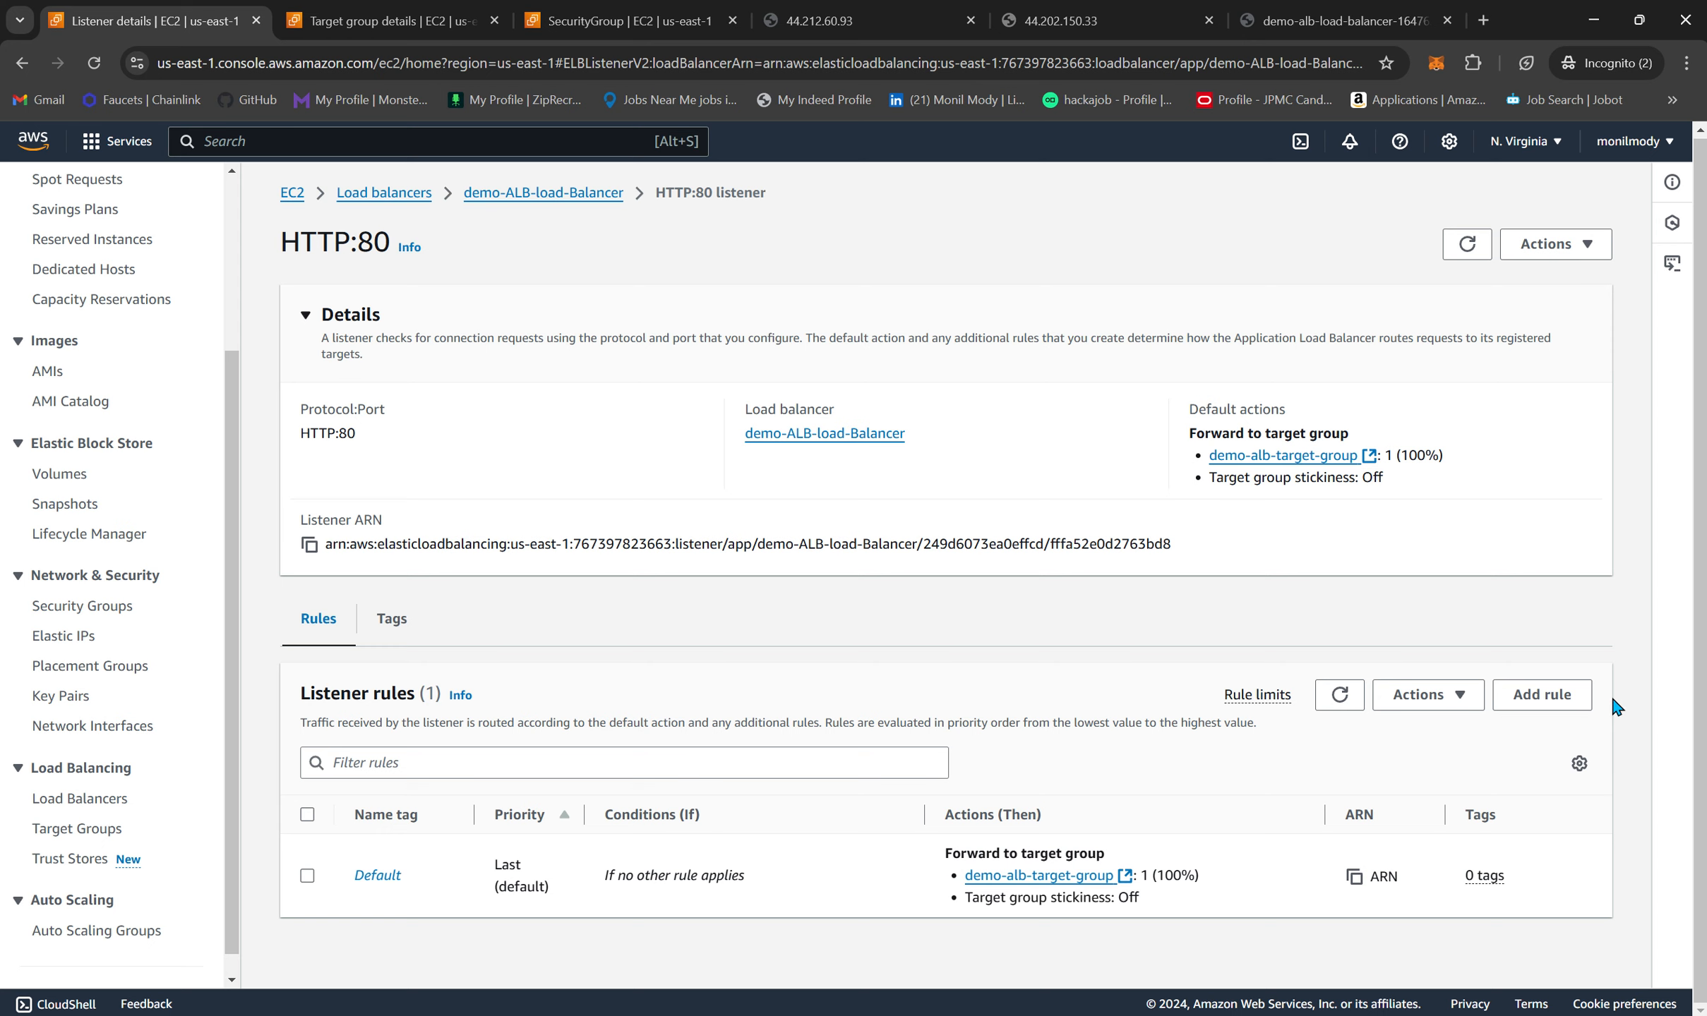
# - Start a new rule on the HTTP:80 listener and name it error
pyautogui.click(1544, 706)
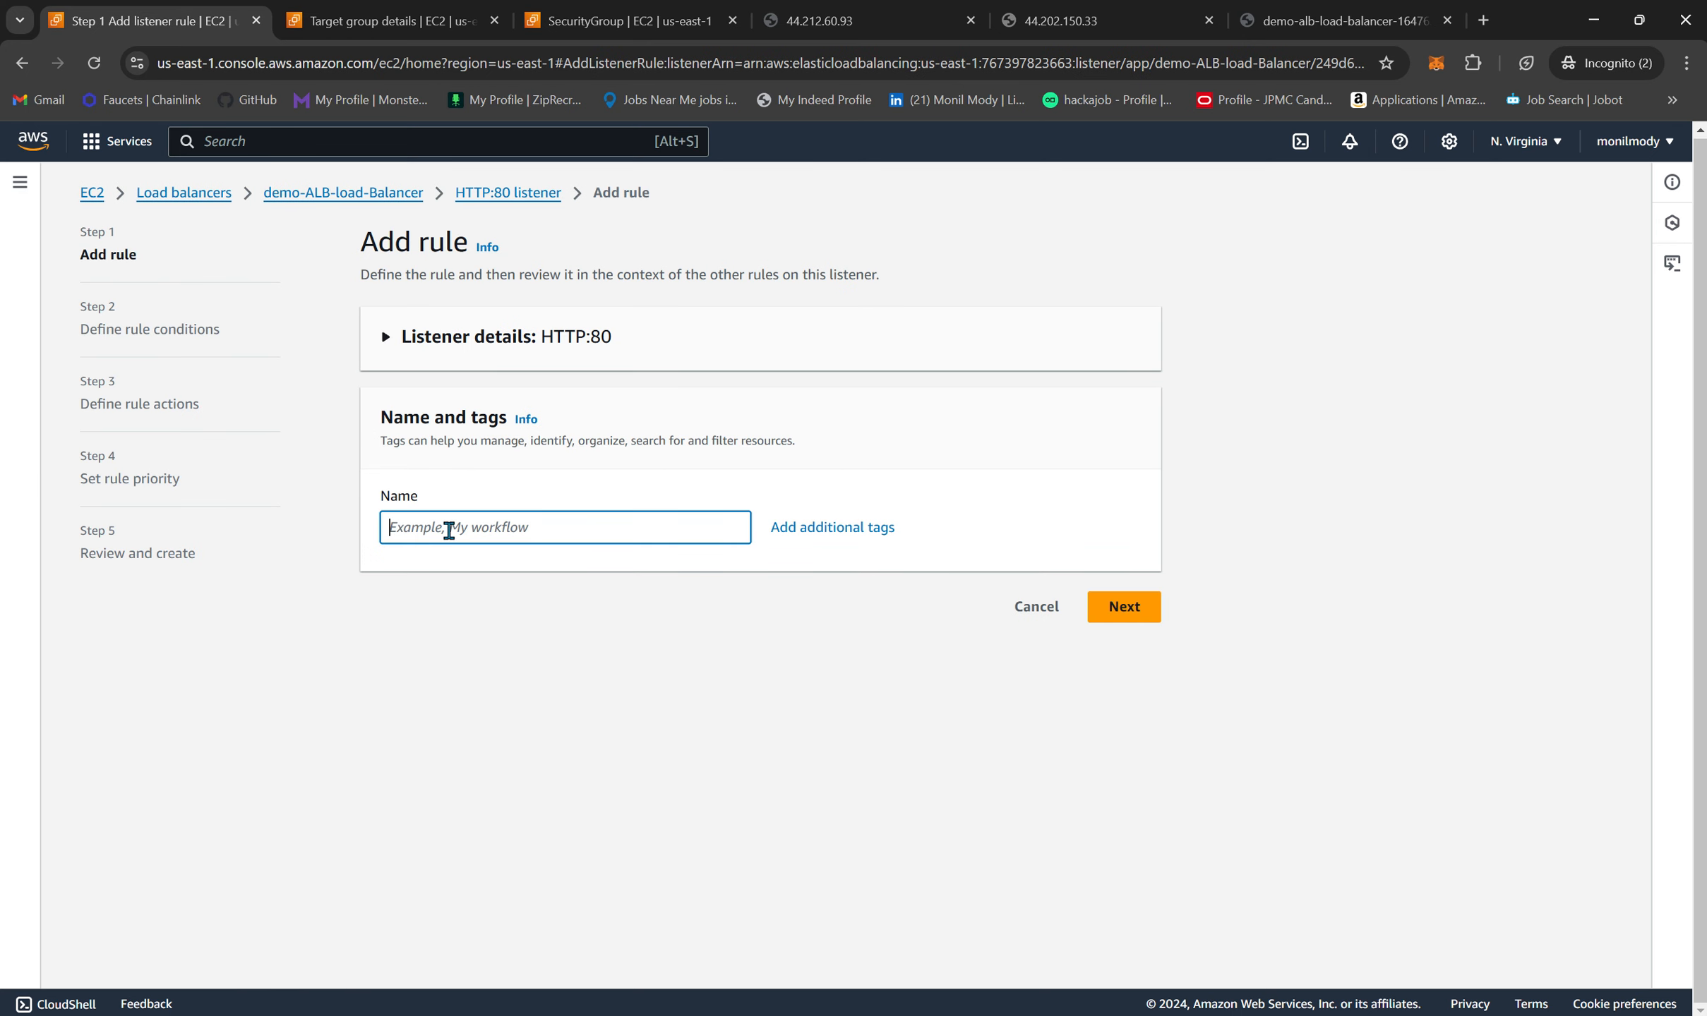
pyautogui.write('error')
pyautogui.click(1138, 610)
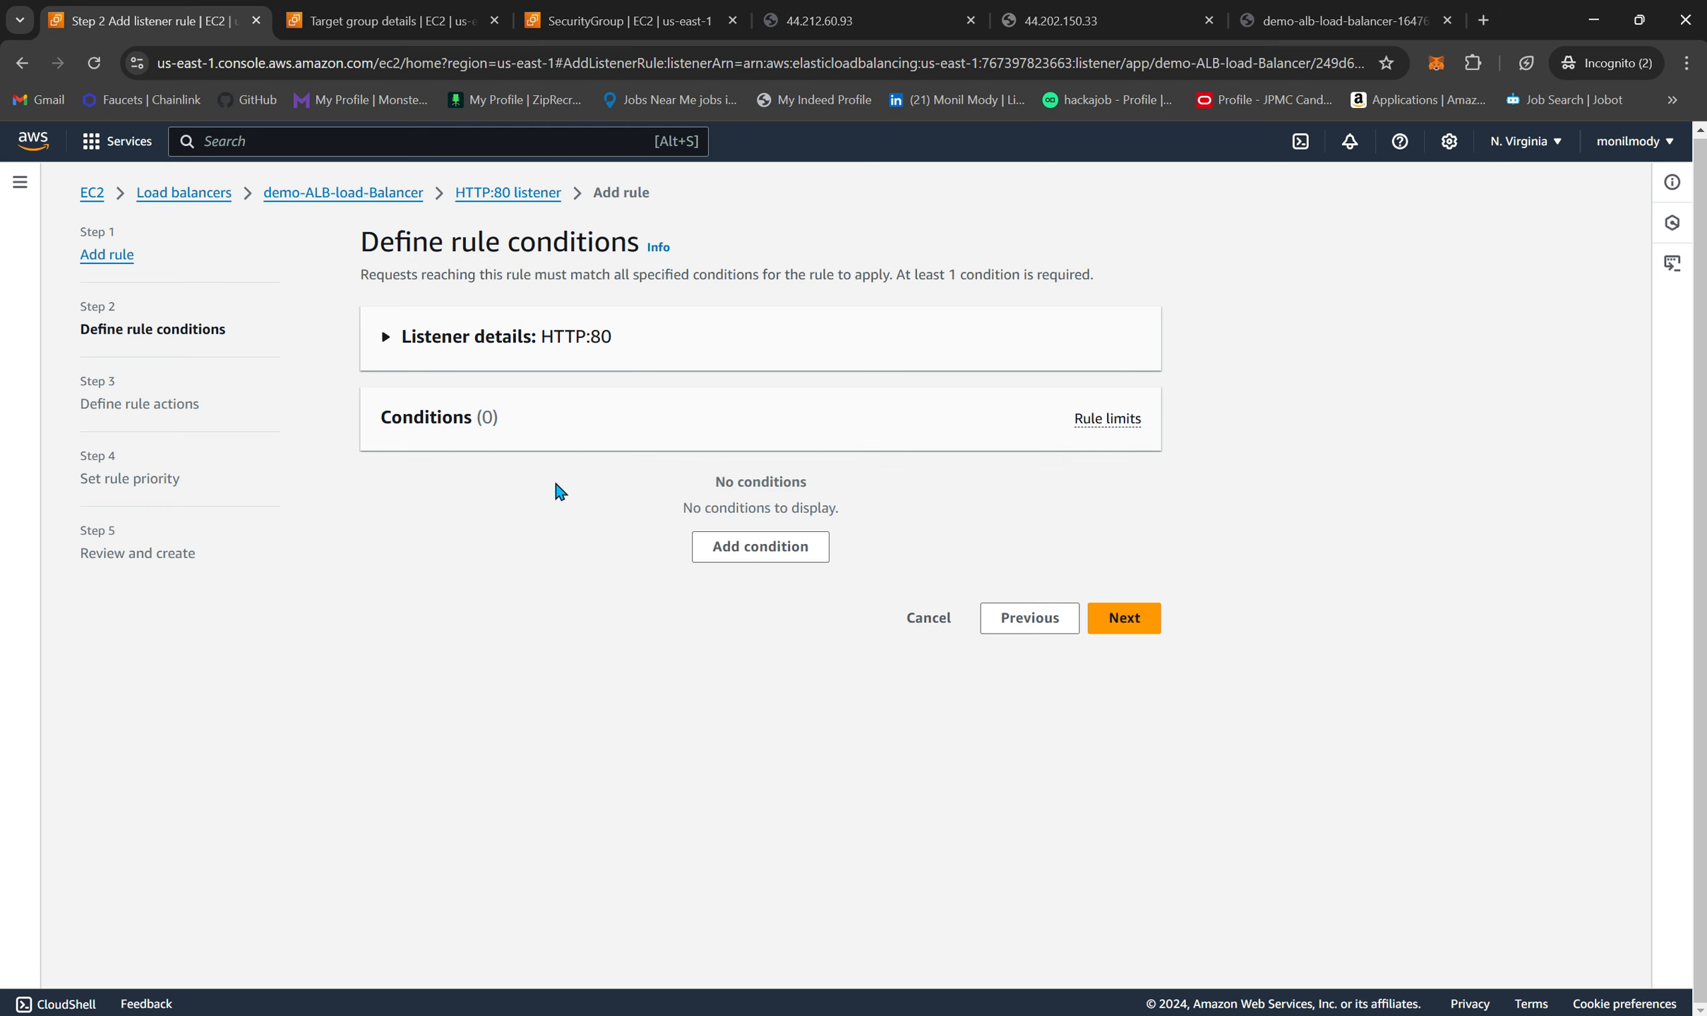
# - Add a Path condition with the value /error to the rule and proceed to the rule actions
pyautogui.click(765, 555)
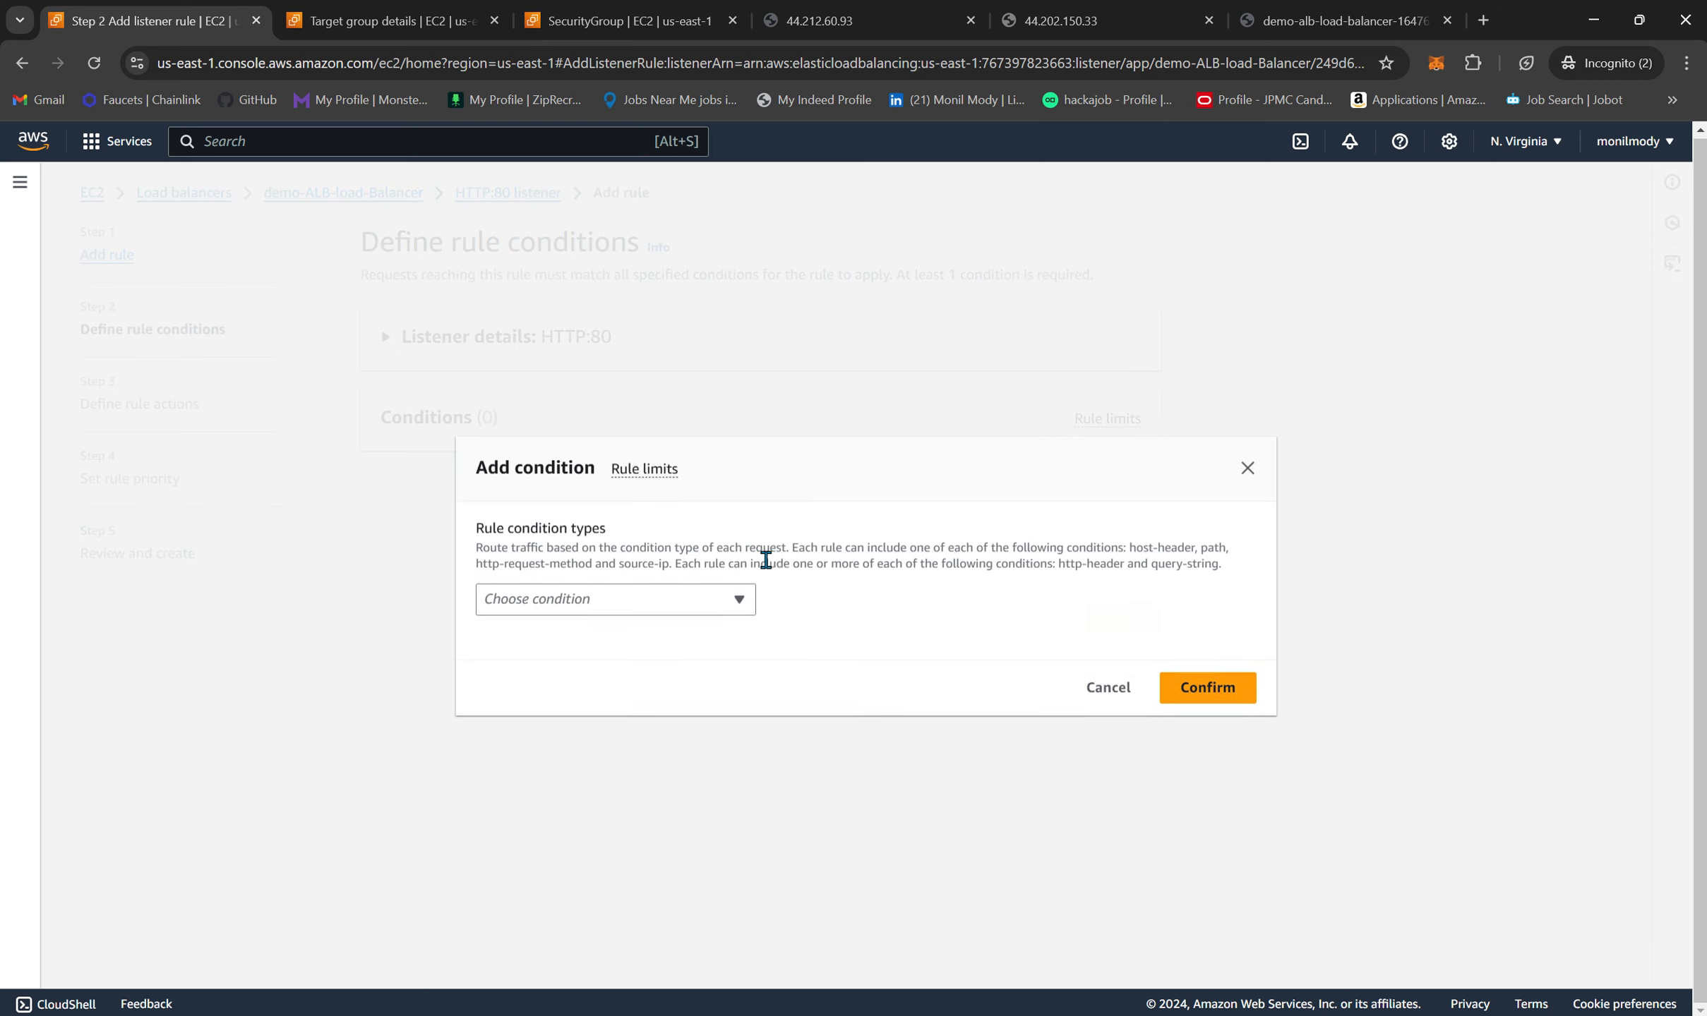
pyautogui.click(629, 613)
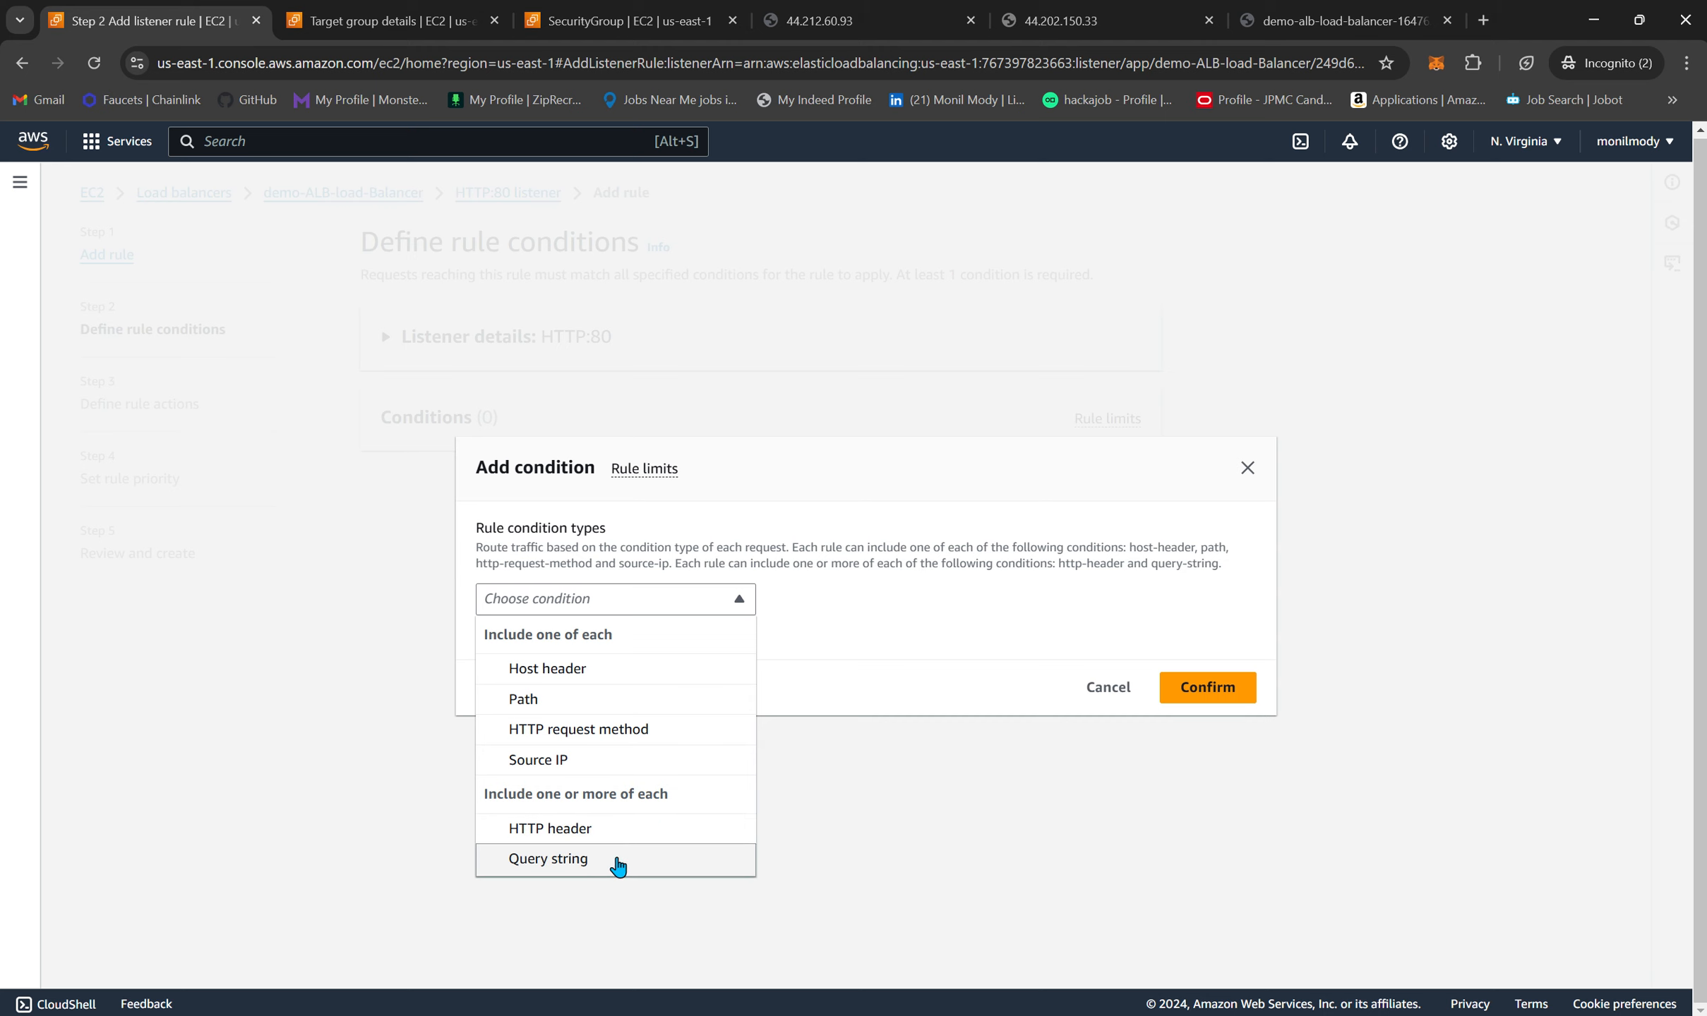
pyautogui.click(596, 701)
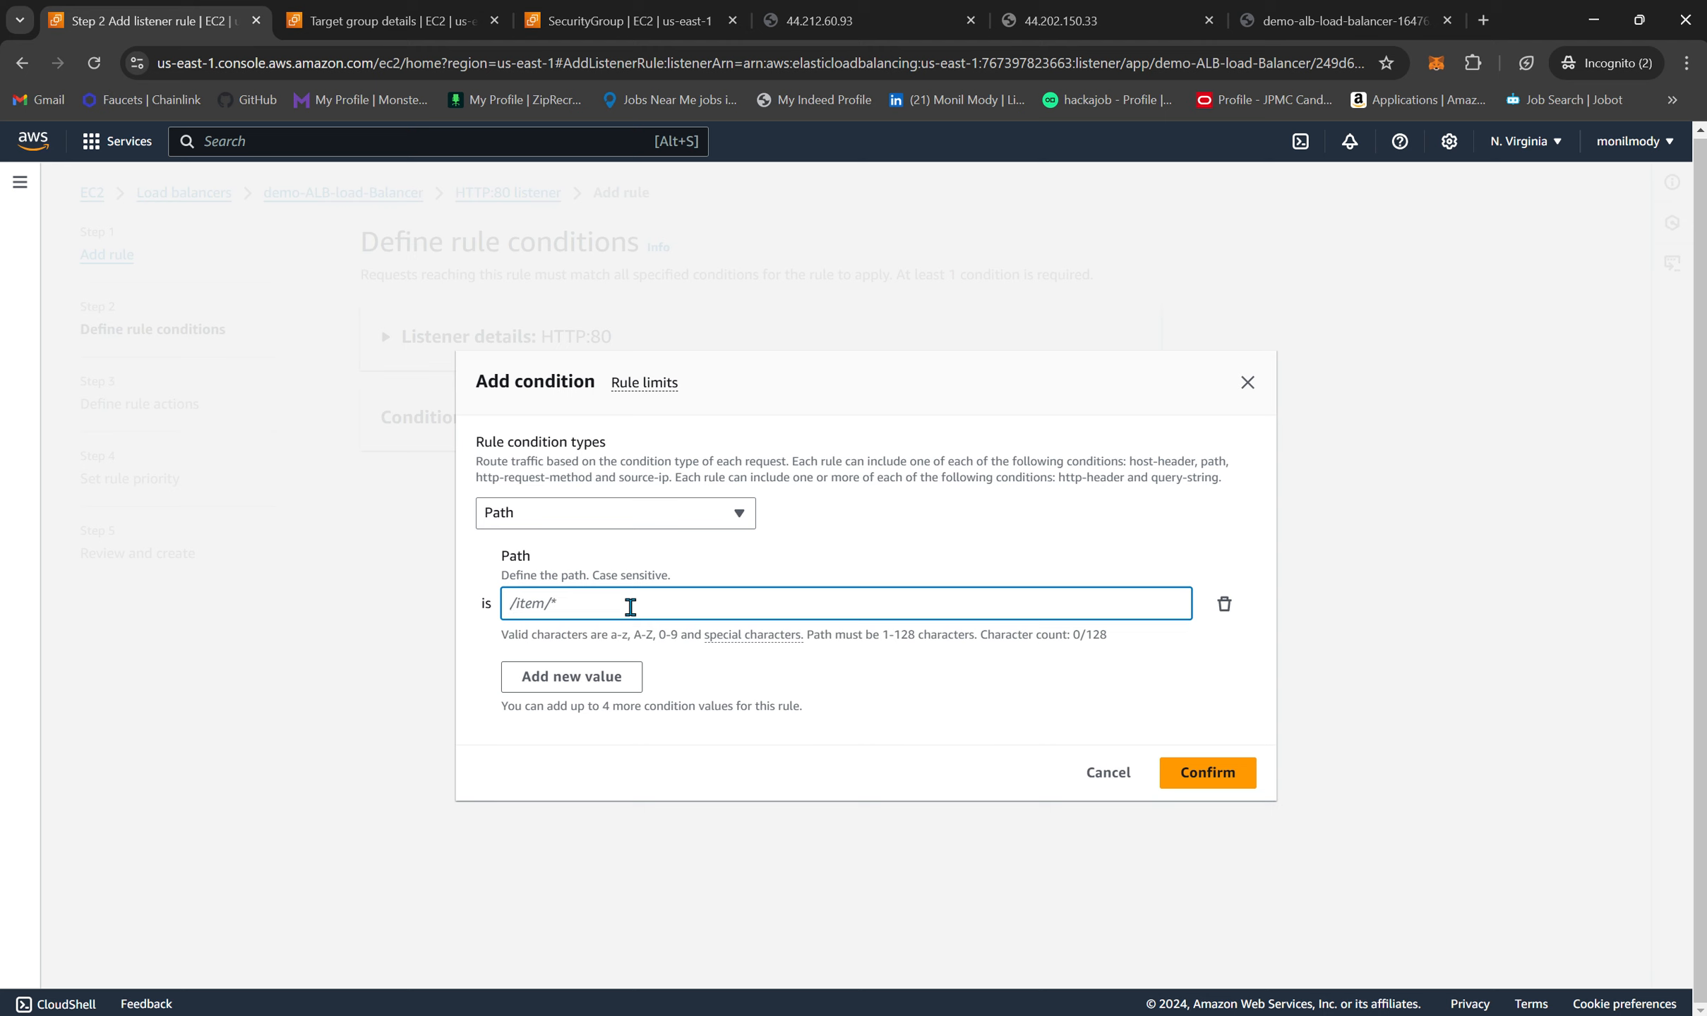
pyautogui.write('/error')
pyautogui.click(593, 679)
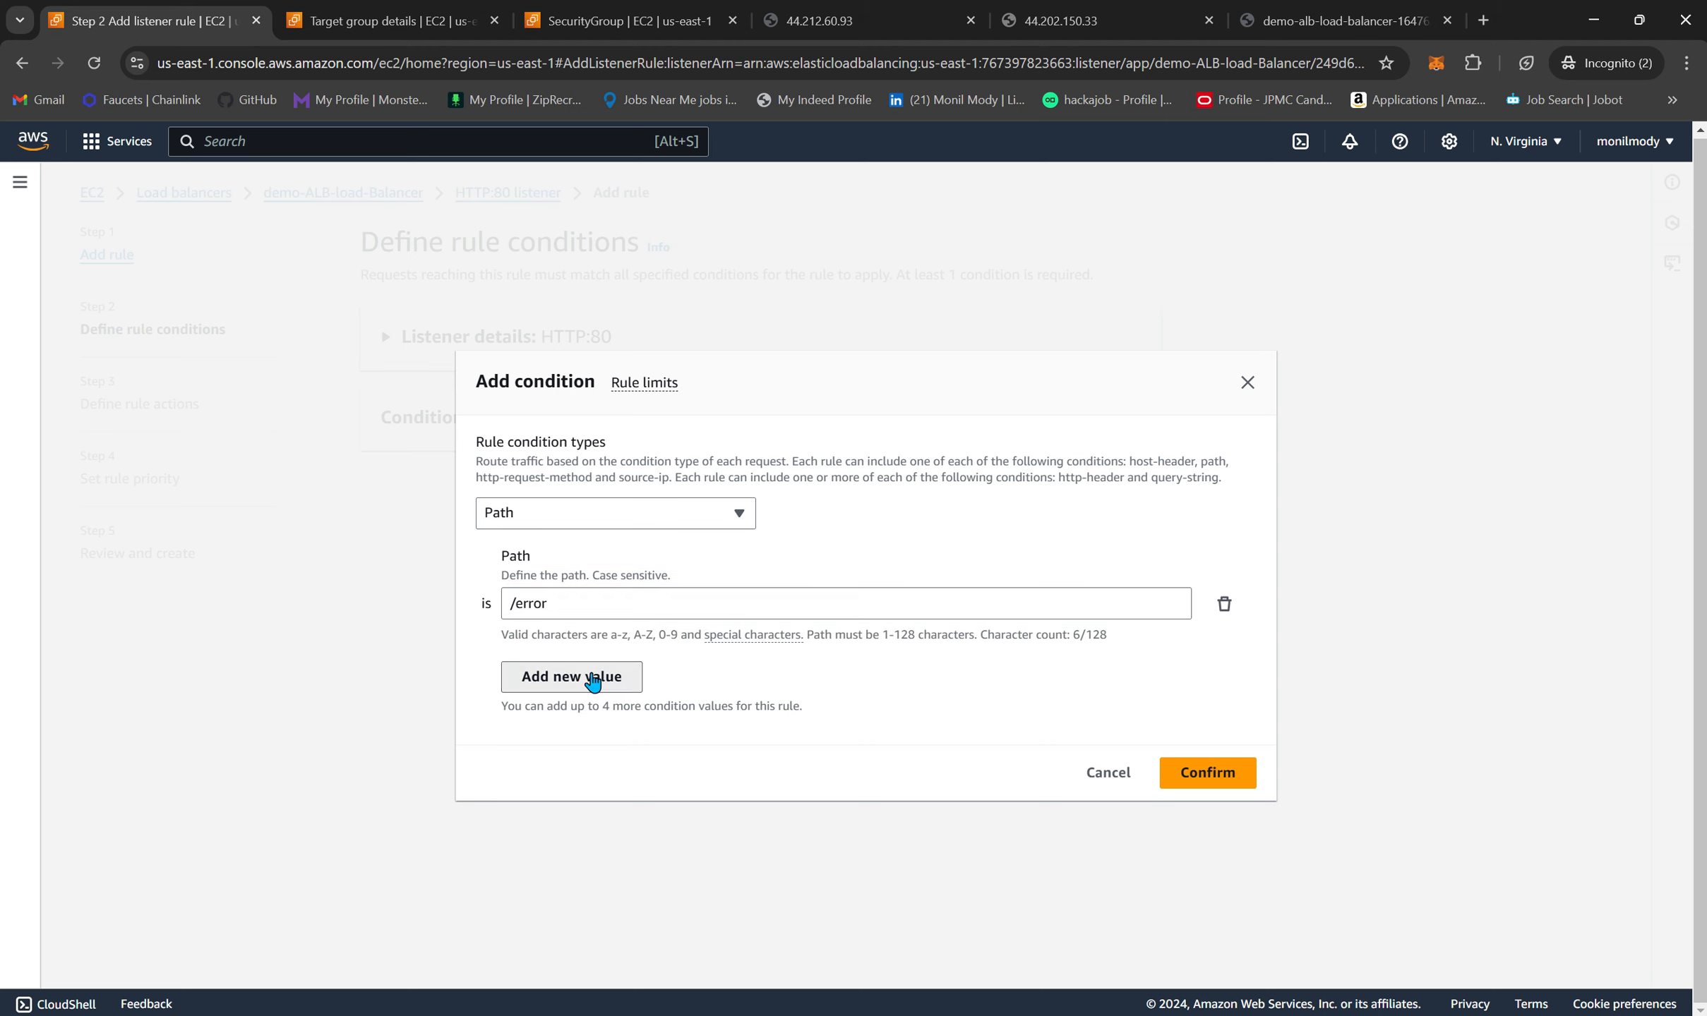
pyautogui.click(1219, 627)
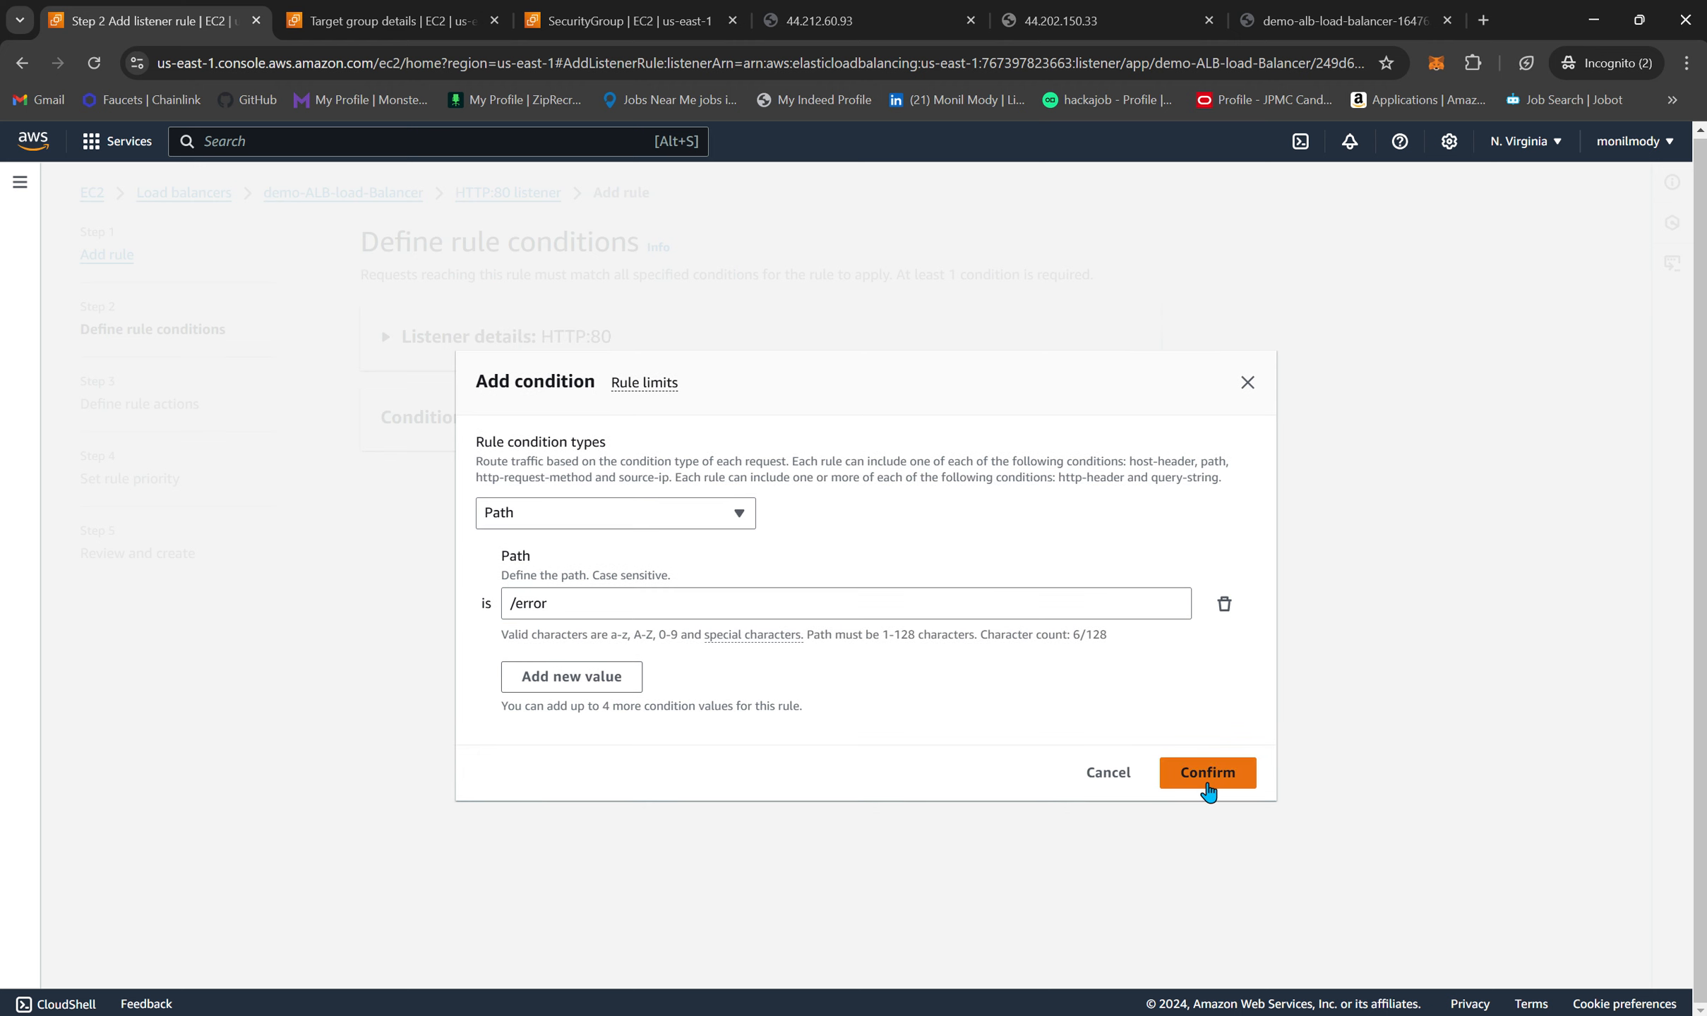
pyautogui.click(1208, 776)
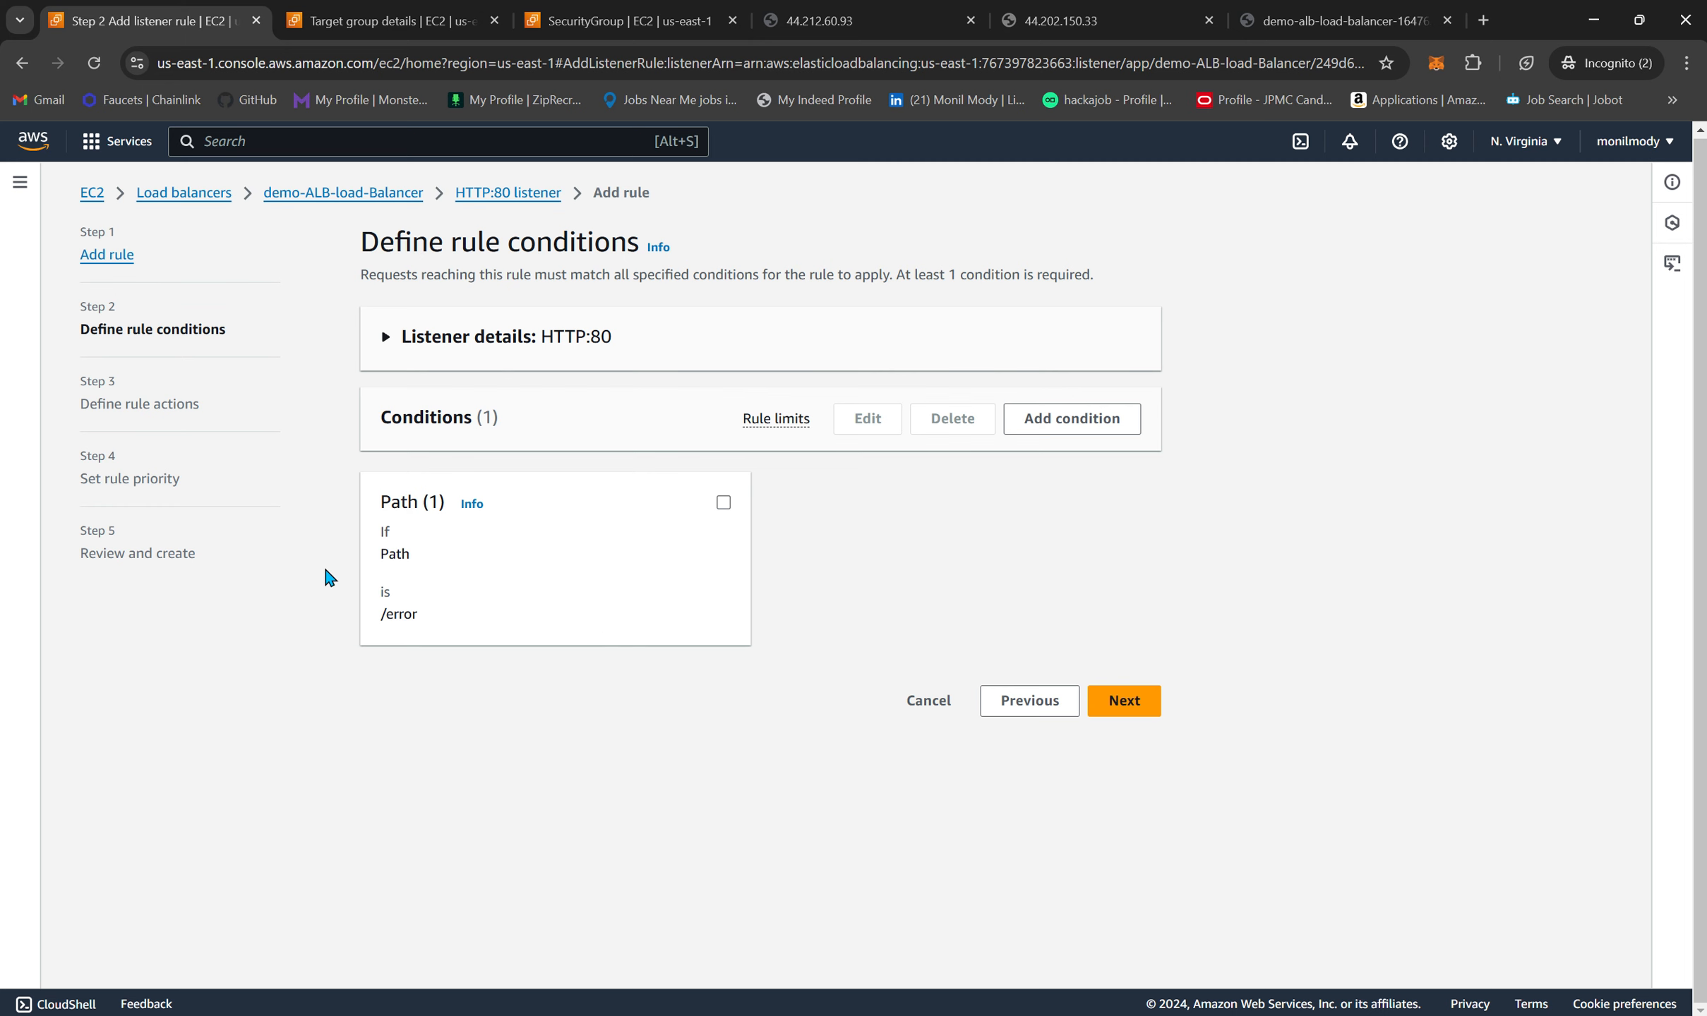
pyautogui.click(1124, 701)
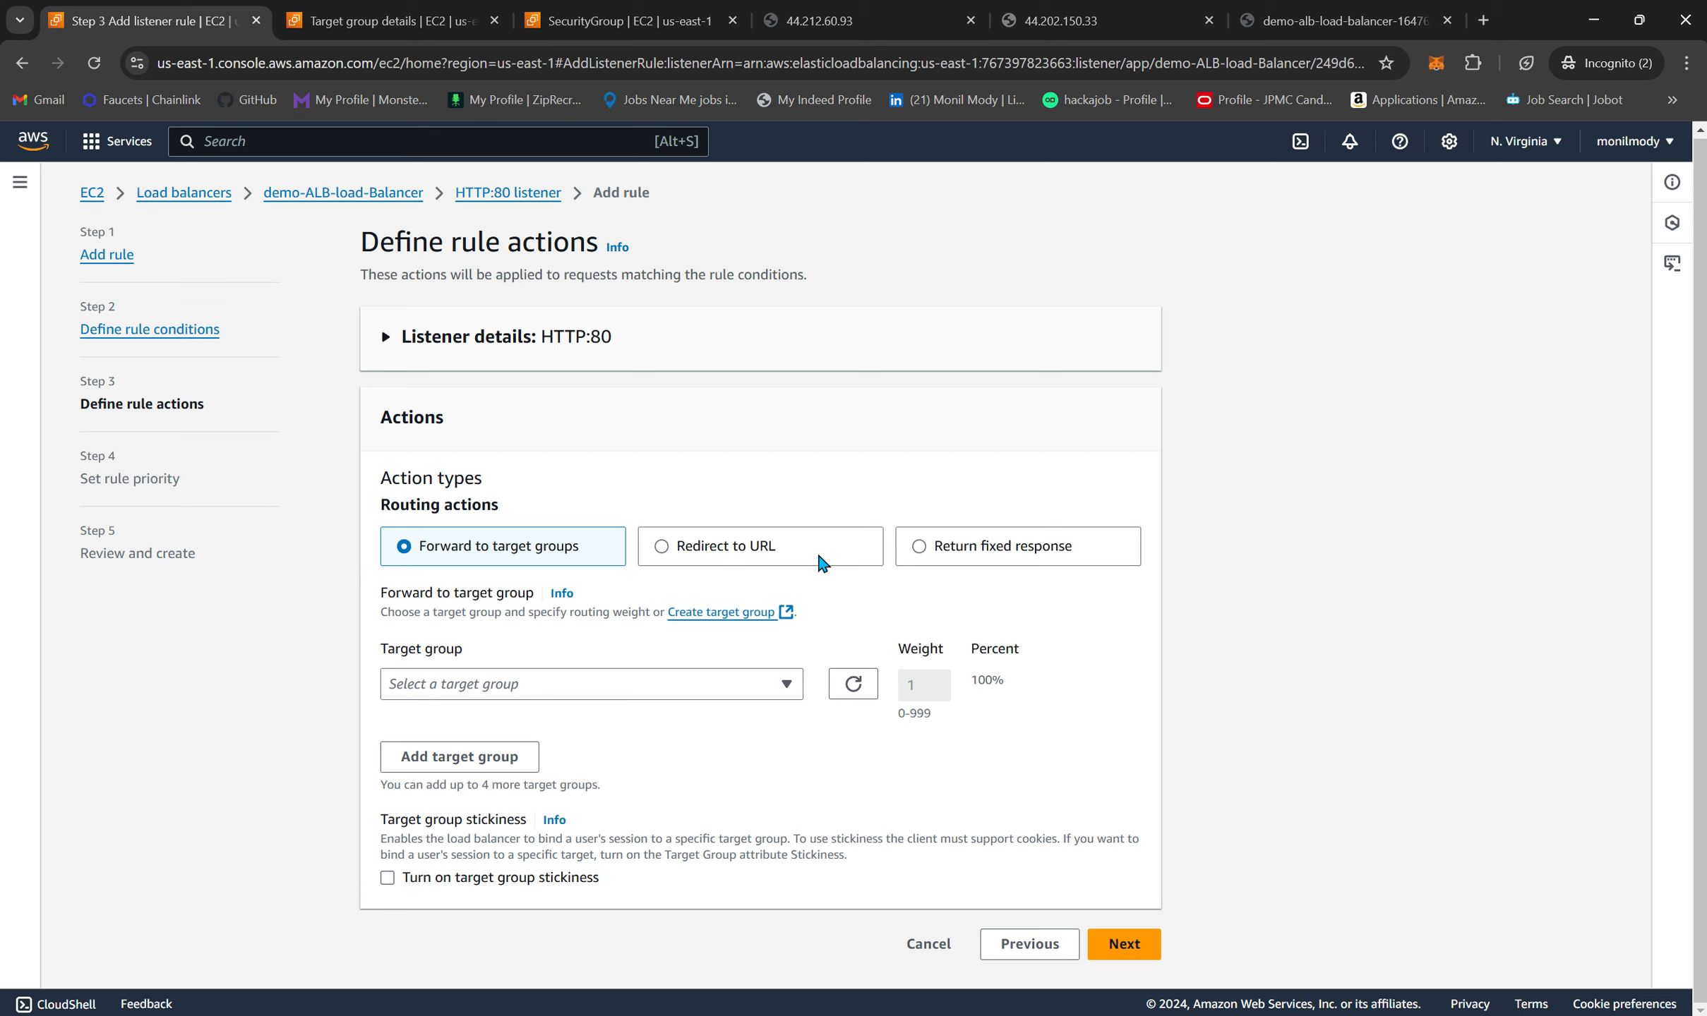
# - Set the rule action to return a fixed 503 response with the body "This is an error page"
pyautogui.click(1056, 560)
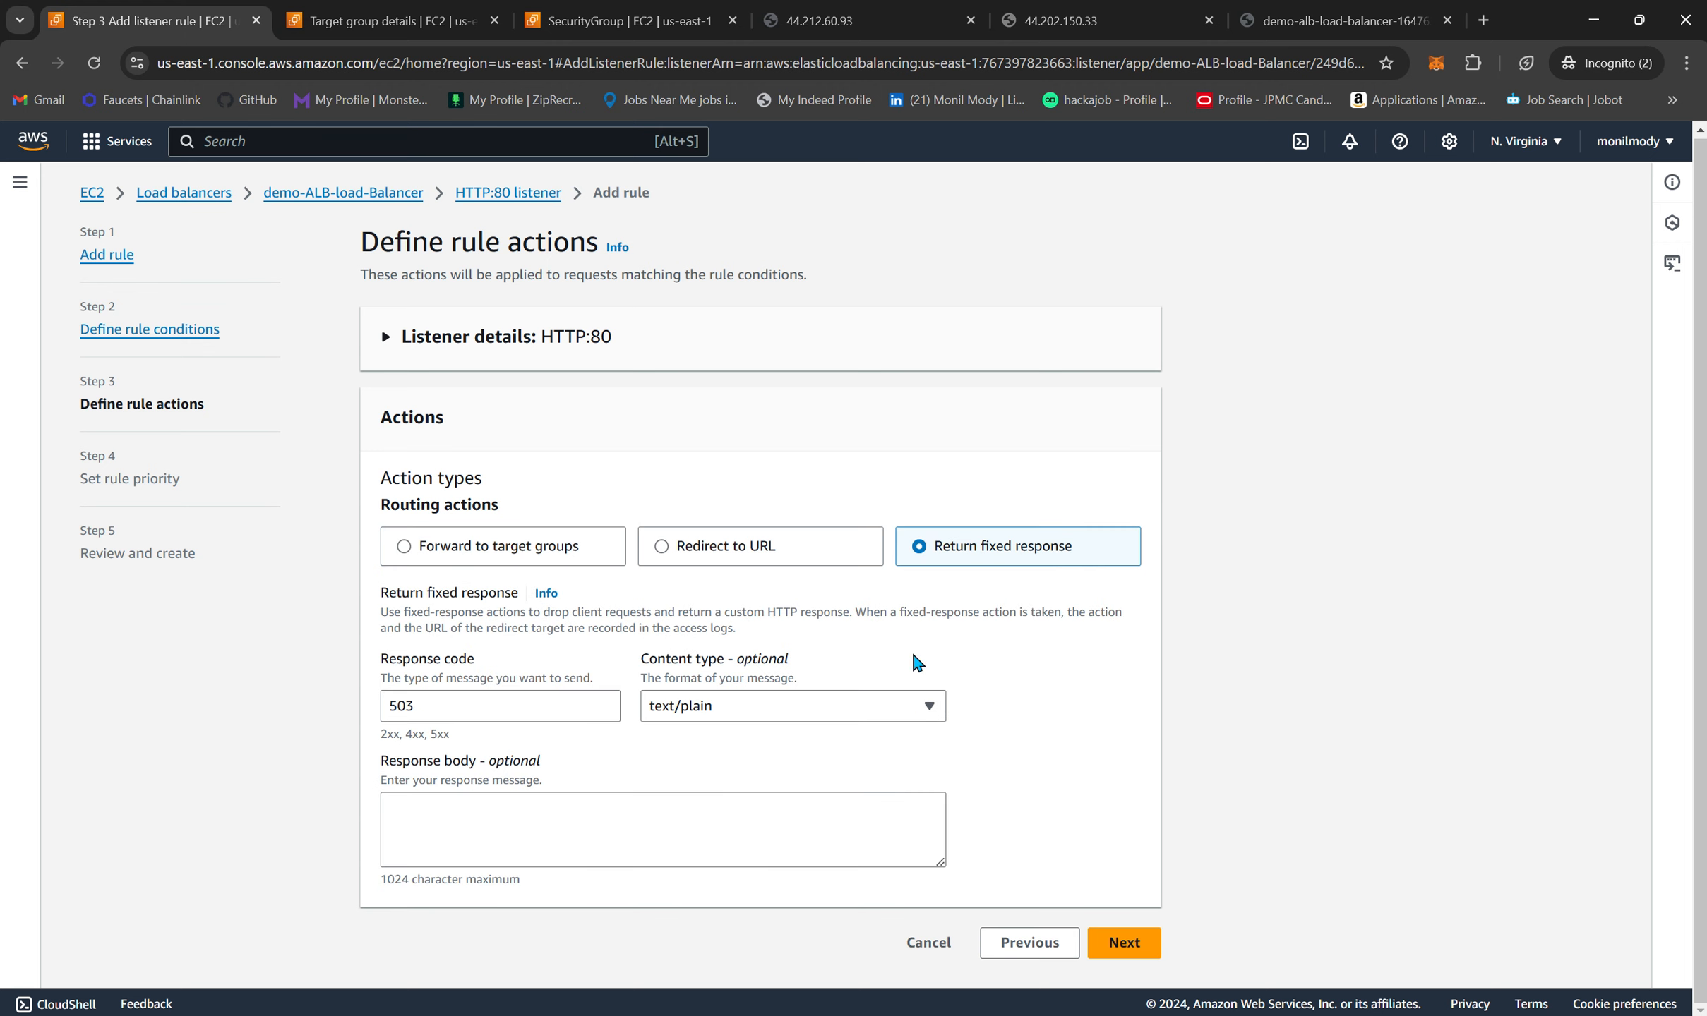
pyautogui.click(460, 821)
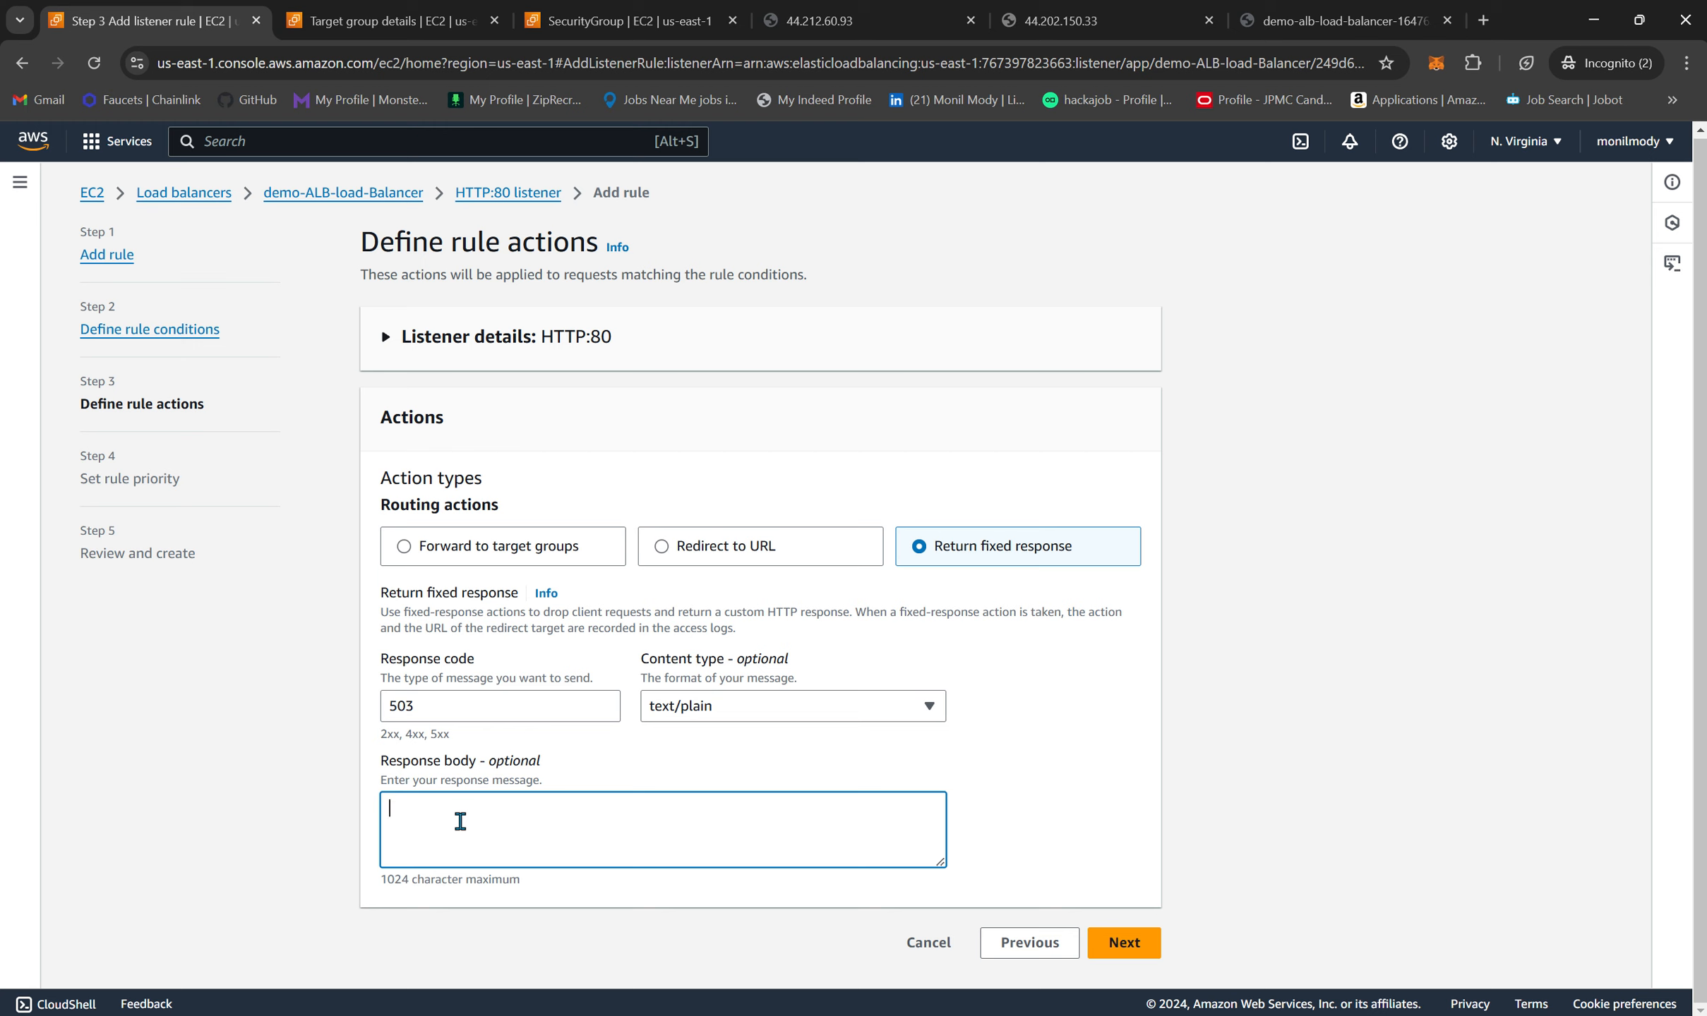
pyautogui.write('This is an error page')
pyautogui.click(1127, 958)
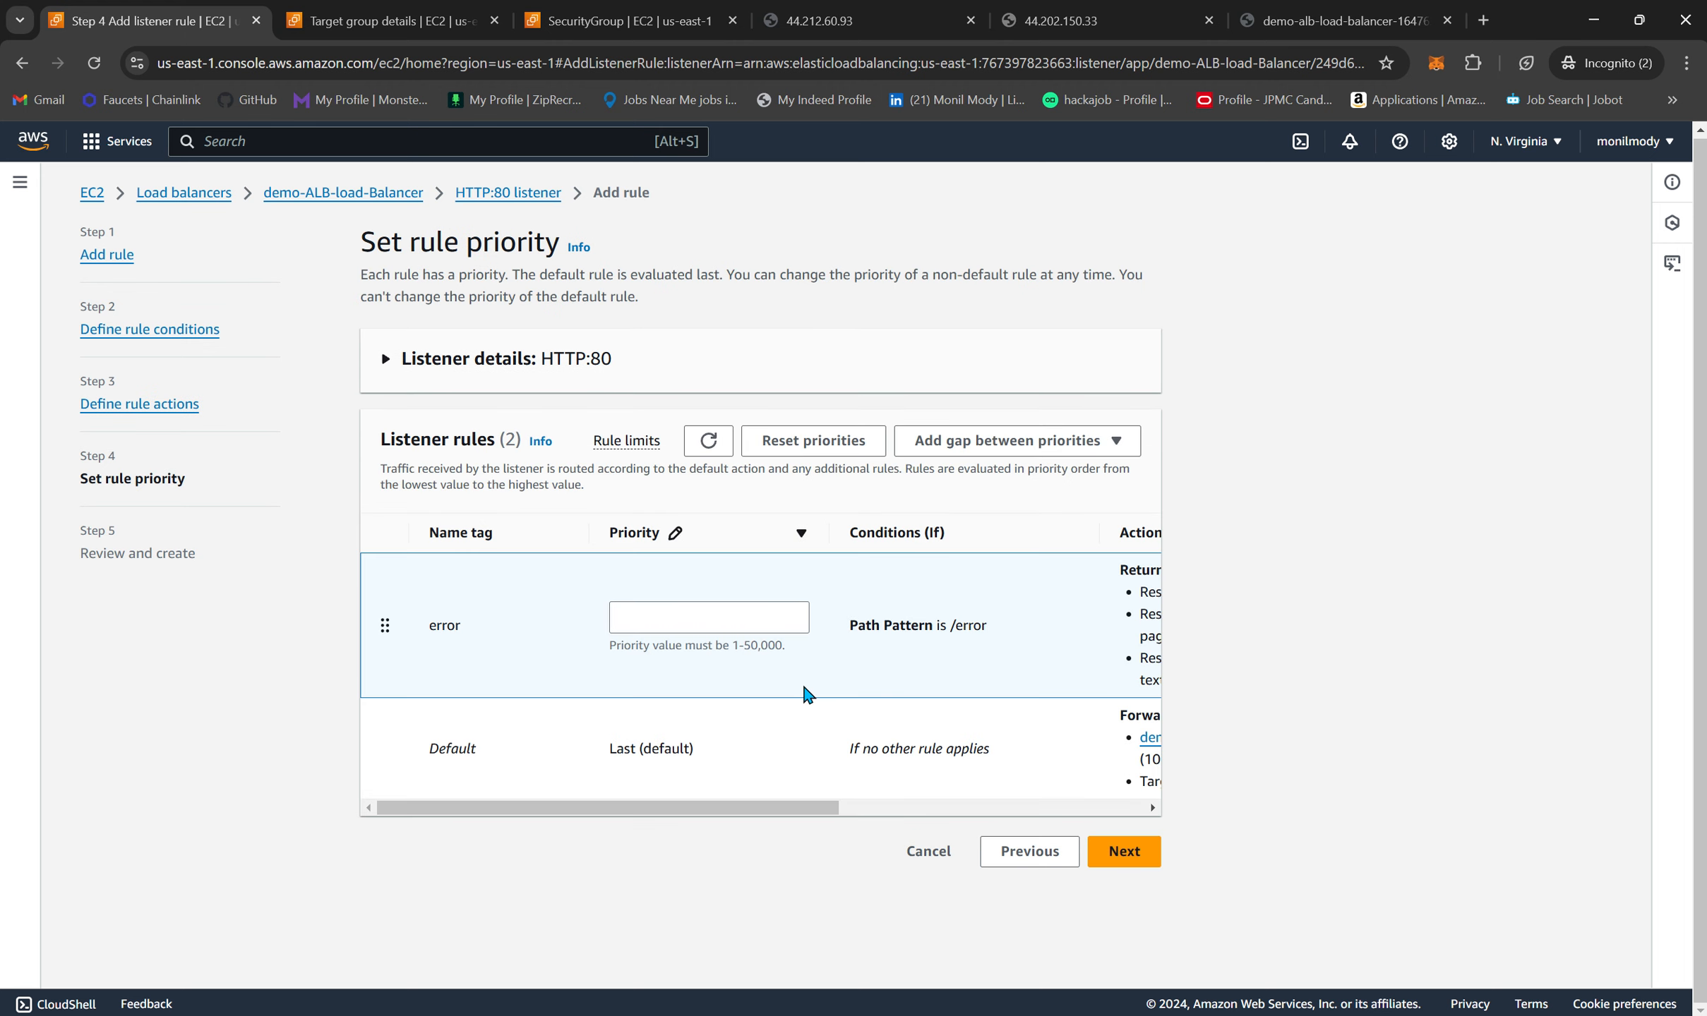
# - Give the error rule priority 3 and create it
pyautogui.click(689, 623)
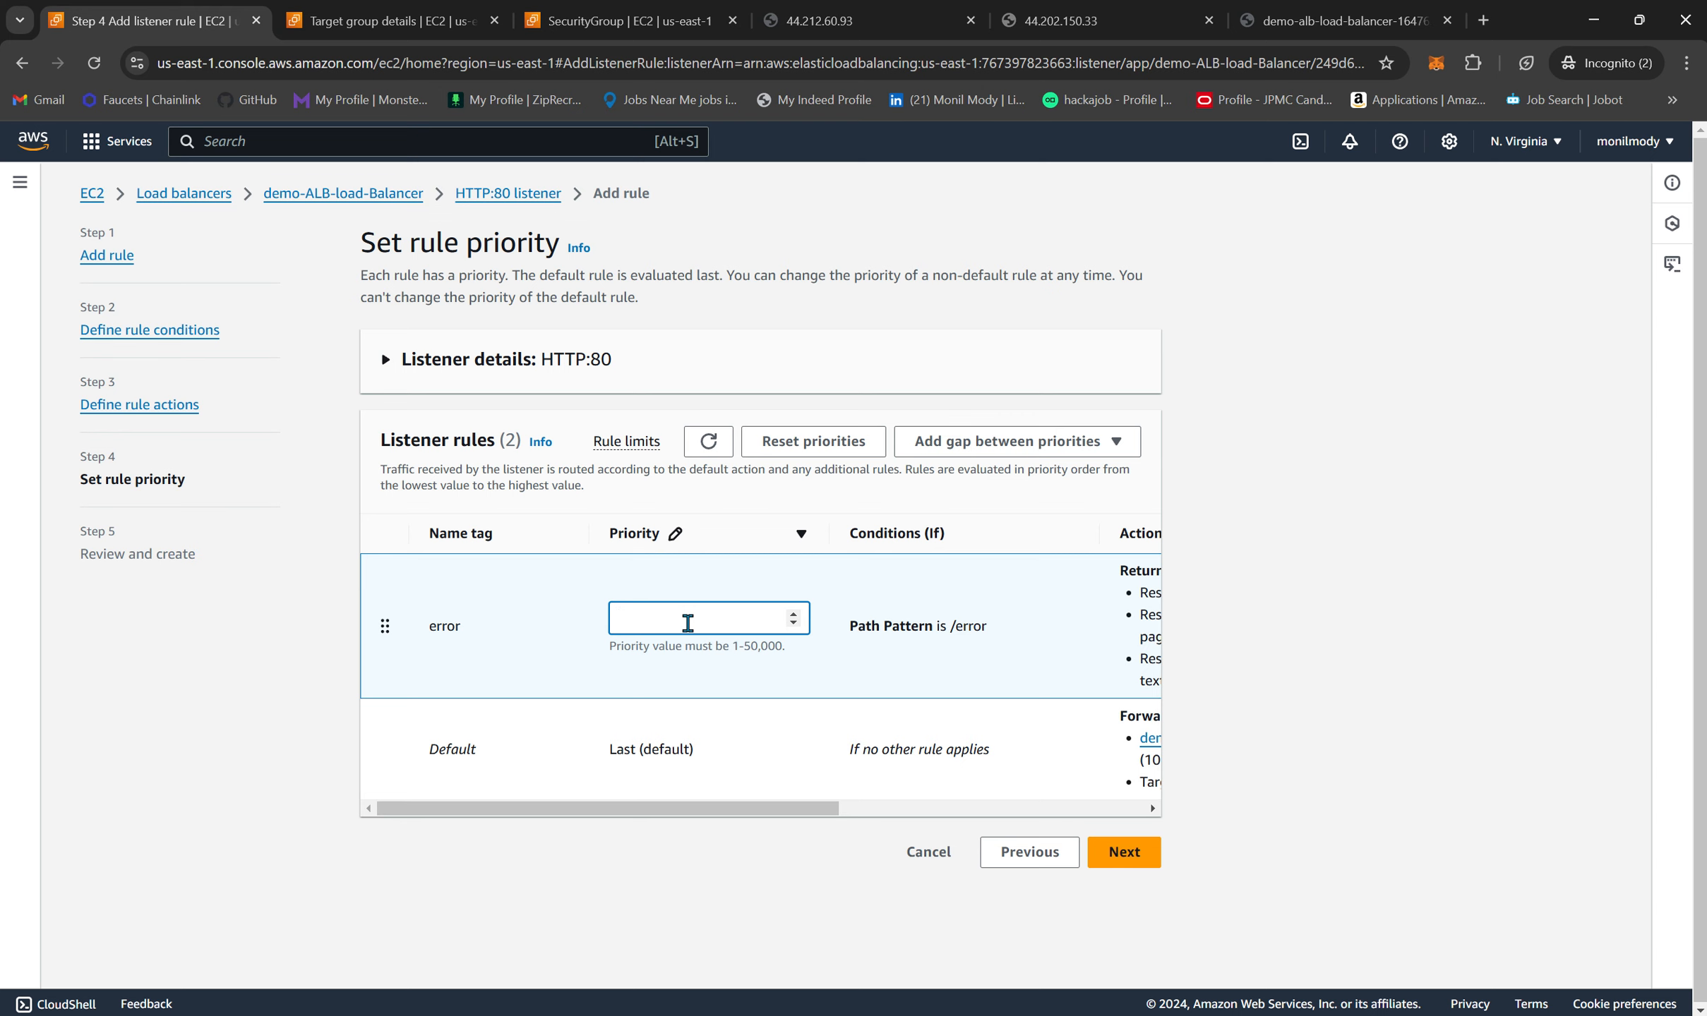
pyautogui.write('3')
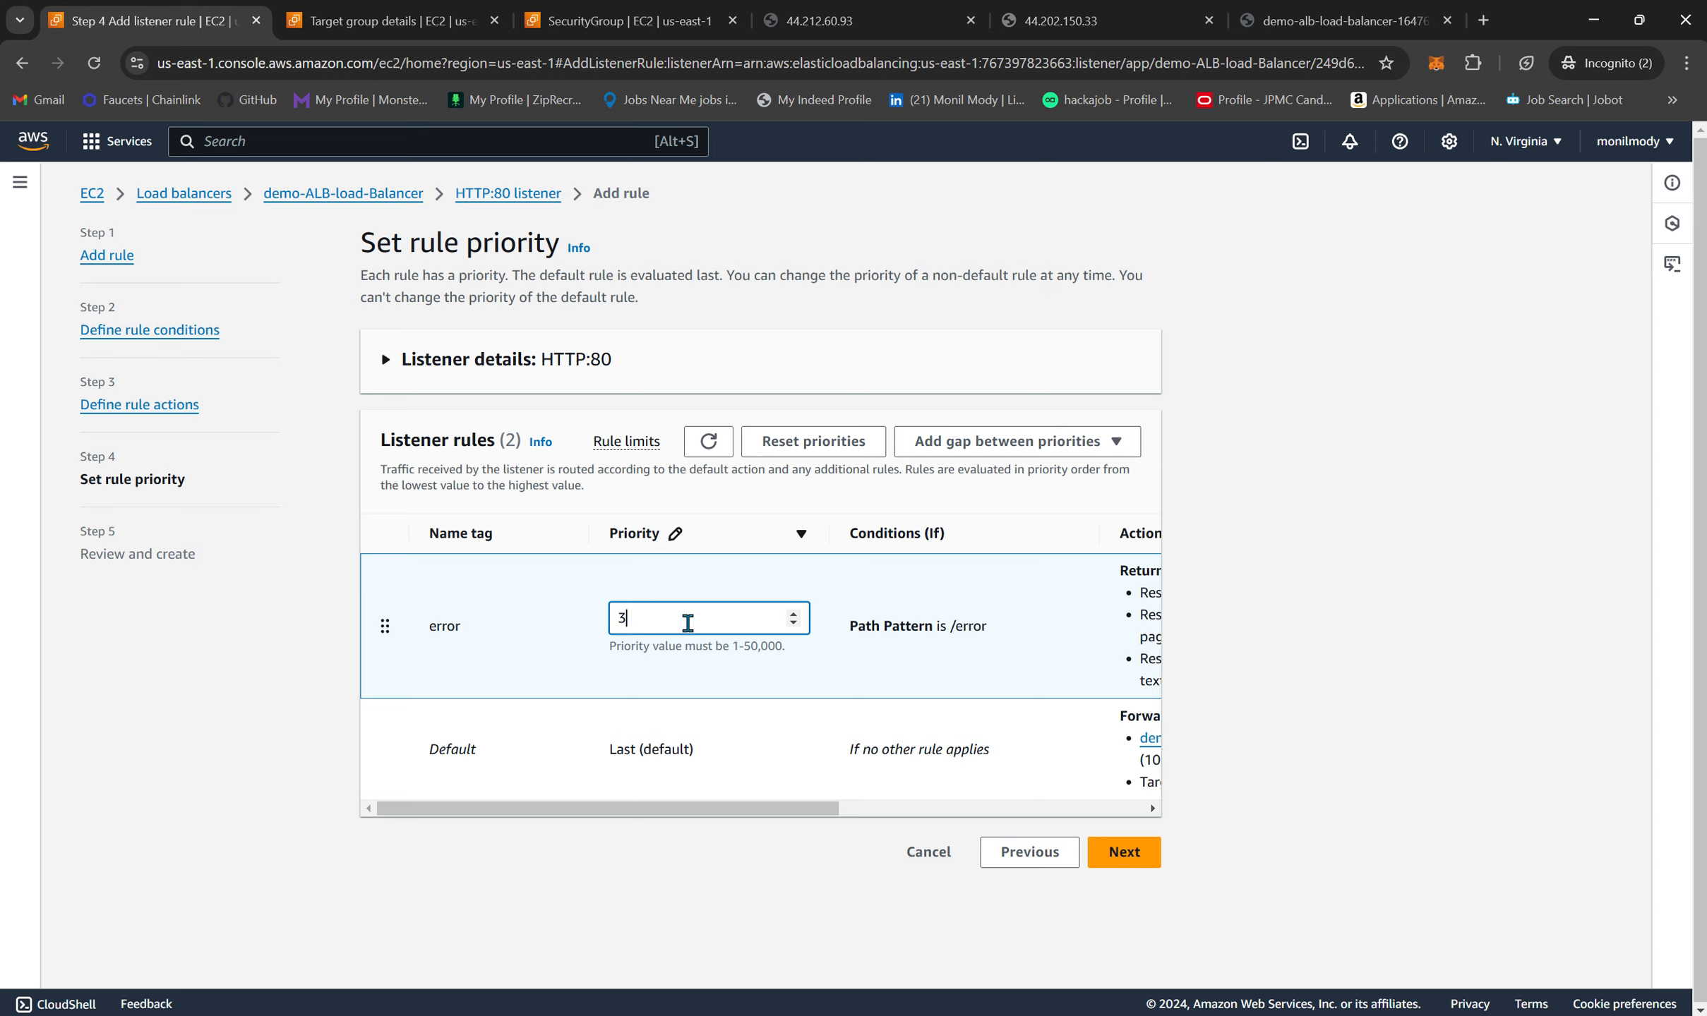
pyautogui.click(1115, 872)
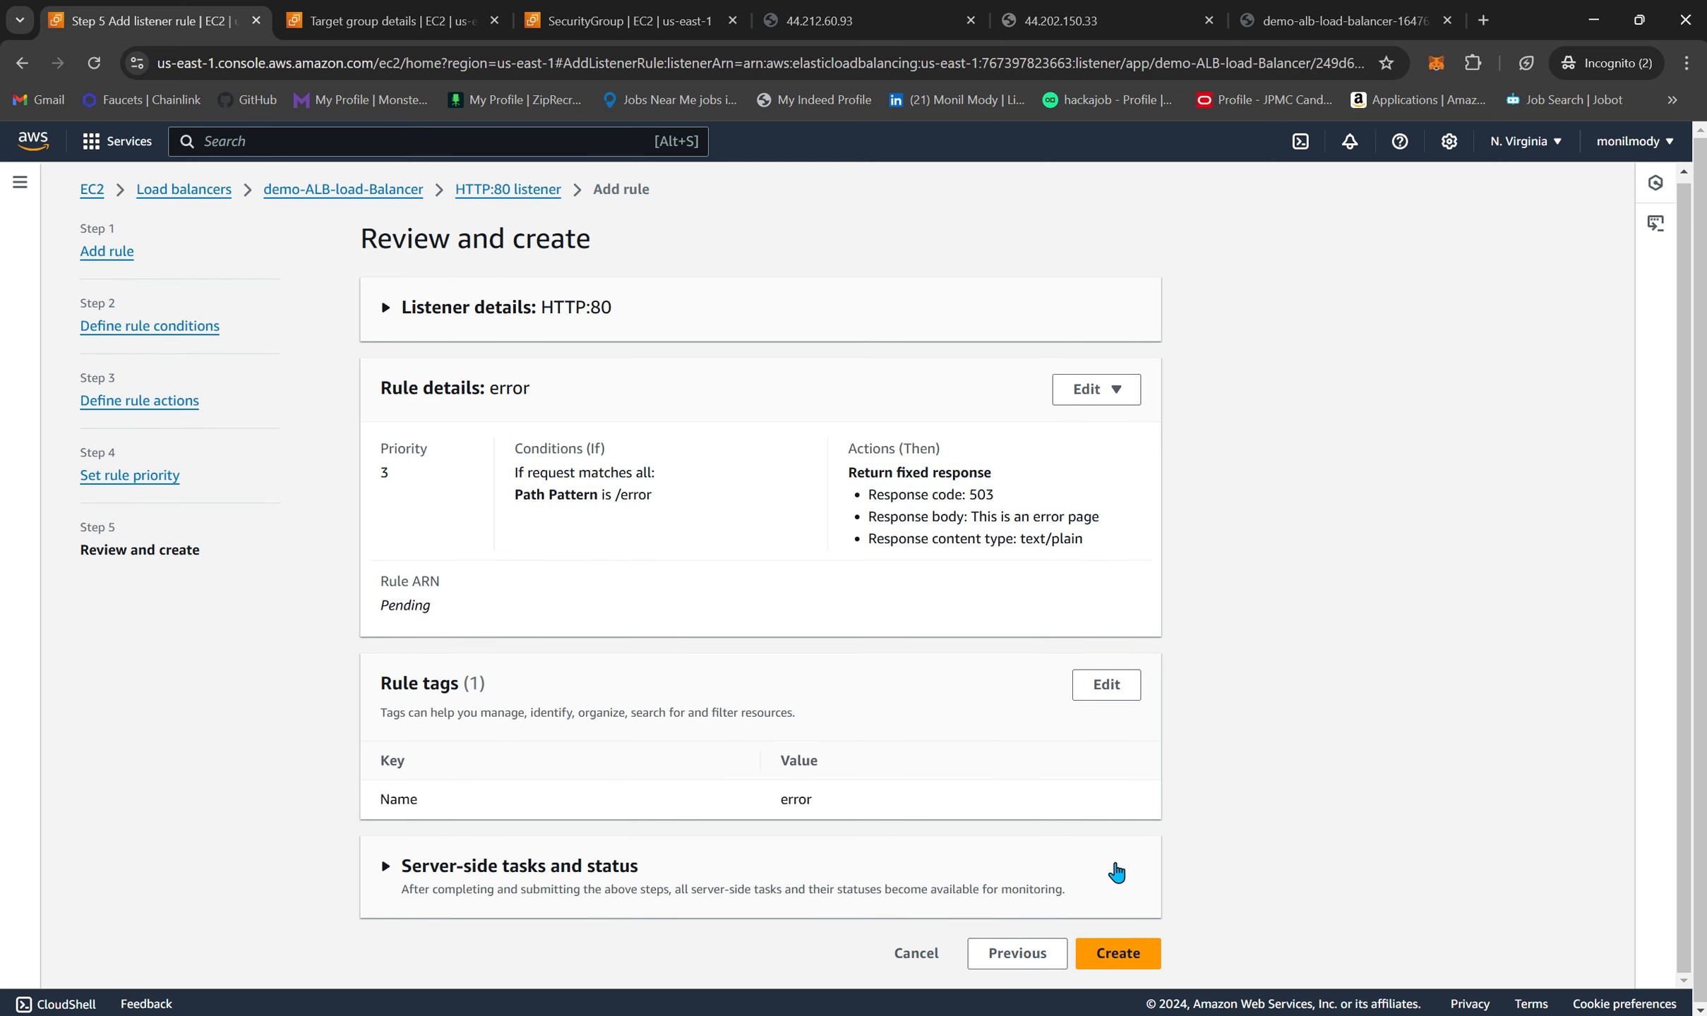
pyautogui.click(1121, 966)
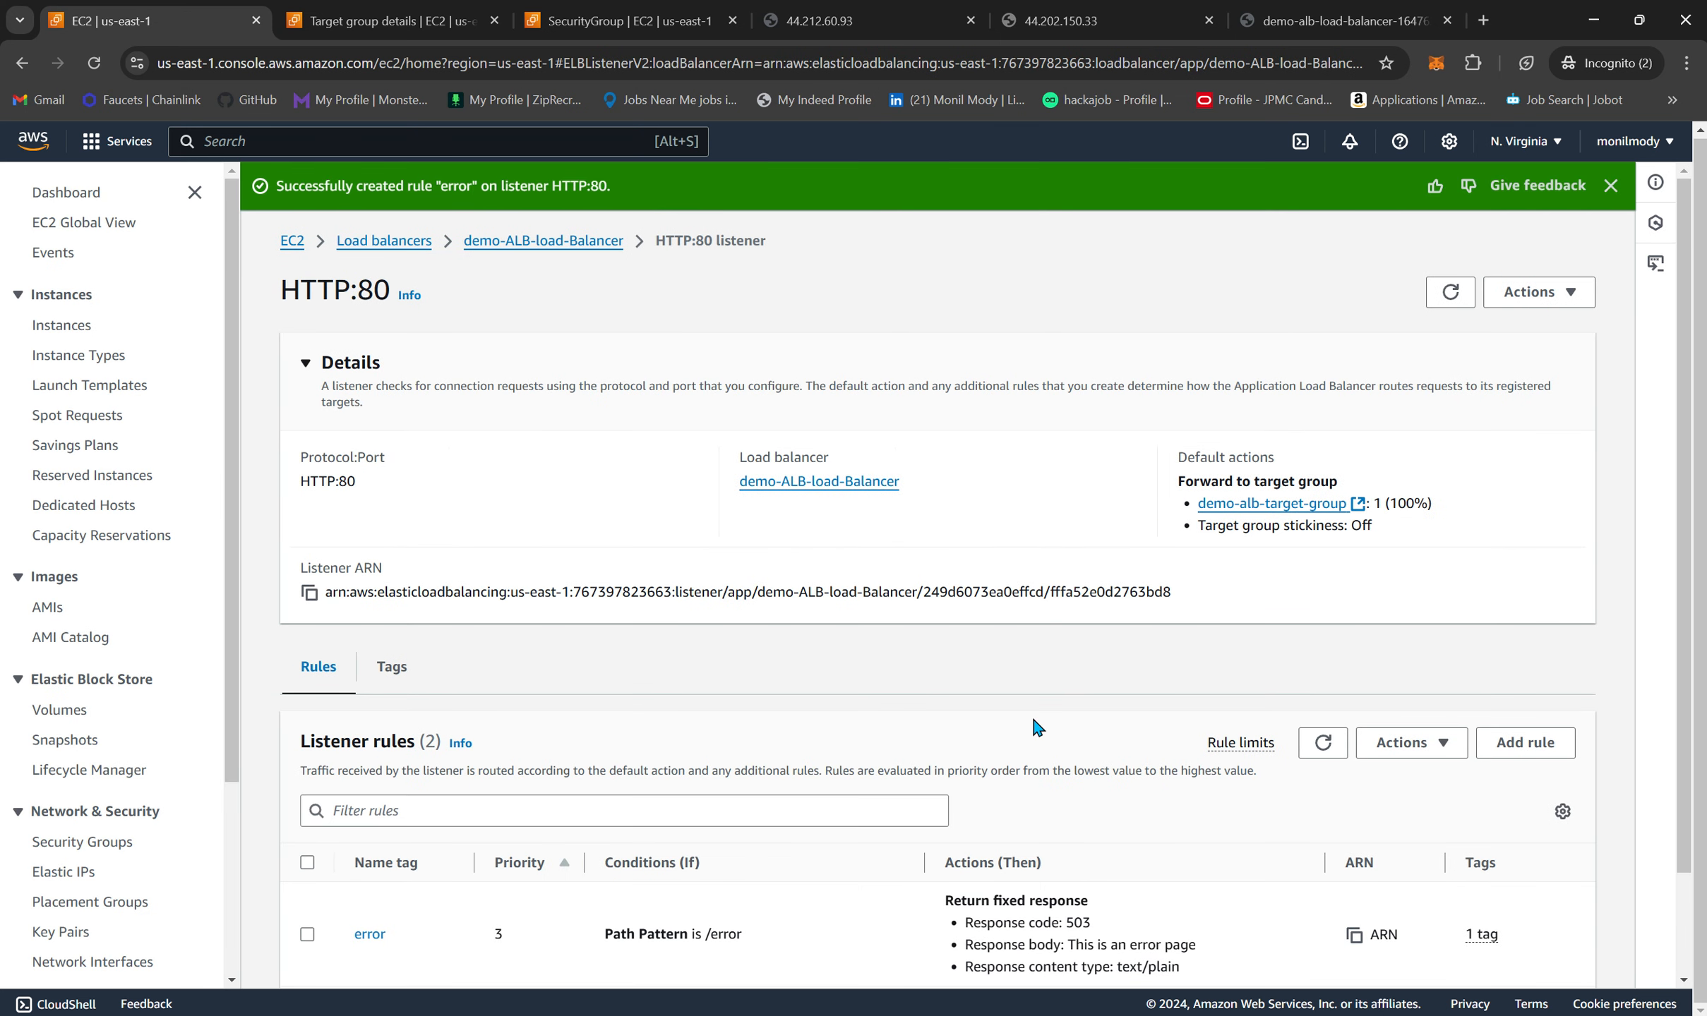
# - Request the /error path on the load balancer's DNS address to test the new listener rule
pyautogui.click(1351, 9)
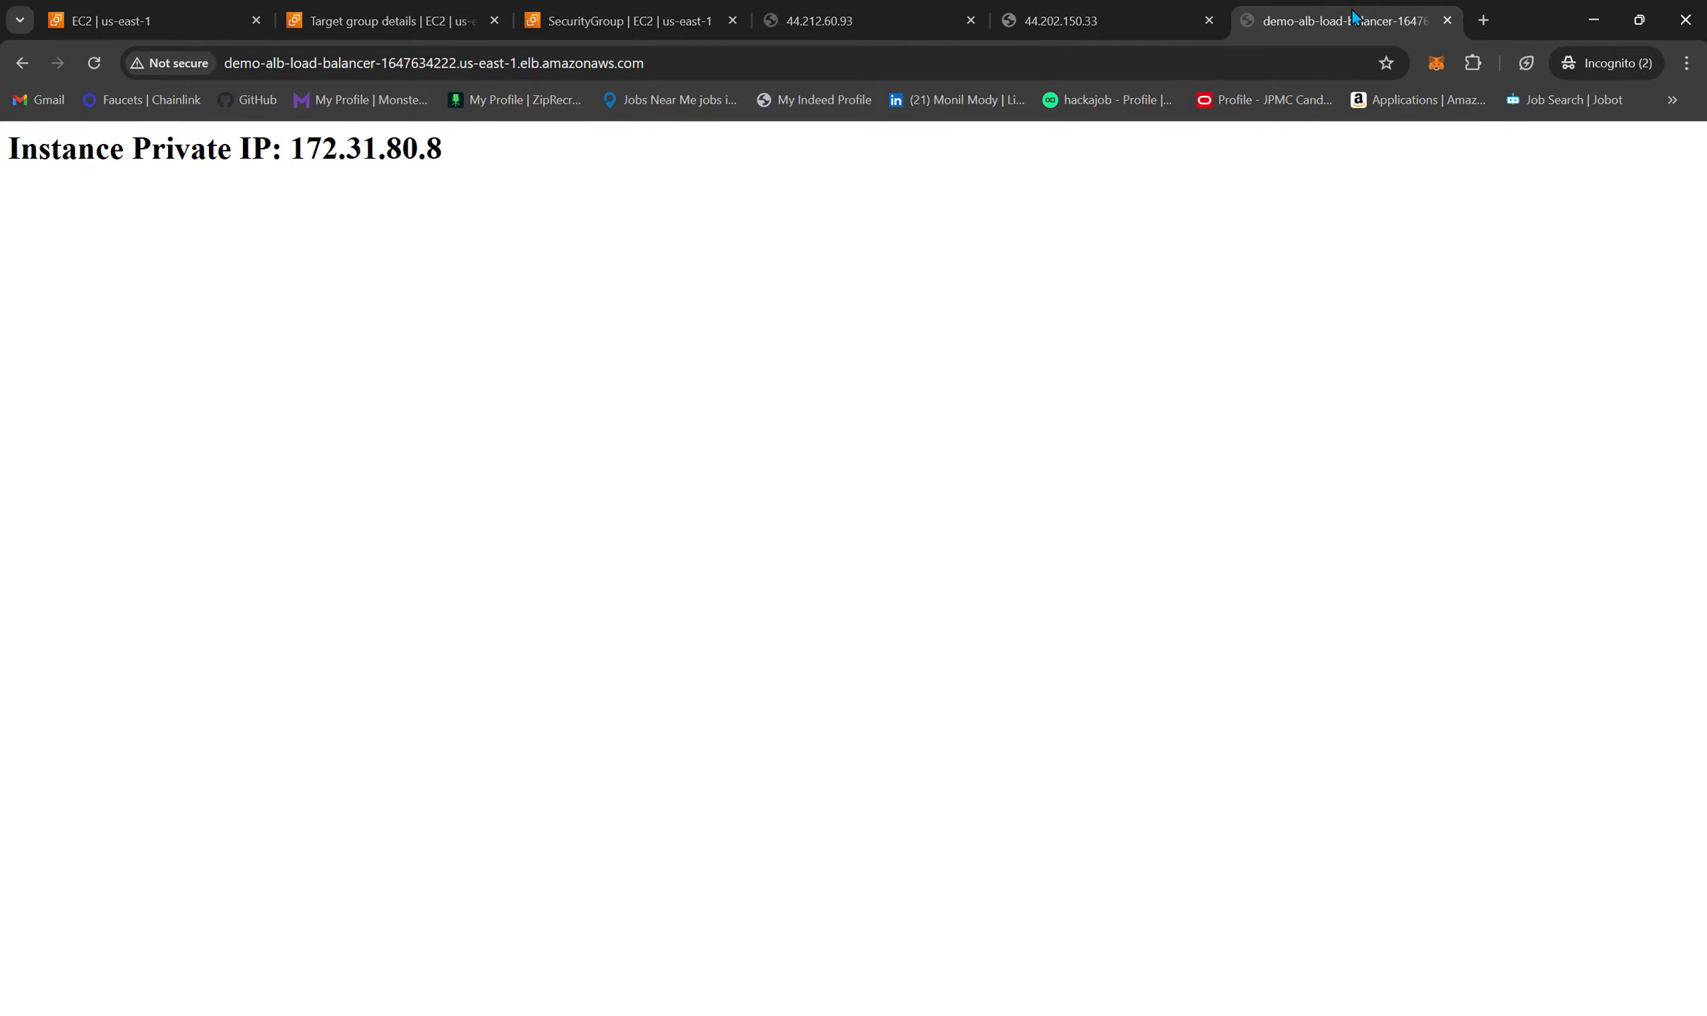
pyautogui.click(662, 62)
pyautogui.click(662, 62)
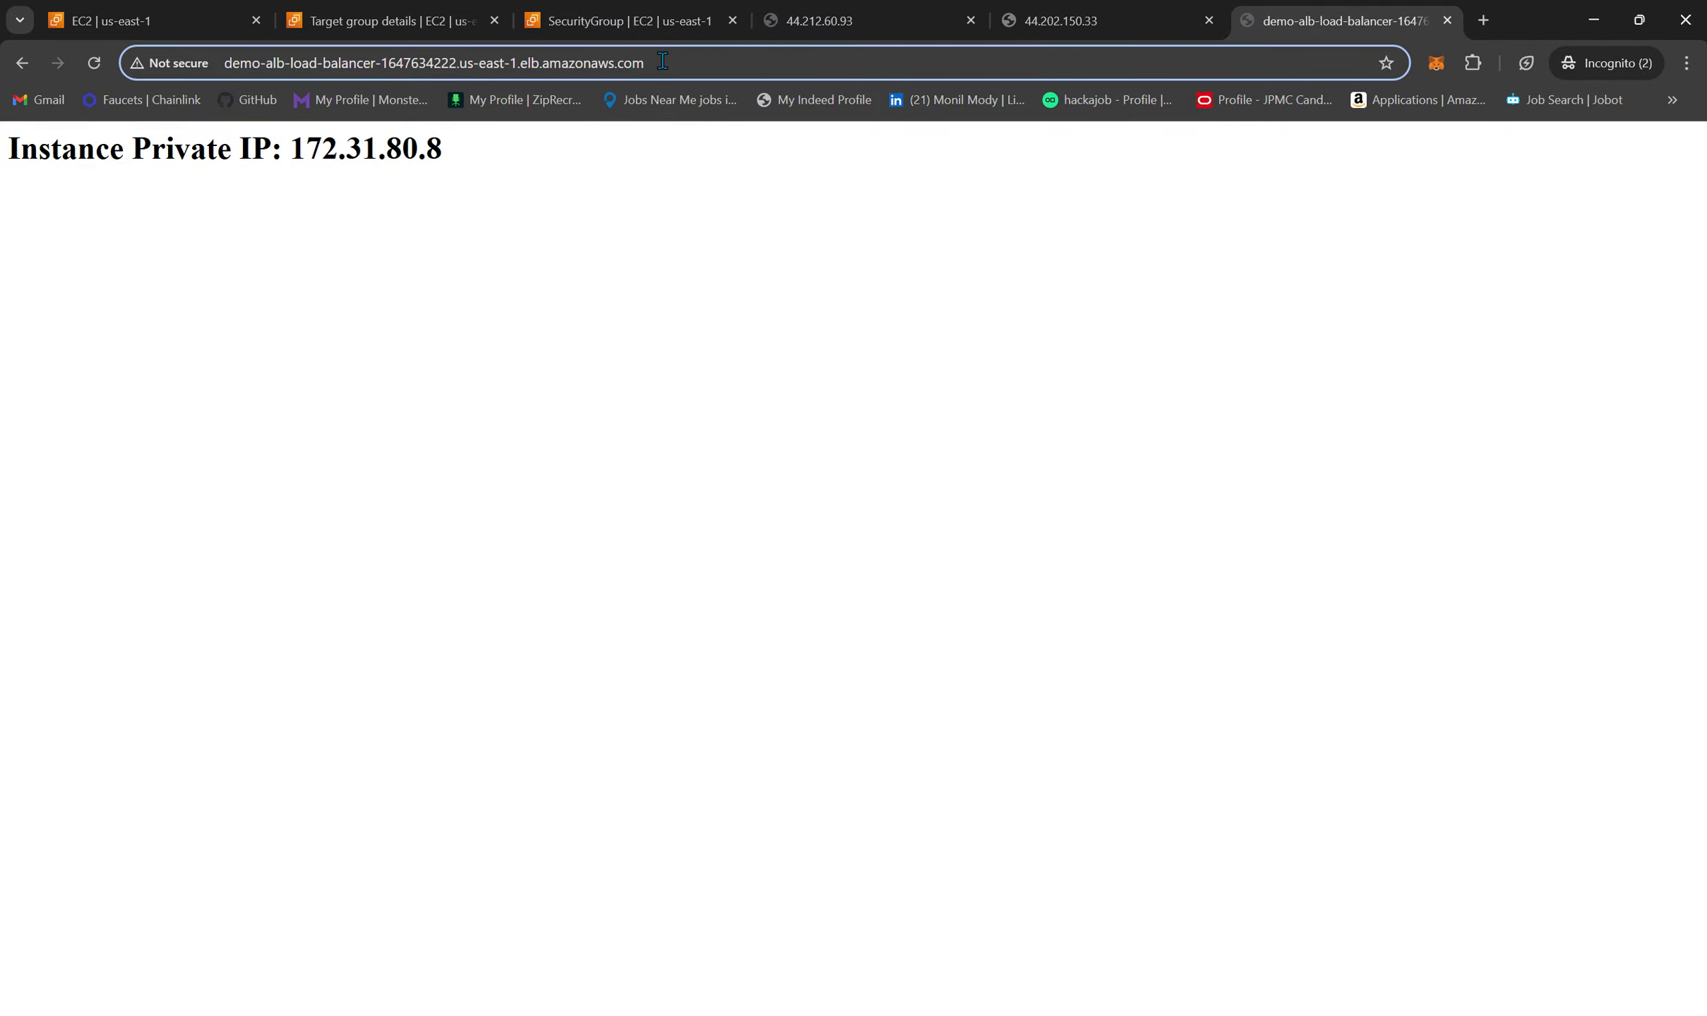
pyautogui.write('/error')
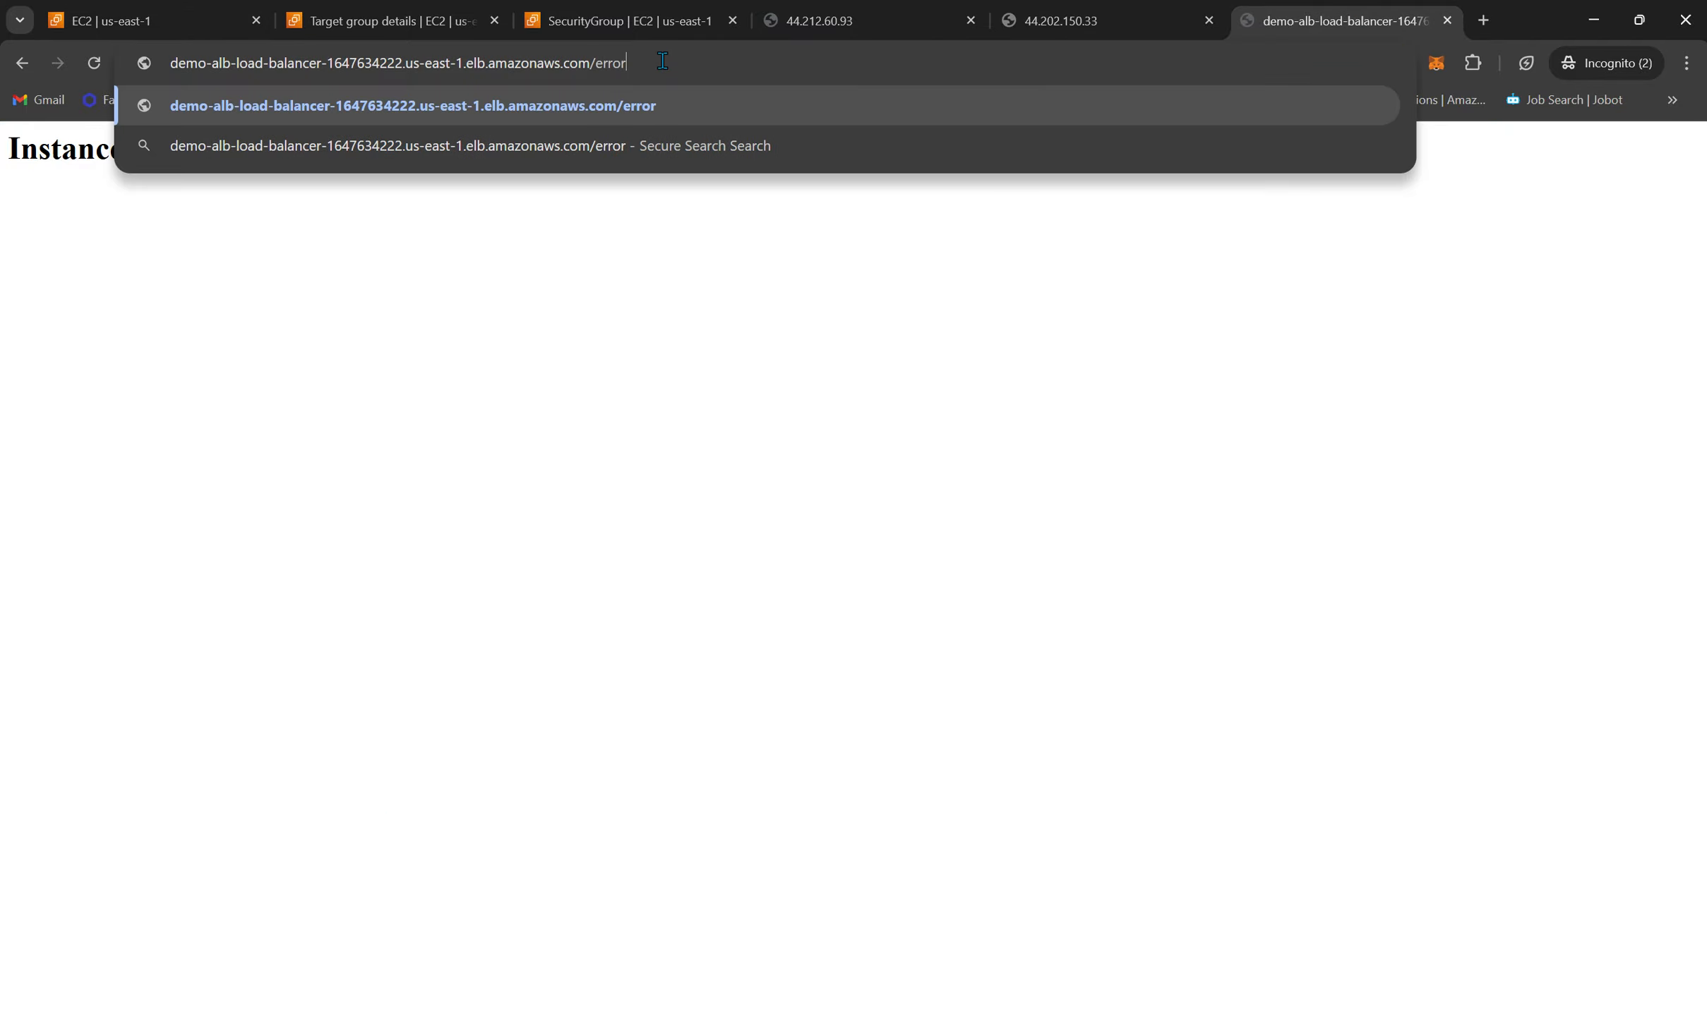
pyautogui.press('Return')
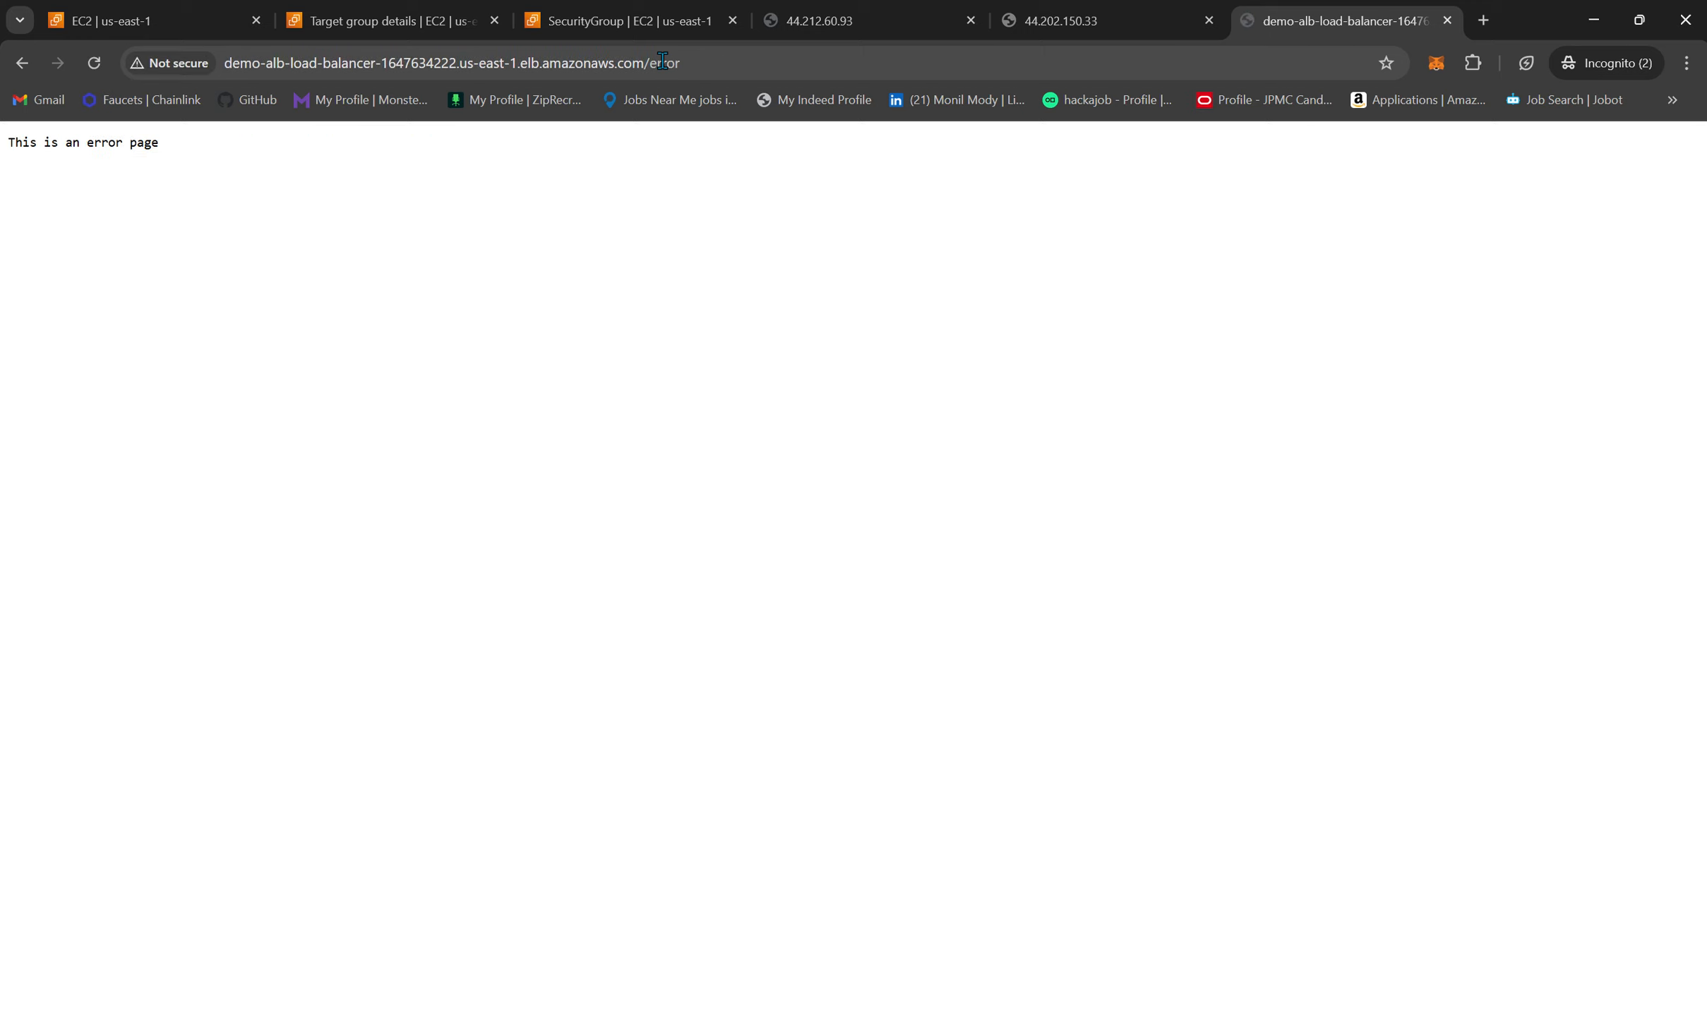
pyautogui.moveTo(185, 153); pyautogui.dragTo(12, 148)
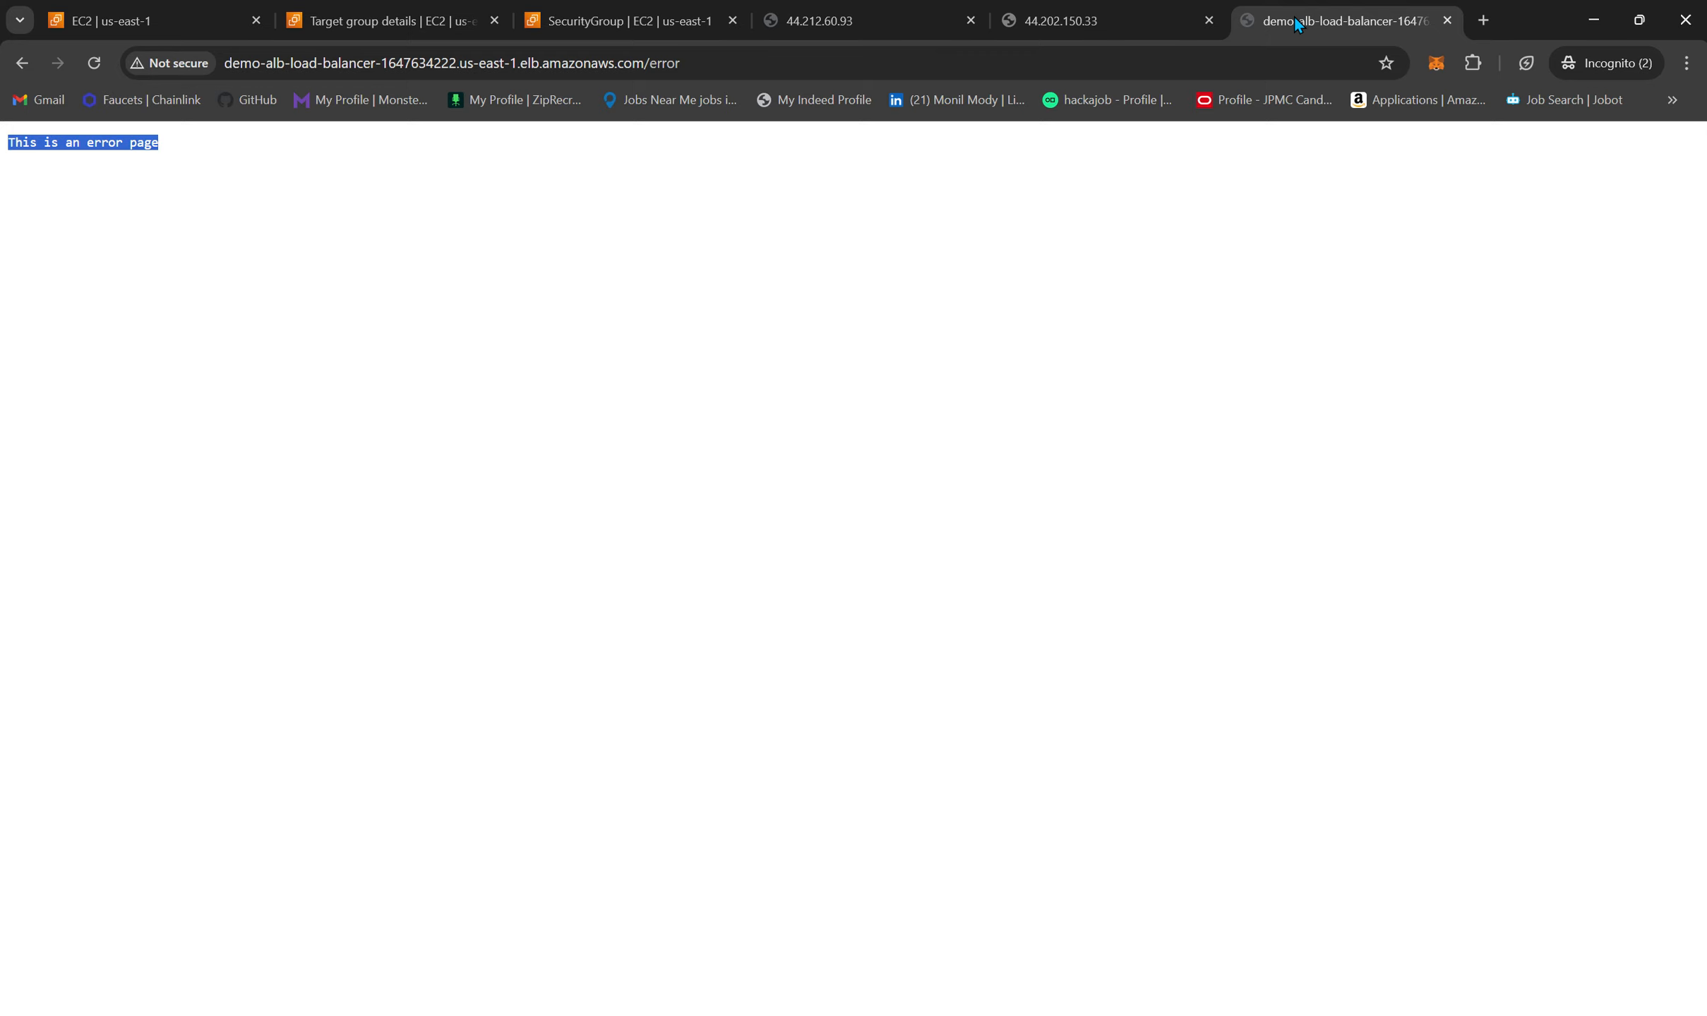
# - Review the demo-alb-target-group details and the health status of its registered targets
pyautogui.click(337, 22)
pyautogui.scroll(3, 482, 463)
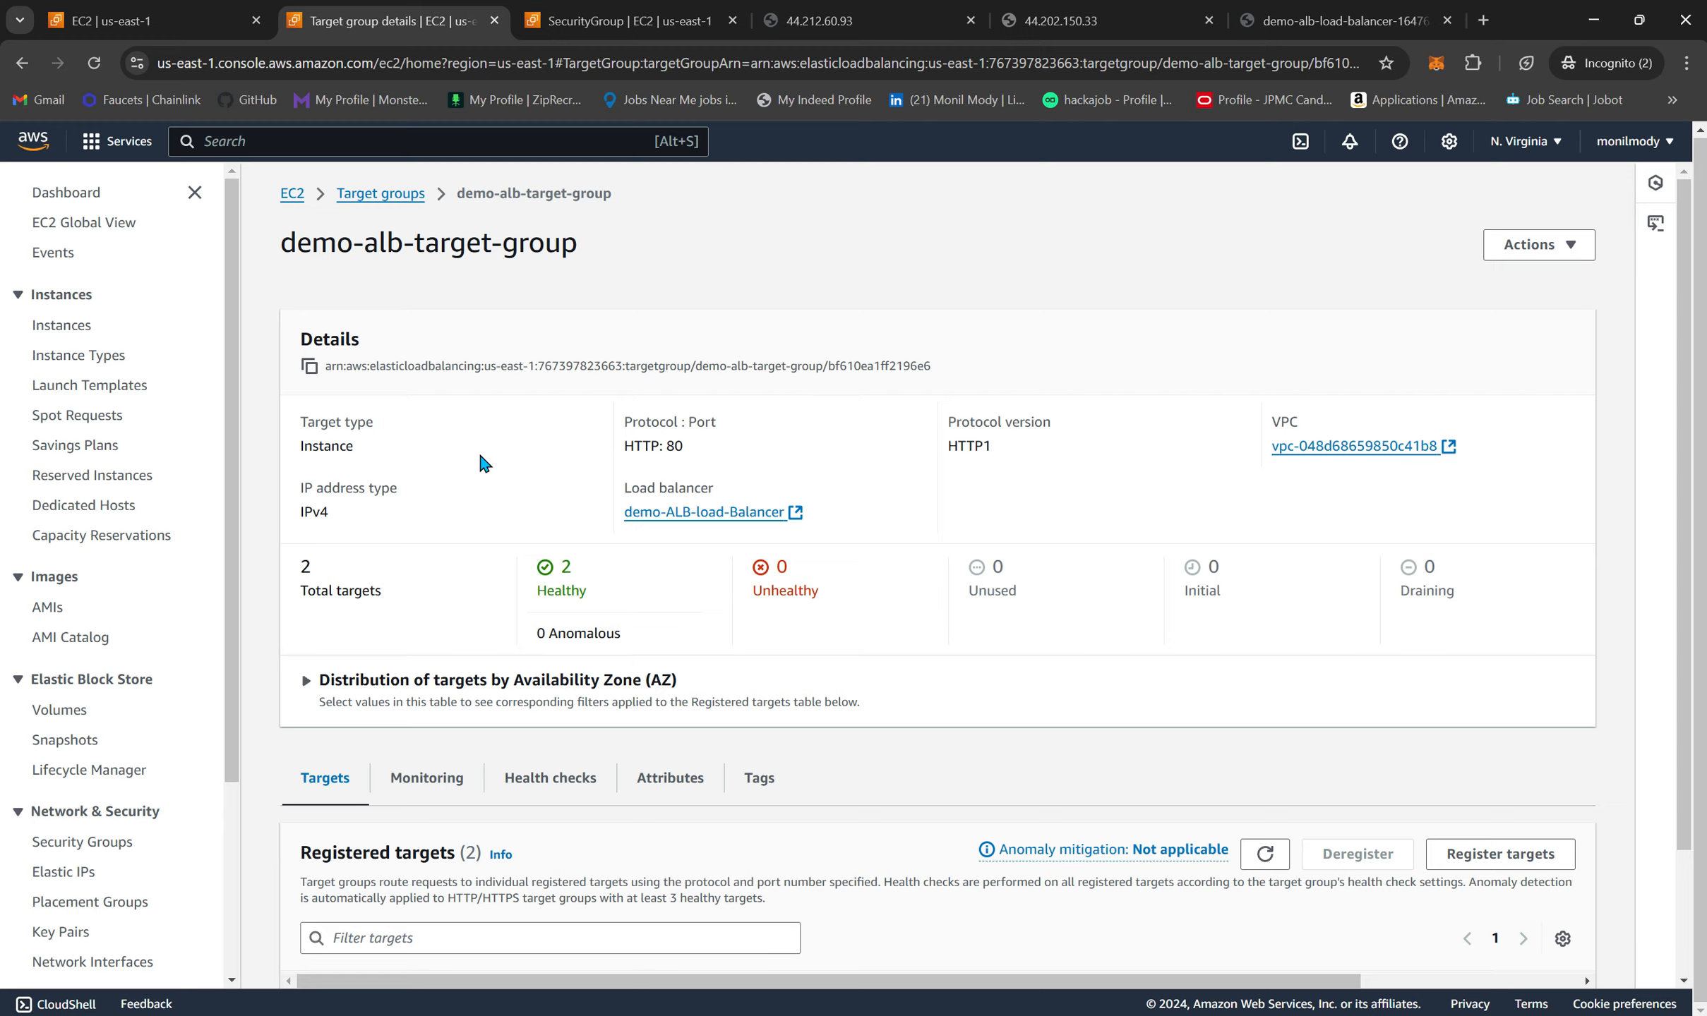
pyautogui.scroll(-2, 482, 463)
pyautogui.scroll(-1, 482, 463)
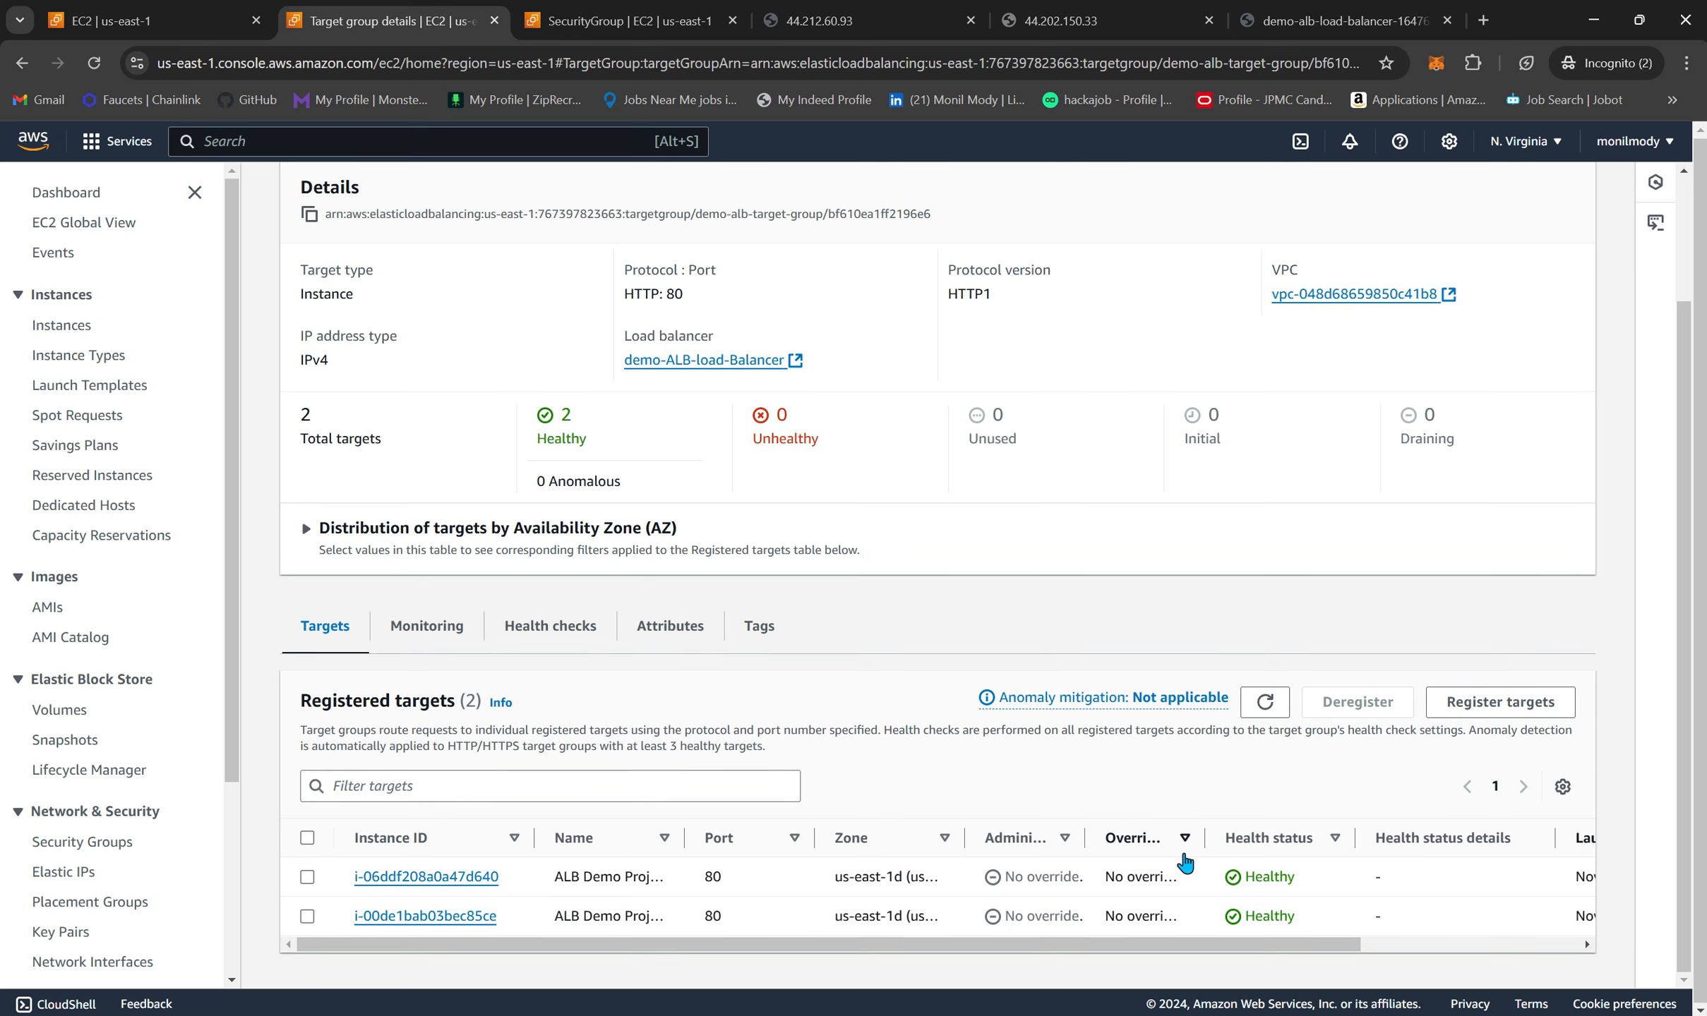
pyautogui.scroll(2, 581, 572)
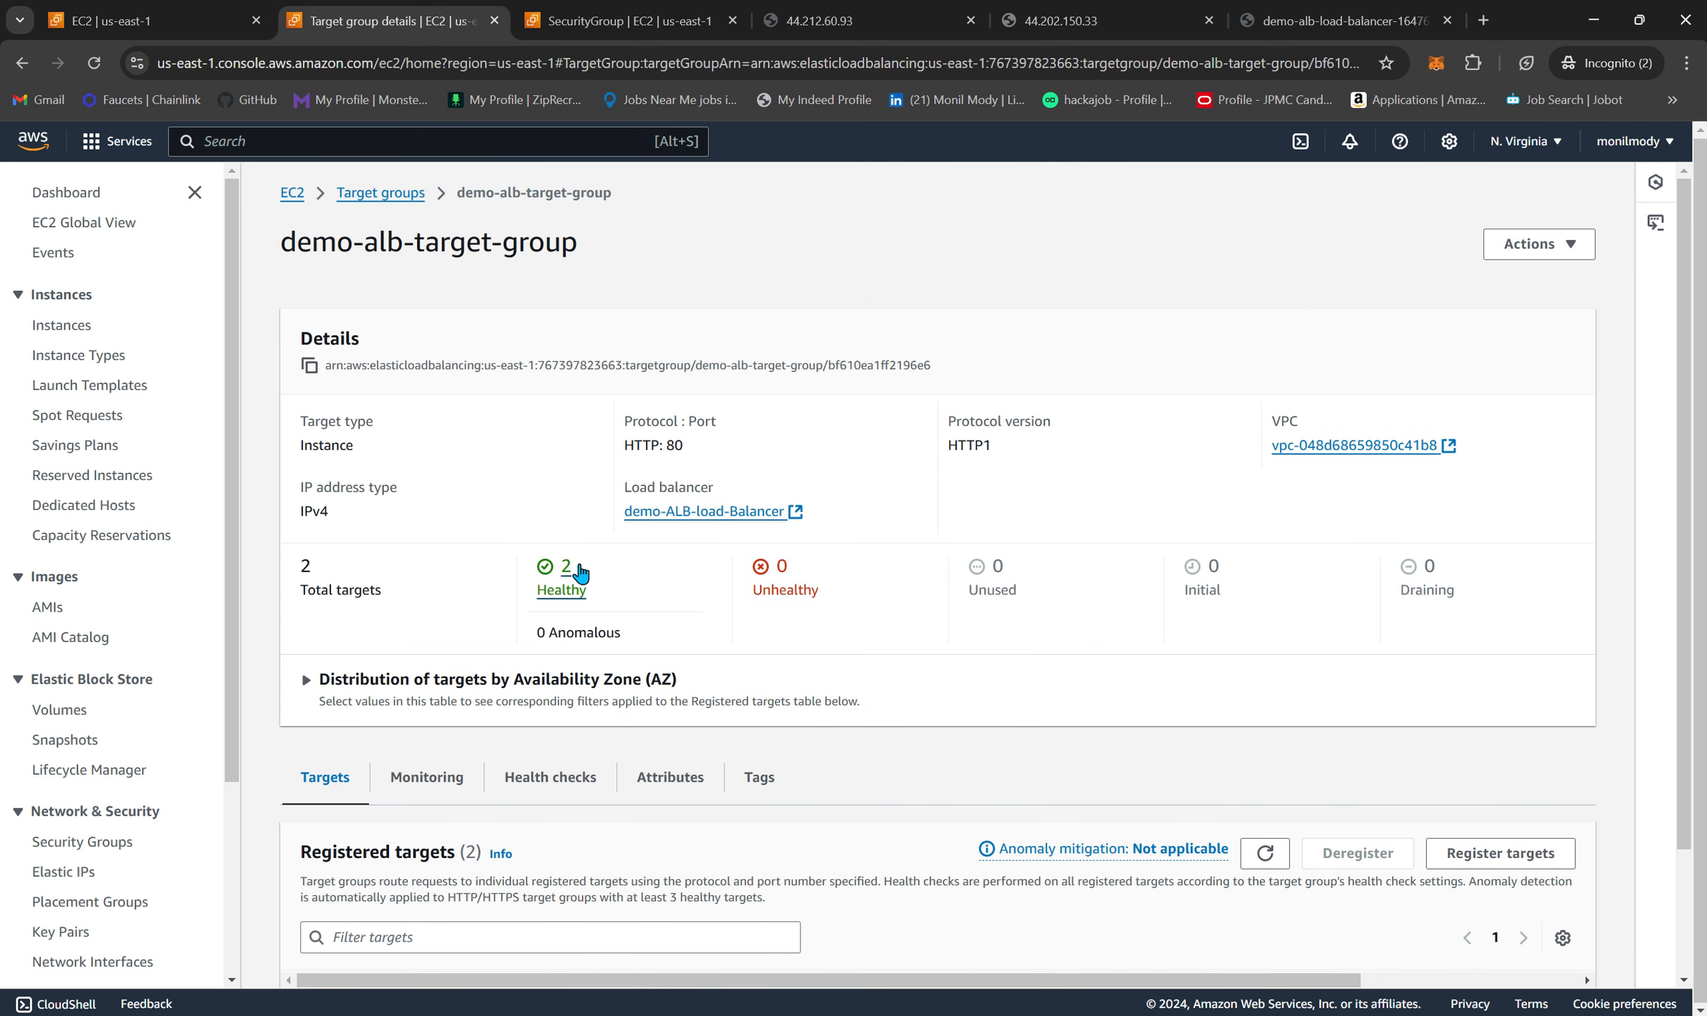
pyautogui.scroll(-2, 581, 571)
pyautogui.scroll(2, 581, 572)
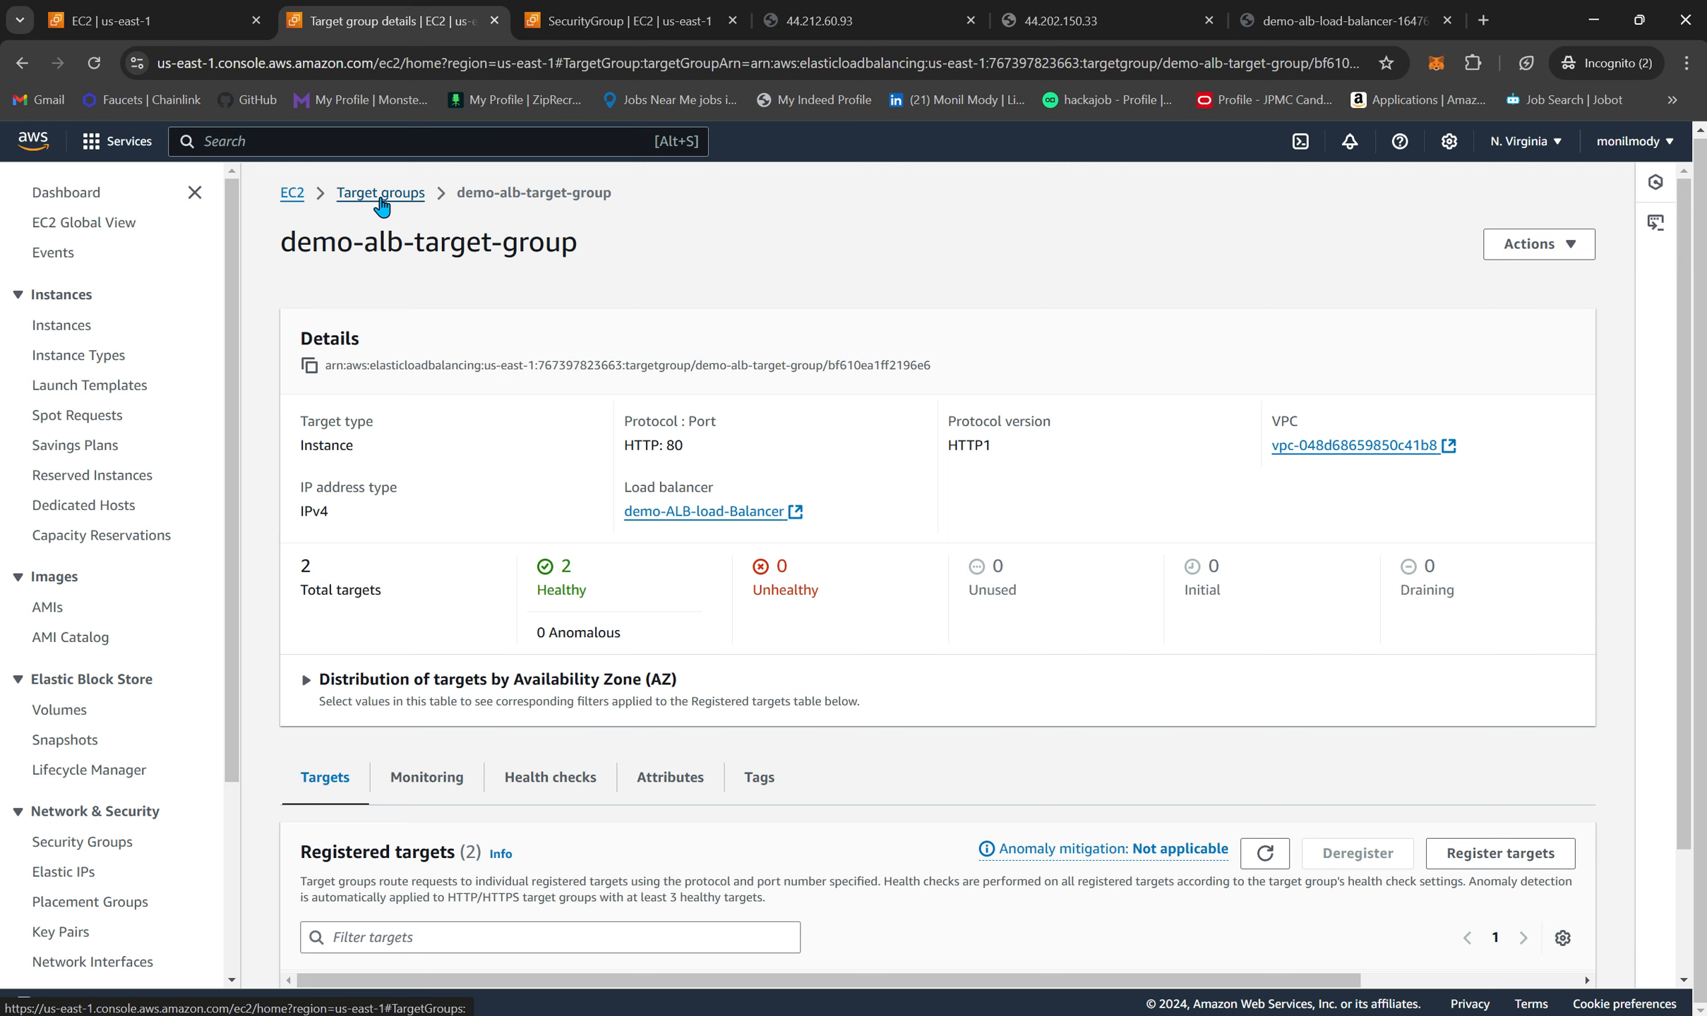
pyautogui.scroll(-2, 260, 494)
pyautogui.scroll(-4, 129, 621)
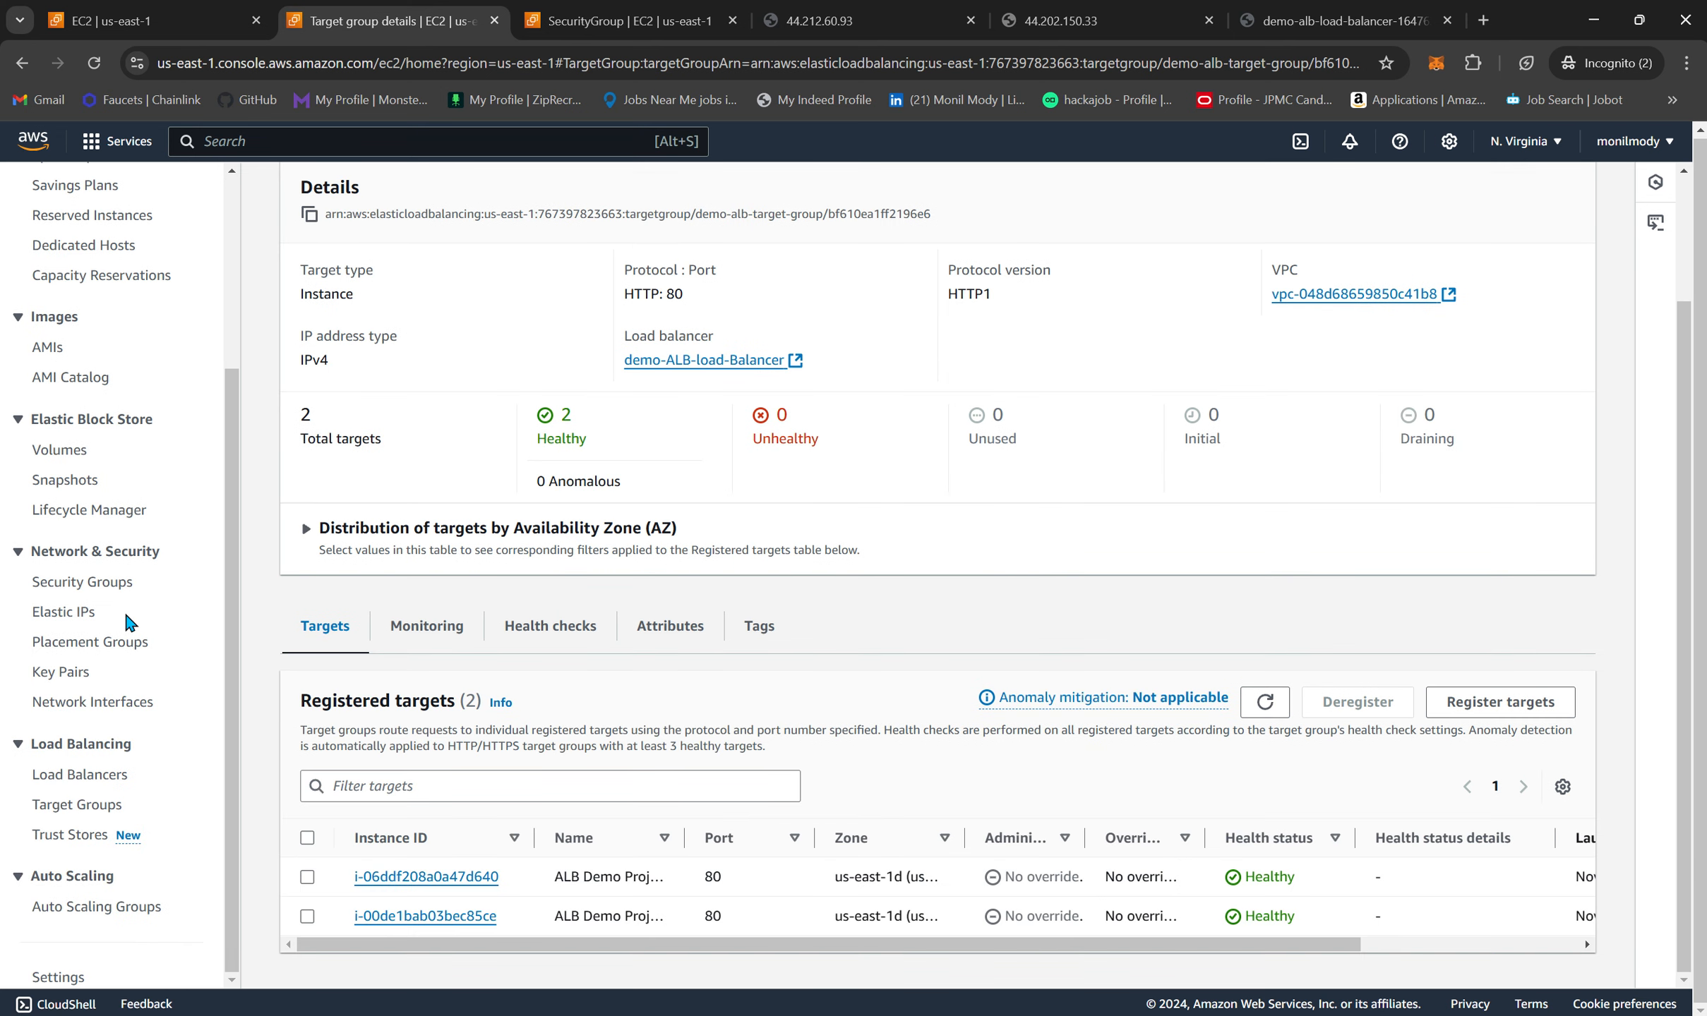
pyautogui.scroll(4, 173, 644)
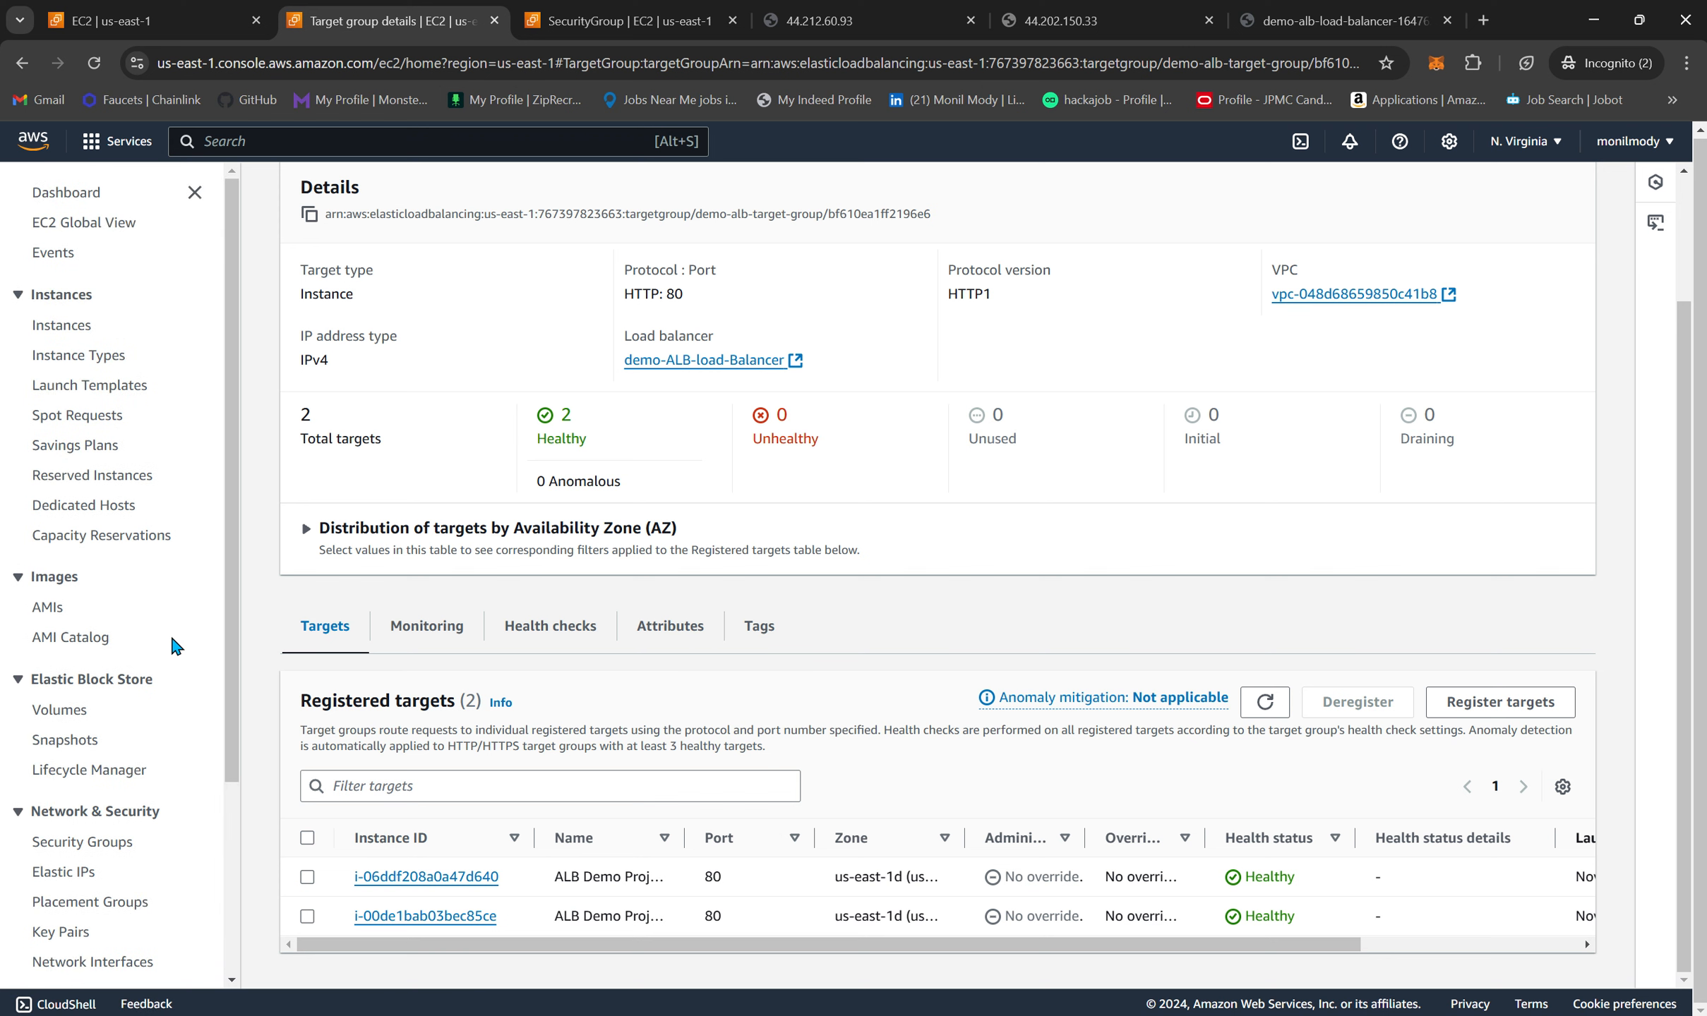